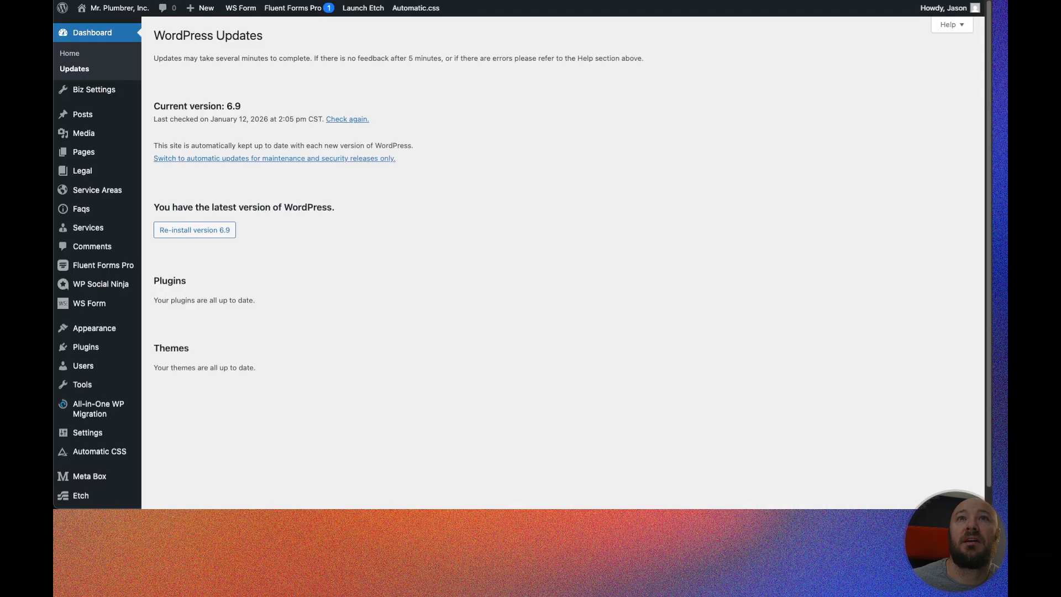
# Open the Etch builder in a separate browser tab and bring up the site's live home page.
pyautogui.rightClick(365, 10)
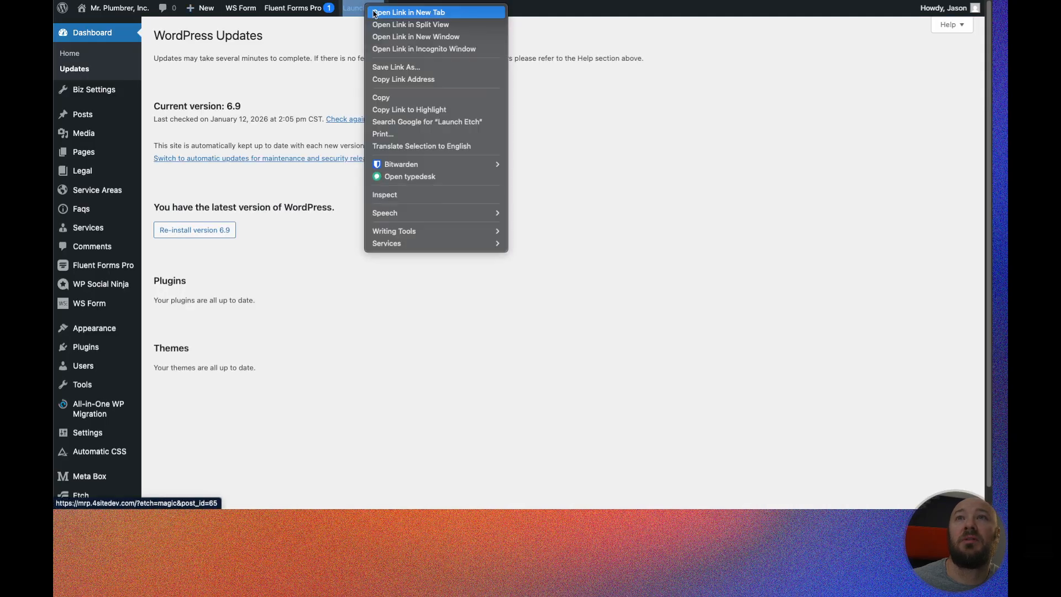
pyautogui.click(373, 13)
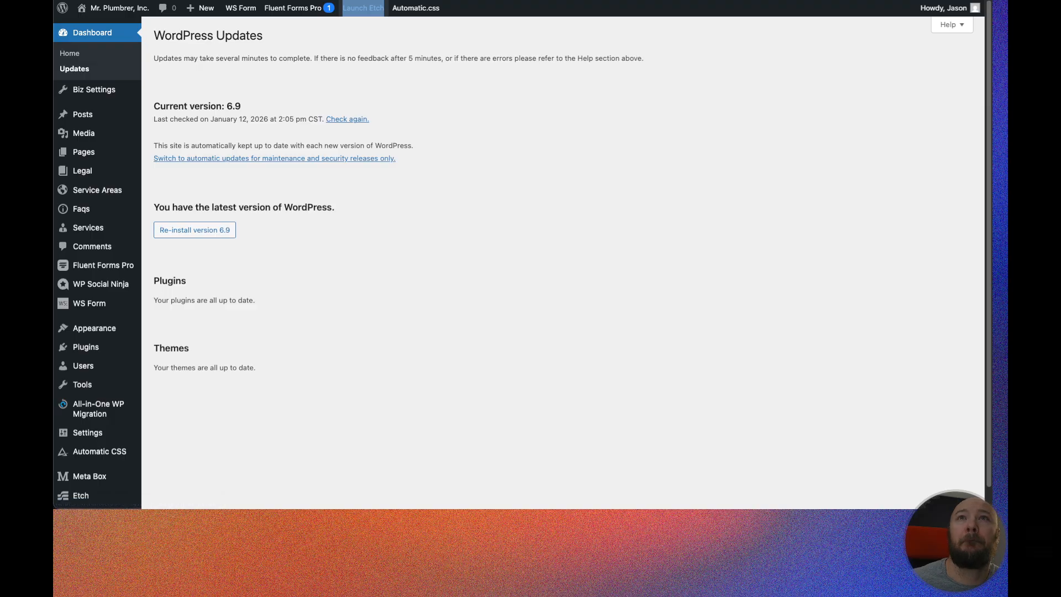
pyautogui.click(263, 1)
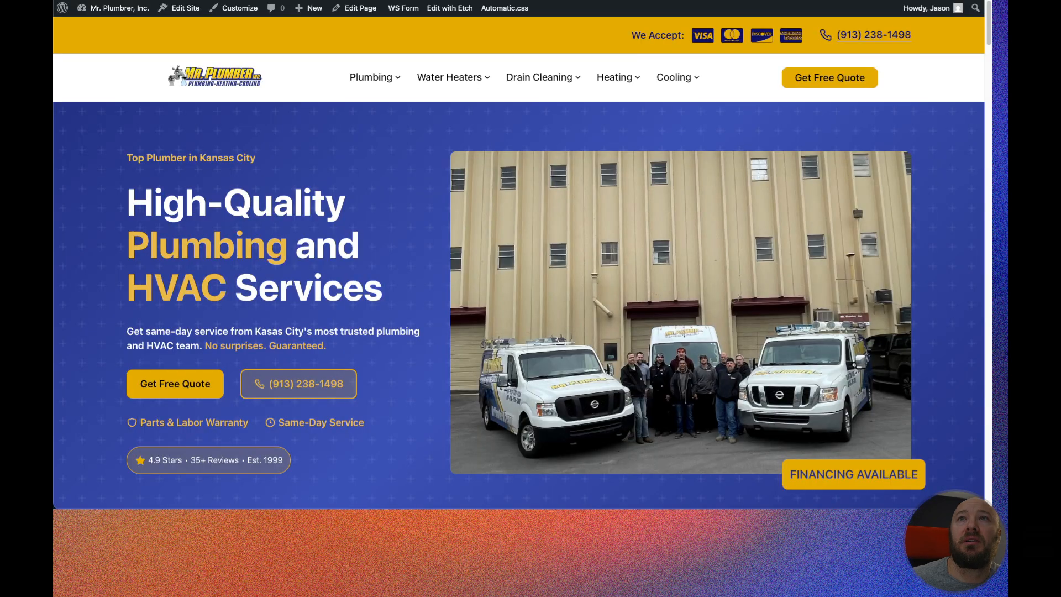
# Examine the live home page's sections from the hero down to the contact call-to-action.
pyautogui.scroll(-1, 329, 255)
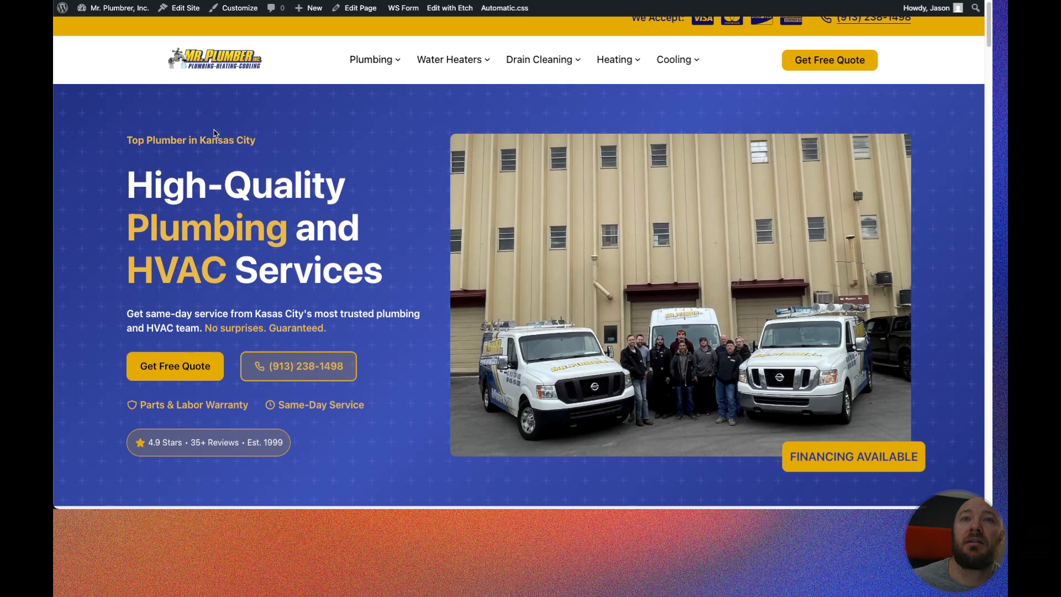
pyautogui.scroll(-1, 214, 136)
pyautogui.scroll(-20, 217, 134)
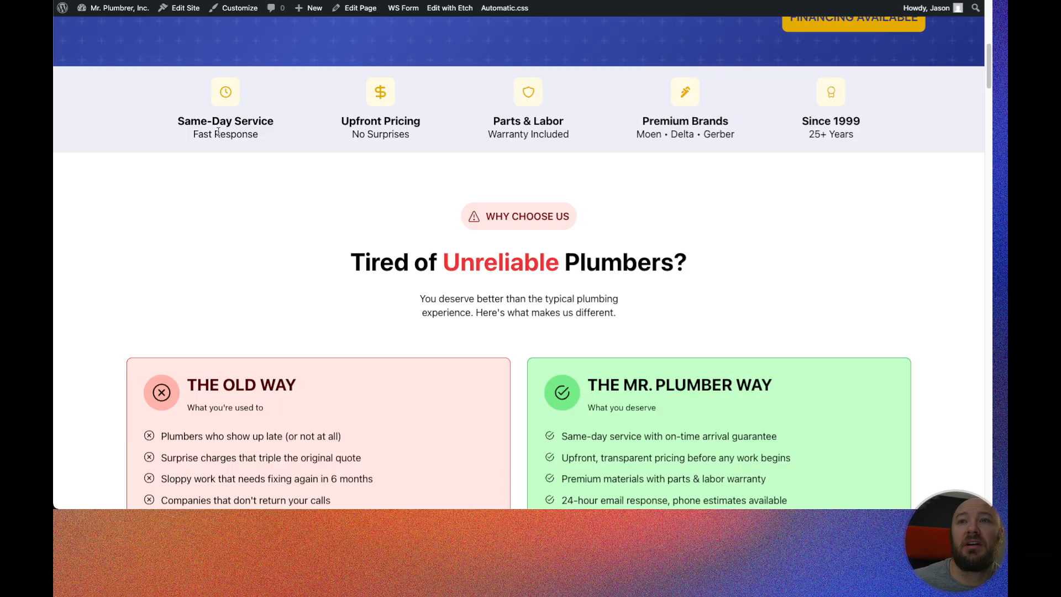
pyautogui.scroll(-12, 217, 134)
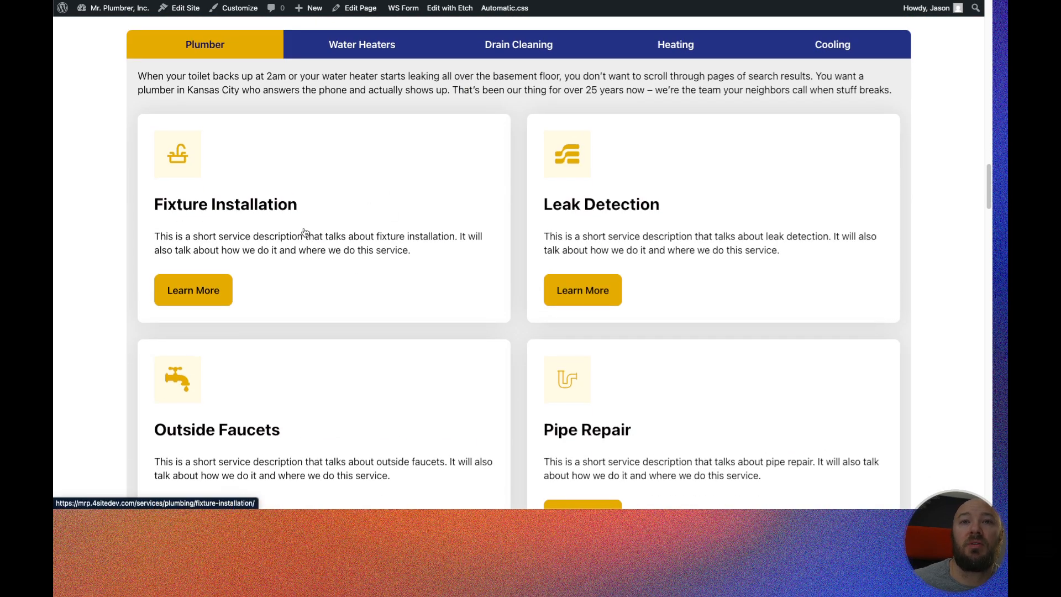
pyautogui.scroll(-10, 301, 226)
pyautogui.scroll(-12, 302, 226)
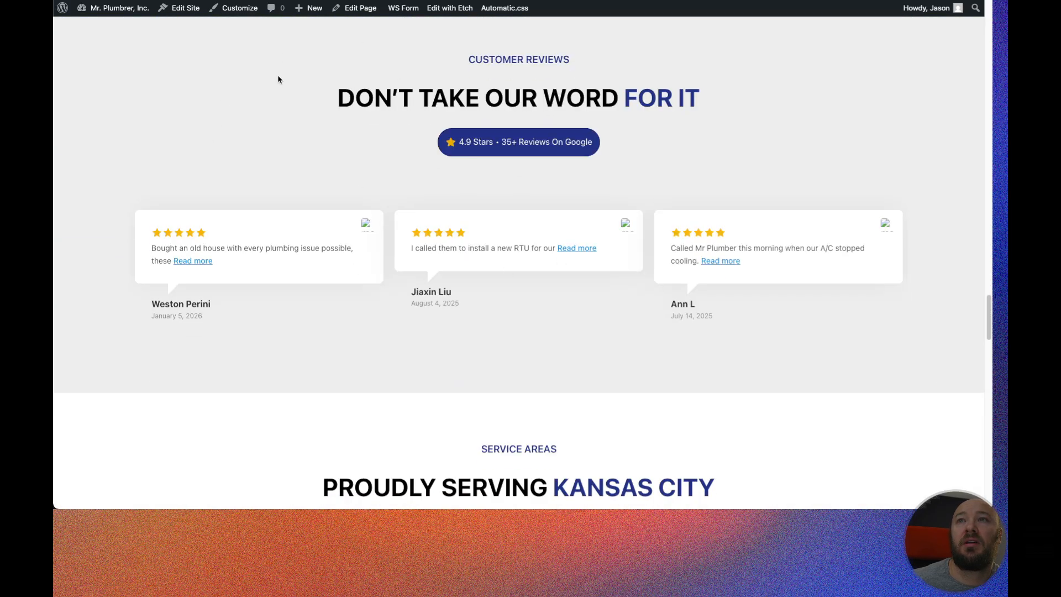
pyautogui.scroll(-15, 545, 109)
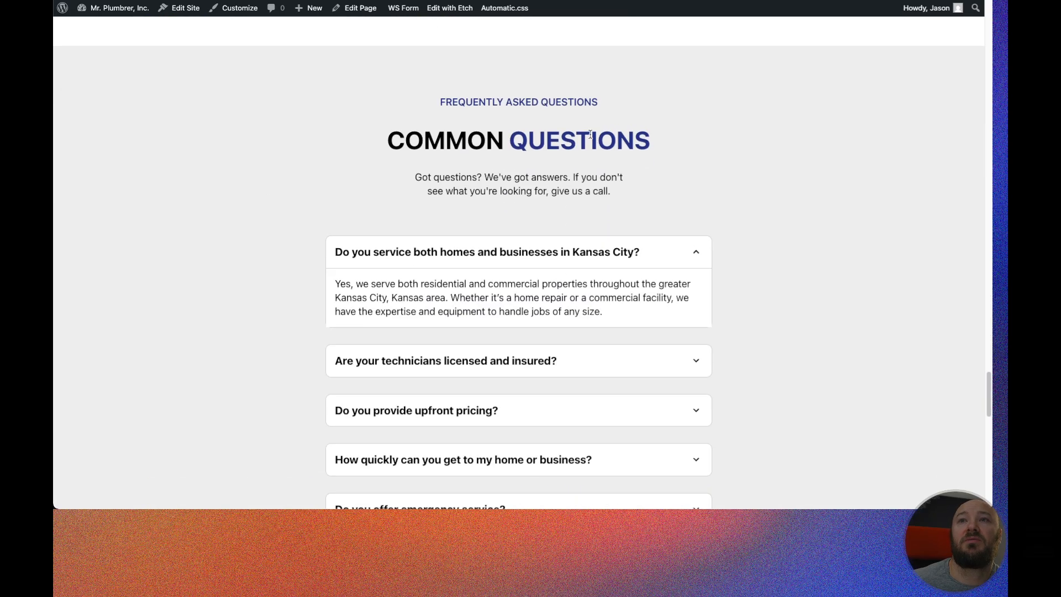
pyautogui.scroll(-8, 380, 149)
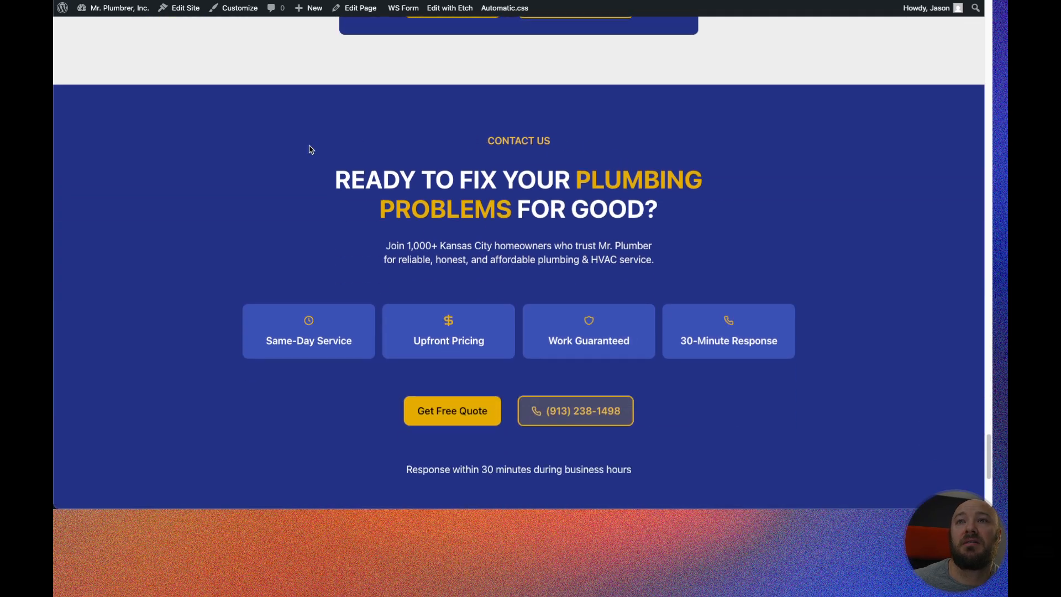
pyautogui.scroll(20, 279, 142)
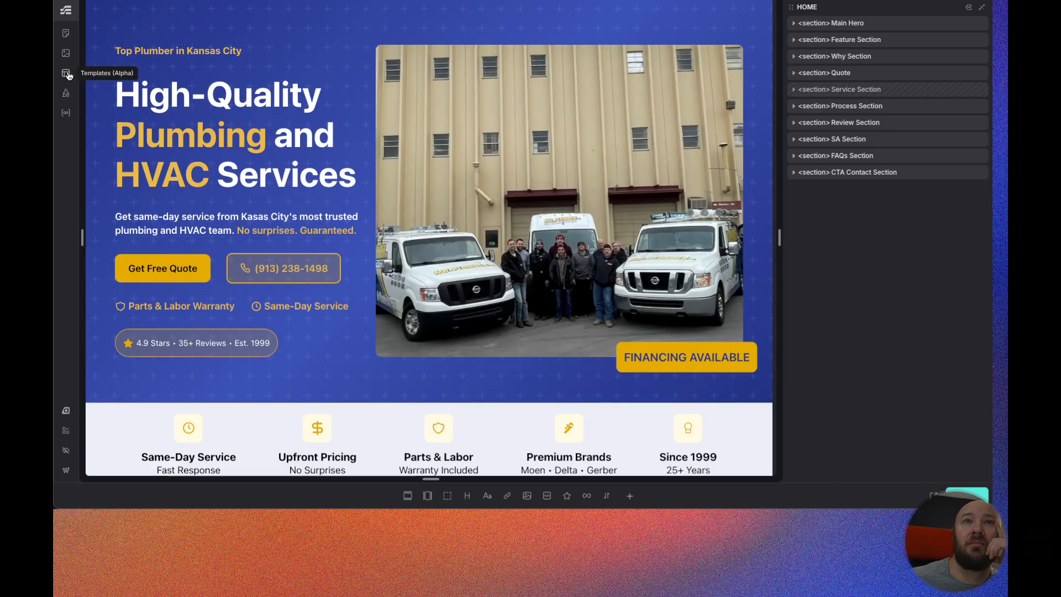
# Create a Services Archive template in the Etch builder and open it for editing.
pyautogui.click(65, 73)
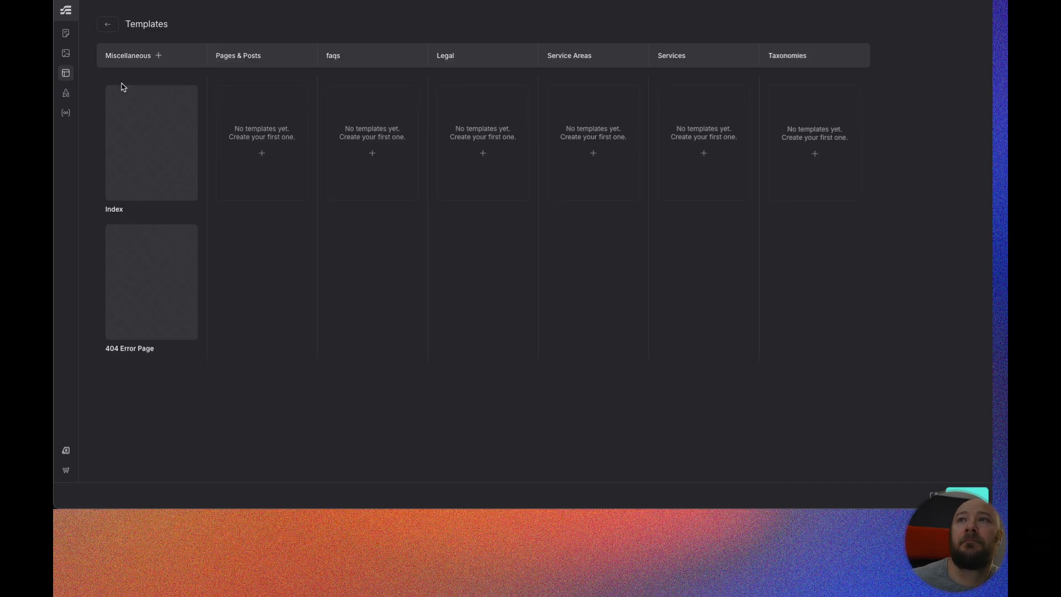
pyautogui.click(704, 153)
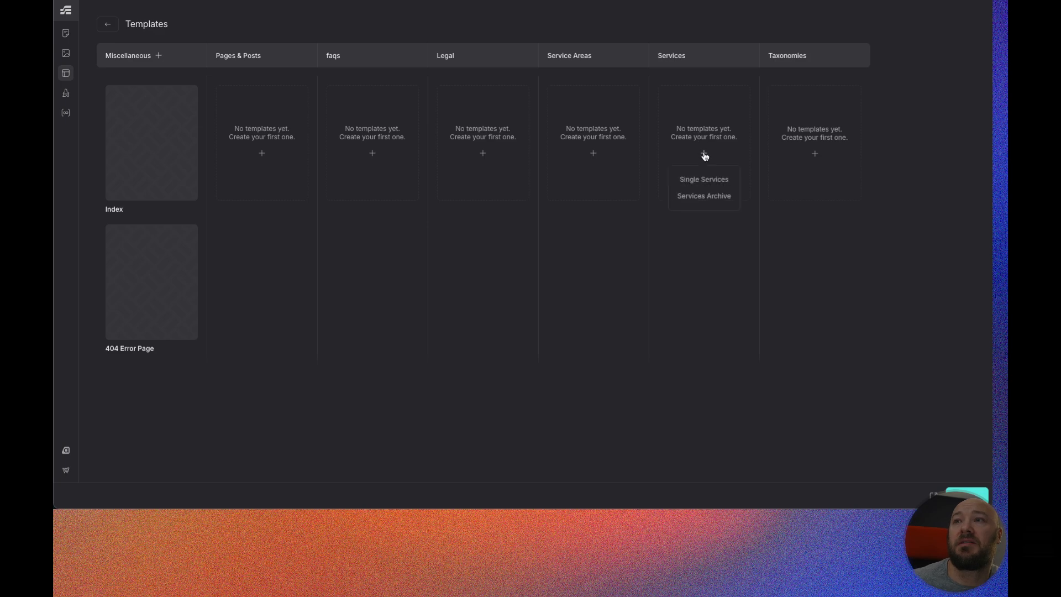
pyautogui.click(699, 197)
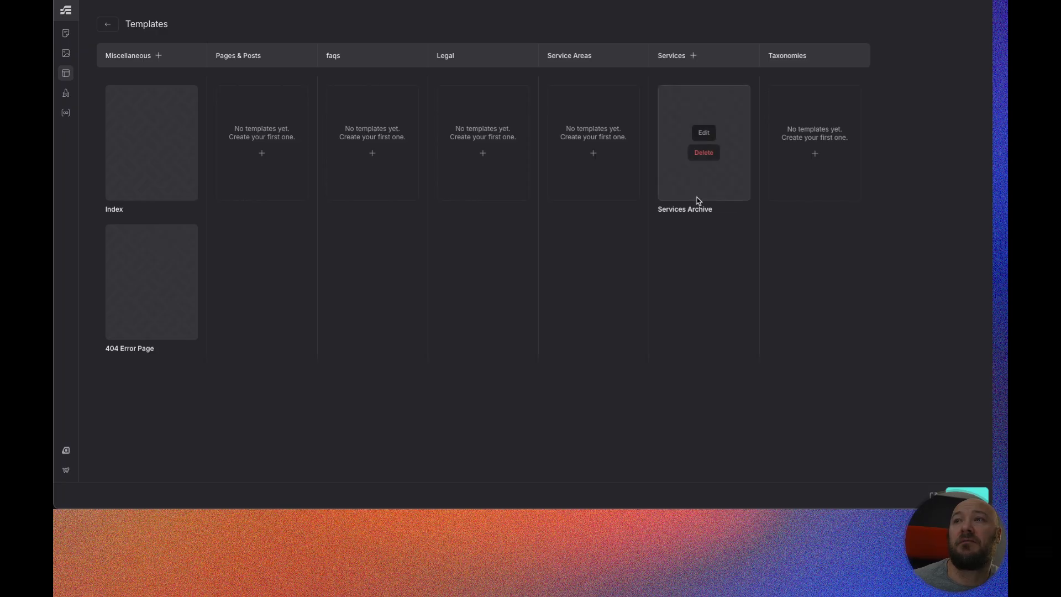
pyautogui.moveTo(706, 133)
pyautogui.click(703, 133)
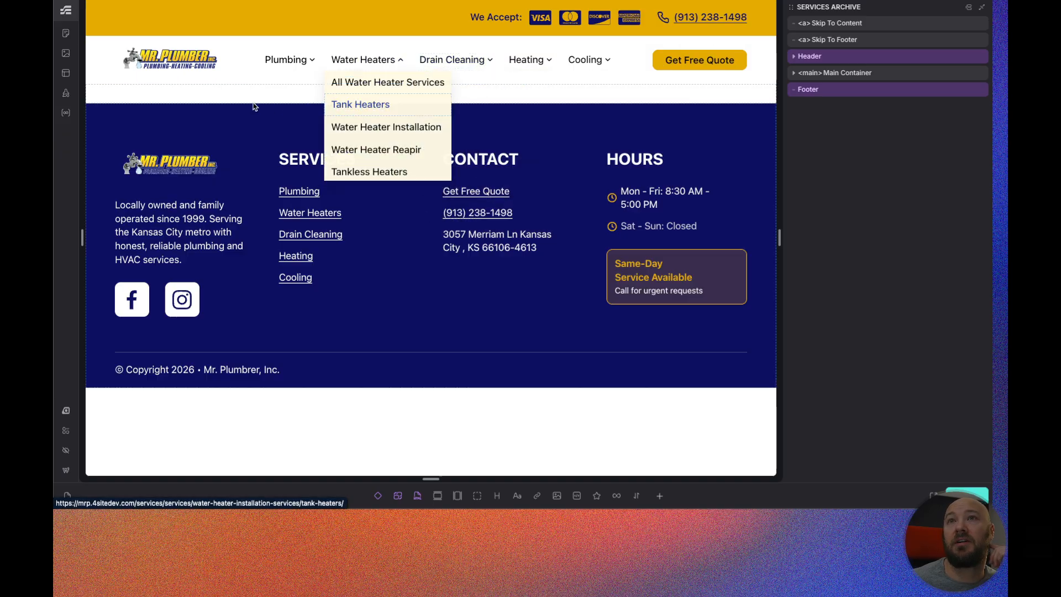
# Remove the post-content block from the Main Container and place a new section inside it instead.
pyautogui.click(794, 74)
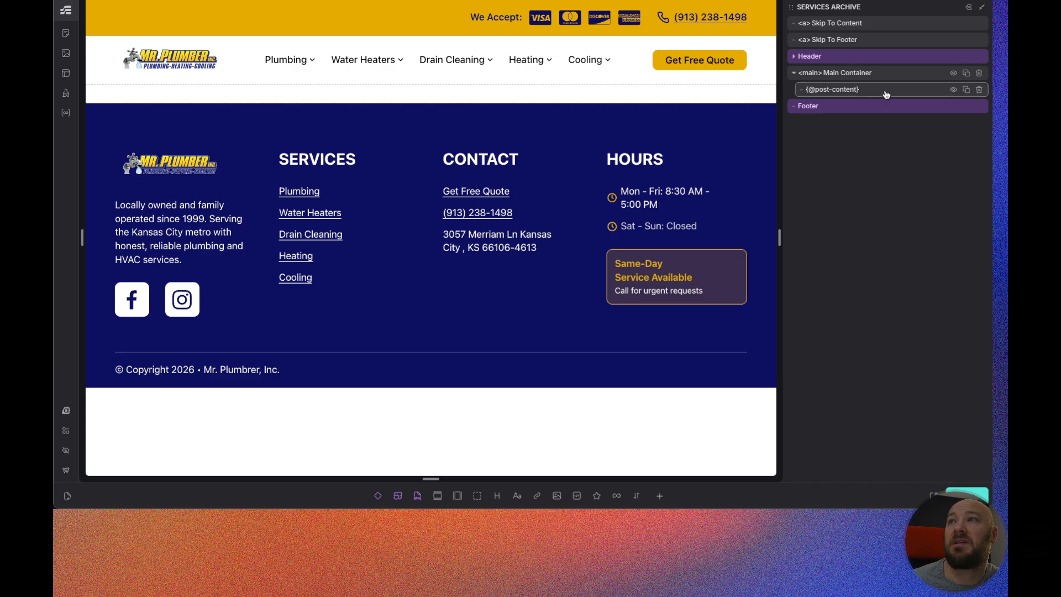
pyautogui.click(978, 89)
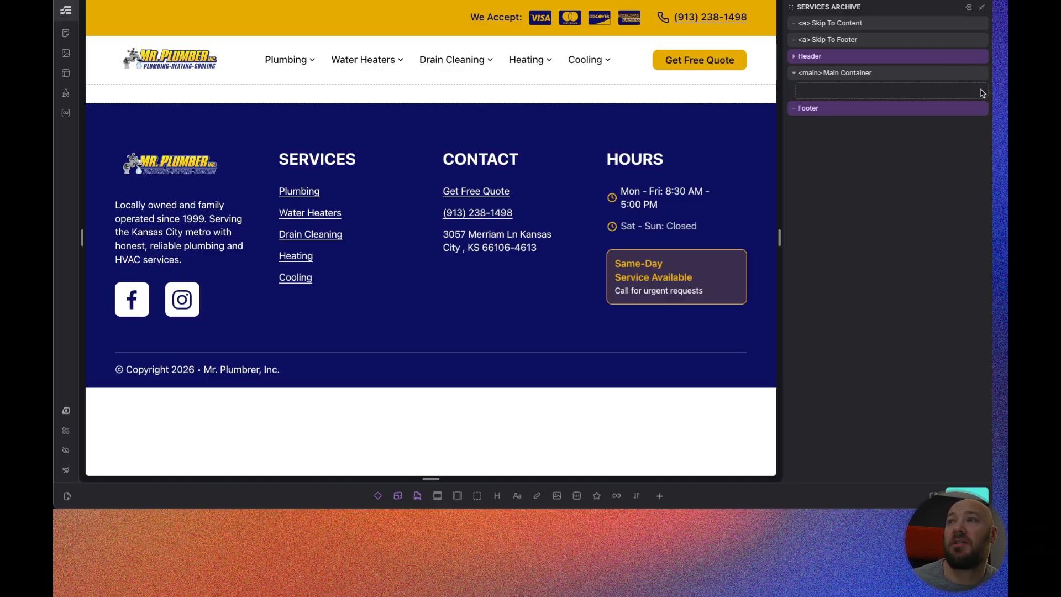
pyautogui.click(872, 75)
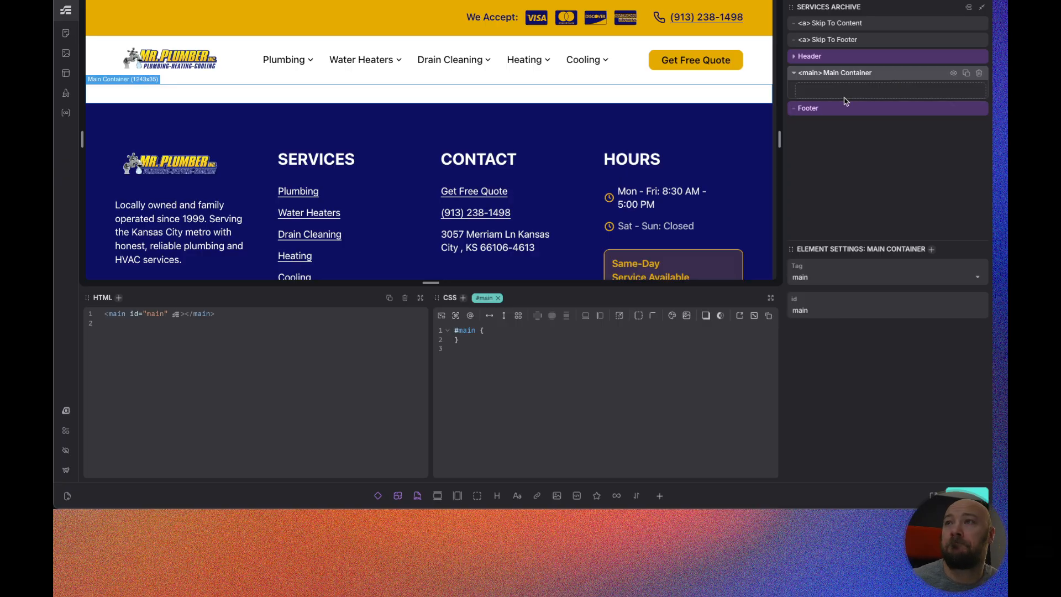
pyautogui.click(437, 496)
pyautogui.moveTo(848, 126); pyautogui.dragTo(864, 96)
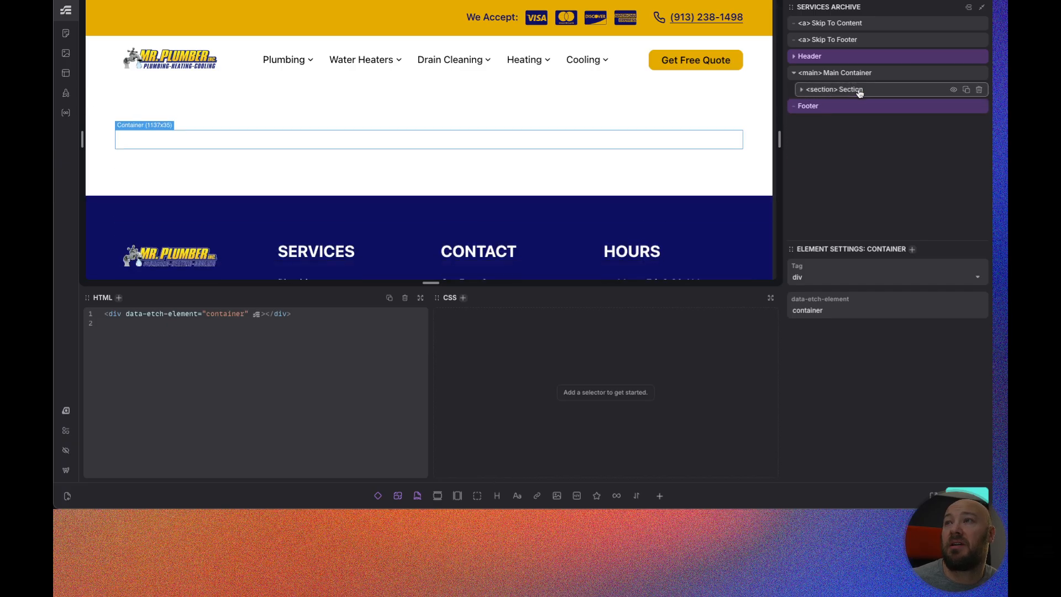
# Rename the new section as "Basic Hero".
pyautogui.doubleClick(859, 90)
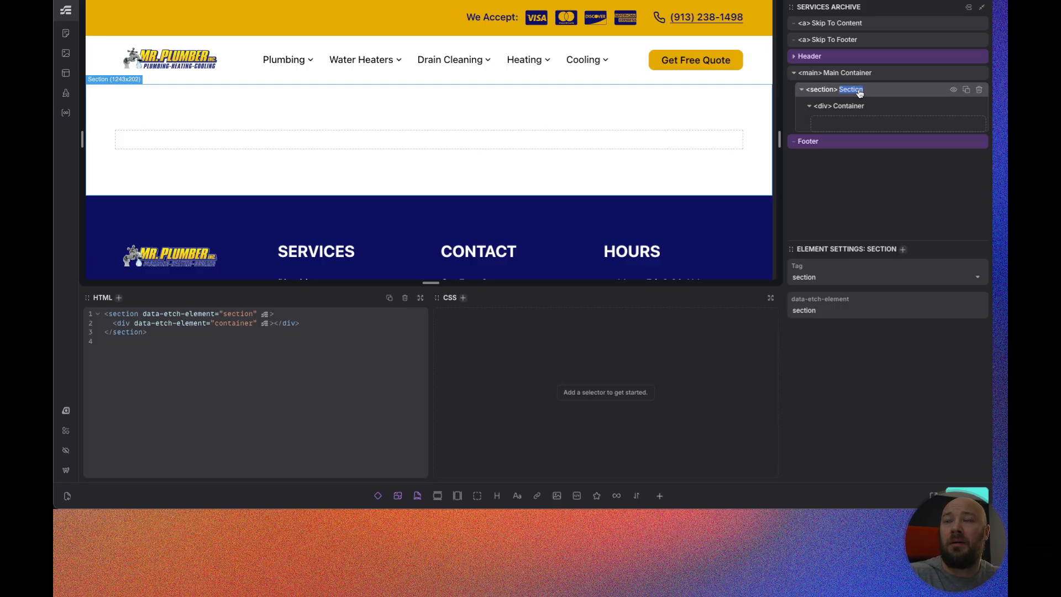
pyautogui.write('Basic HEr')
pyautogui.press('BackSpace')
pyautogui.press('BackSpace')
pyautogui.write('ero')
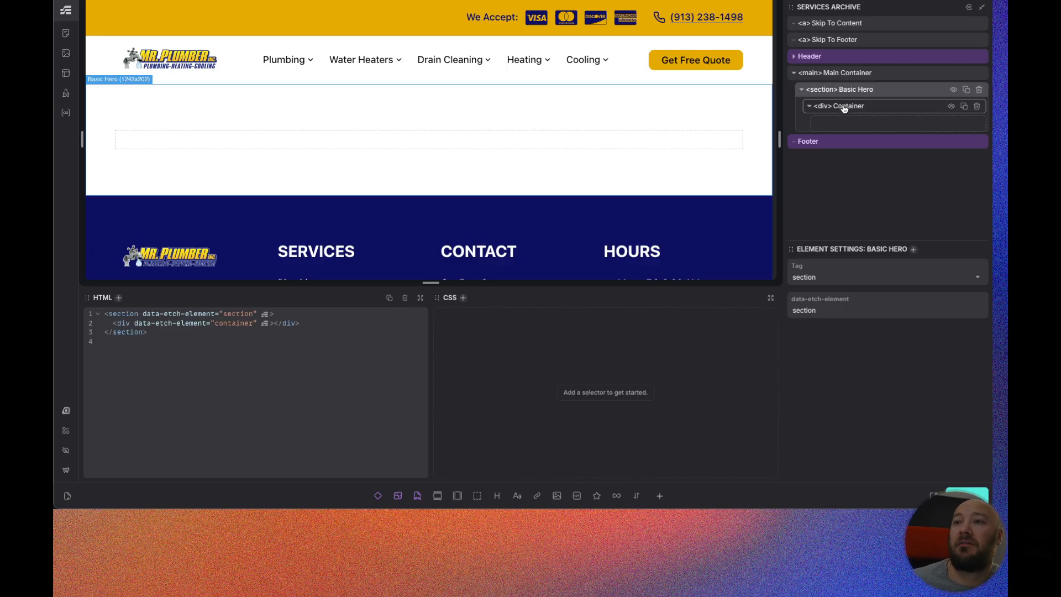
# Add a post-content slot to the Basic Hero section and move it above the container.
pyautogui.click(379, 497)
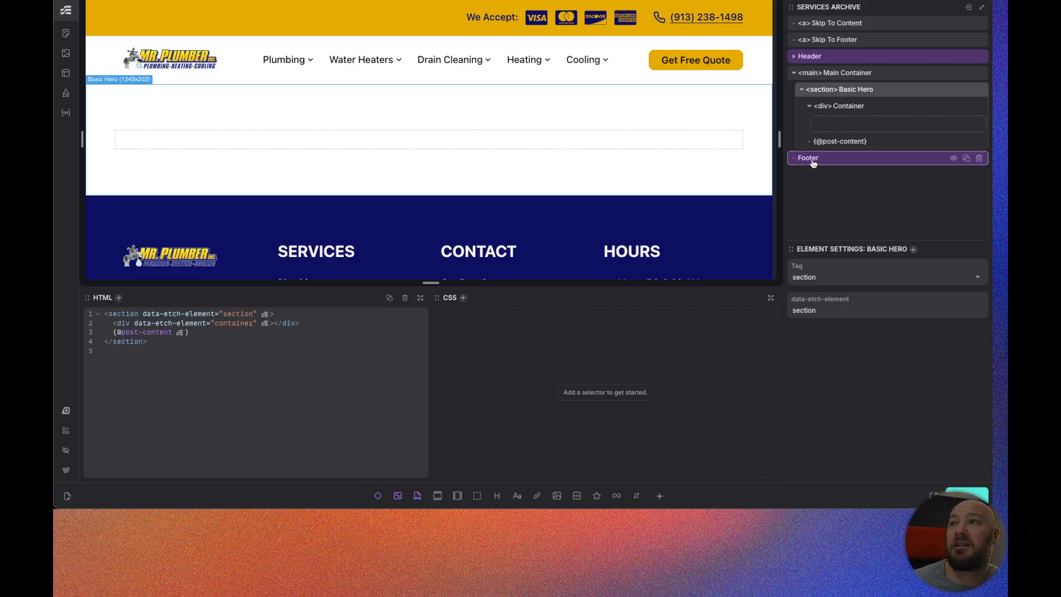
pyautogui.click(852, 143)
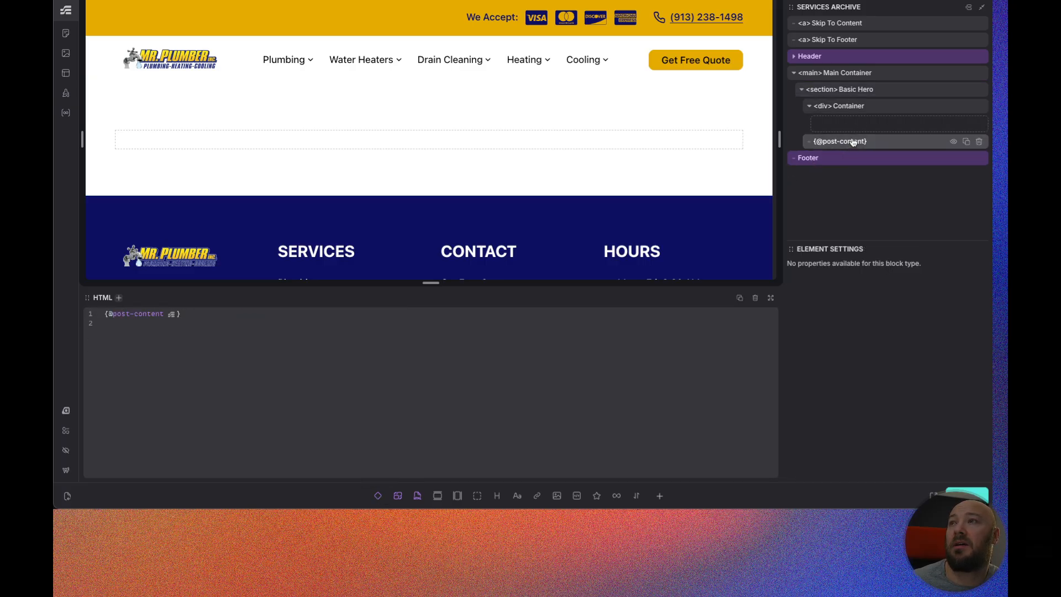
pyautogui.moveTo(851, 141); pyautogui.dragTo(863, 104)
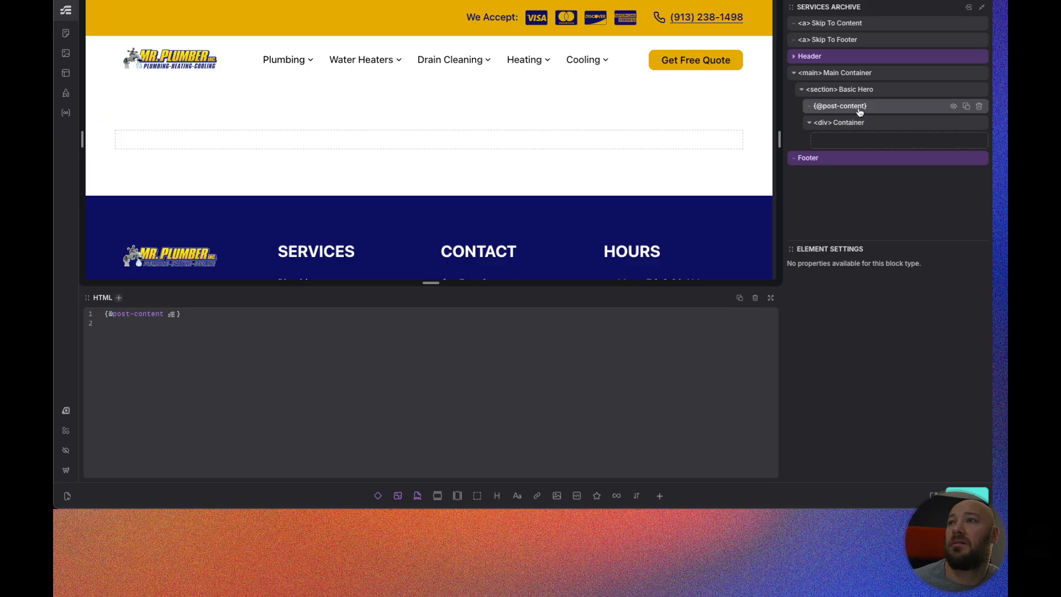
# Add another post-content slot to the Basic Hero section and delete the duplicate directly above the container.
pyautogui.click(379, 495)
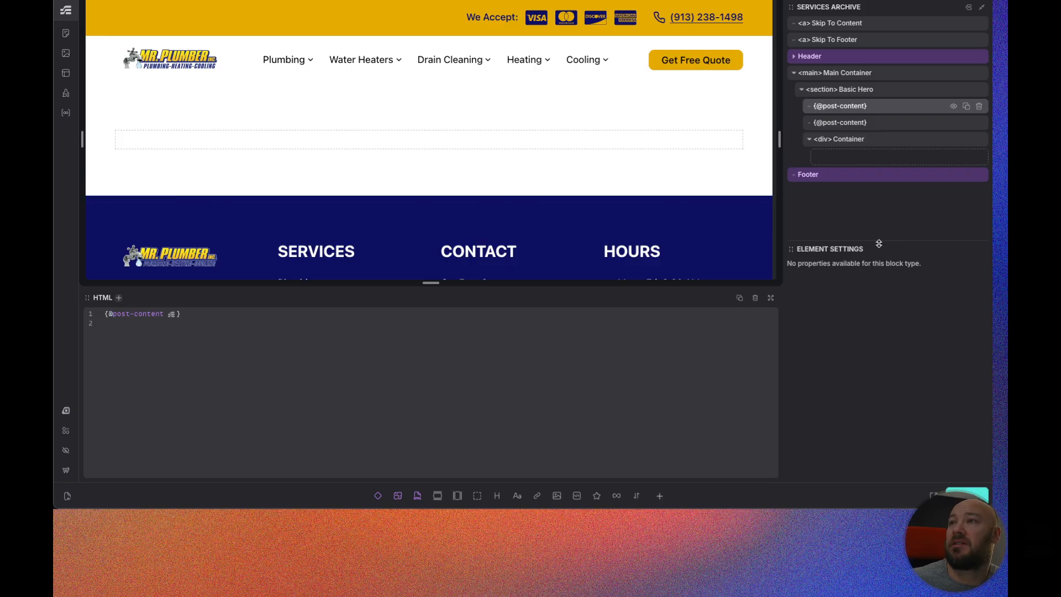
pyautogui.click(876, 122)
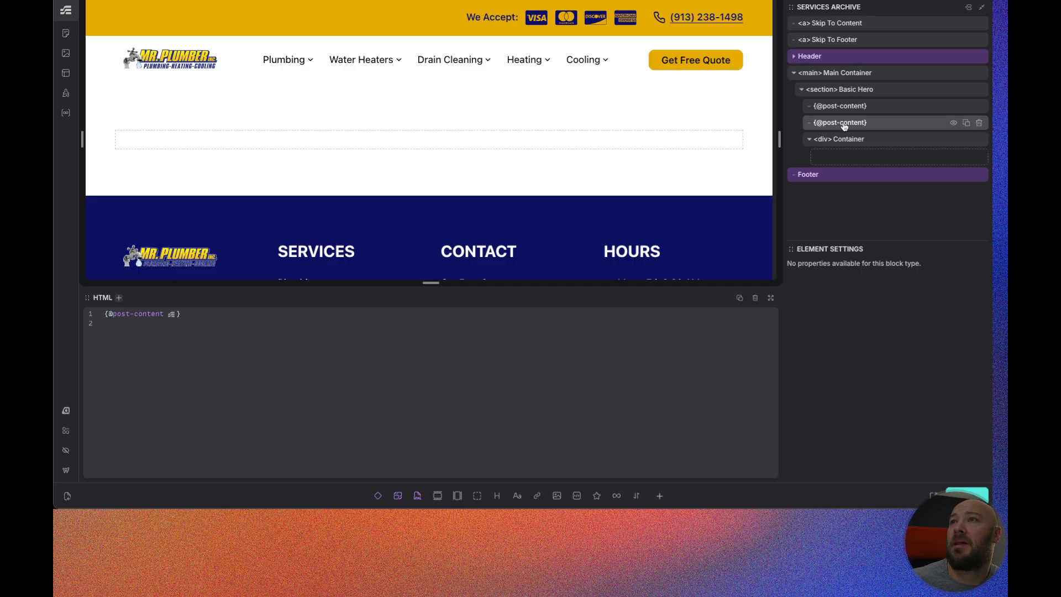
pyautogui.click(979, 123)
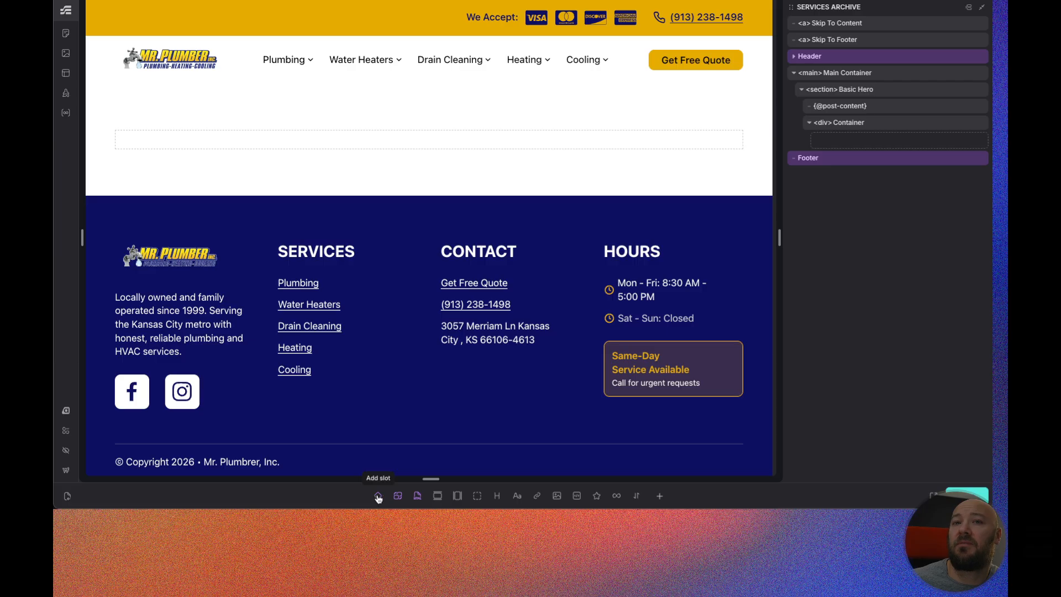
# Delete the remaining post-content slot from the Basic Hero section.
pyautogui.click(869, 106)
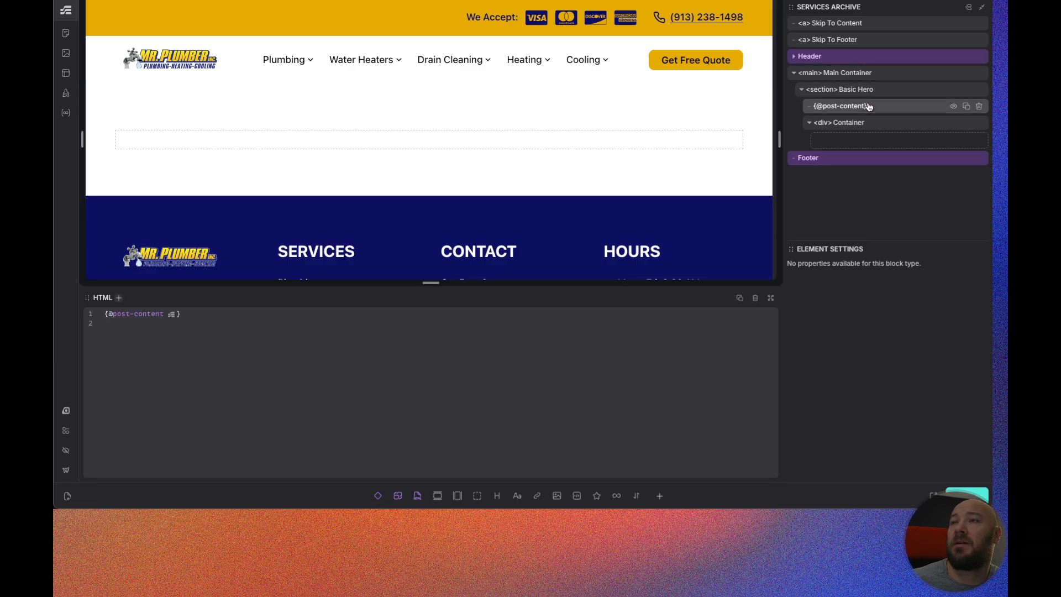
pyautogui.doubleClick(853, 106)
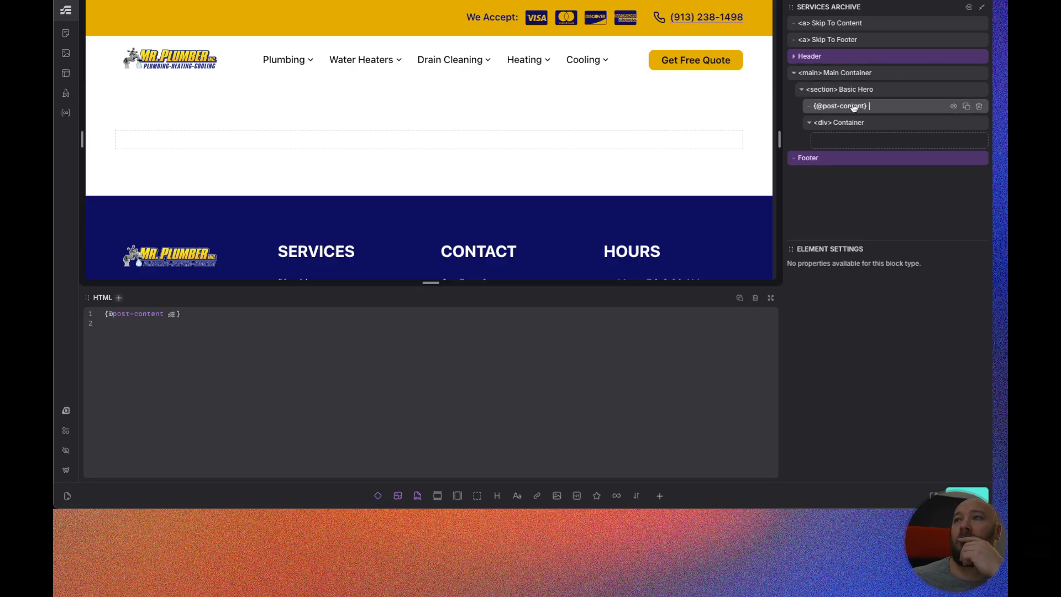
pyautogui.click(981, 109)
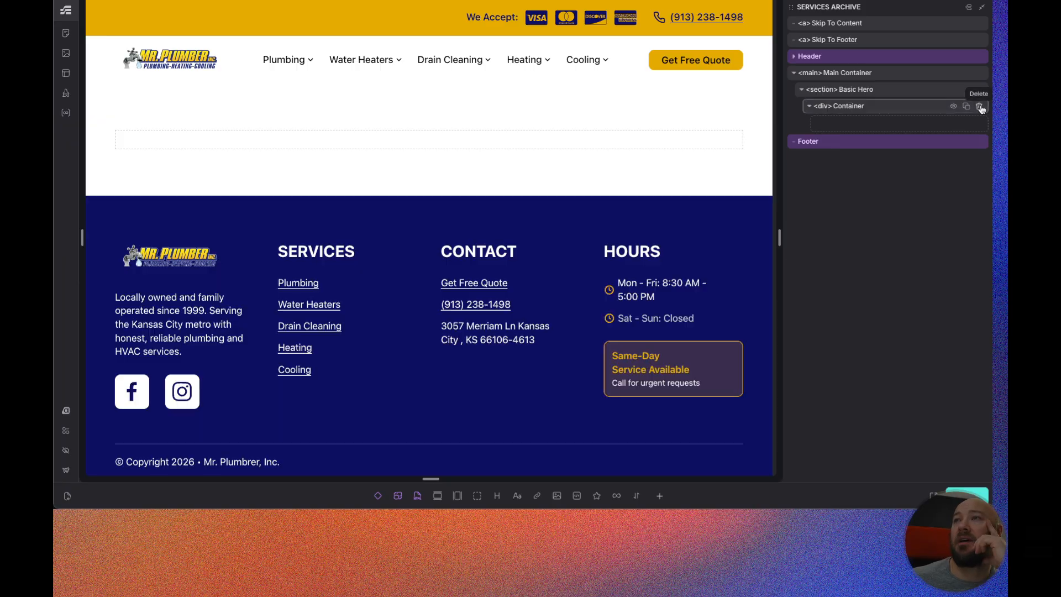
pyautogui.click(659, 496)
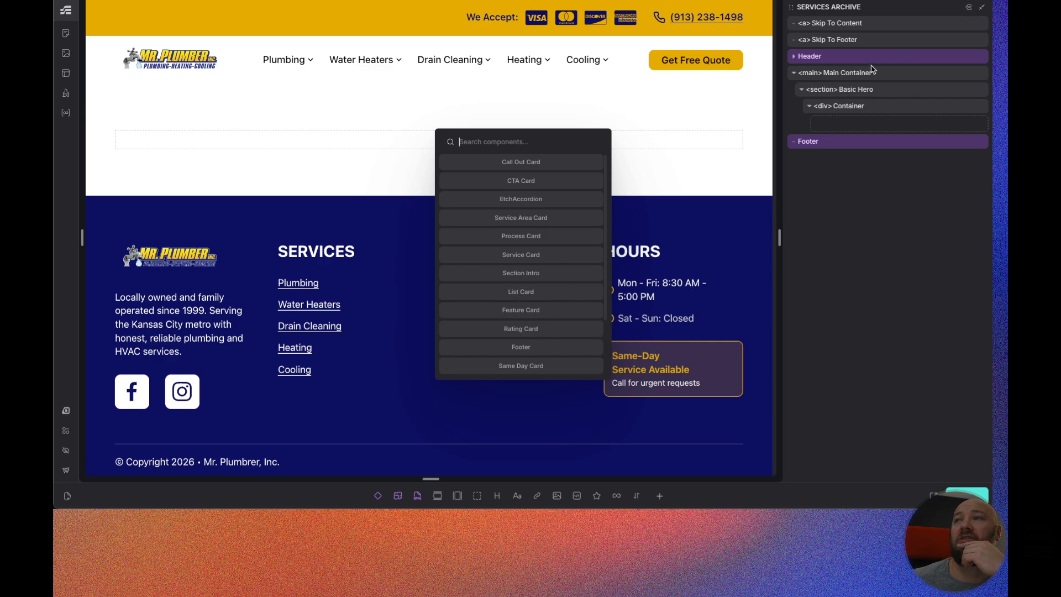
pyautogui.click(888, 78)
pyautogui.click(888, 78)
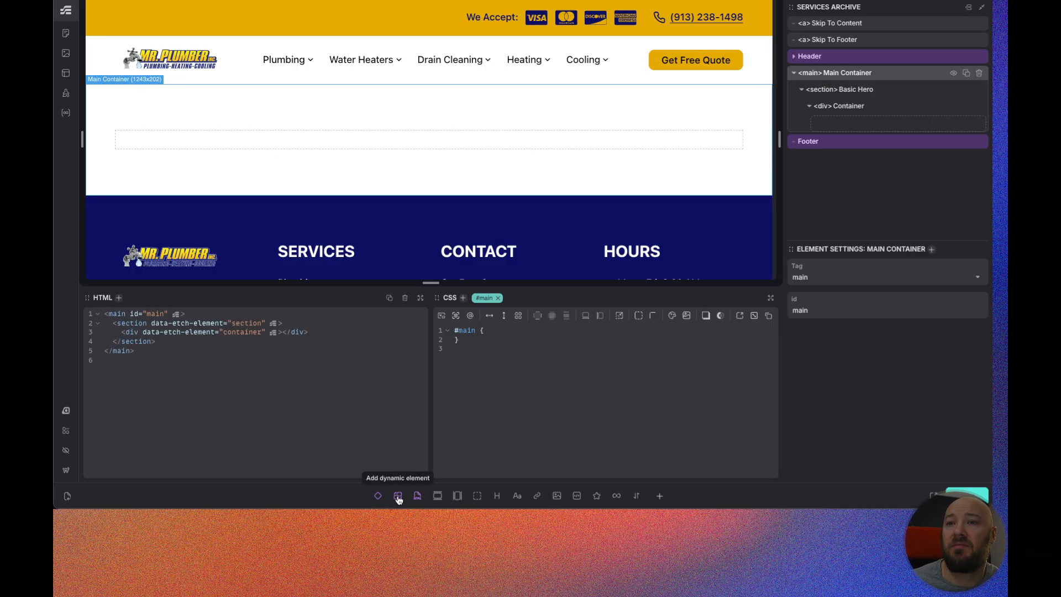
pyautogui.rightClick(379, 497)
pyautogui.click(347, 491)
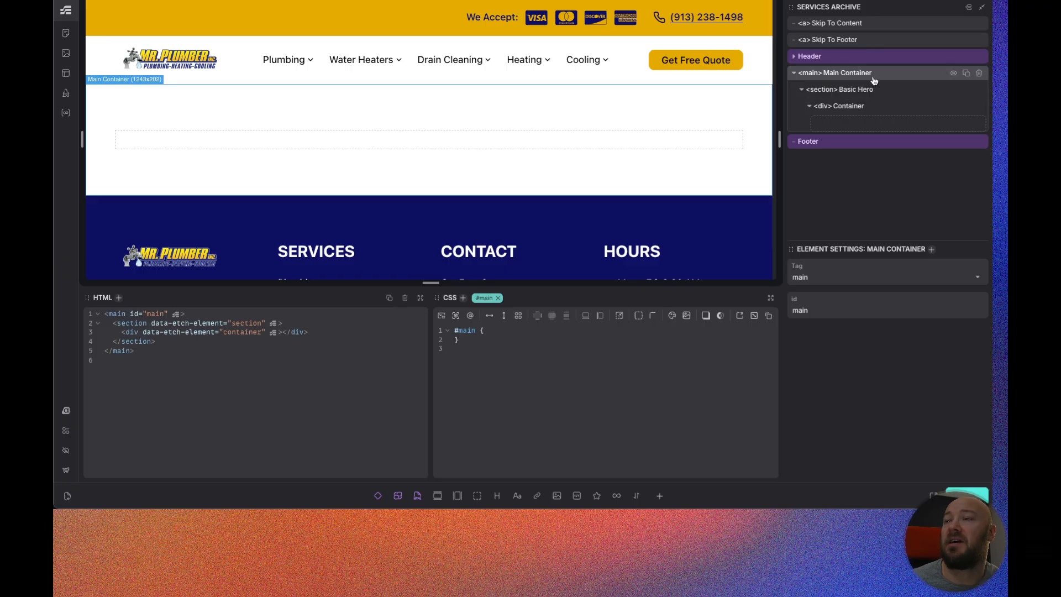
# Delete the empty container from the Basic Hero section.
pyautogui.click(866, 106)
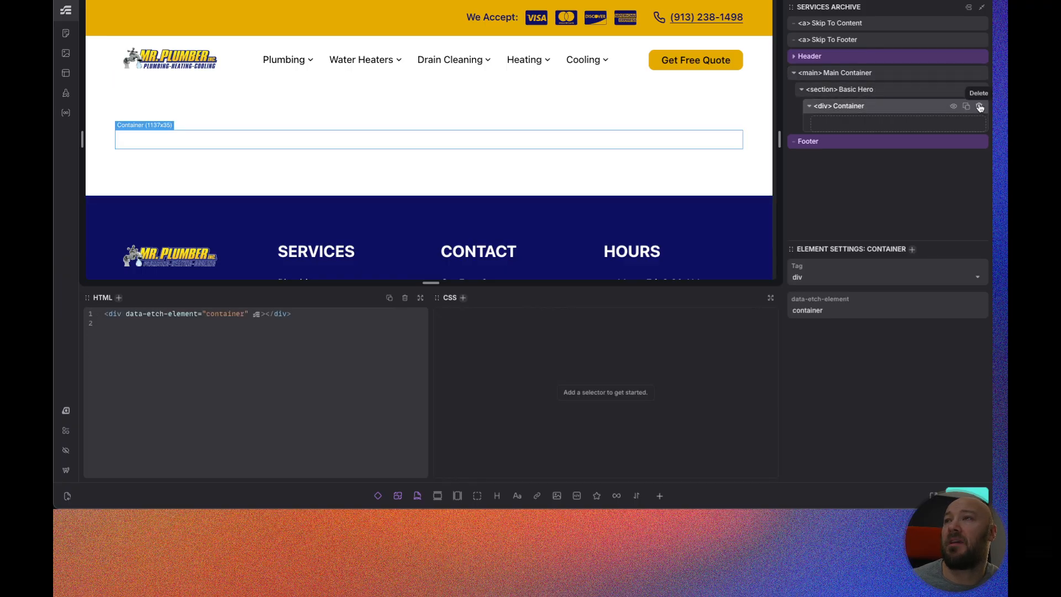
pyautogui.click(980, 108)
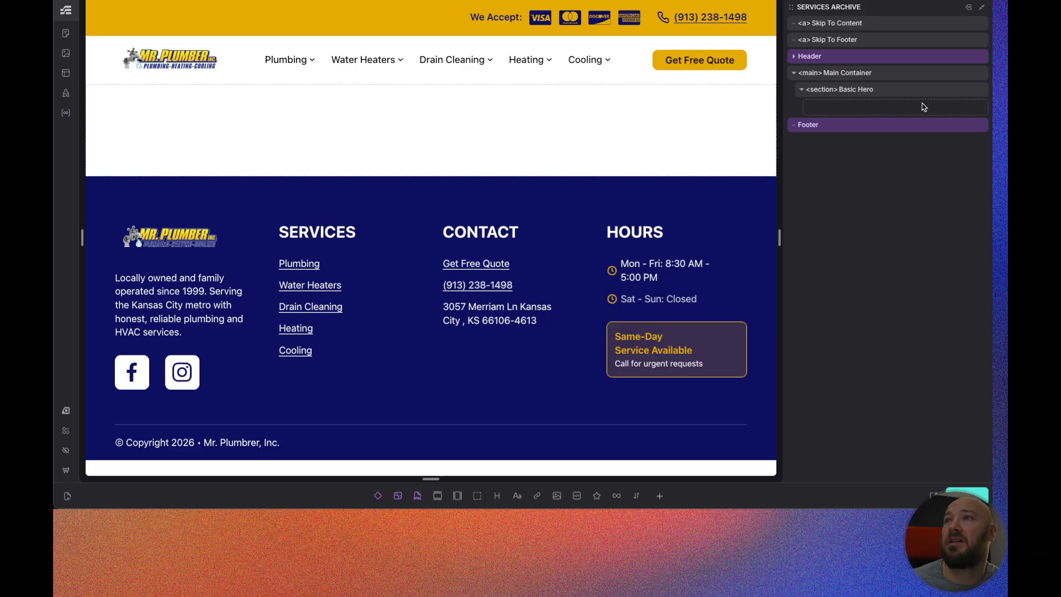
# Insert the Section Intro custom component into the Basic Hero section.
pyautogui.click(900, 91)
pyautogui.click(660, 494)
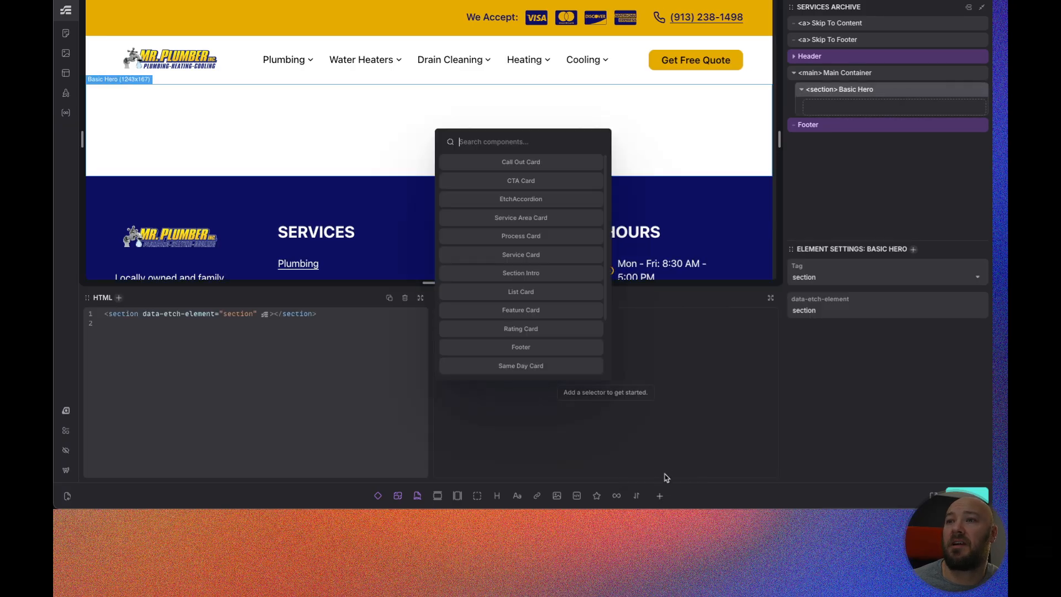
pyautogui.scroll(-4, 540, 331)
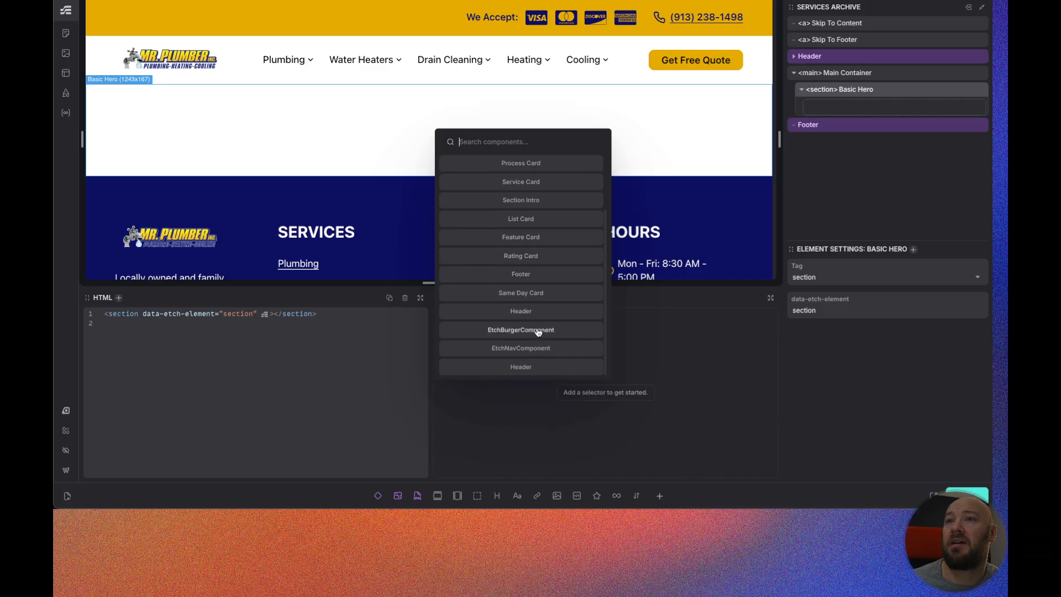
pyautogui.scroll(4, 536, 330)
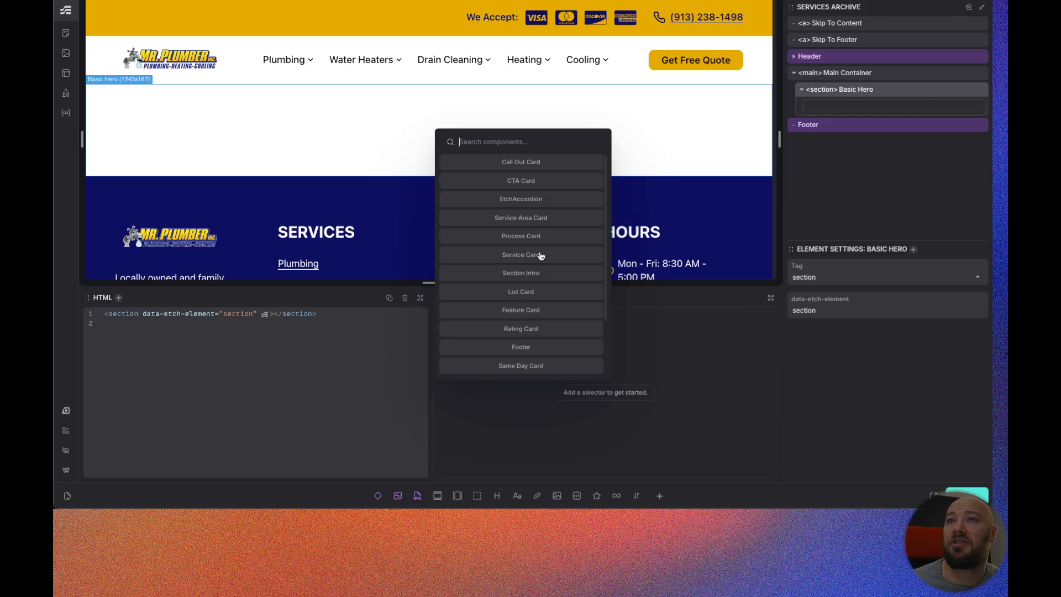
pyautogui.click(534, 274)
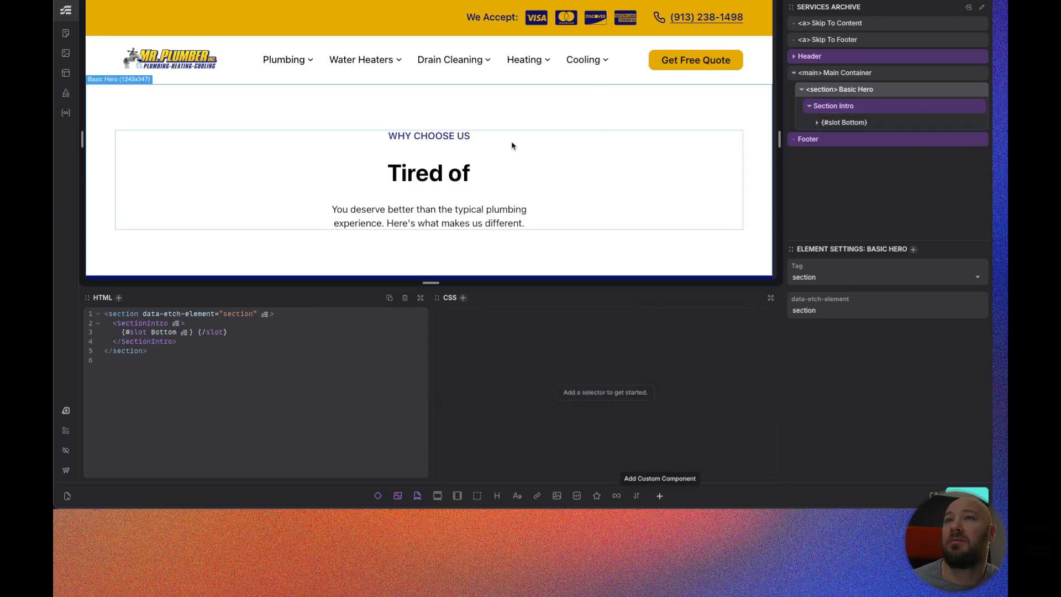
pyautogui.scroll(-3, 511, 144)
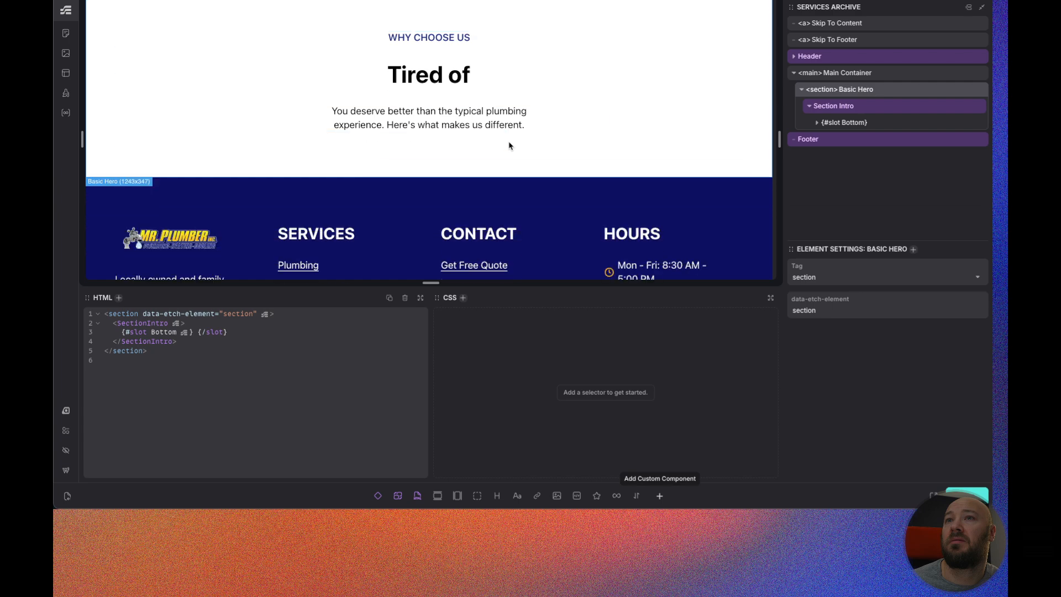
pyautogui.click(818, 122)
pyautogui.click(818, 122)
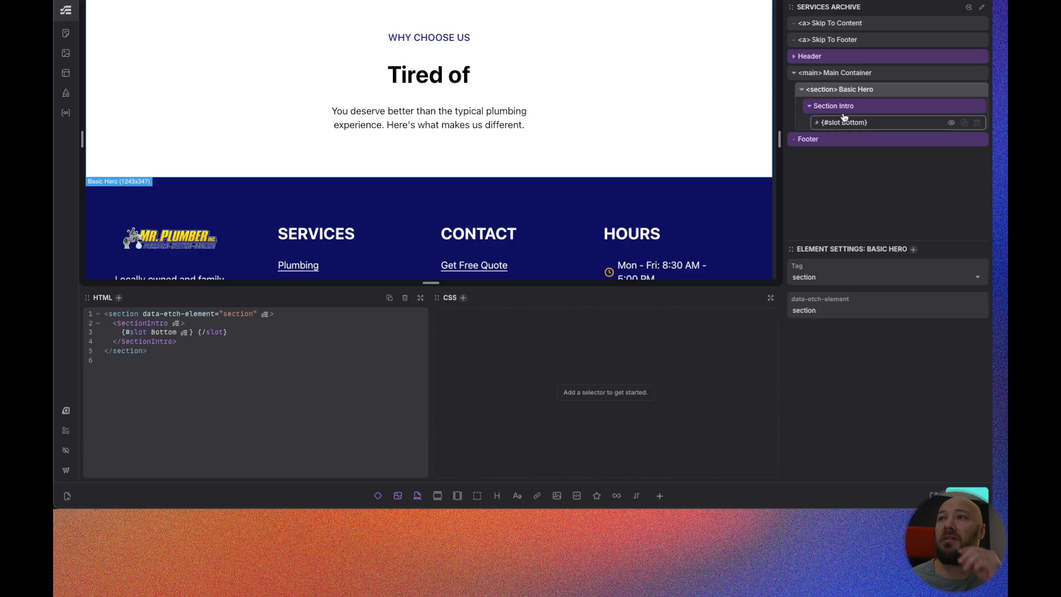
pyautogui.click(808, 106)
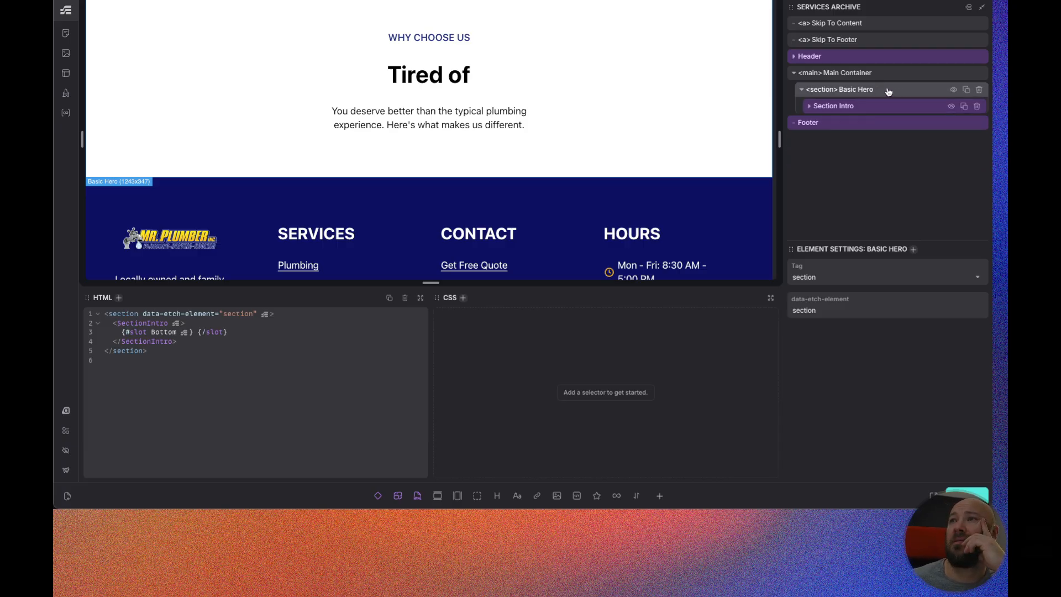
pyautogui.rightClick(923, 93)
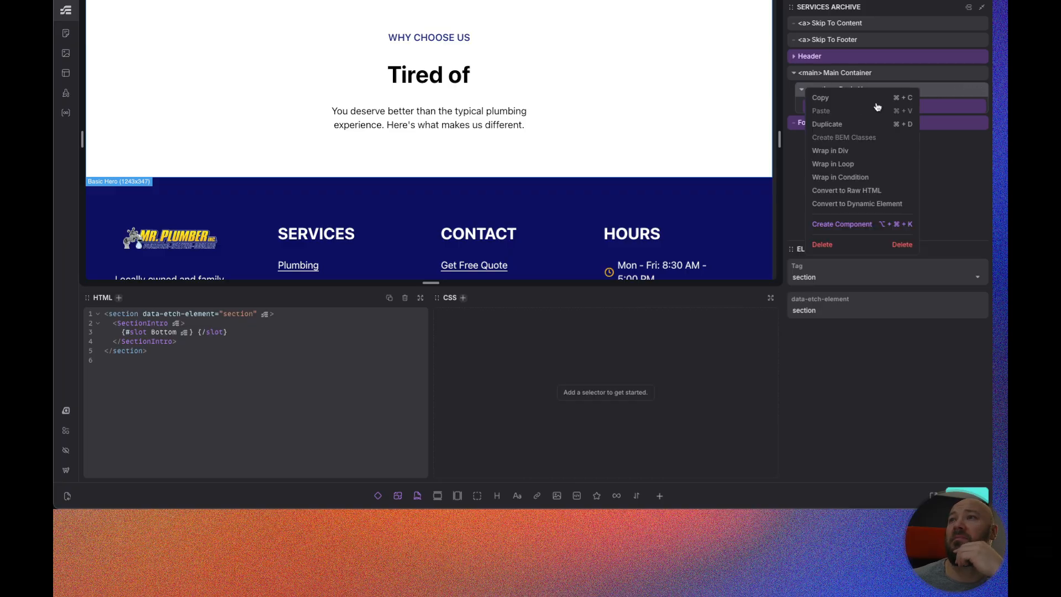
pyautogui.click(926, 98)
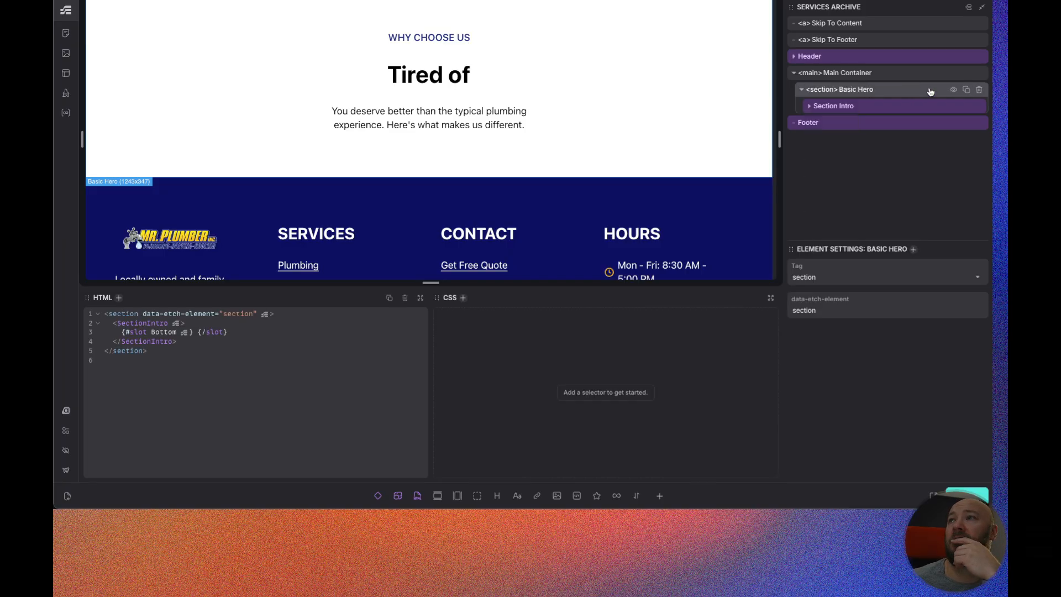
pyautogui.rightClick(893, 92)
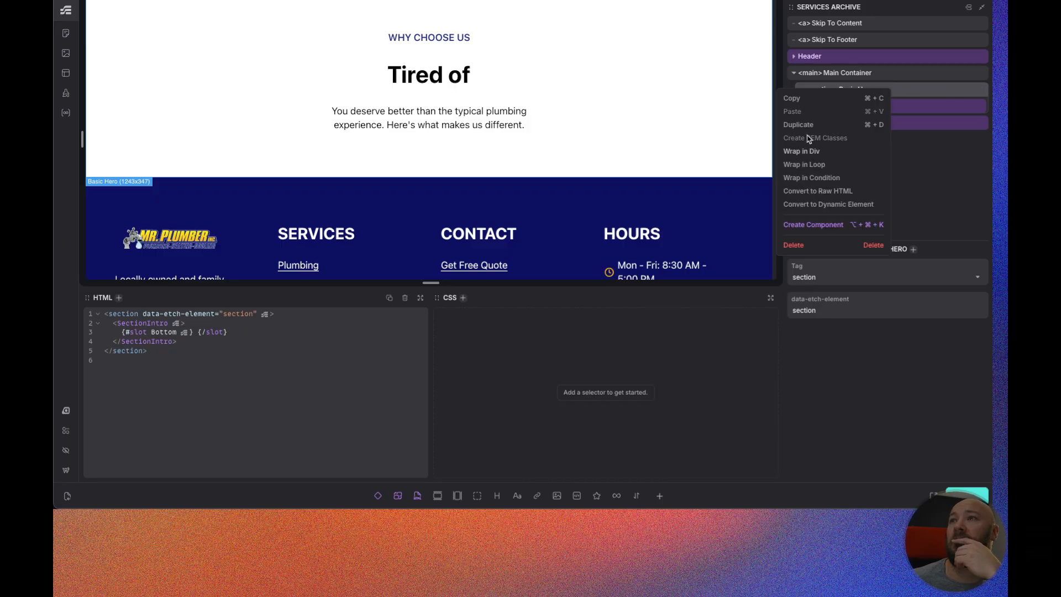
# Add a .basic-hero class selector to the Basic Hero section.
pyautogui.click(463, 298)
pyautogui.write('.basic-hero')
pyautogui.press('Return')
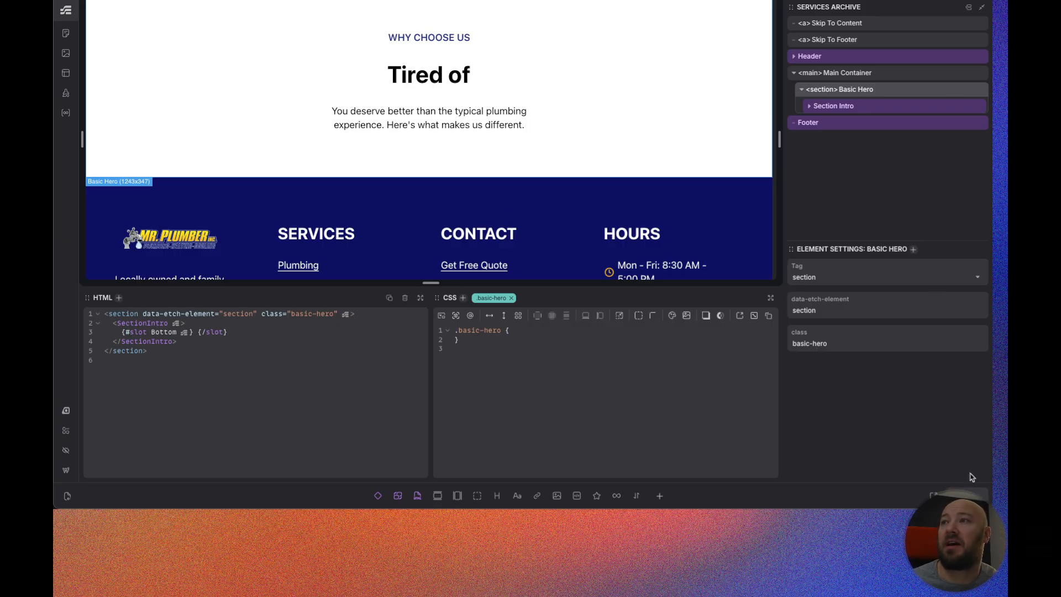
# Open the Home page and copy all the CSS inside the Main Hero section's .main-hero rule, including the nested &:before block.
pyautogui.click(66, 35)
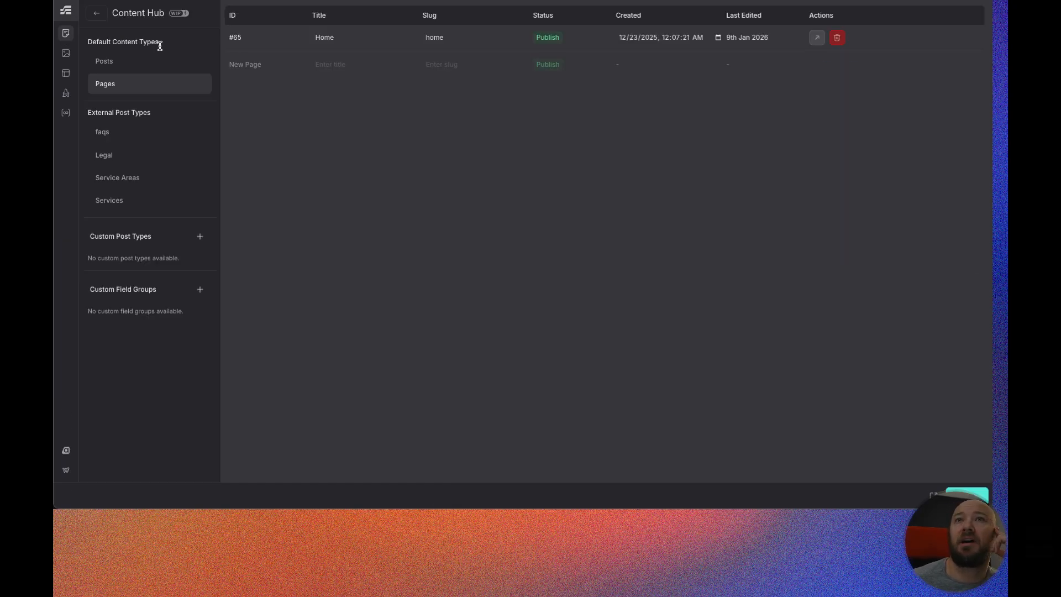
pyautogui.click(816, 38)
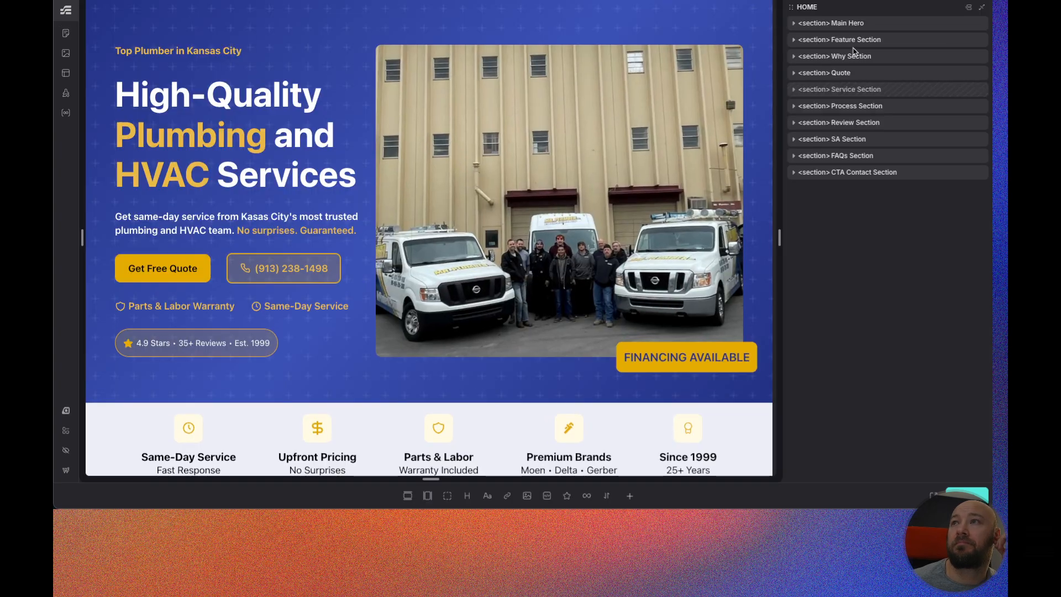
pyautogui.click(868, 23)
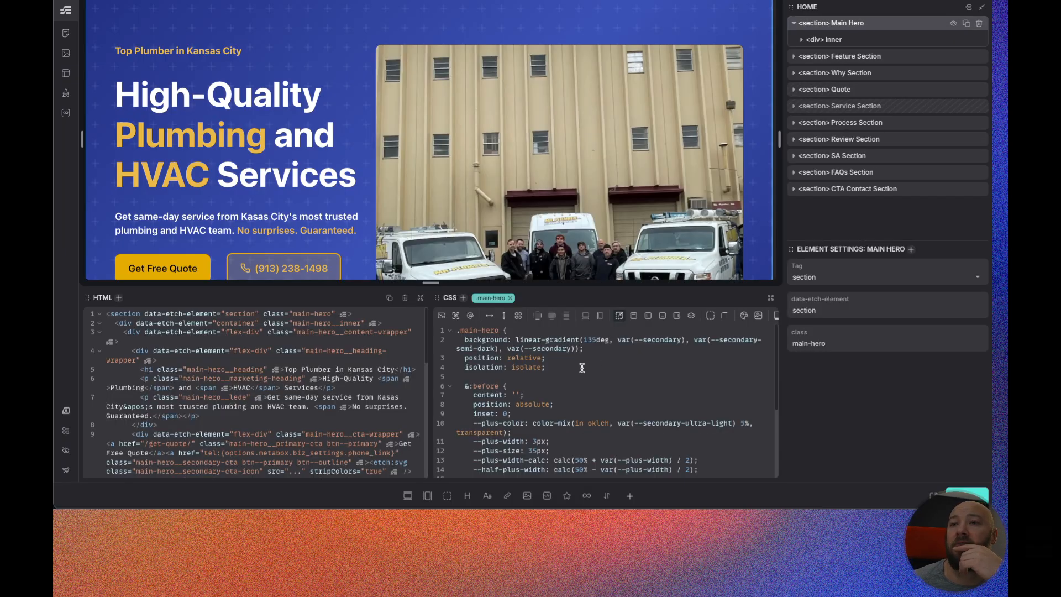
pyautogui.scroll(-4, 556, 376)
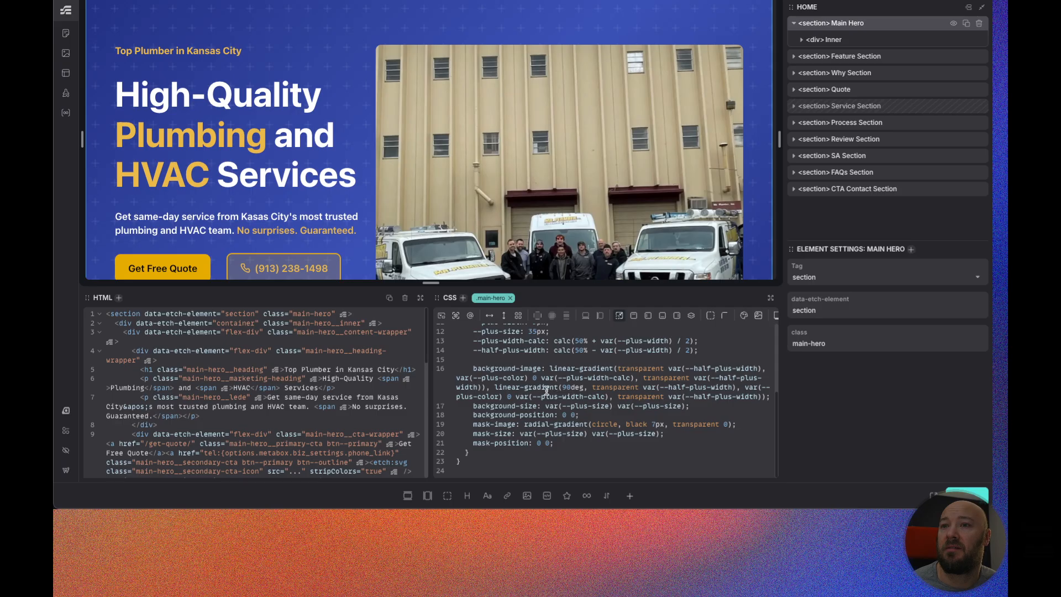
pyautogui.moveTo(477, 454); pyautogui.dragTo(447, 343)
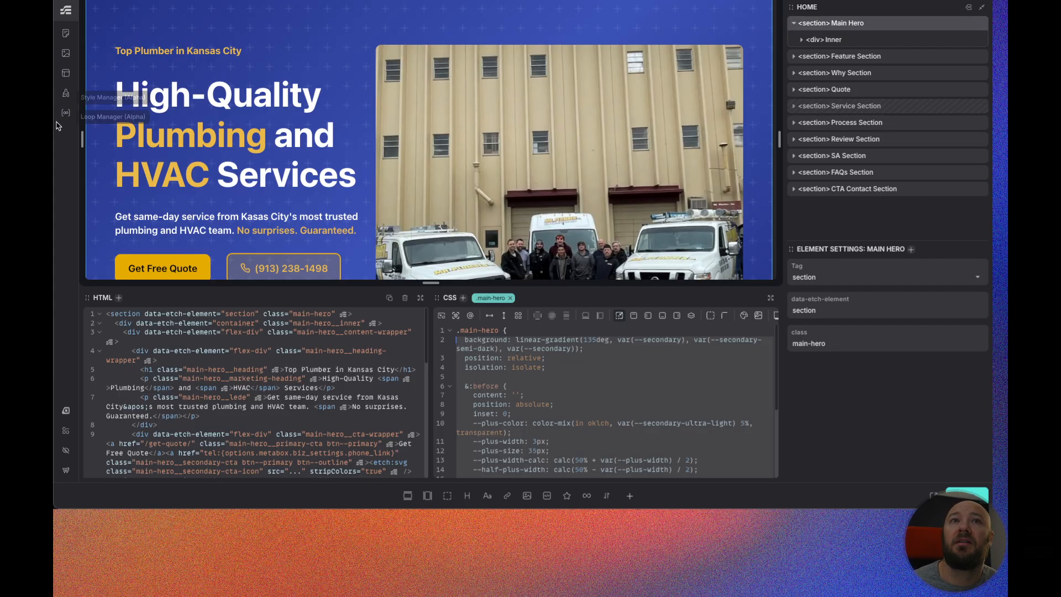
# Return to the Services Archive template and paste the copied hero styles into the Basic Hero section's .basic-hero rule.
pyautogui.click(66, 73)
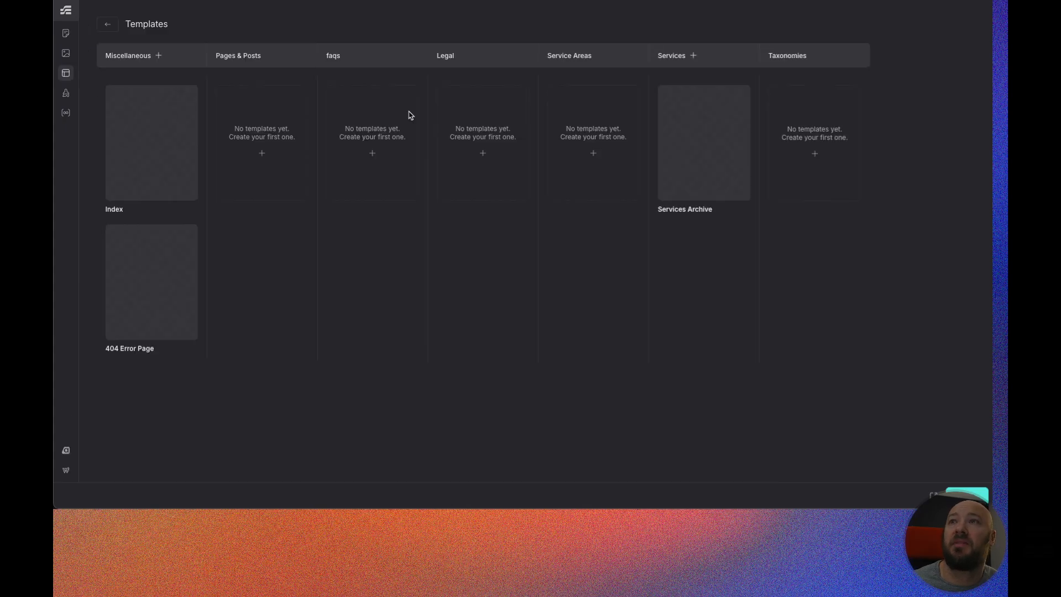
pyautogui.click(700, 133)
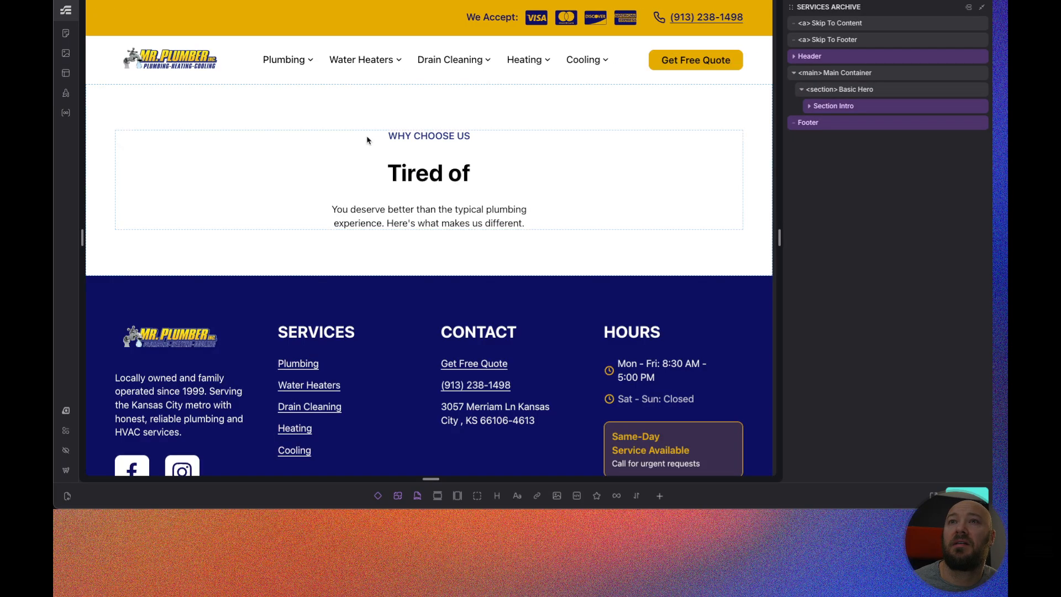
pyautogui.click(874, 90)
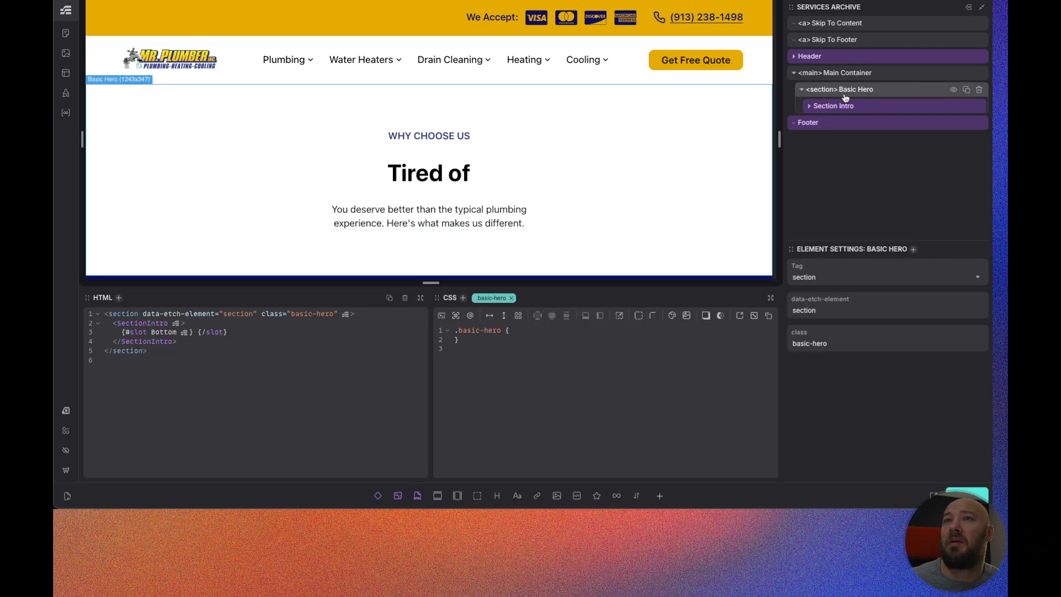
pyautogui.click(521, 332)
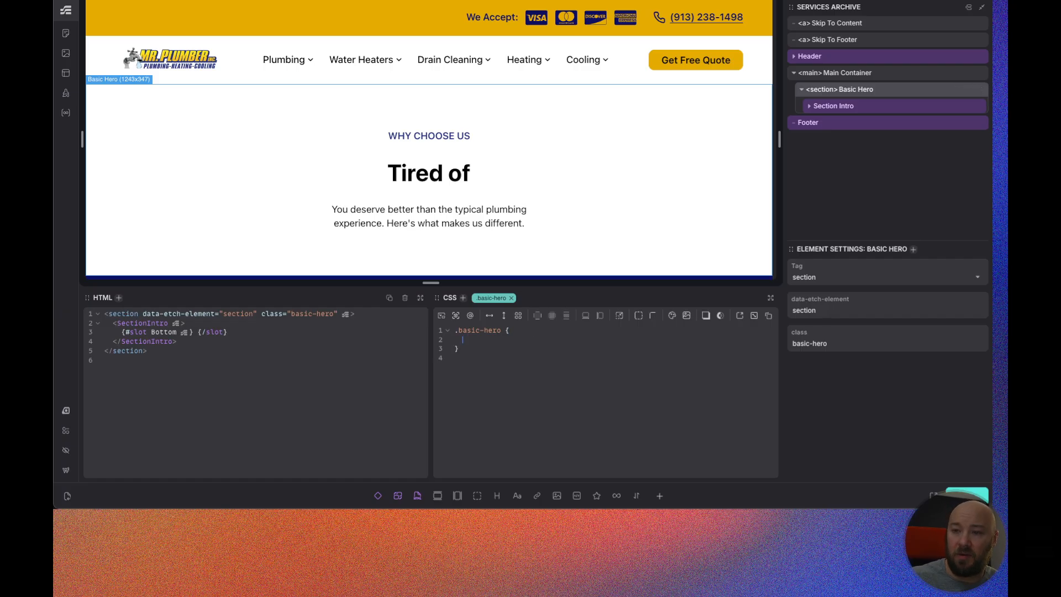
pyautogui.press('super+v')
pyautogui.scroll(4, 613, 353)
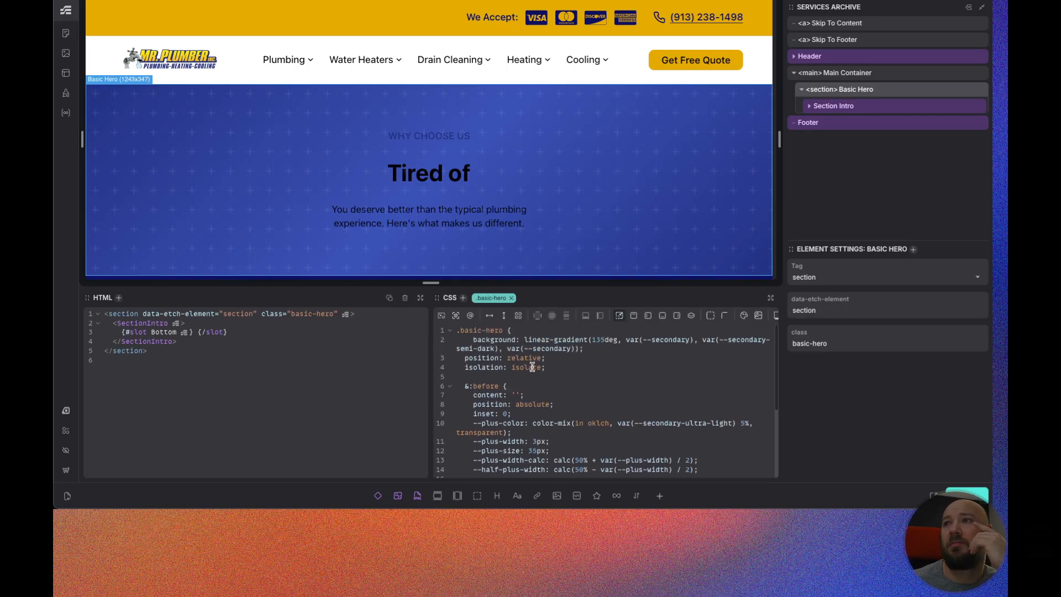
# Set the theme of the Section Intro component in the Basic Hero to Primary.
pyautogui.click(876, 107)
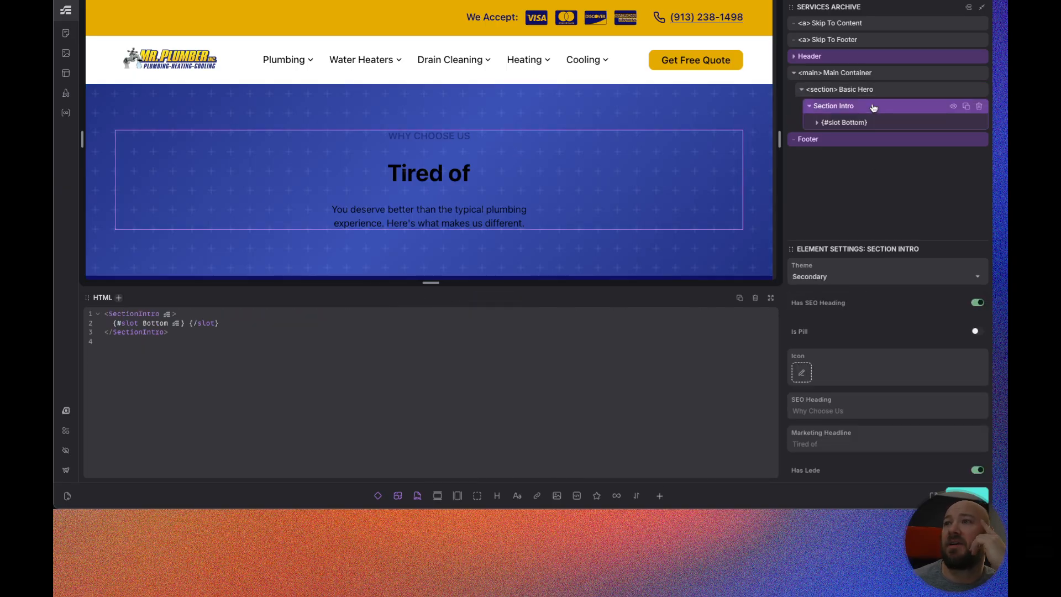
pyautogui.click(977, 277)
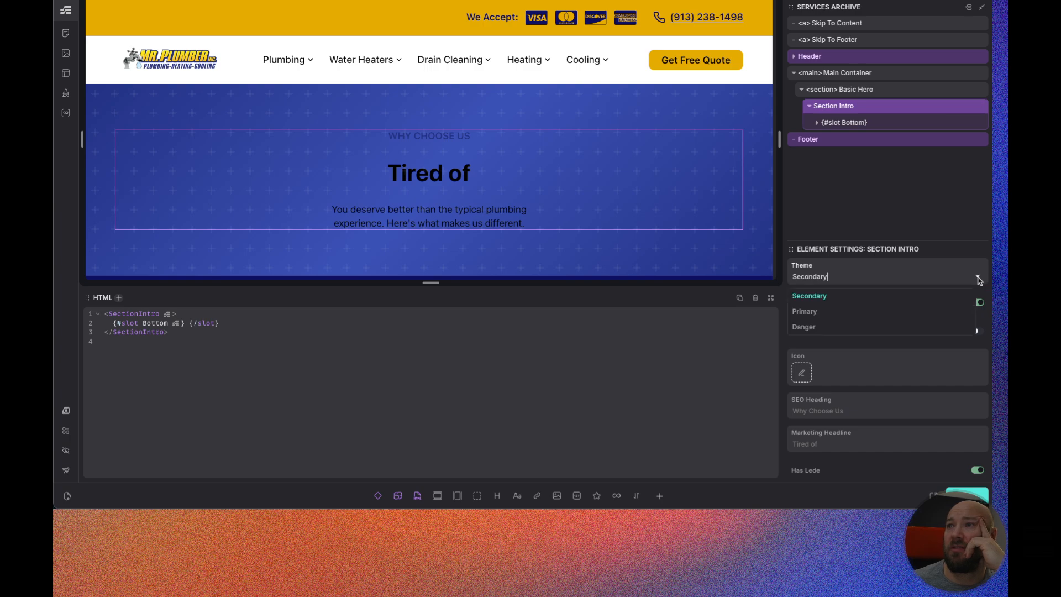
pyautogui.click(810, 313)
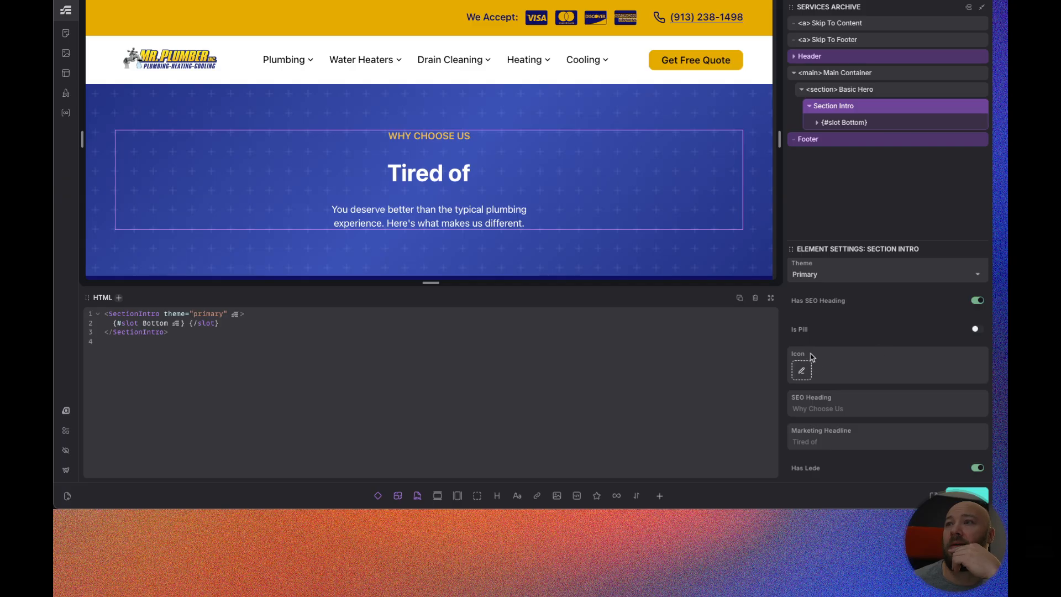
# Set the Section Intro's SEO heading to "Services".
pyautogui.scroll(-2, 884, 373)
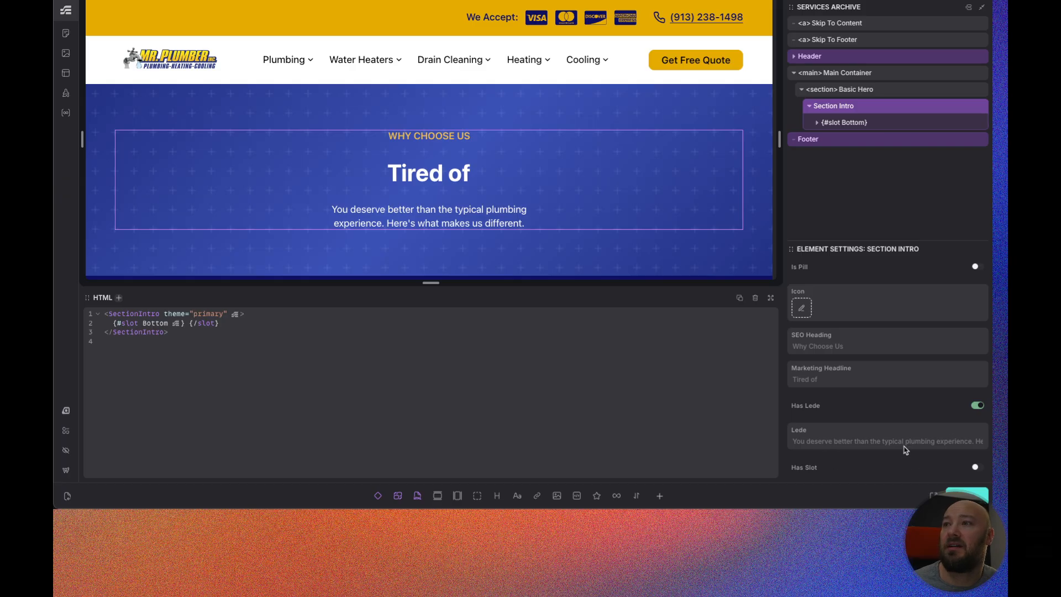
pyautogui.scroll(2, 900, 407)
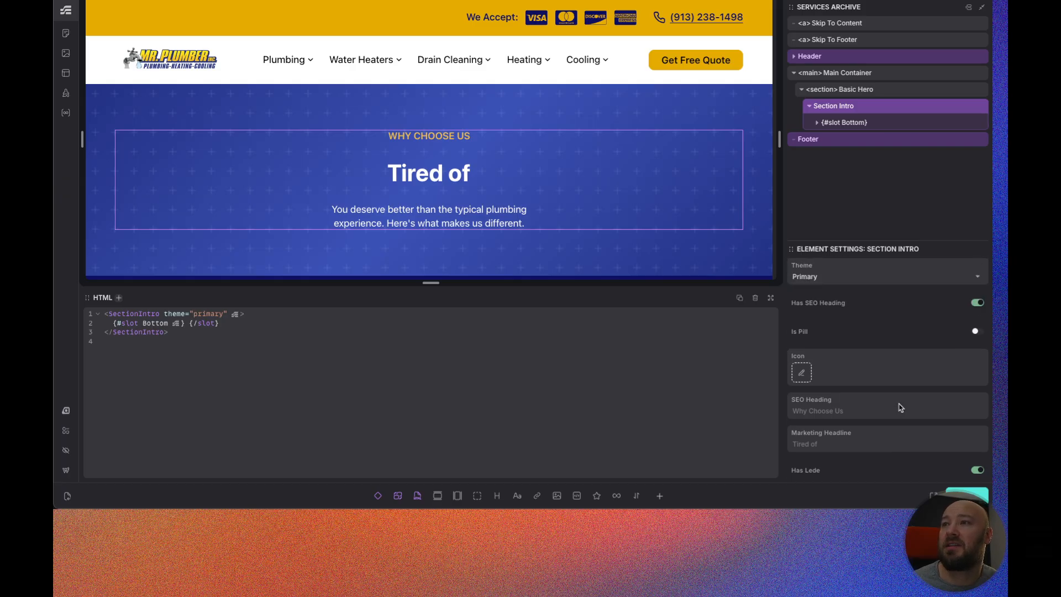
pyautogui.click(852, 411)
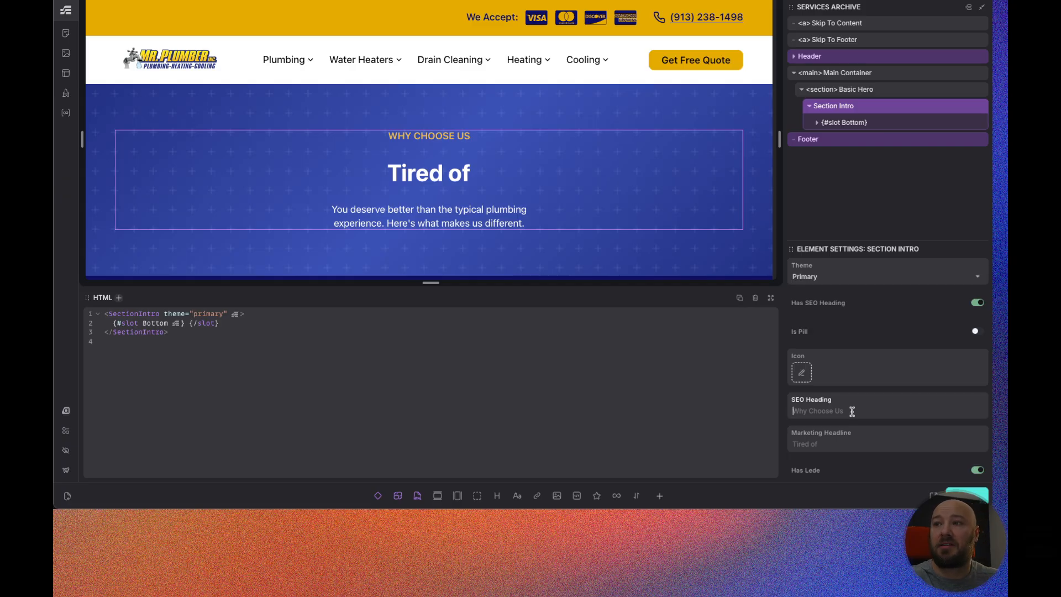
pyautogui.write('Services')
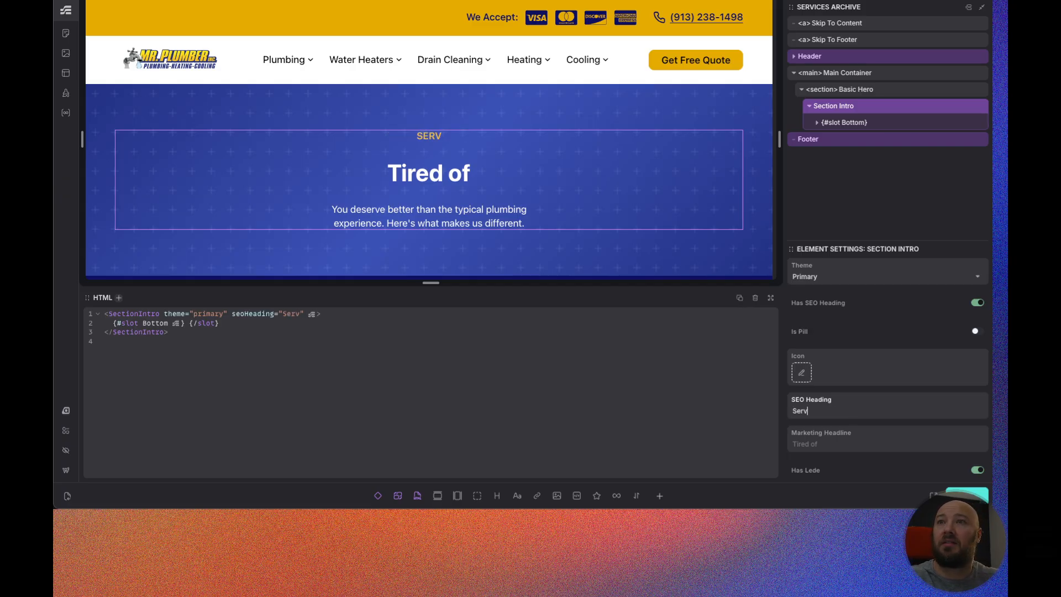
# Set the Section Intro's marketing headline to "High Quality Plumbing and HVAC Services in Kansas City".
pyautogui.click(819, 441)
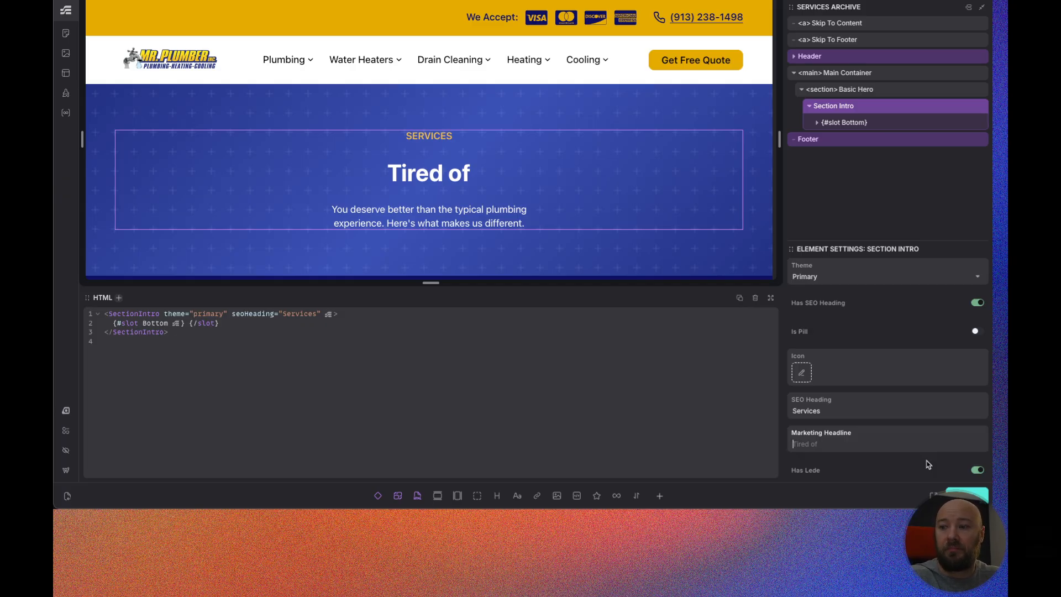
pyautogui.write('High Quality ')
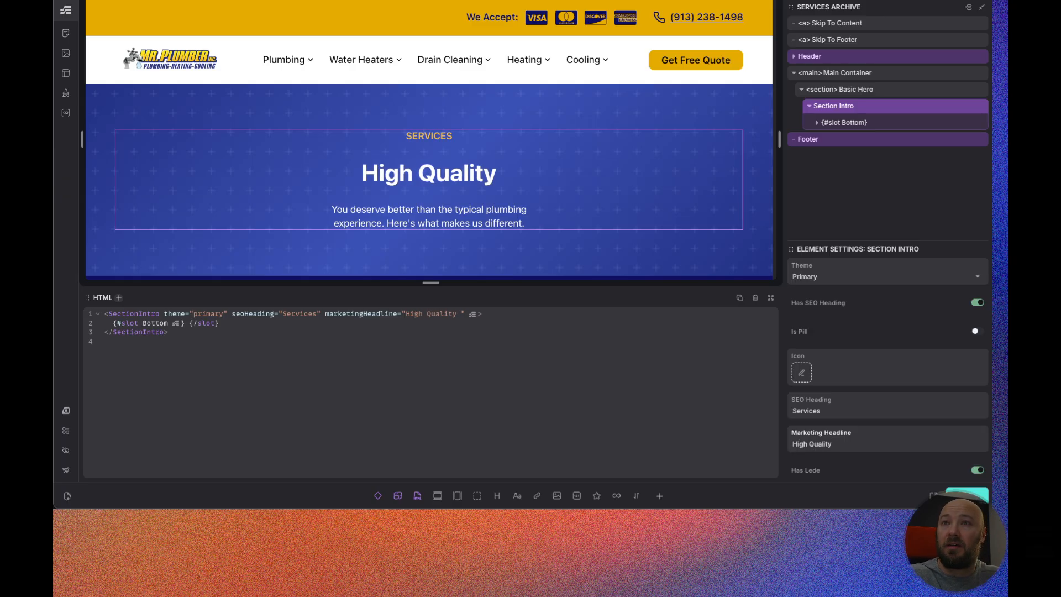
pyautogui.write('Plu')
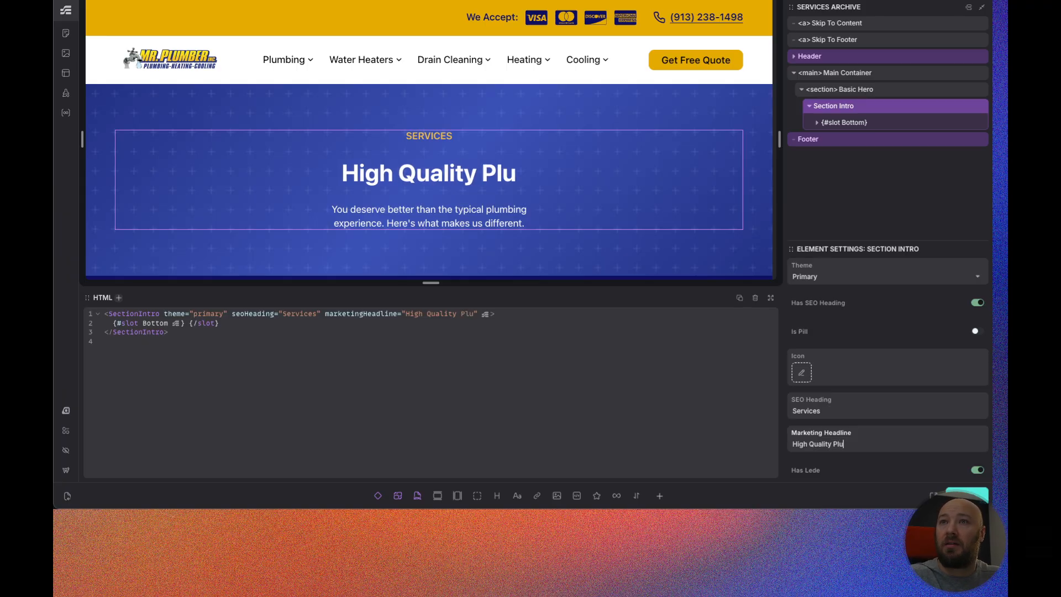
pyautogui.write('mbing and HVA')
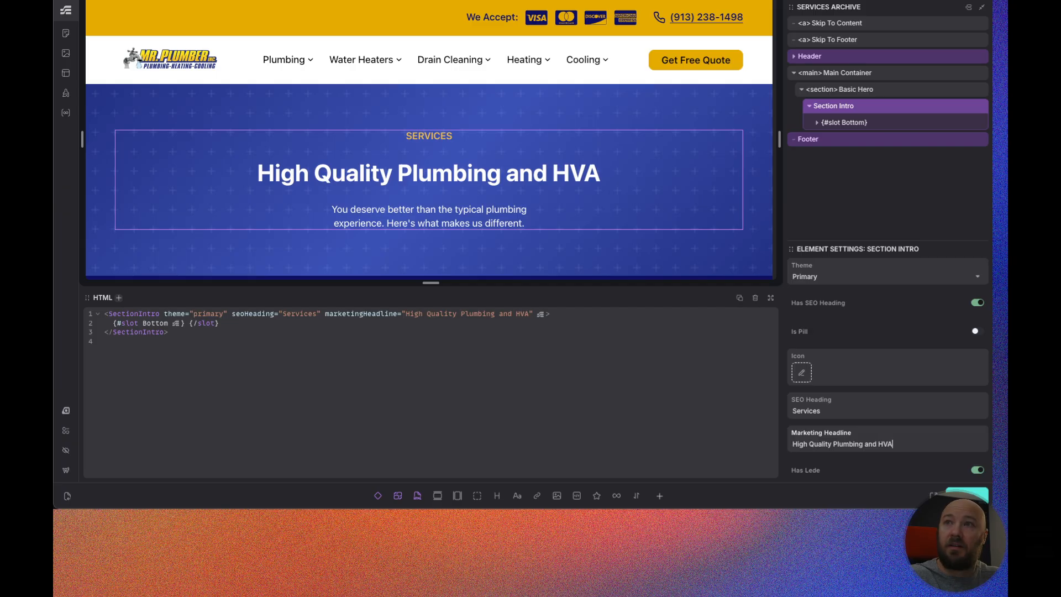
pyautogui.write('C Services')
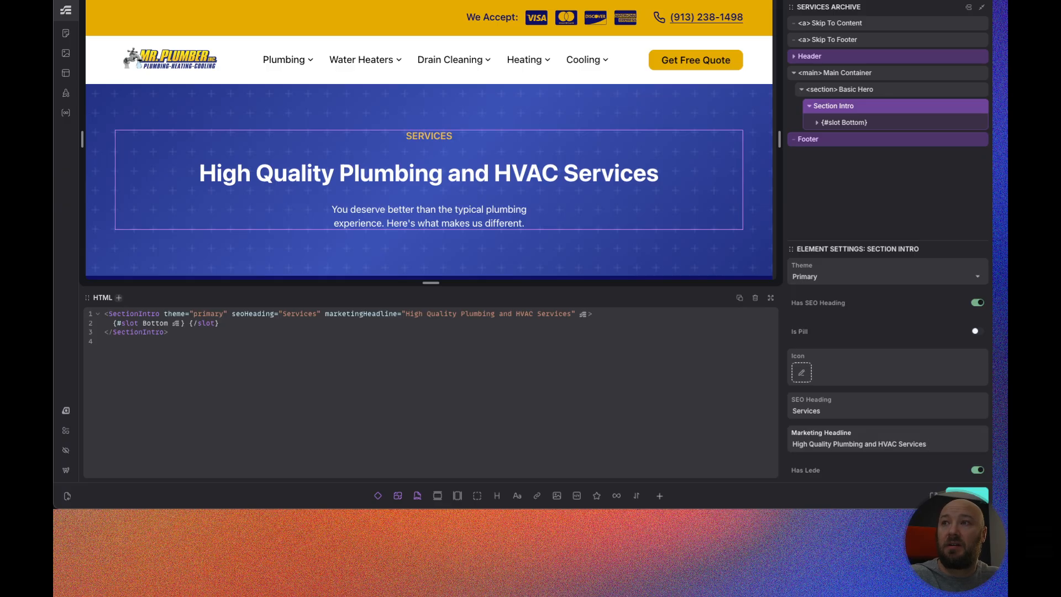
pyautogui.write(' in Ka')
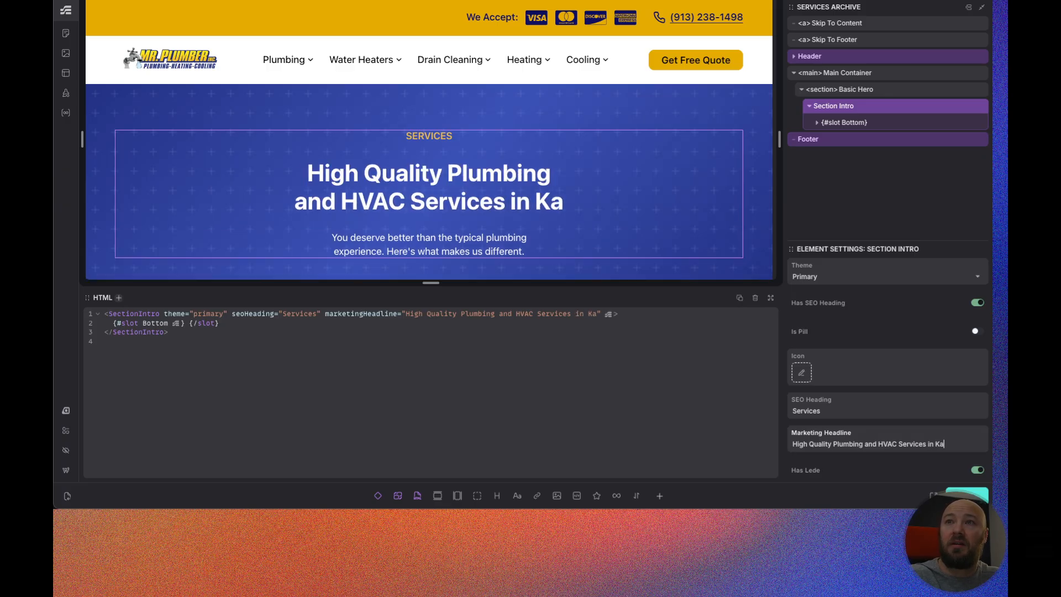
pyautogui.write('nsas City')
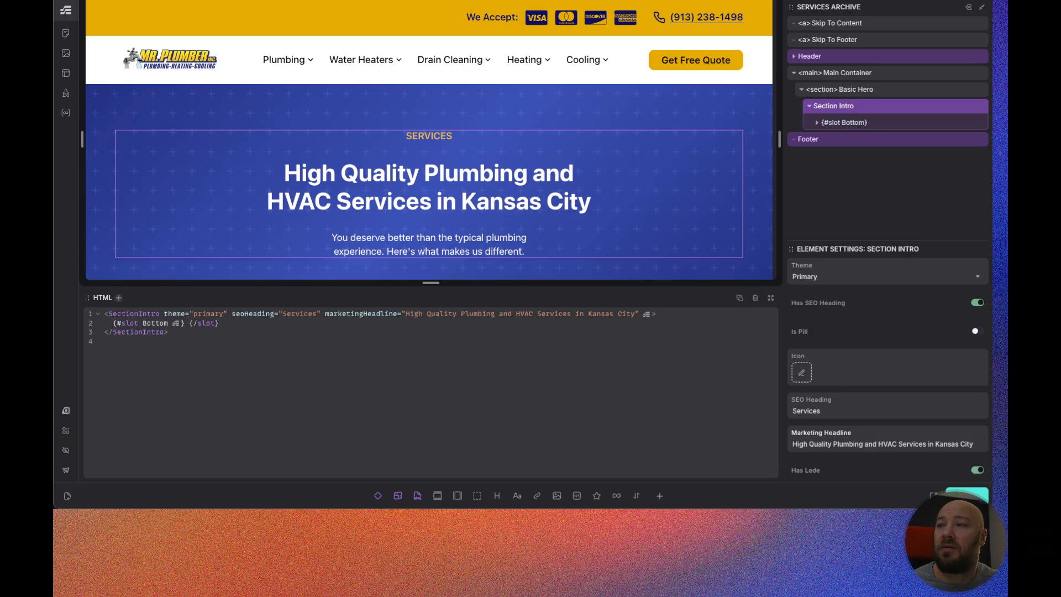
# Wrap the word "Kansas" in the Section Intro's marketing headline in <span> tags.
pyautogui.write('<>')
pyautogui.write('span')
pyautogui.press('Right')
pyautogui.press('Right')
pyautogui.press('Right')
pyautogui.write('</')
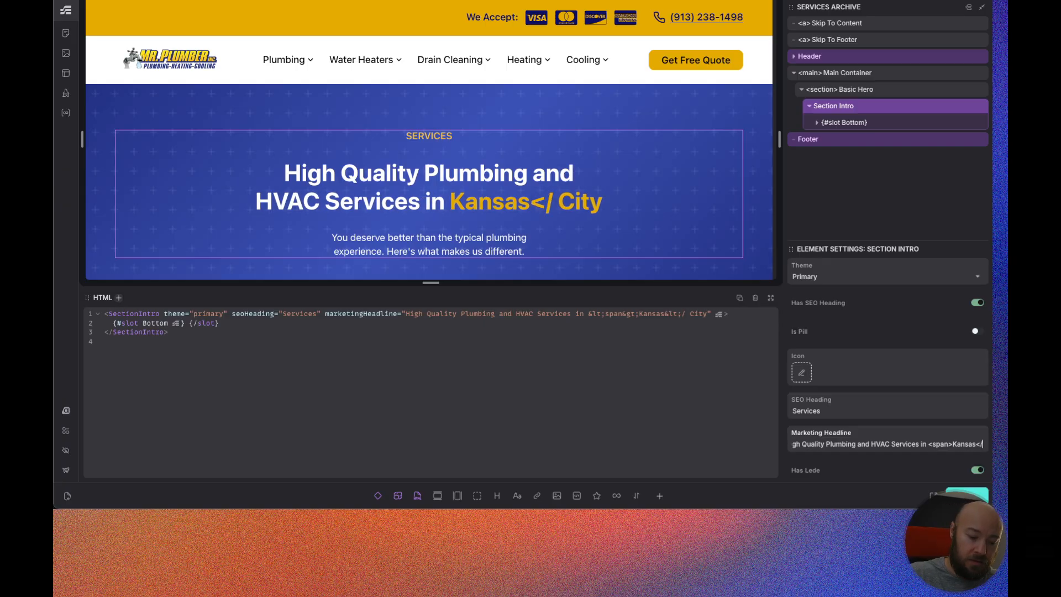
pyautogui.write('span')
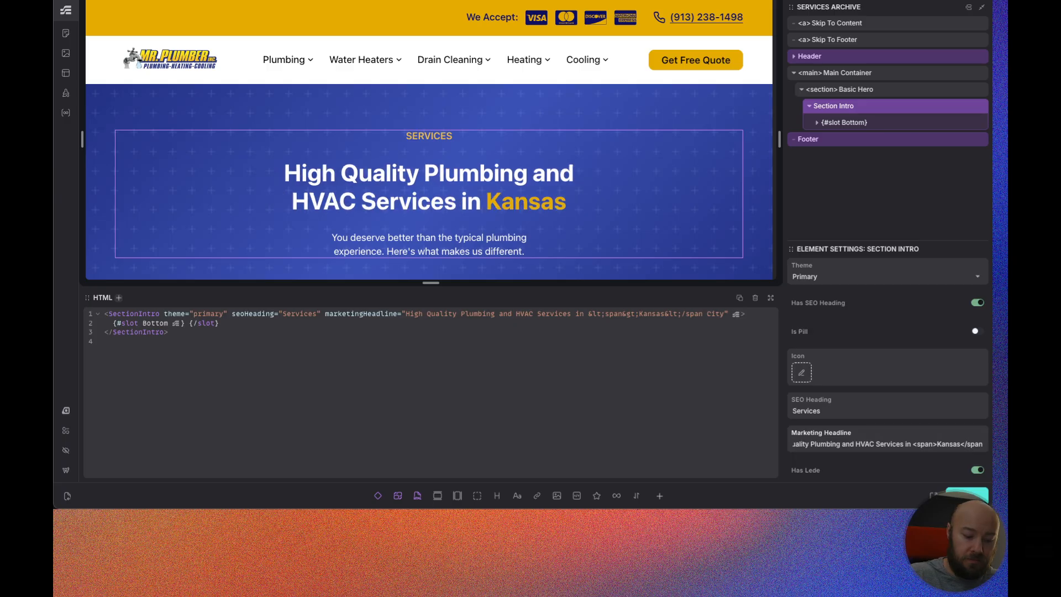
pyautogui.write('>')
pyautogui.scroll(-2, 645, 189)
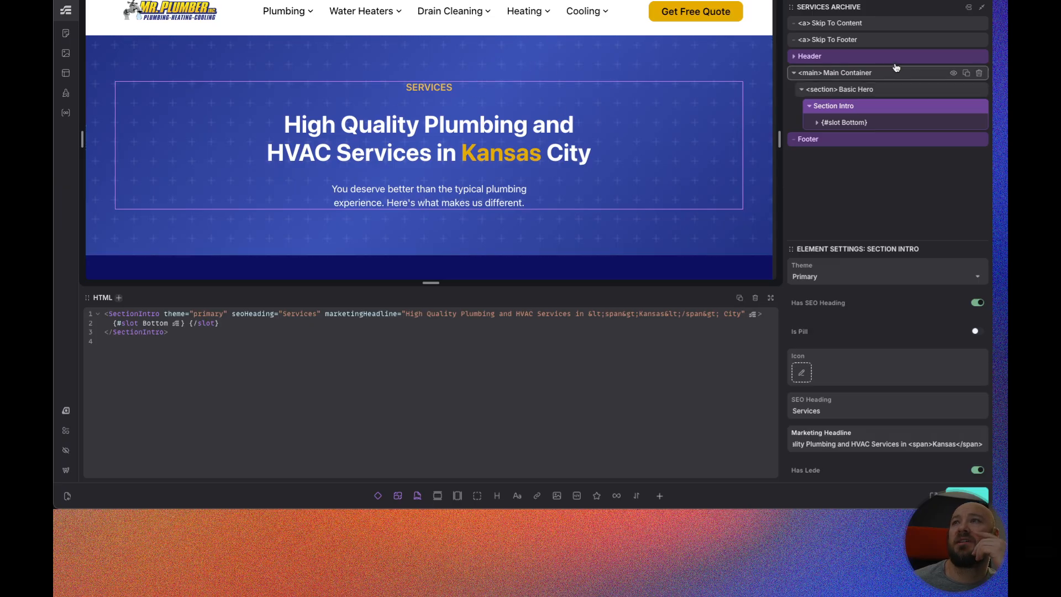
# Add padding-block: var(--section-space-s) to the Basic Hero section's .basic-hero rule, below the isolation declaration.
pyautogui.click(879, 90)
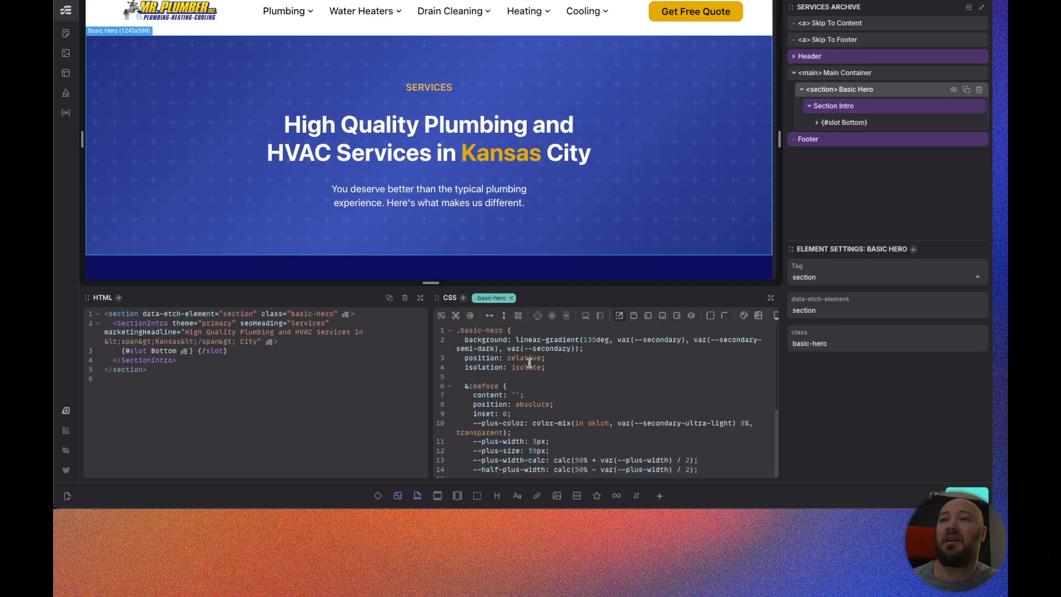
pyautogui.click(559, 367)
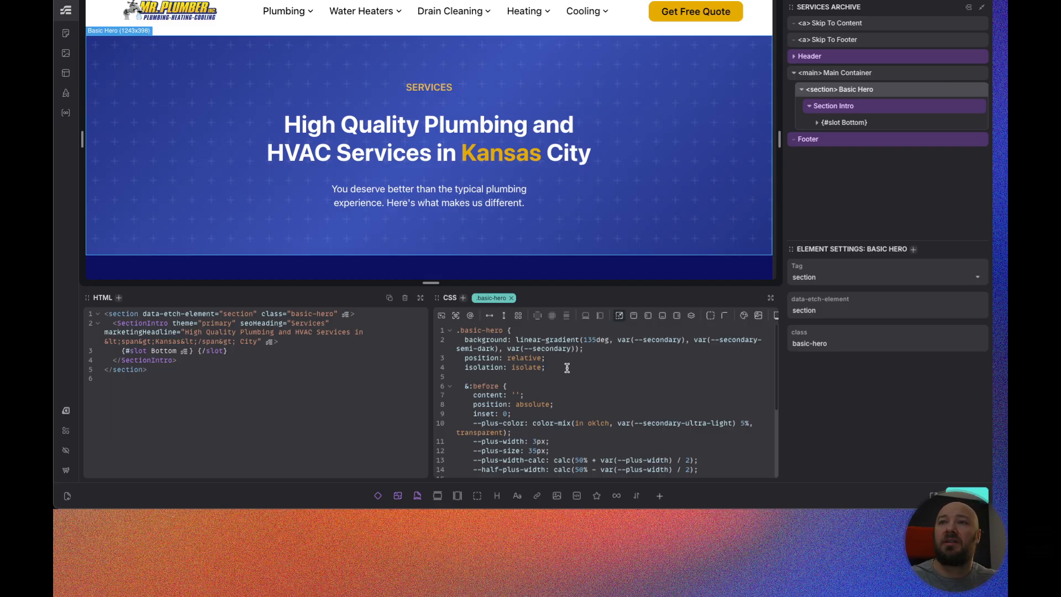
pyautogui.press('Return')
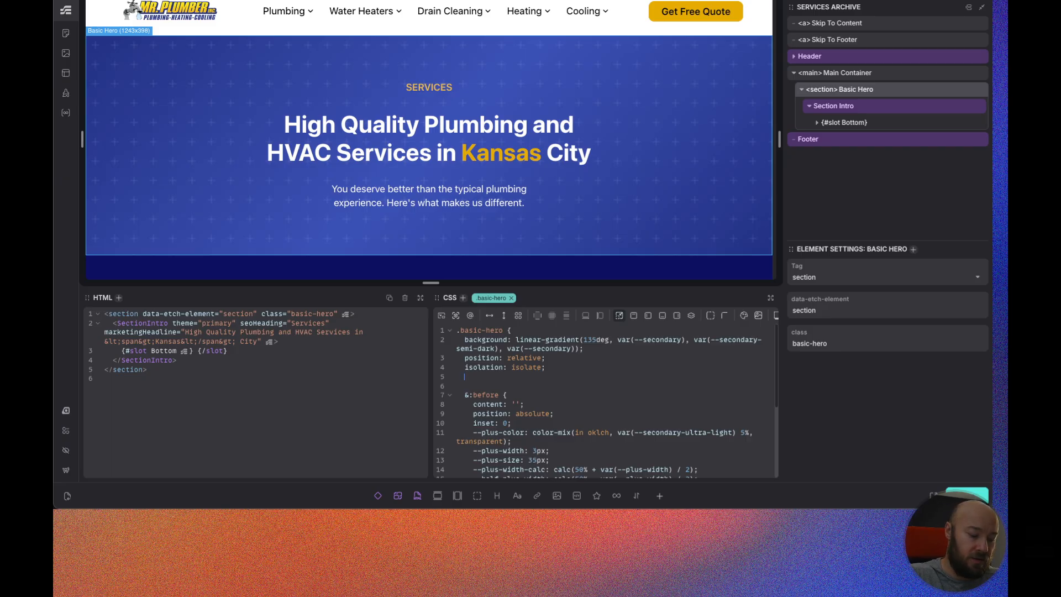
pyautogui.write('padd')
pyautogui.press('Down')
pyautogui.press('Return')
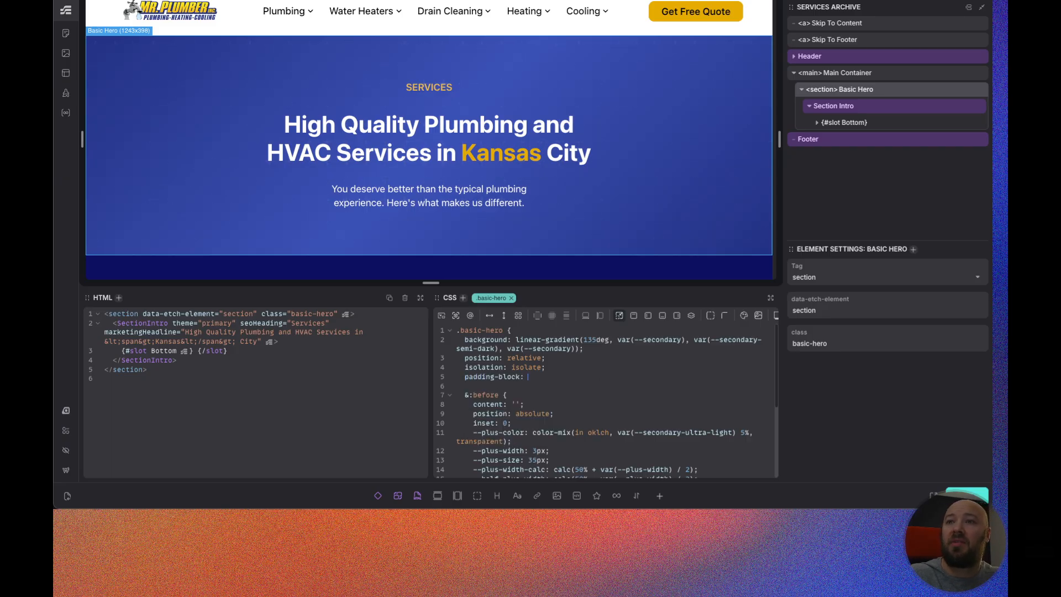
pyautogui.write('--section-space-')
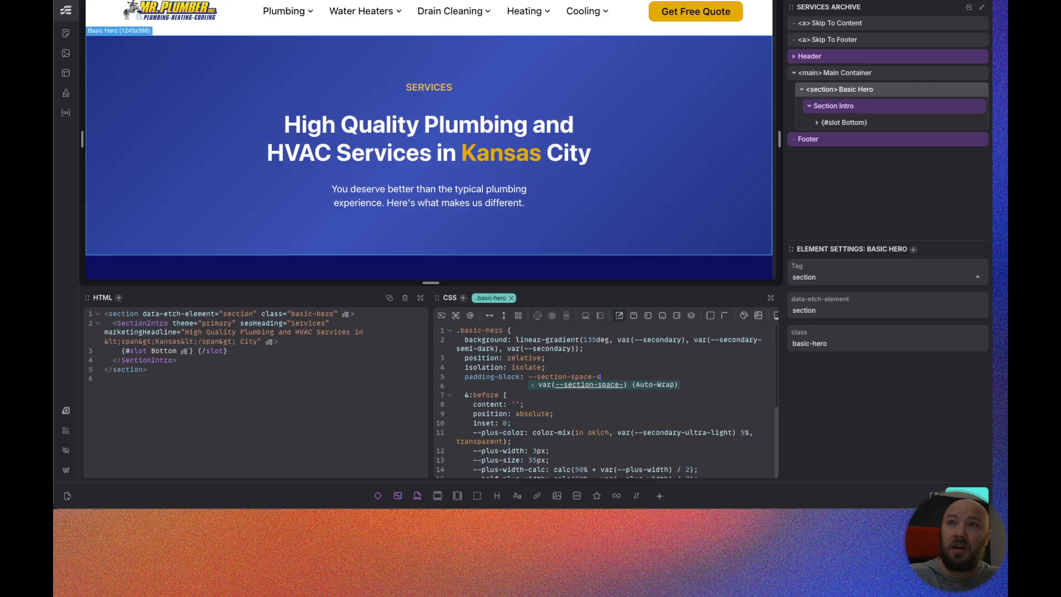
pyautogui.write('s')
pyautogui.press('Tab')
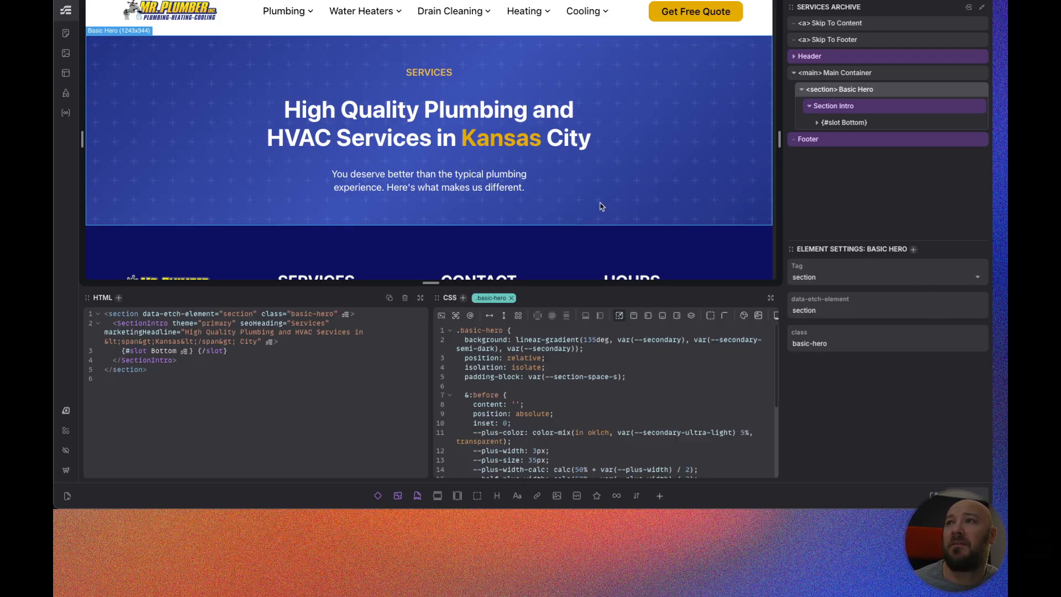
# Move the Section Intro out of the Basic Hero section and create a component from the emptied Basic Hero.
pyautogui.click(884, 75)
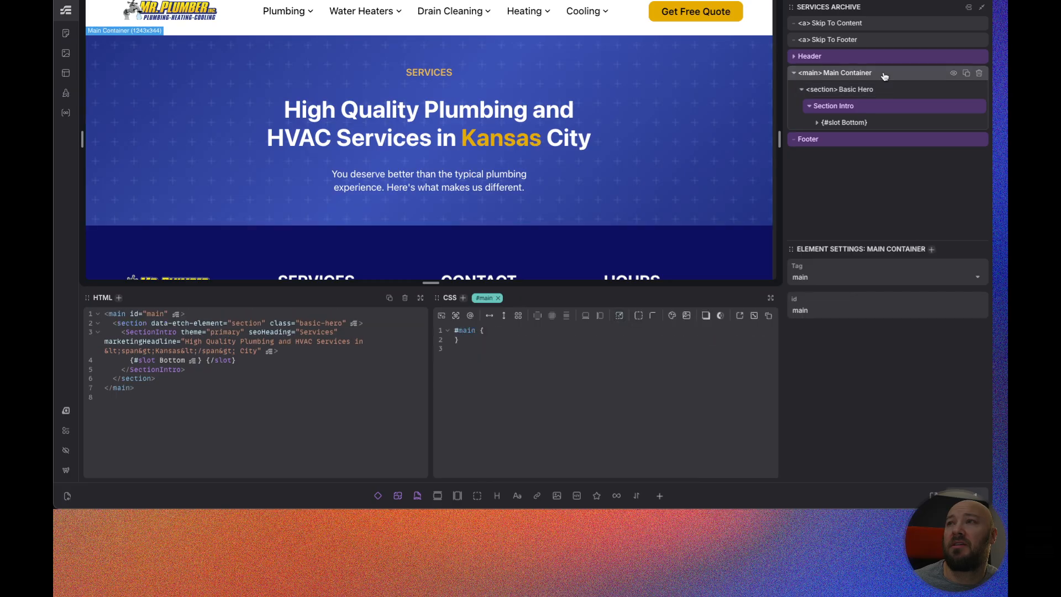
pyautogui.click(858, 92)
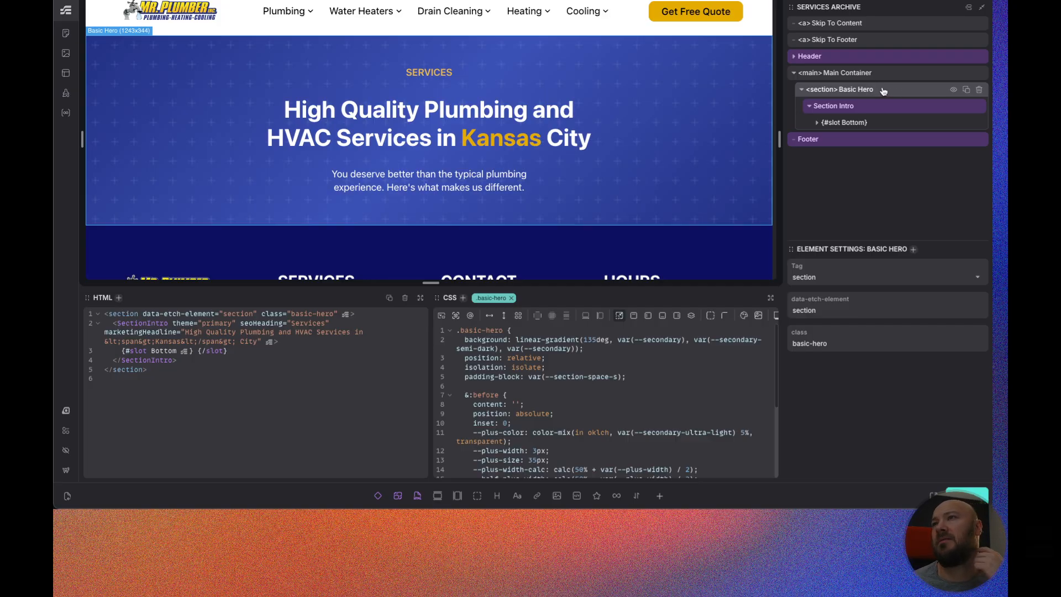
pyautogui.moveTo(868, 106); pyautogui.dragTo(877, 84)
pyautogui.rightClick(886, 109)
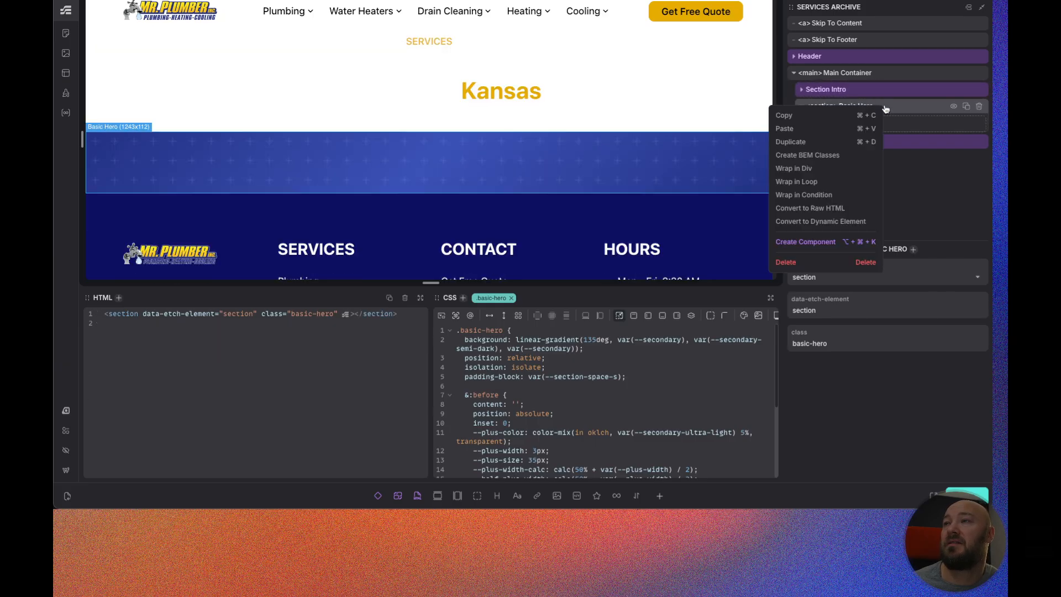
pyautogui.click(805, 242)
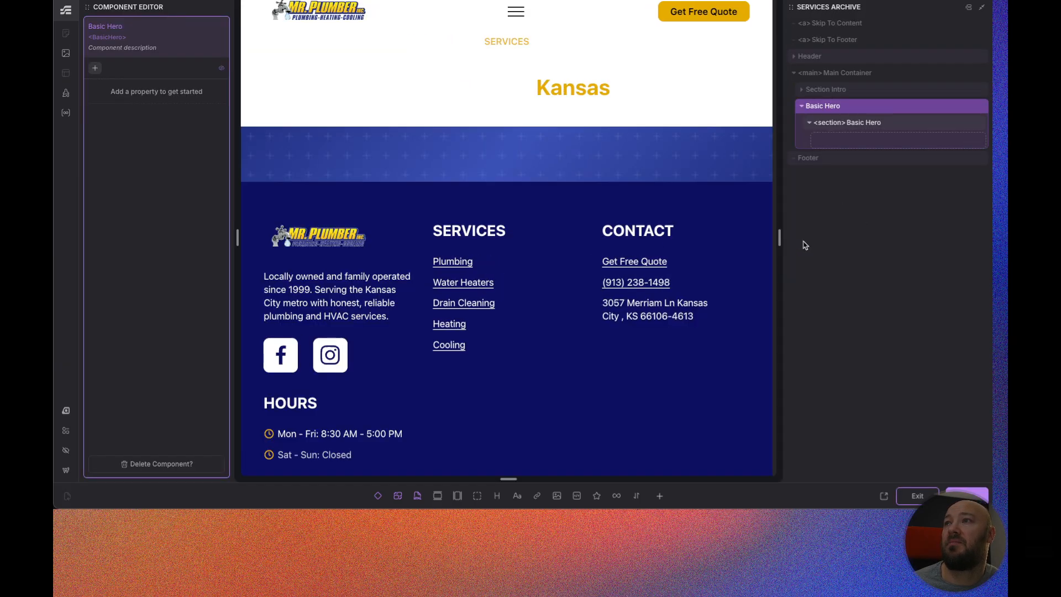
# Add a slot named "Intro" inside the Basic Hero component's section and leave component editing.
pyautogui.click(881, 122)
pyautogui.click(378, 495)
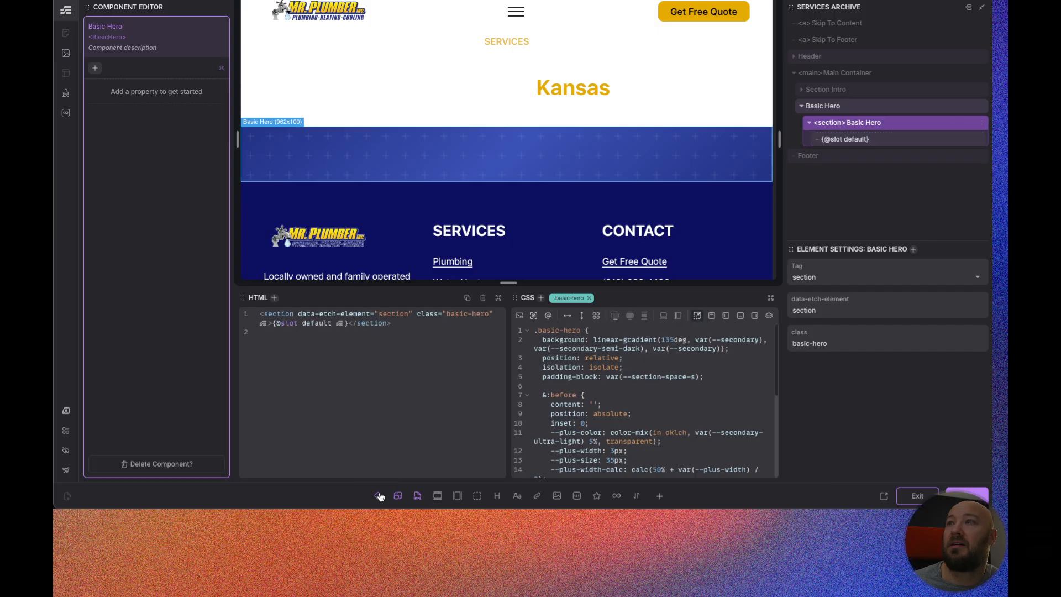
pyautogui.click(868, 139)
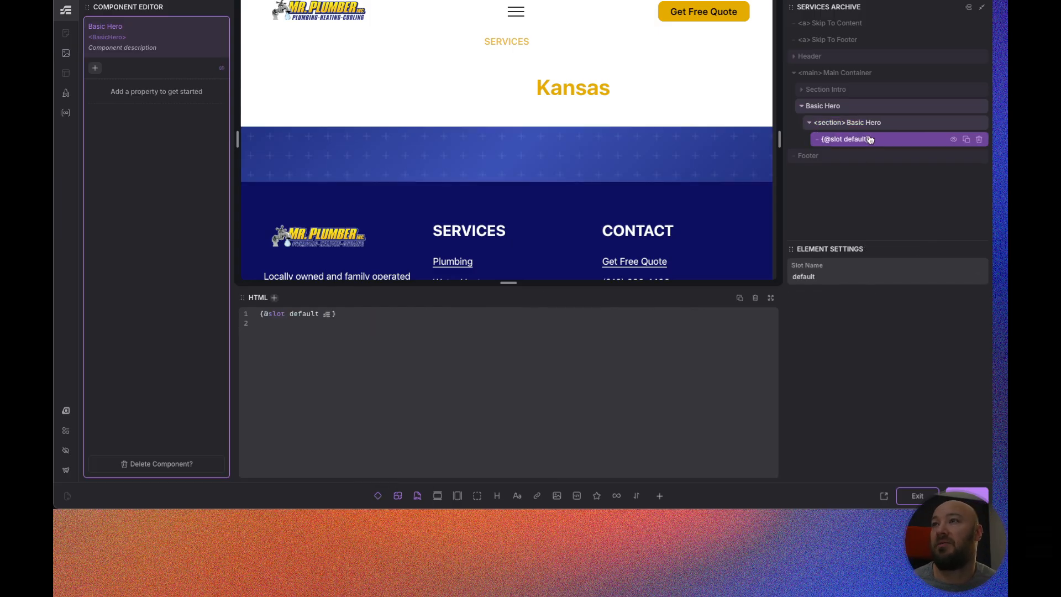
pyautogui.doubleClick(831, 275)
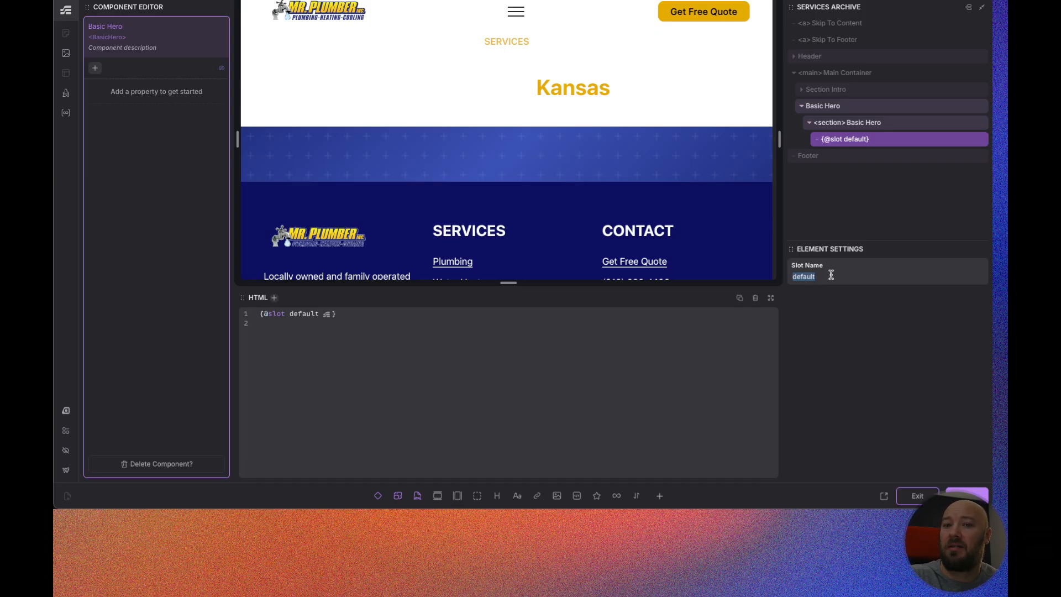
pyautogui.write('Intro')
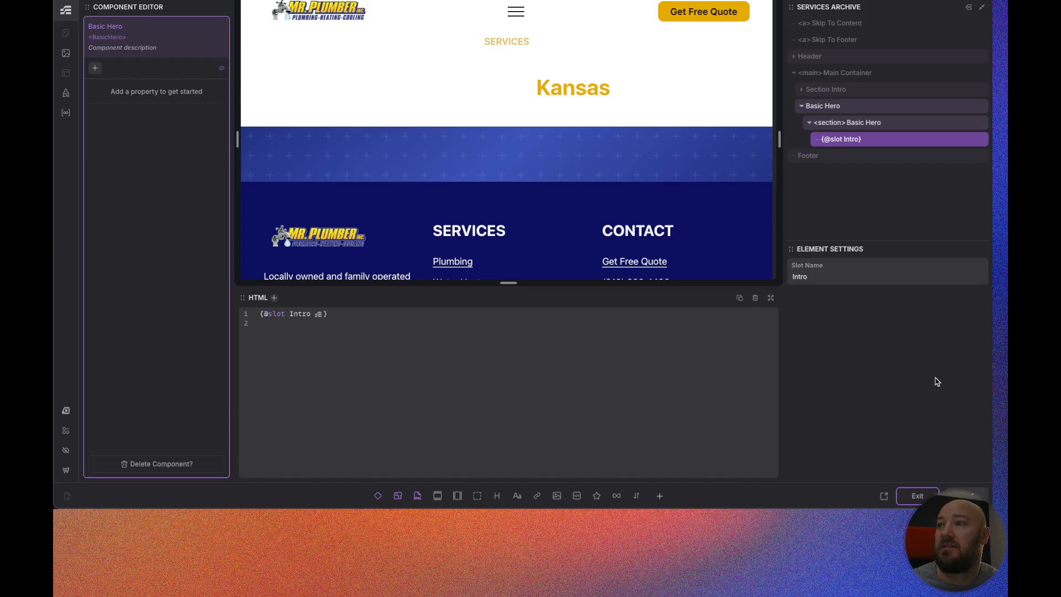
pyautogui.click(915, 496)
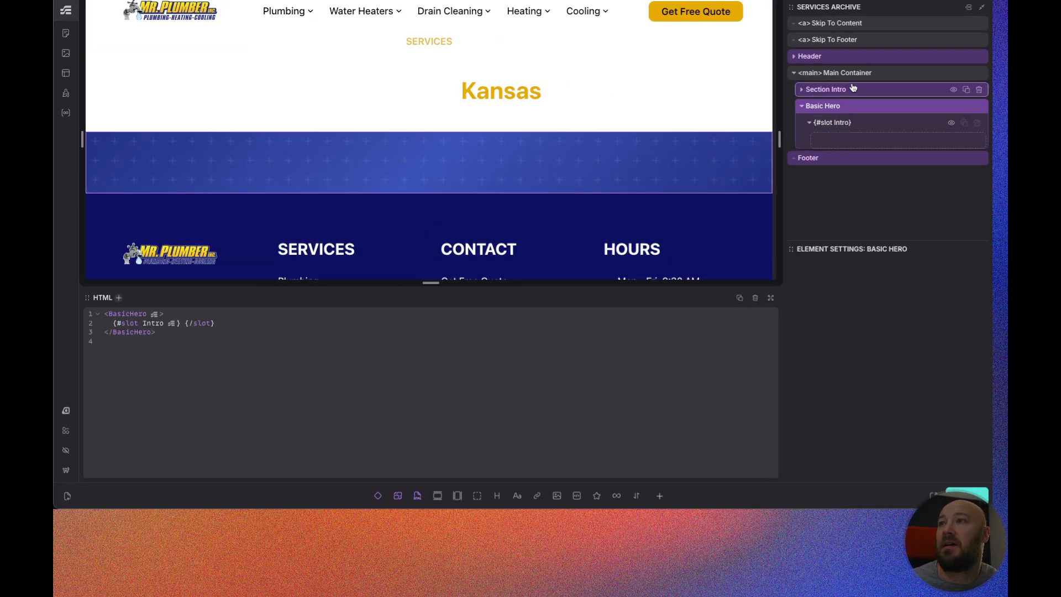
# Move the Section Intro into the Basic Hero component's Intro slot and check both components' settings.
pyautogui.moveTo(851, 89); pyautogui.dragTo(880, 121)
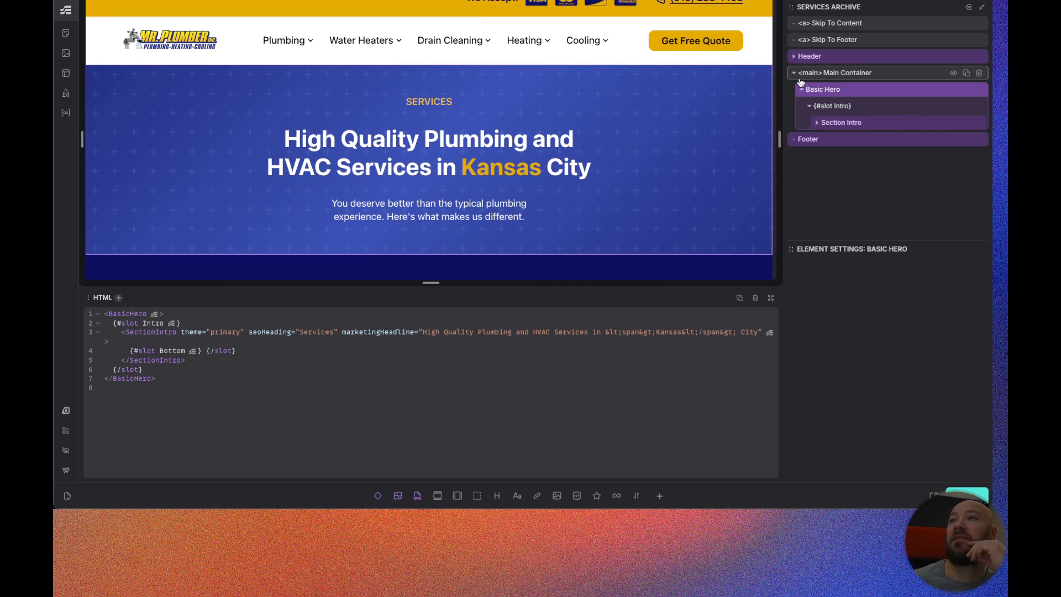
pyautogui.click(802, 90)
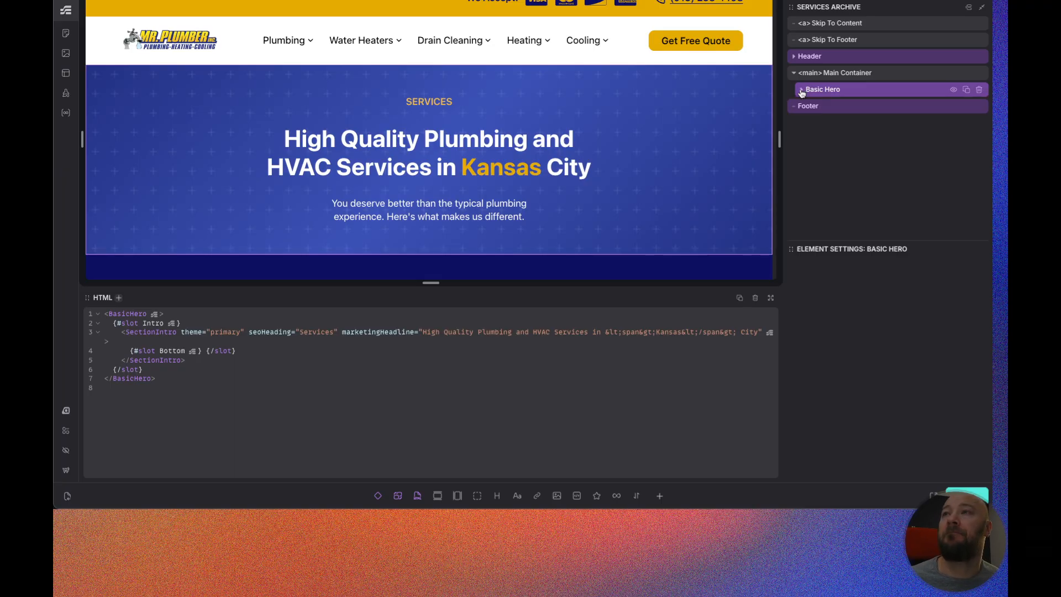
pyautogui.click(801, 90)
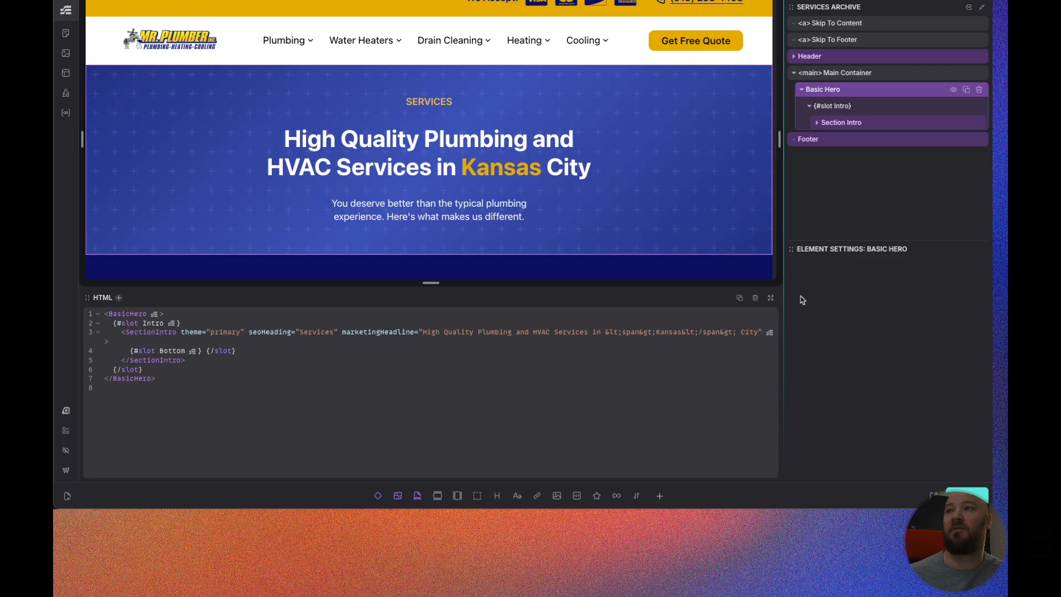
pyautogui.click(851, 122)
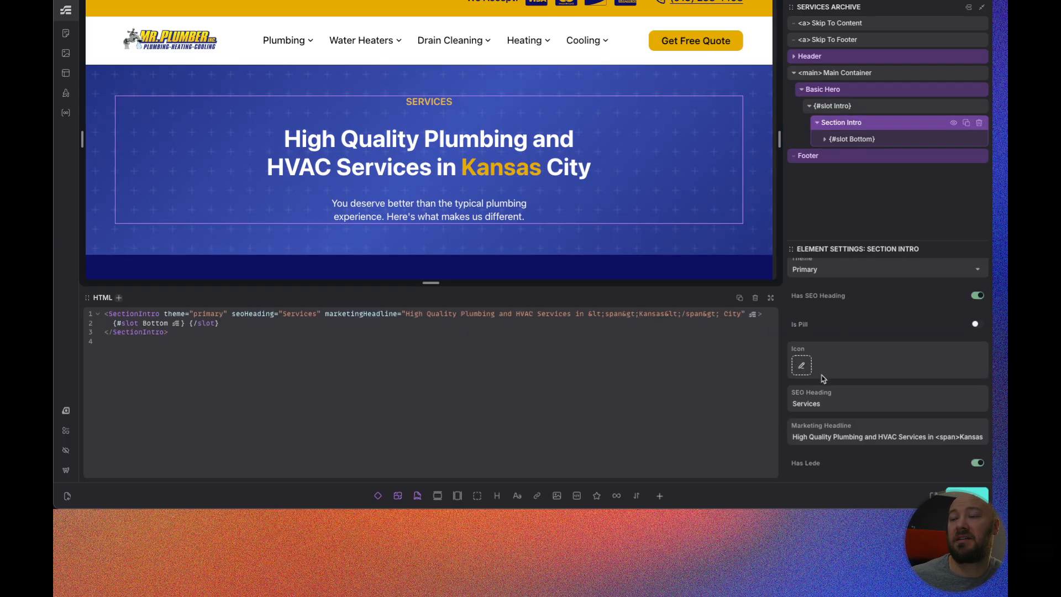
pyautogui.click(829, 90)
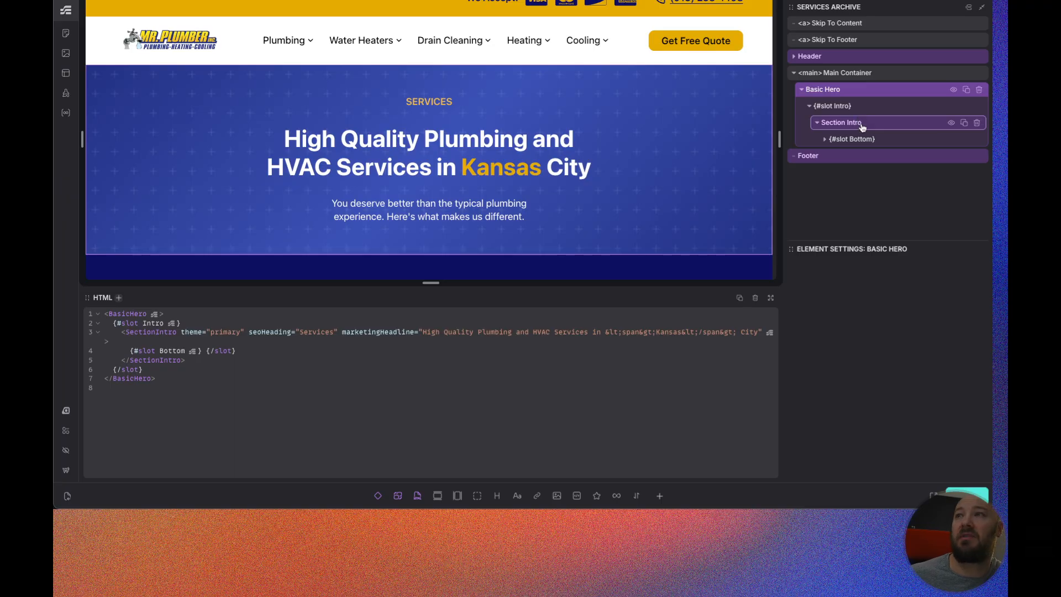
pyautogui.click(817, 122)
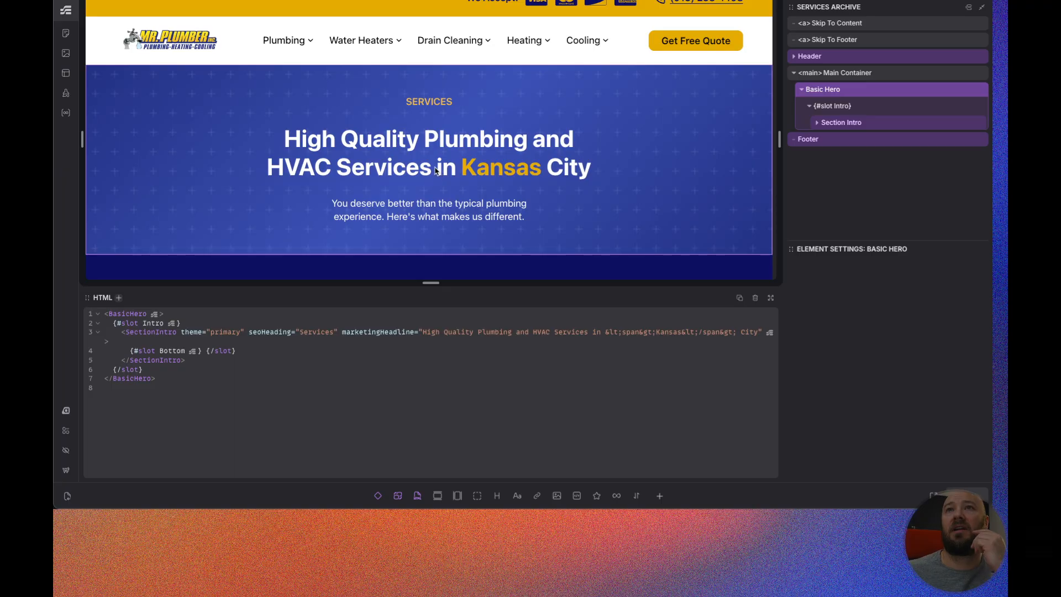
# Add a new section with a container and place it between the Main Container and the Footer.
pyautogui.click(801, 90)
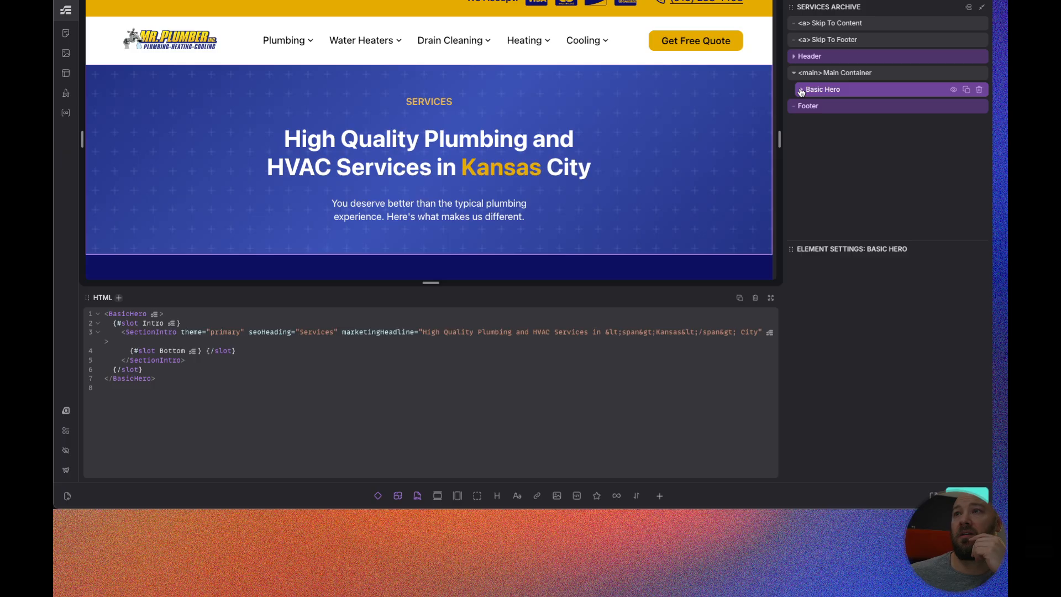
pyautogui.click(438, 496)
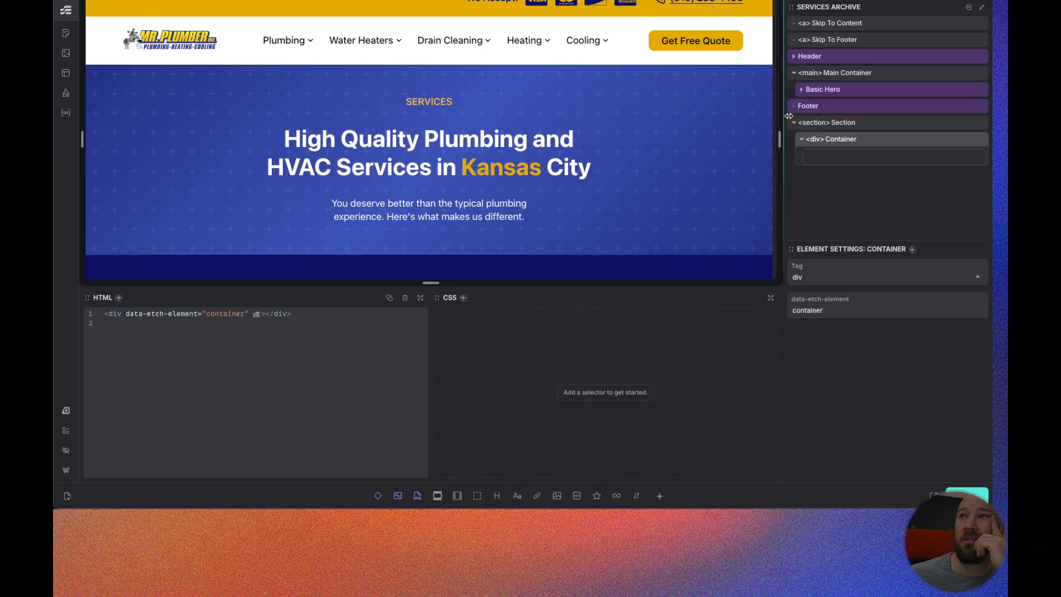
pyautogui.moveTo(806, 123); pyautogui.dragTo(832, 105)
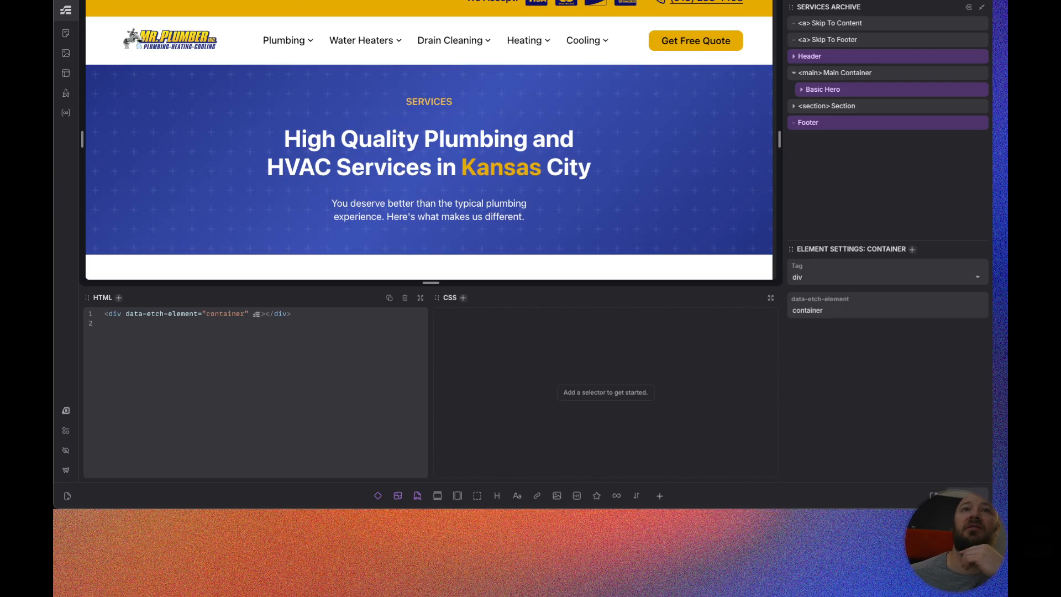
# Open the Home page for editing and copy its Review Section.
pyautogui.click(169, 0)
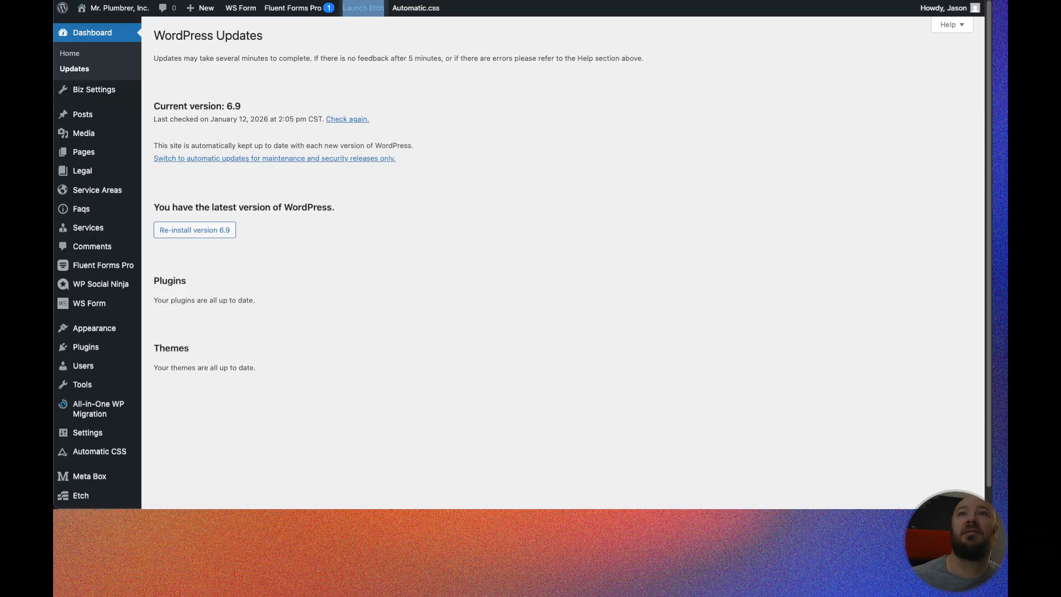
pyautogui.click(88, 0)
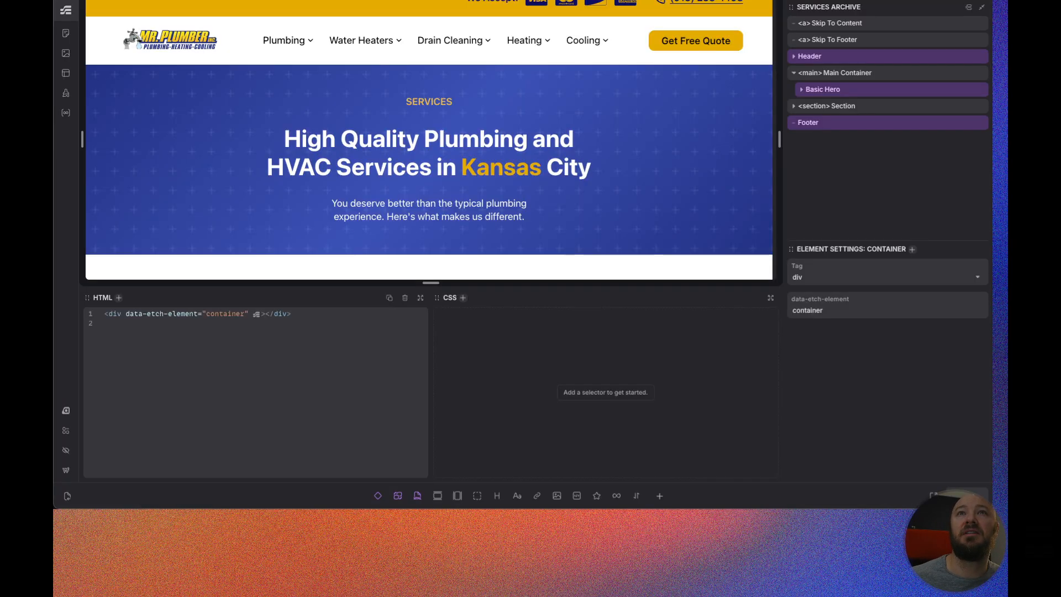
pyautogui.click(64, 37)
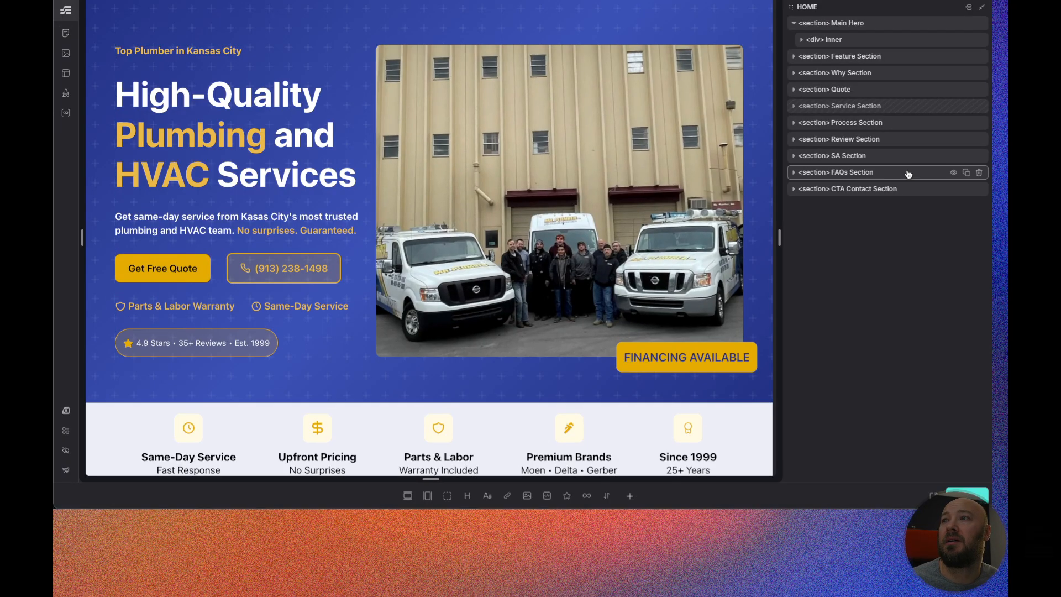
pyautogui.click(882, 140)
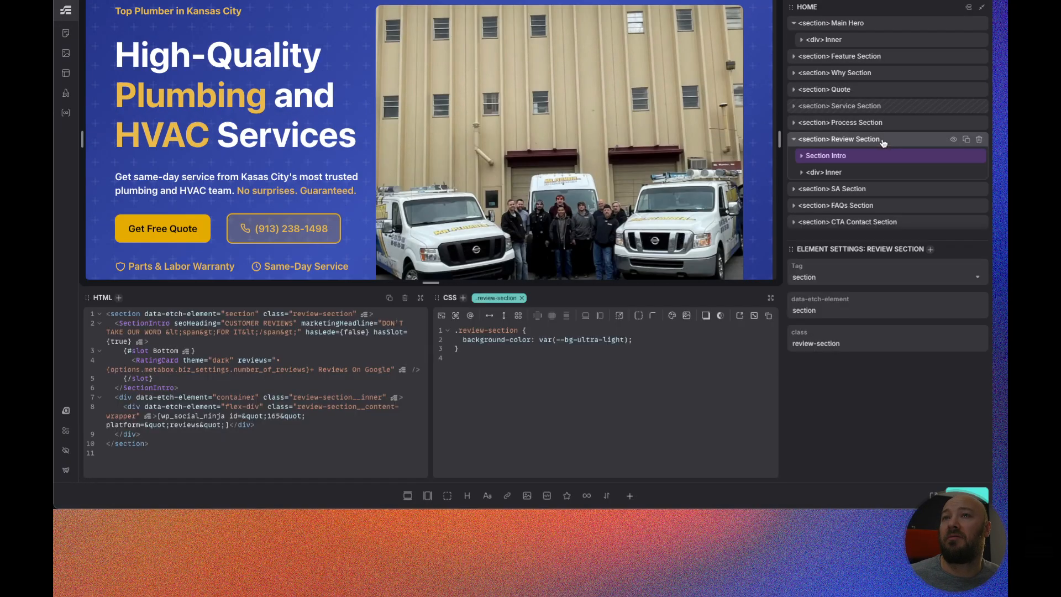
pyautogui.rightClick(883, 142)
pyautogui.click(782, 149)
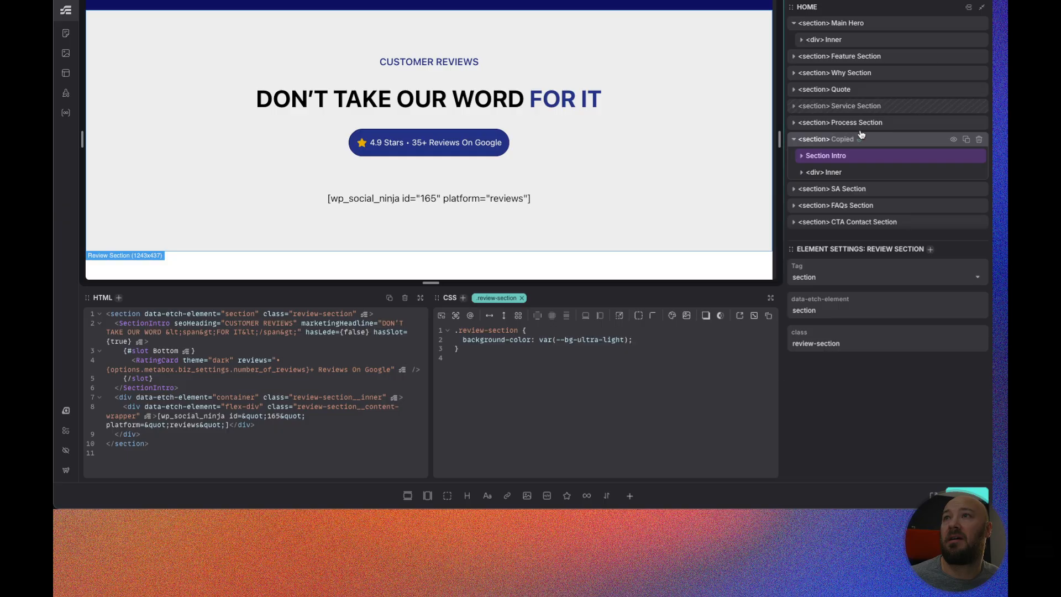
# Return to the Services Archive template and paste the copied Review Section into the Main Container below the Basic Hero.
pyautogui.click(65, 73)
pyautogui.moveTo(706, 114)
pyautogui.click(705, 133)
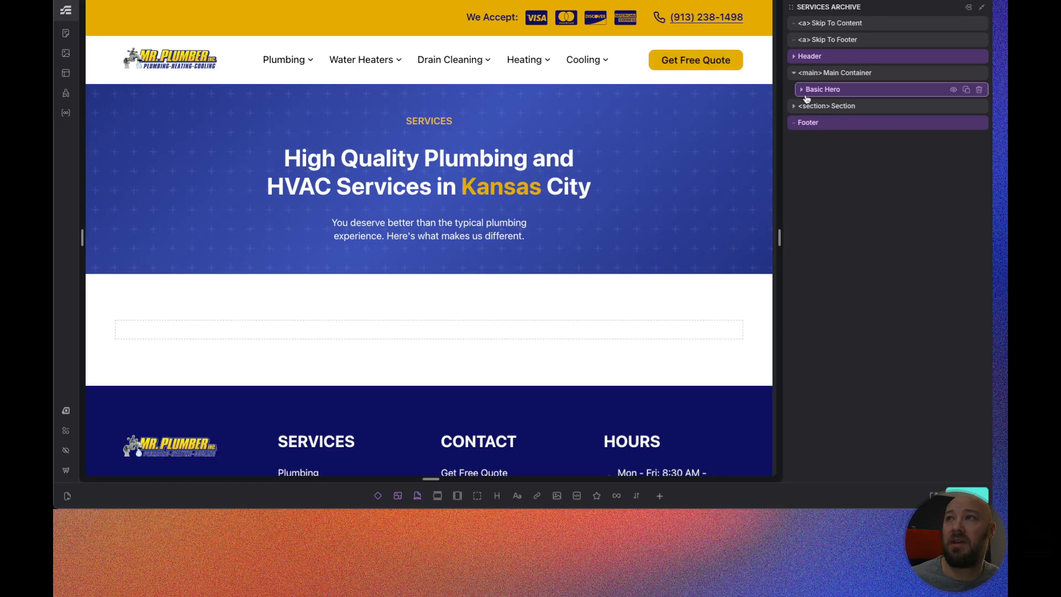
pyautogui.click(893, 77)
pyautogui.rightClick(894, 78)
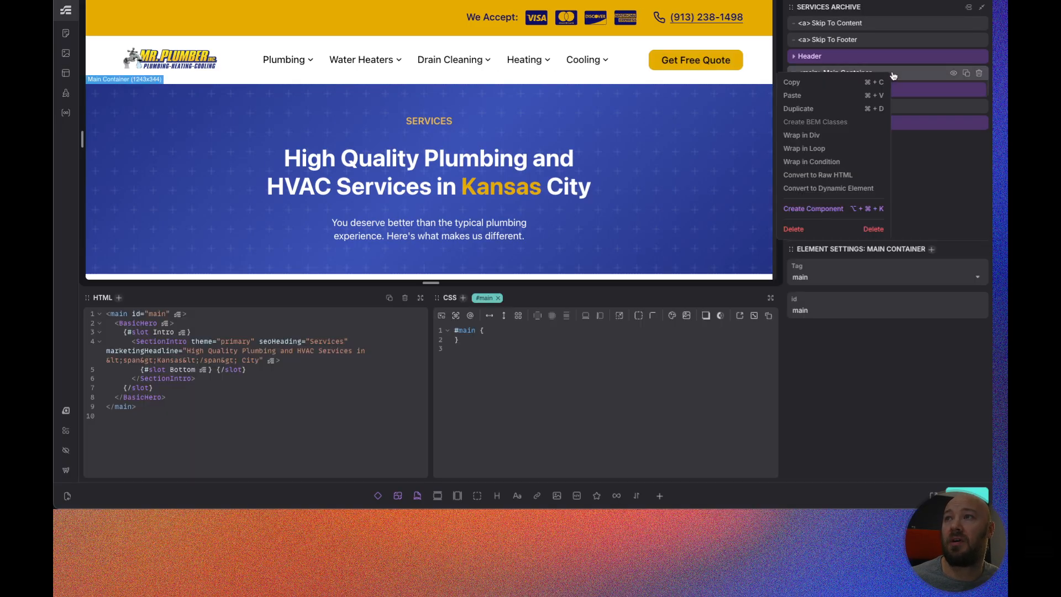
pyautogui.click(791, 95)
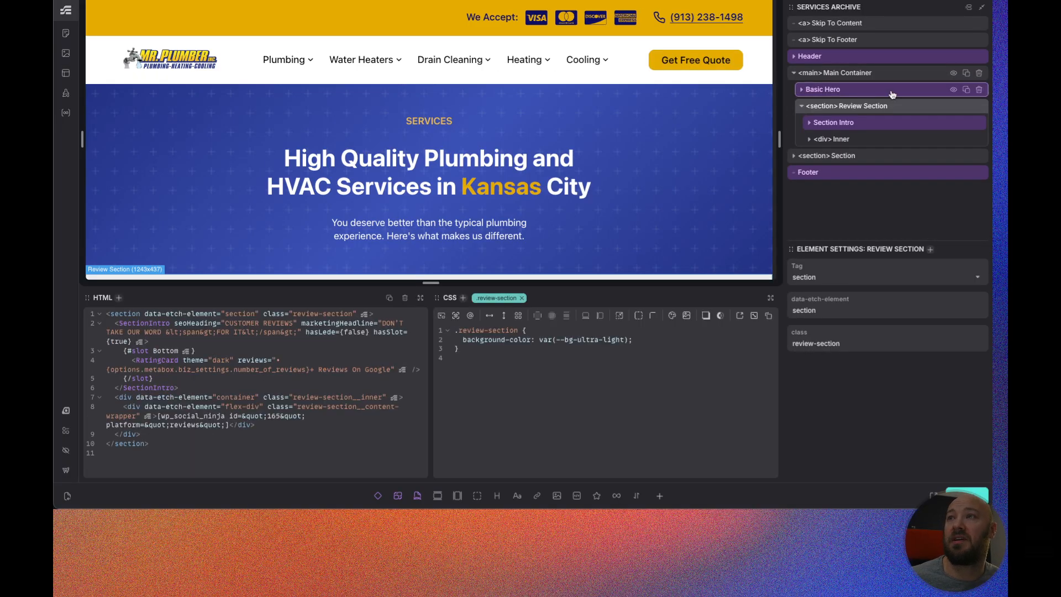
# Collapse the pasted Review Section, open the Home page for editing, and copy its CTA Contact Section.
pyautogui.scroll(-3, 458, 144)
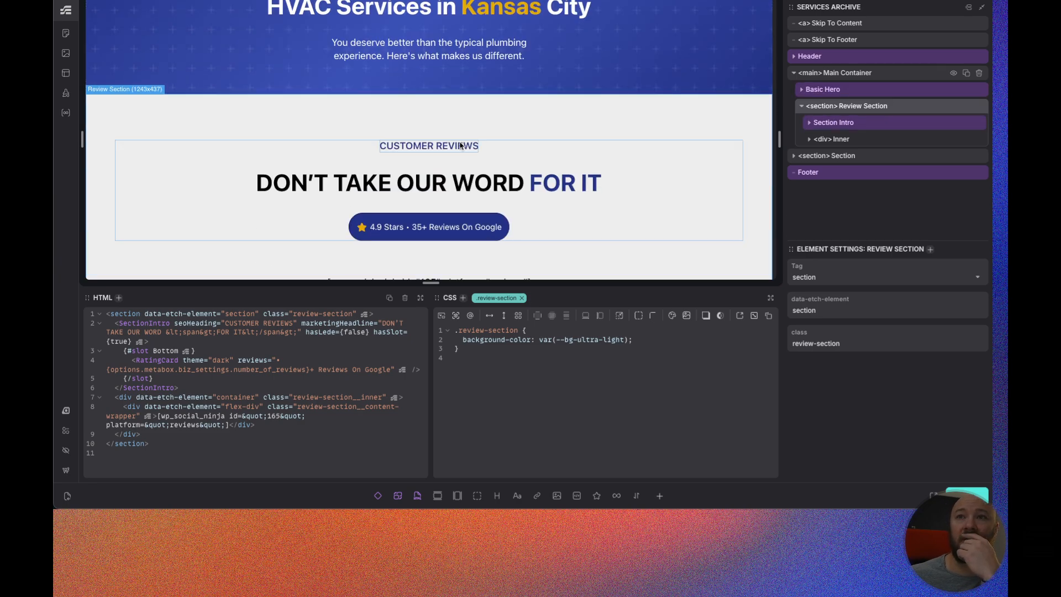
pyautogui.scroll(-4, 459, 144)
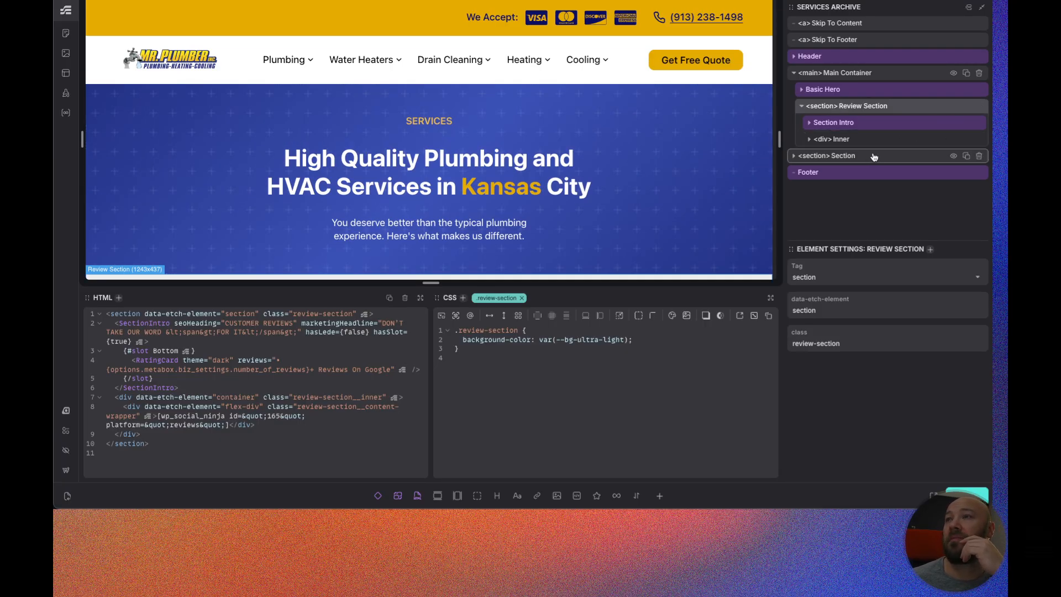
pyautogui.click(801, 106)
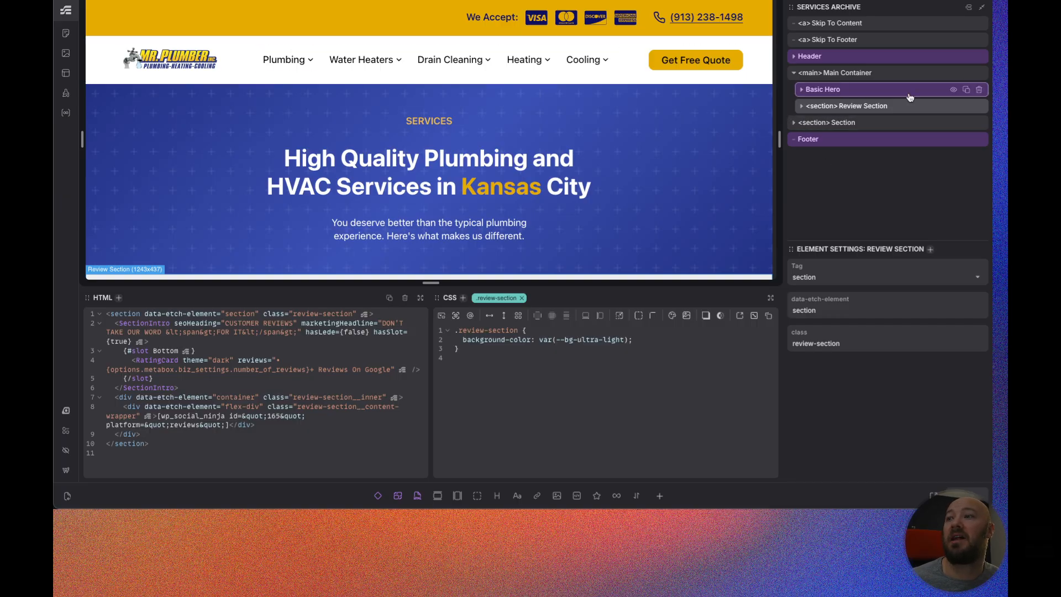
pyautogui.click(66, 34)
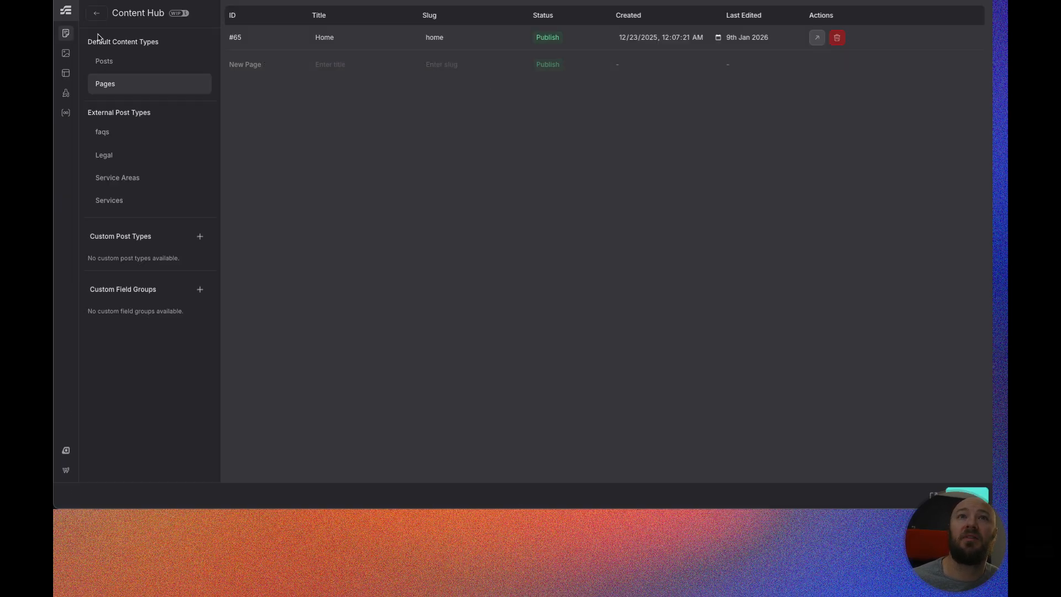
pyautogui.click(817, 37)
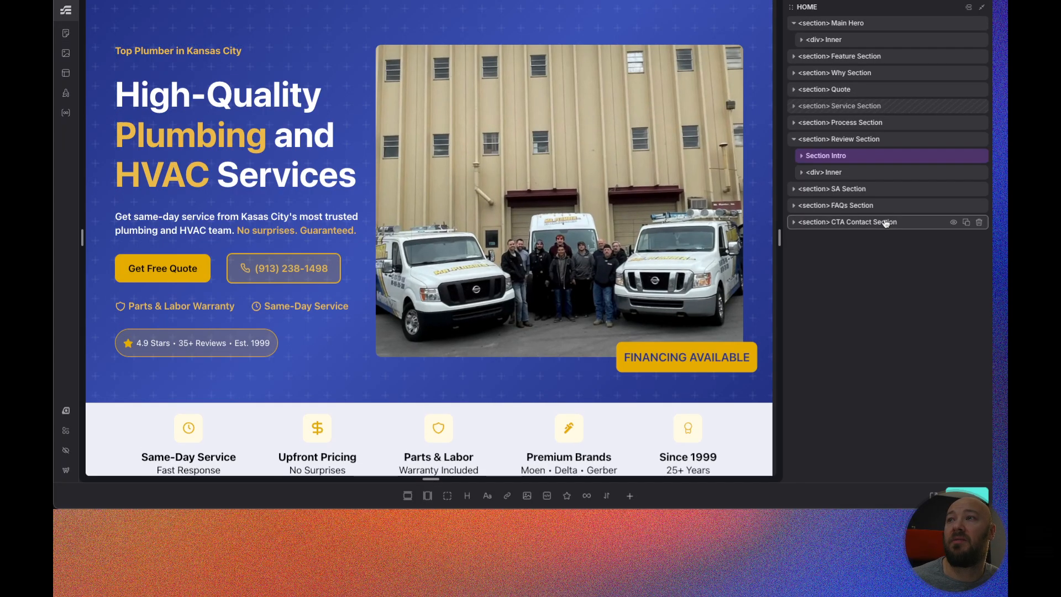
pyautogui.click(882, 223)
pyautogui.rightClick(882, 222)
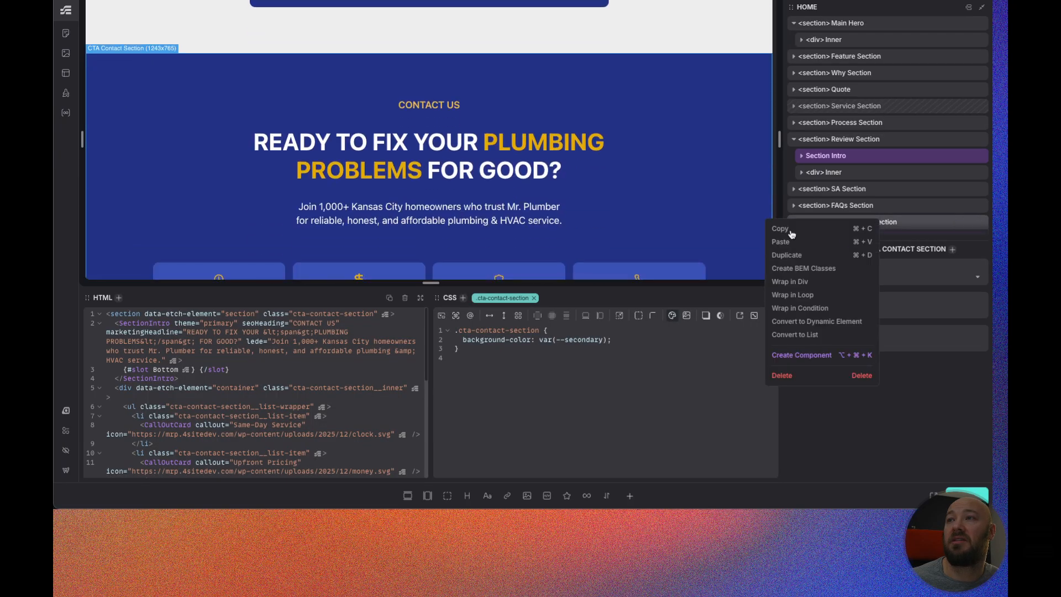
pyautogui.click(790, 230)
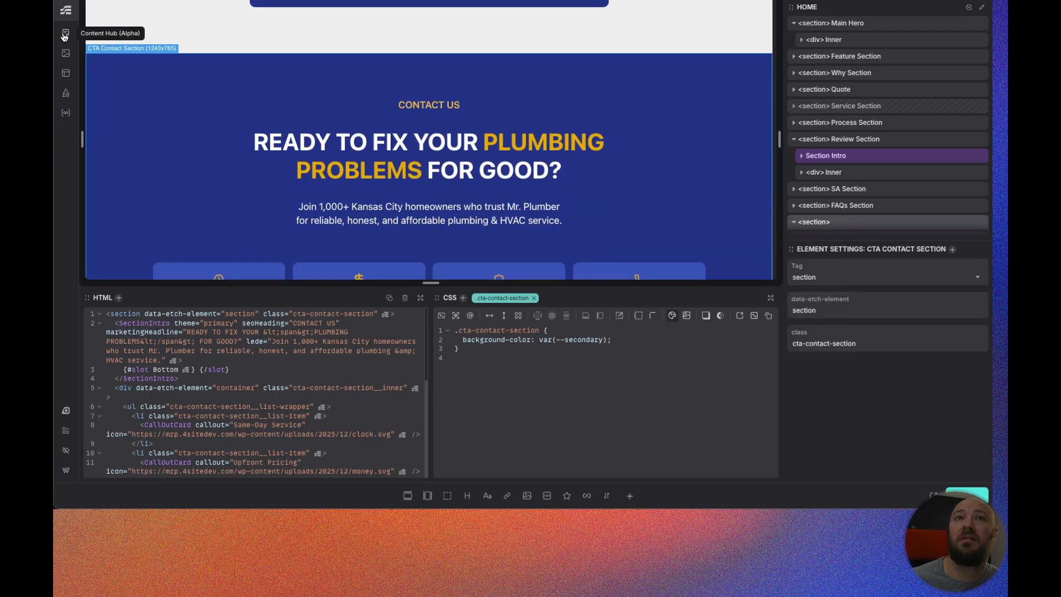
# Return to the Services Archive template and paste the CTA Contact Section into the Main Container below the Review Section.
pyautogui.click(66, 73)
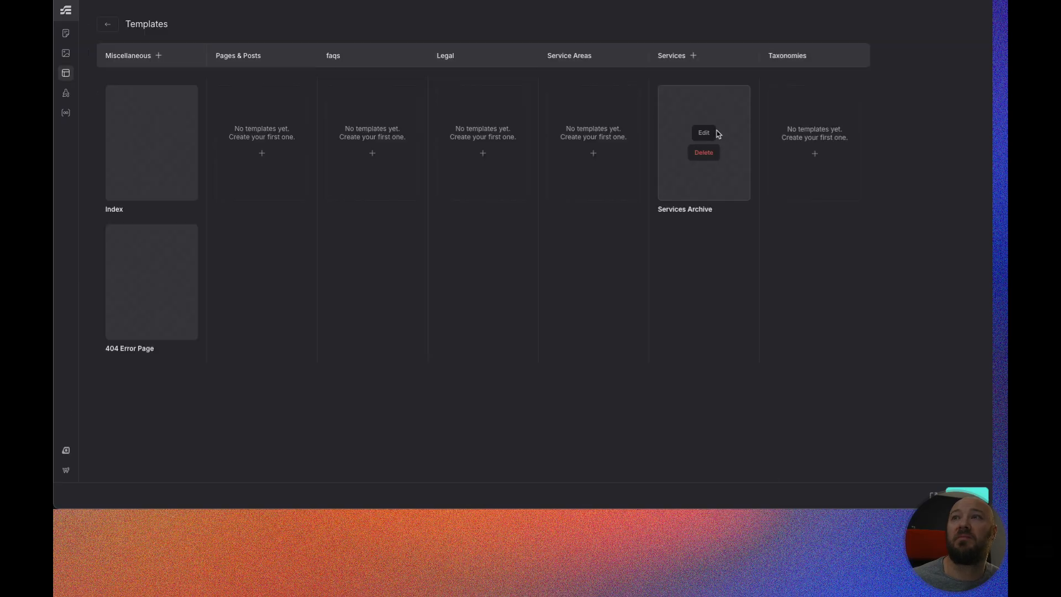
pyautogui.click(703, 135)
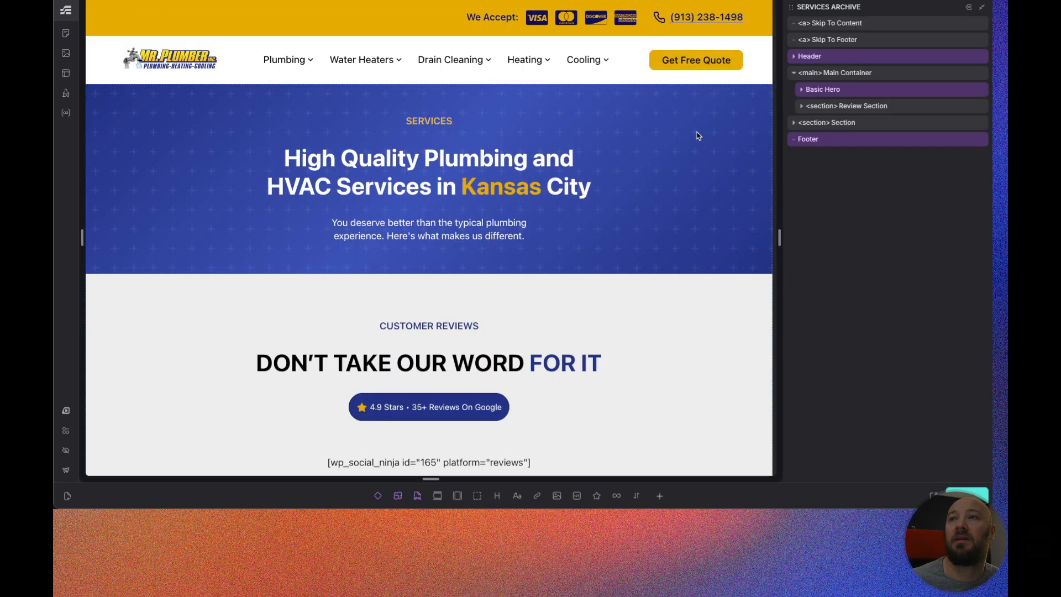
pyautogui.rightClick(867, 74)
pyautogui.click(778, 95)
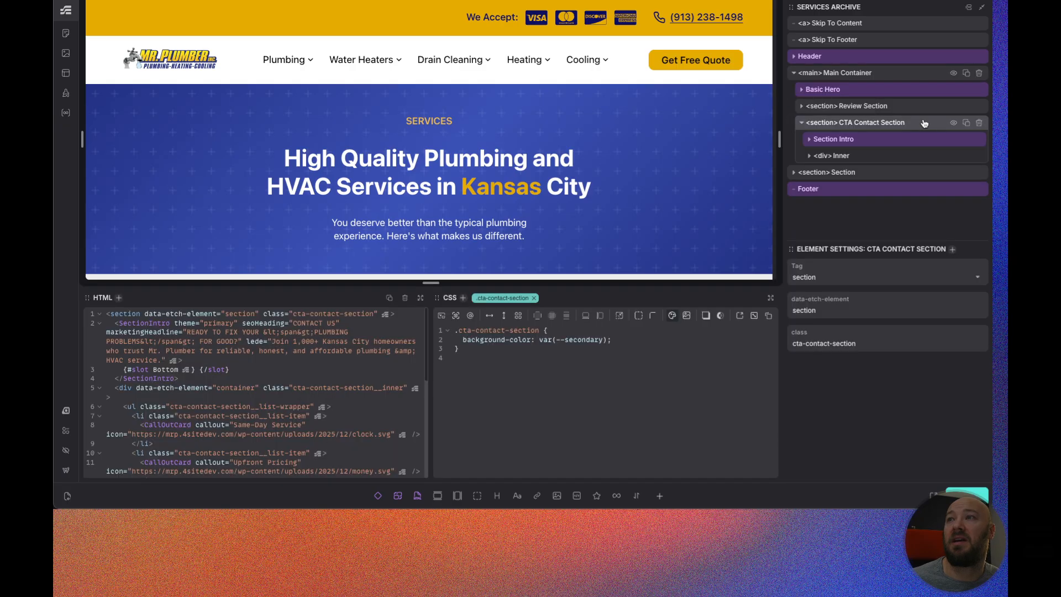
pyautogui.click(801, 122)
# Move the empty Section above the Footer into the Main Container, between the Basic Hero and the Review Section.
pyautogui.scroll(-10, 527, 176)
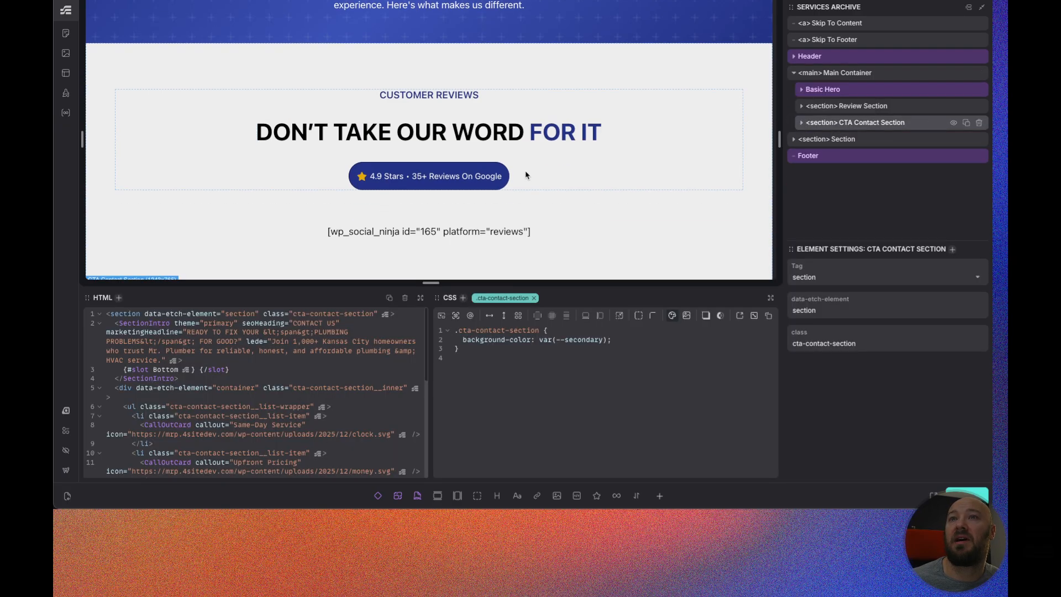
pyautogui.scroll(-5, 558, 183)
pyautogui.scroll(-4, 562, 178)
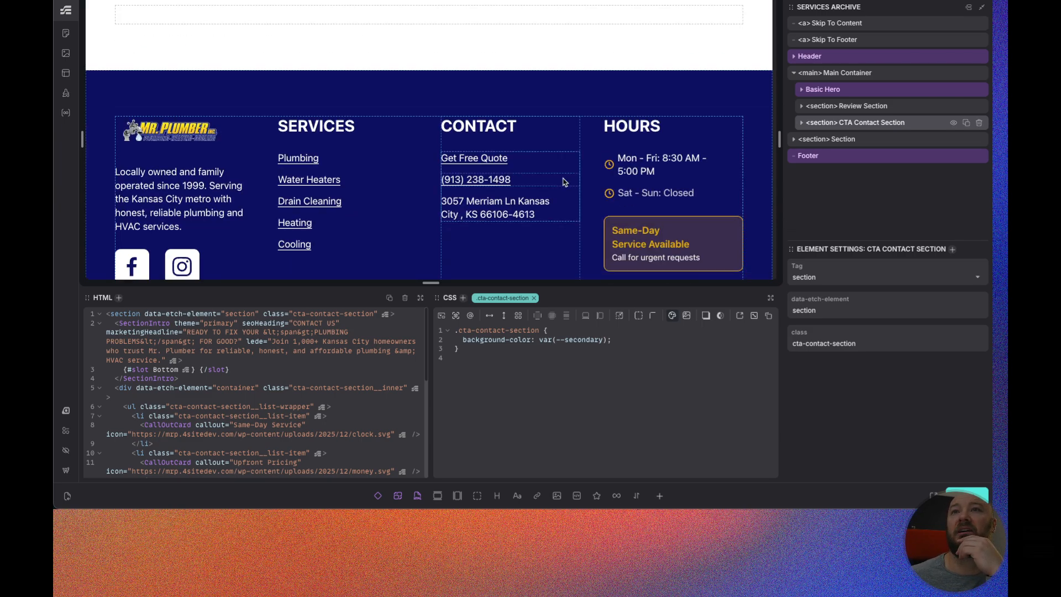
pyautogui.scroll(8, 555, 154)
pyautogui.scroll(12, 547, 145)
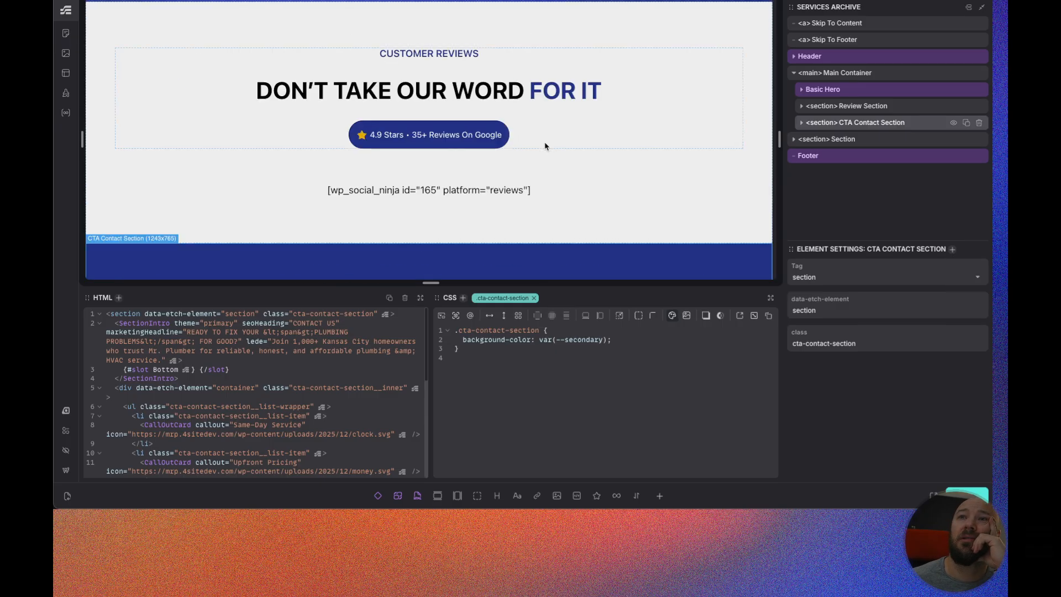
pyautogui.scroll(-3, 541, 146)
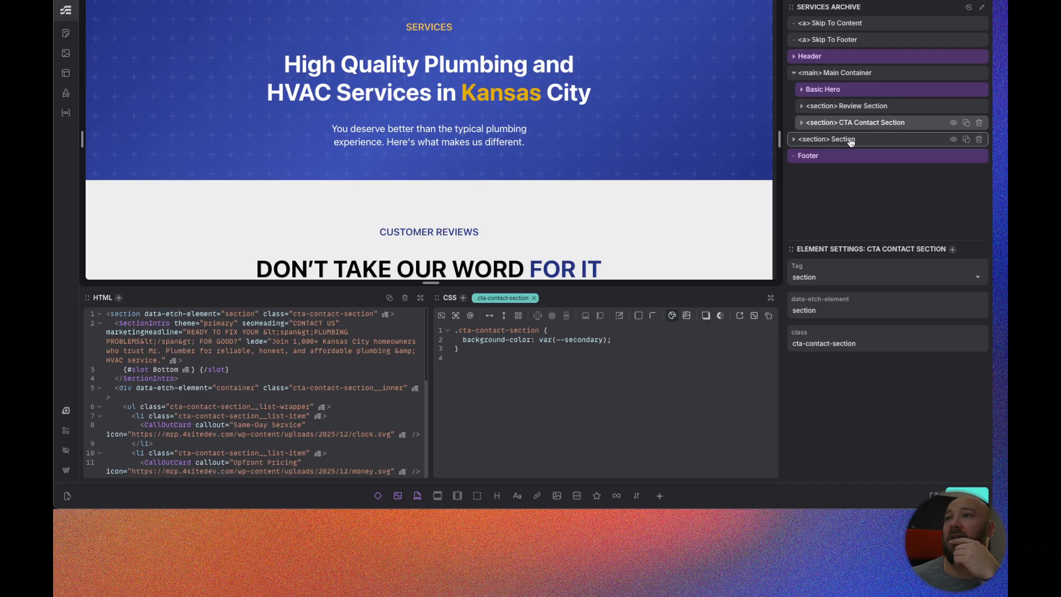
pyautogui.moveTo(840, 142); pyautogui.dragTo(854, 107)
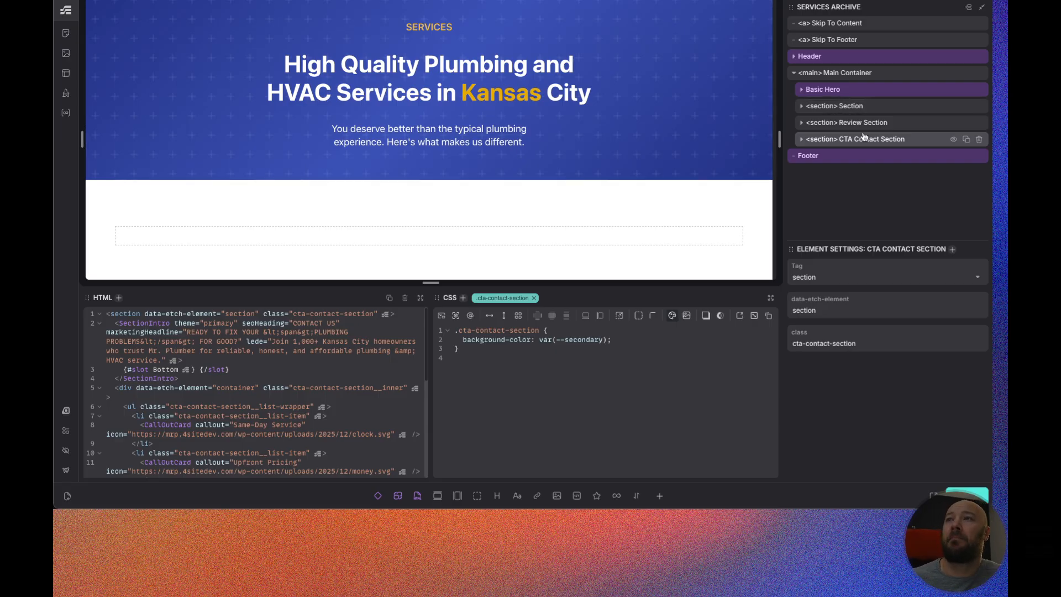
# Rename the empty section below the Basic Hero as Services.
pyautogui.doubleClick(851, 106)
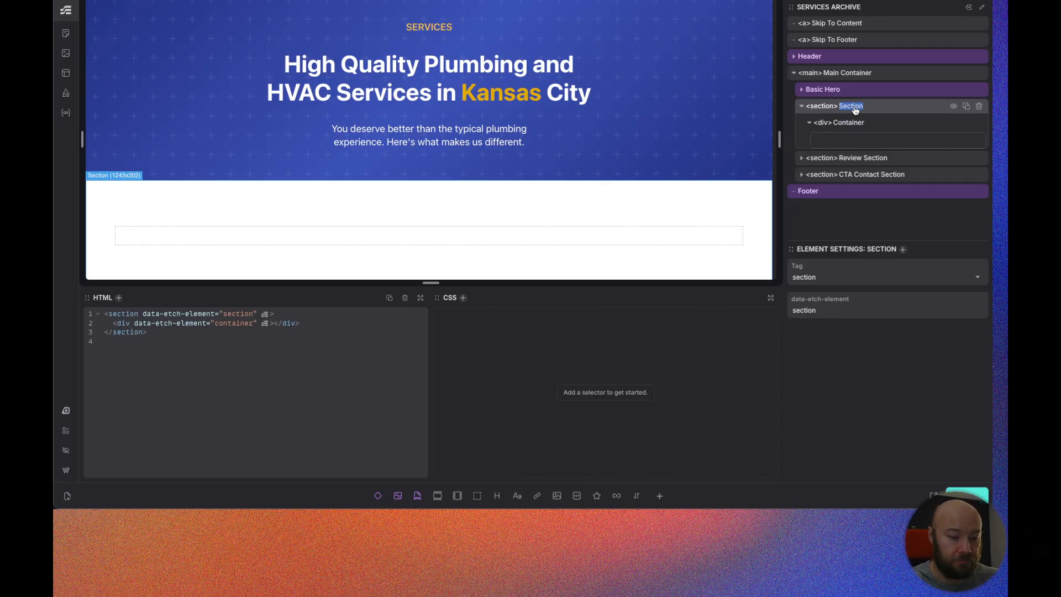
pyautogui.write('Services')
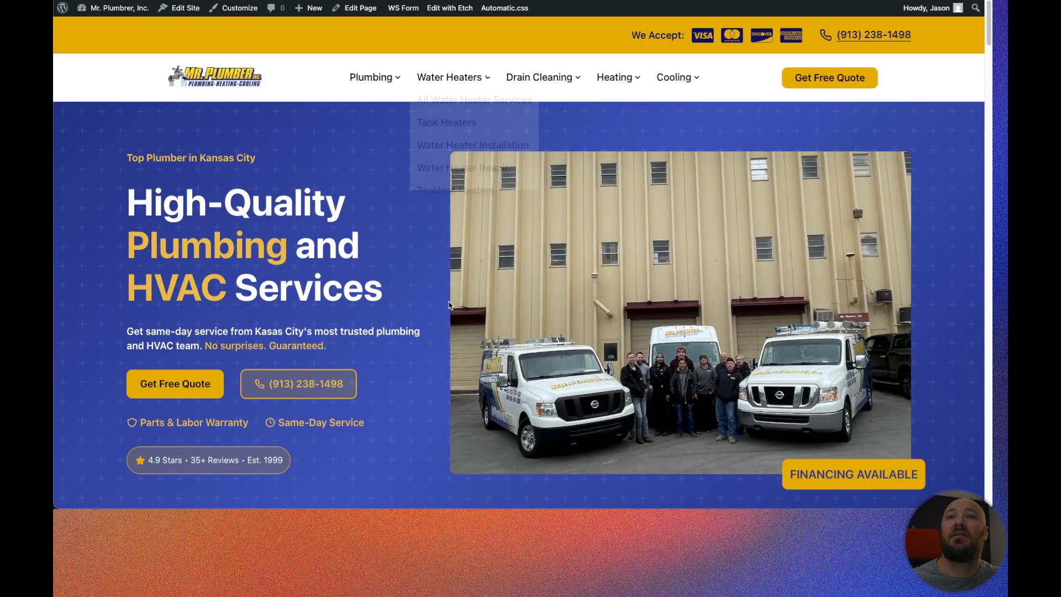
# Inspect the Our Services heading on the live Home page and check the class of its parent section.
pyautogui.scroll(-15, 351, 268)
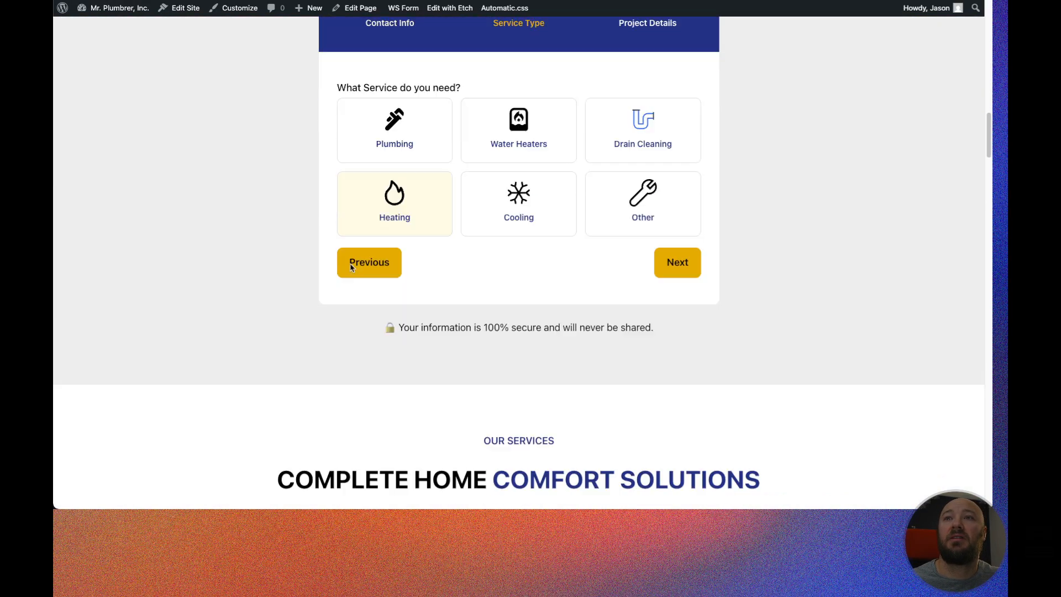
pyautogui.scroll(-7, 351, 268)
pyautogui.rightClick(516, 124)
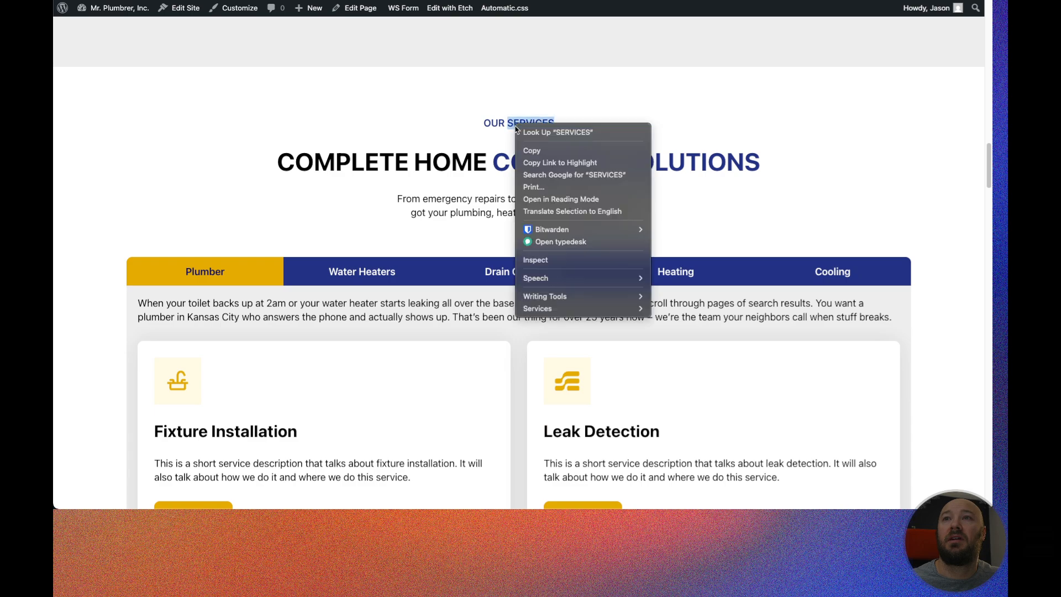
pyautogui.click(546, 260)
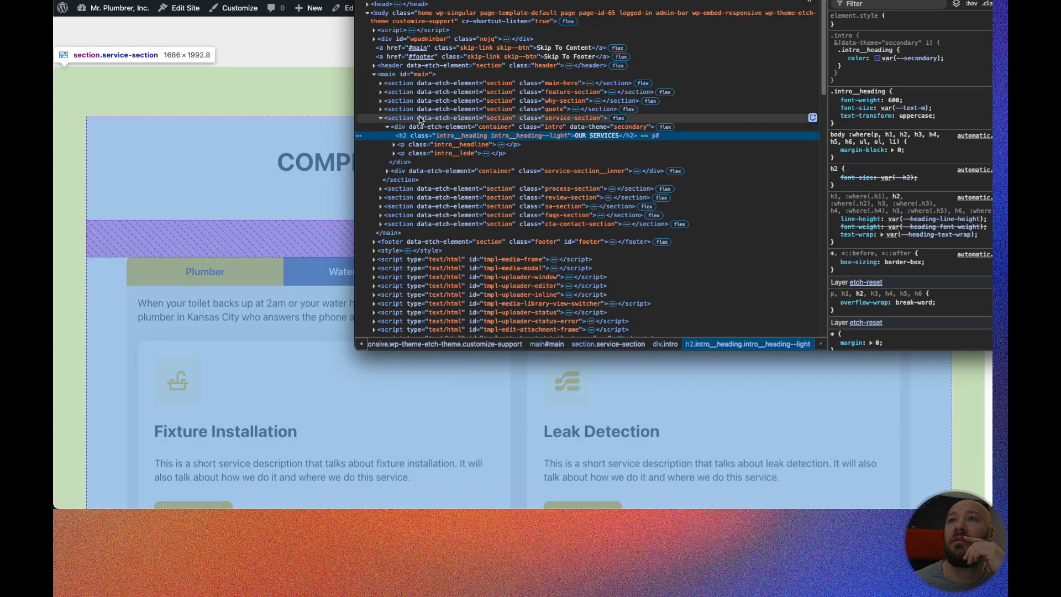
pyautogui.click(421, 119)
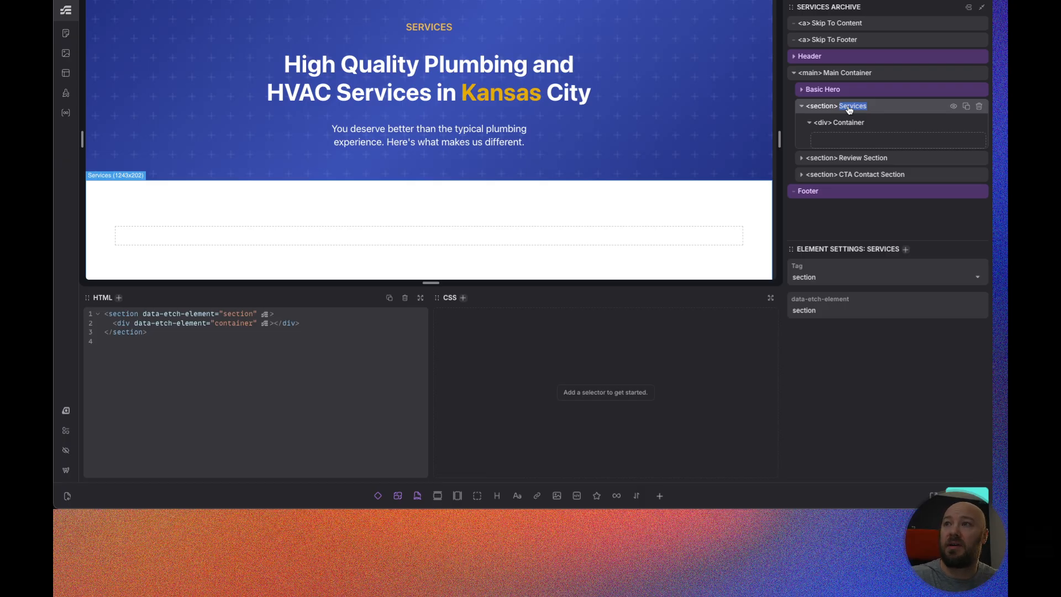
# Rename the section below the Basic Hero as Our Services.
pyautogui.write('Our Ser')
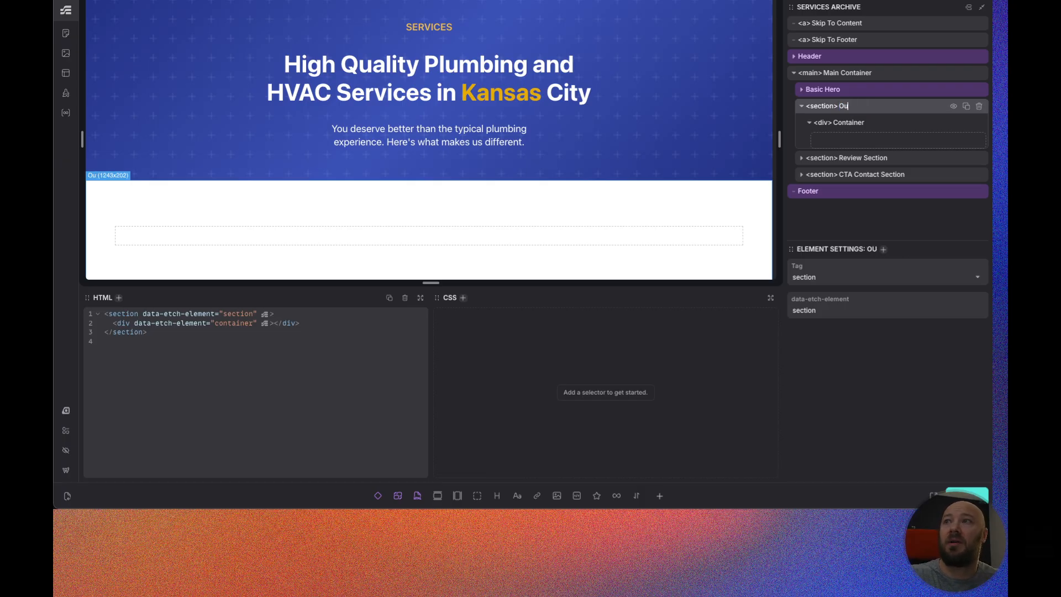
pyautogui.write('ice')
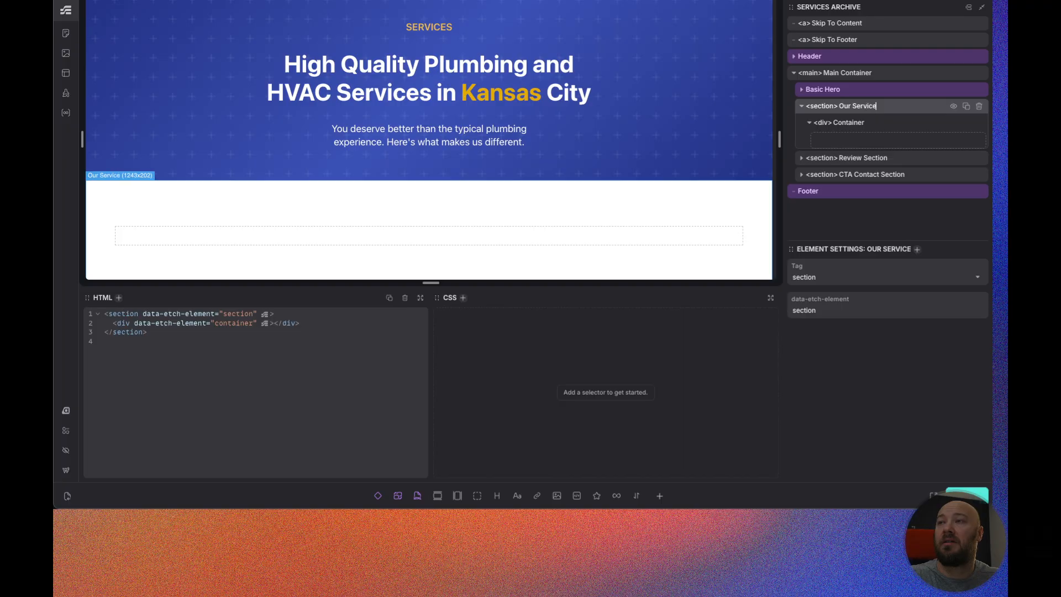
pyautogui.write('s')
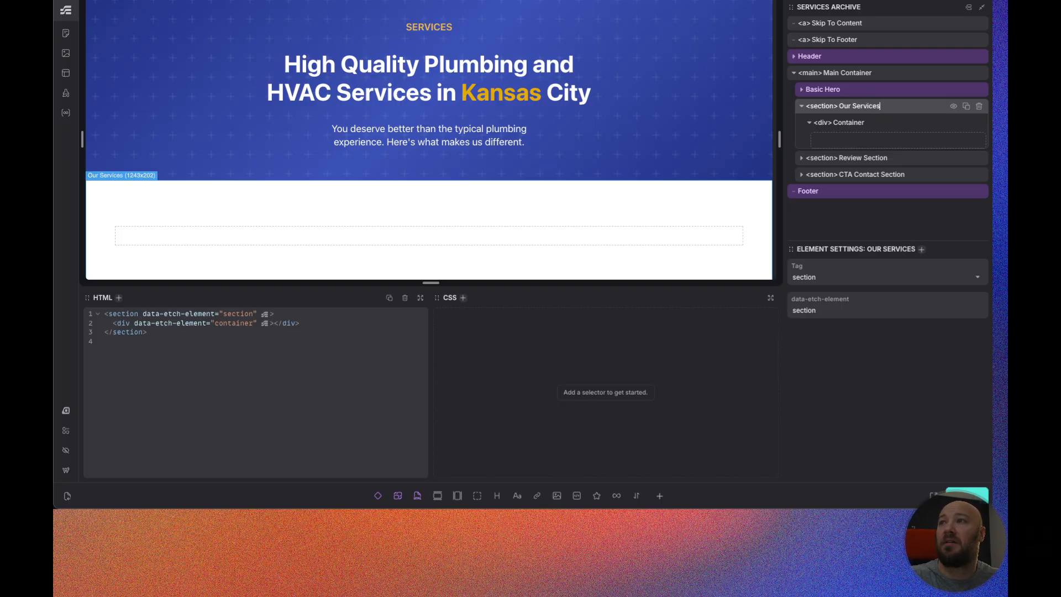
# Rename the container in the Our Services section as Inner and add a div inside it.
pyautogui.doubleClick(848, 123)
pyautogui.write('Inner')
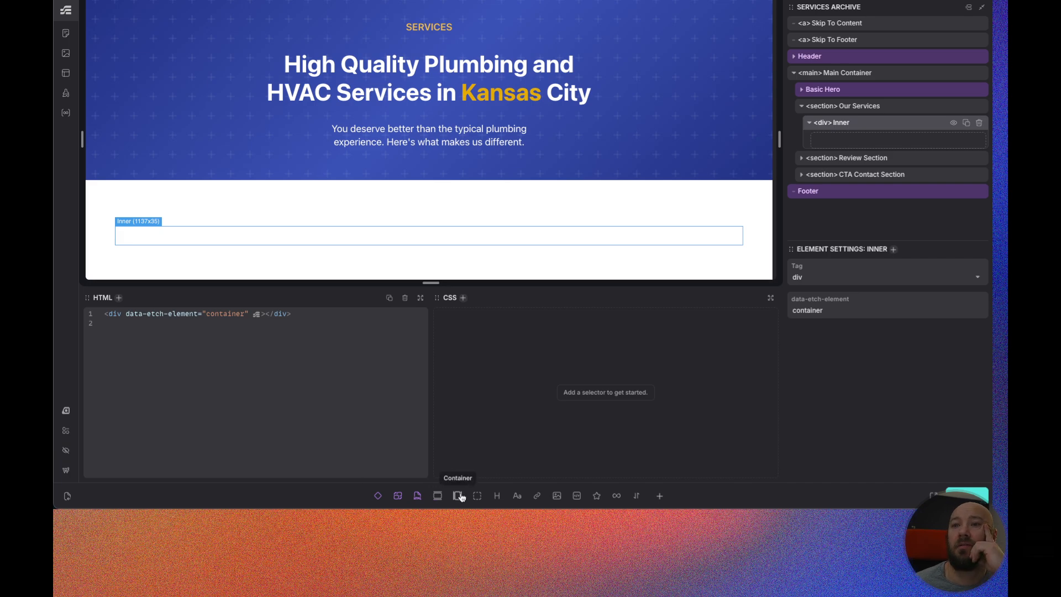
pyautogui.click(478, 496)
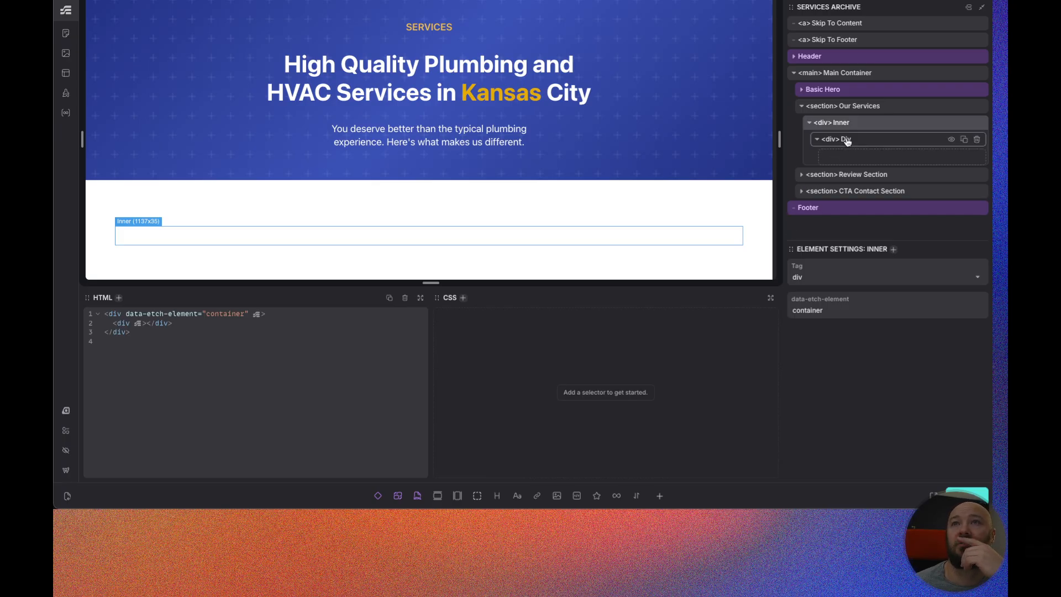
# Add a Section Intro component to the Our Services section and place it above the Inner container.
pyautogui.click(866, 106)
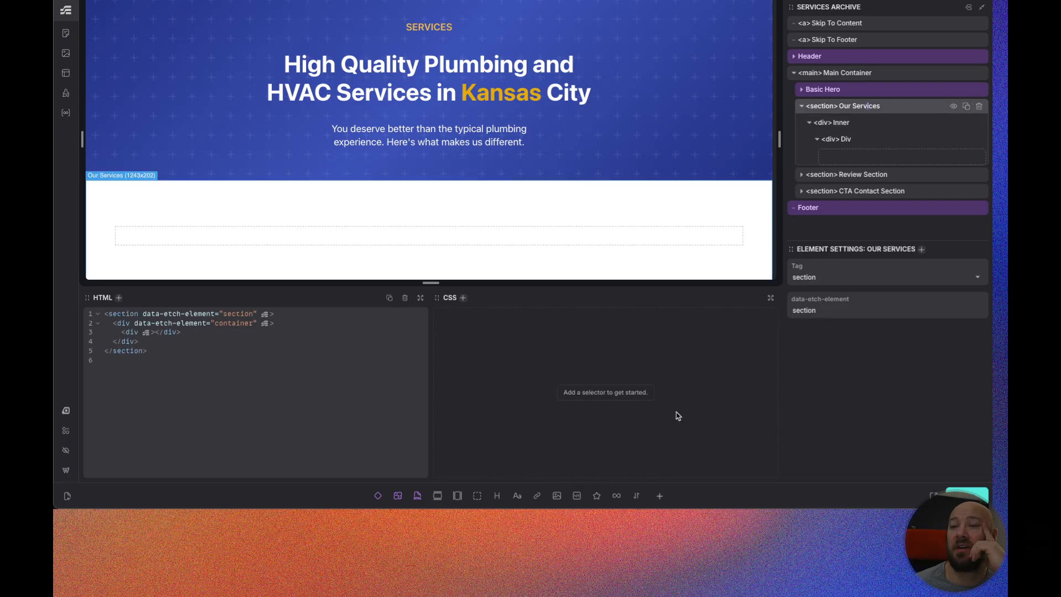
pyautogui.click(659, 497)
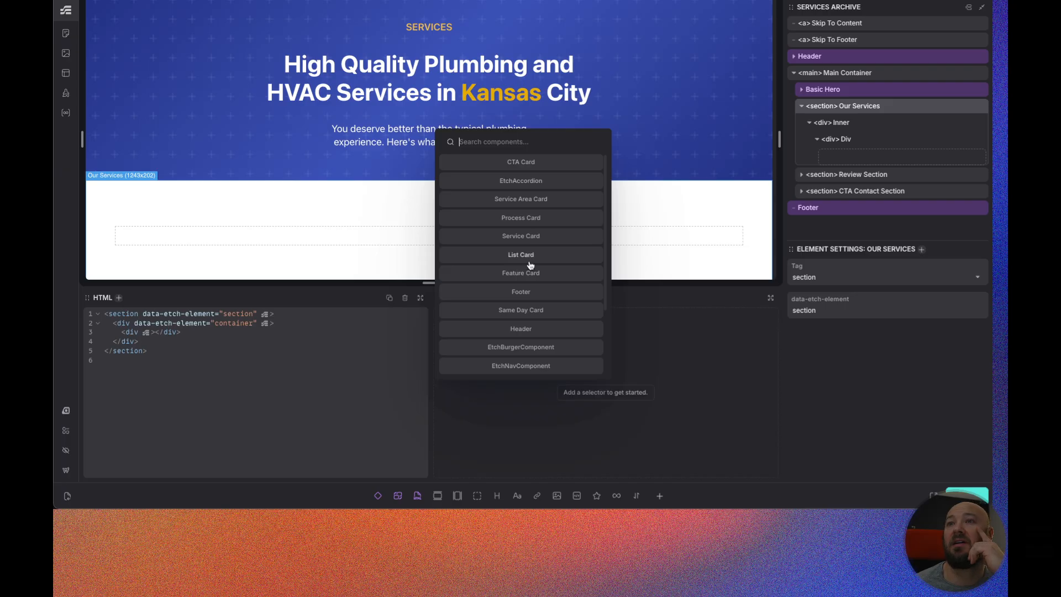
pyautogui.scroll(-3, 541, 326)
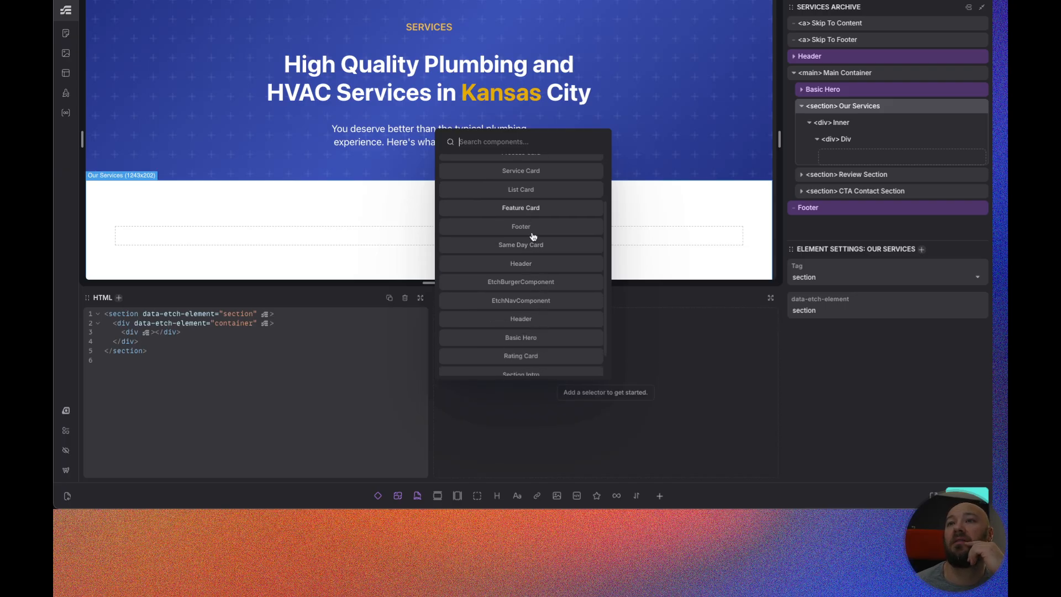
pyautogui.scroll(-1, 544, 348)
pyautogui.click(543, 356)
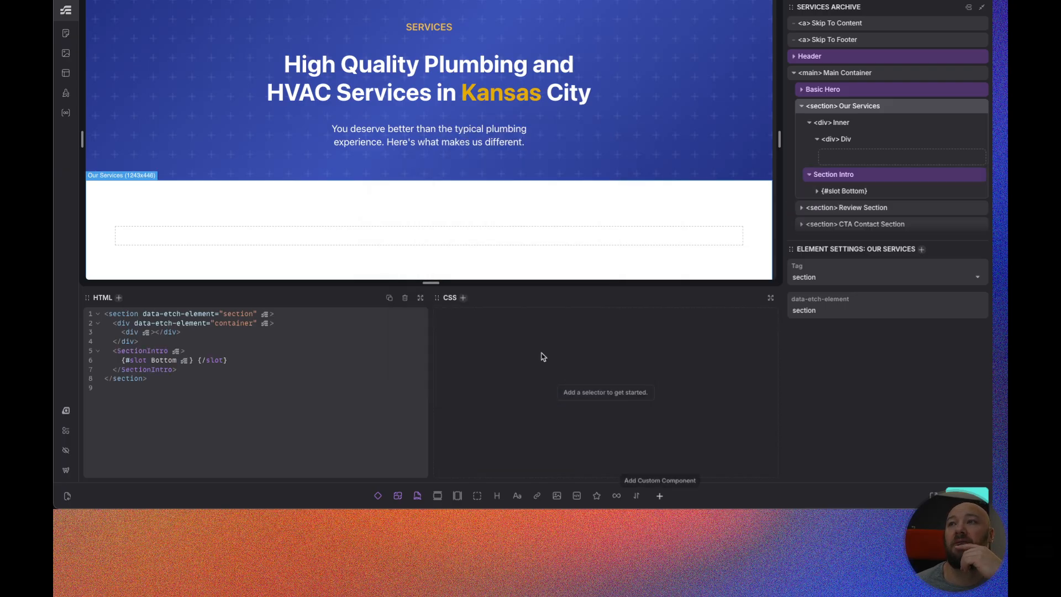
pyautogui.moveTo(863, 175); pyautogui.dragTo(882, 119)
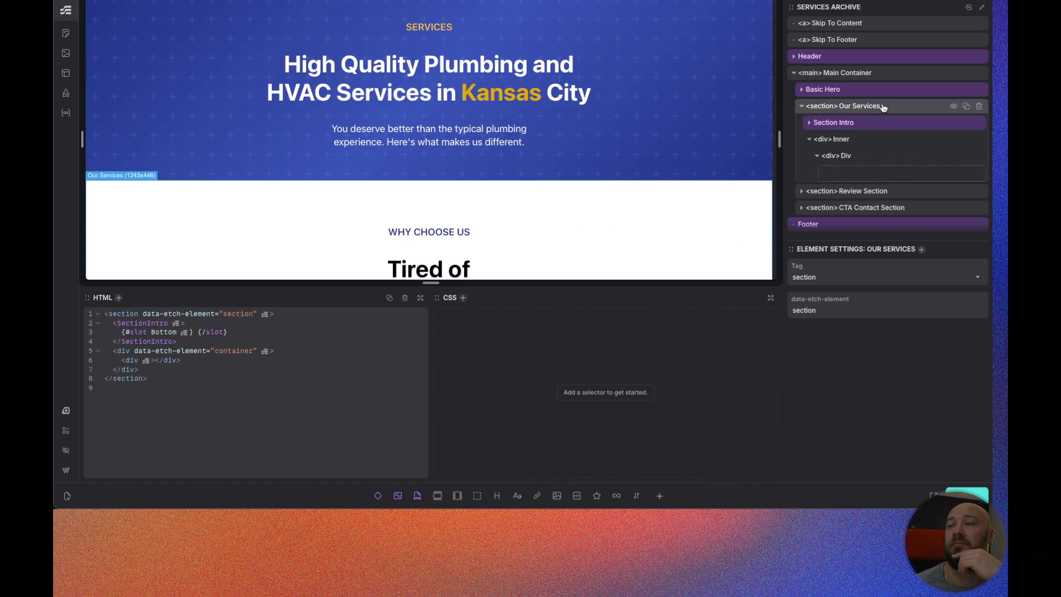
# Turn on the pill style for the Section Intro in Our Services and give it the wrench icon repair.svg.
pyautogui.click(879, 122)
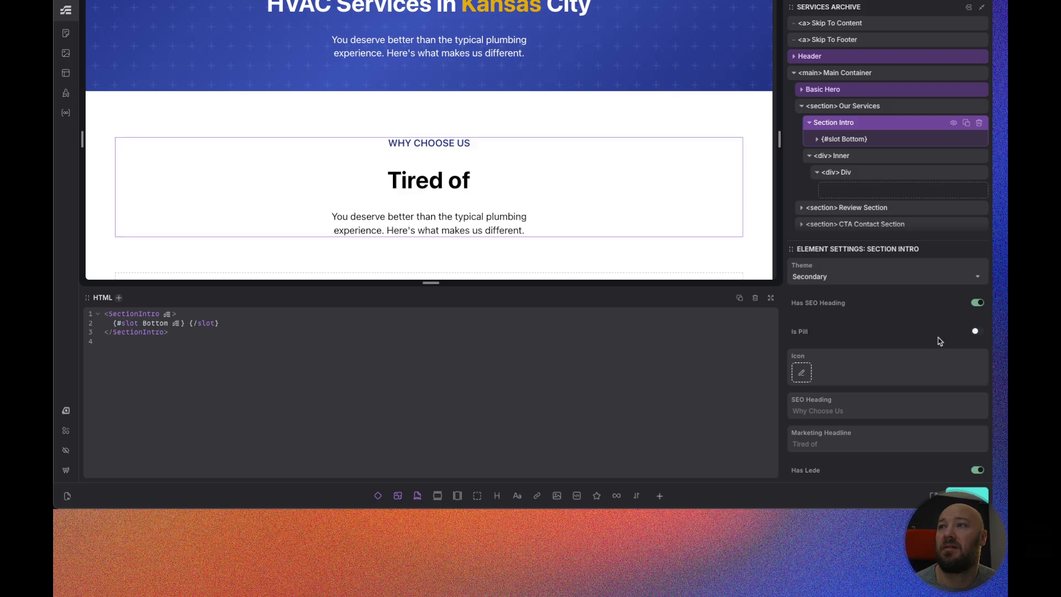
pyautogui.click(976, 333)
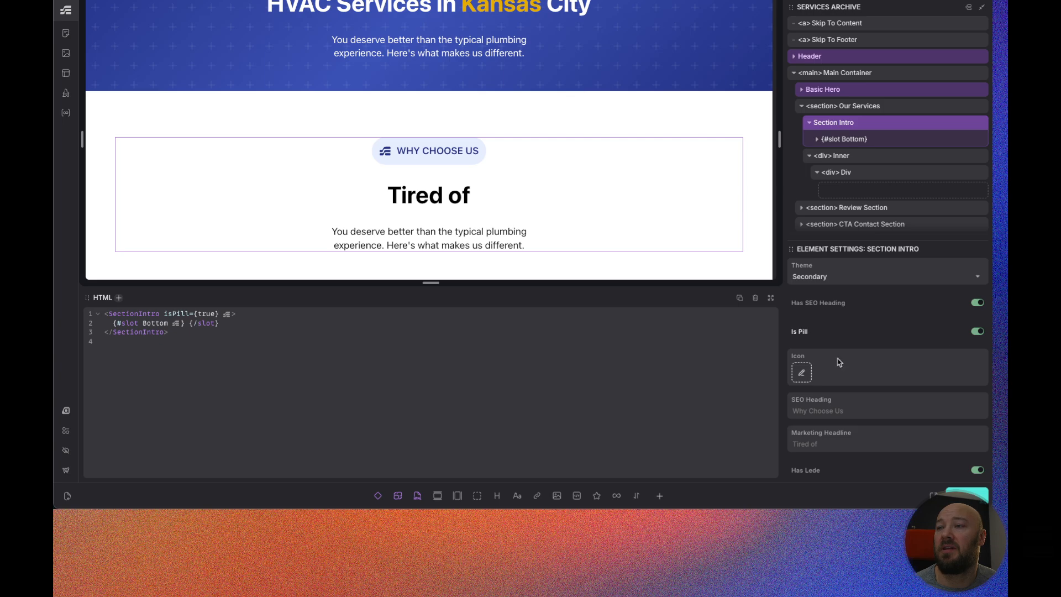
pyautogui.click(802, 374)
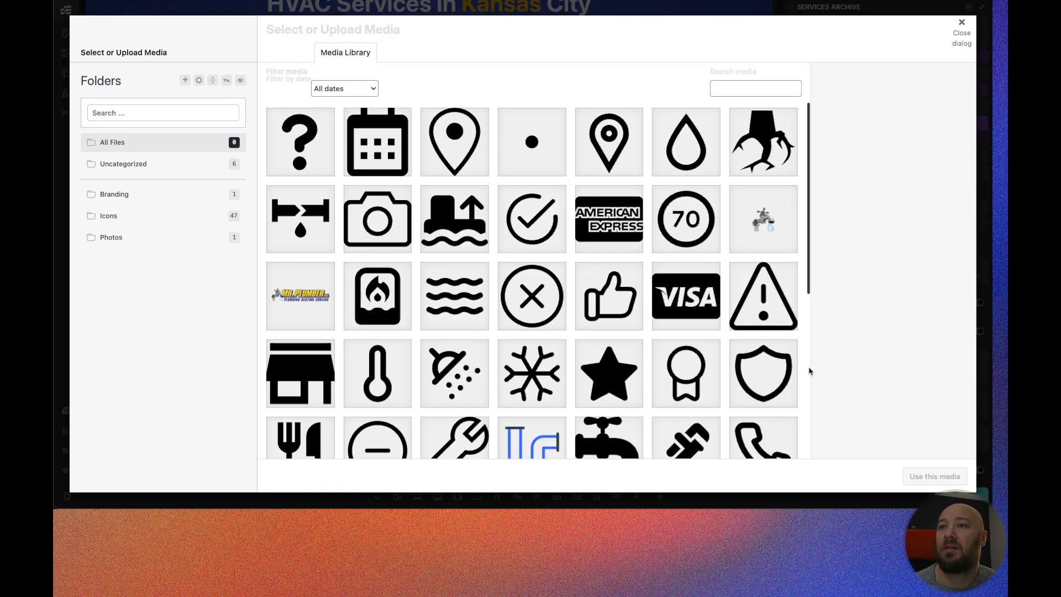
pyautogui.scroll(-2, 648, 329)
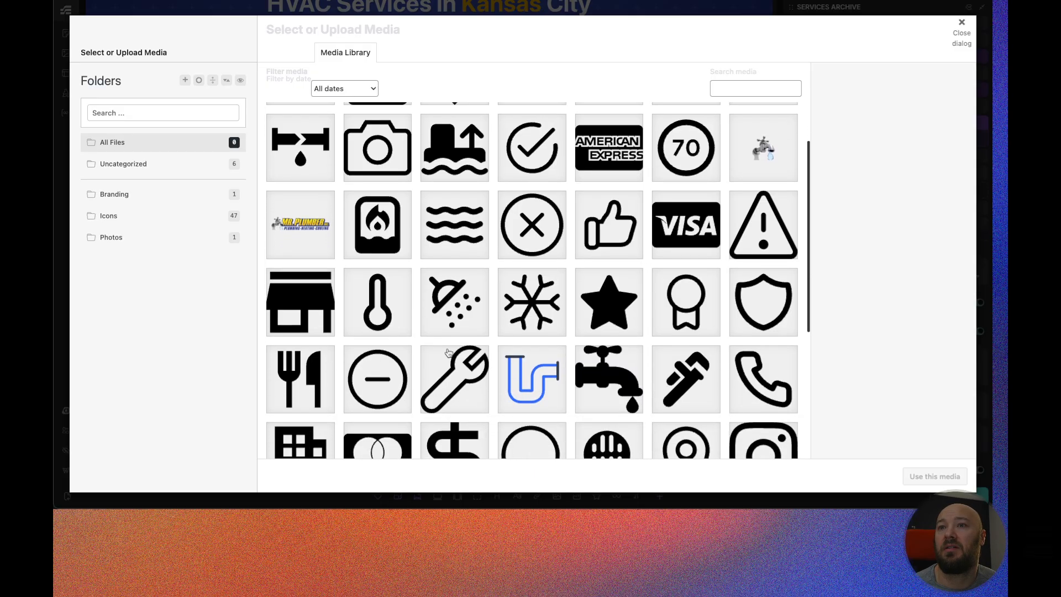
pyautogui.click(472, 385)
pyautogui.click(934, 476)
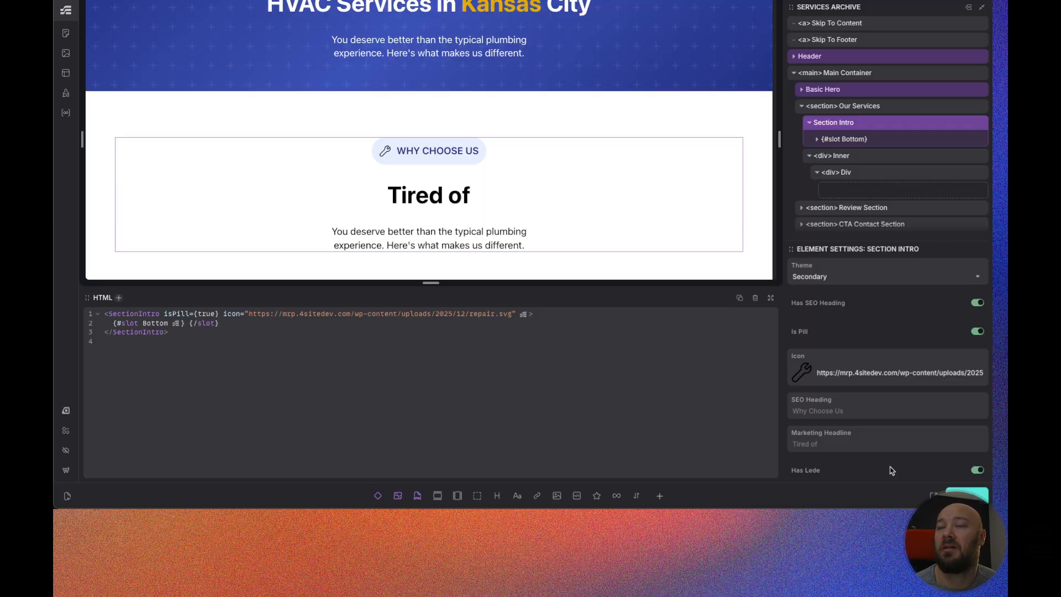
# Set the SEO heading of the Section Intro in Our Services to "Our Services".
pyautogui.scroll(-1, 846, 395)
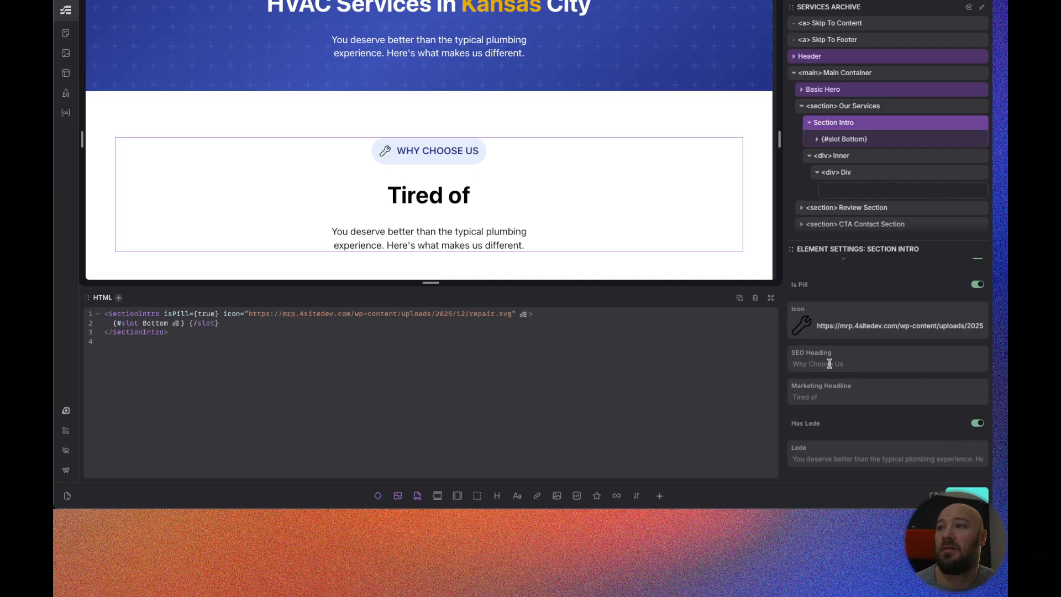
pyautogui.scroll(1, 836, 365)
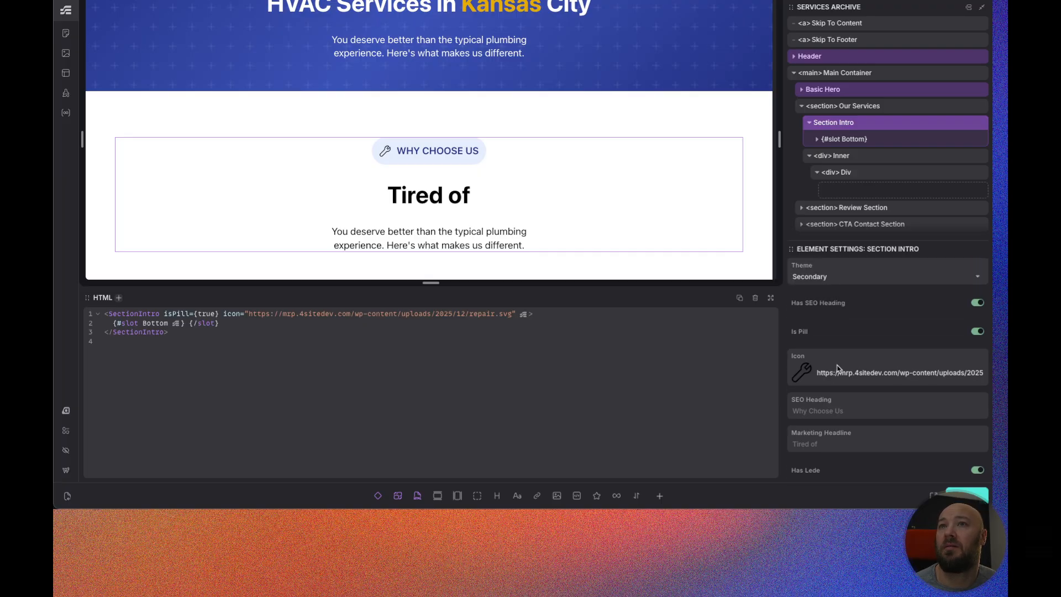
pyautogui.click(836, 409)
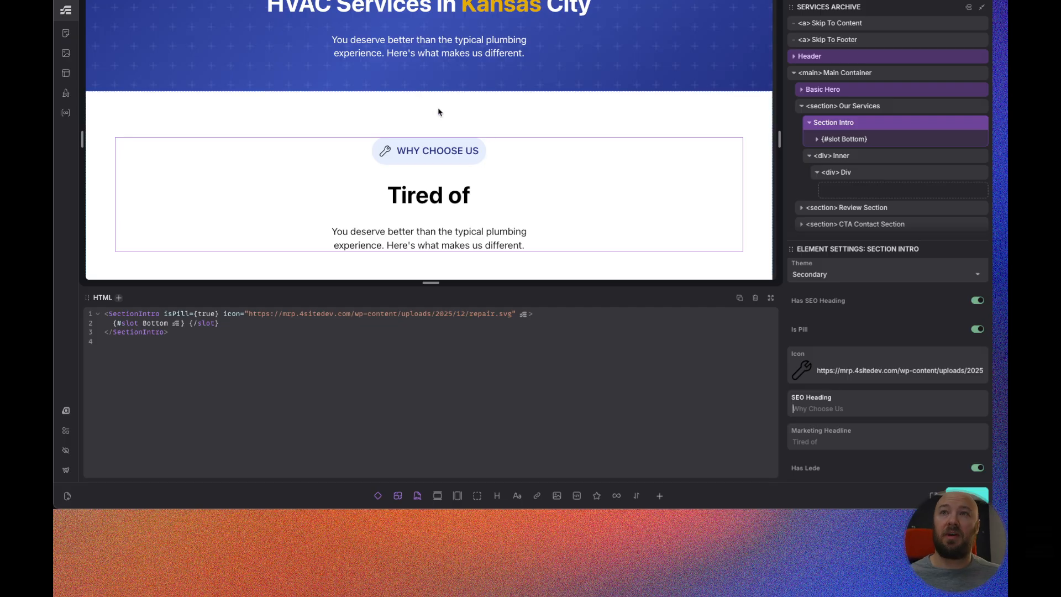
pyautogui.scroll(2, 438, 111)
pyautogui.scroll(-5, 453, 66)
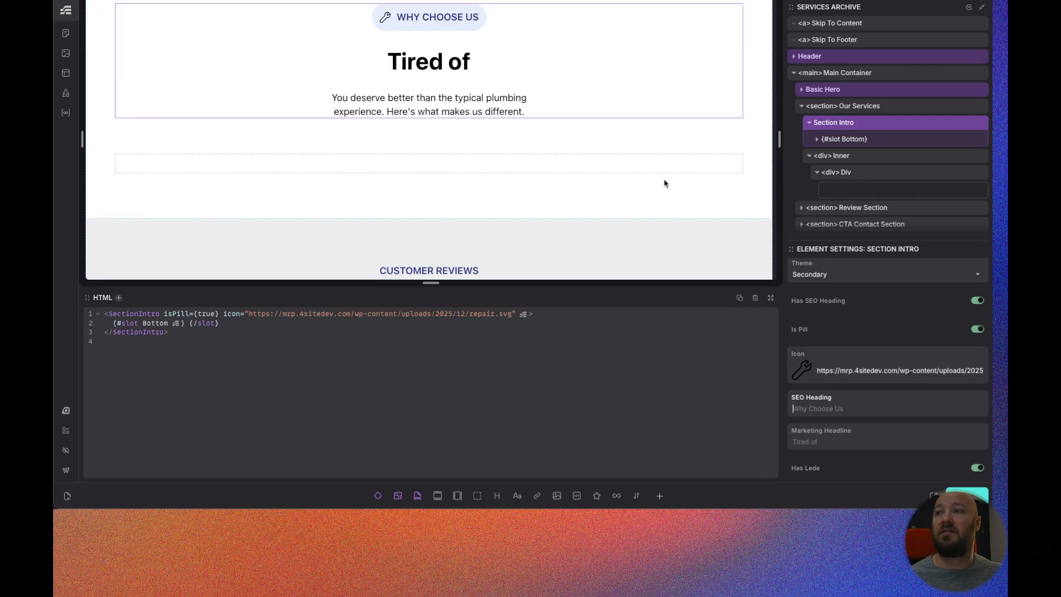
pyautogui.scroll(2, 549, 178)
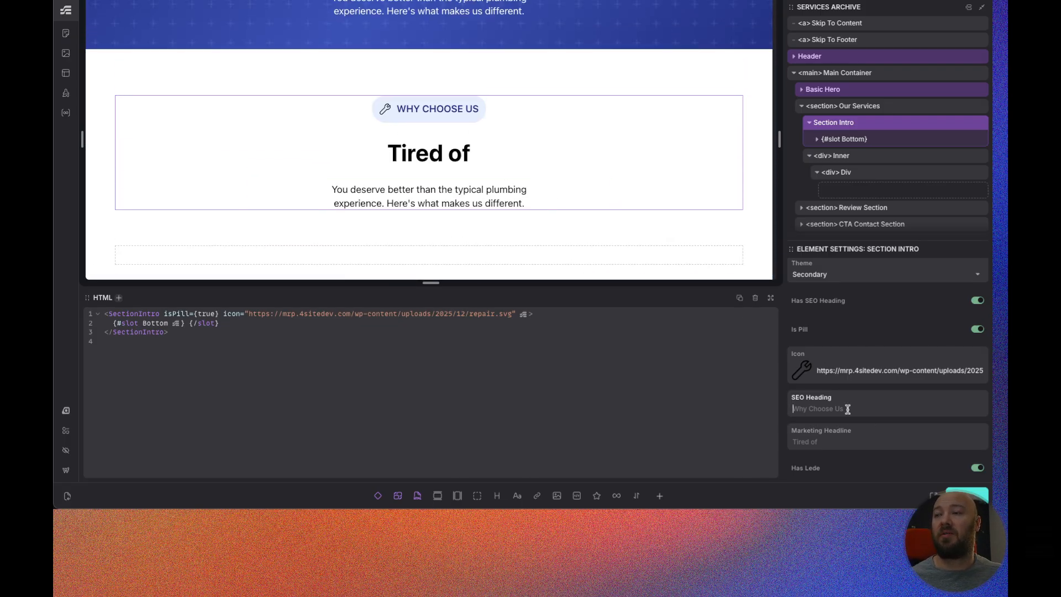
pyautogui.write('Our Ser')
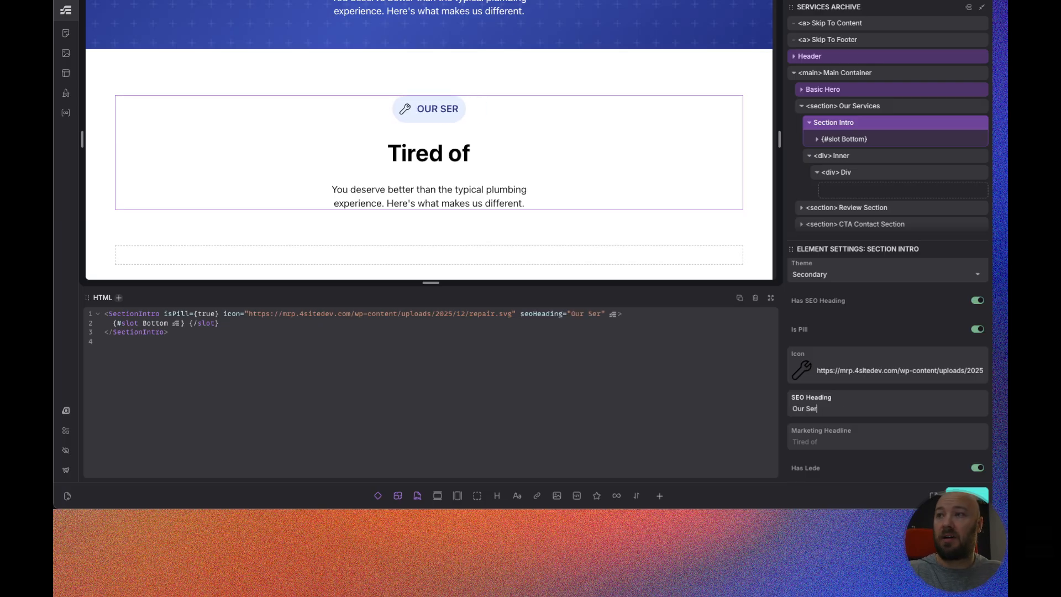
pyautogui.write('vices')
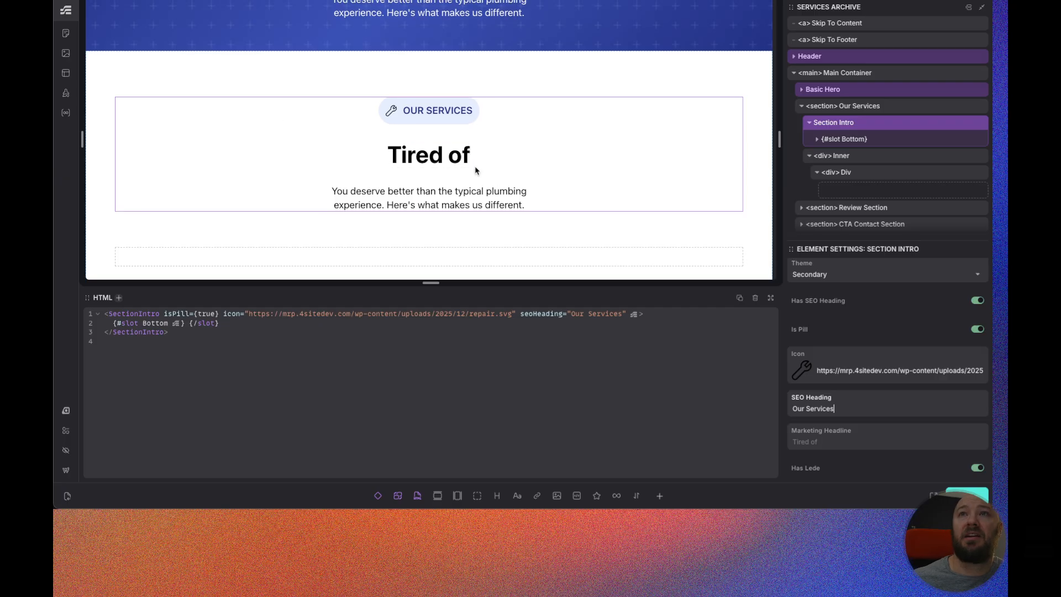
# Examine the Basic Hero, the Our Services intro and the customer reviews section in the page preview, comparing their headings and text.
pyautogui.scroll(4, 457, 146)
pyautogui.click(429, 105)
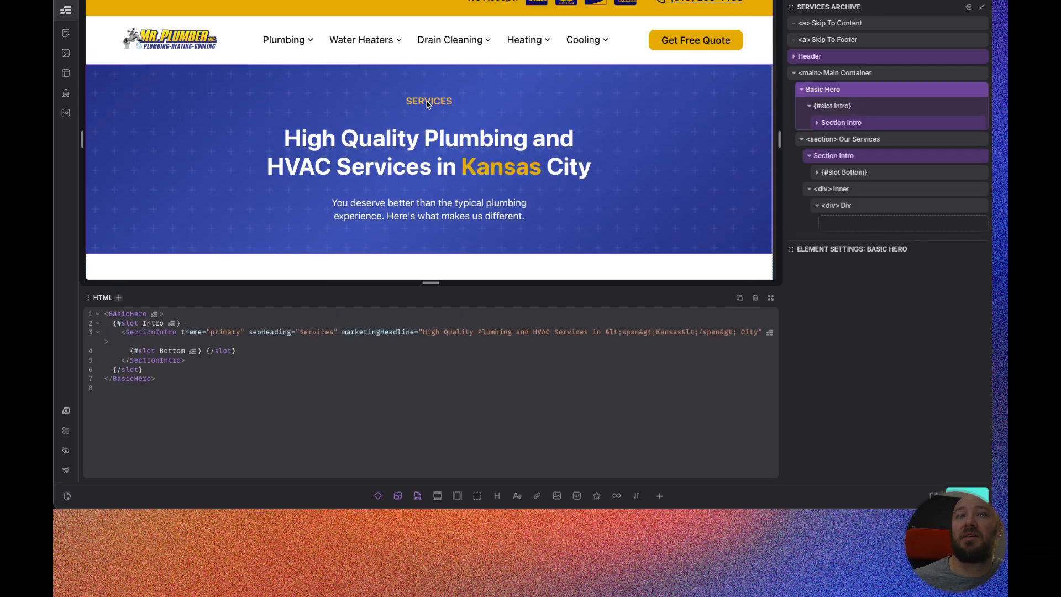
pyautogui.scroll(-5, 426, 105)
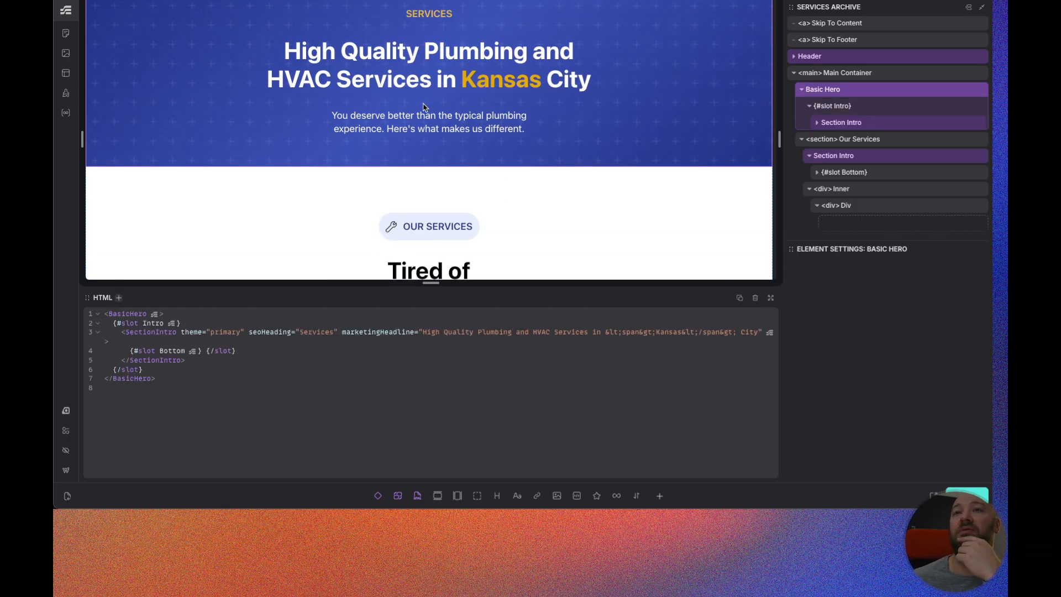
pyautogui.scroll(-2, 424, 107)
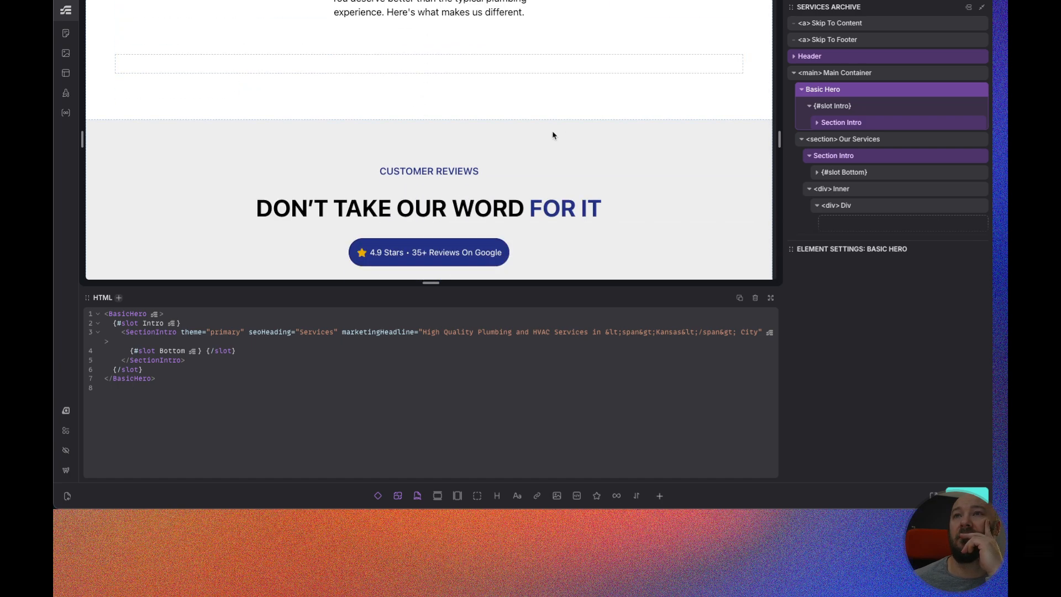
pyautogui.scroll(3, 597, 101)
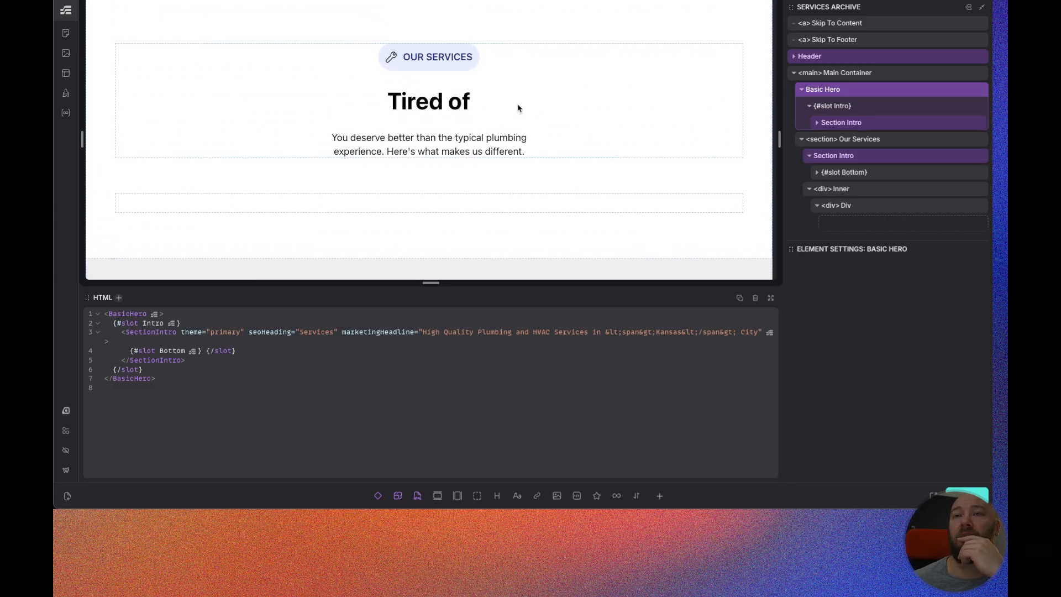
pyautogui.scroll(2, 516, 109)
pyautogui.scroll(-3, 497, 117)
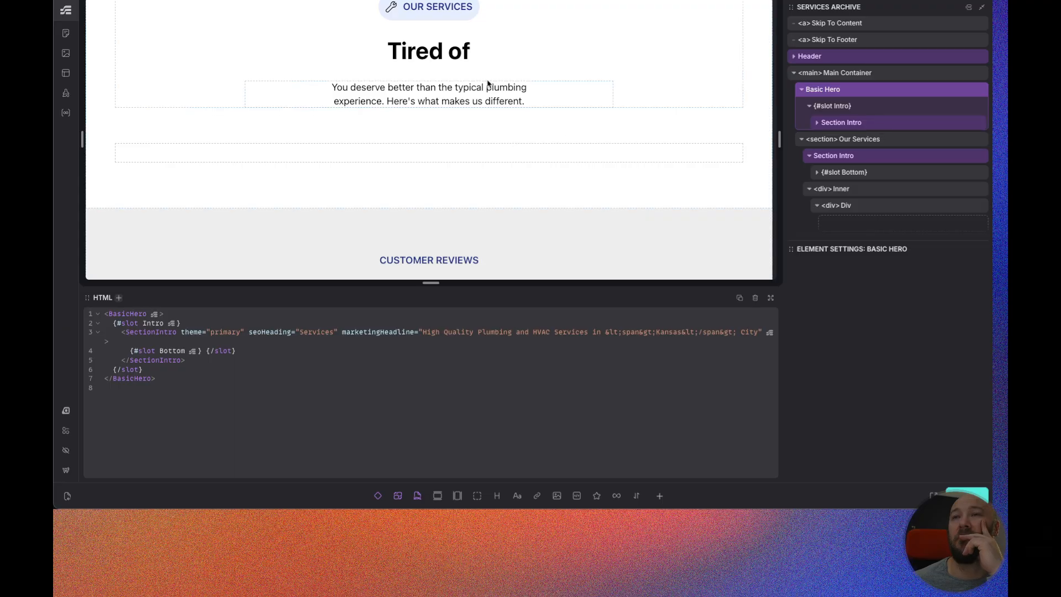
pyautogui.scroll(2, 494, 135)
pyautogui.scroll(4, 493, 134)
pyautogui.scroll(-1, 494, 135)
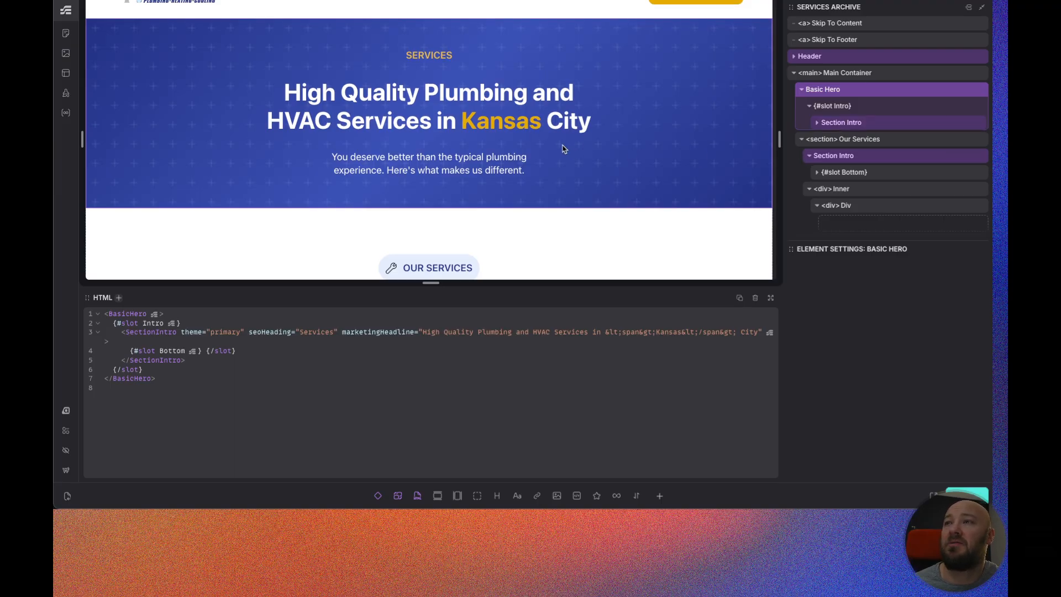
pyautogui.scroll(-3, 507, 152)
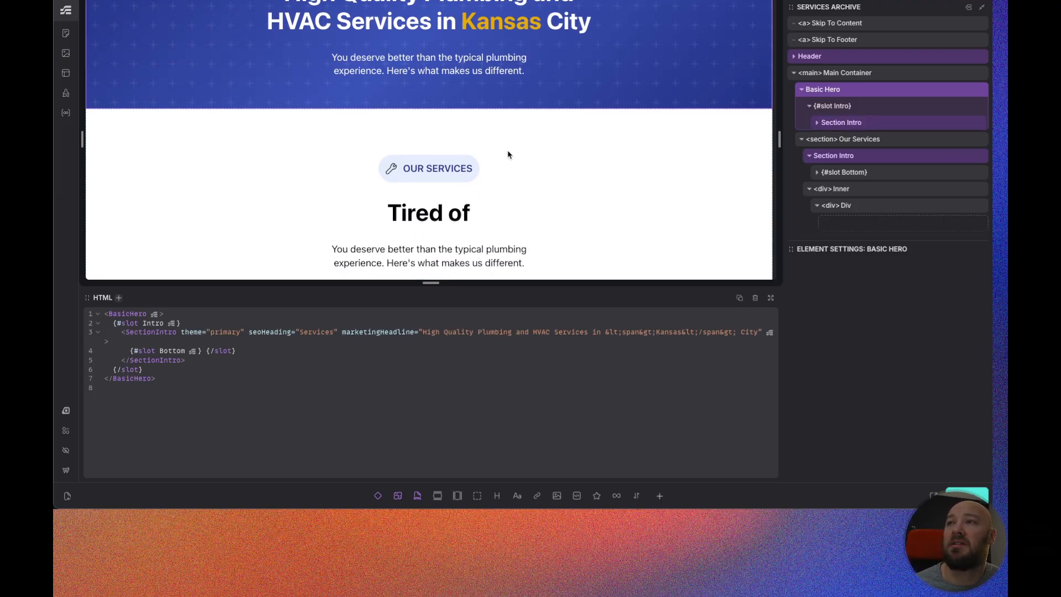
# Set the marketing headline of the Section Intro in Our Services to "View The Full List of Services Below".
pyautogui.click(887, 157)
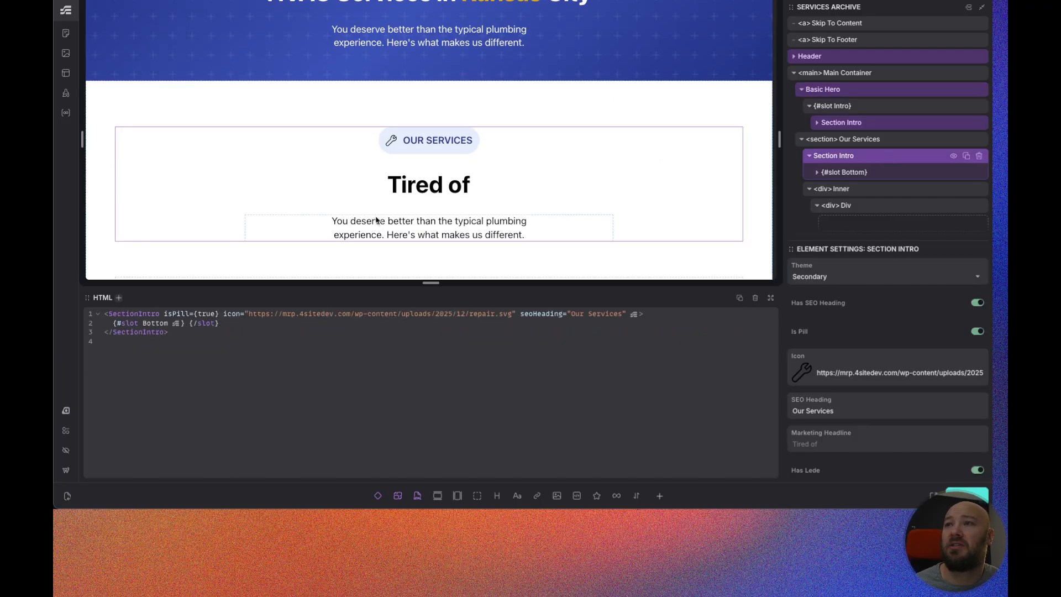
pyautogui.click(822, 442)
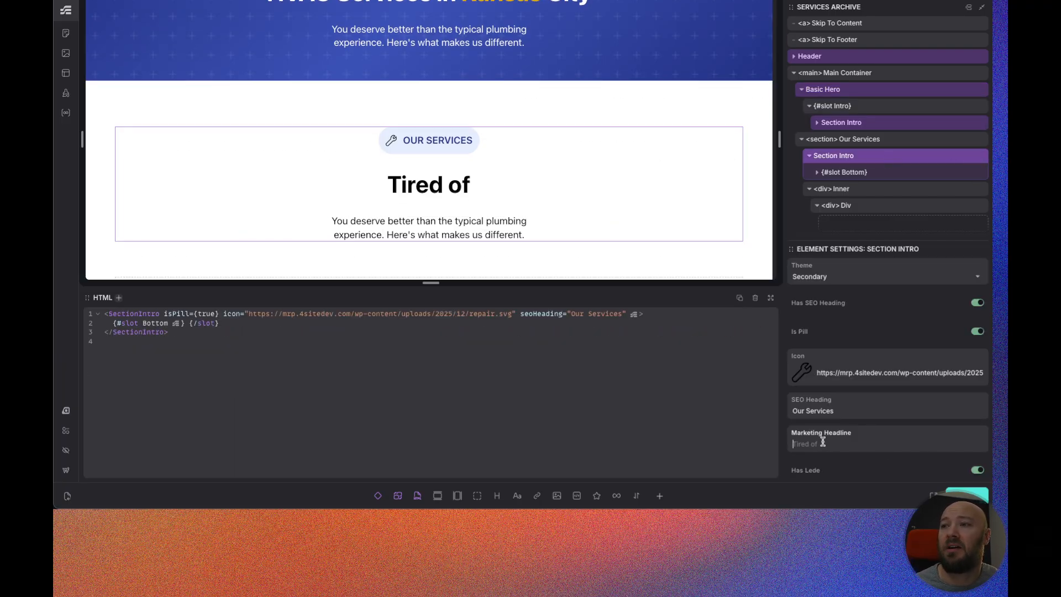
pyautogui.write('View the')
pyautogui.press('BackSpace')
pyautogui.press('BackSpace')
pyautogui.press('BackSpace')
pyautogui.write('The Full List of Services Below')
# Set the lede of the Section Intro inside the Basic Hero to "Serving the great Kansas City Metro area.".
pyautogui.scroll(3, 589, 134)
pyautogui.click(442, 220)
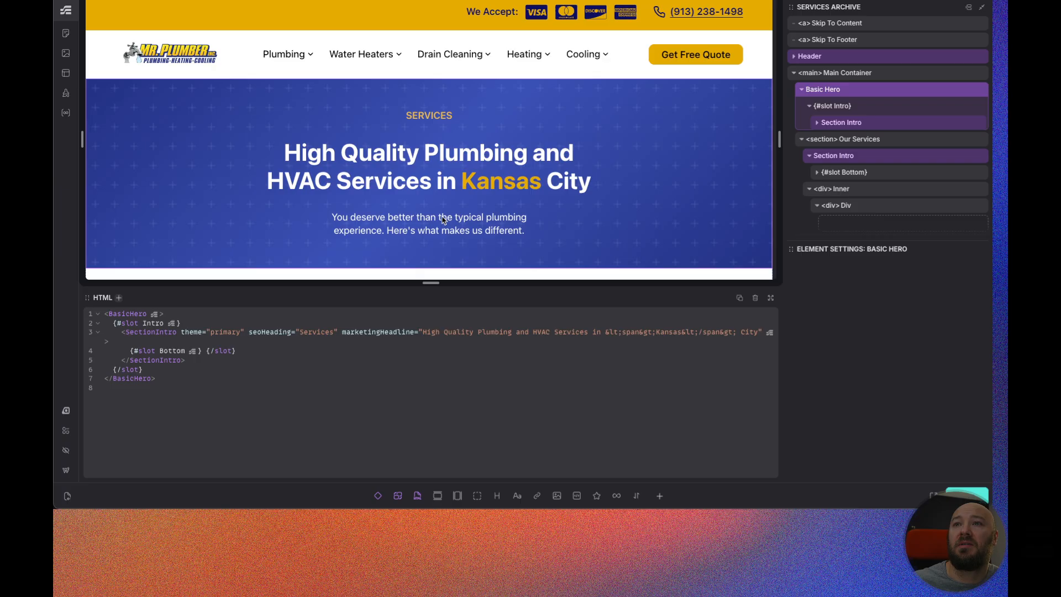
pyautogui.click(890, 126)
pyautogui.scroll(-1, 862, 438)
pyautogui.scroll(-1, 862, 437)
pyautogui.click(840, 442)
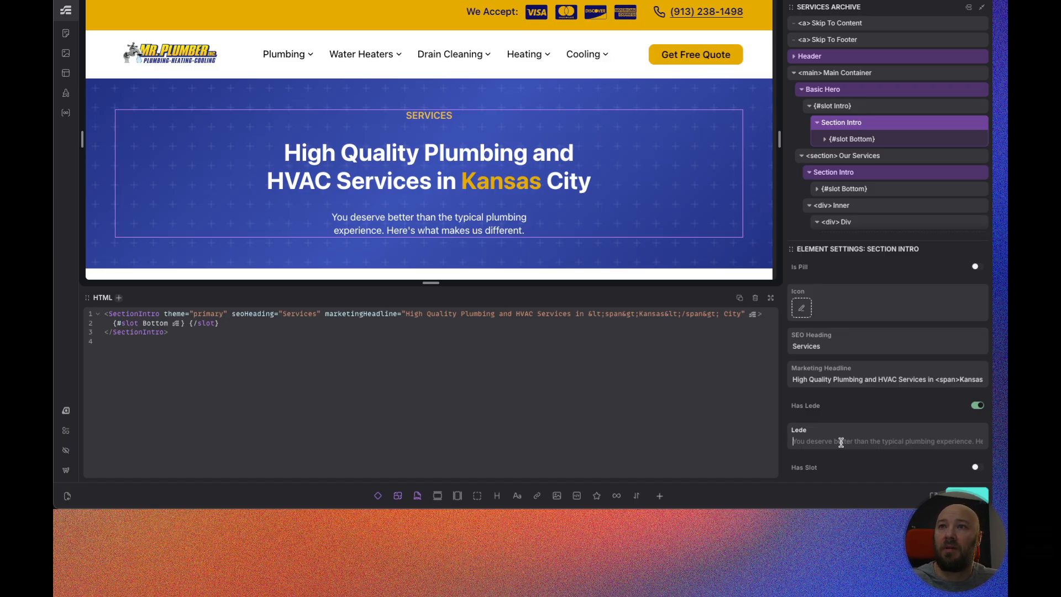
pyautogui.click(841, 442)
pyautogui.write('Servi')
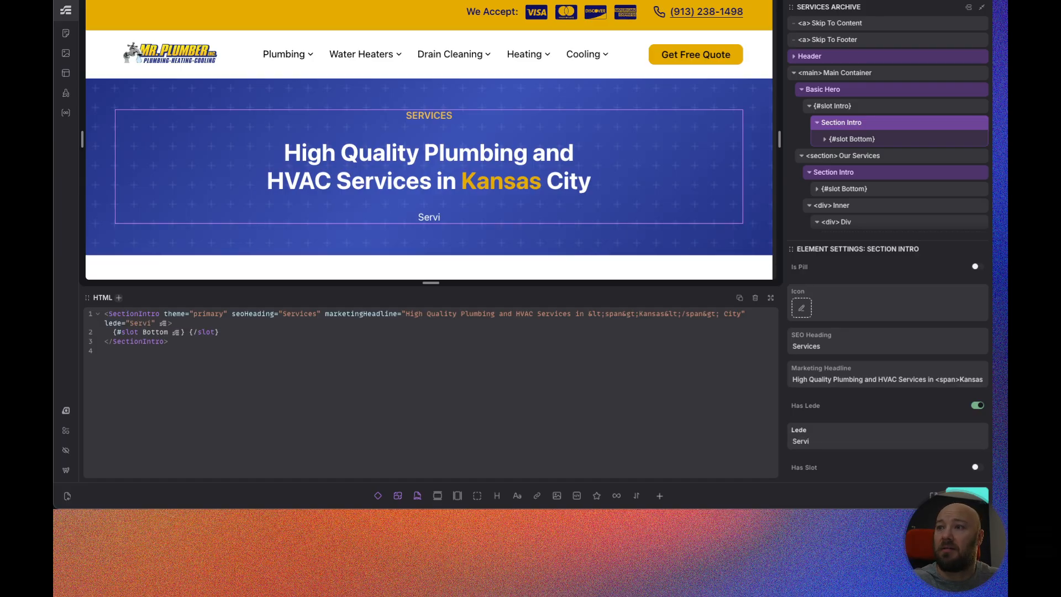
pyautogui.write('ng the great')
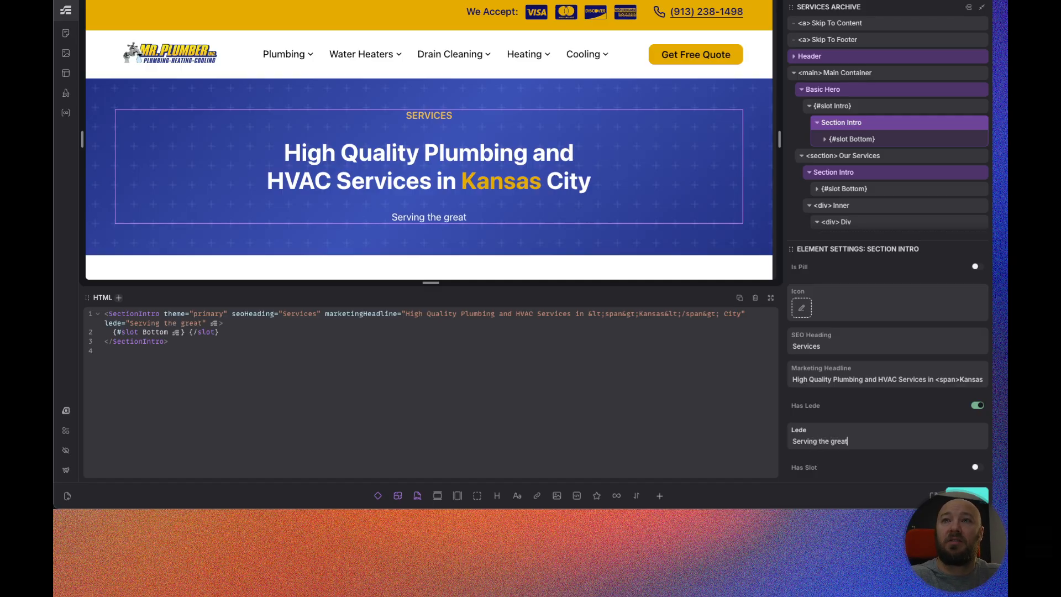
pyautogui.write(' Kansa')
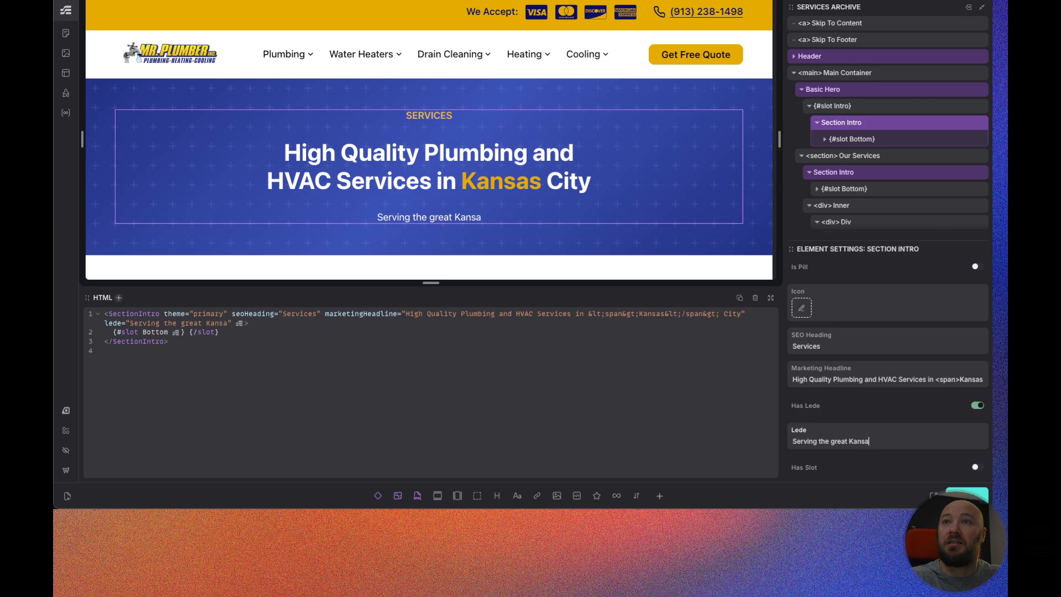
pyautogui.write('s City ')
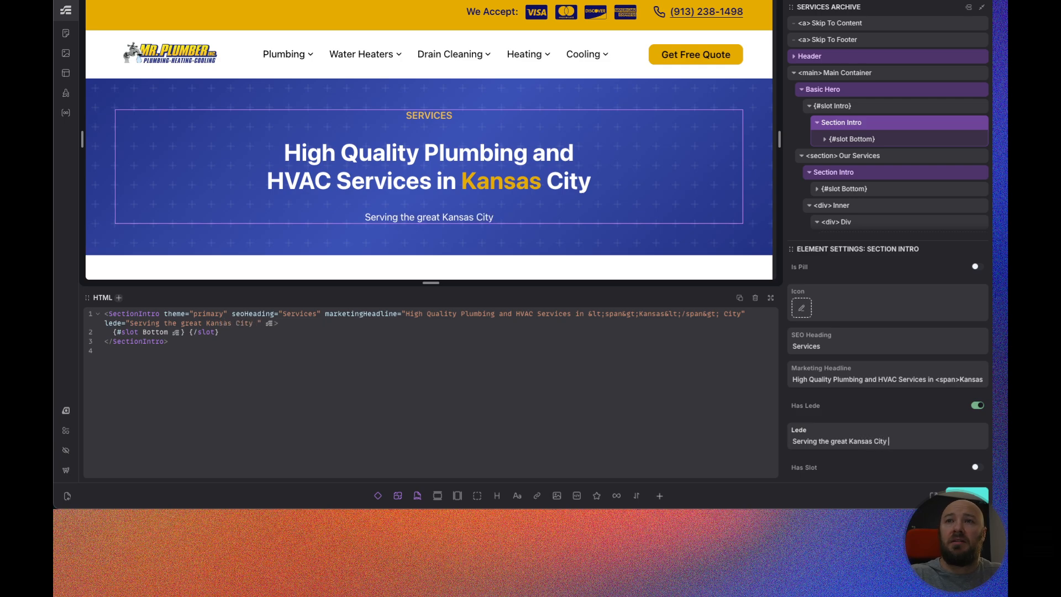
pyautogui.write('Met')
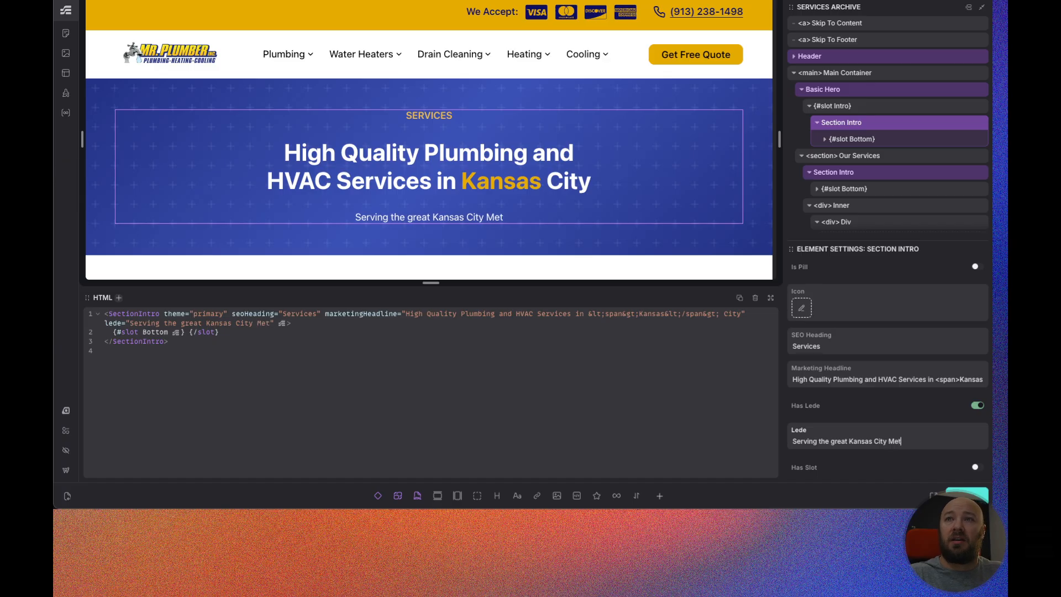
pyautogui.write('ro Area')
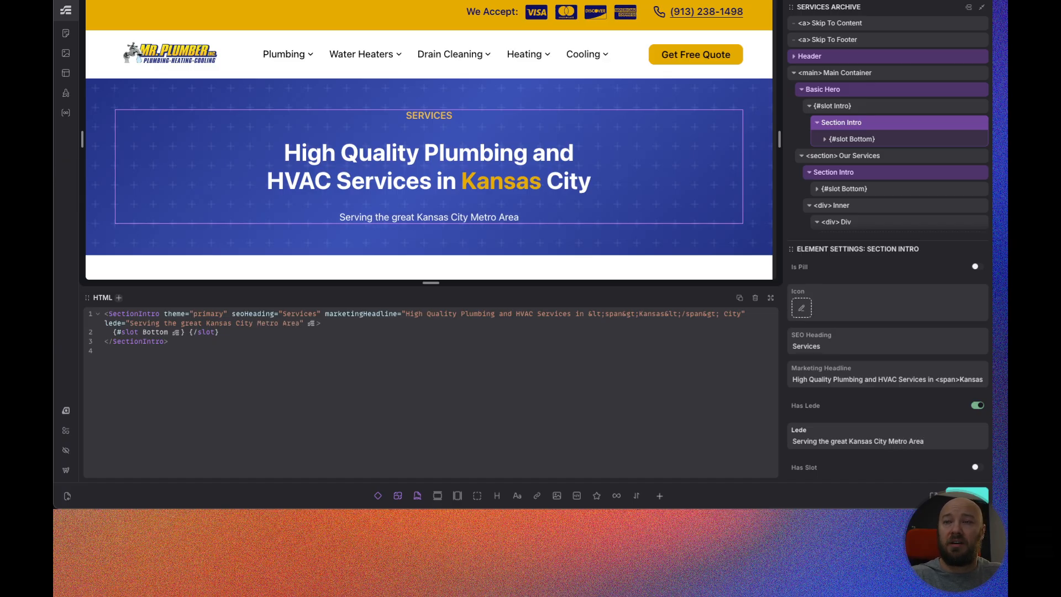
pyautogui.press('BackSpace')
pyautogui.press('BackSpace')
pyautogui.press('BackSpace')
pyautogui.press('BackSpace')
pyautogui.write('are')
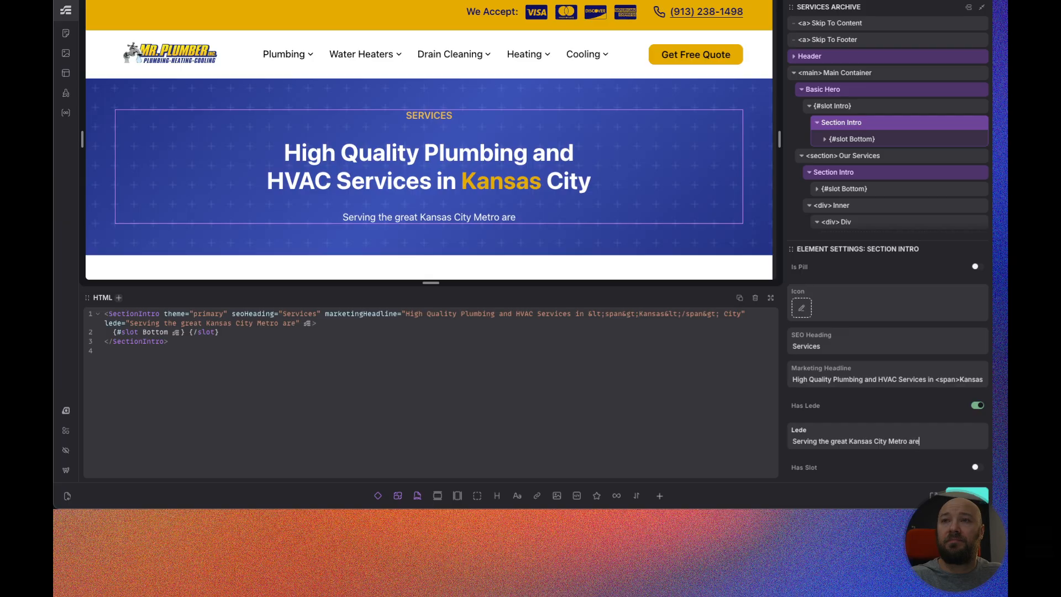
pyautogui.write('a. ')
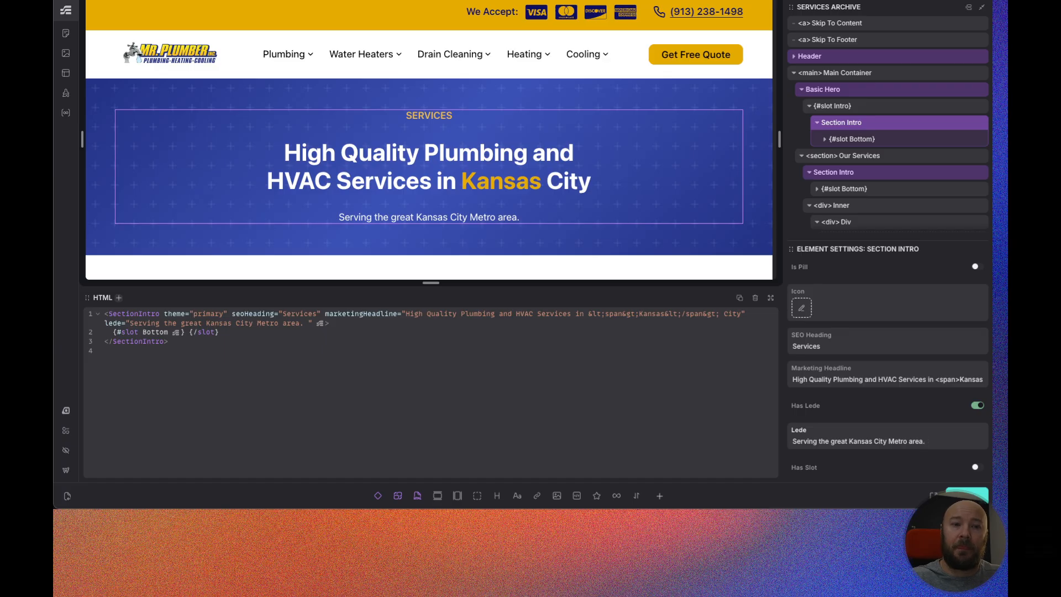
# Extend the lede of the Basic Hero's Section Intro with the sentence "Keeping homeowners happy since 1999.".
pyautogui.write('Keep')
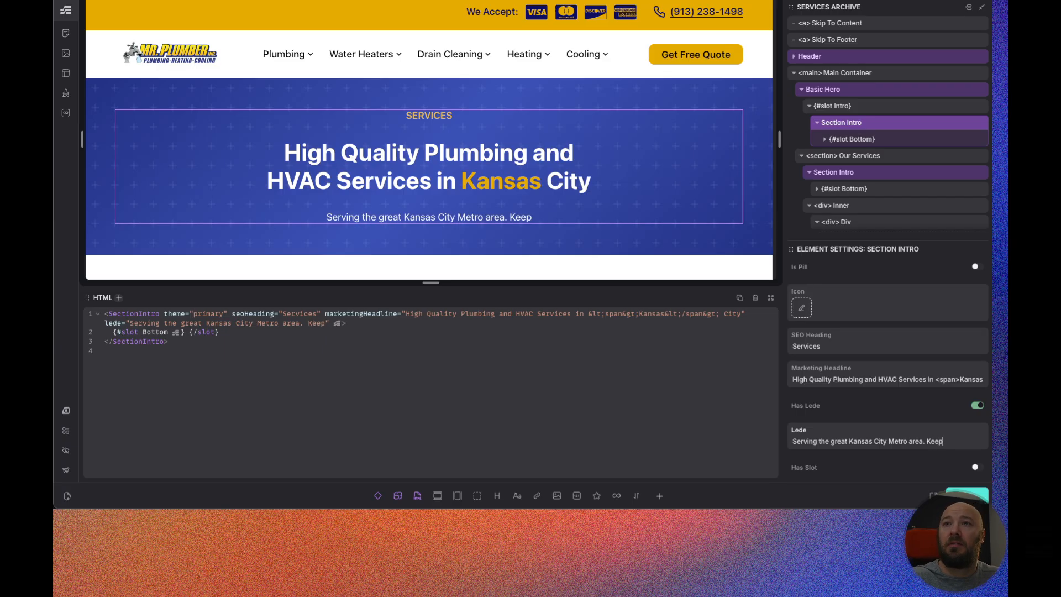
pyautogui.write('ing home')
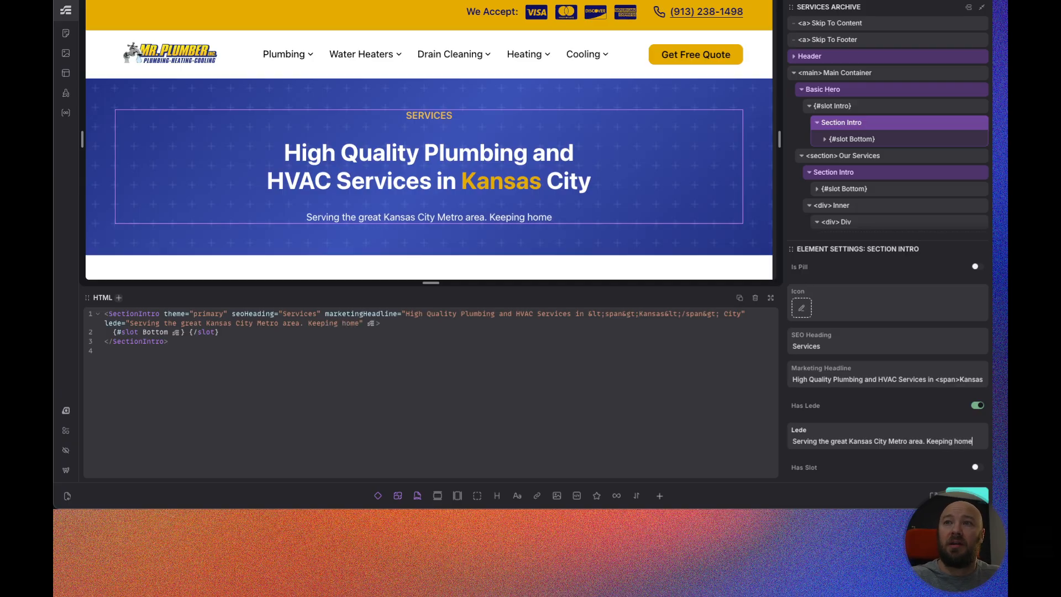
pyautogui.write('own')
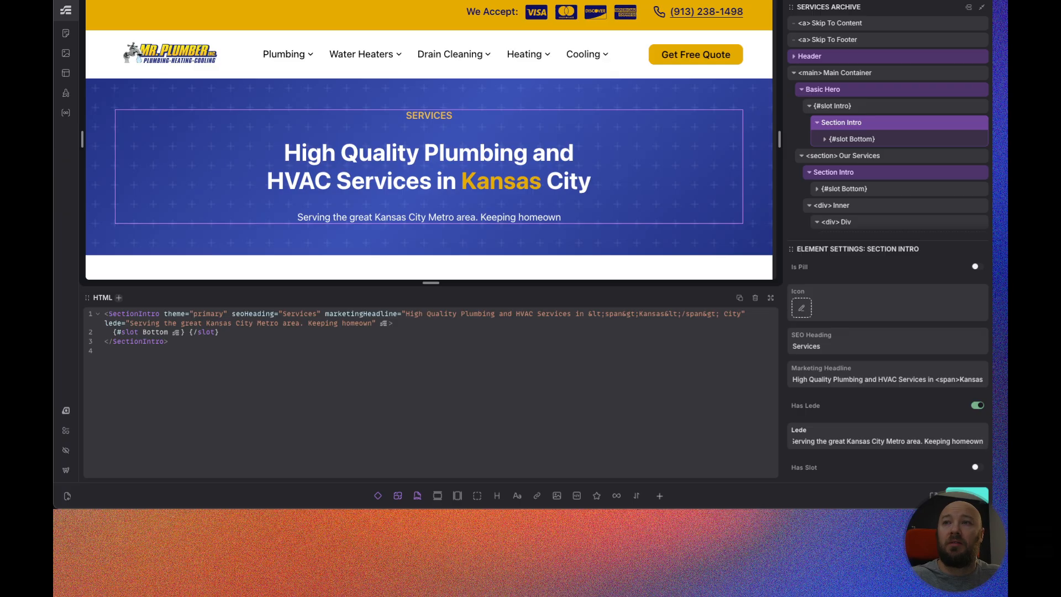
pyautogui.write('ers')
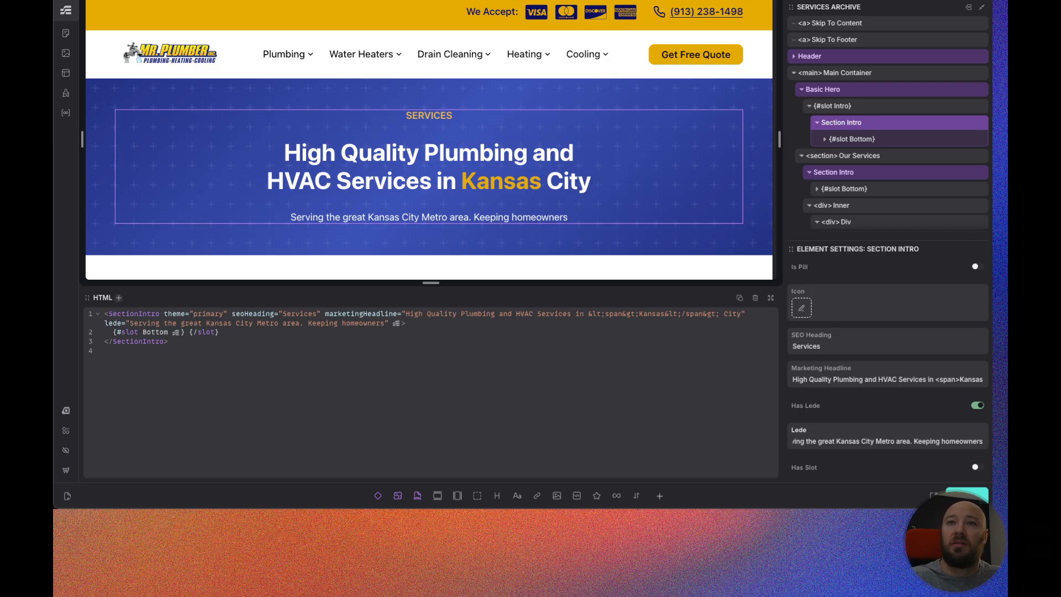
pyautogui.write(' happy since 1999.')
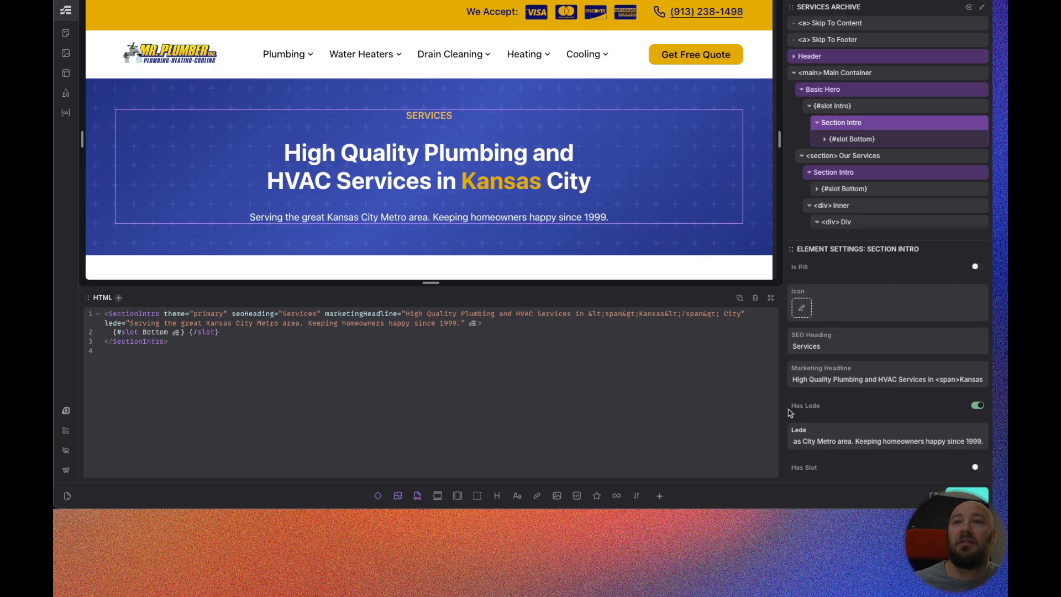
# Turn off the lede for the Section Intro in Our Services.
pyautogui.scroll(-5, 520, 243)
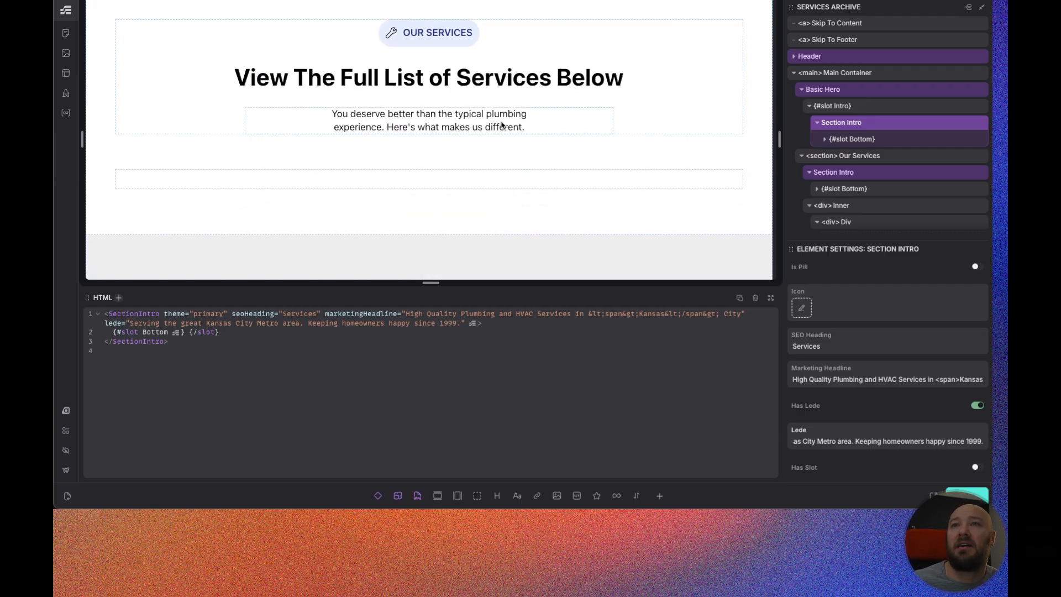
pyautogui.click(873, 172)
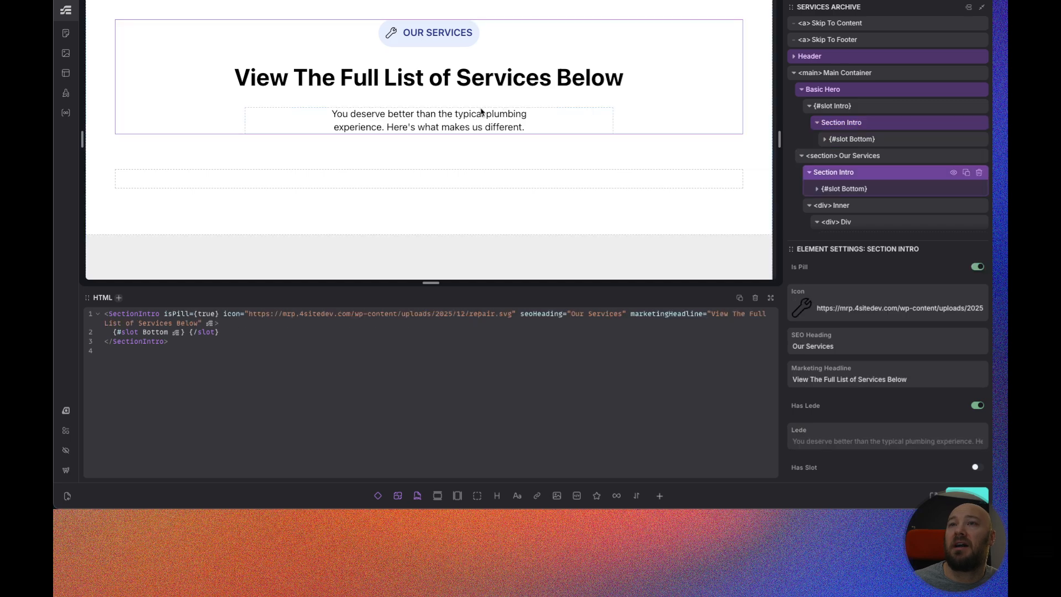
pyautogui.click(977, 405)
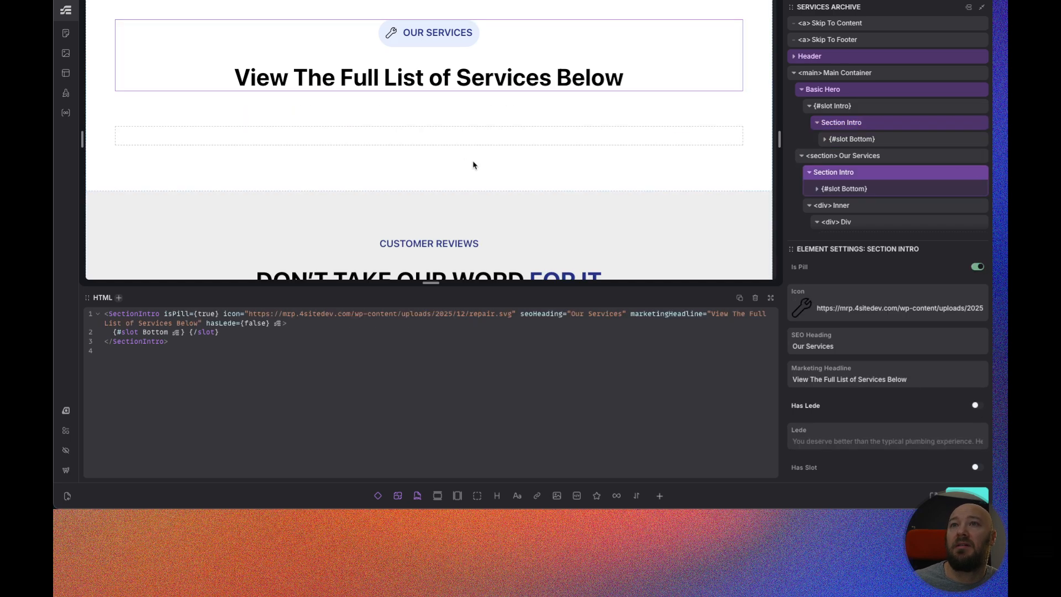
# Wrap the word "Services" in span tags in the Our Services marketing headline.
pyautogui.scroll(1, 497, 163)
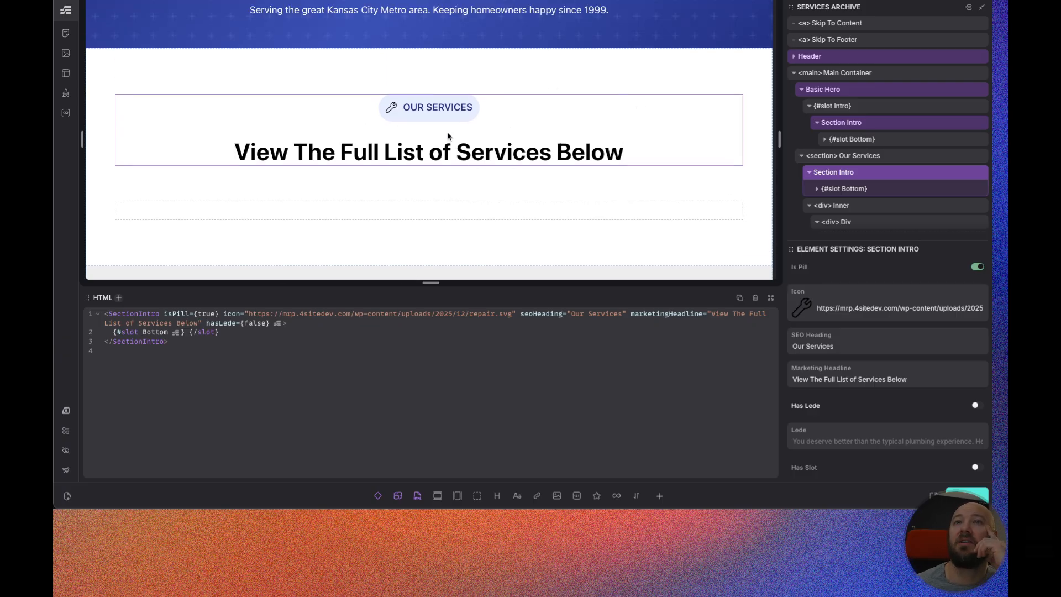
pyautogui.click(860, 379)
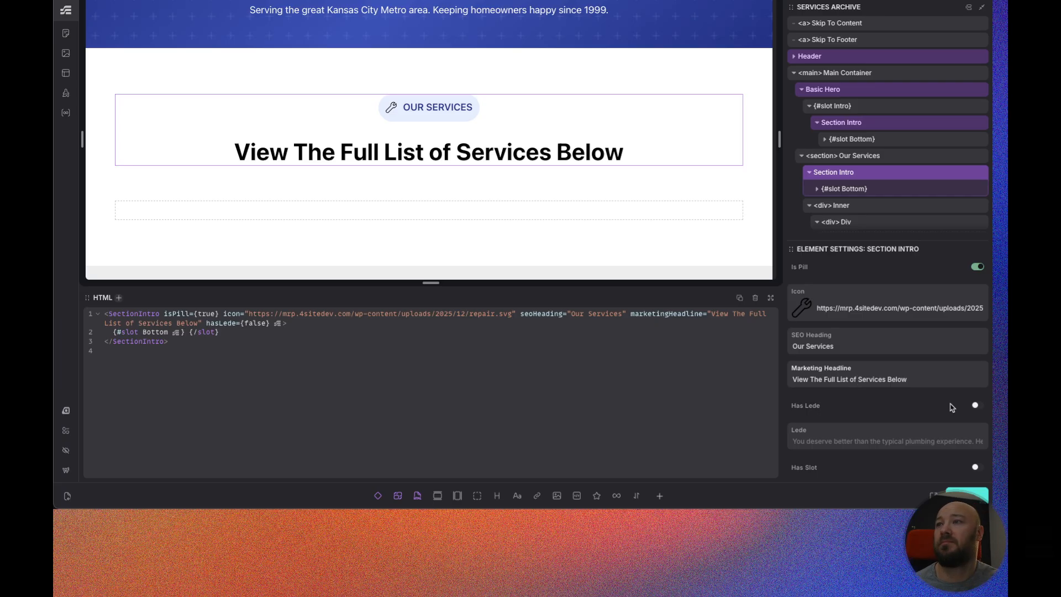
pyautogui.write('<>')
pyautogui.write('span>')
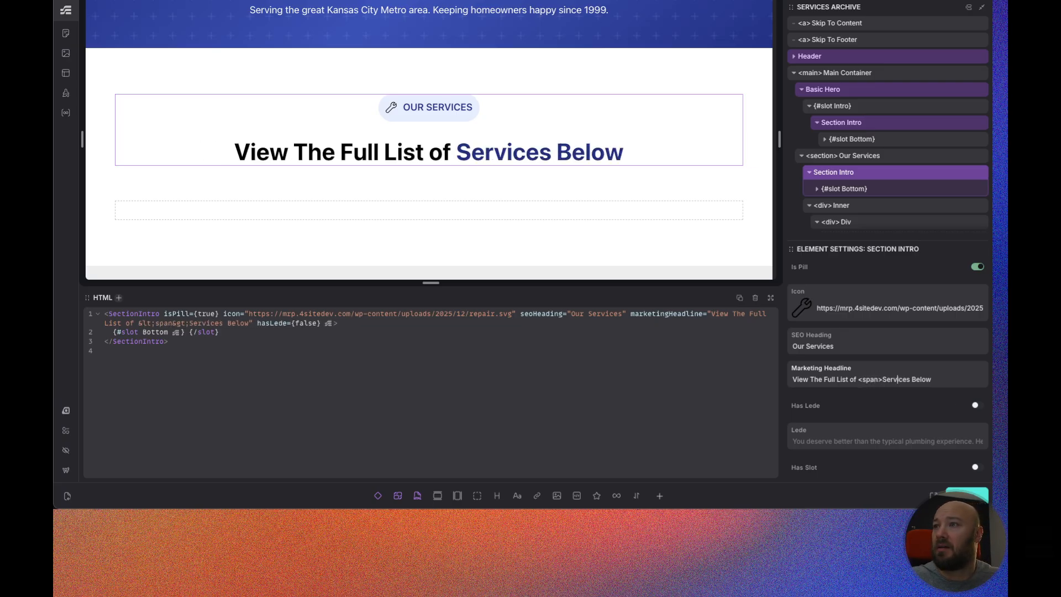
pyautogui.write('<>')
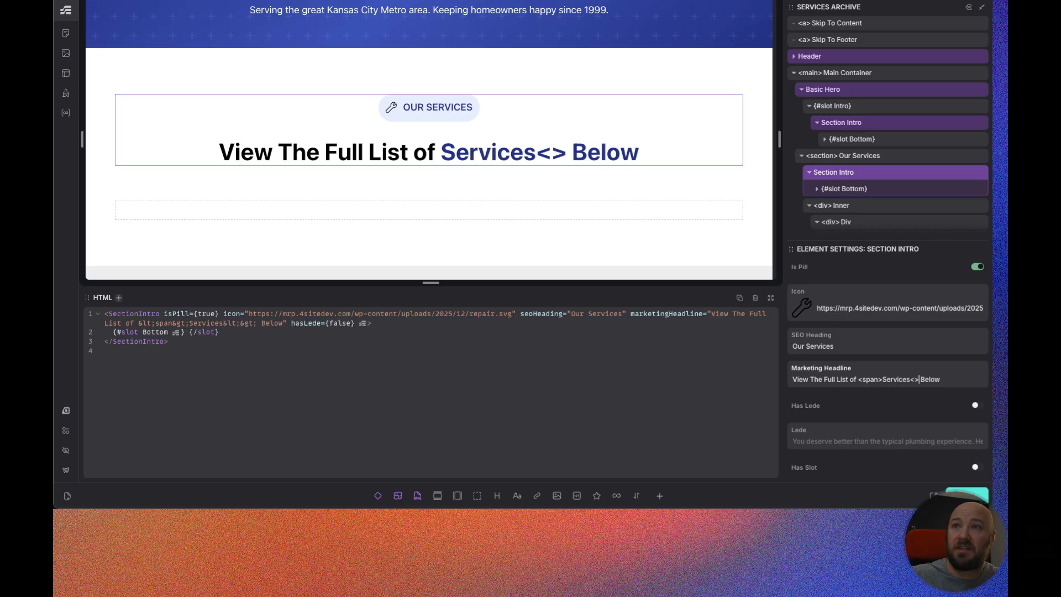
pyautogui.write('/span')
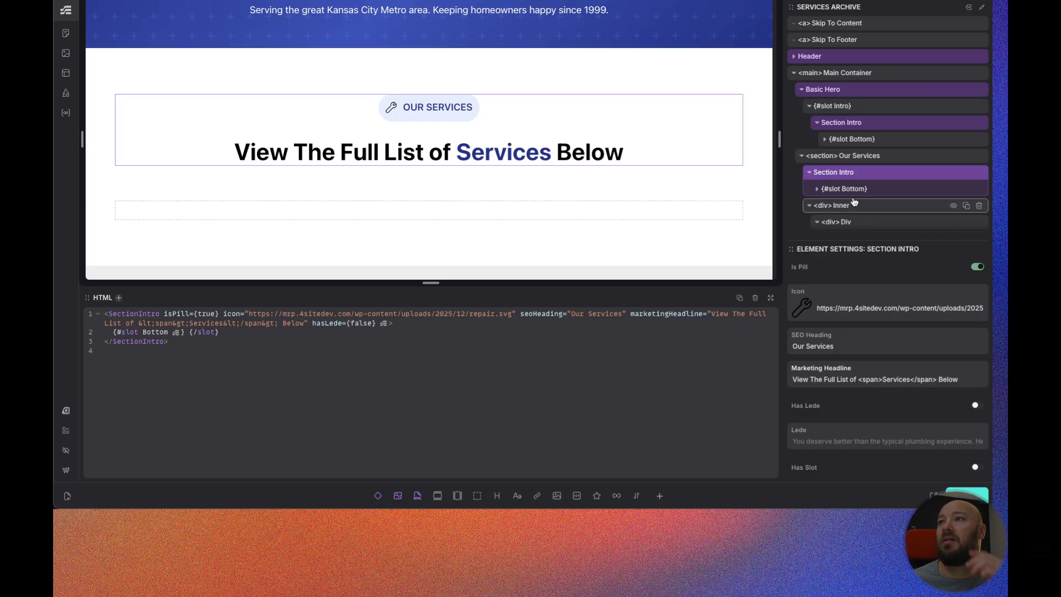
# Examine the Our Services section on the live page, viewing its Plumber, Water Heaters, Drain Cleaning, Heating and Cooling categories and their service cards.
pyautogui.scroll(-1, 875, 208)
pyautogui.click(869, 187)
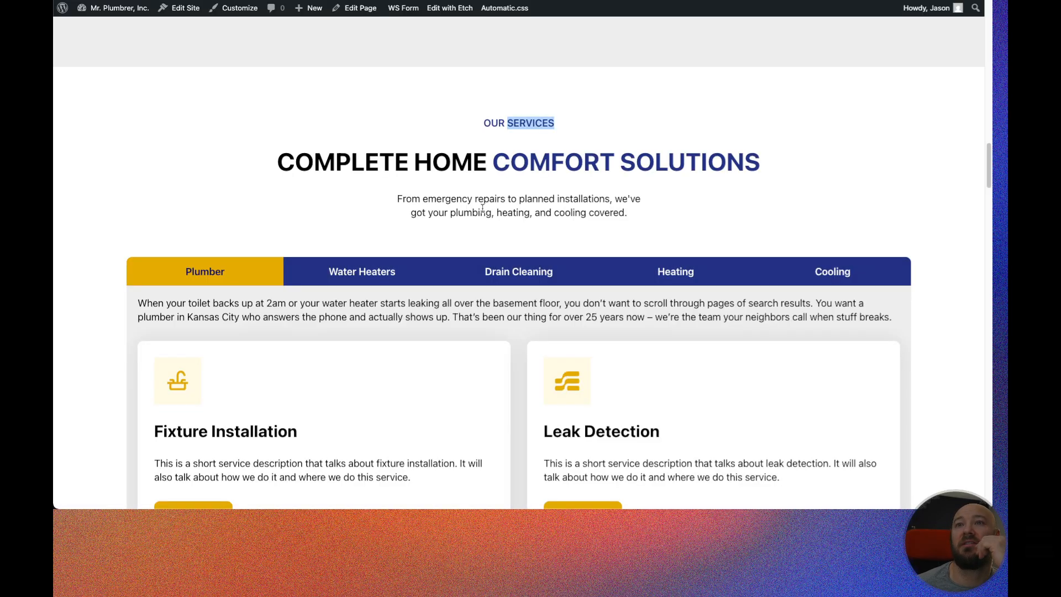
pyautogui.scroll(-5, 267, 163)
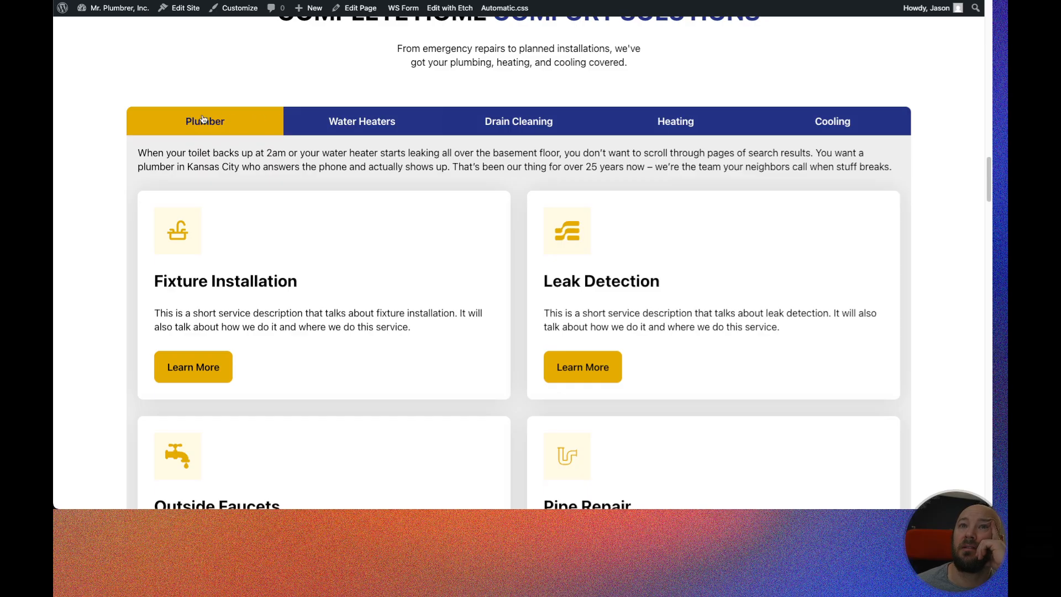
pyautogui.click(331, 121)
pyautogui.click(497, 121)
pyautogui.click(671, 121)
pyautogui.click(826, 120)
pyautogui.click(221, 123)
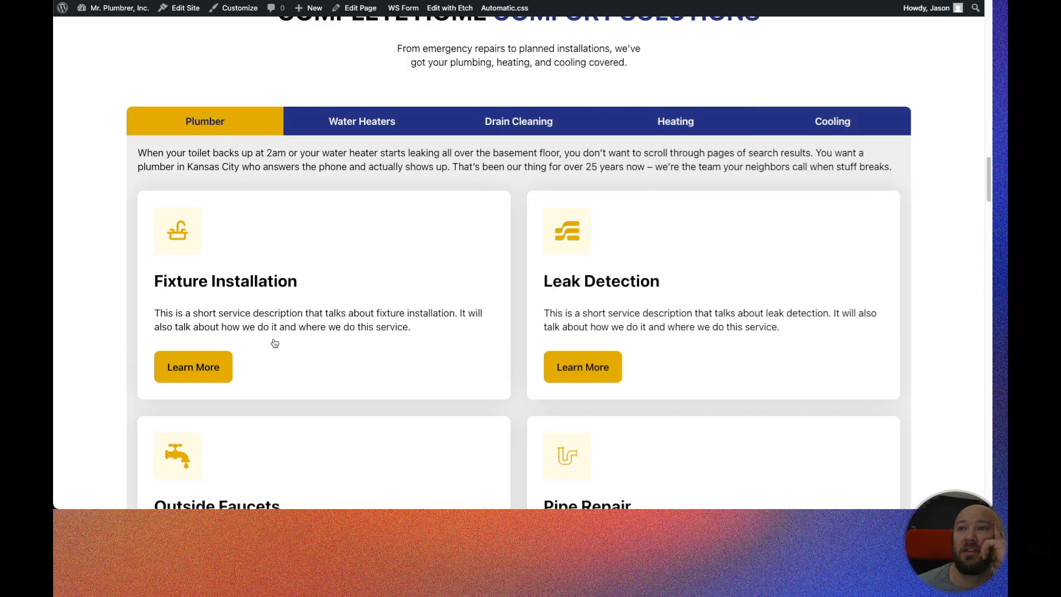
pyautogui.scroll(-3, 387, 288)
pyautogui.scroll(3, 367, 287)
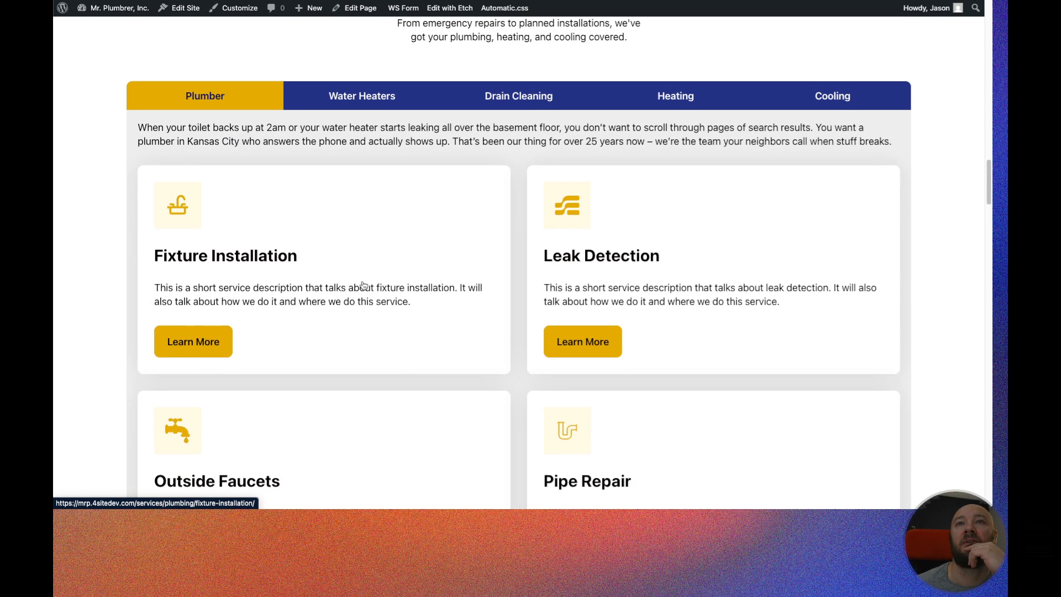
pyautogui.scroll(2, 364, 285)
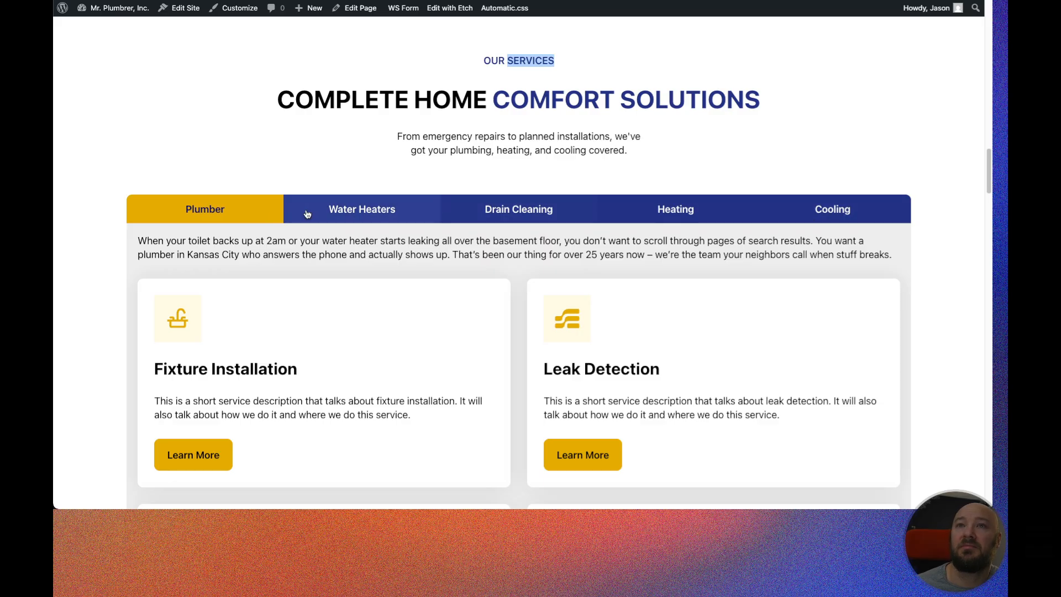
pyautogui.scroll(-1, 332, 221)
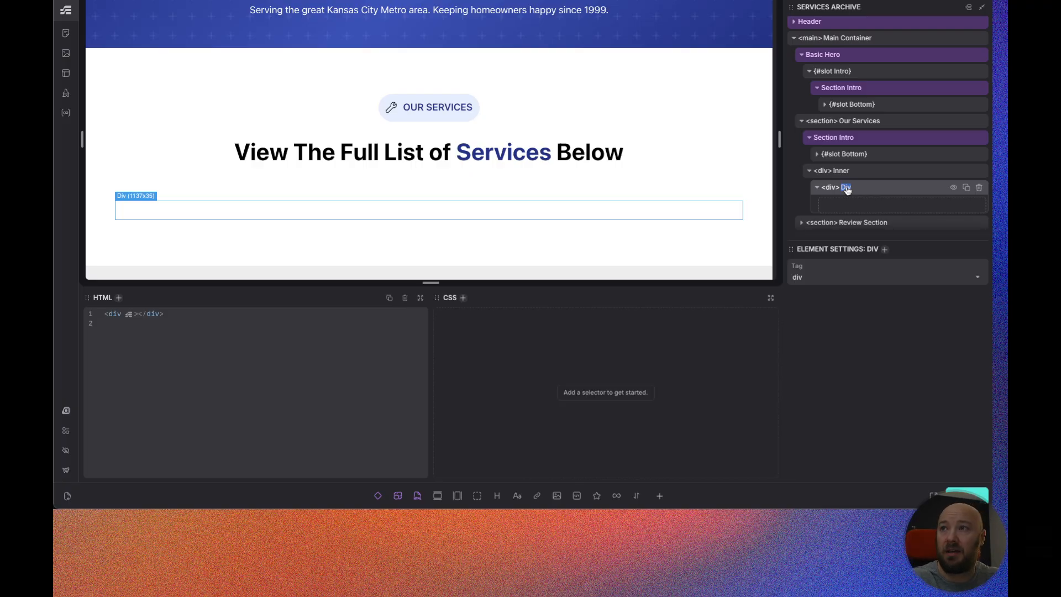
# Rename the div within Inner of Our Services as "Parent List" and change its tag to ul.
pyautogui.write('Service')
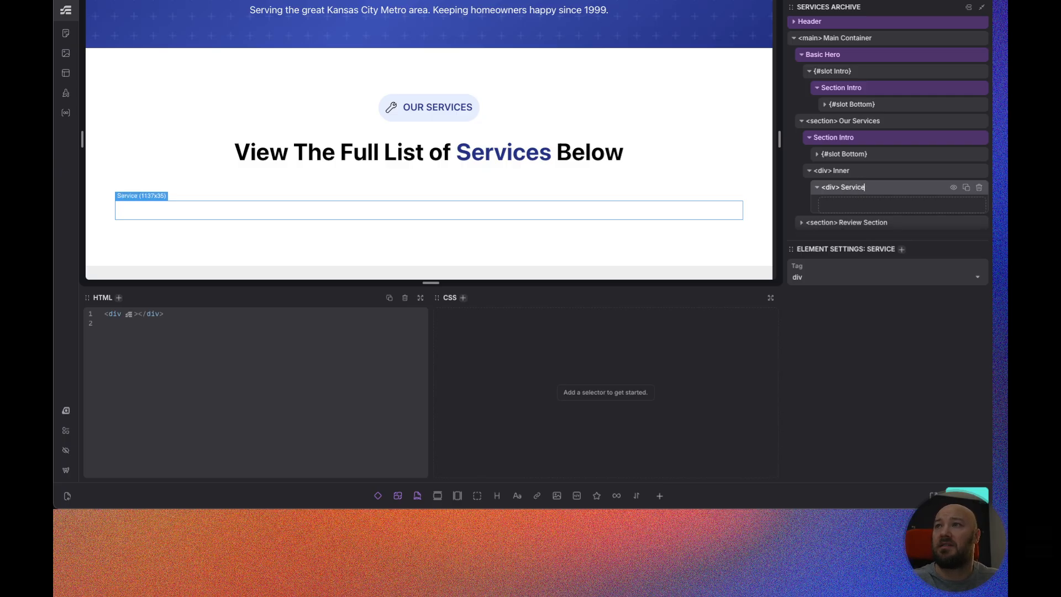
pyautogui.press('BackSpace')
pyautogui.press('BackSpace')
pyautogui.press('BackSpace')
pyautogui.press('BackSpace')
pyautogui.press('BackSpace')
pyautogui.press('BackSpace')
pyautogui.press('BackSpace')
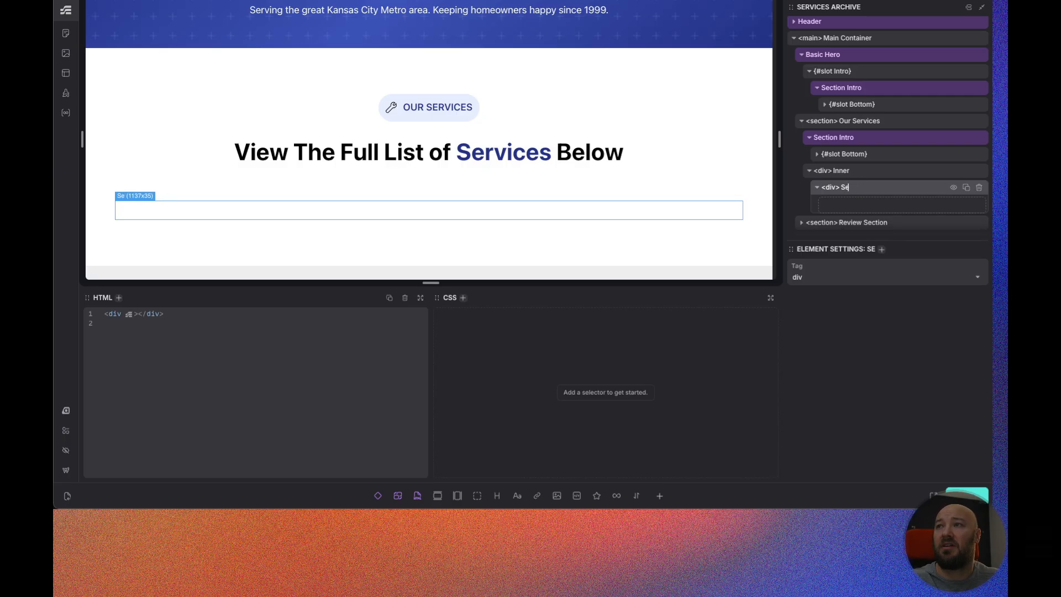
pyautogui.write('Parent List')
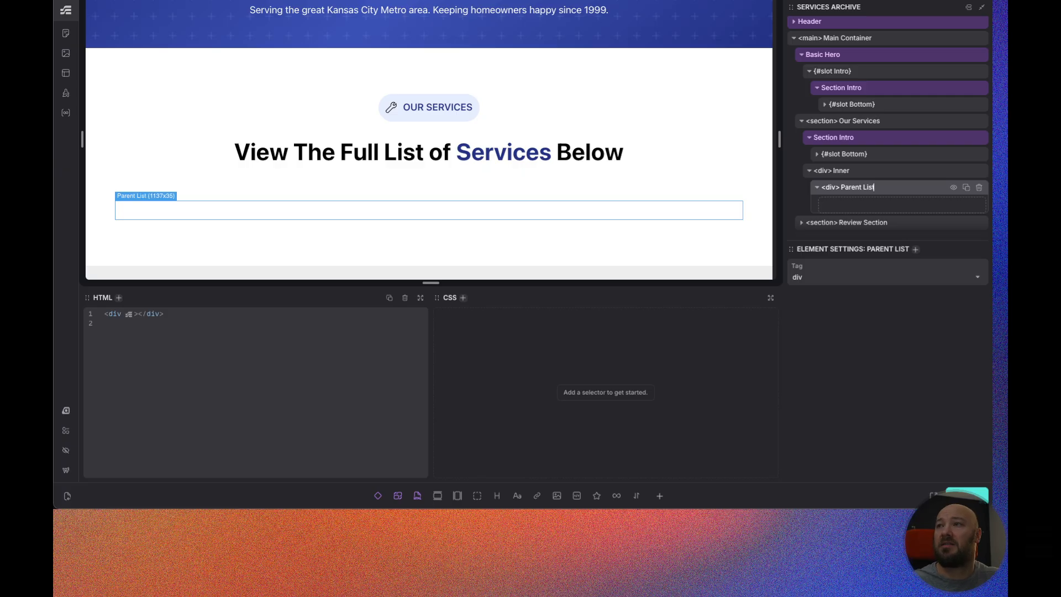
pyautogui.write('ul')
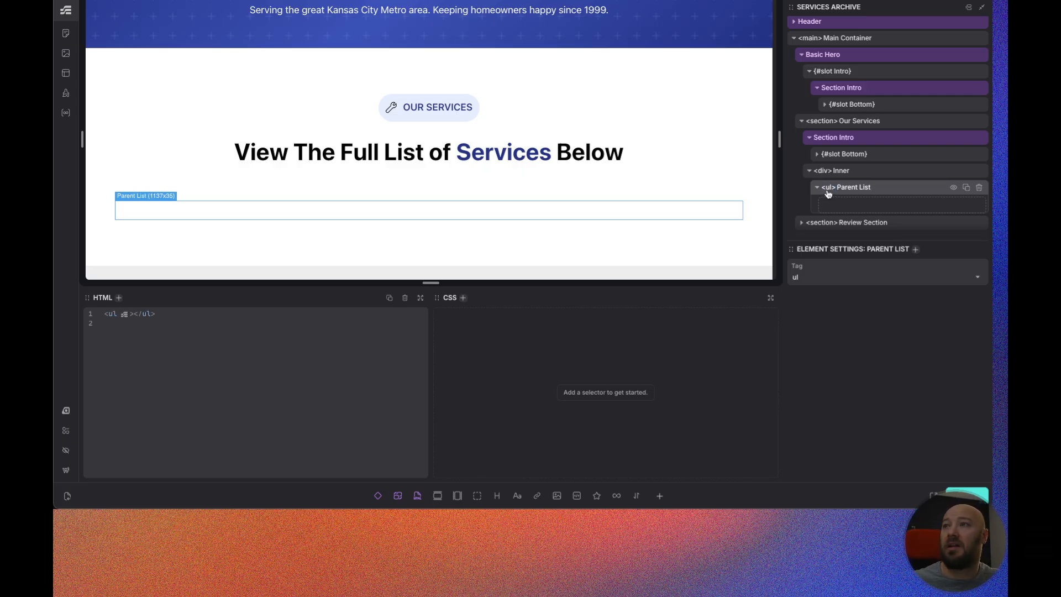
# Add a div inside Parent List, name it "Parent List Items" and change its tag to li.
pyautogui.click(477, 496)
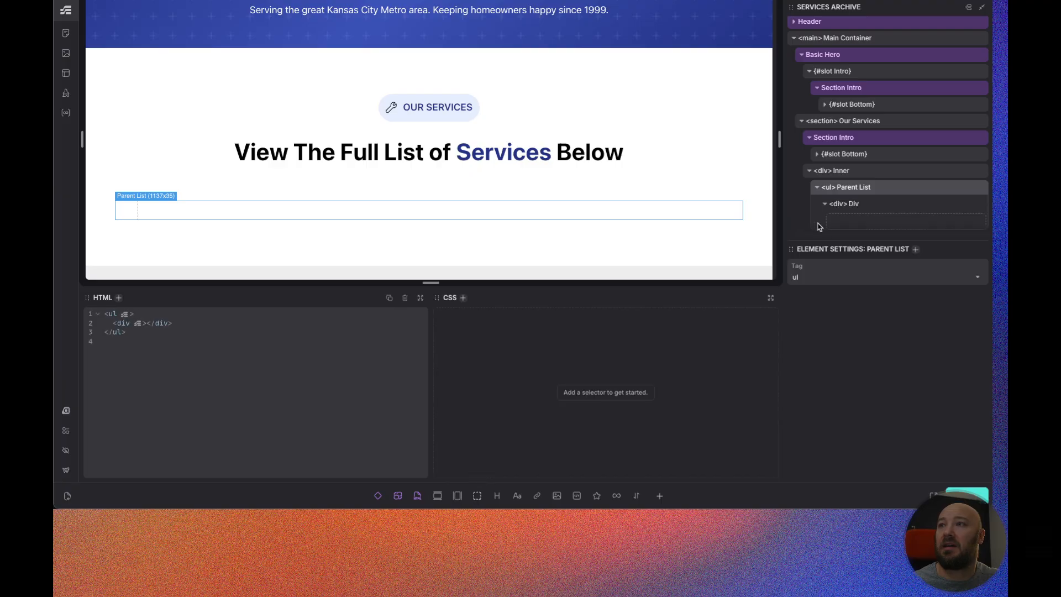
pyautogui.doubleClick(854, 204)
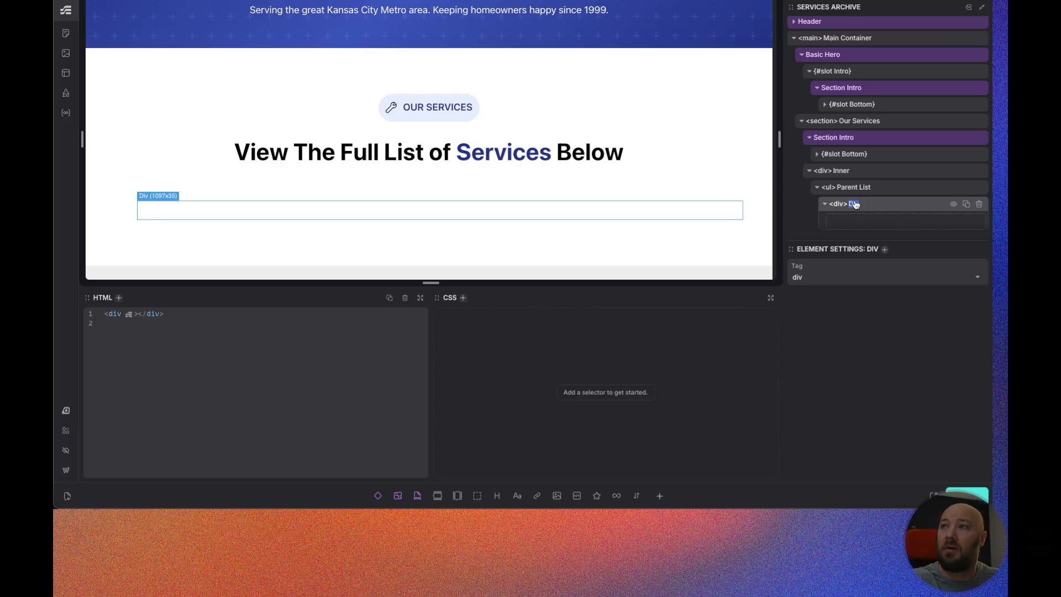
pyautogui.write('Parent List it')
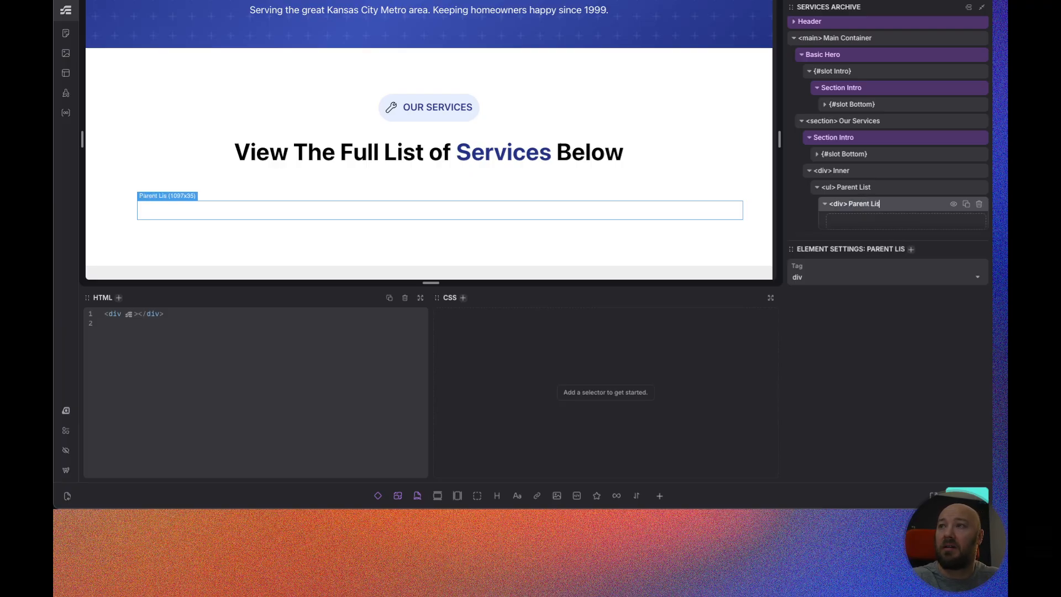
pyautogui.press('BackSpace')
pyautogui.press('BackSpace')
pyautogui.write('Items')
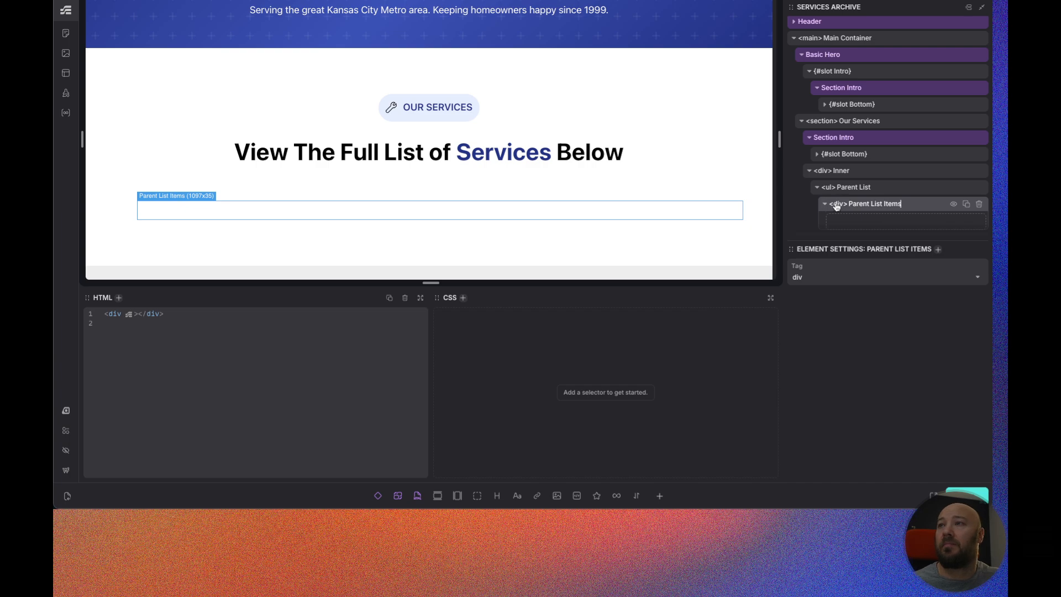
pyautogui.write('li')
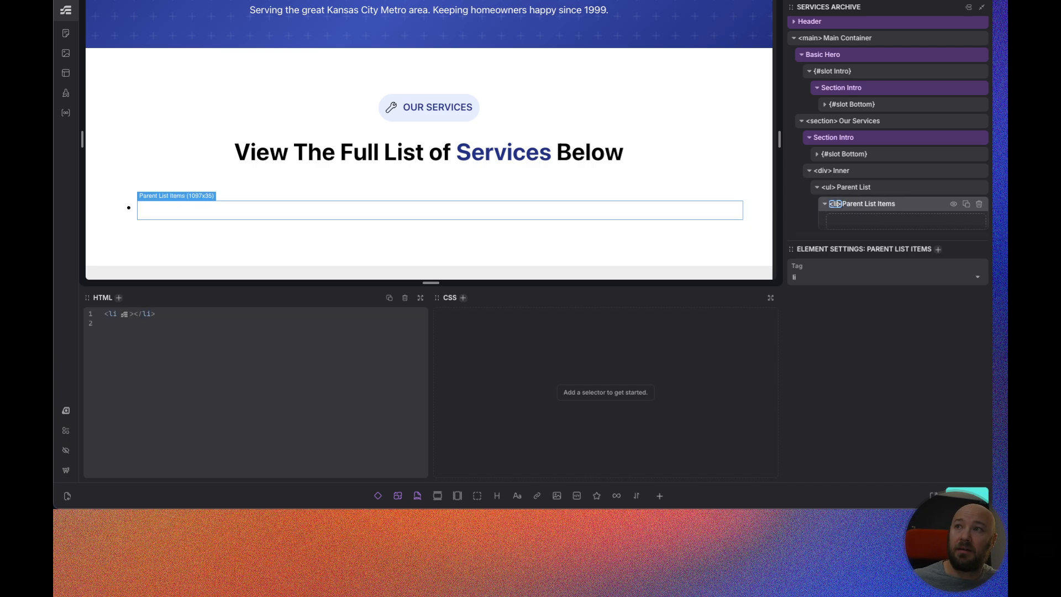
# Add a div inside Parent List Items, name it "Child List" and change its tag to ul.
pyautogui.click(883, 192)
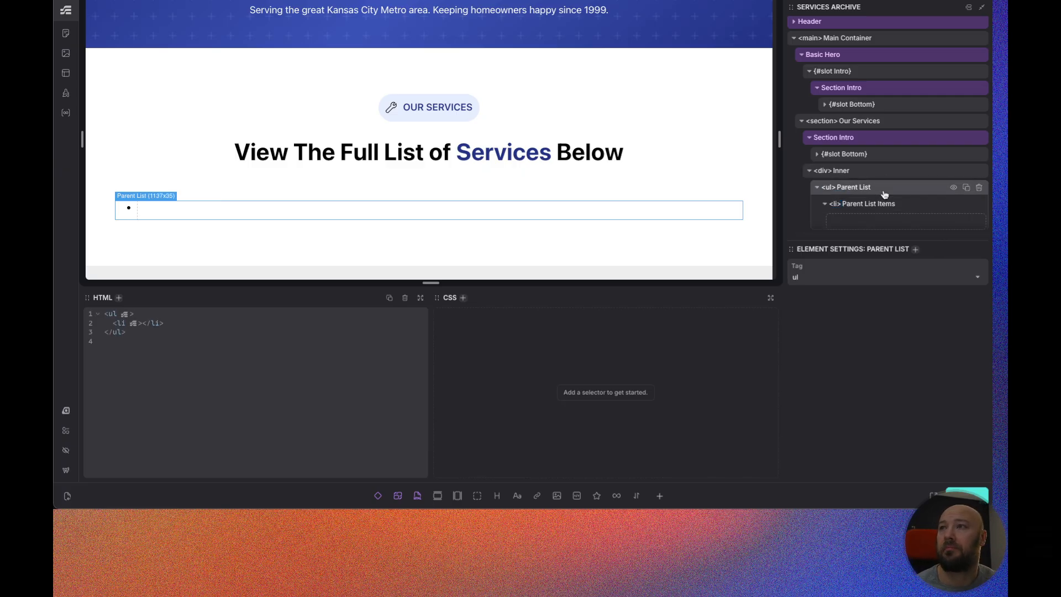
pyautogui.scroll(-1, 883, 190)
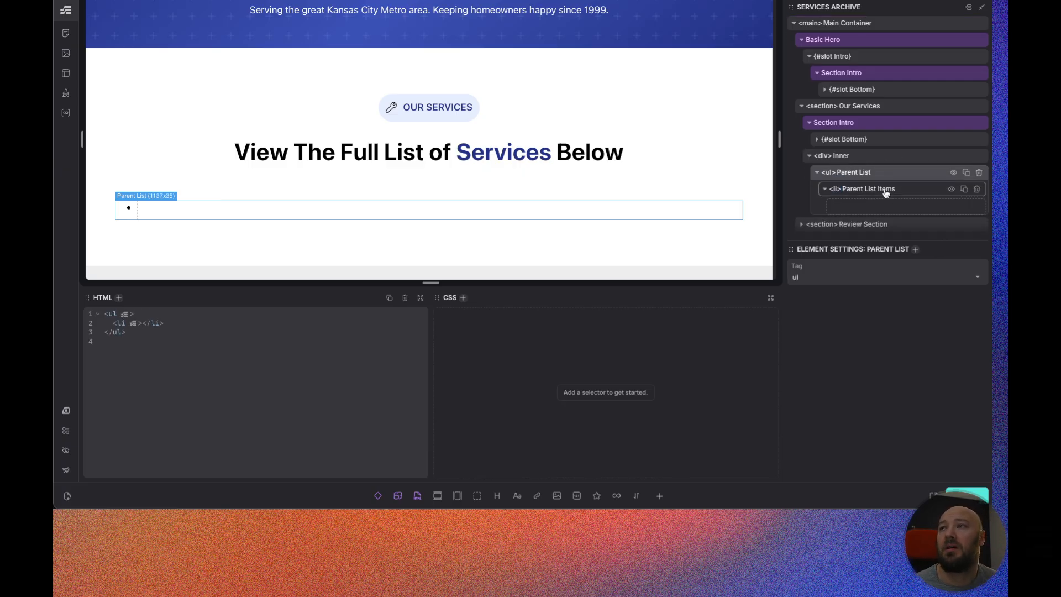
pyautogui.click(847, 181)
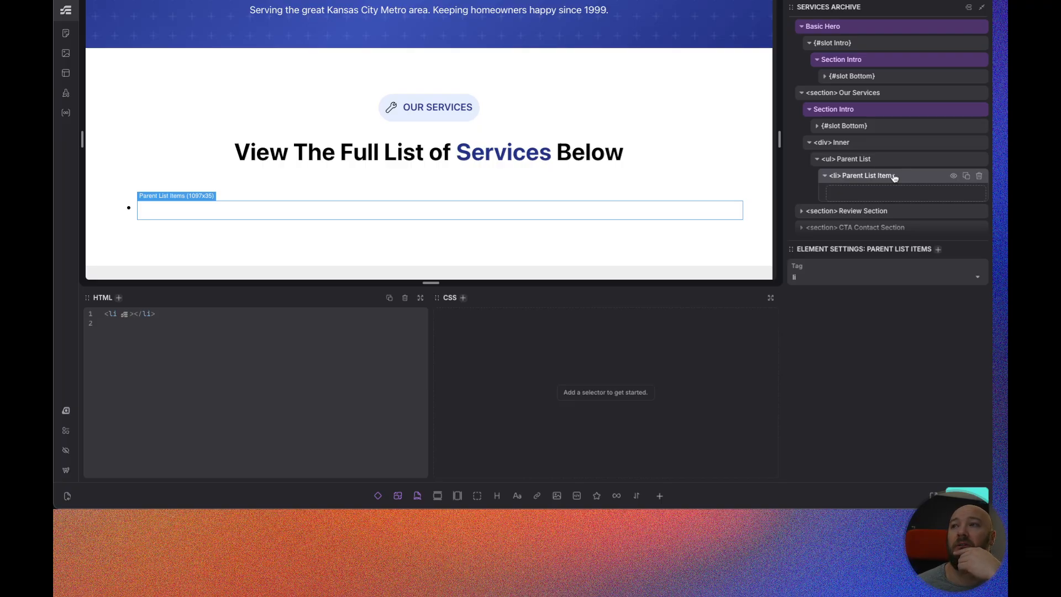
pyautogui.click(477, 495)
pyautogui.click(858, 189)
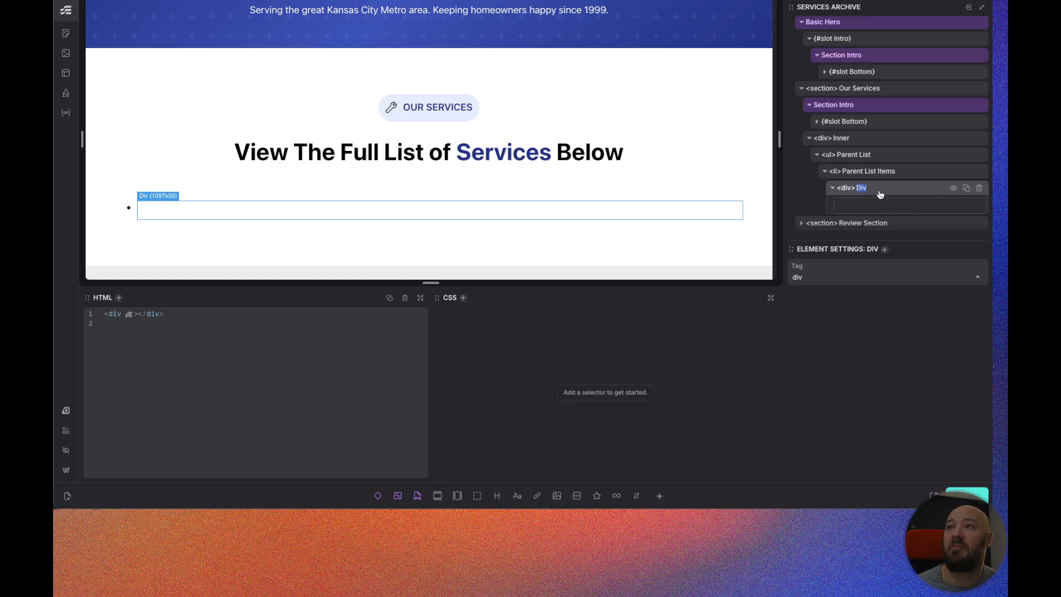
pyautogui.write('Child')
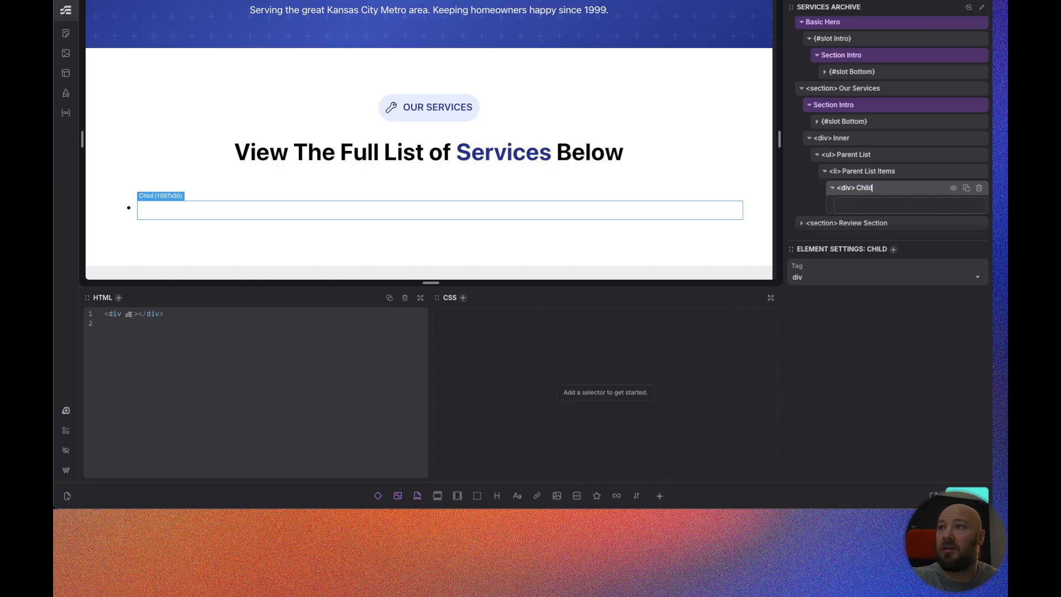
pyautogui.write(' List')
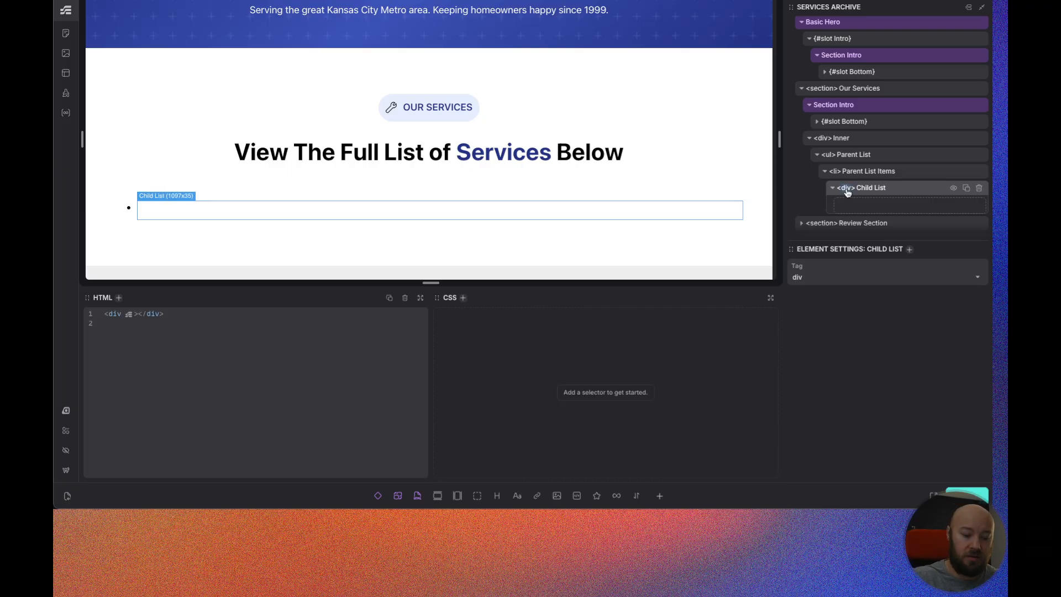
pyautogui.write('ul')
pyautogui.click(907, 192)
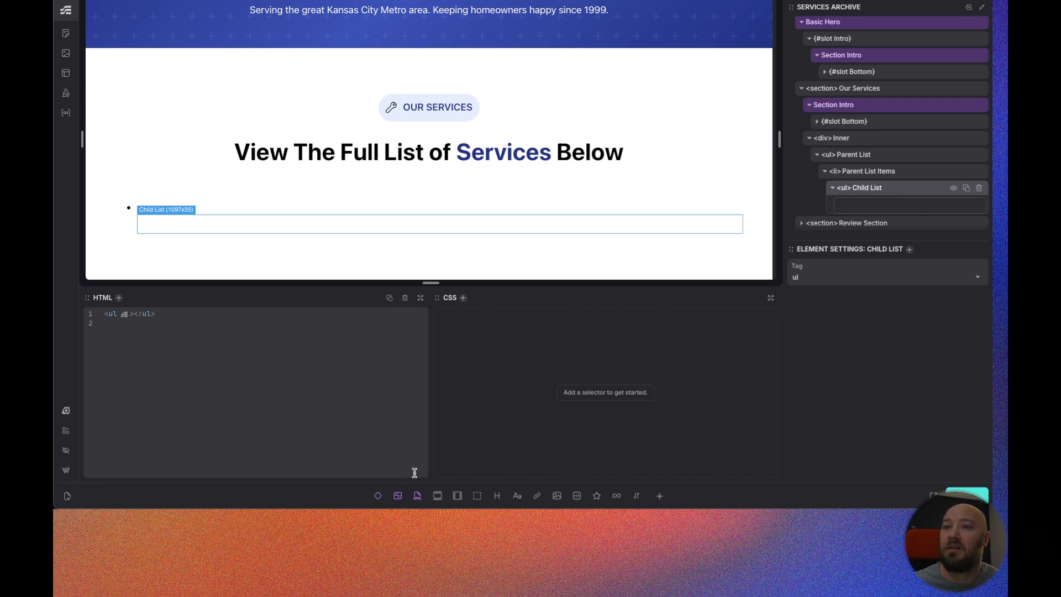
# Add a div inside Child List, name it "Child List Item" and change its tag to li.
pyautogui.click(477, 496)
pyautogui.doubleClick(869, 205)
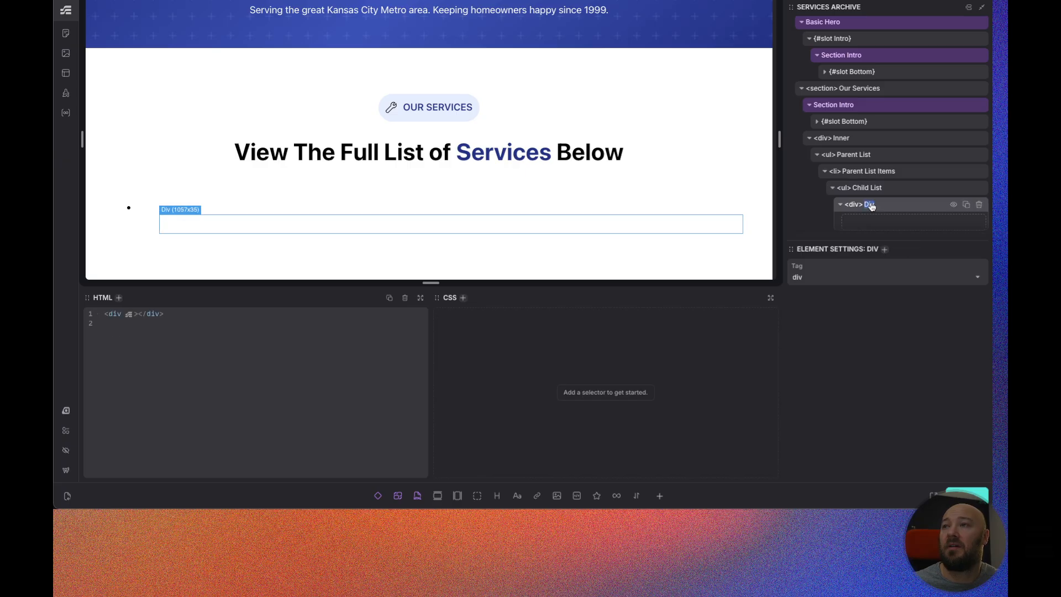
pyautogui.write('Chil')
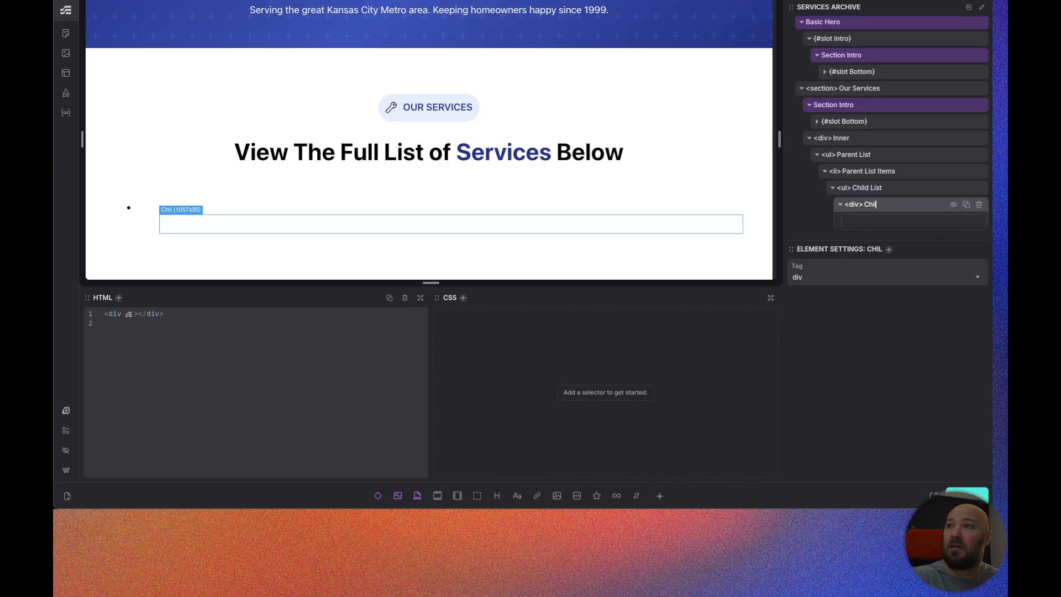
pyautogui.write('d List Item')
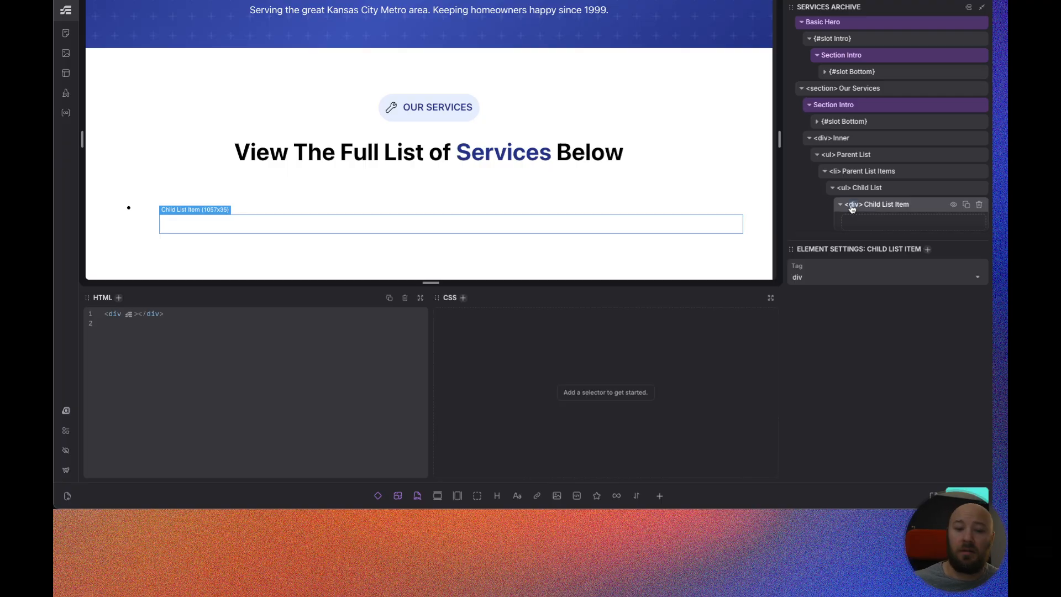
pyautogui.write('li')
pyautogui.press('Return')
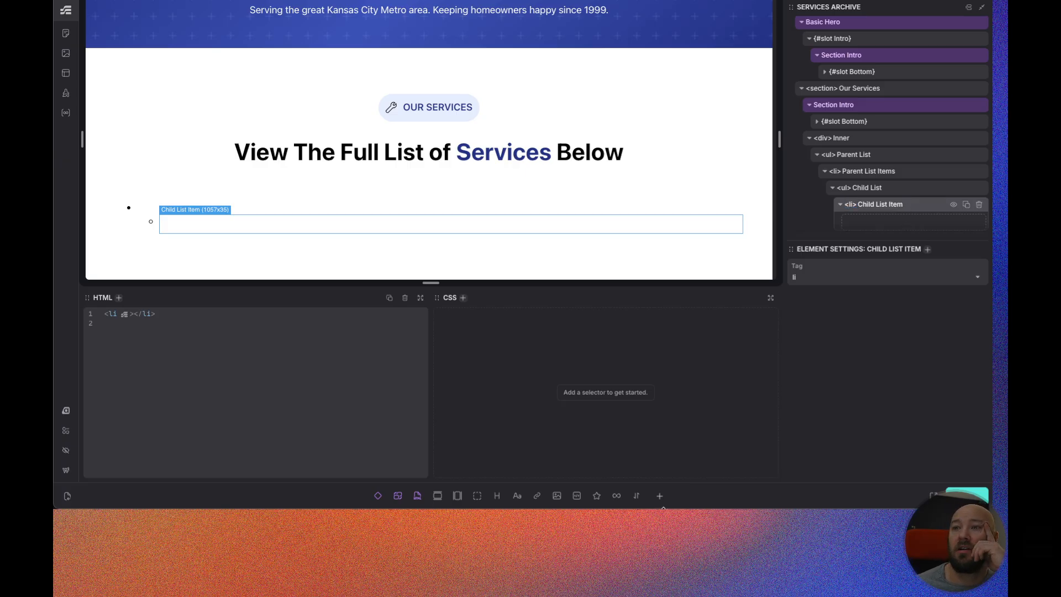
# Insert the Service Card component into Child List Item.
pyautogui.click(659, 495)
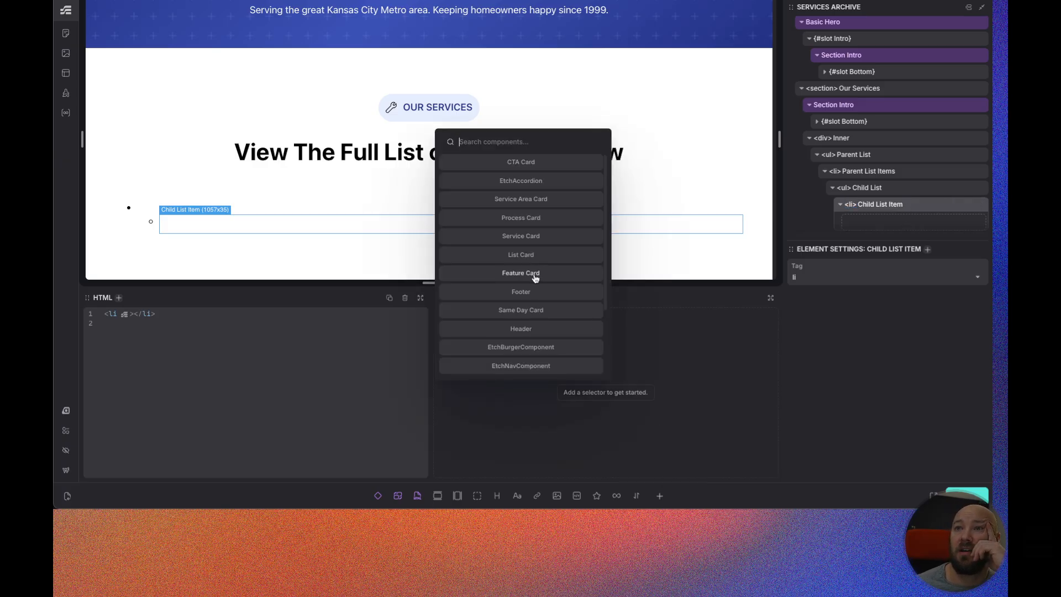
pyautogui.click(530, 235)
pyautogui.scroll(-3, 456, 185)
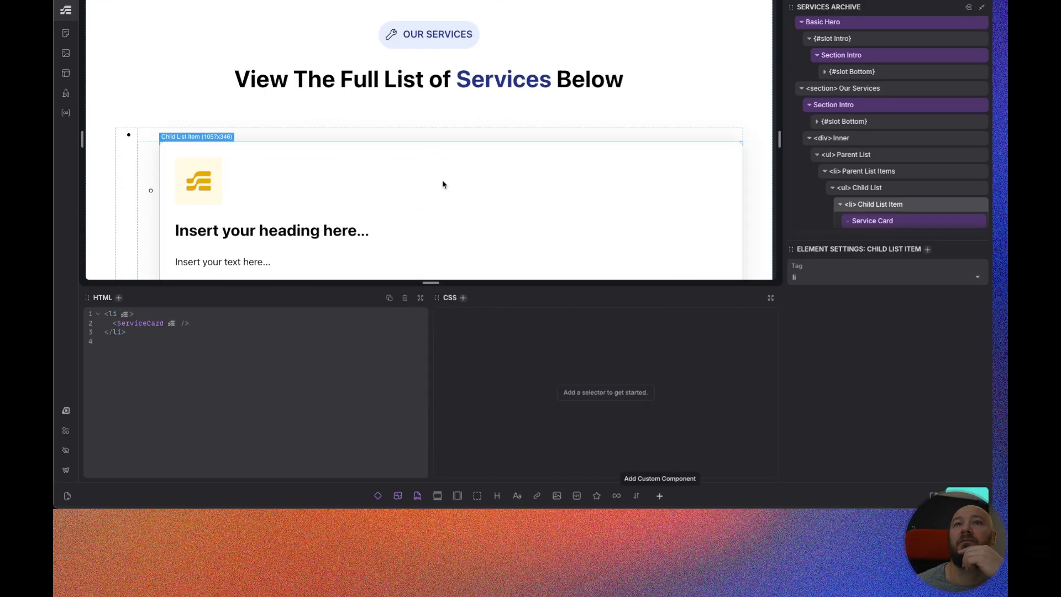
pyautogui.scroll(-1, 339, 161)
pyautogui.scroll(-10, 339, 162)
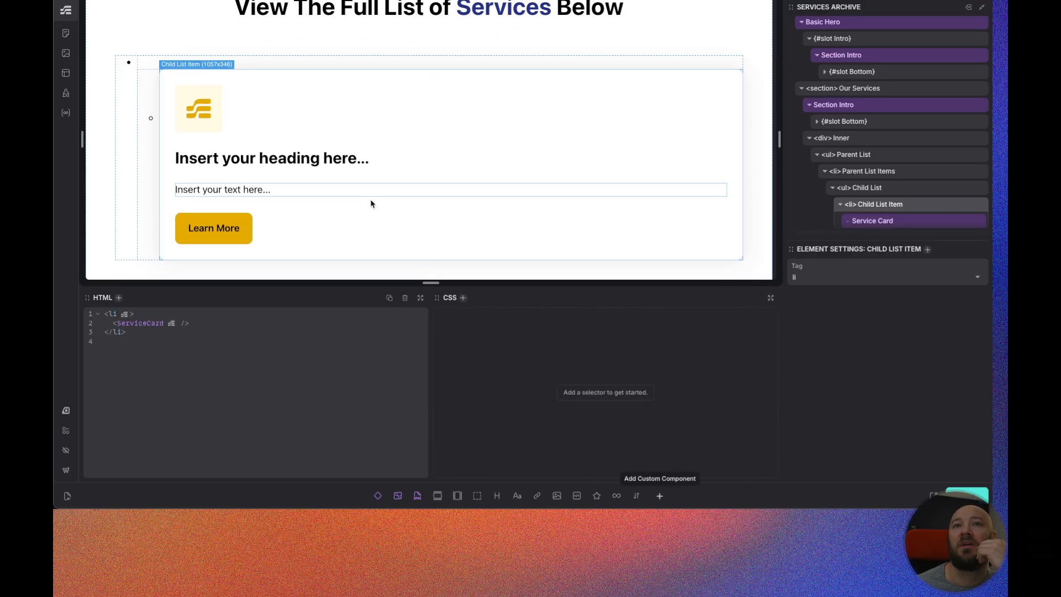
pyautogui.scroll(10, 429, 202)
pyautogui.scroll(1, 901, 188)
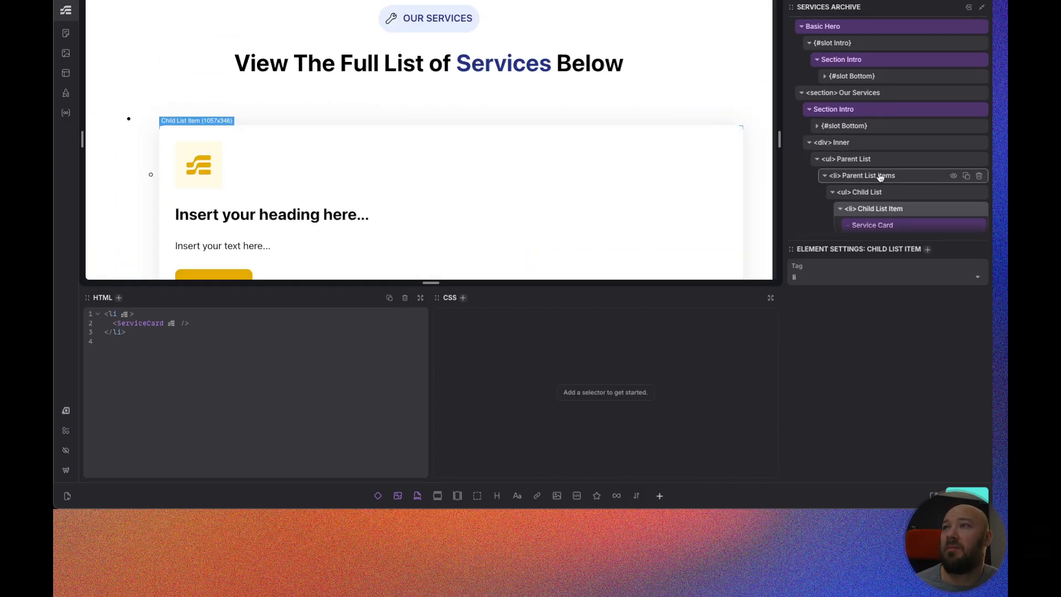
# Create BEM classes for the Our Services section and its nested elements.
pyautogui.scroll(2, 881, 166)
pyautogui.click(888, 104)
pyautogui.rightClick(888, 104)
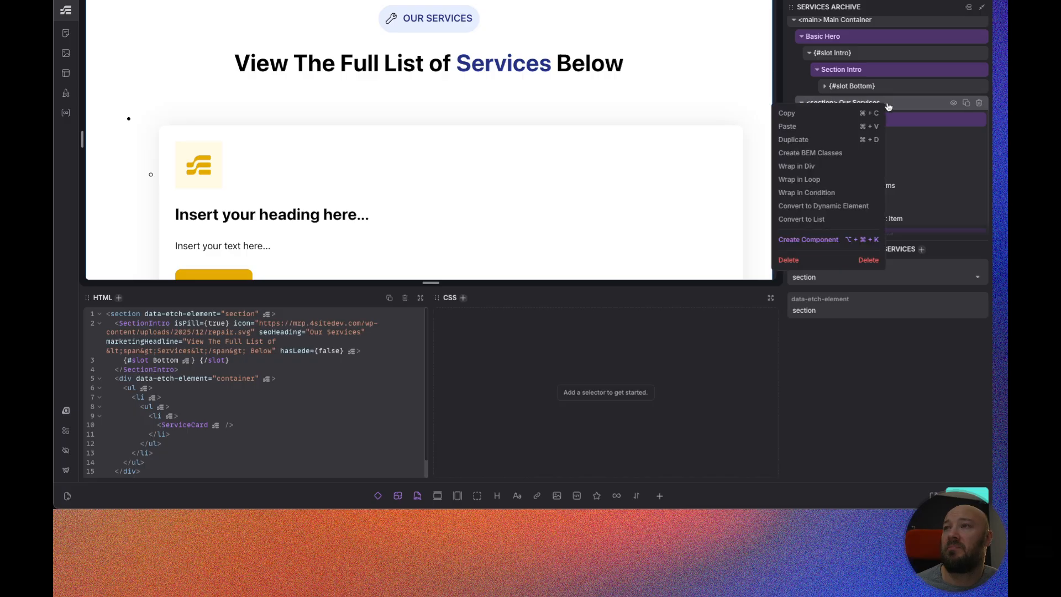
pyautogui.click(810, 153)
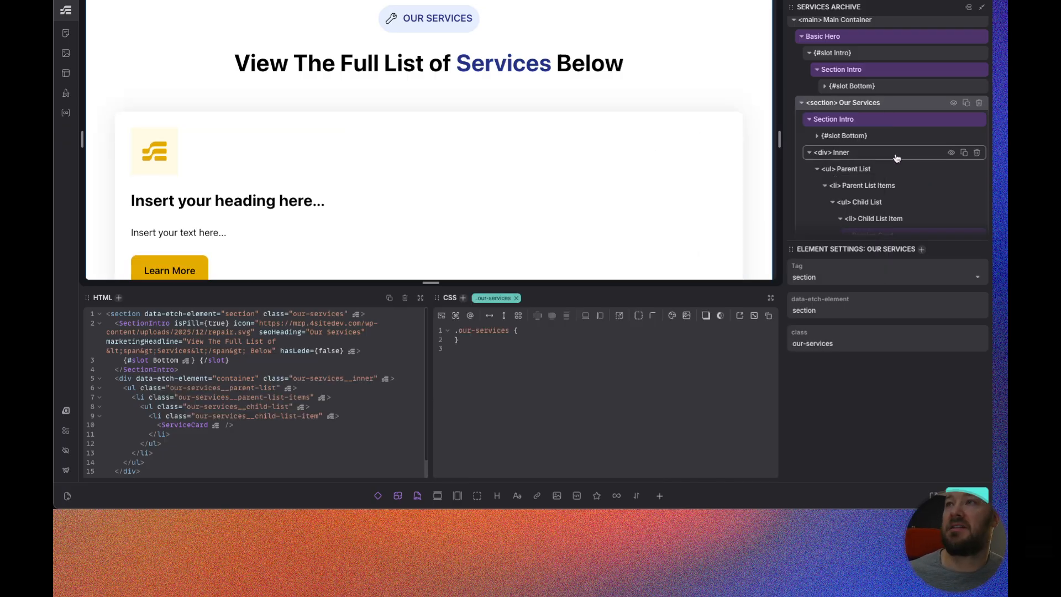
# Style Parent List as a flex column with the Container Gap between its items.
pyautogui.scroll(-1, 889, 158)
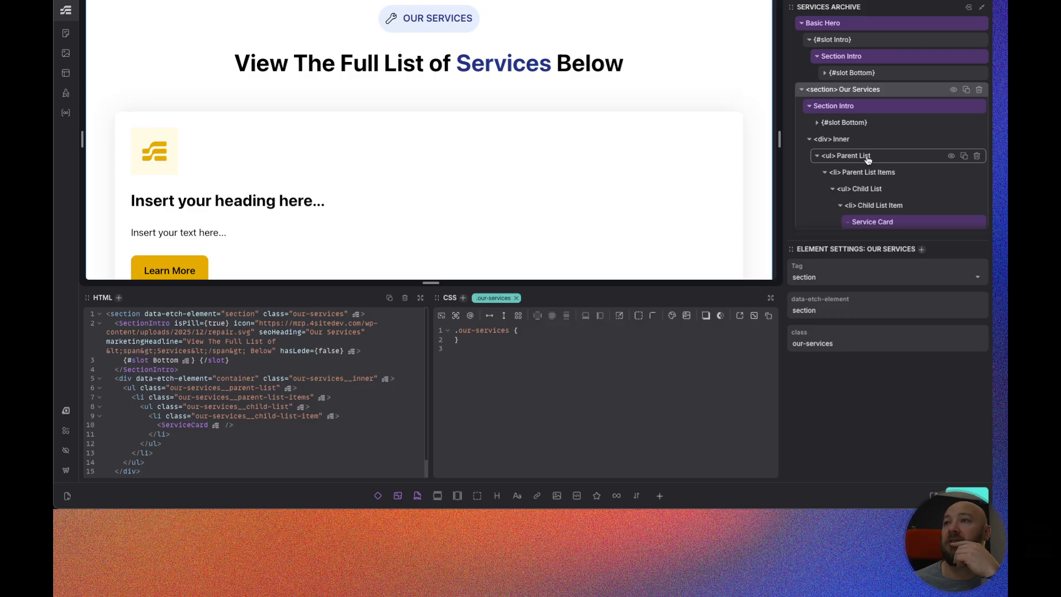
pyautogui.click(869, 160)
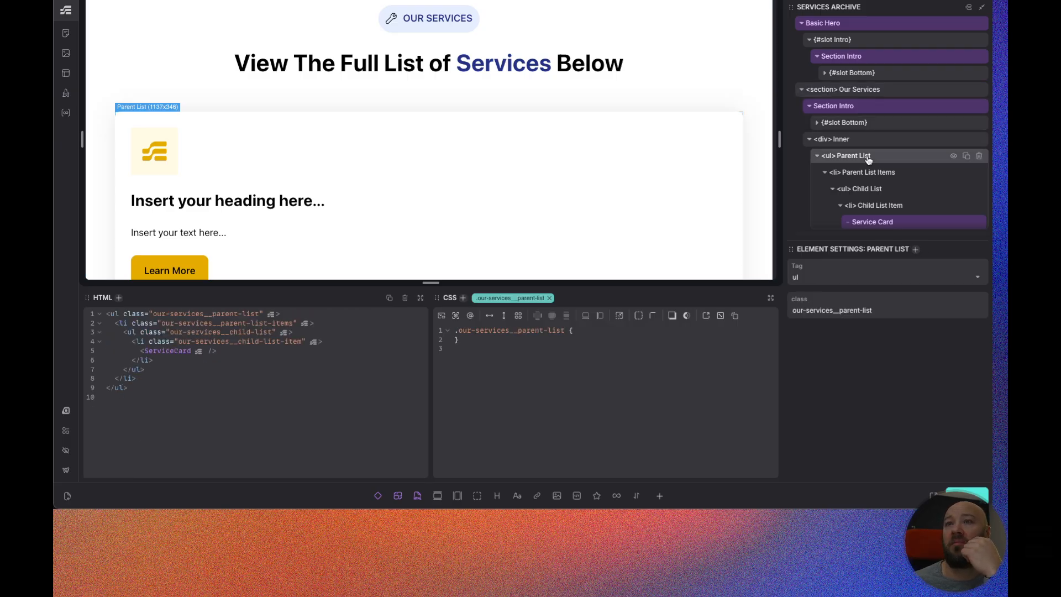
pyautogui.click(504, 319)
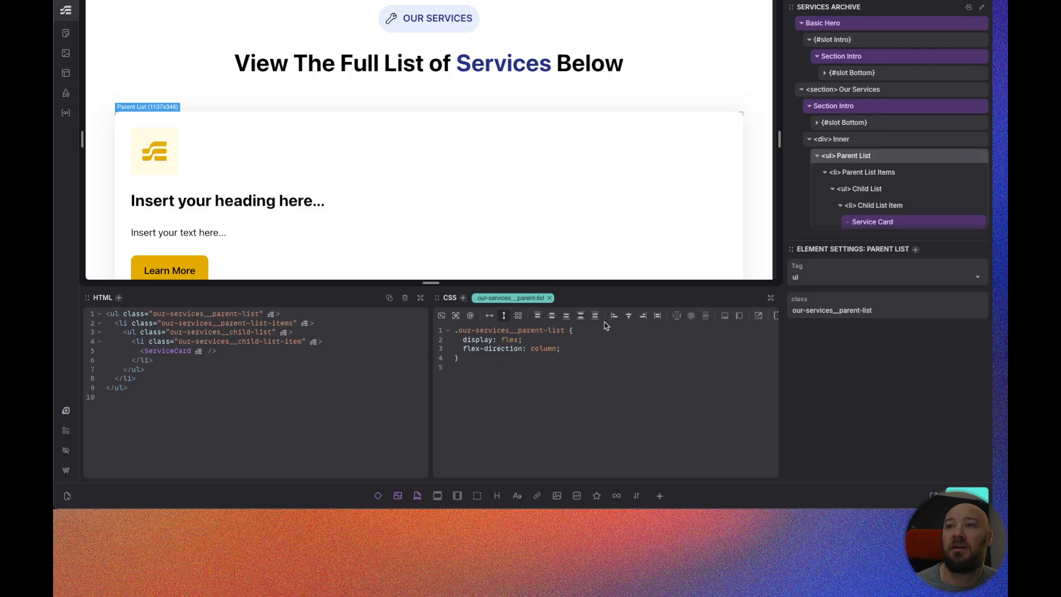
pyautogui.click(707, 321)
pyautogui.click(678, 389)
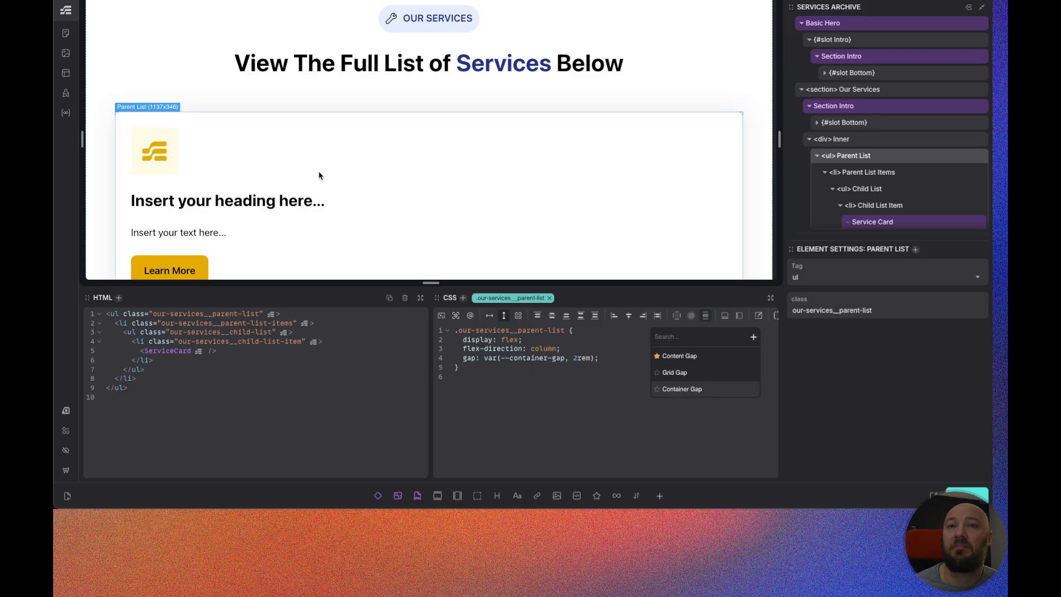
pyautogui.click(901, 159)
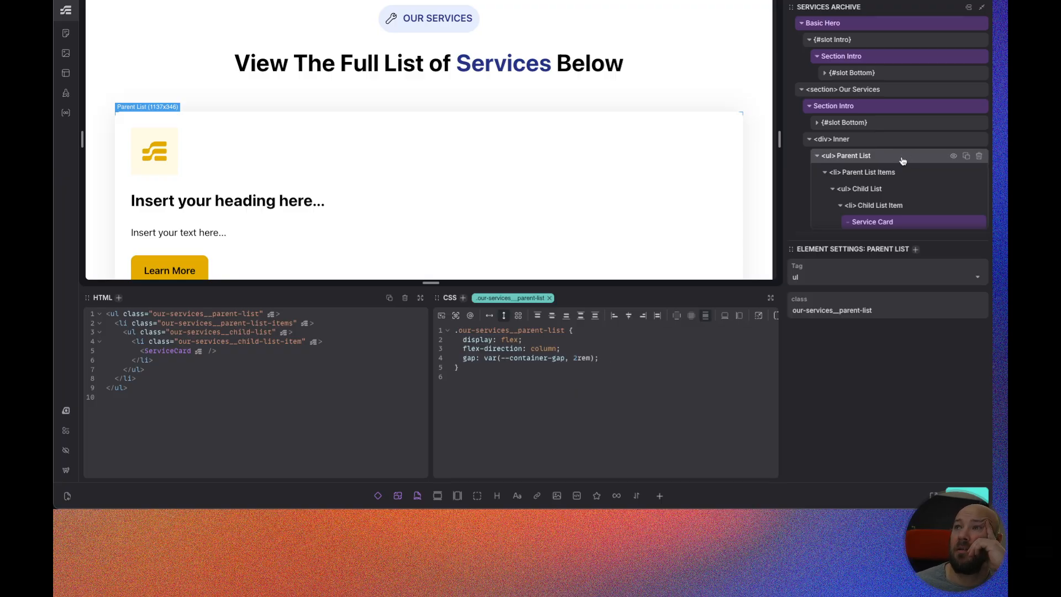
# Add a heading to Parent List Items, place it above Child List and change its tag to h3.
pyautogui.click(872, 172)
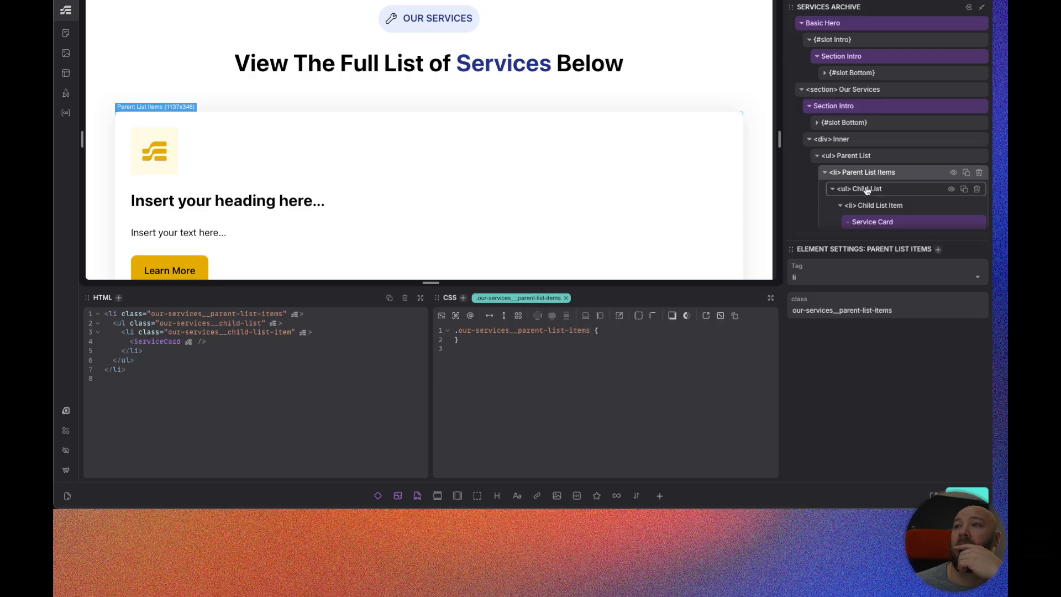
pyautogui.scroll(-2, 871, 176)
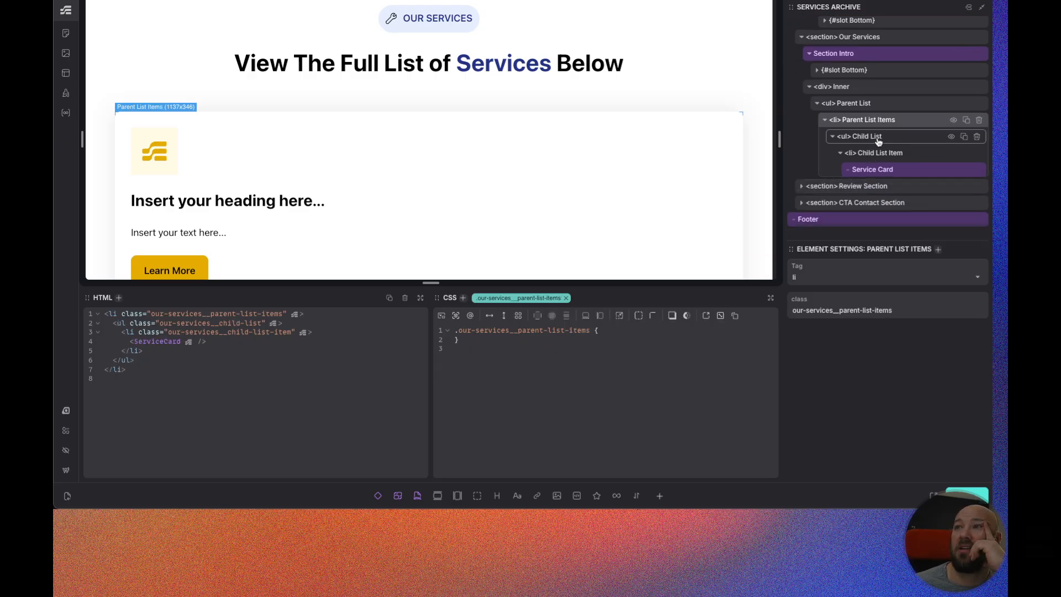
pyautogui.click(498, 496)
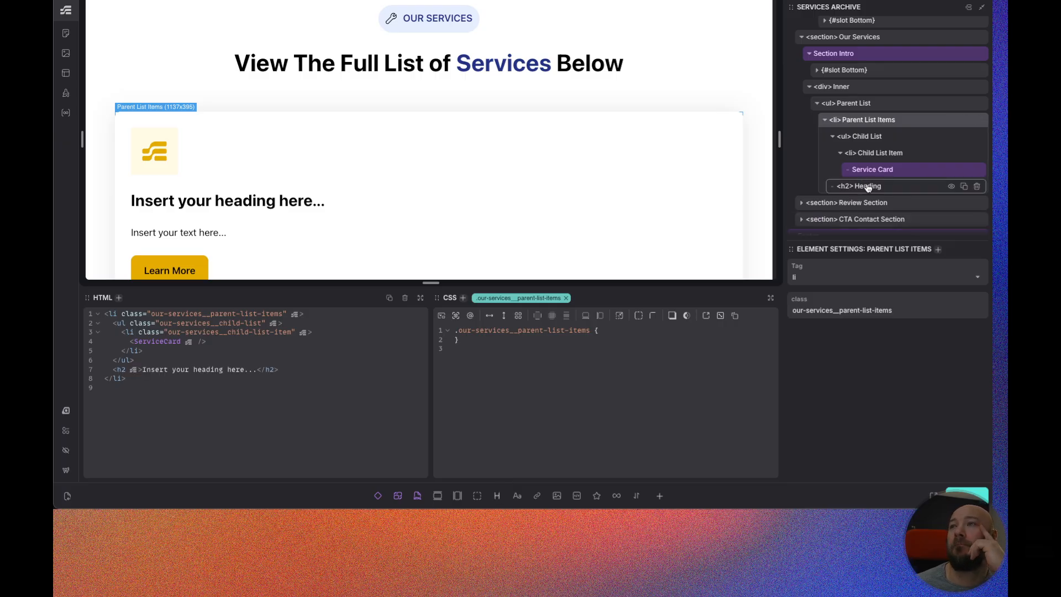
pyautogui.moveTo(872, 186); pyautogui.dragTo(882, 131)
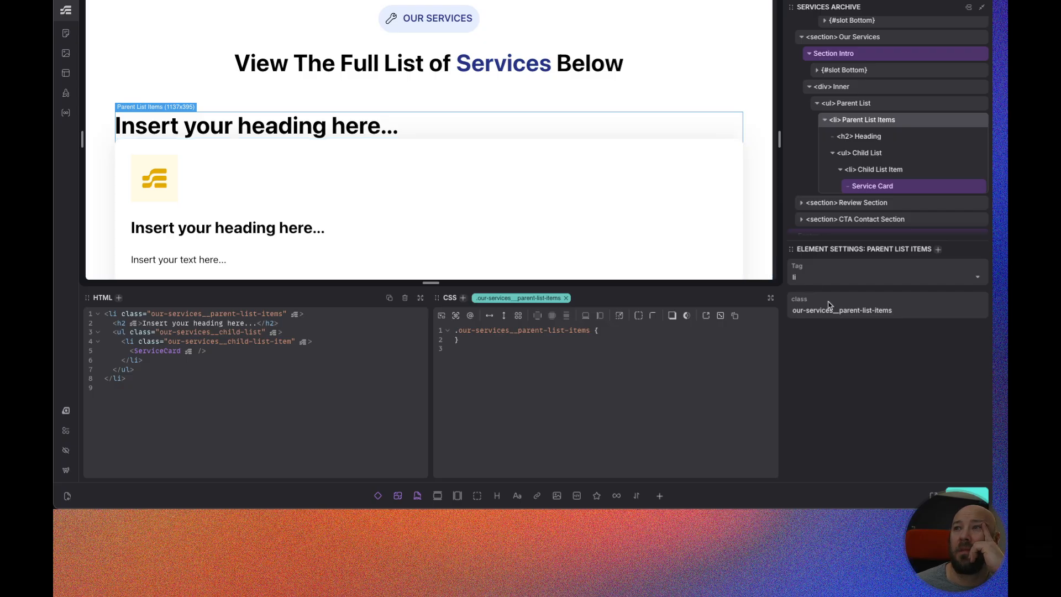
pyautogui.click(880, 135)
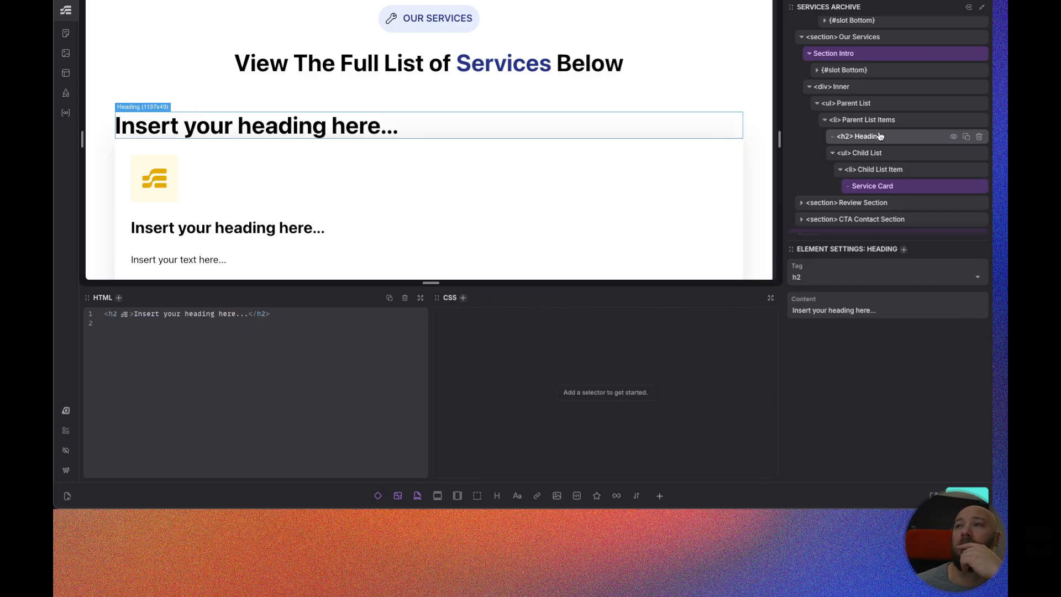
pyautogui.click(910, 277)
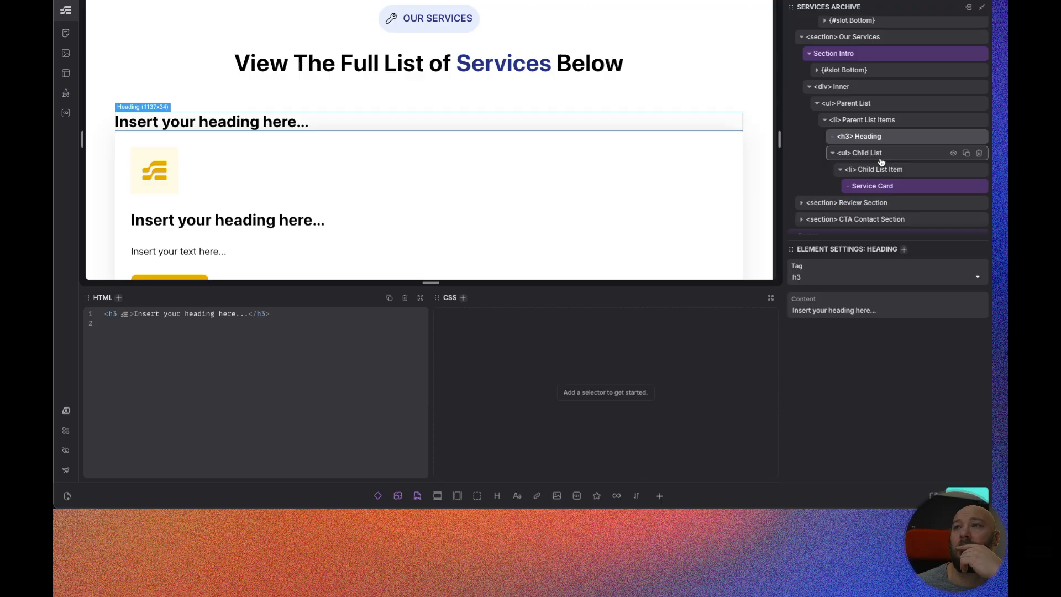
# Inspect the Fixture Installation card's heading markup on the live page to check which heading level the Service Card uses.
pyautogui.click(881, 187)
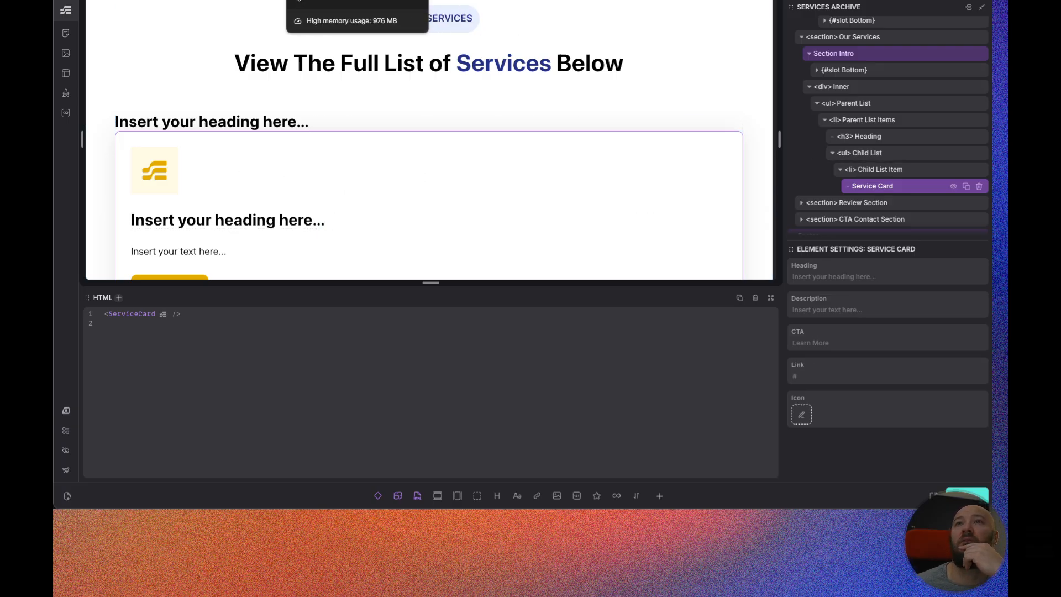
pyautogui.click(387, 1)
pyautogui.rightClick(235, 364)
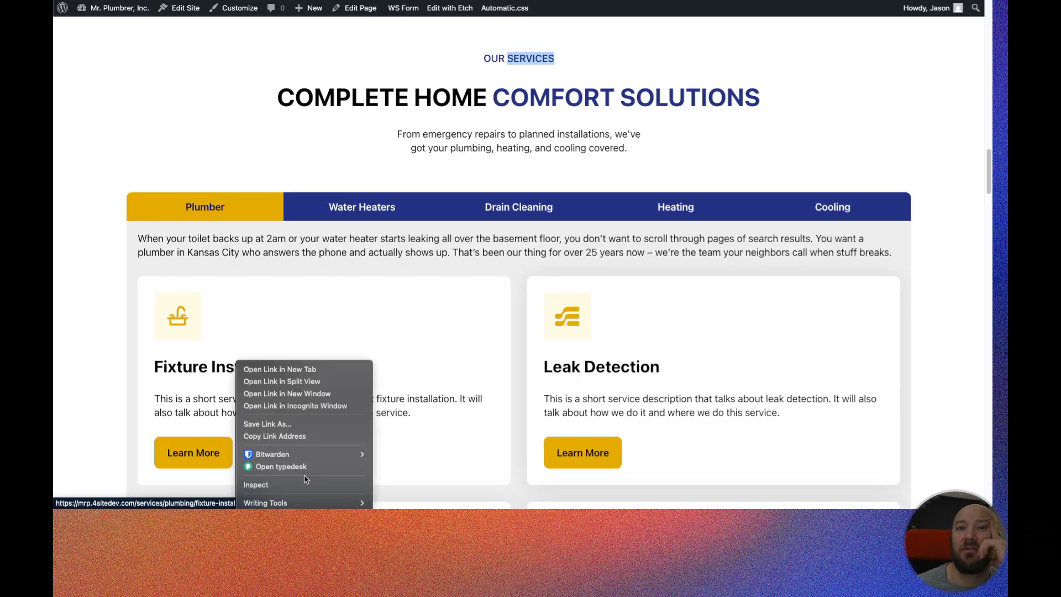
pyautogui.click(305, 479)
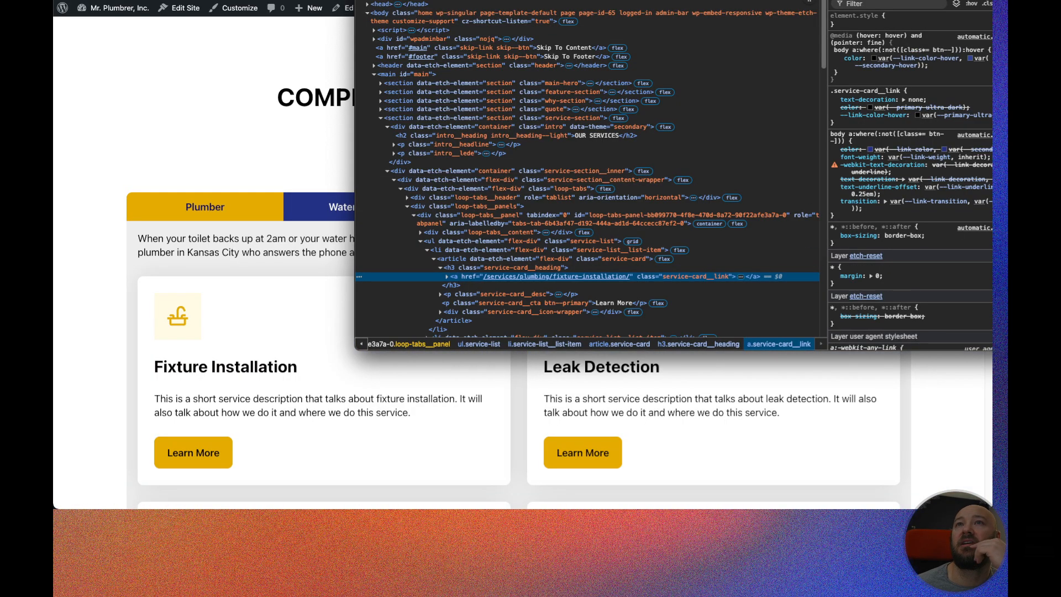
pyautogui.press('super+w')
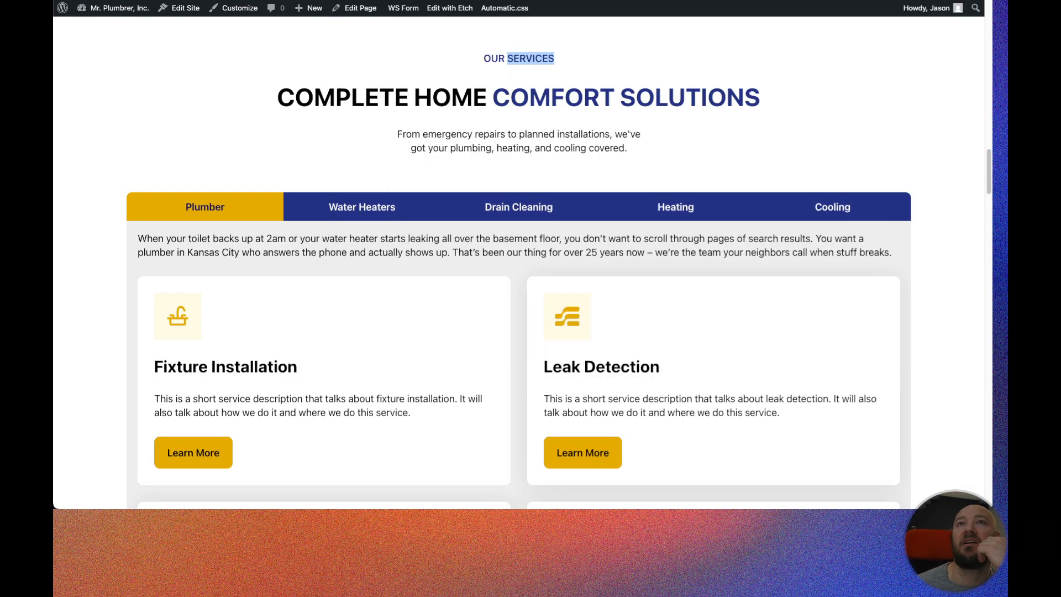
pyautogui.hotkey('ctrl', 'Tab')
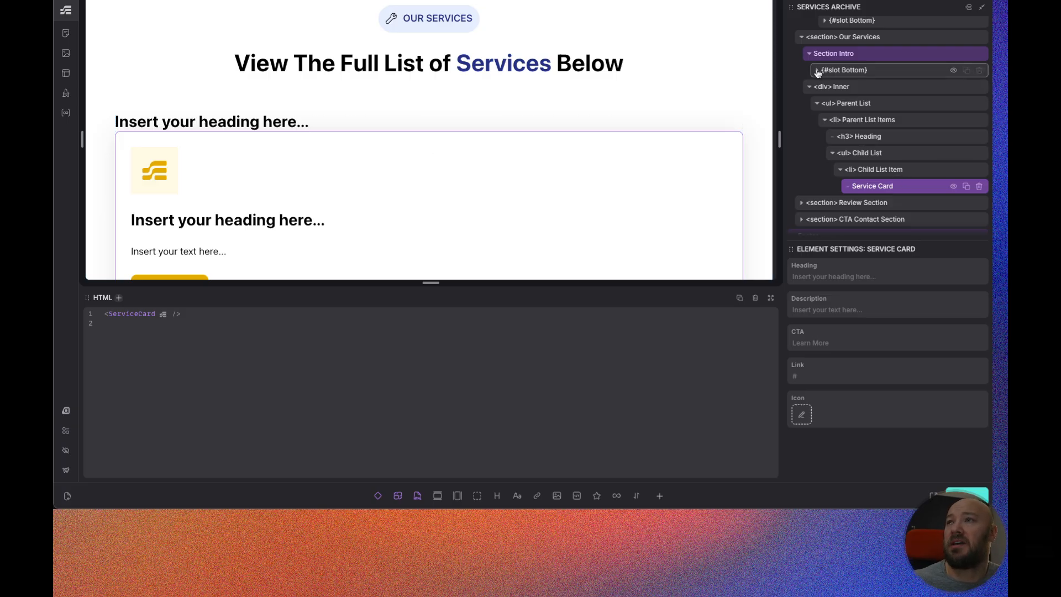
# Wrap Parent List Items in a loop and set the loop's query to Services.
pyautogui.click(880, 138)
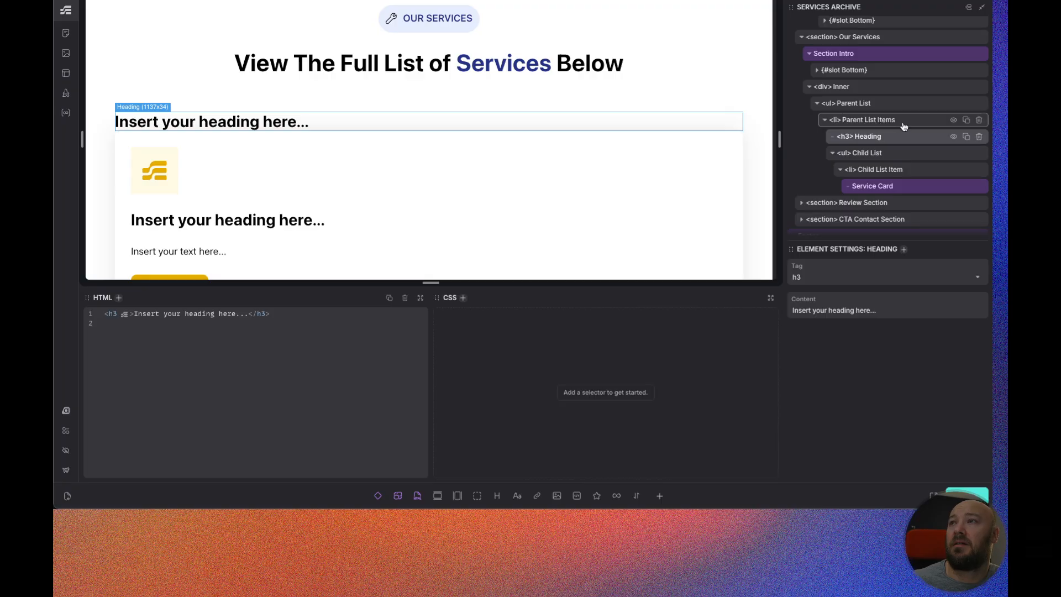
pyautogui.click(903, 127)
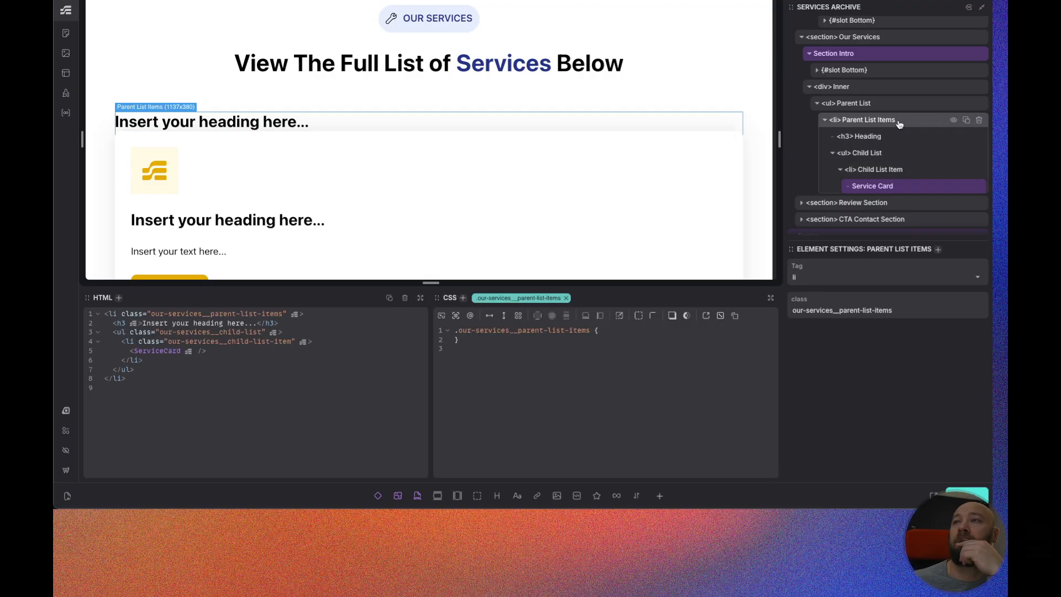
pyautogui.rightClick(897, 127)
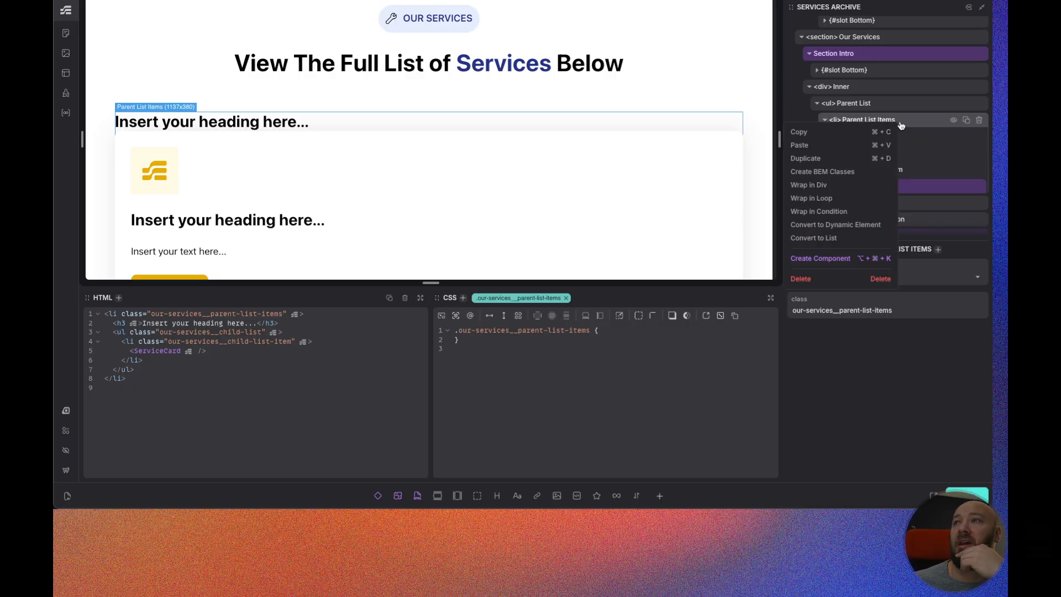
pyautogui.click(812, 197)
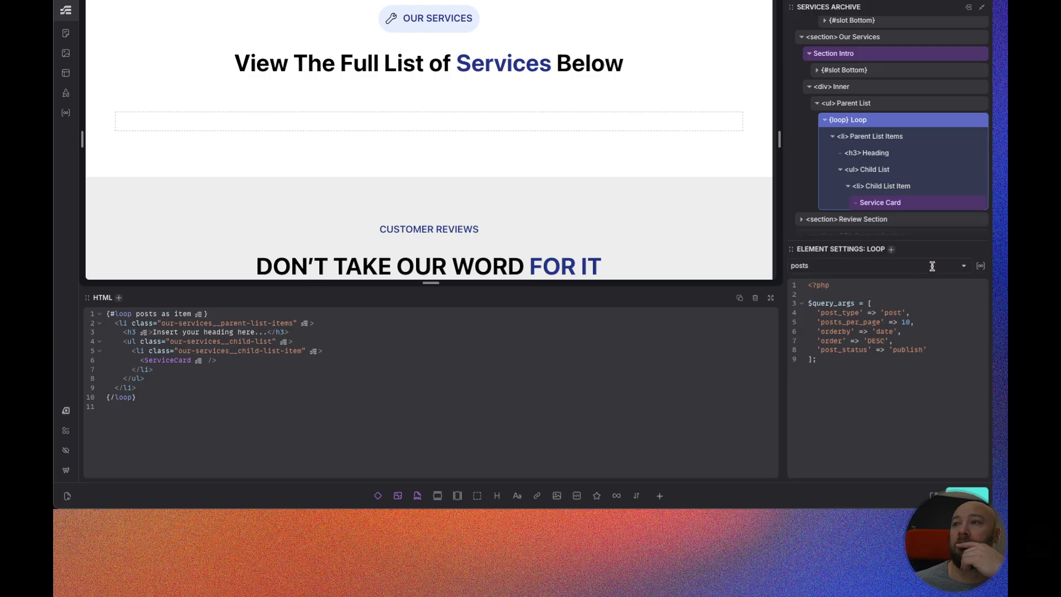
pyautogui.click(946, 266)
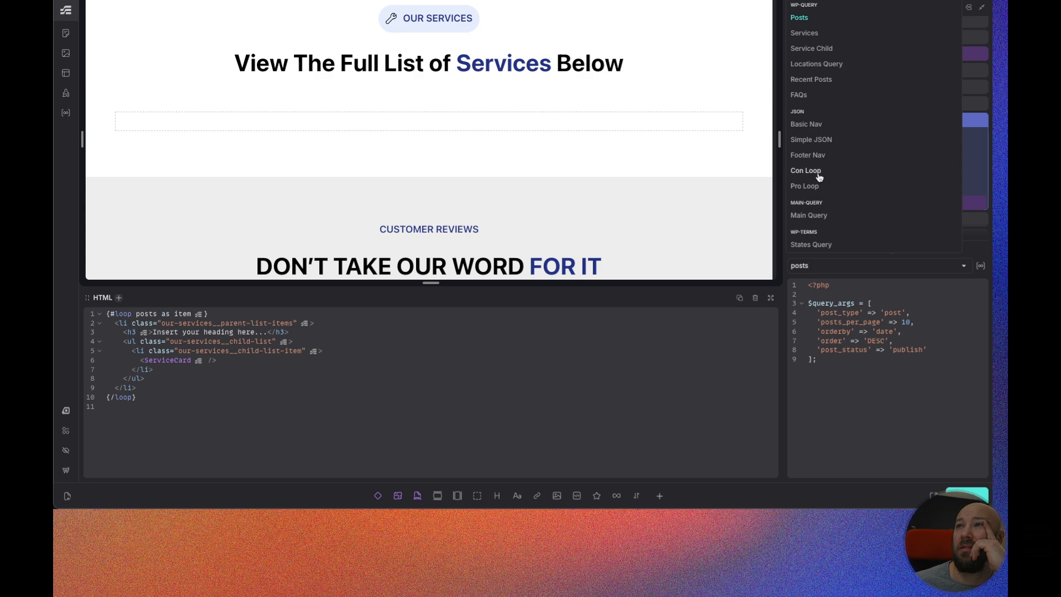
pyautogui.click(804, 33)
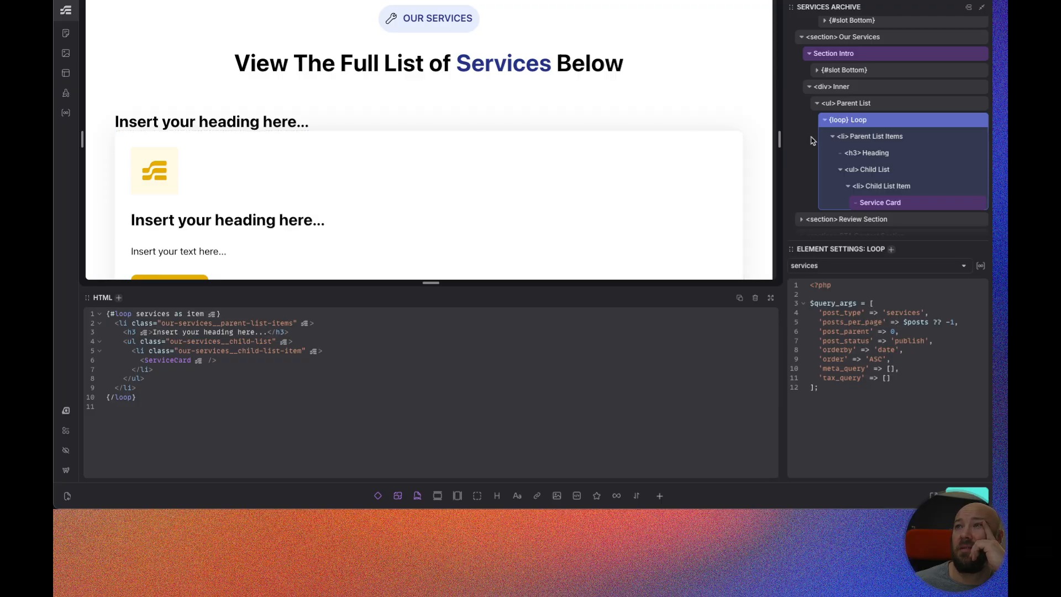
# Replace the h3 heading's content in Parent List Items with the dynamic value {item.title}.
pyautogui.click(882, 152)
pyautogui.tripleClick(828, 311)
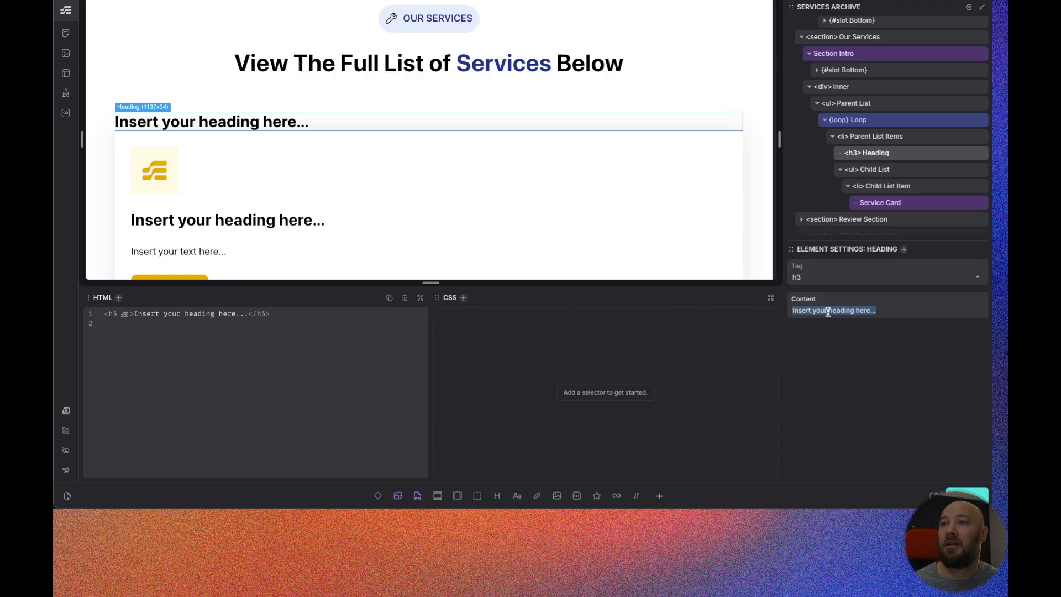
pyautogui.write('{}')
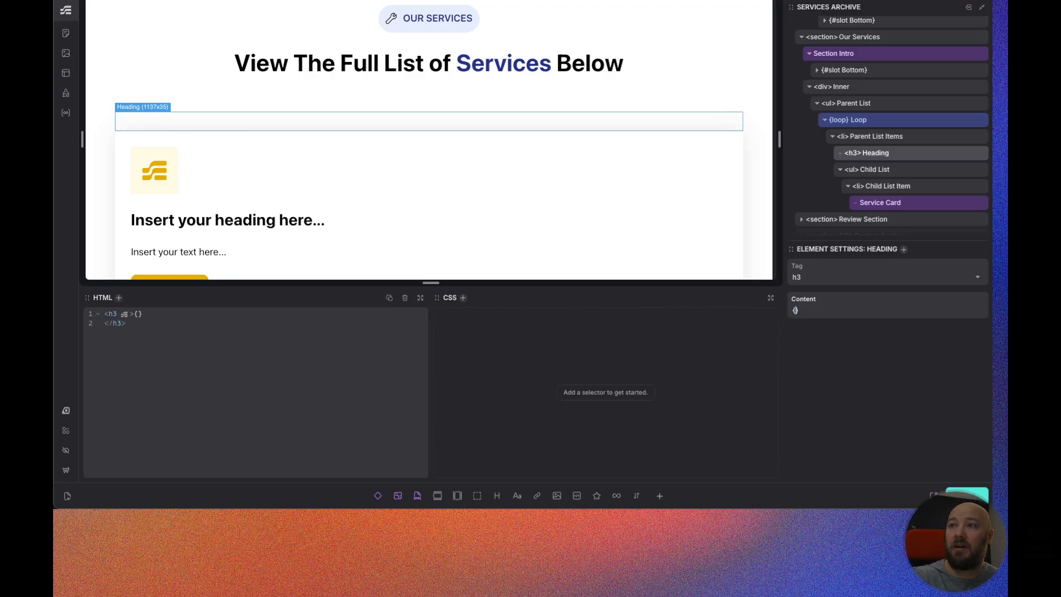
pyautogui.write('ite')
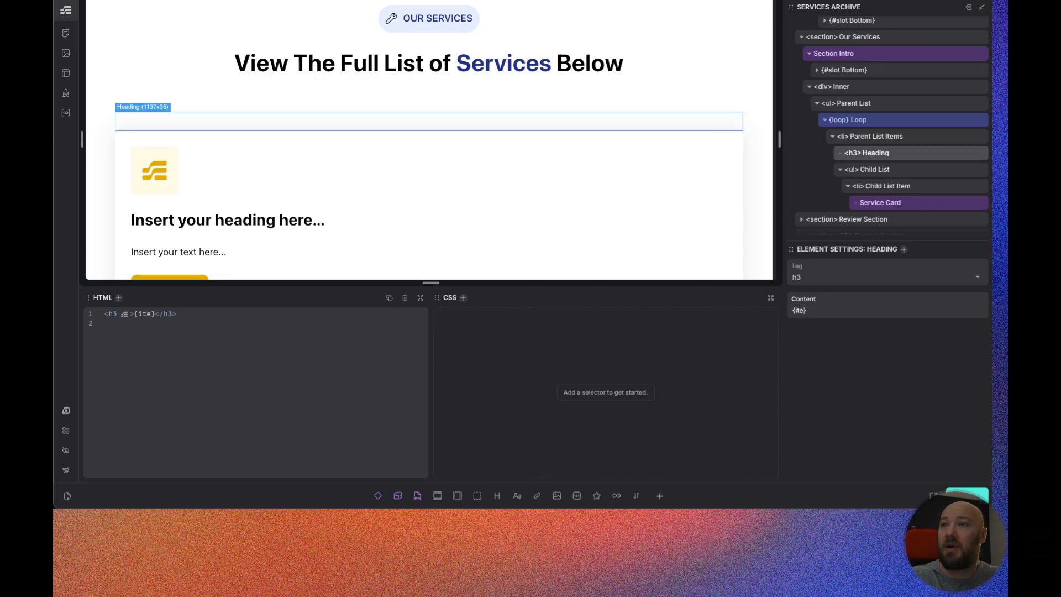
pyautogui.write('m')
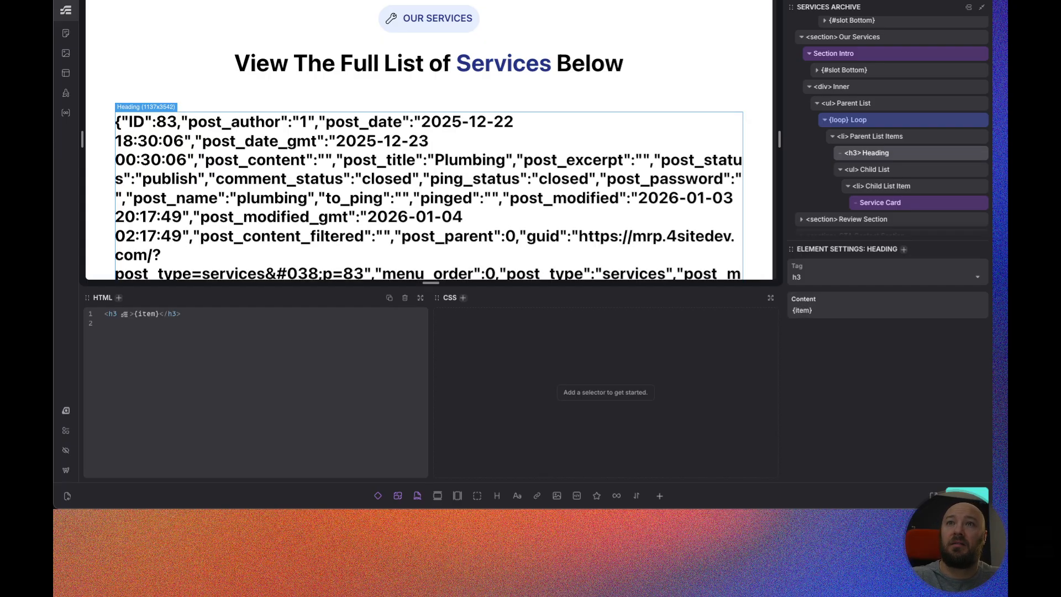
pyautogui.write('title;')
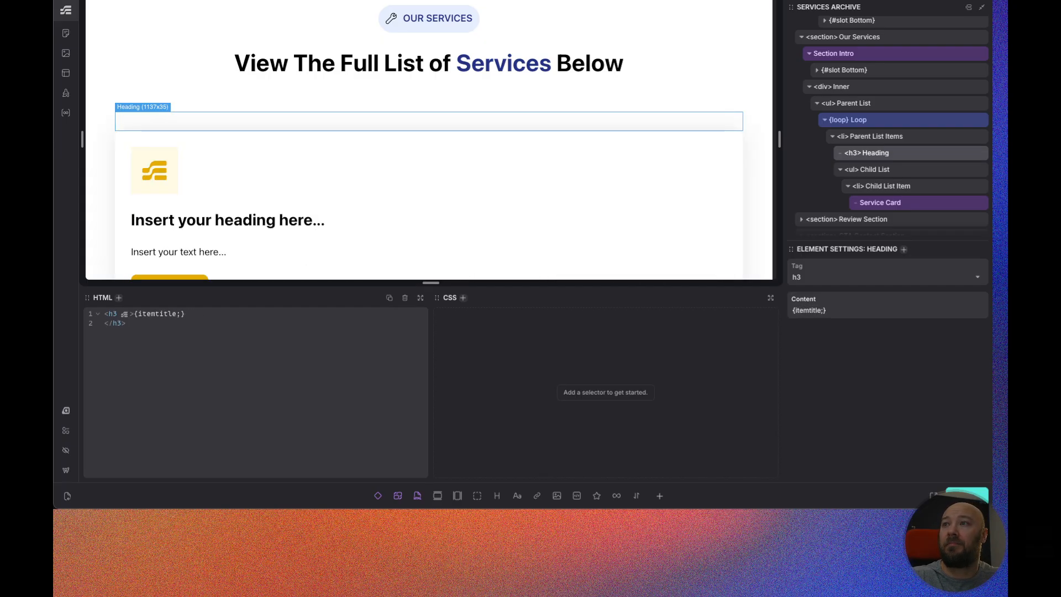
pyautogui.press('BackSpace')
pyautogui.press('BackSpace')
pyautogui.press('BackSpace')
pyautogui.press('BackSpace')
pyautogui.press('BackSpace')
pyautogui.press('BackSpace')
pyautogui.write('.title')
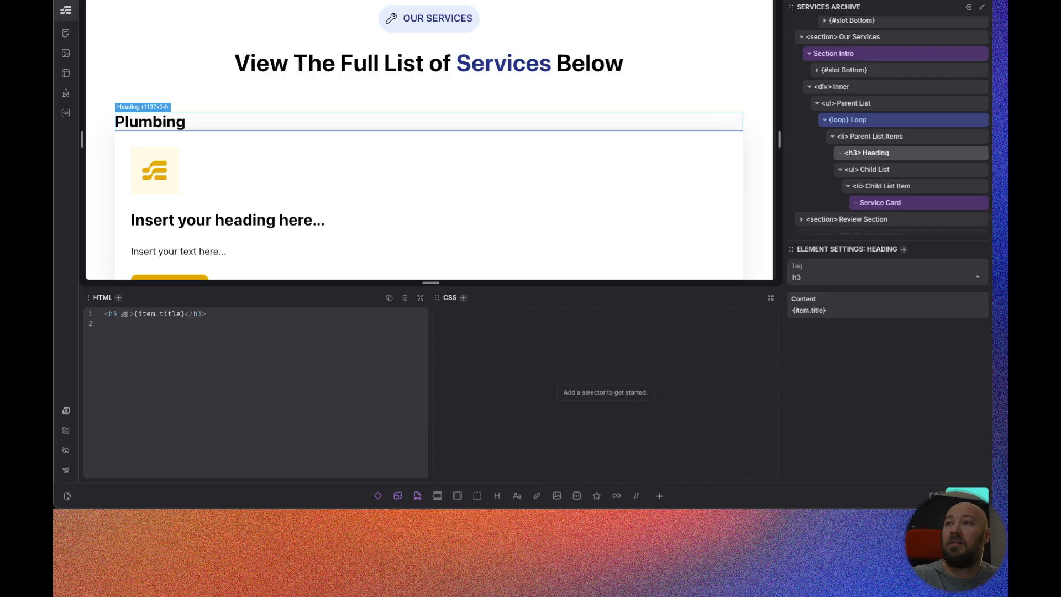
# Style Parent List Items as a flex column with the Content Gap between the heading and the child list.
pyautogui.scroll(-5, 387, 148)
pyautogui.scroll(-5, 279, 185)
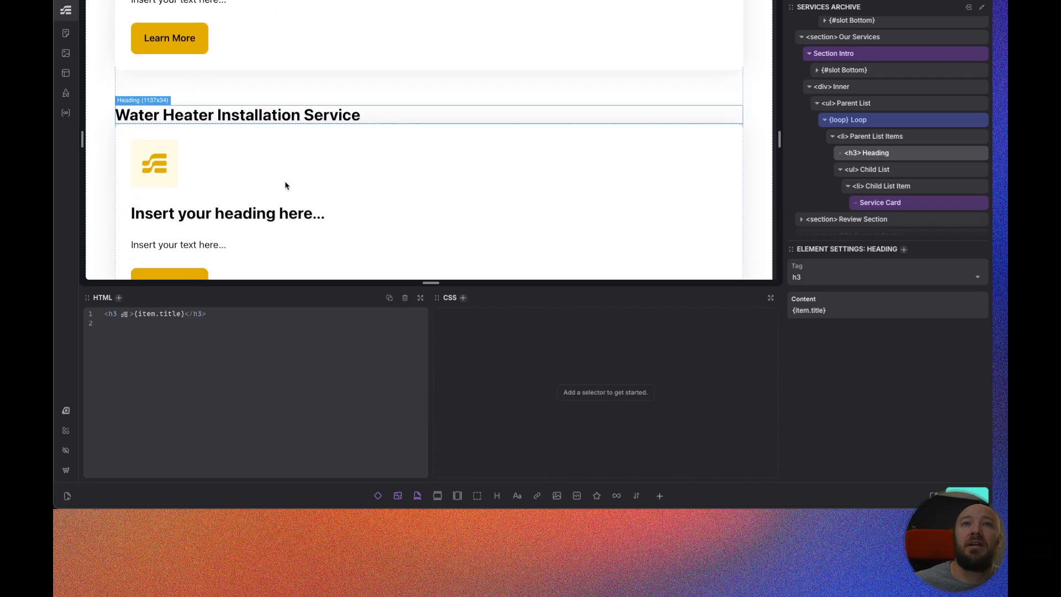
pyautogui.scroll(-5, 285, 182)
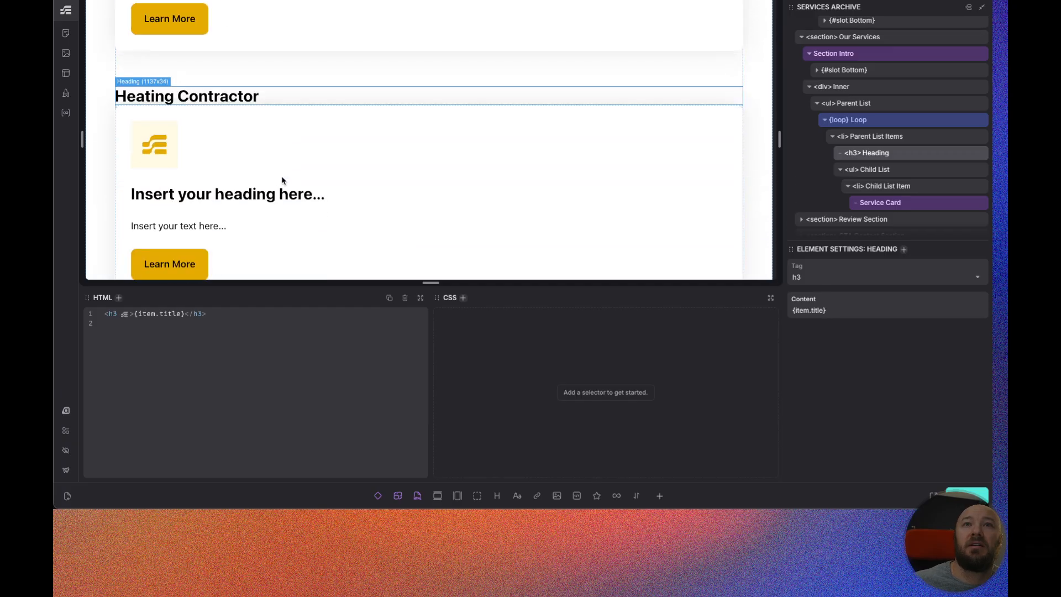
pyautogui.scroll(-5, 276, 175)
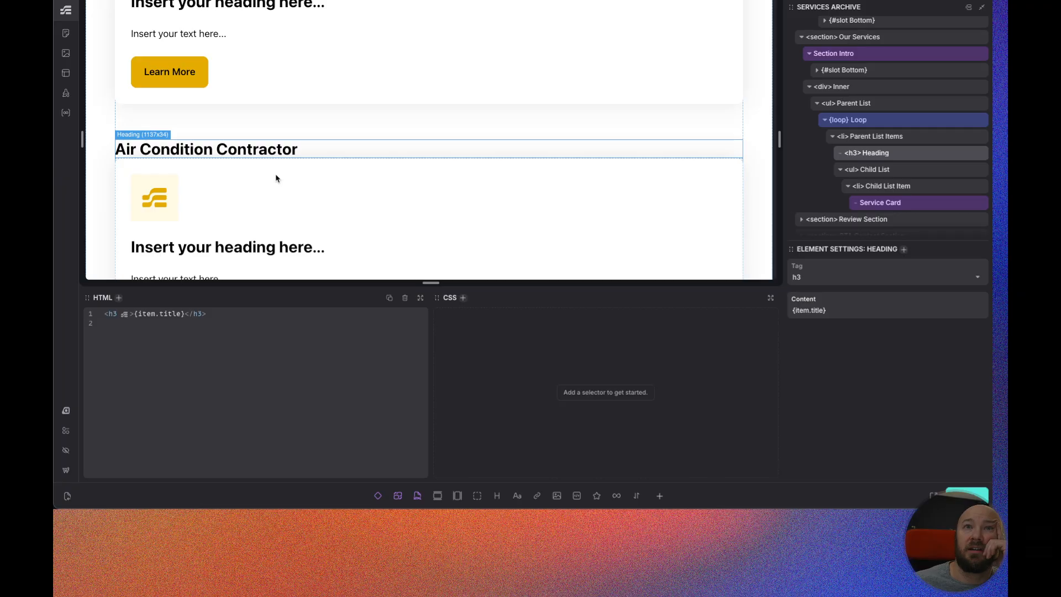
pyautogui.scroll(15, 280, 181)
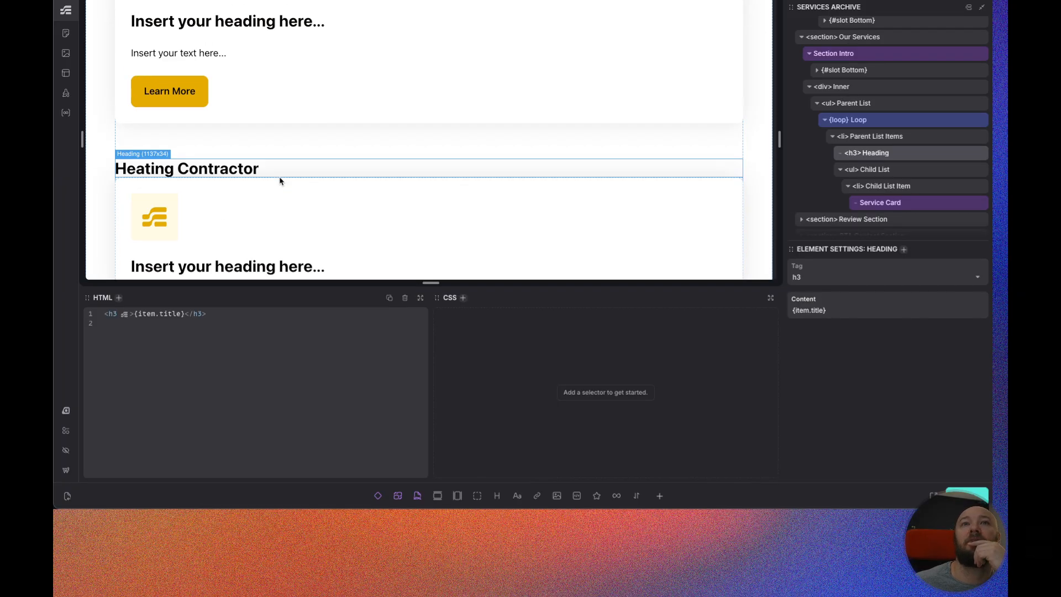
pyautogui.scroll(-3, 280, 177)
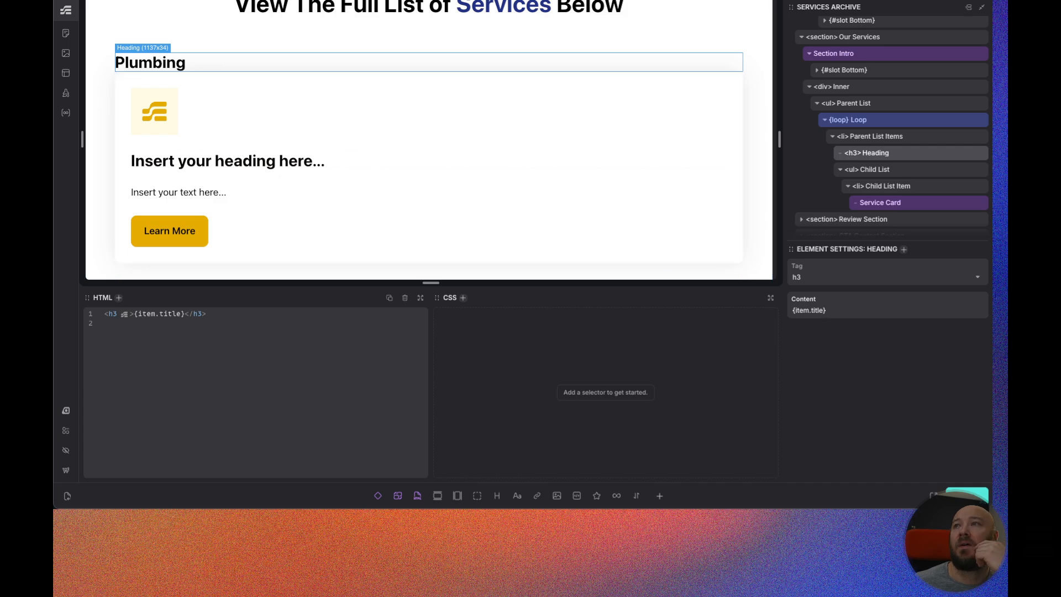
pyautogui.click(888, 138)
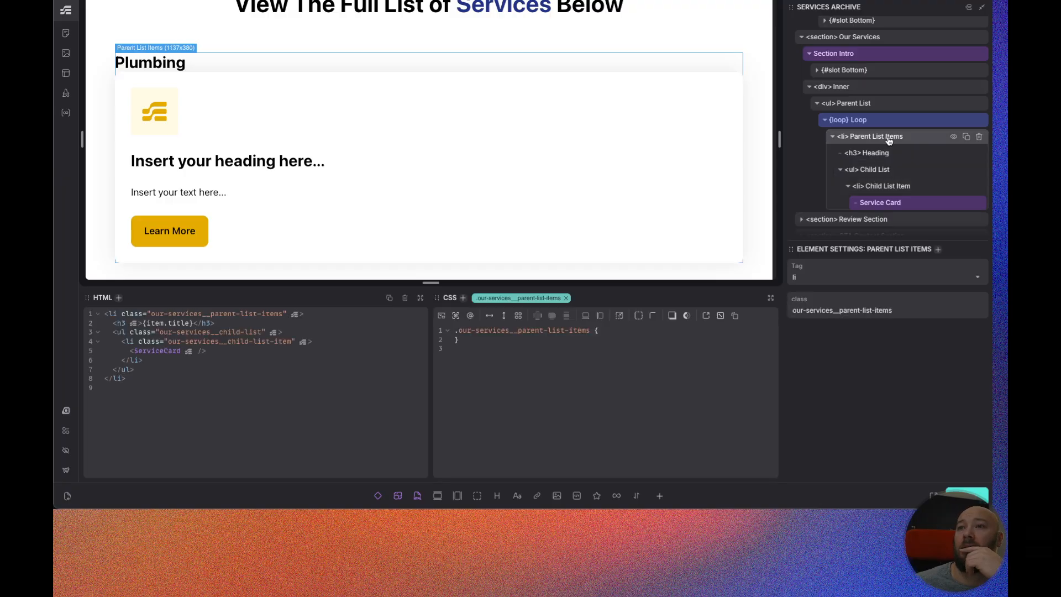
pyautogui.click(504, 316)
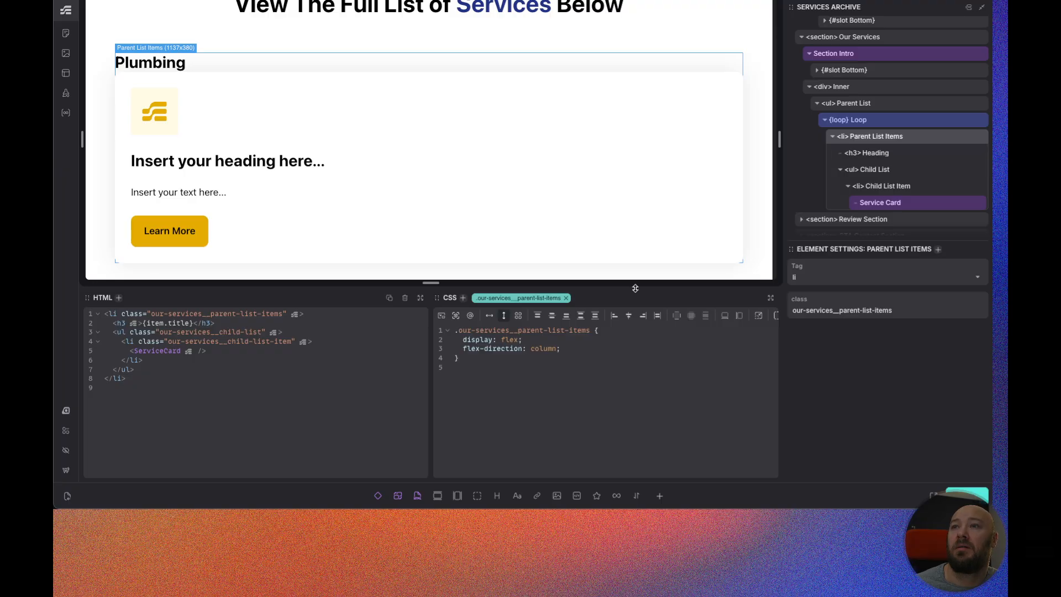
pyautogui.click(706, 317)
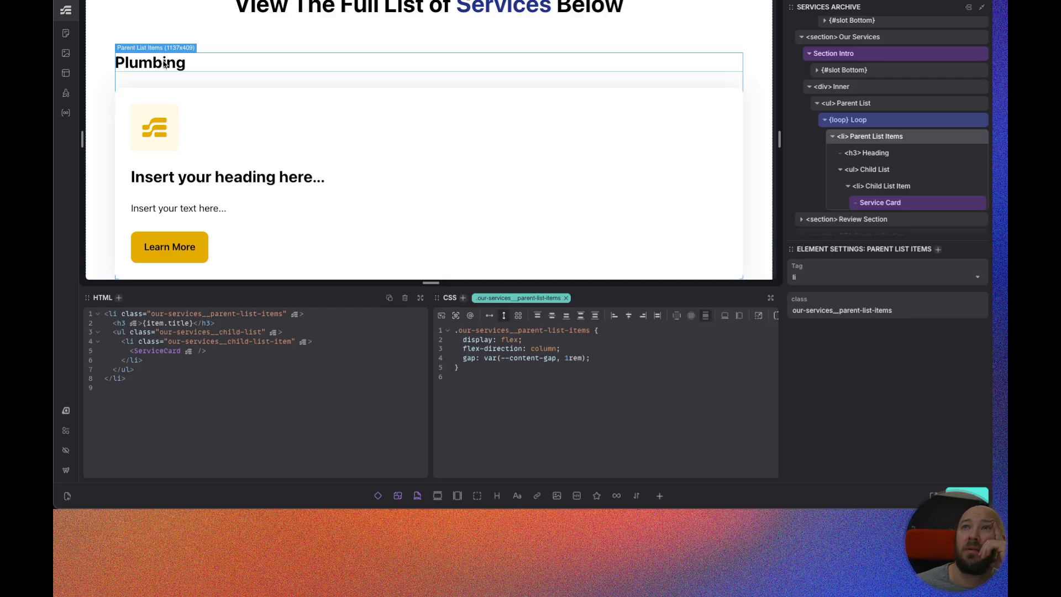
pyautogui.scroll(4, 165, 63)
pyautogui.scroll(-2, 165, 66)
pyautogui.scroll(-2, 168, 77)
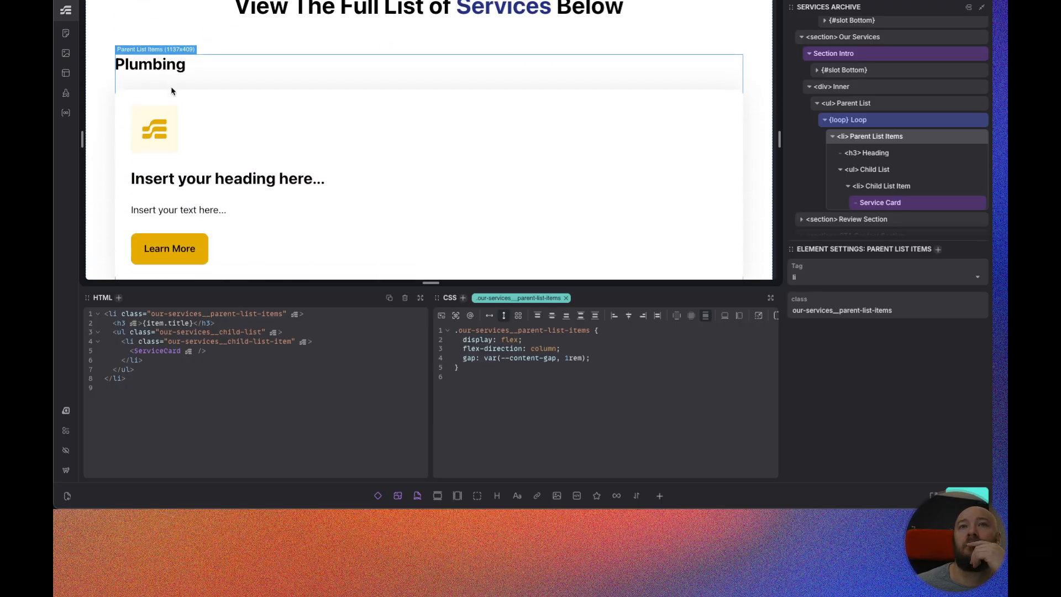
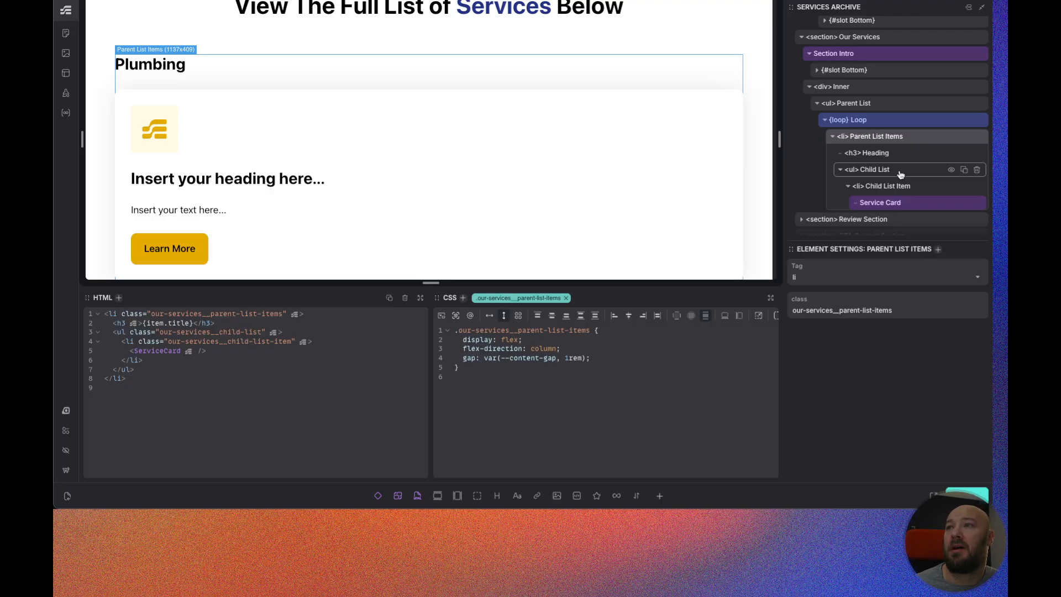
# Wrap Child List Item in a loop and set the loop's query to Service Child.
pyautogui.click(897, 190)
pyautogui.rightClick(897, 190)
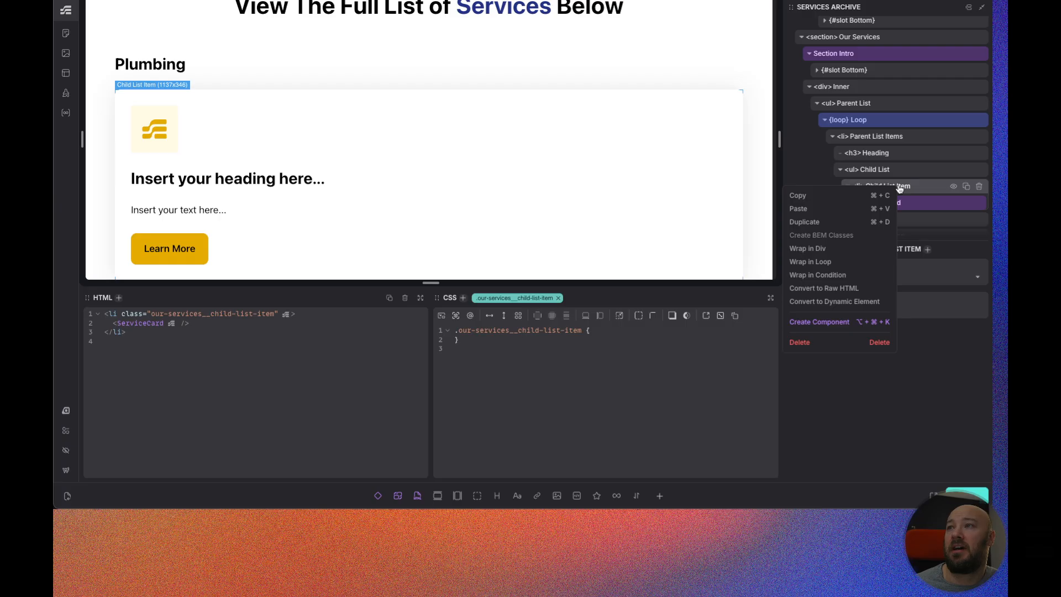
pyautogui.click(810, 263)
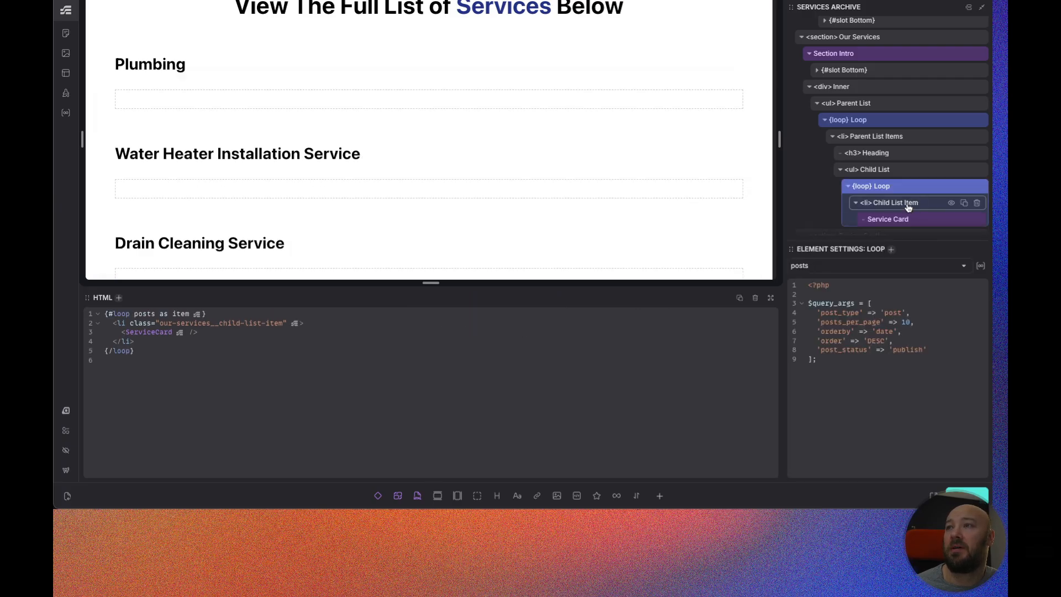
pyautogui.click(883, 265)
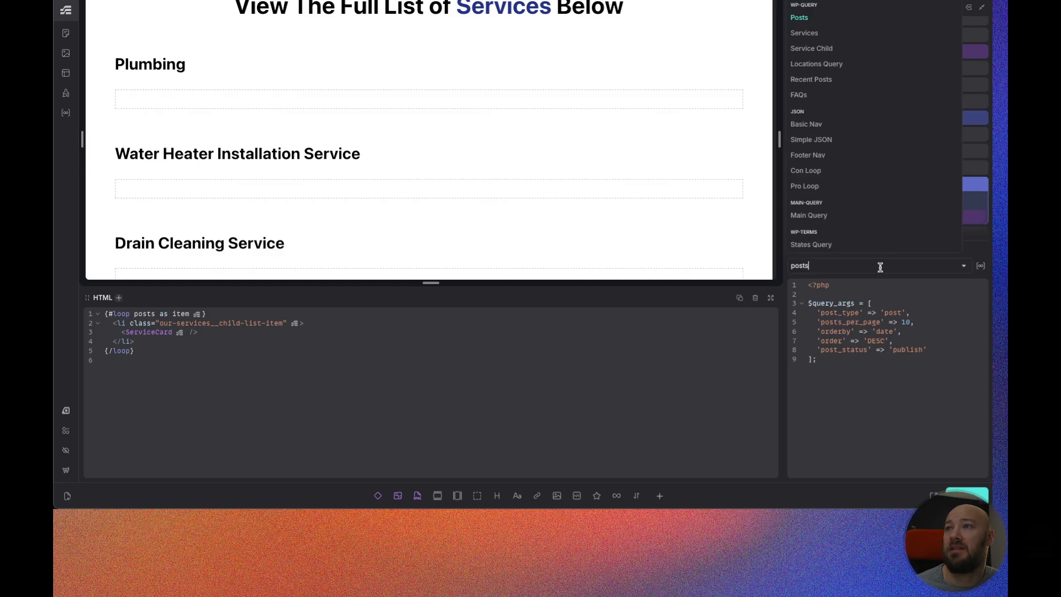
pyautogui.click(820, 50)
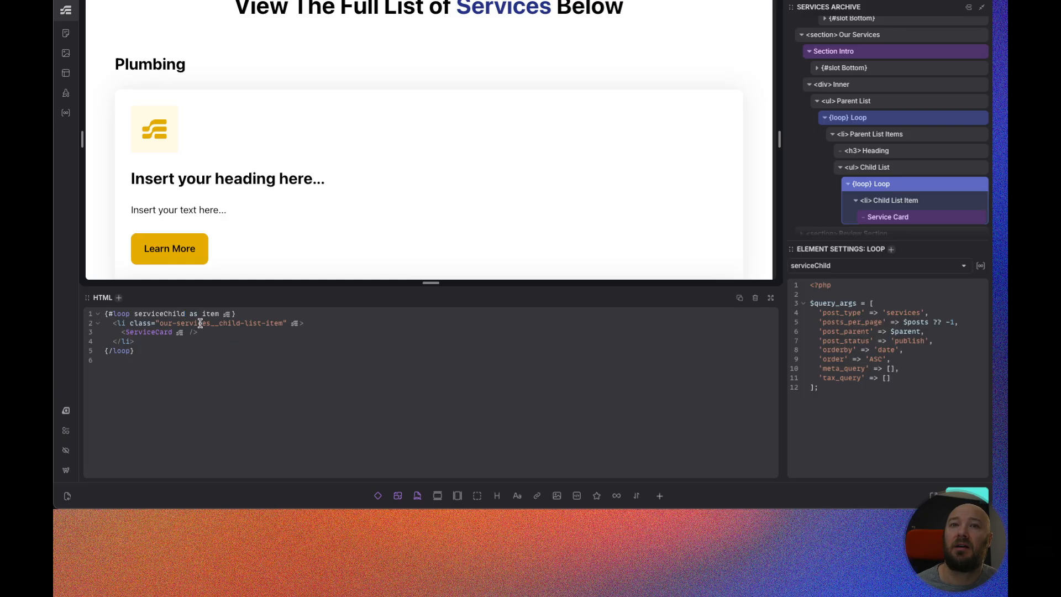
# Pass the argument $parent: item.id to the serviceChild loop and change its item variable to child.
pyautogui.write('()')
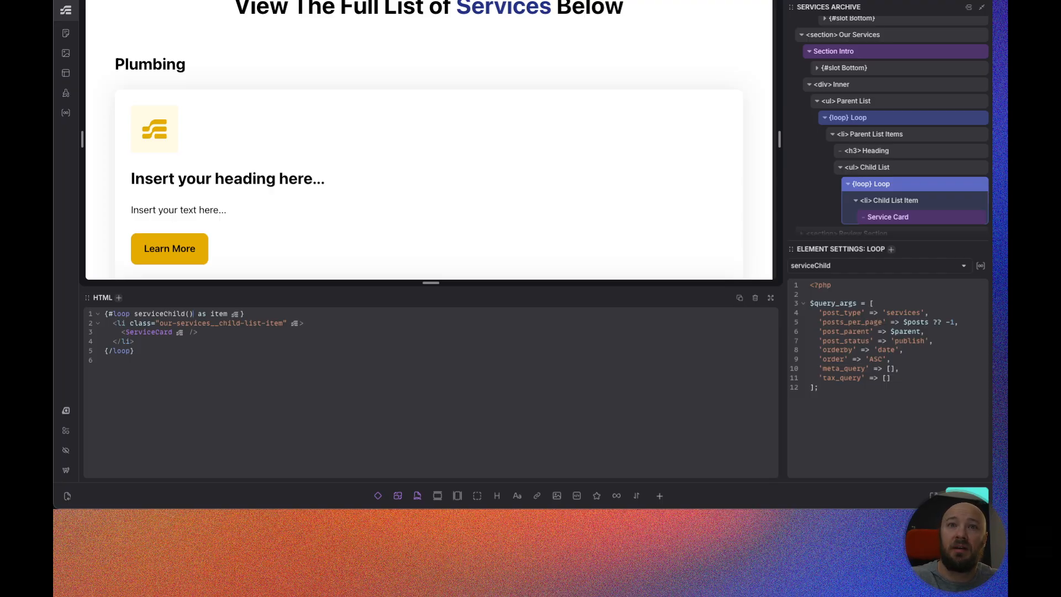
pyautogui.write('$parent')
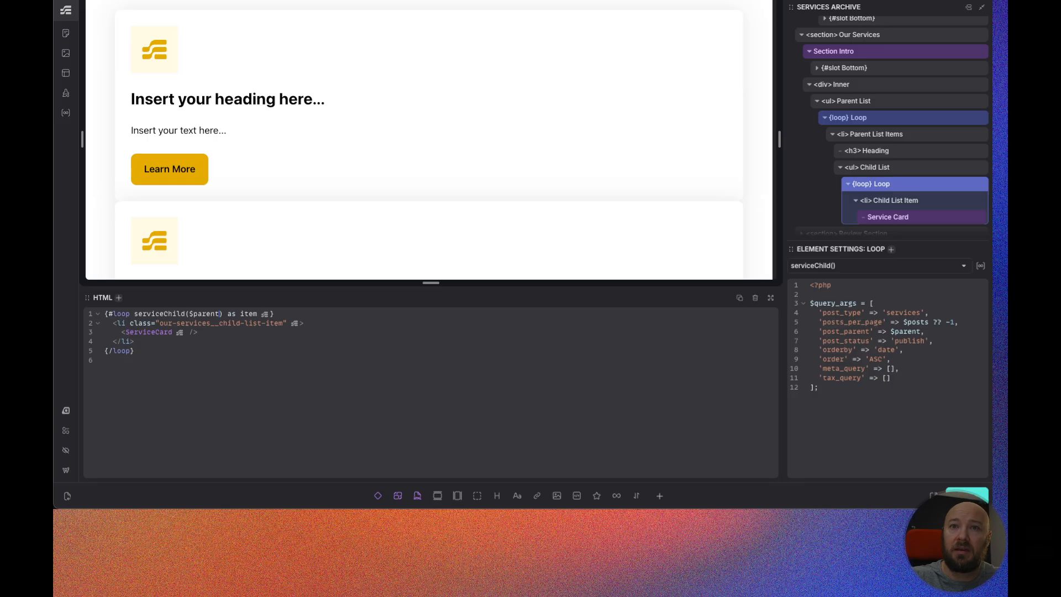
pyautogui.write(': ')
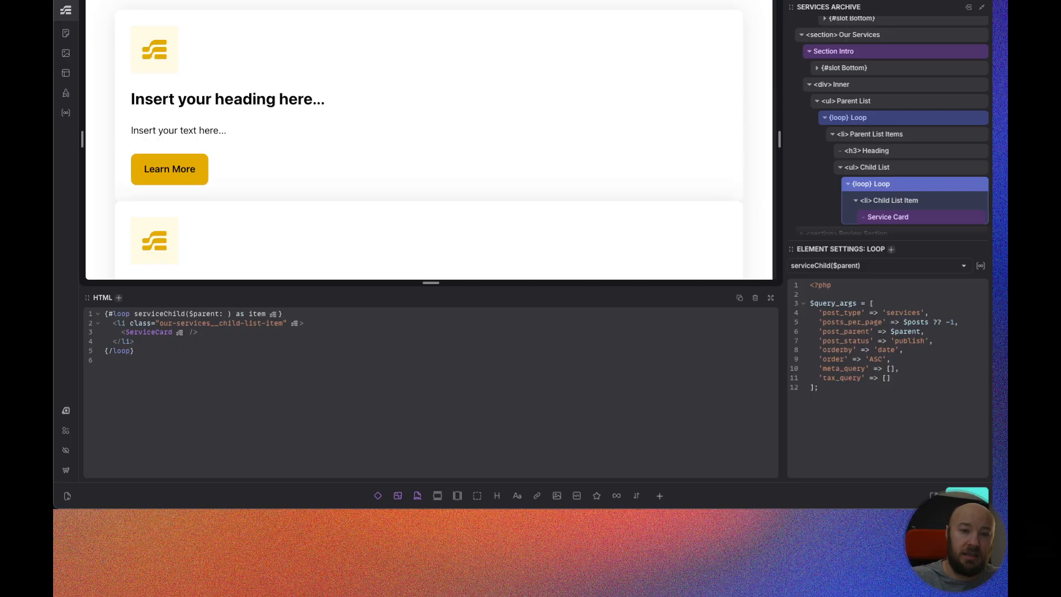
pyautogui.write(' item.id')
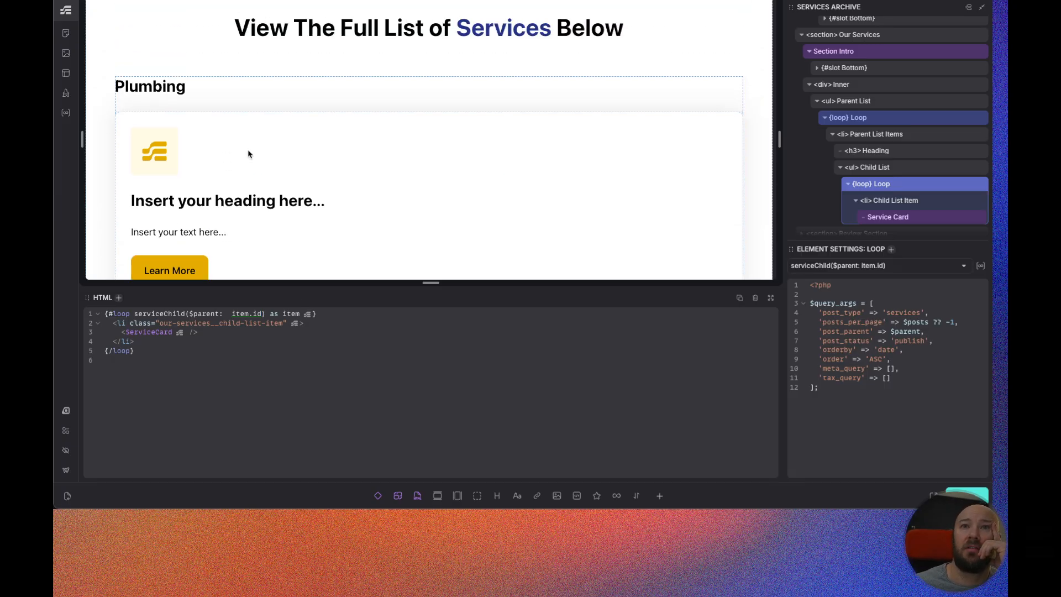
pyautogui.scroll(-4, 248, 149)
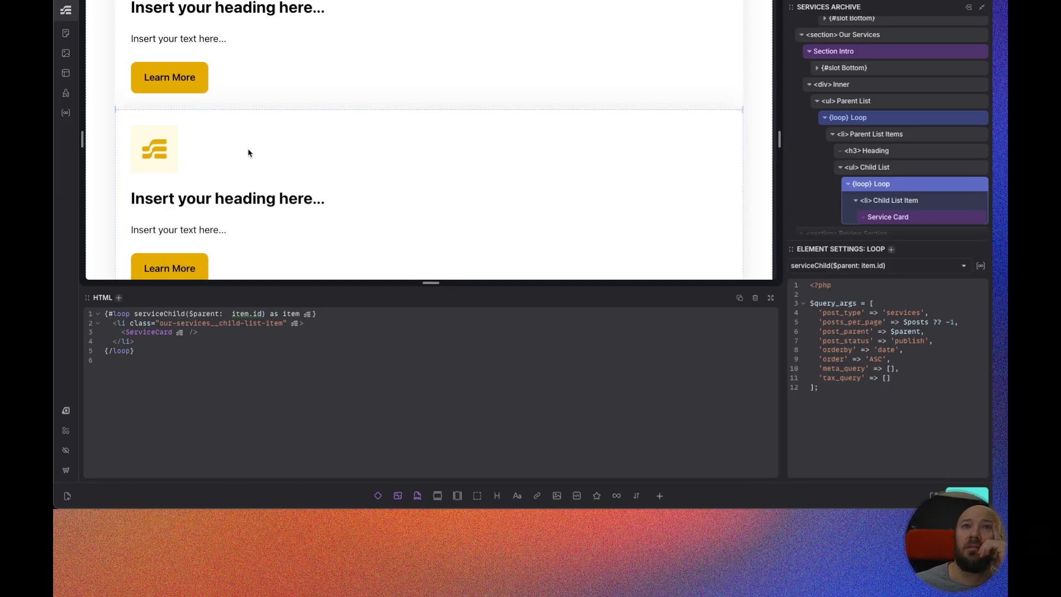
pyautogui.scroll(-2, 247, 153)
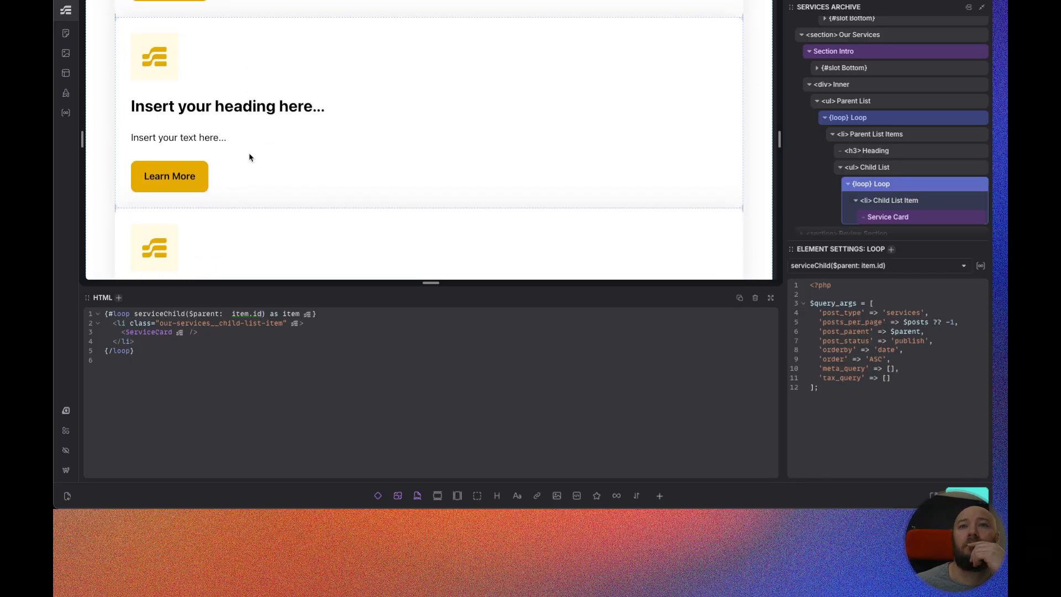
pyautogui.scroll(-2, 249, 158)
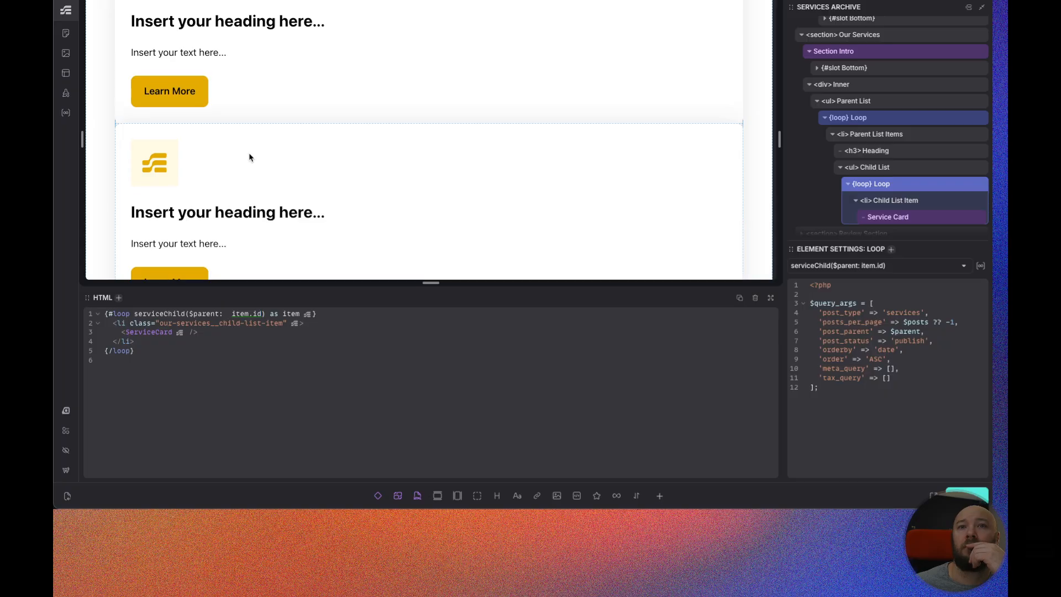
pyautogui.scroll(1, 249, 158)
pyautogui.scroll(1, 249, 158)
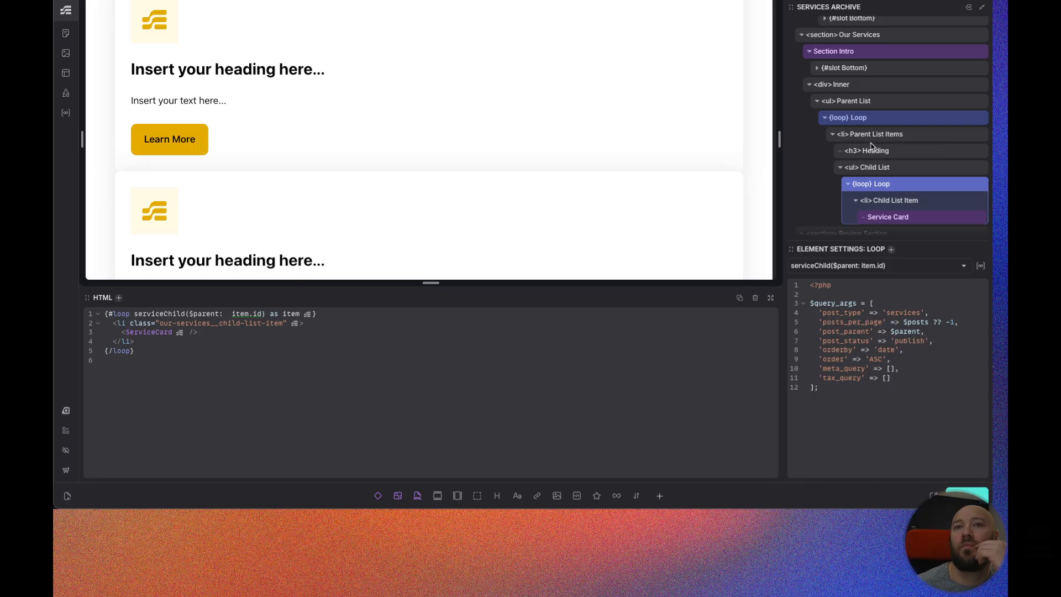
pyautogui.doubleClick(292, 314)
pyautogui.write('child')
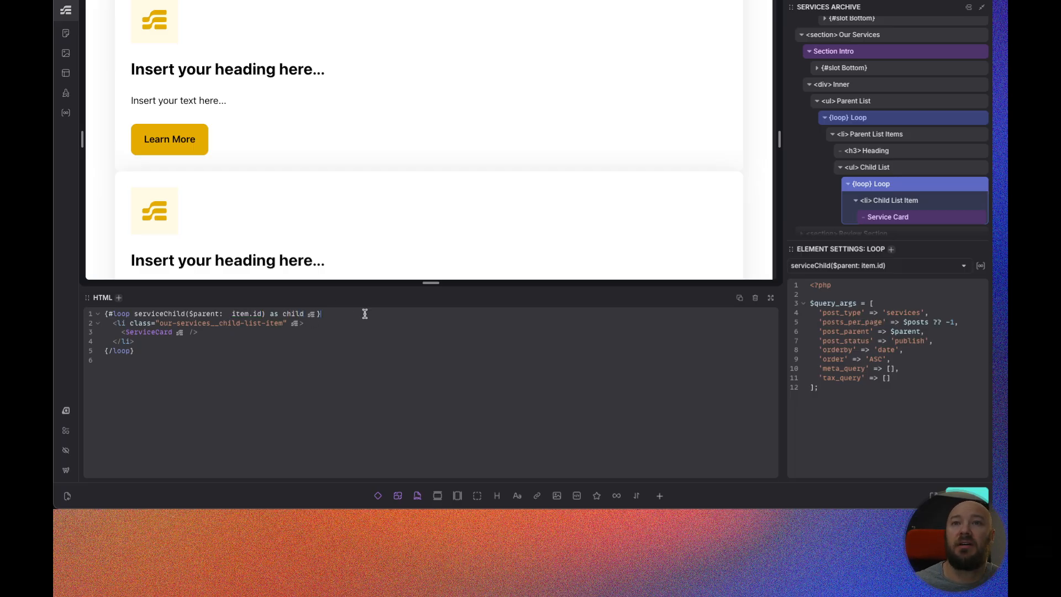
# Set Child List to display as a grid and make its parent an inline-size container.
pyautogui.scroll(-1, 873, 188)
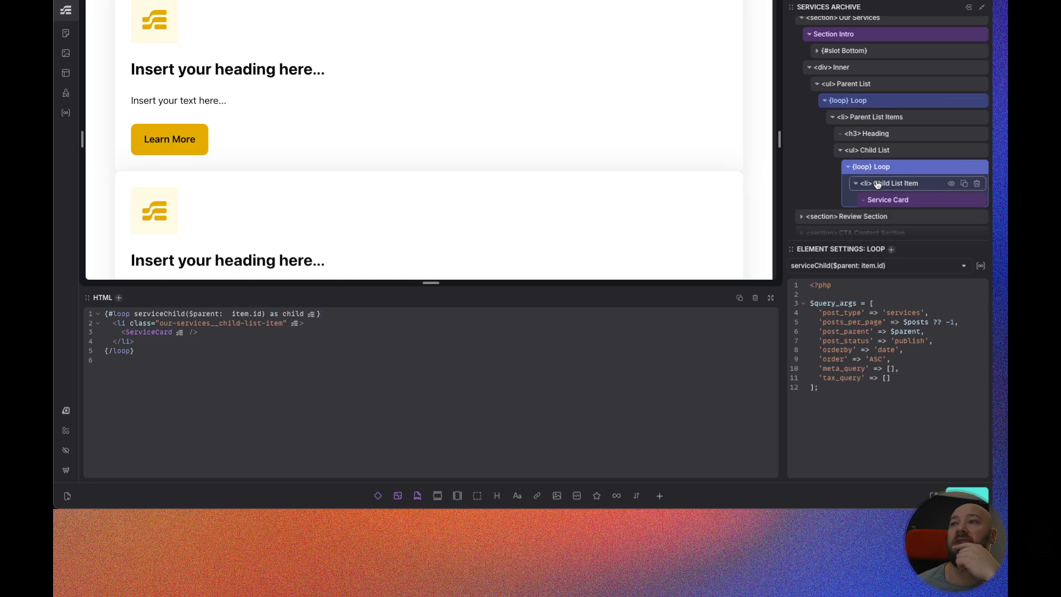
pyautogui.scroll(-10, 205, 164)
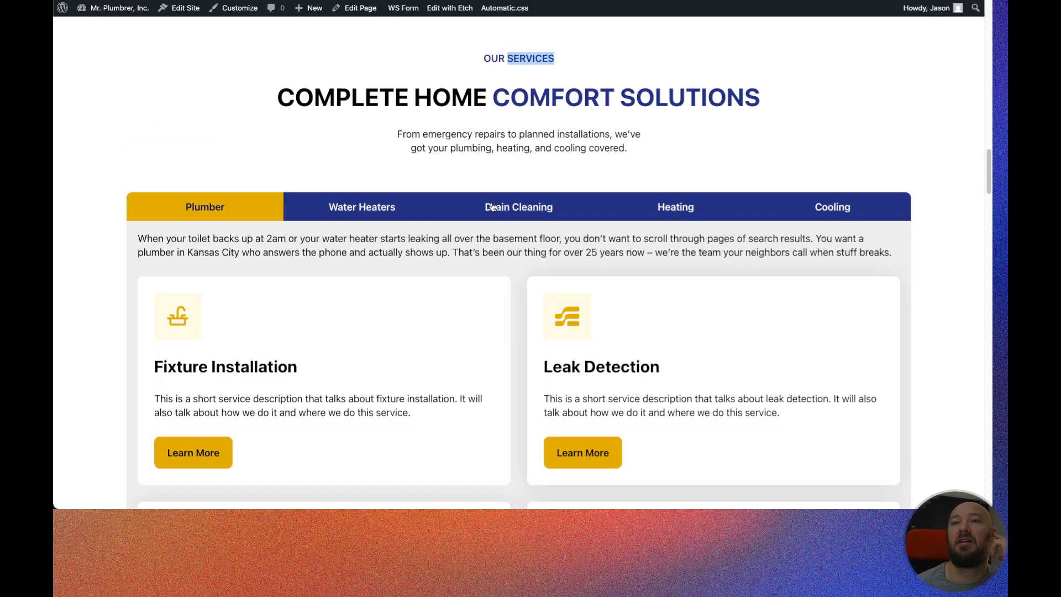
pyautogui.scroll(-3, 502, 244)
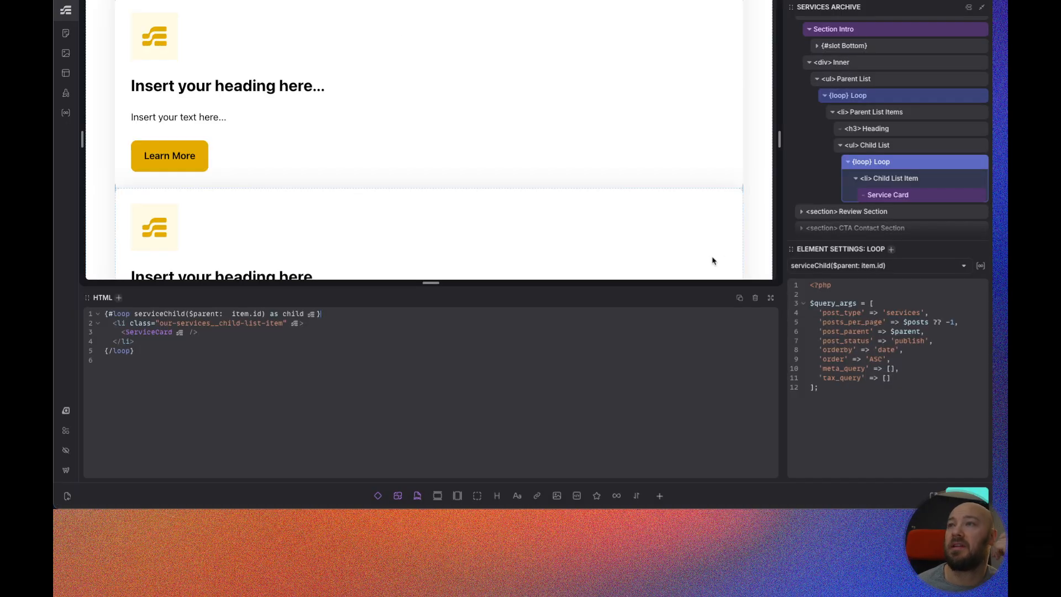
pyautogui.scroll(-1, 874, 139)
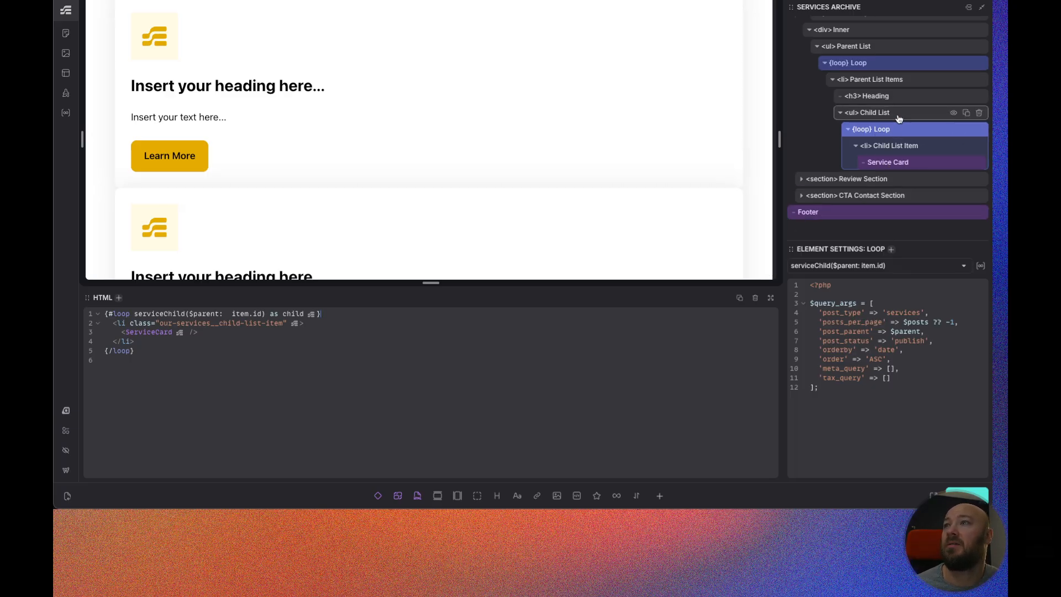
pyautogui.click(899, 118)
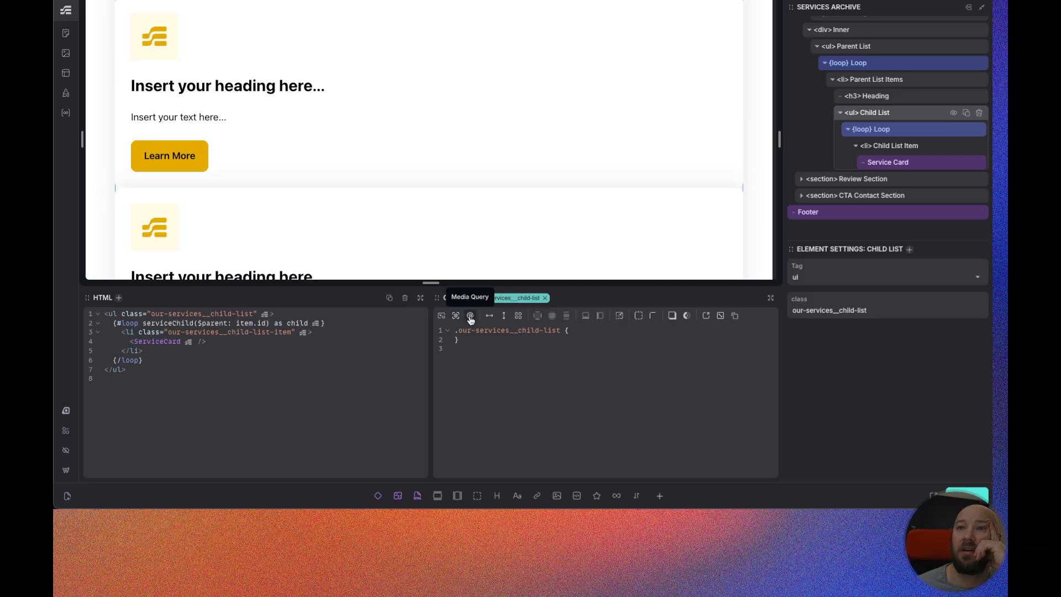
pyautogui.click(518, 315)
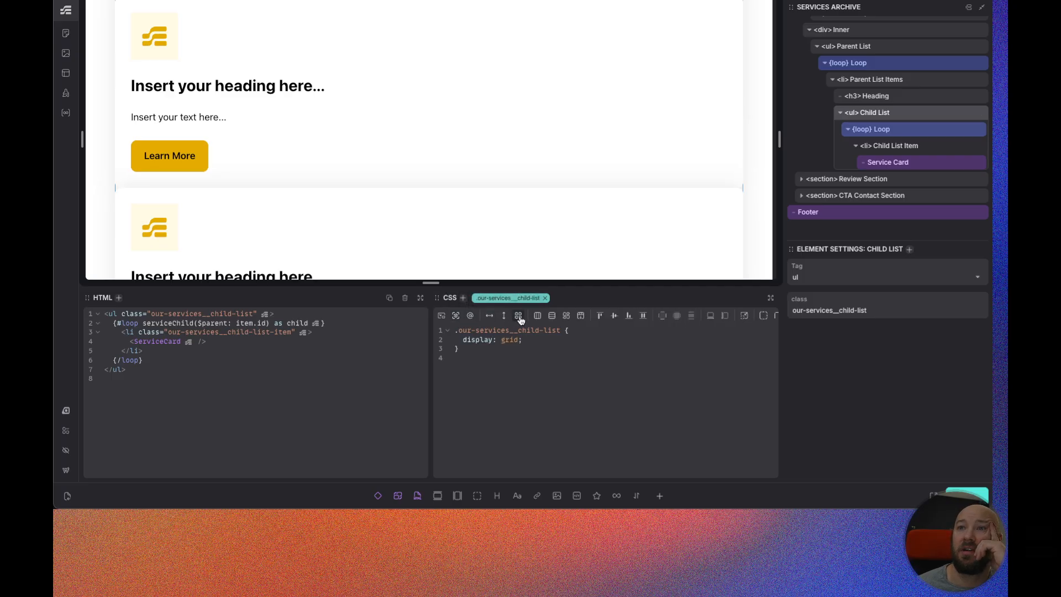
pyautogui.click(442, 315)
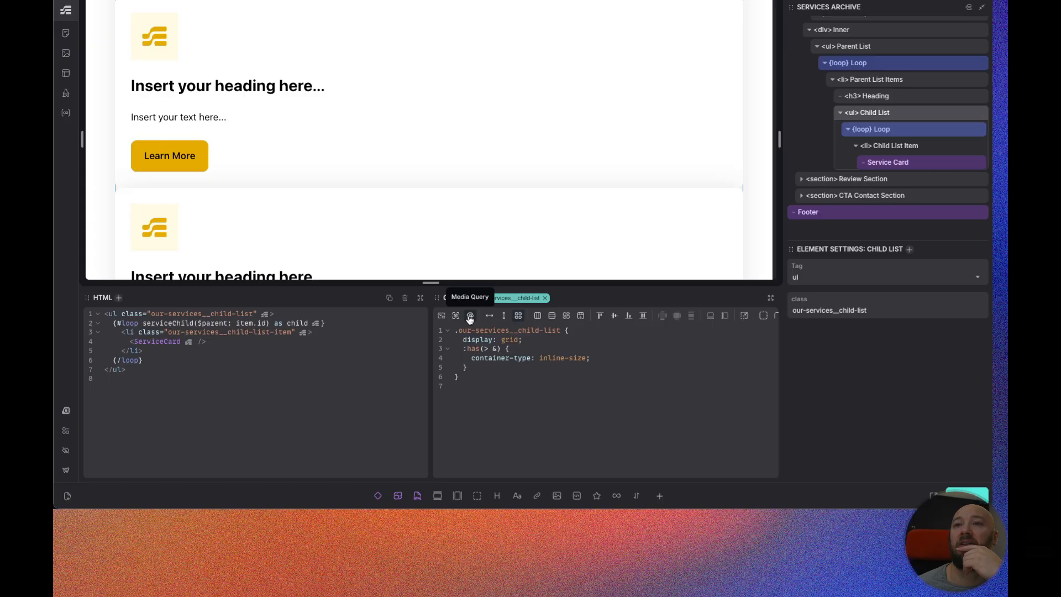
# Add a container query to the Child List CSS for inline-size >= to-rem(997px).
pyautogui.click(456, 316)
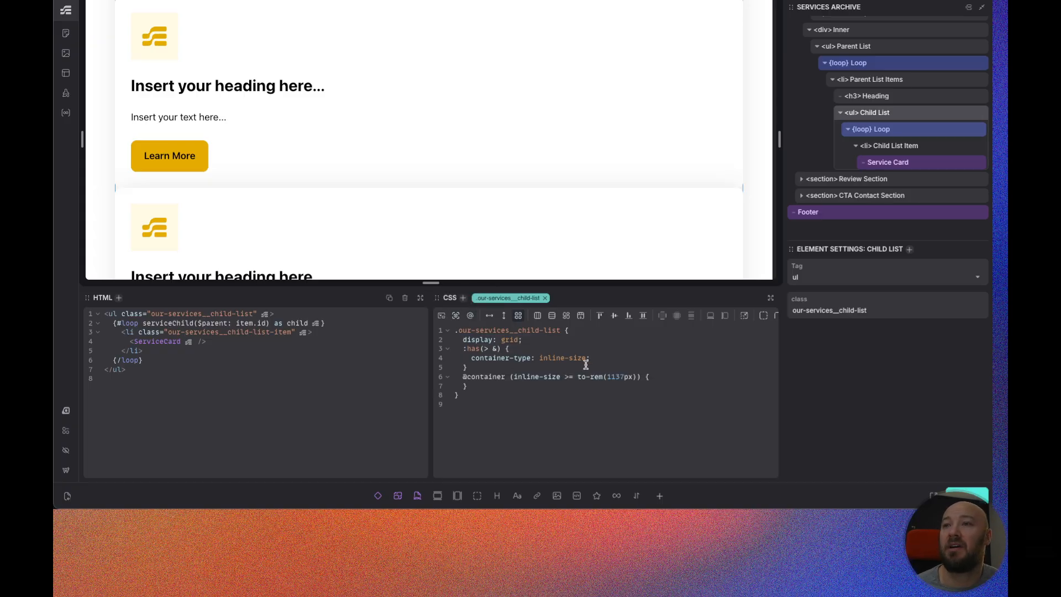
pyautogui.doubleClick(613, 379)
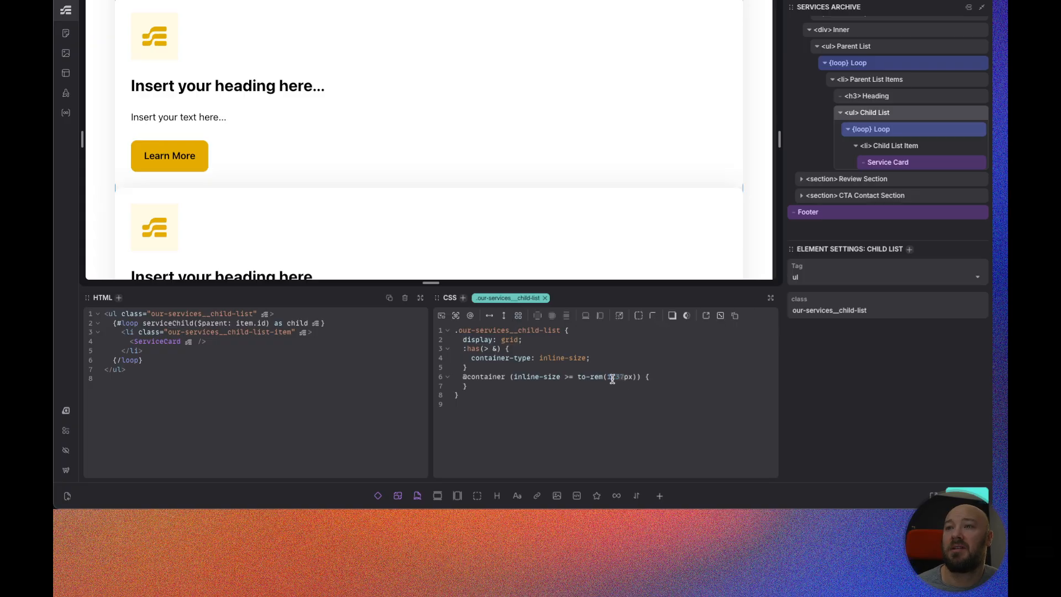
pyautogui.write('997')
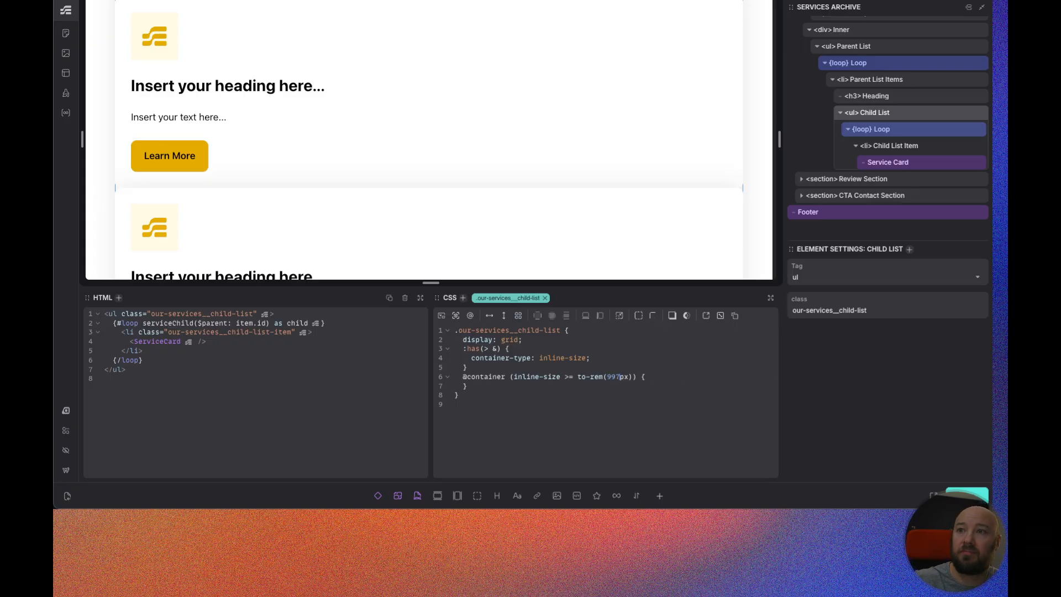
# Inside the 997px container query, set grid-template-columns to var(--grid-3).
pyautogui.press('Return')
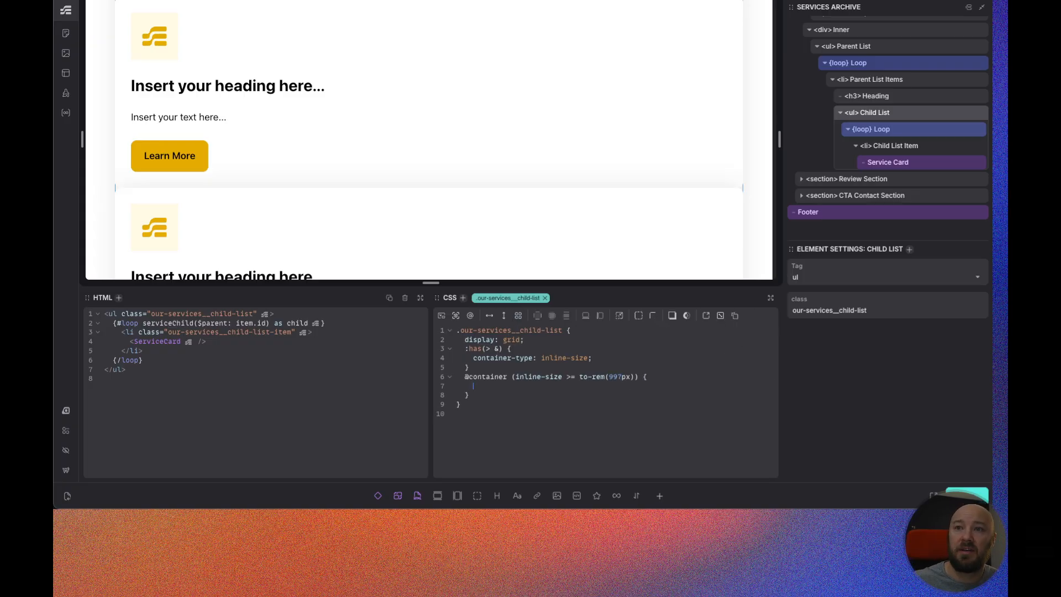
pyautogui.write('gri-dte')
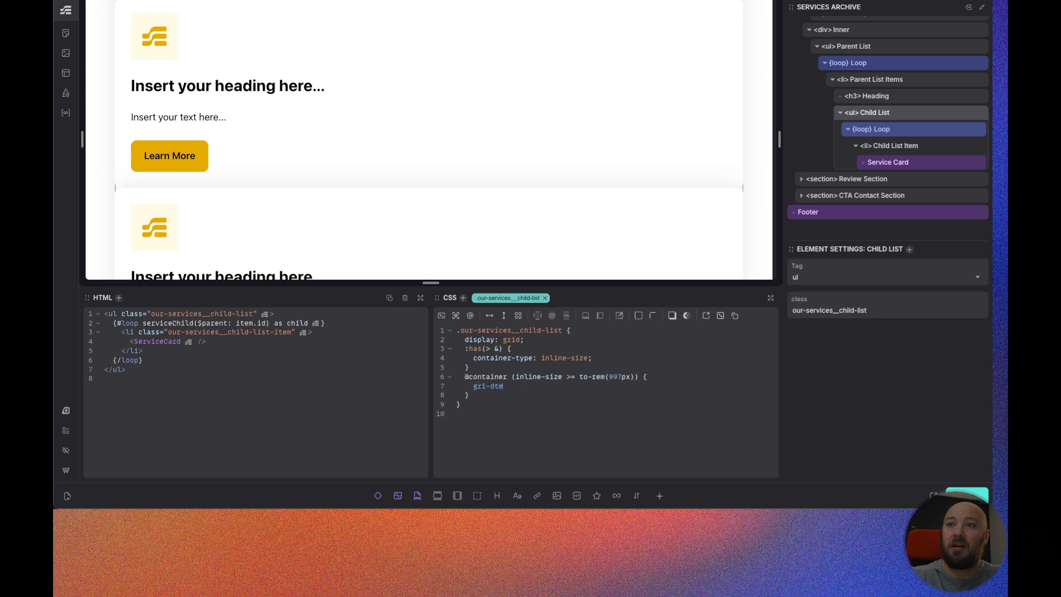
pyautogui.press('BackSpace')
pyautogui.write('t')
pyautogui.press('BackSpace')
pyautogui.press('BackSpace')
pyautogui.press('BackSpace')
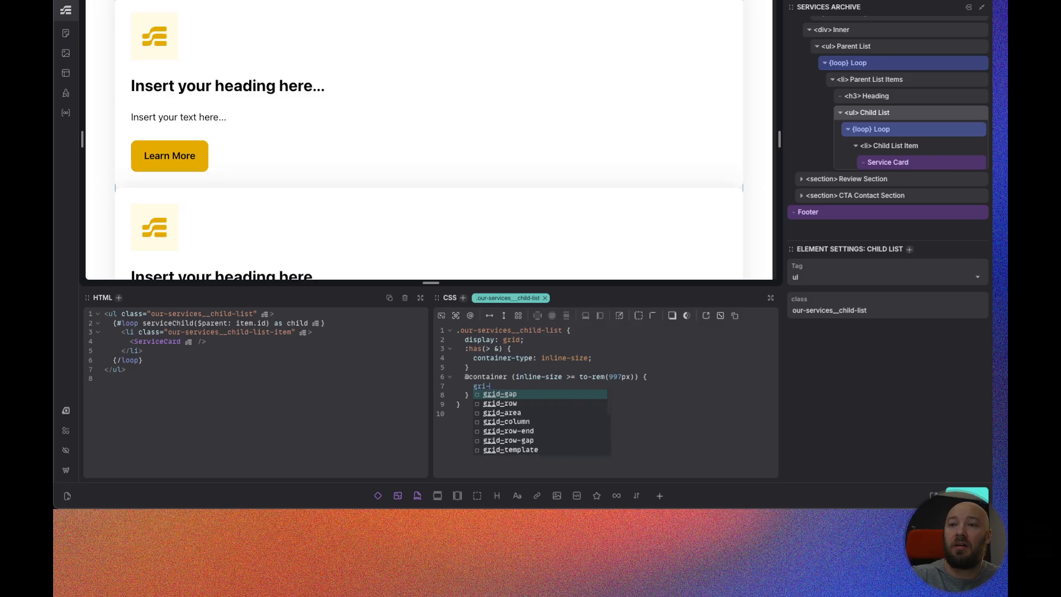
pyautogui.write('d-')
pyautogui.press('BackSpace')
pyautogui.press('BackSpace')
pyautogui.press('BackSpace')
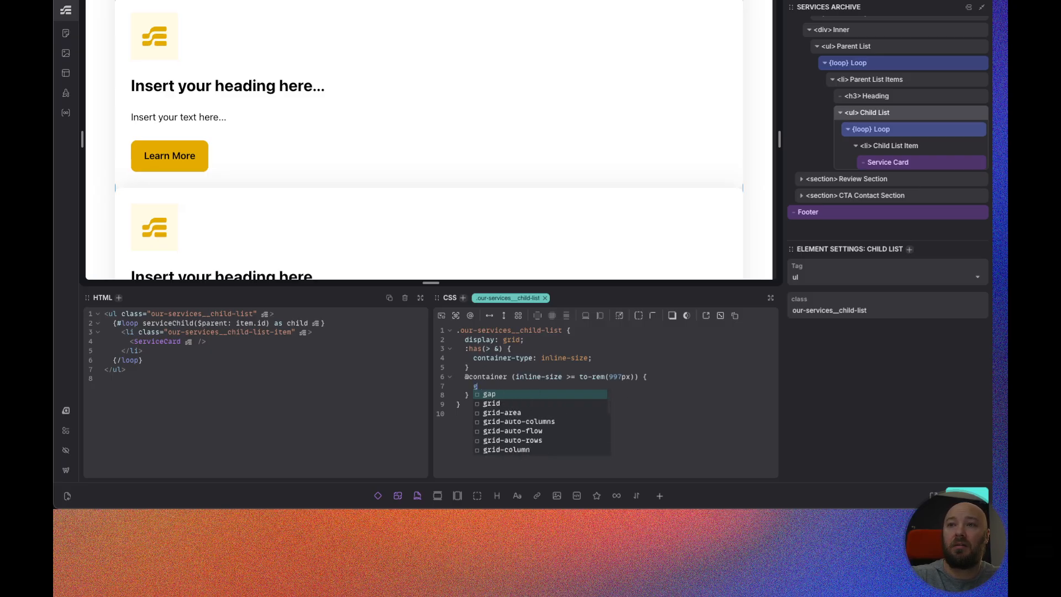
pyautogui.write('rid-t')
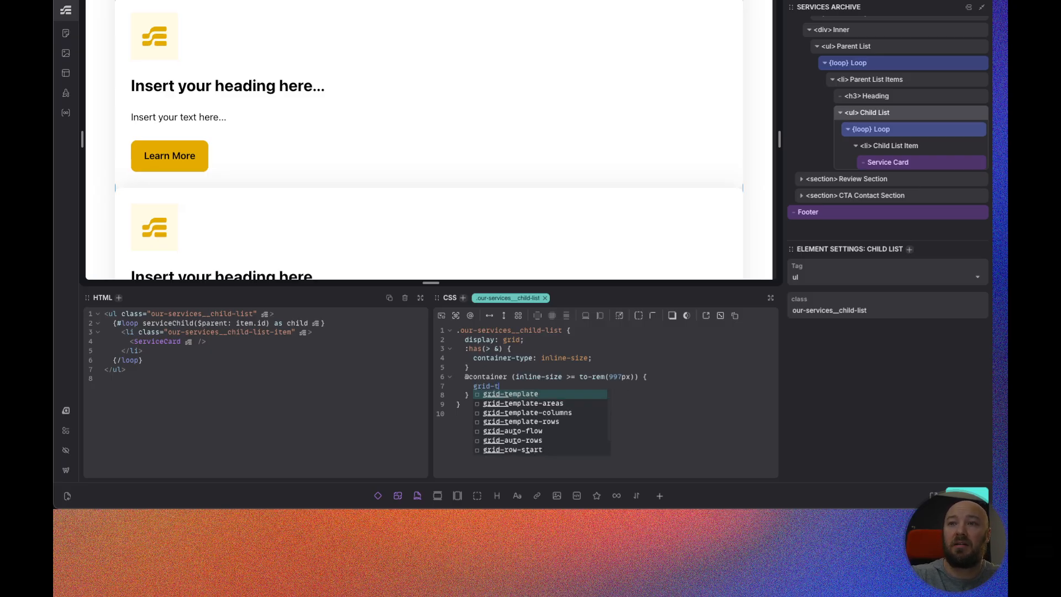
pyautogui.press('Down')
pyautogui.press('Down')
pyautogui.press('Return')
pyautogui.write('--grid-3')
pyautogui.press('Return')
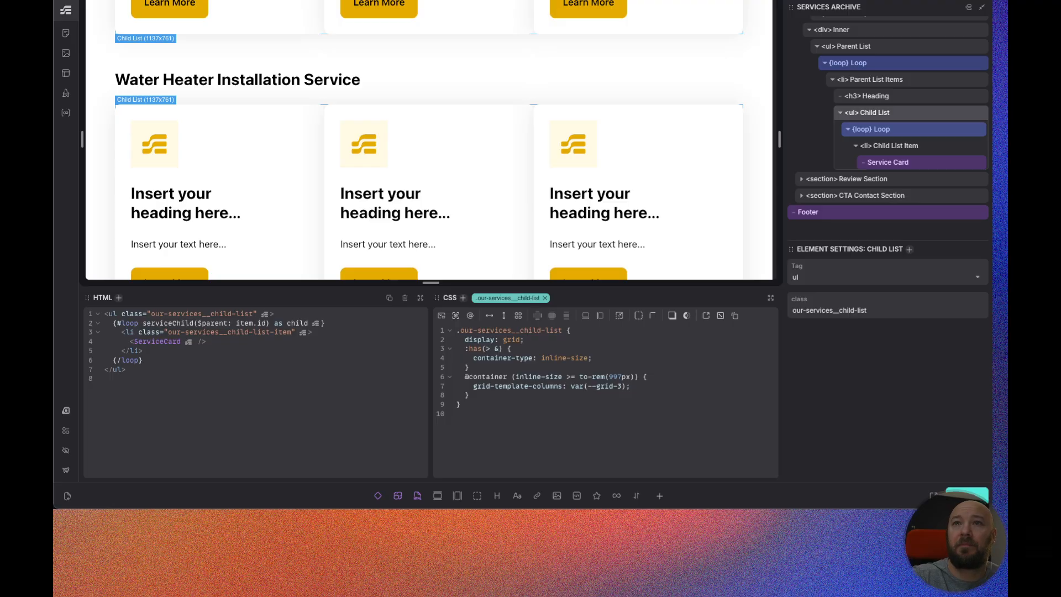
# Add a gap of var(--grid-gap) to the Child List grid.
pyautogui.scroll(-2, 300, 204)
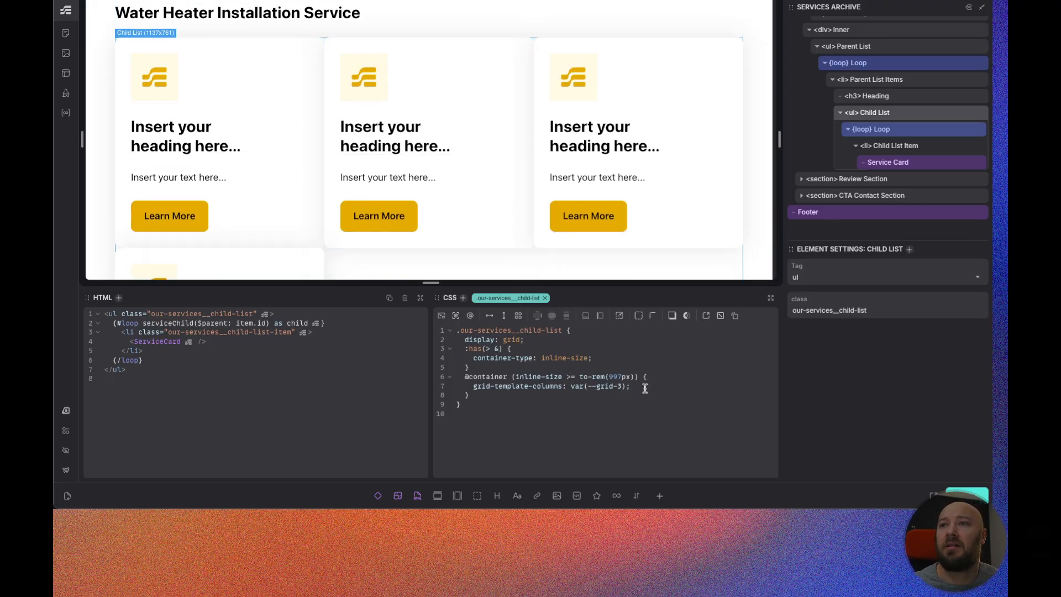
pyautogui.click(553, 339)
pyautogui.press('Return')
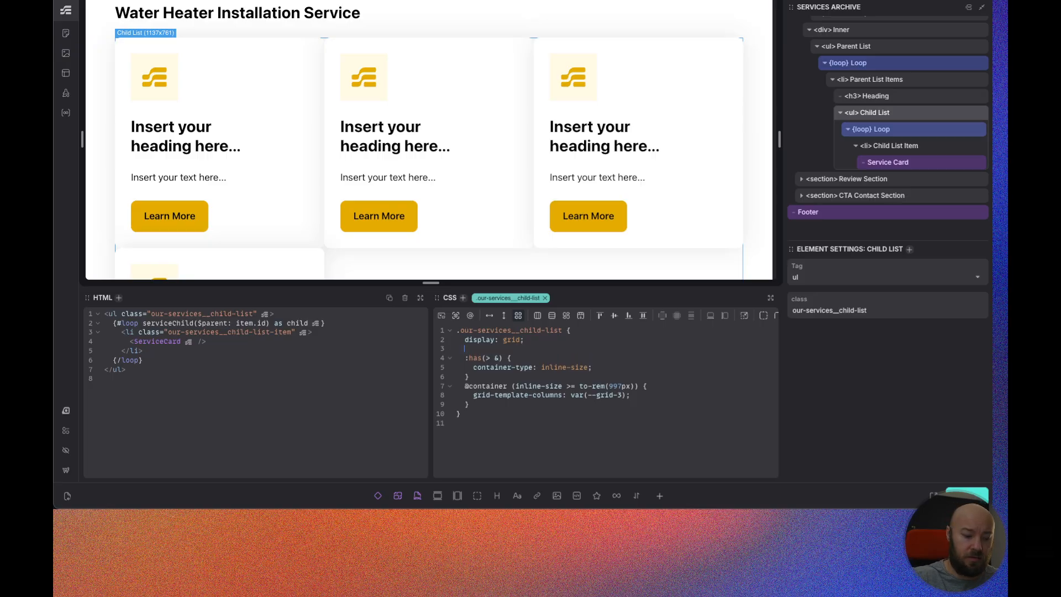
pyautogui.write('gap:')
pyautogui.write(' var(--grid-gap')
pyautogui.press('Return')
pyautogui.write(';')
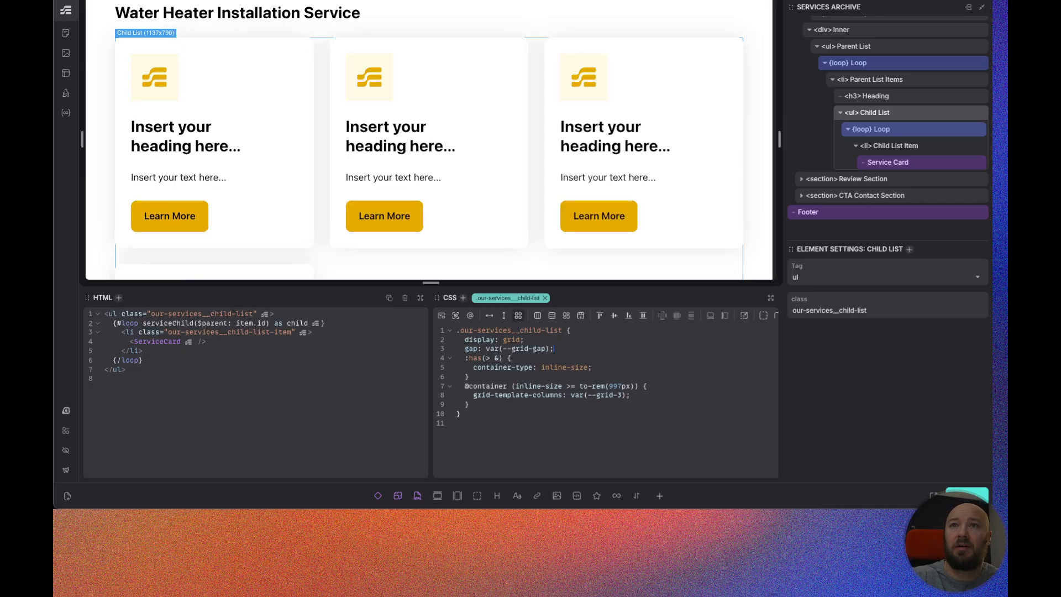
# Review the card grid in the preview and duplicate the 997px container query block in the Child List CSS.
pyautogui.scroll(-5, 410, 83)
pyautogui.scroll(-10, 555, 193)
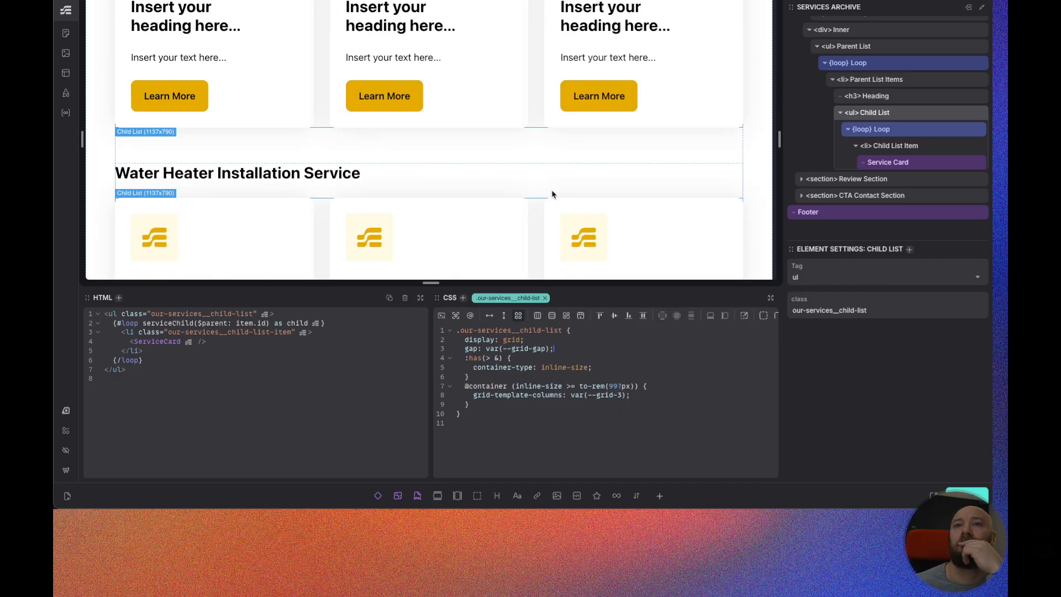
pyautogui.scroll(20, 551, 190)
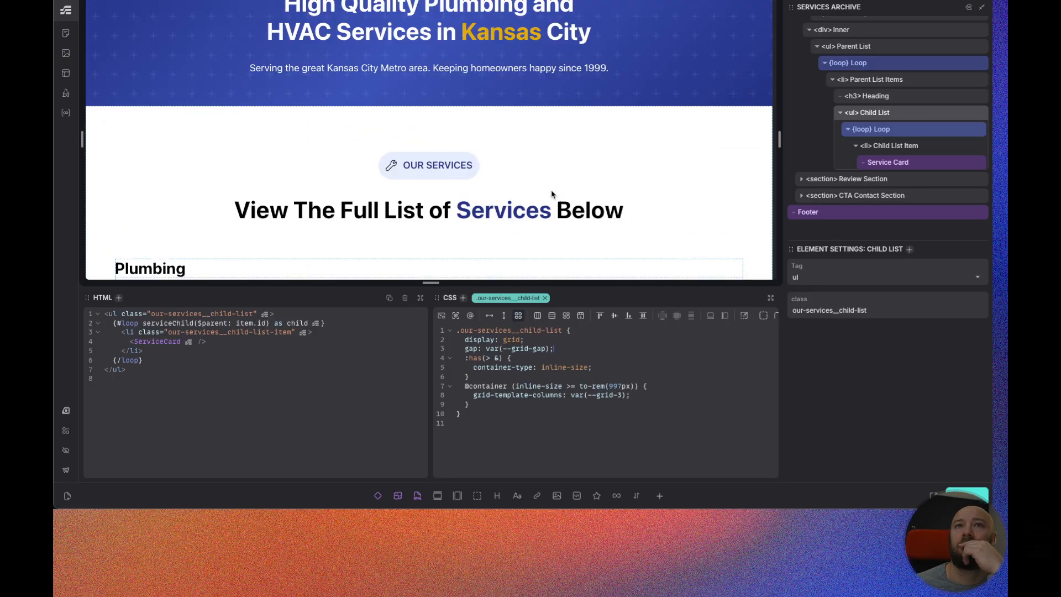
pyautogui.scroll(-5, 551, 195)
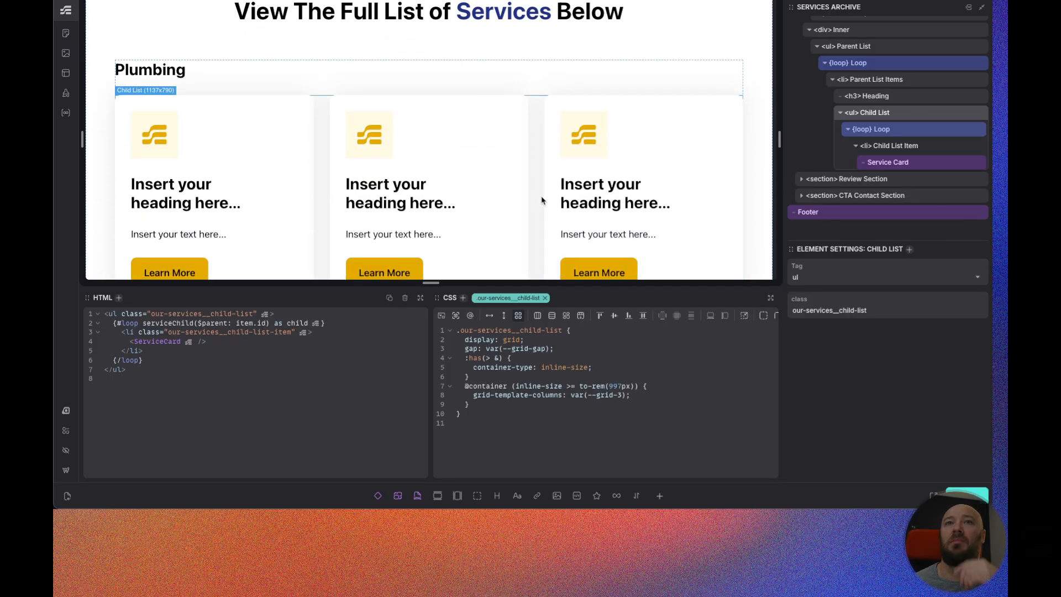
pyautogui.scroll(-2, 540, 202)
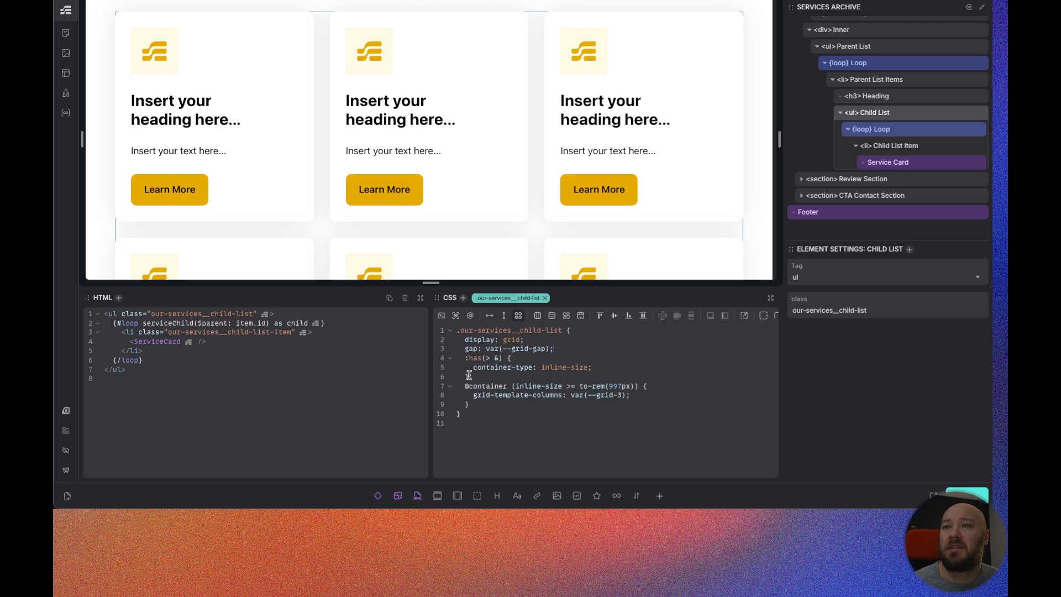
pyautogui.moveTo(470, 405); pyautogui.dragTo(464, 379)
pyautogui.hotkey('ctrl', 'c')
pyautogui.click(484, 404)
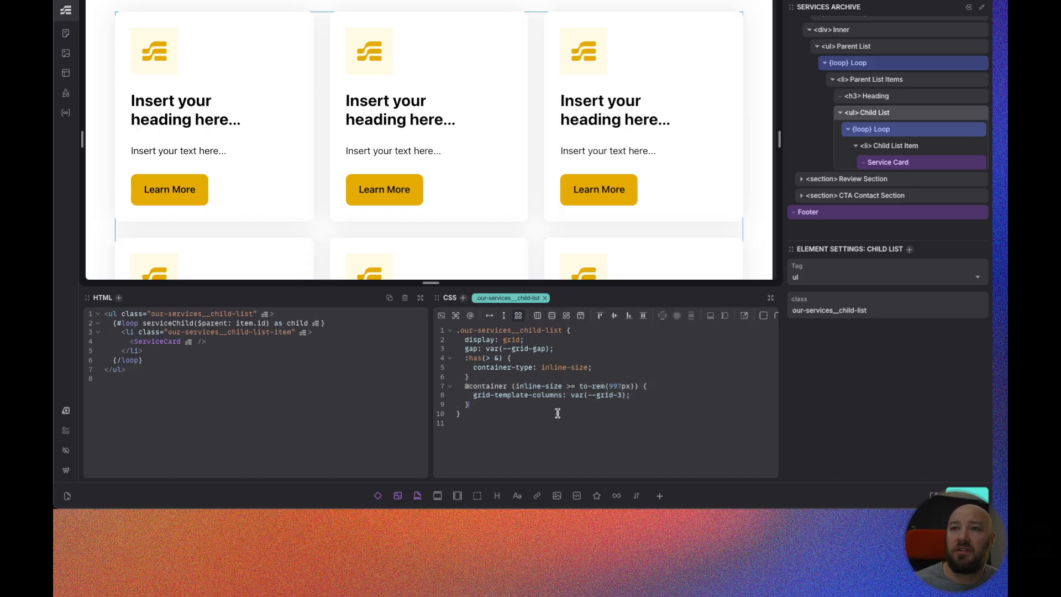
pyautogui.hotkey('ctrl', 'v')
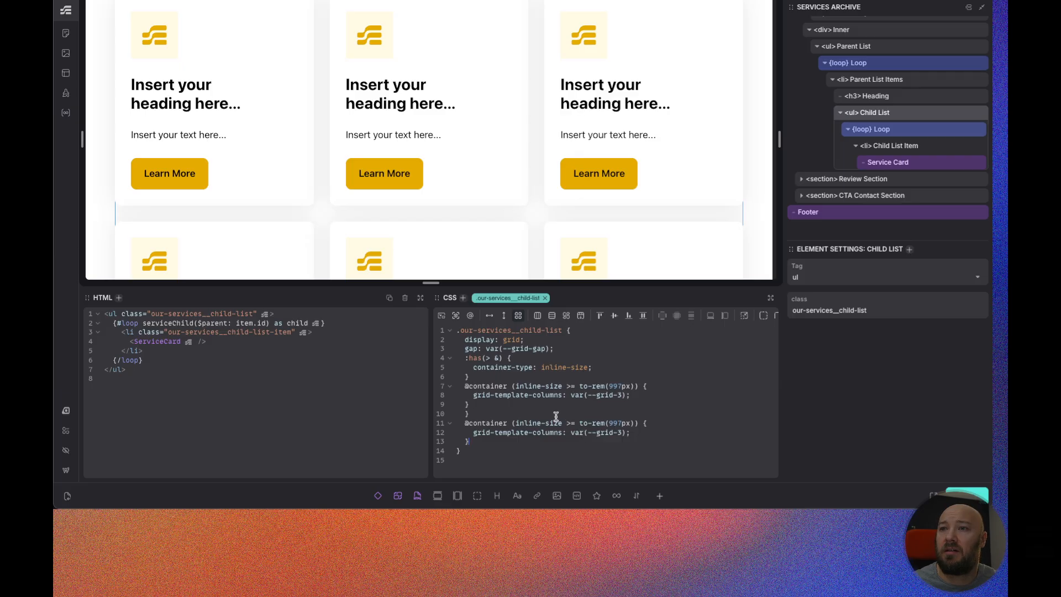
# Change the duplicated container query's condition to to-rem(450px) <= inline-size < to-rem(997px).
pyautogui.click(516, 423)
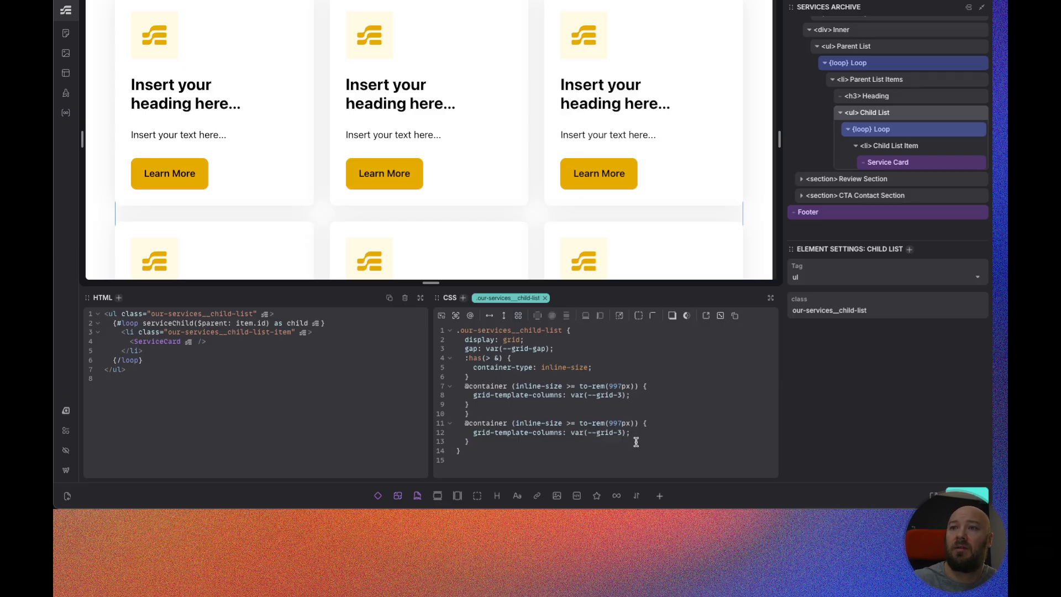
pyautogui.write('450')
pyautogui.press('BackSpace')
pyautogui.press('BackSpace')
pyautogui.press('BackSpace')
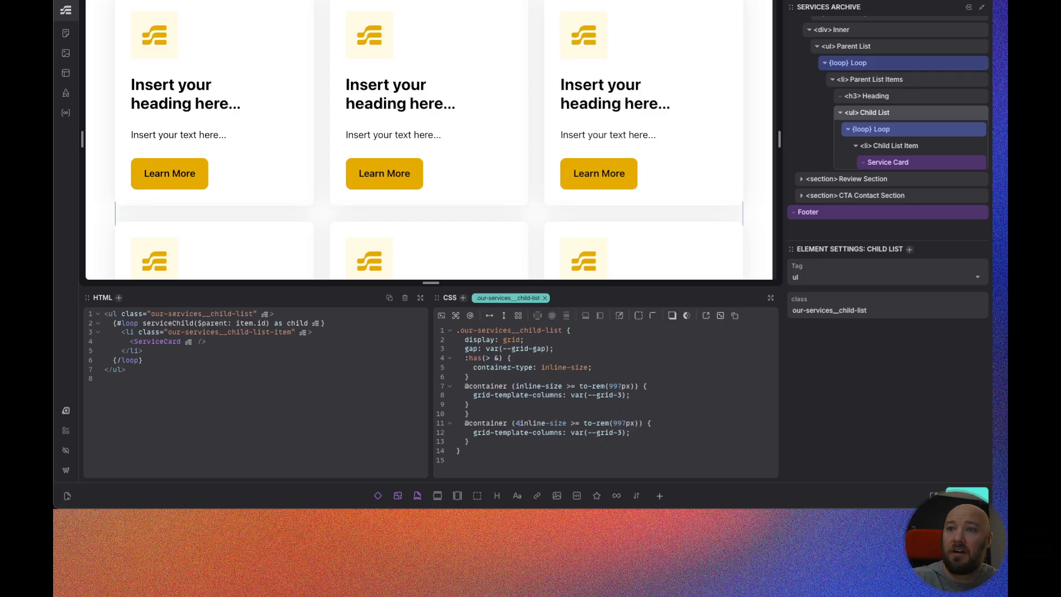
pyautogui.write('to-rem')
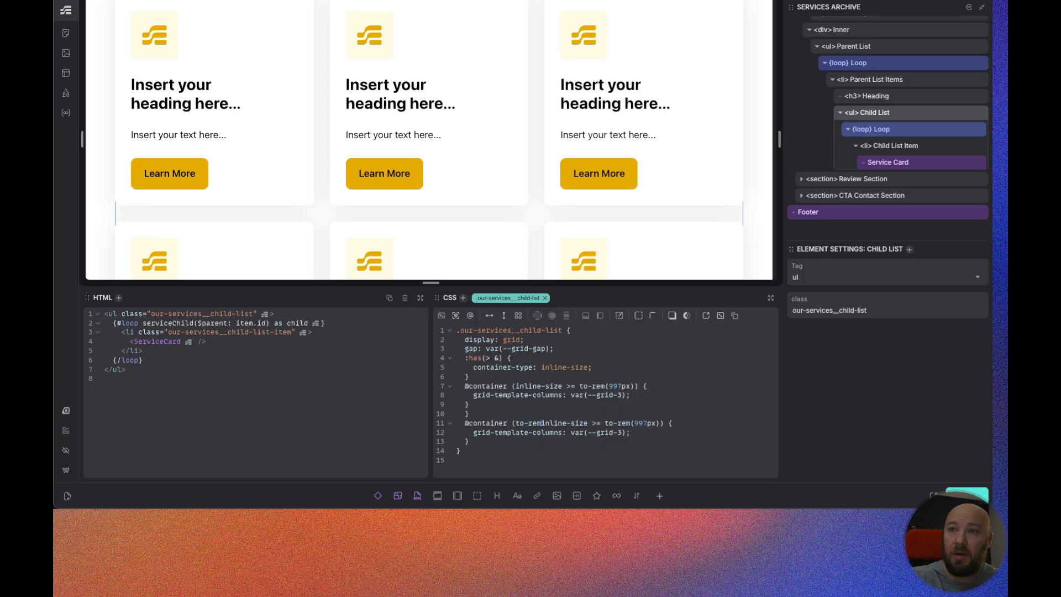
pyautogui.write('(450)')
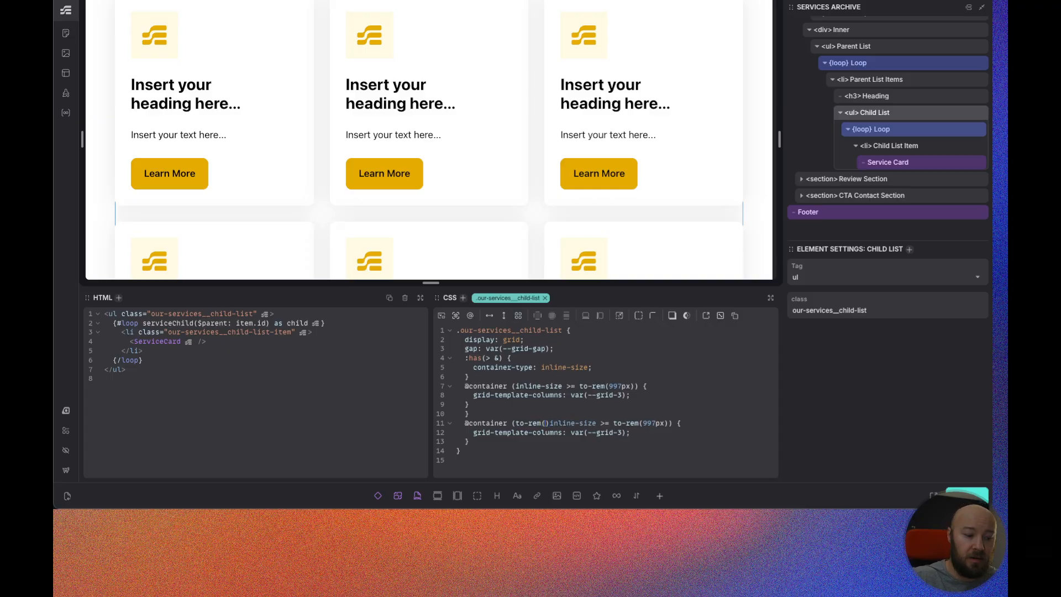
pyautogui.write('px')
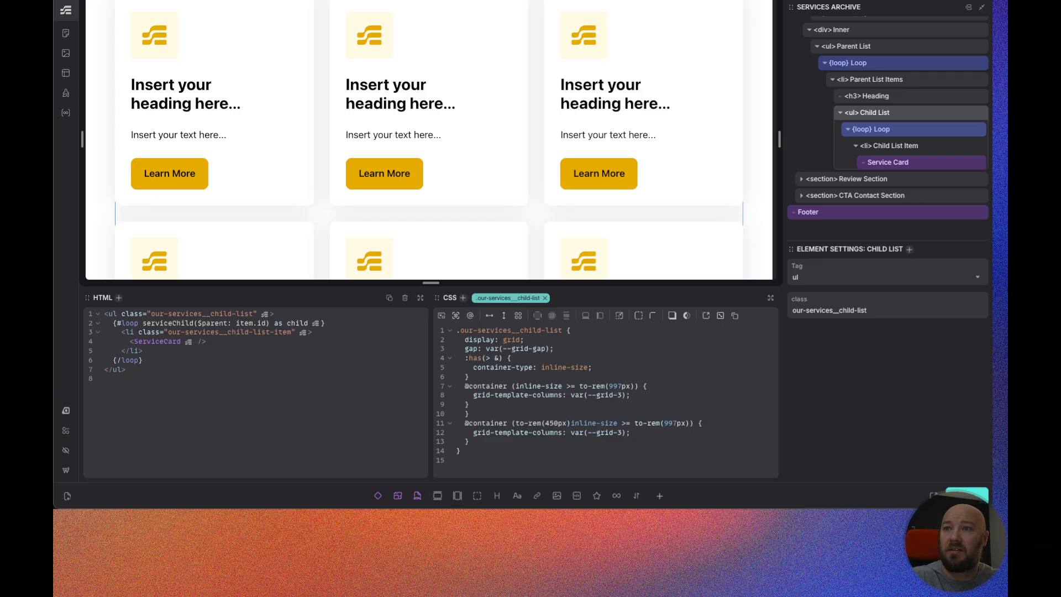
pyautogui.write(' ,')
pyautogui.press('BackSpace')
pyautogui.write('<=')
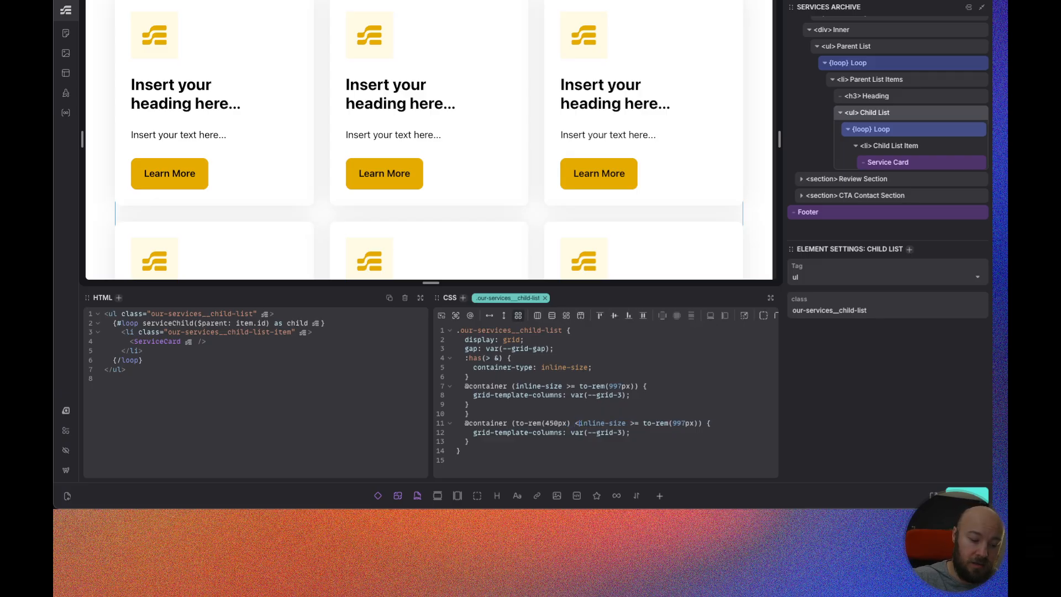
pyautogui.click(639, 423)
pyautogui.press('BackSpace')
pyautogui.press('BackSpace')
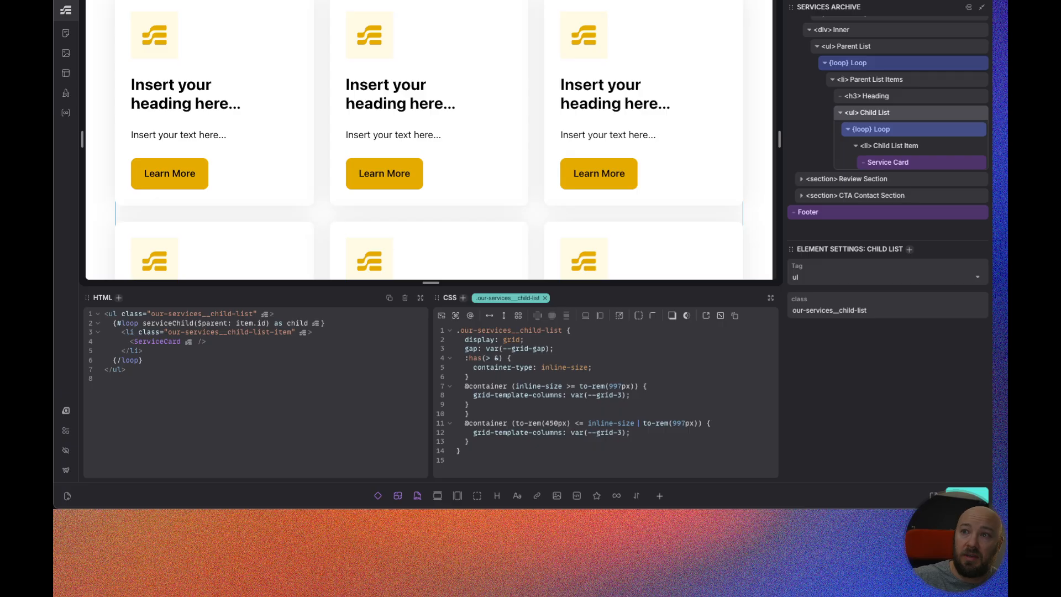
pyautogui.write('<')
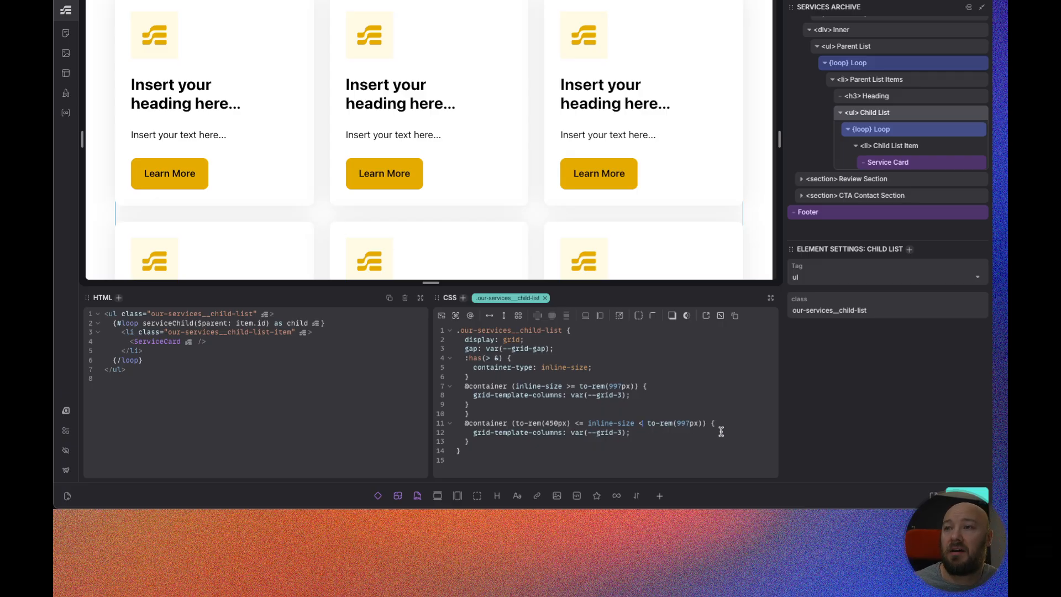
# Set the duplicated query's grid-template-columns to var(--grid-2) and narrow the preview canvas to test the card layout.
pyautogui.scroll(-1, 348, 156)
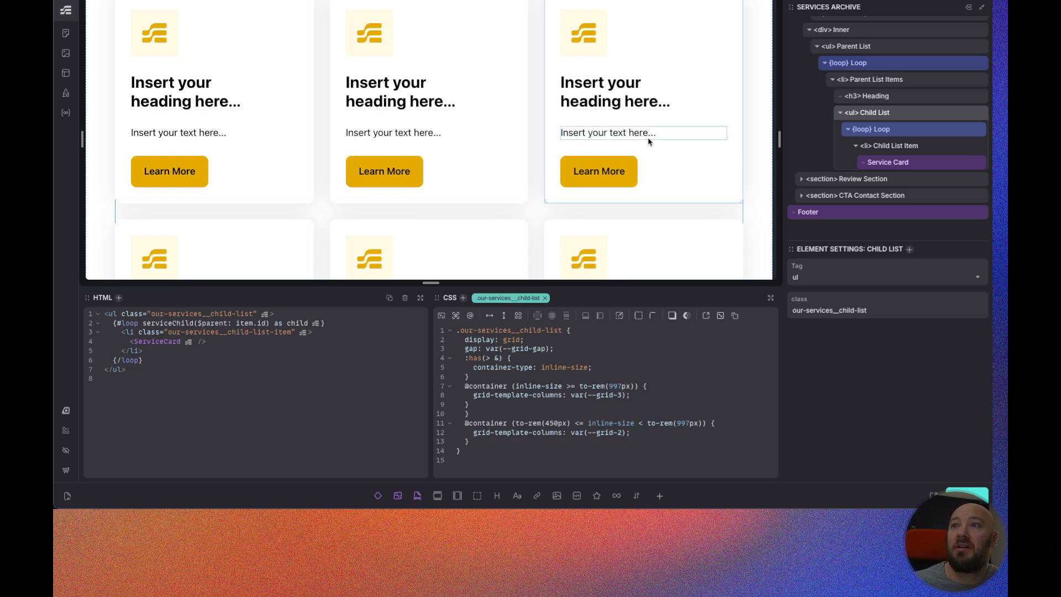
pyautogui.moveTo(780, 135); pyautogui.dragTo(657, 134)
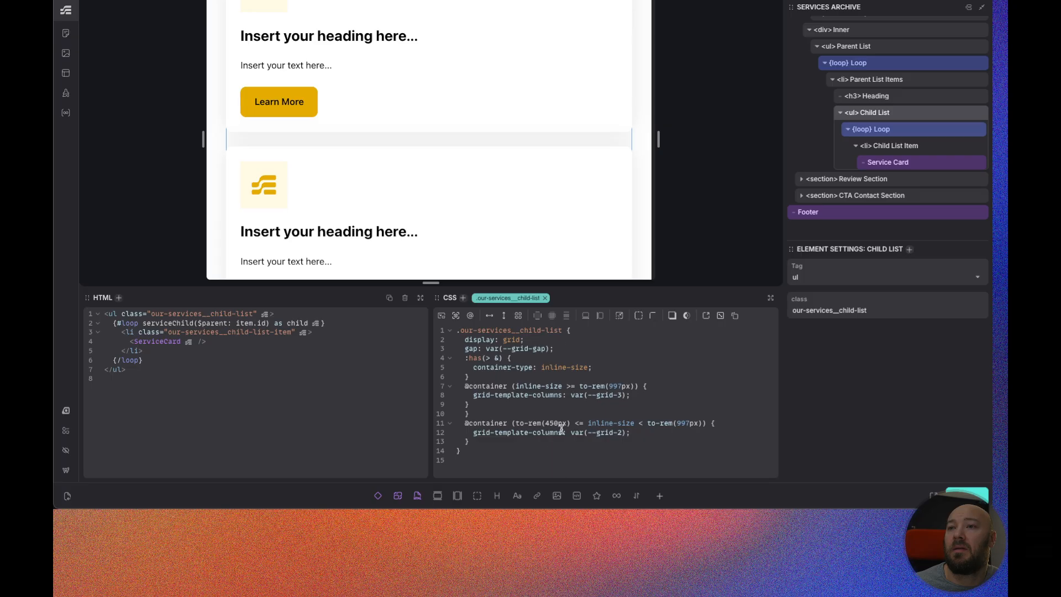
# Widen the preview canvas and review the three-column card grid across the Plumbing and Water Heater service groups.
pyautogui.moveTo(658, 140); pyautogui.dragTo(747, 140)
pyautogui.scroll(3, 586, 148)
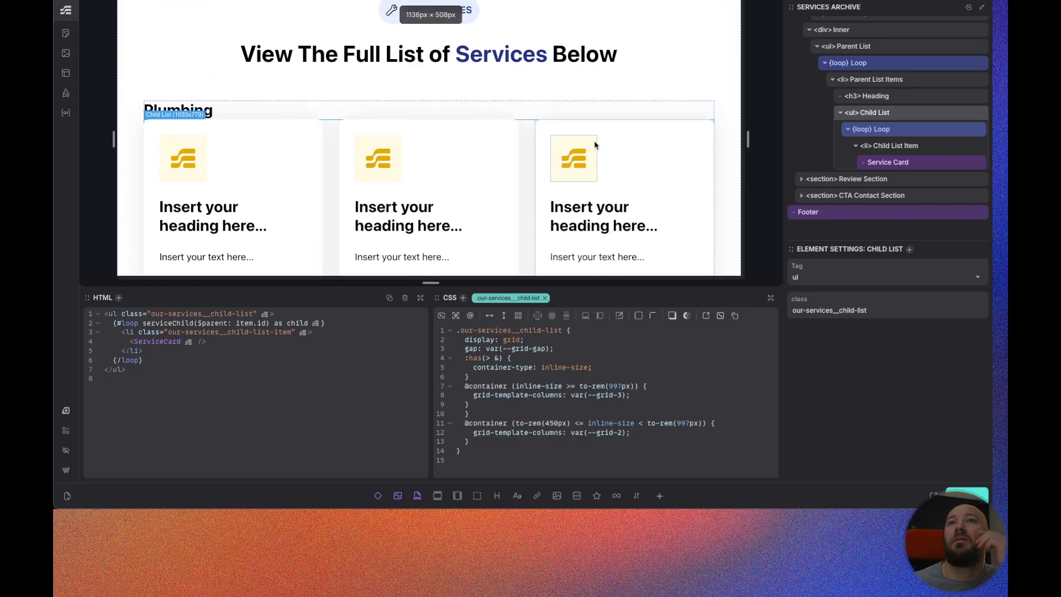
pyautogui.scroll(-1, 584, 153)
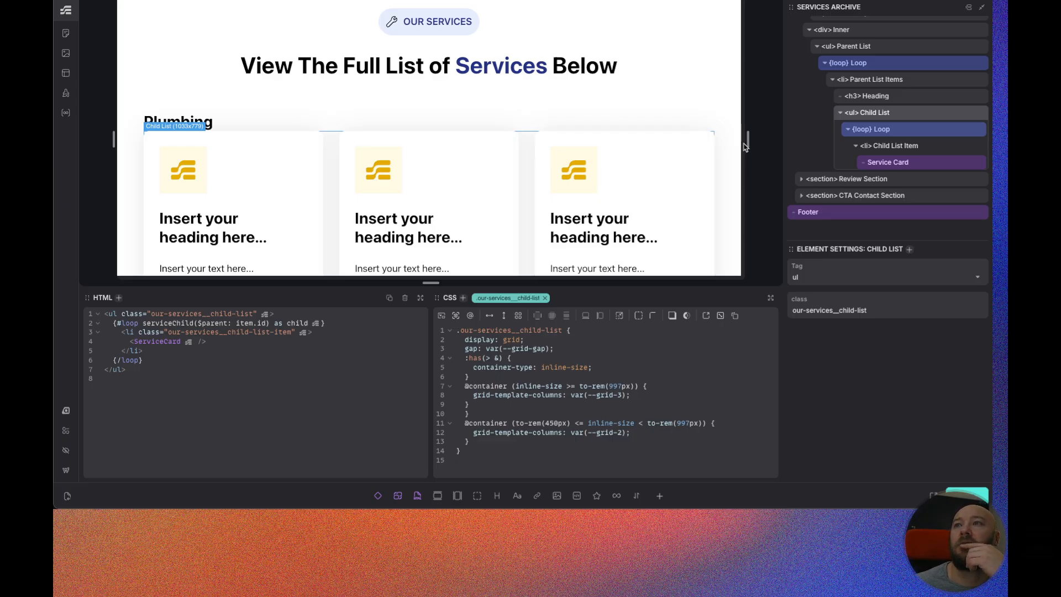
pyautogui.moveTo(748, 142)
pyautogui.mouseDown()
pyautogui.moveTo(723, 146)
pyautogui.moveTo(765, 144)
pyautogui.mouseUp()
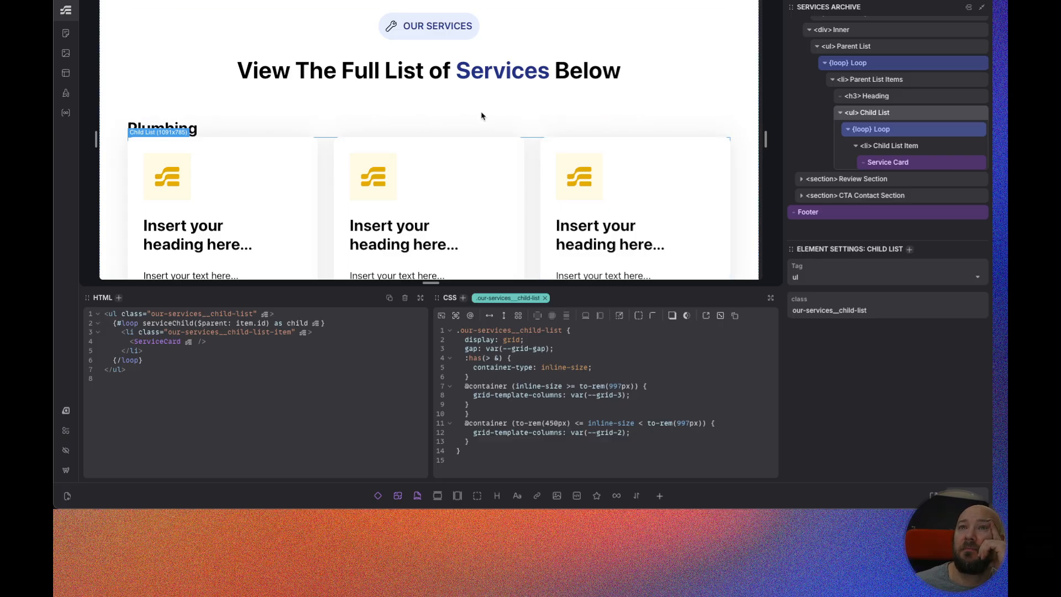
pyautogui.scroll(-3, 482, 116)
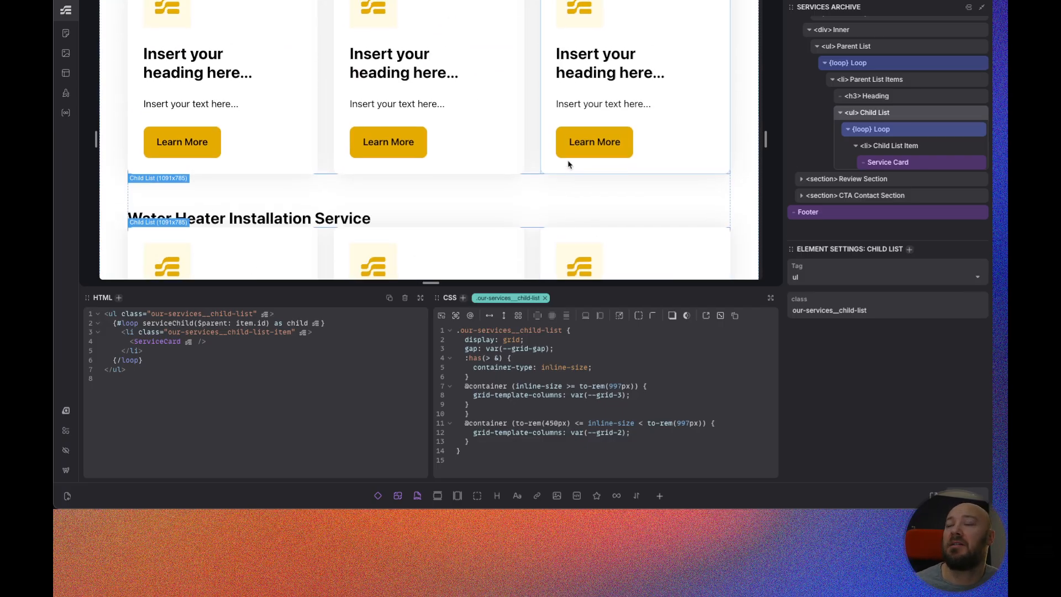
pyautogui.scroll(-2, 568, 164)
# Bind the Heading of the Service Card in the child loop to {child.title}.
pyautogui.click(901, 164)
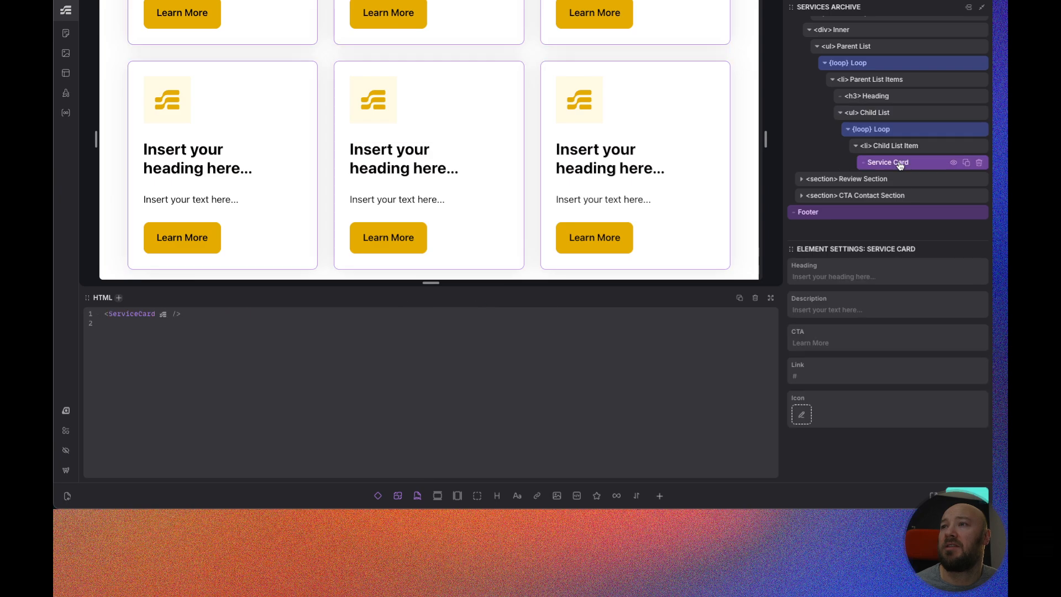
pyautogui.click(852, 277)
pyautogui.write('{}')
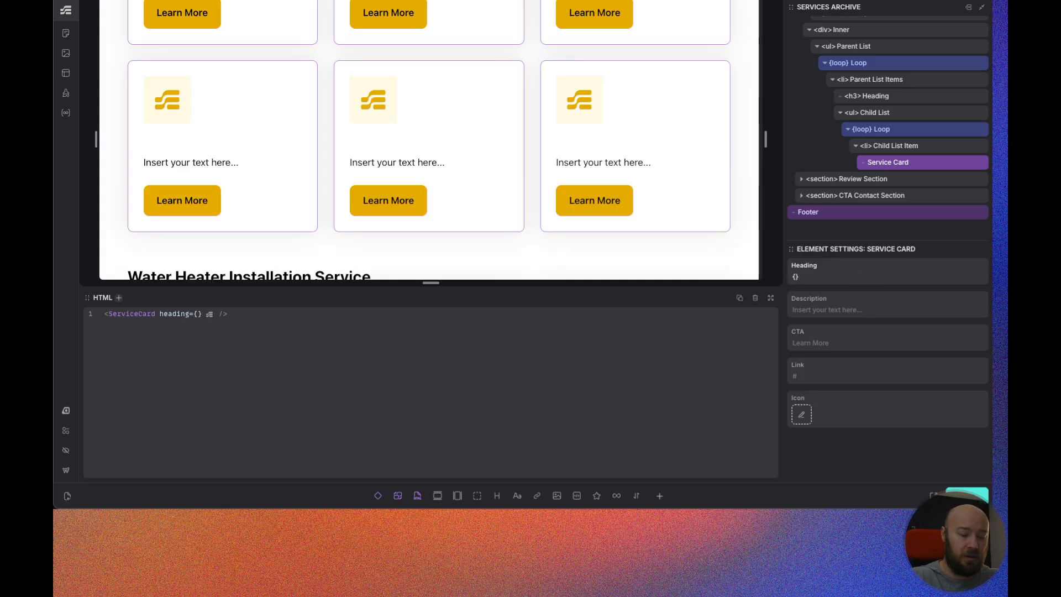
pyautogui.write('child.title')
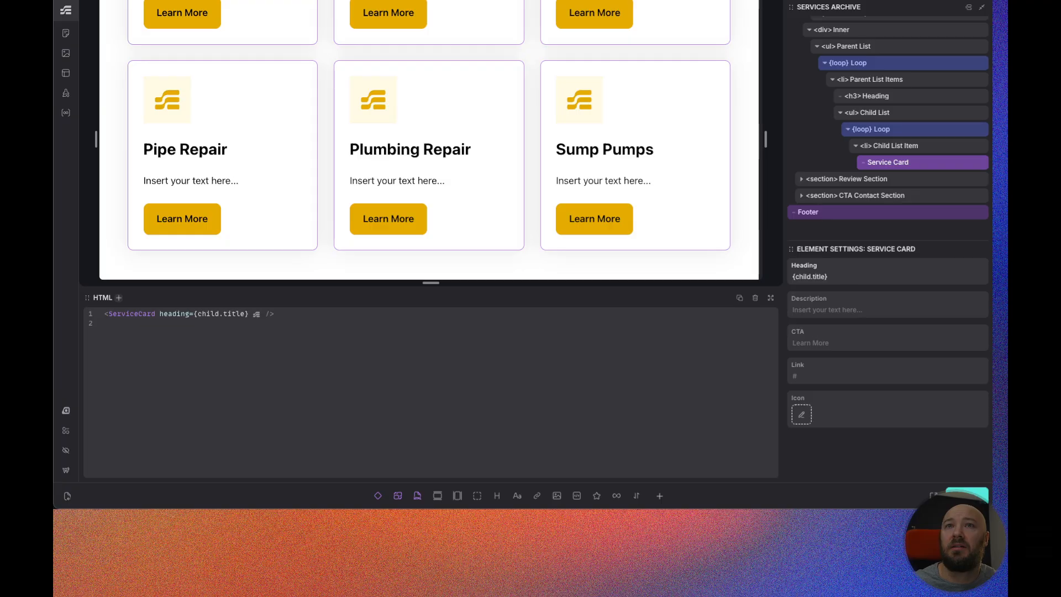
# Try binding the Service Card's Description to {child.metabox.short_desc}.
pyautogui.click(824, 312)
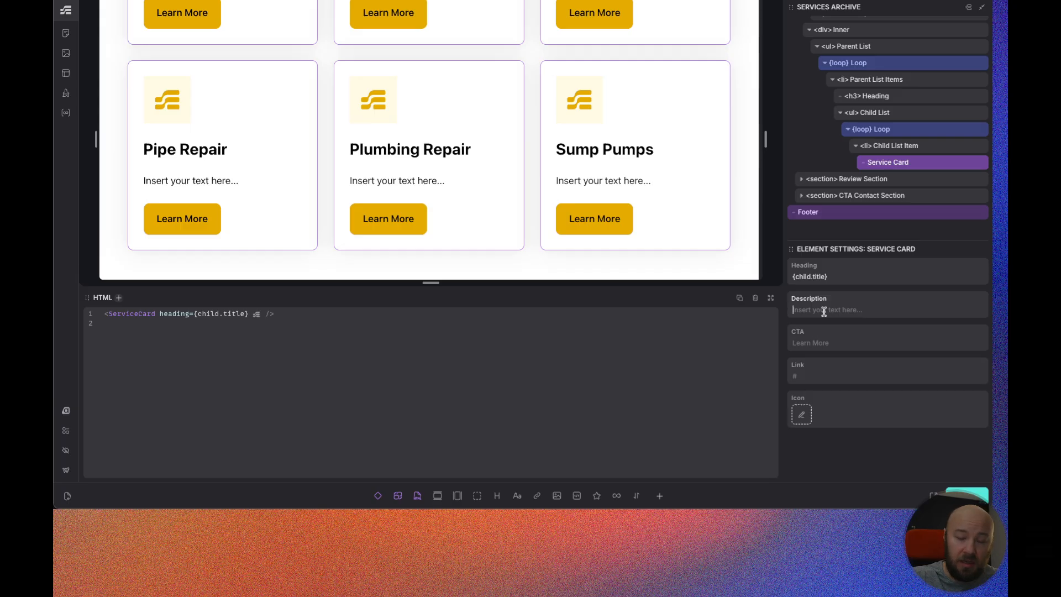
pyautogui.write('{}')
pyautogui.write('child.')
pyautogui.write('metabox')
pyautogui.write('.')
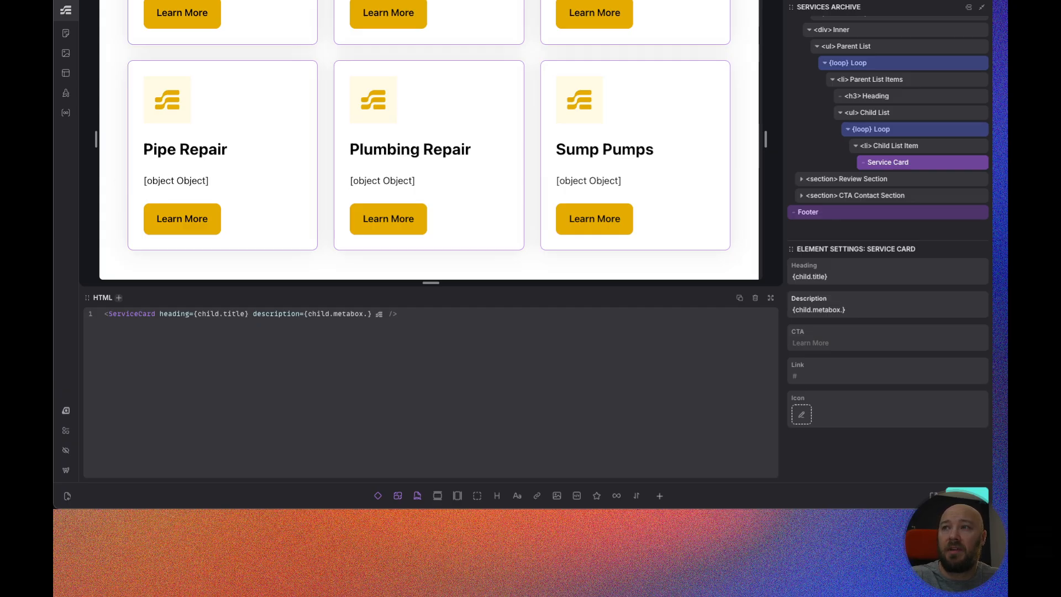
pyautogui.write('short-')
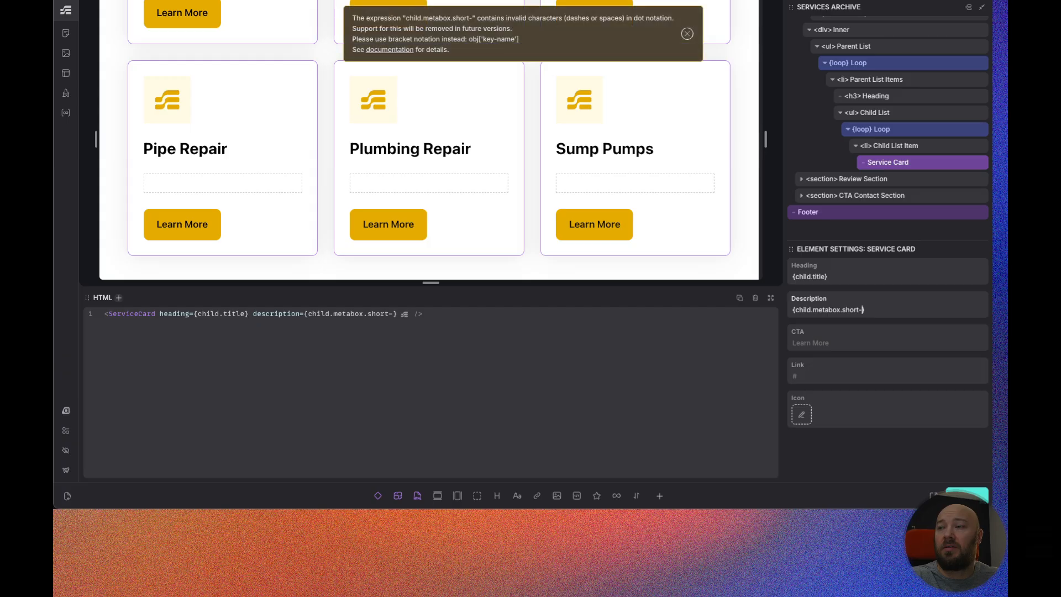
pyautogui.write('d')
pyautogui.press('BackSpace')
pyautogui.press('BackSpace')
pyautogui.write('_d')
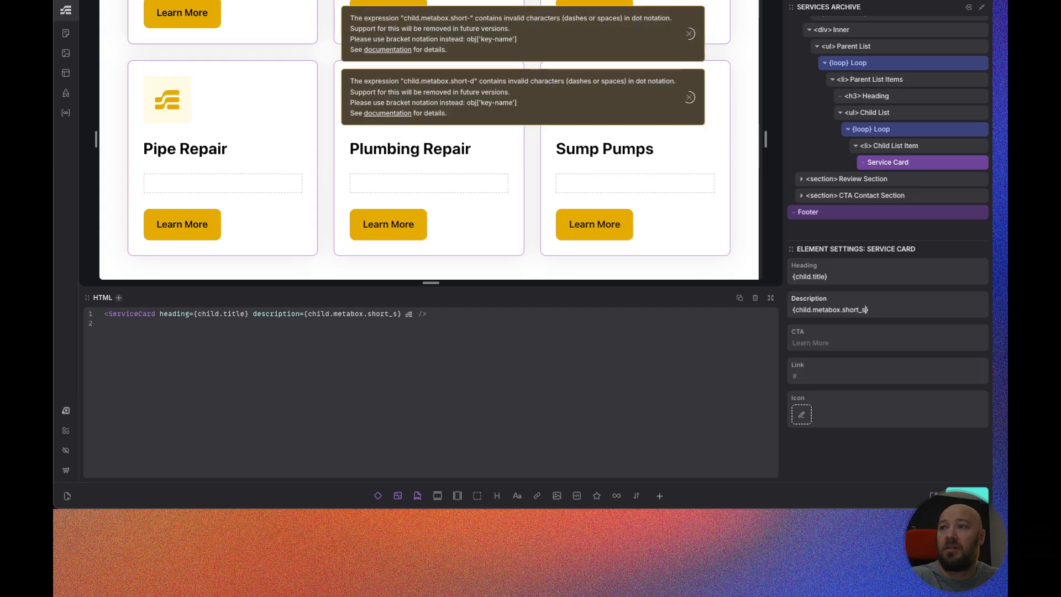
pyautogui.write('esc')
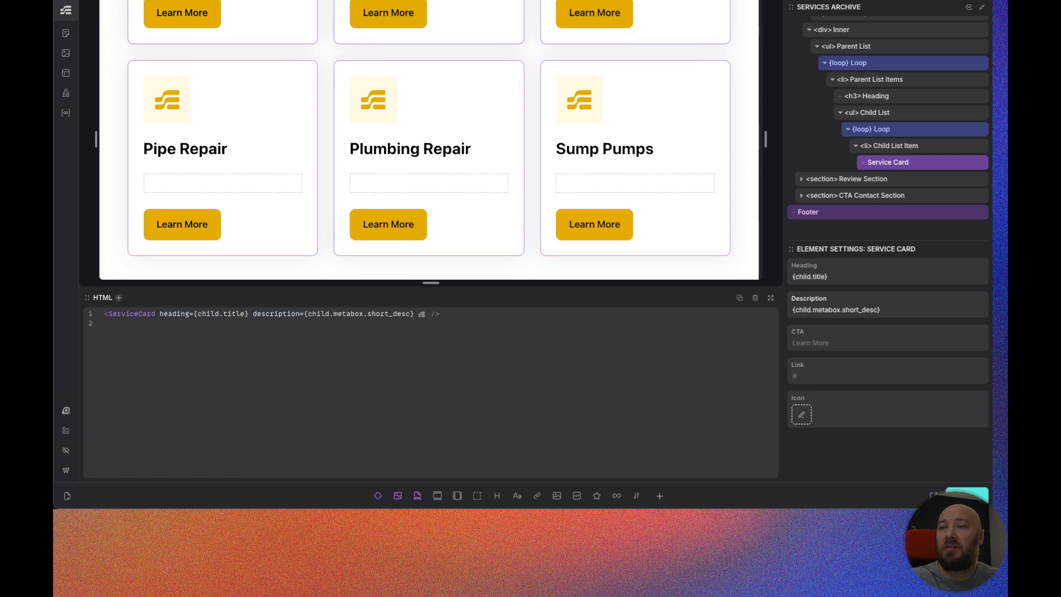
# Replace the field in the Service Card's Description so the expression reads {child.metabox.service_overview}.
pyautogui.press('BackSpace')
pyautogui.press('BackSpace')
pyautogui.press('BackSpace')
pyautogui.press('BackSpace')
pyautogui.press('BackSpace')
pyautogui.press('BackSpace')
pyautogui.press('BackSpace')
pyautogui.press('BackSpace')
pyautogui.press('BackSpace')
pyautogui.press('BackSpace')
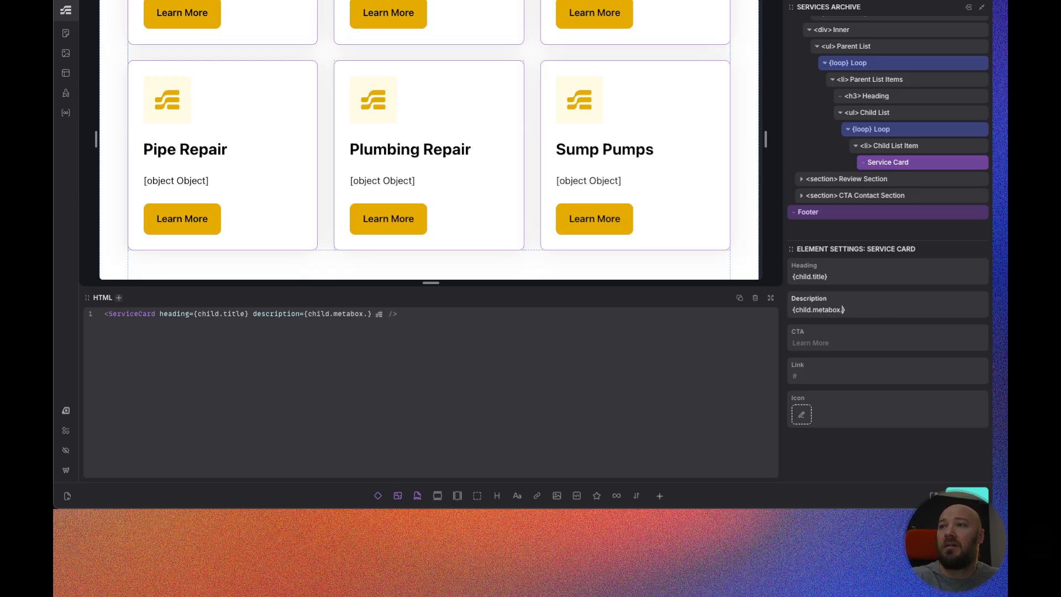
pyautogui.write('service_overview')
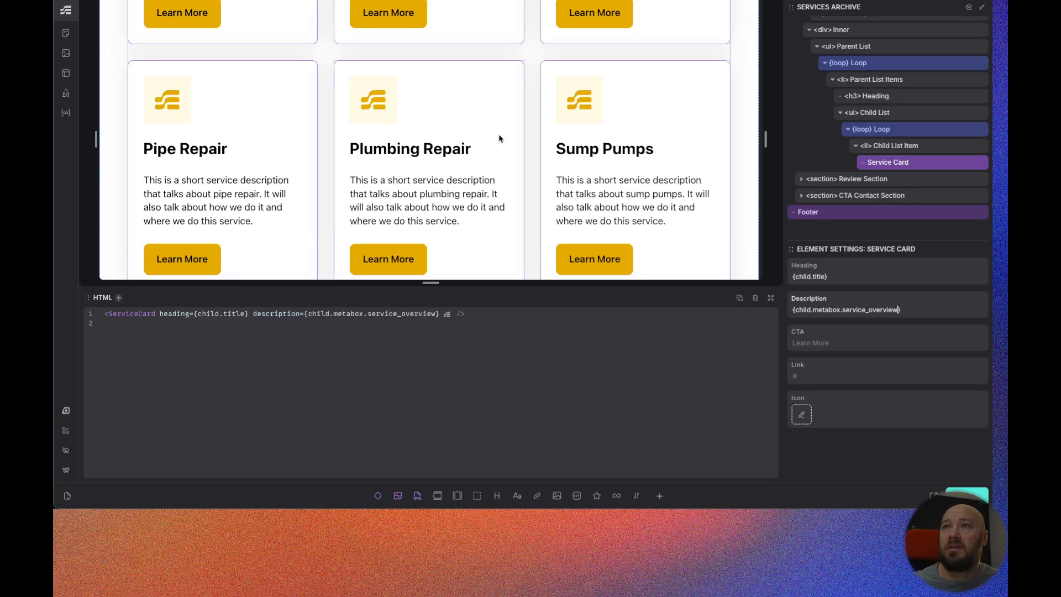
# Bind the Service Card's Link to {child.permalink.relative}.
pyautogui.click(840, 342)
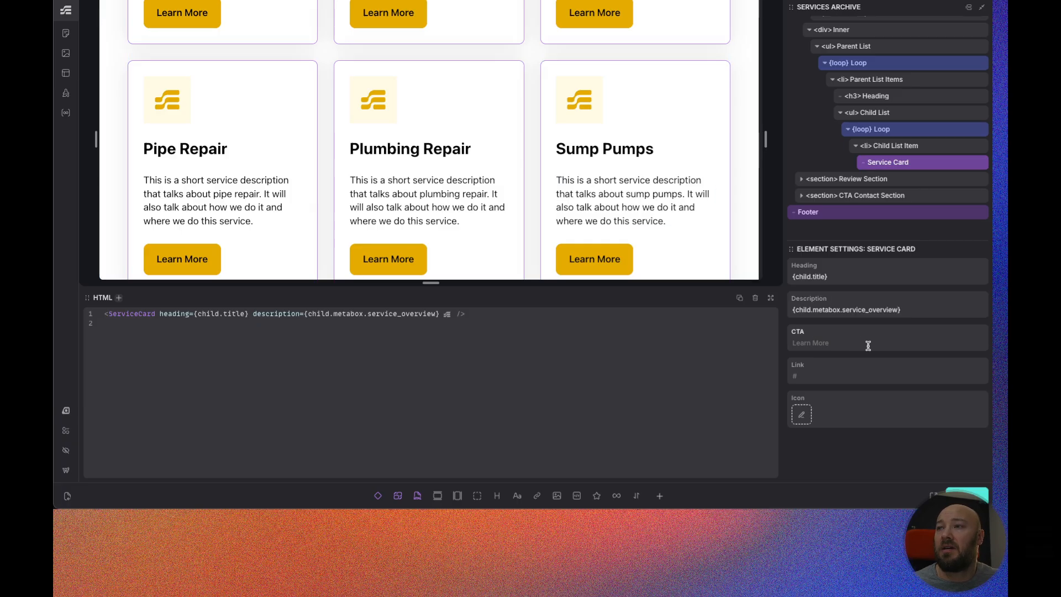
pyautogui.click(821, 377)
pyautogui.write('{}')
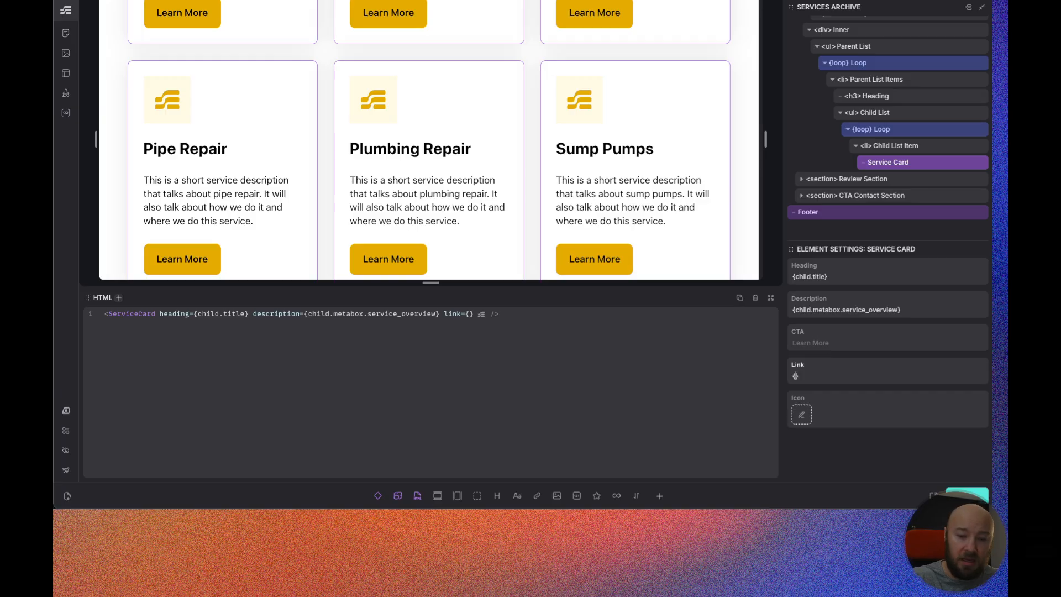
pyautogui.click(795, 376)
pyautogui.write('child')
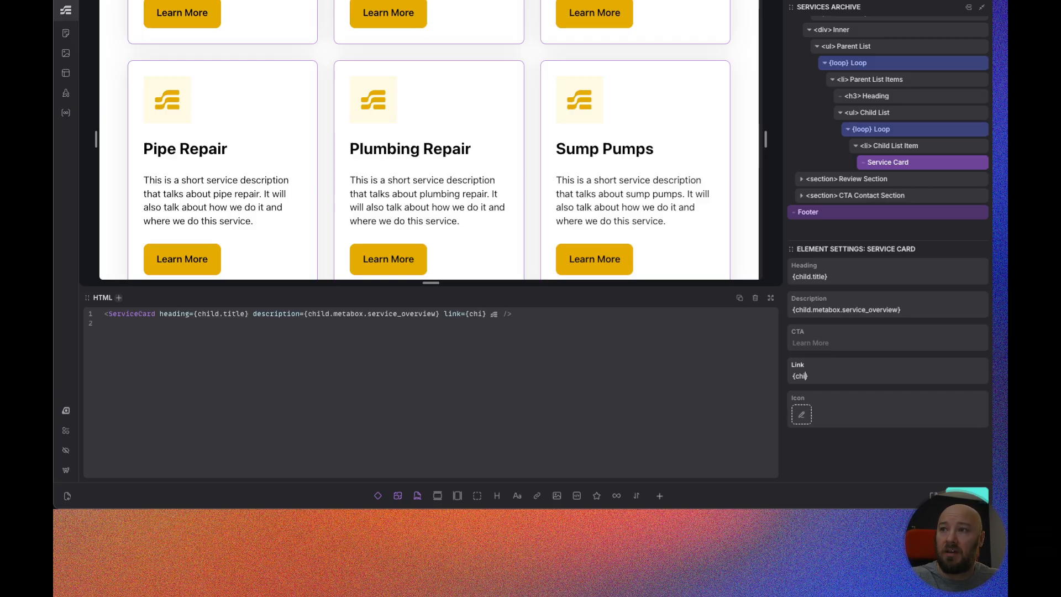
pyautogui.write('.permalink.relative')
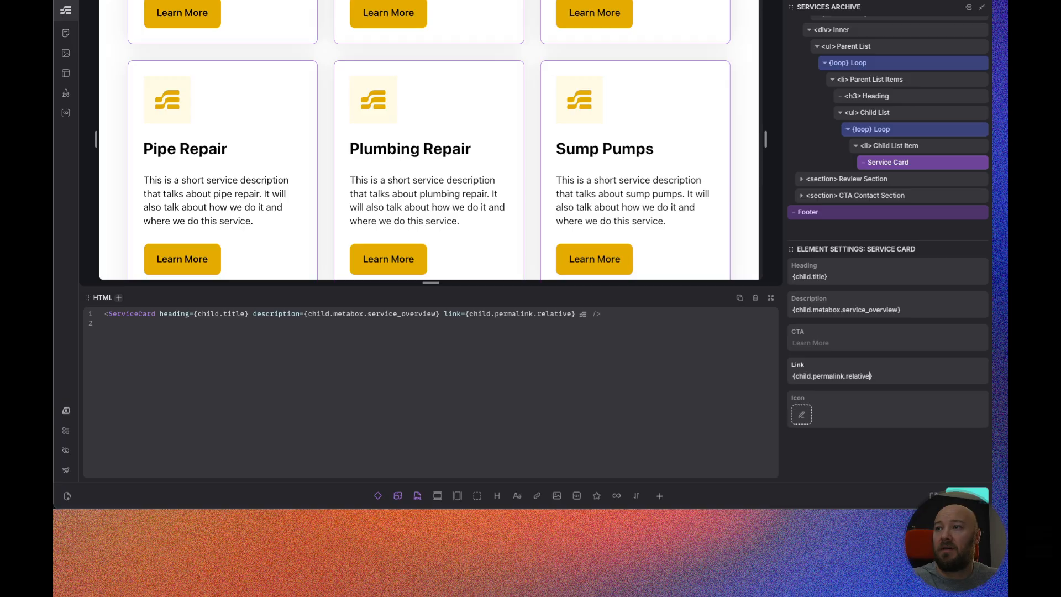
# Bind the Service Card's Icon to {child.metabox.service_icon}.
pyautogui.click(837, 416)
pyautogui.write('{}')
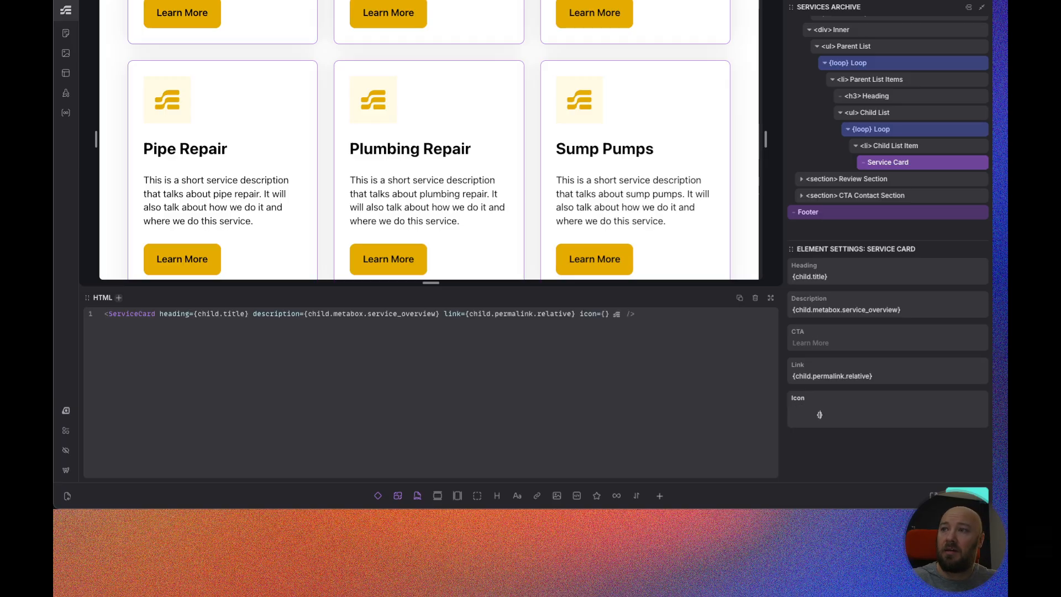
pyautogui.write('child.')
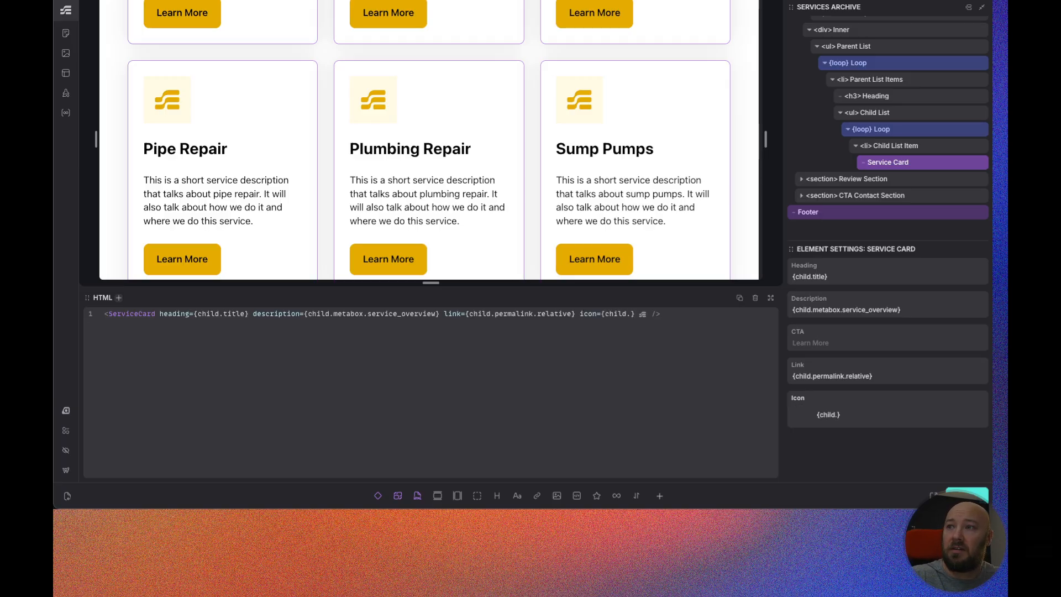
pyautogui.write('metabox')
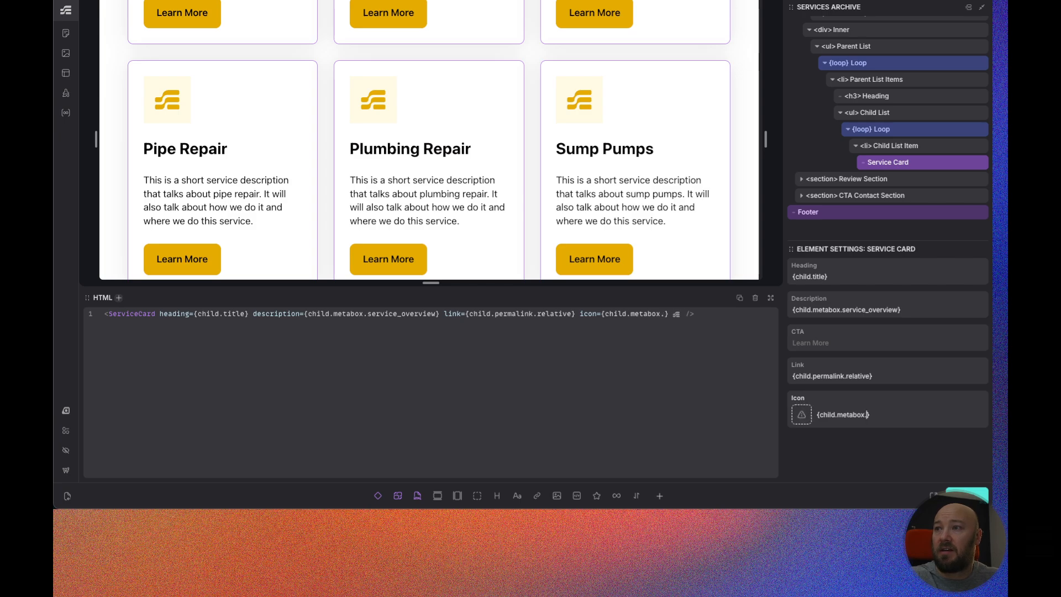
pyautogui.write('.icon')
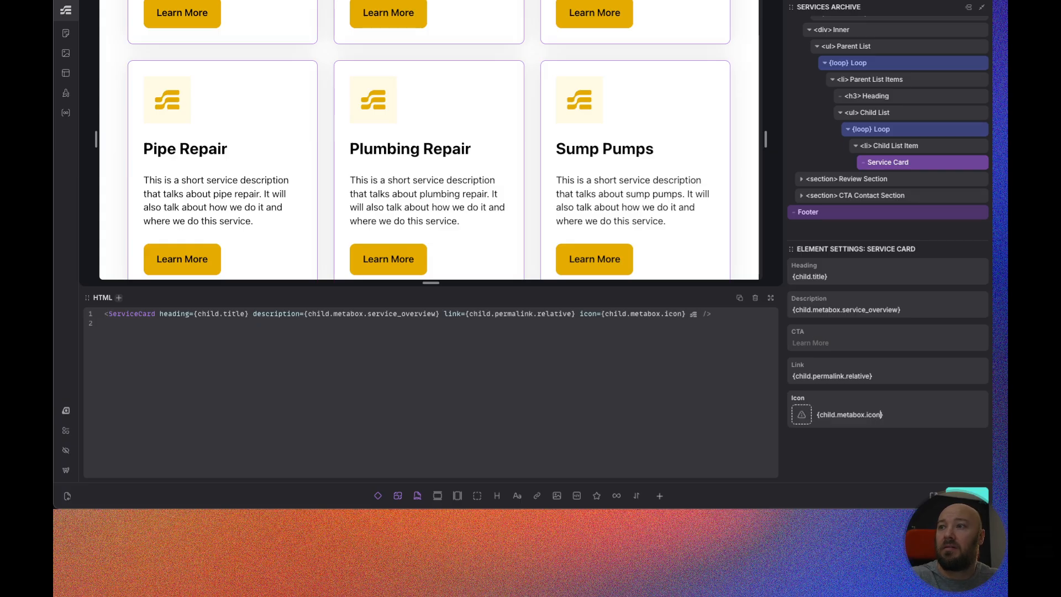
pyautogui.write('service_')
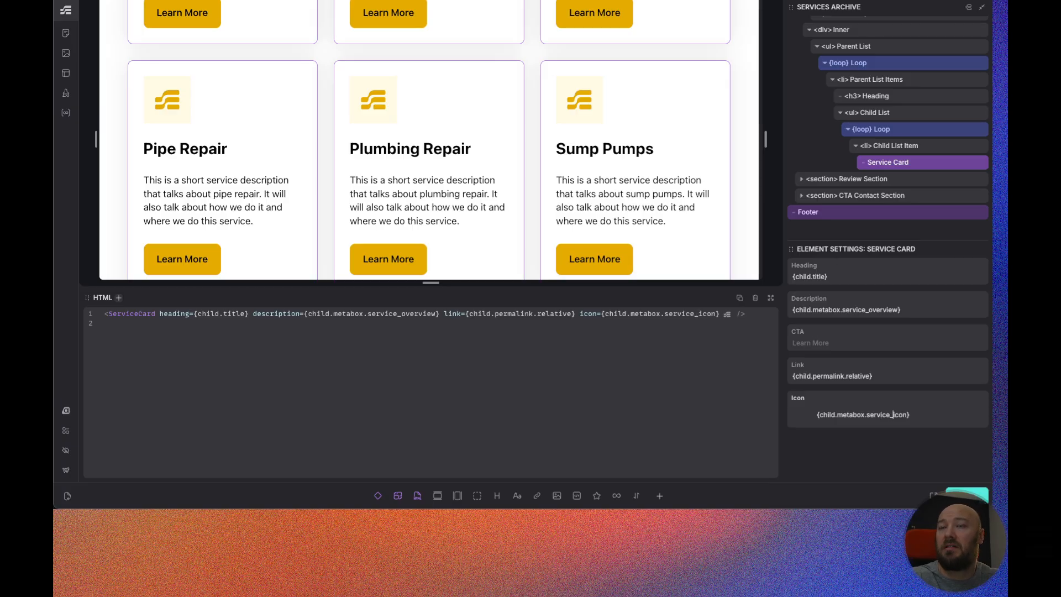
# Switch to the WordPress admin, open the Fixture Installation service, and examine its Service Group fields, including the Service Icon.
pyautogui.scroll(5, 483, 104)
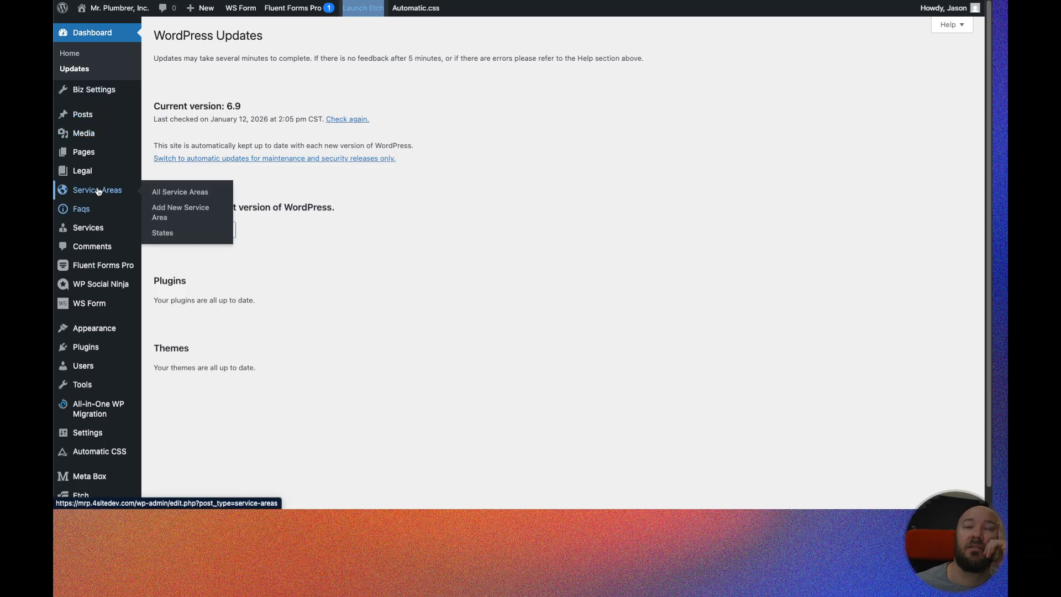
pyautogui.moveTo(99, 229)
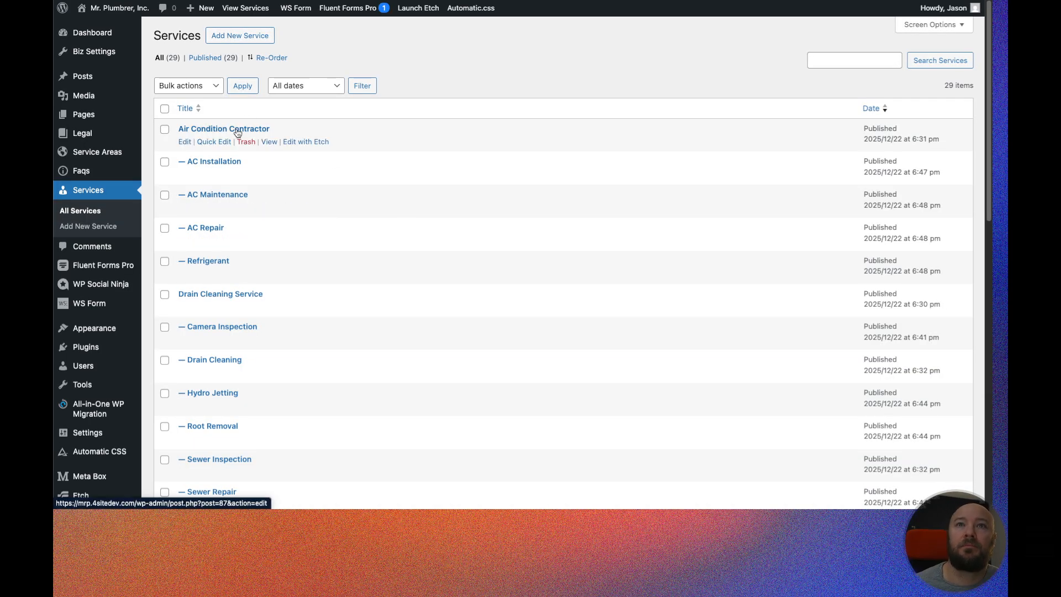
pyautogui.scroll(-5, 222, 162)
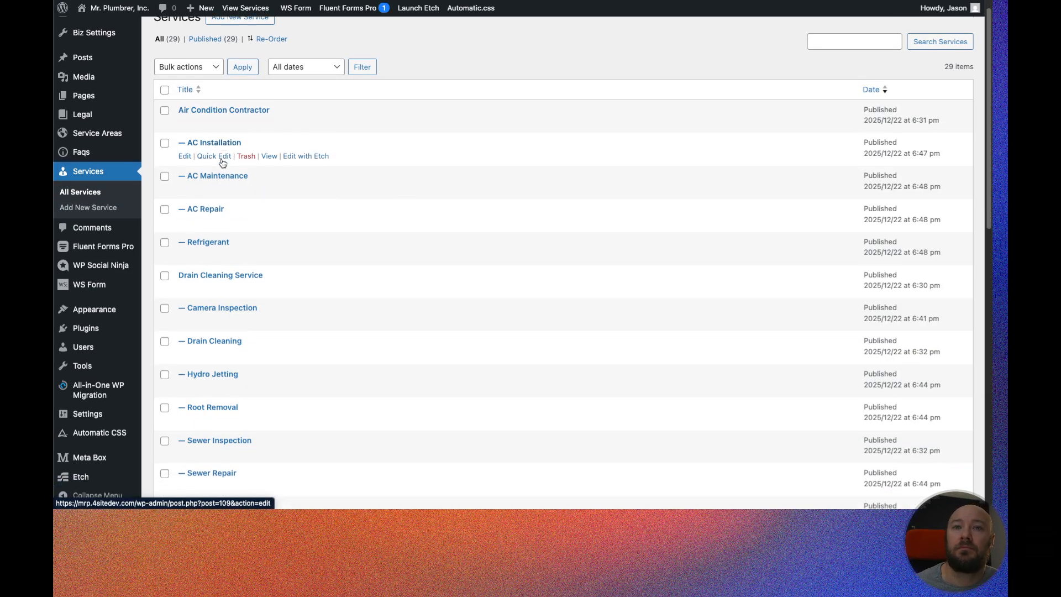
pyautogui.click(224, 430)
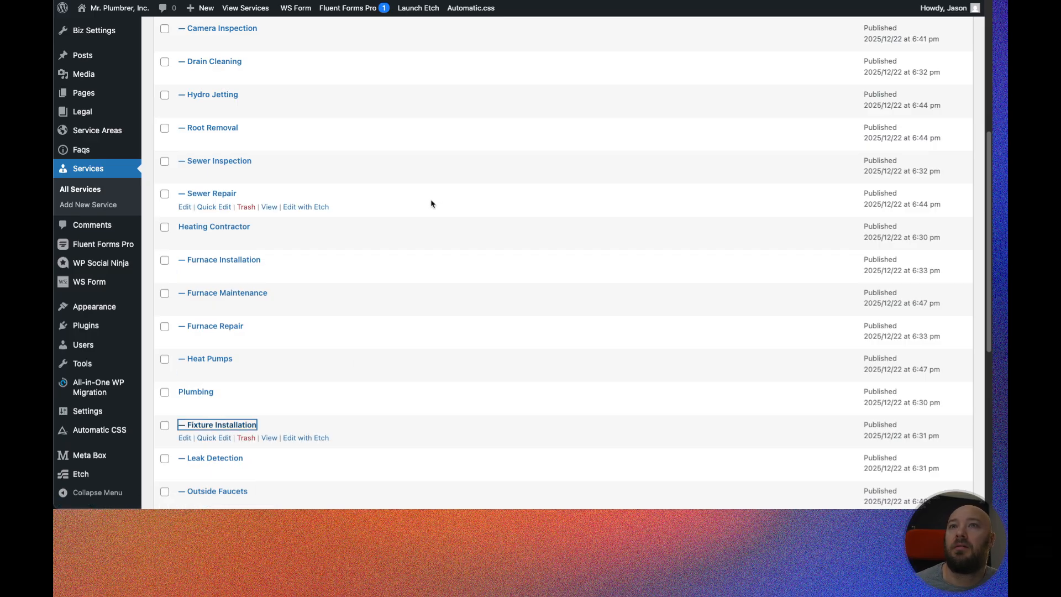
pyautogui.scroll(-5, 387, 232)
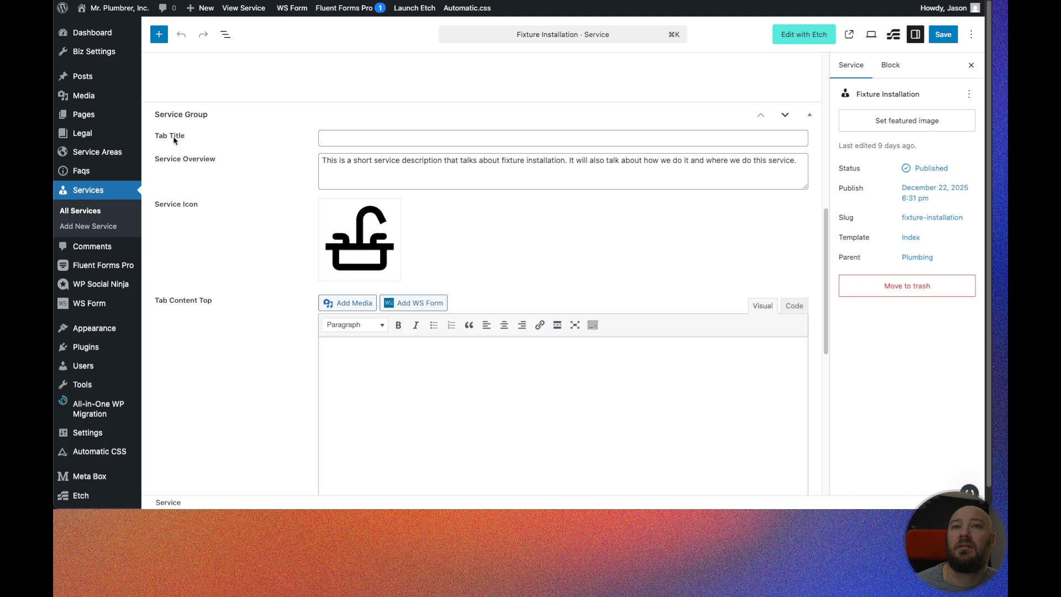
pyautogui.scroll(-3, 225, 316)
pyautogui.scroll(-5, 223, 317)
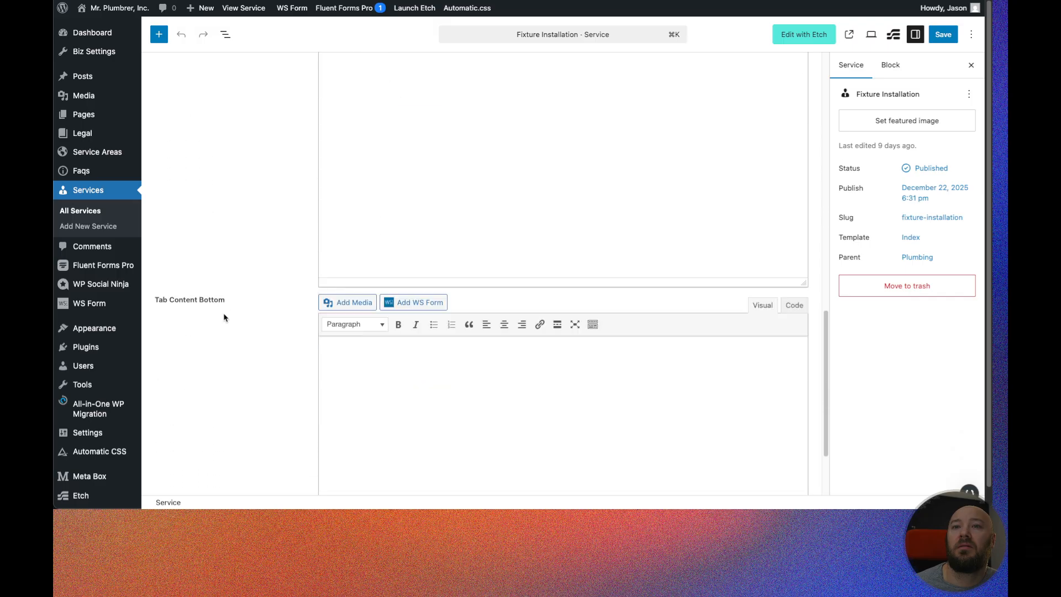
pyautogui.scroll(12, 223, 315)
pyautogui.scroll(-4, 225, 331)
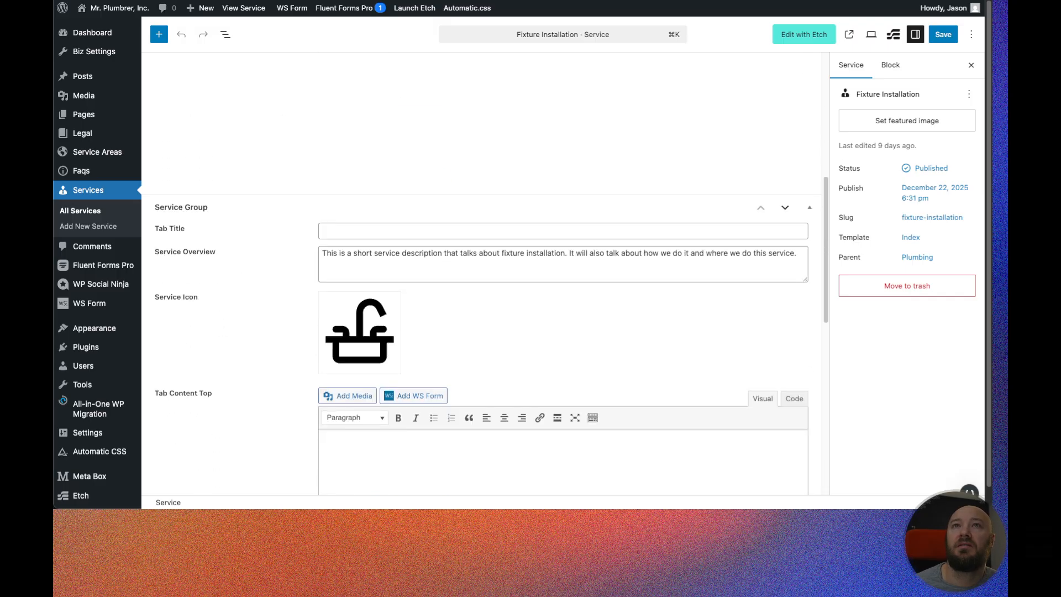
# Return to the Etch template, extend the Service Card's Icon to {child.metabox.service_icon.url}, and check the cards in the preview.
pyautogui.click(243, 1)
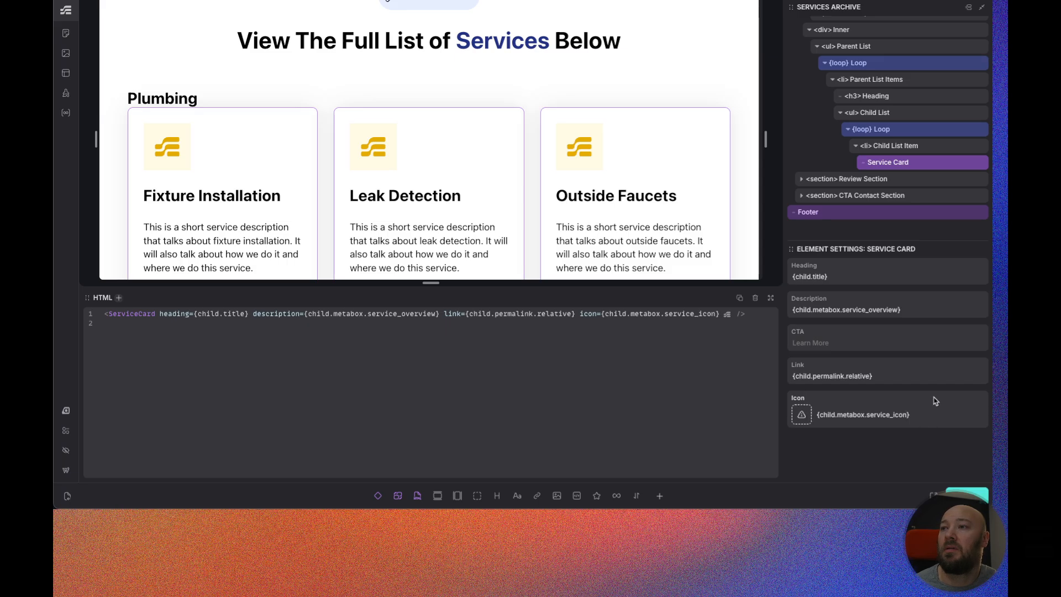
pyautogui.write('.url')
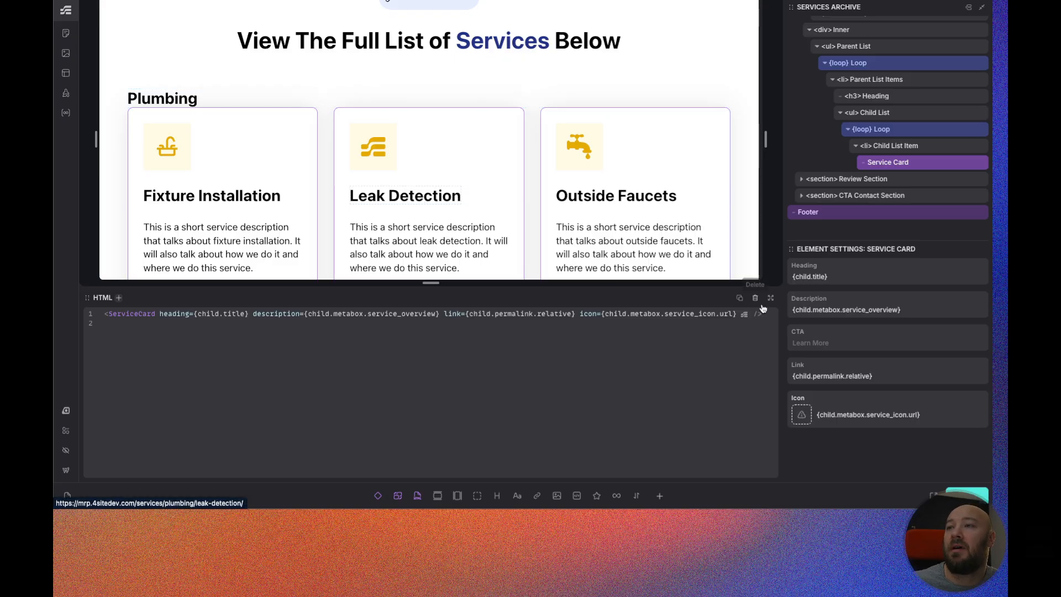
pyautogui.scroll(-3, 532, 230)
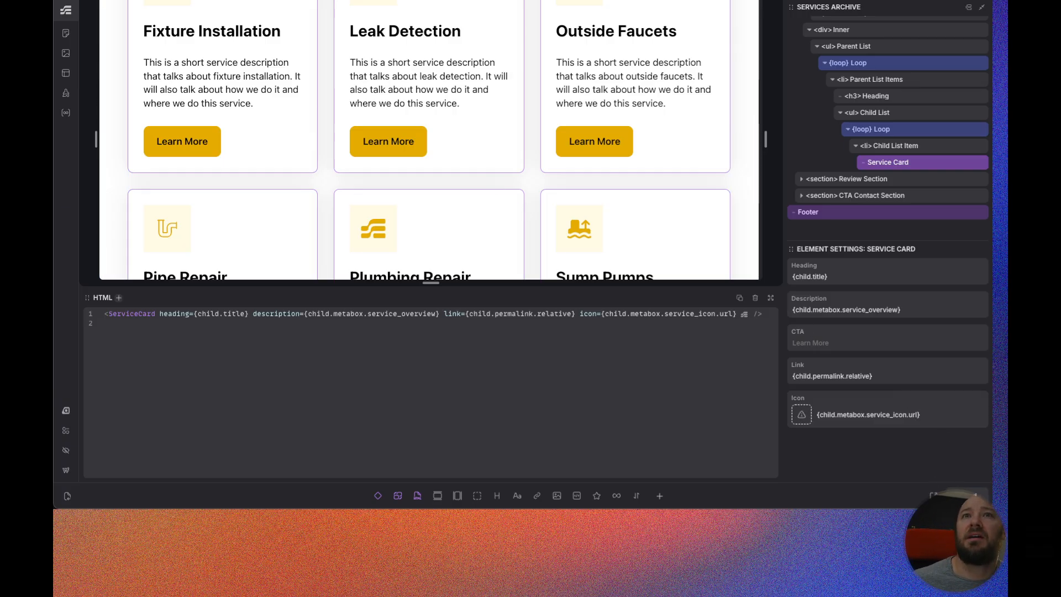
# Switch to the live homepage and inspect the markup of the Fixture Installation card's heading link in the browser's developer tools.
pyautogui.click(402, 1)
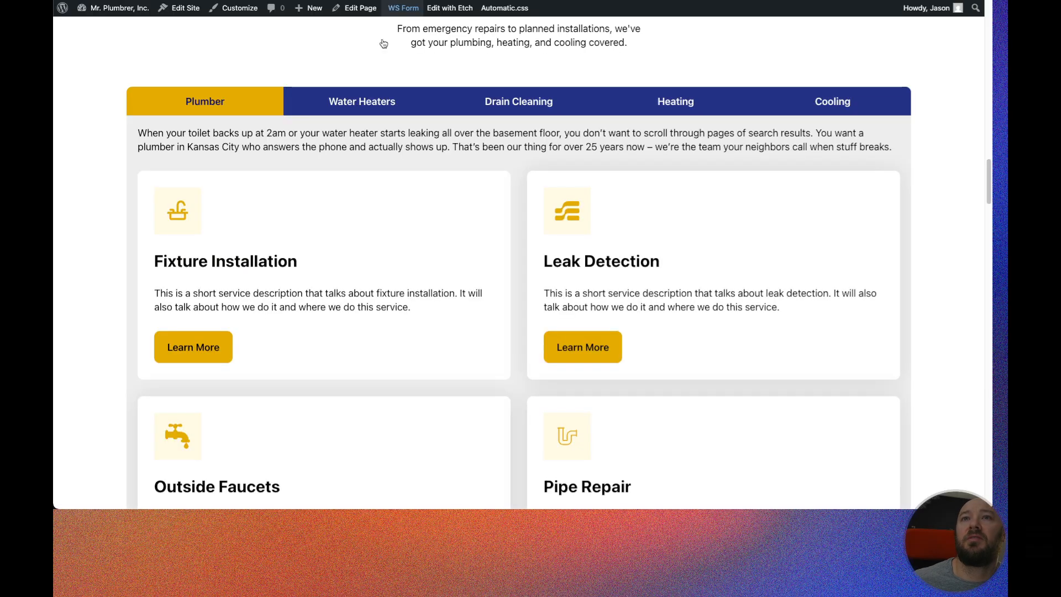
pyautogui.rightClick(215, 339)
pyautogui.click(258, 460)
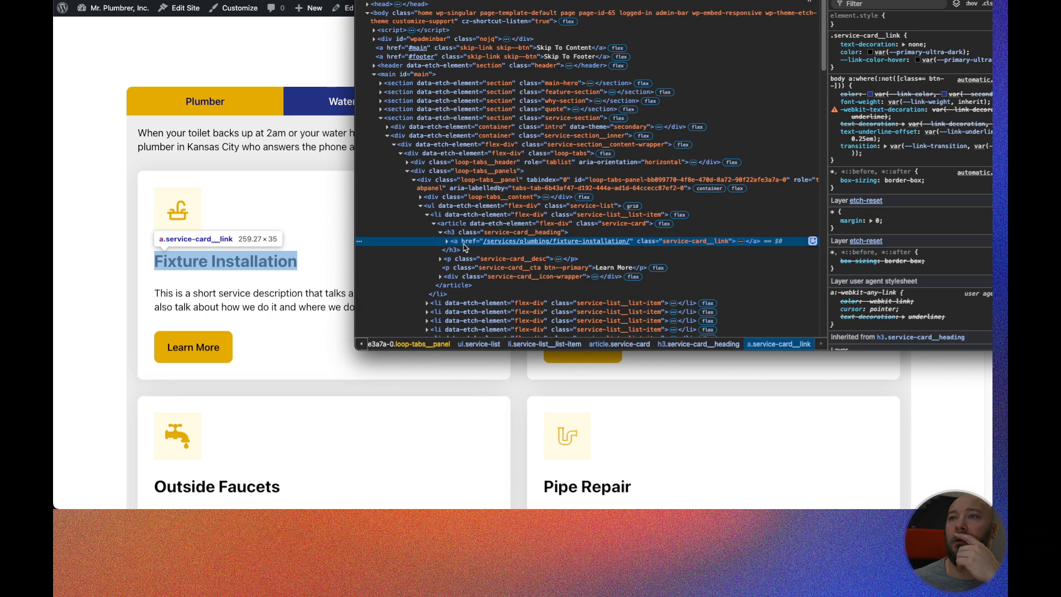
# Close the developer tools, return to the Etch Services Archive template, and examine the Plumbing service cards in the preview.
pyautogui.press('super+w')
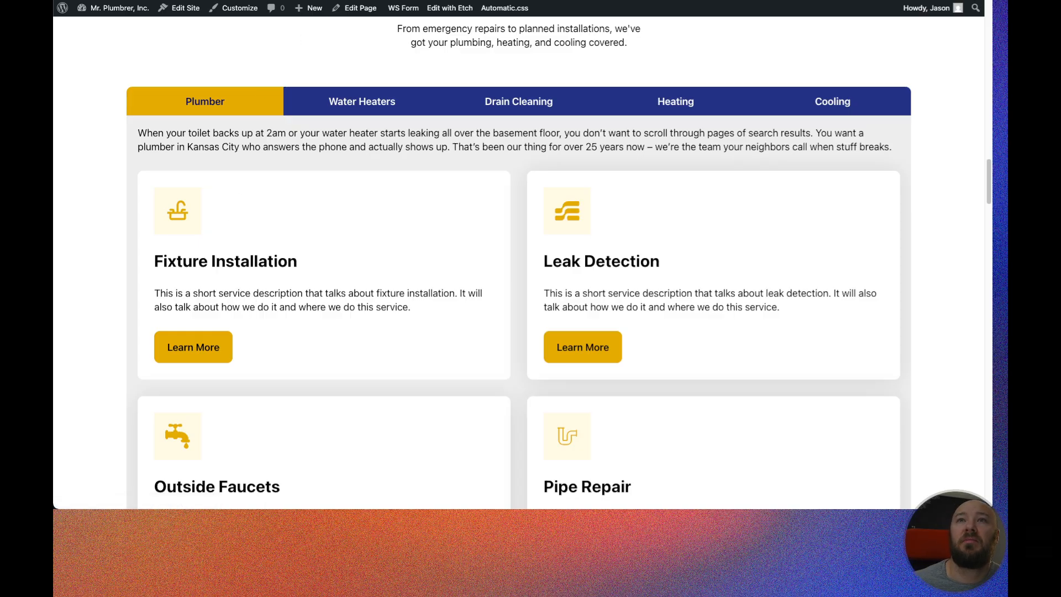
pyautogui.hotkey('ctrl', 'Tab')
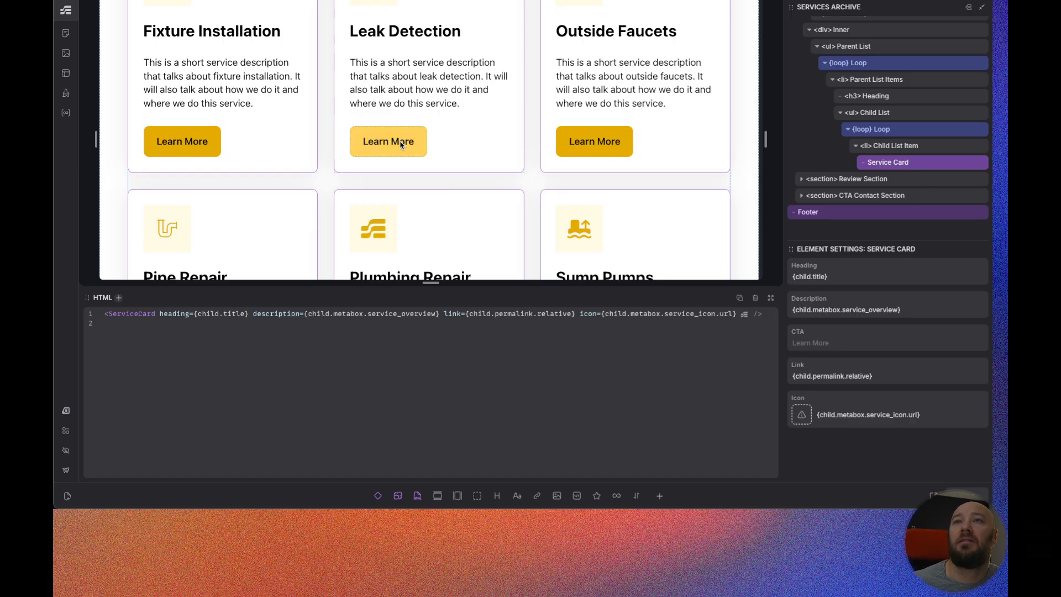
pyautogui.scroll(2, 606, 137)
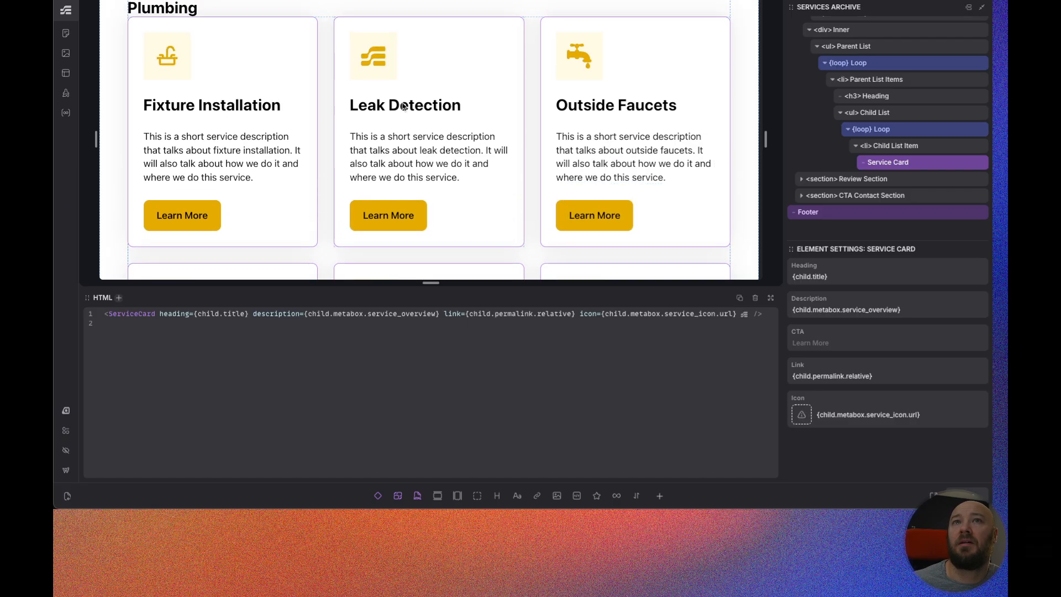
pyautogui.scroll(-5, 295, 77)
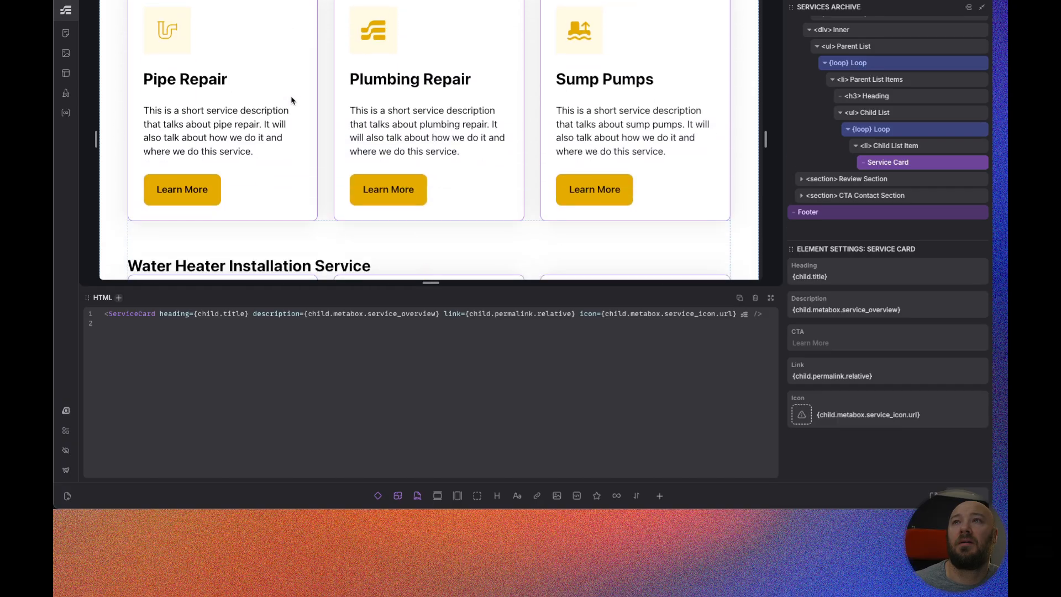
pyautogui.scroll(-1, 291, 100)
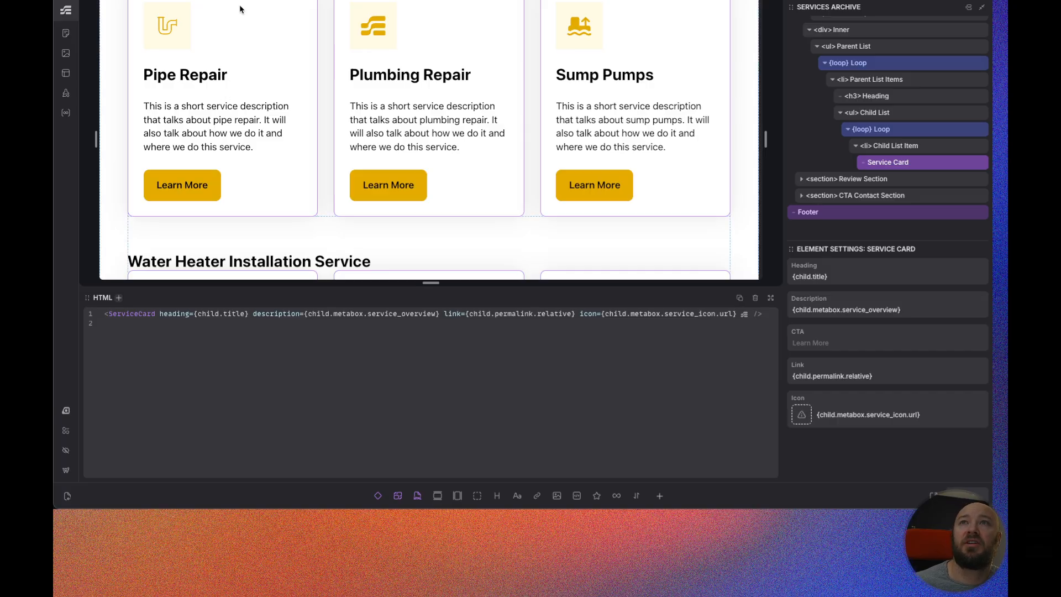
# Switch to the live homepage, open the All Plumbing Services link in a new browser tab, and go to that tab.
pyautogui.hotkey('ctrl', 'Tab')
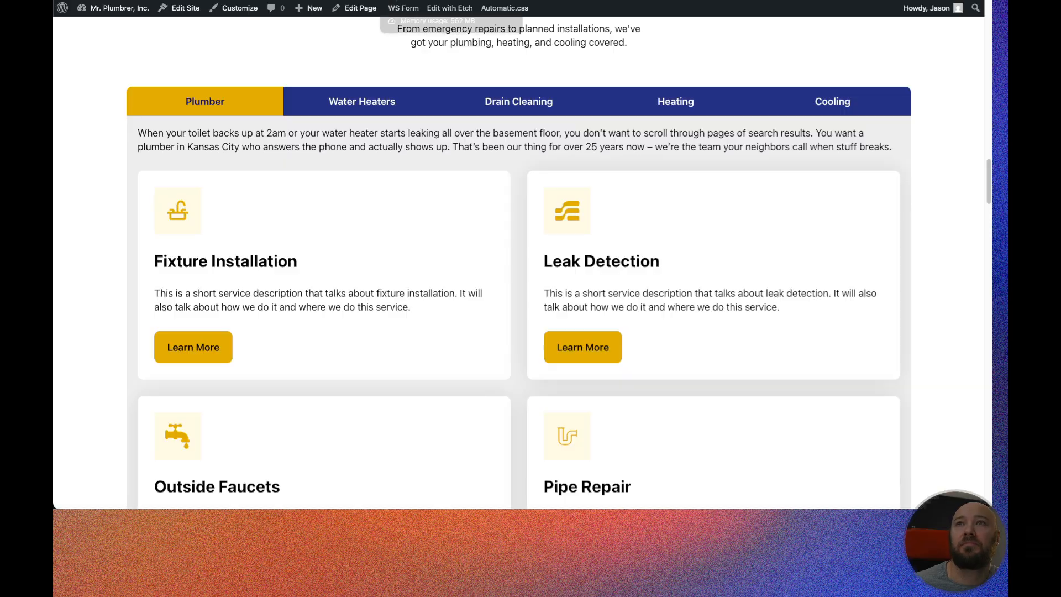
pyautogui.scroll(15, 309, 214)
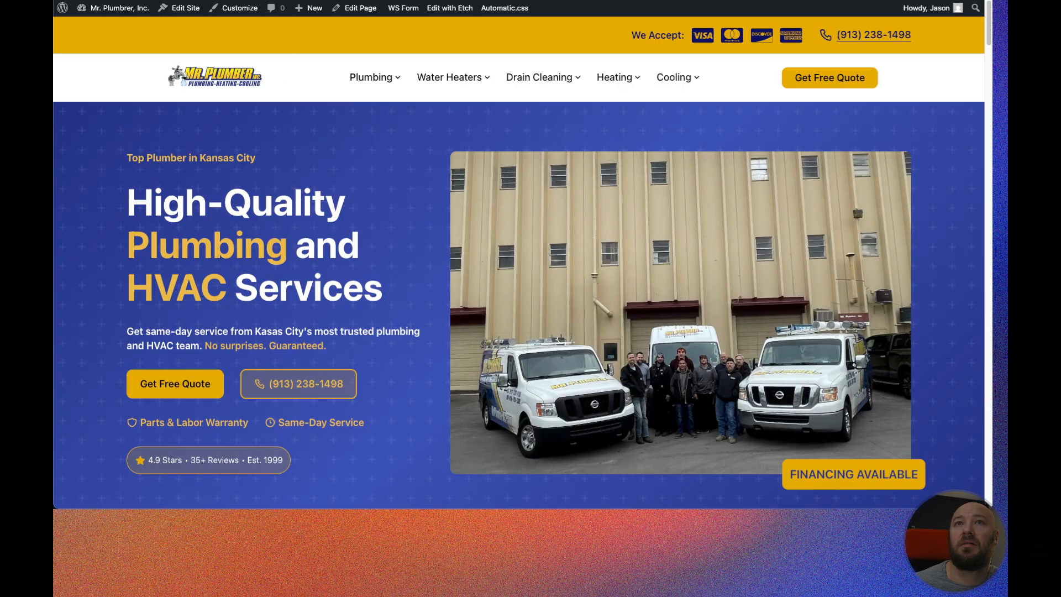
pyautogui.moveTo(375, 78)
pyautogui.rightClick(397, 99)
pyautogui.click(420, 106)
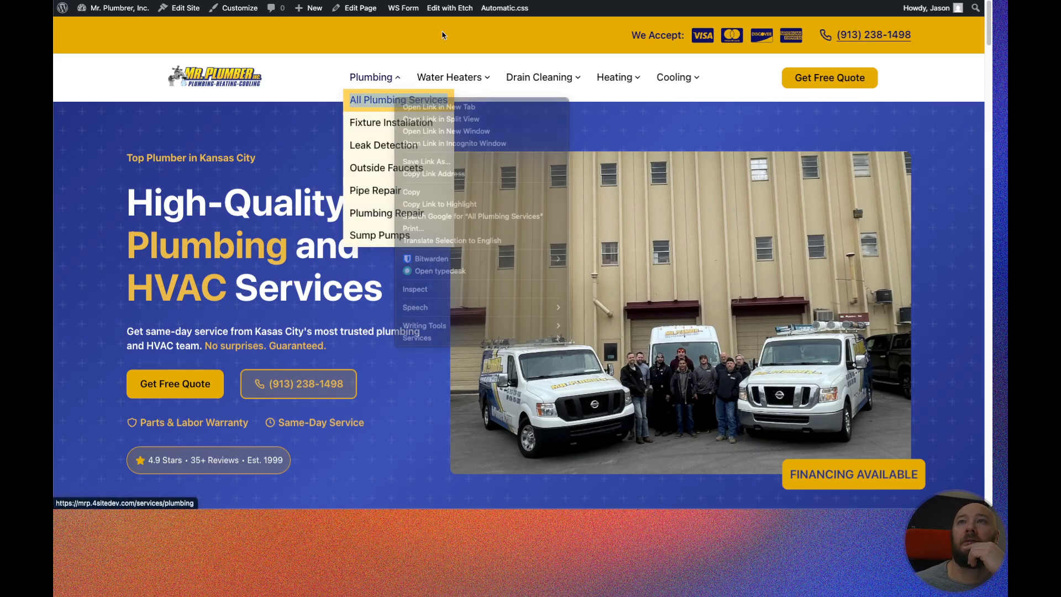
pyautogui.click(449, 8)
pyautogui.press('super+l')
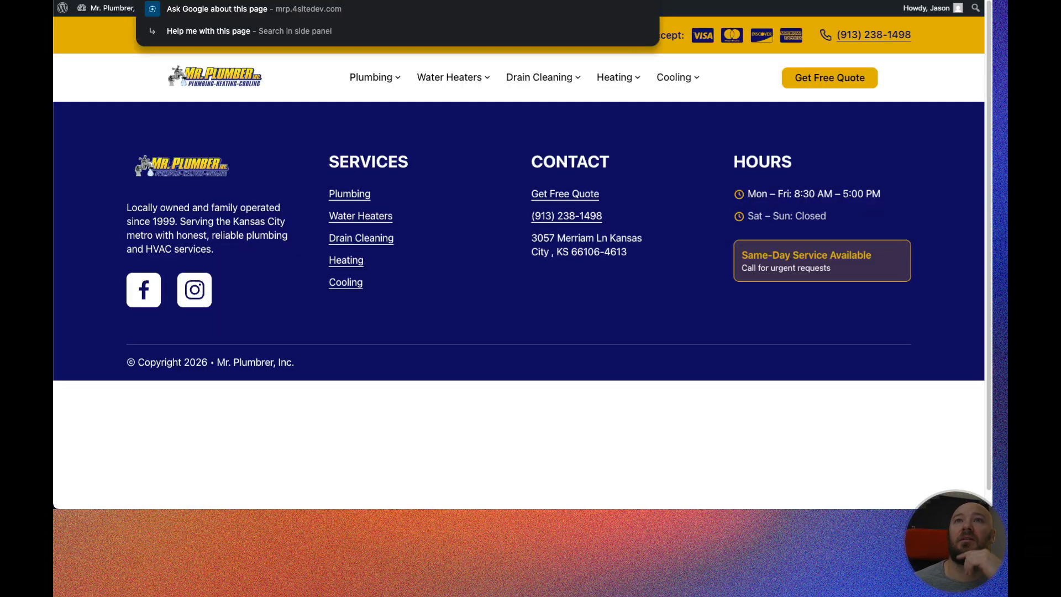
pyautogui.write('https://mrp.4sitedev.com/services/plumbing')
pyautogui.press('BackSpace')
pyautogui.press('BackSpace')
pyautogui.press('BackSpace')
pyautogui.press('BackSpace')
pyautogui.press('BackSpace')
pyautogui.press('BackSpace')
pyautogui.press('BackSpace')
pyautogui.press('BackSpace')
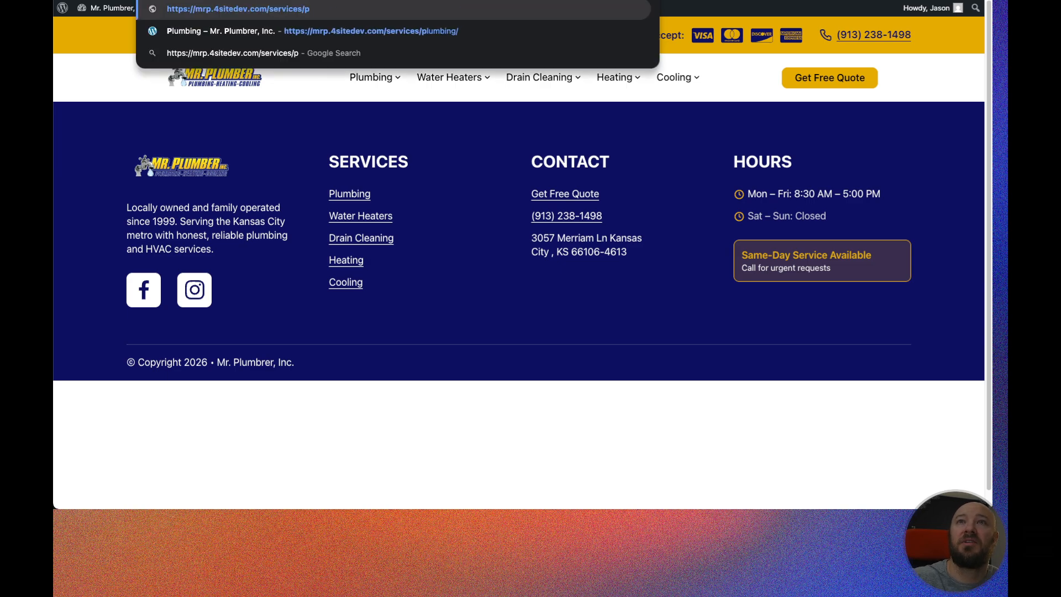
pyautogui.press('Return')
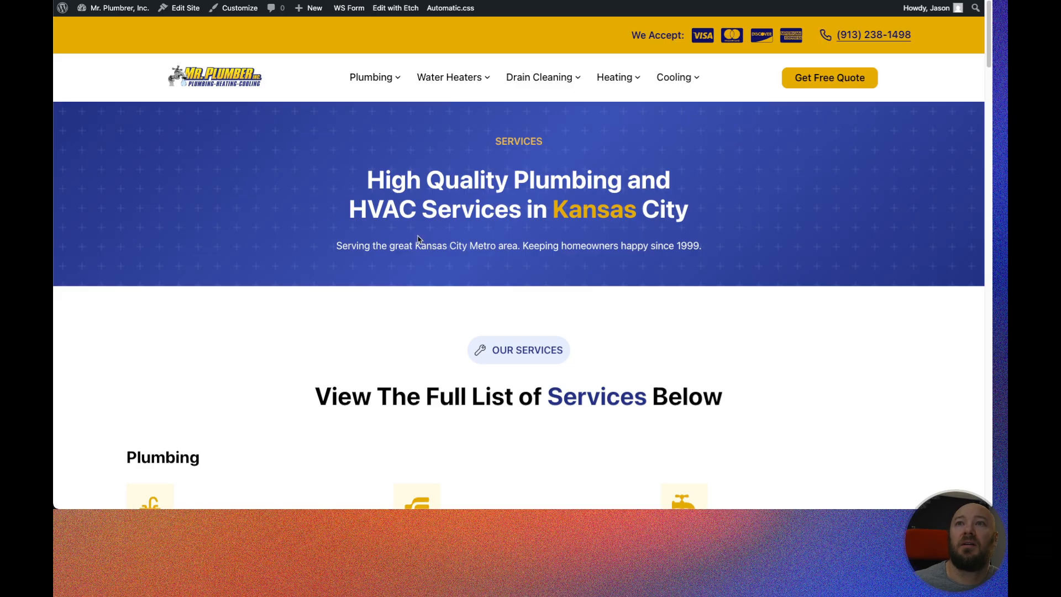
# Examine the service groups and their cards on the live services archive, from Plumbing down to Air Condition Contractor.
pyautogui.scroll(-4, 268, 249)
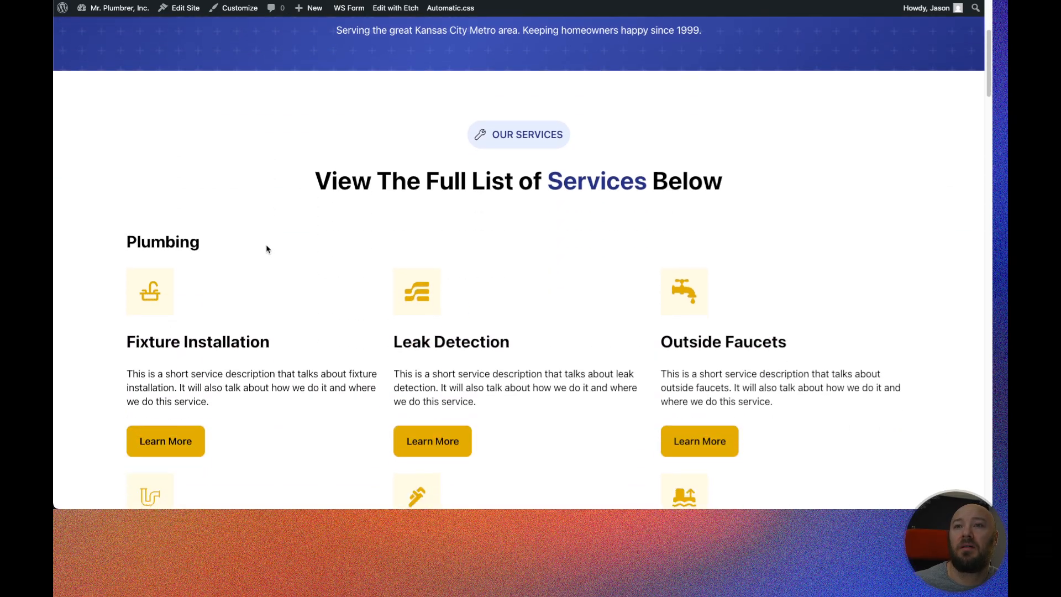
pyautogui.scroll(-4, 266, 249)
pyautogui.scroll(-14, 266, 249)
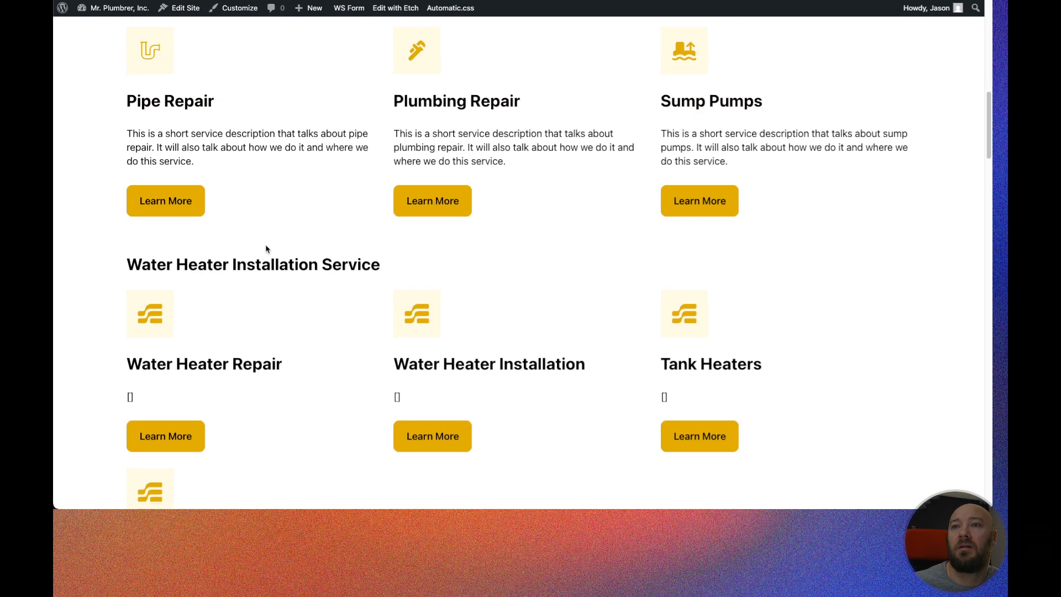
pyautogui.scroll(-12, 283, 255)
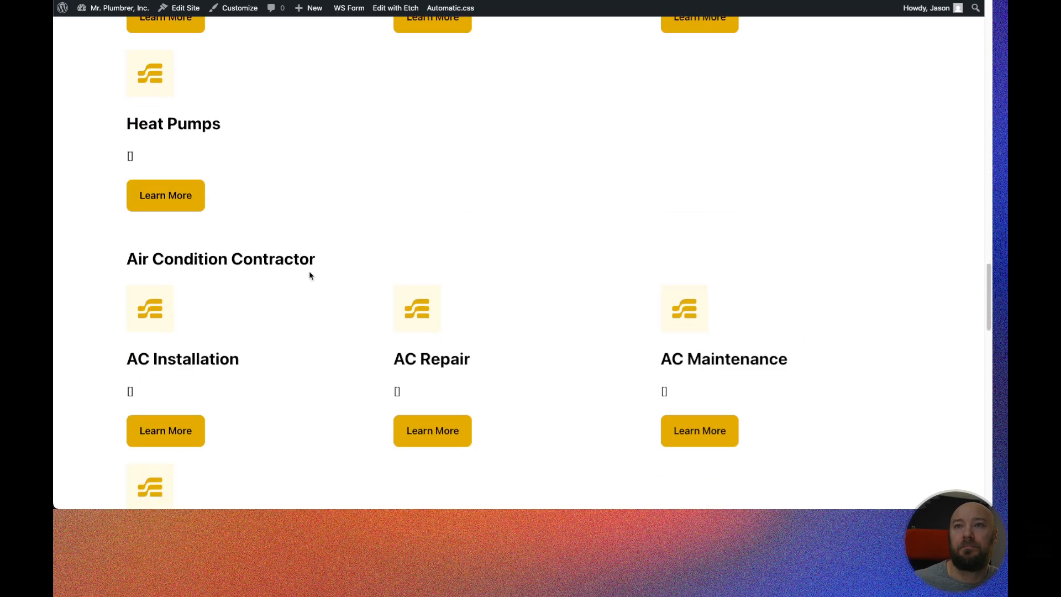
pyautogui.scroll(20, 324, 304)
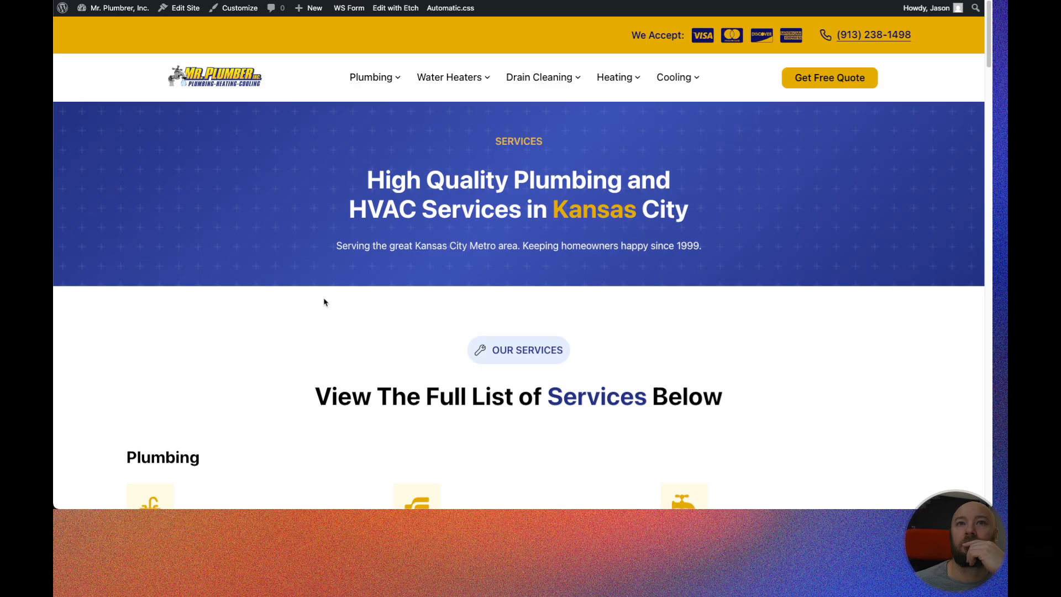
pyautogui.scroll(-3, 323, 301)
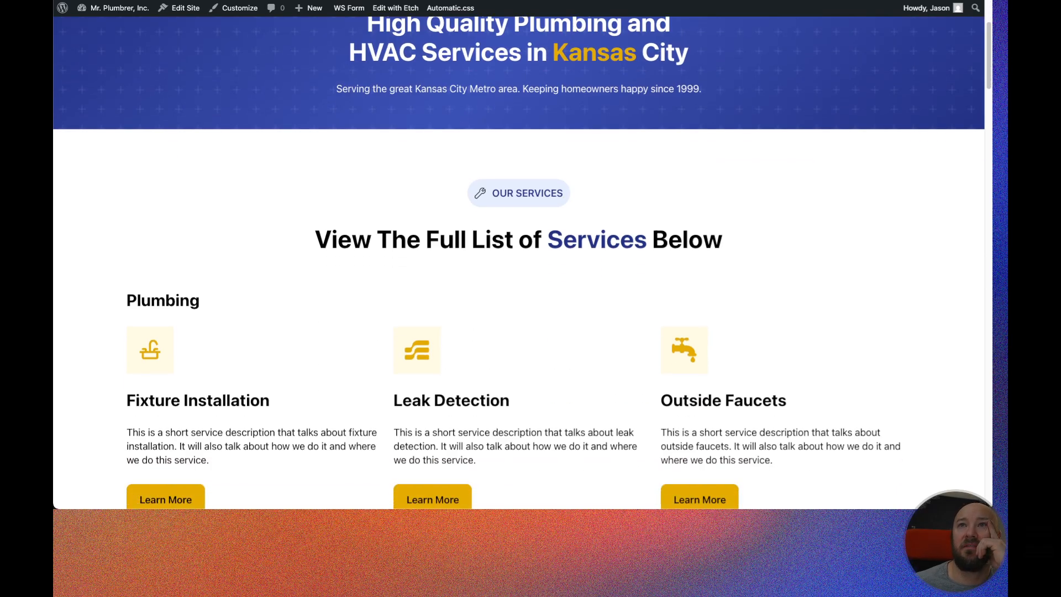
# Examine the tabbed service cards on the live homepage, and switch to the Figma design to view its quote and services sections.
pyautogui.hotkey('ctrl', 'Tab')
pyautogui.scroll(-18, 379, 104)
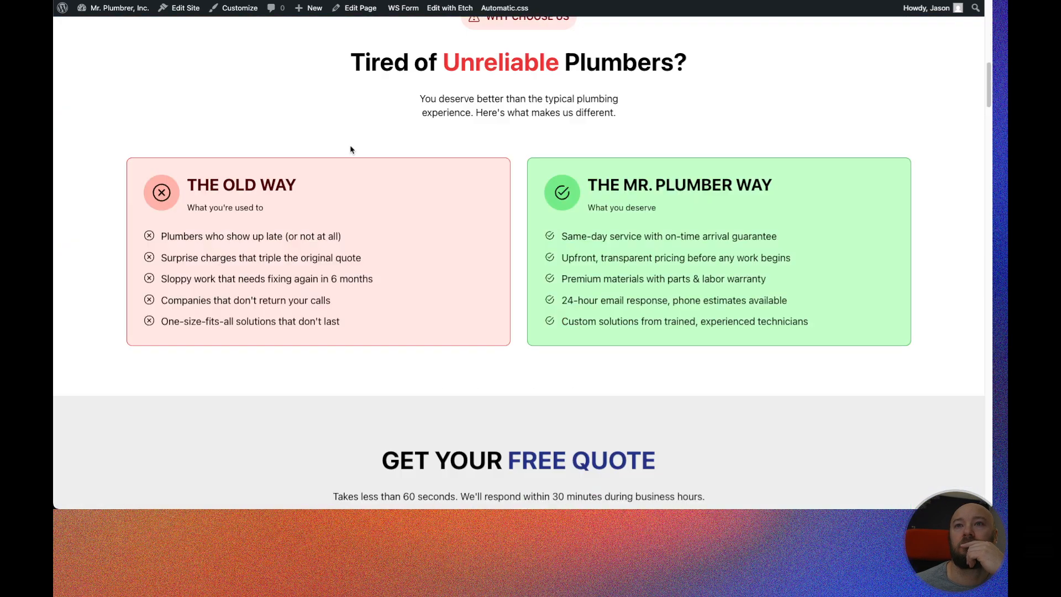
pyautogui.scroll(-10, 350, 146)
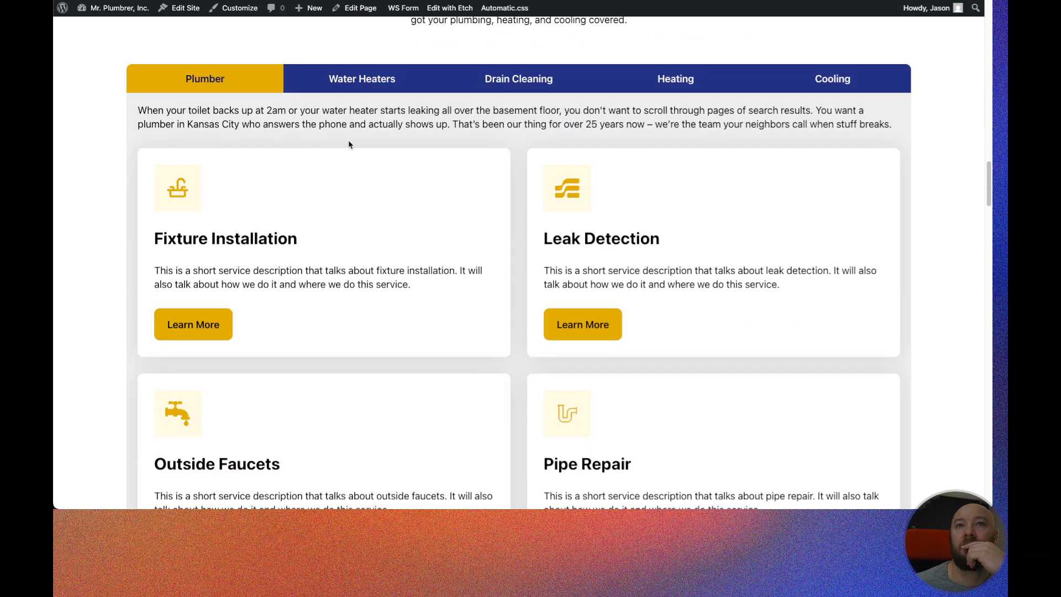
pyautogui.scroll(-9, 354, 147)
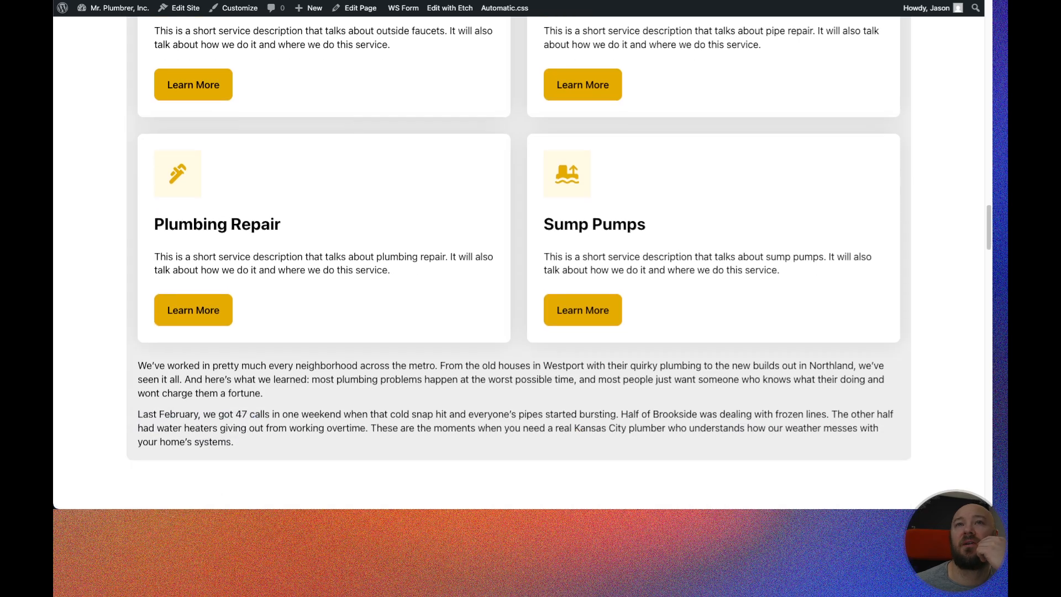
pyautogui.click(334, 2)
pyautogui.scroll(-1, 353, 201)
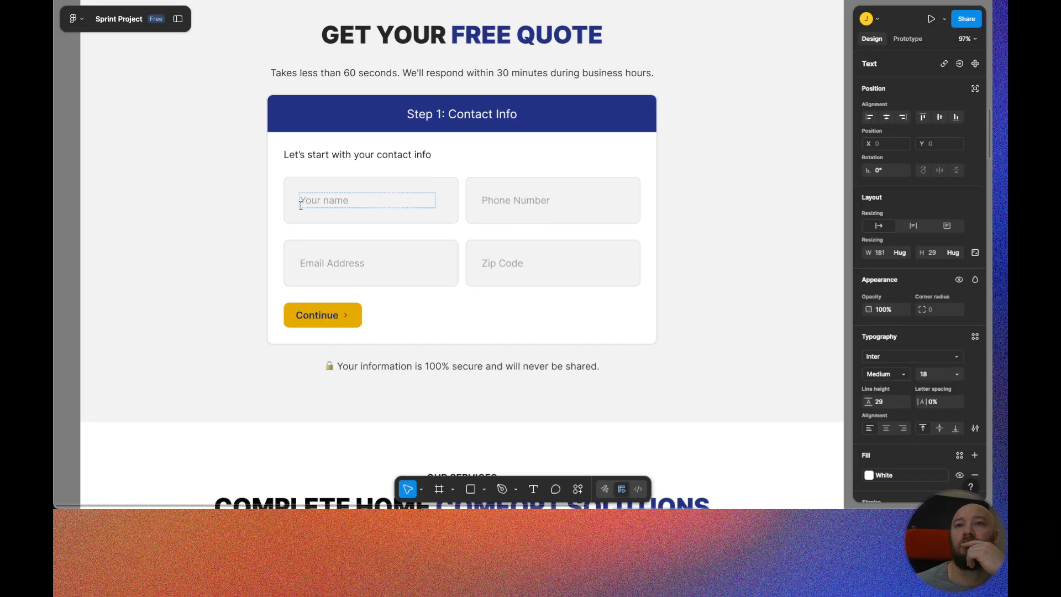
# Return to the Etch Services Archive template and review the service groups and the Customer Reviews section in the preview.
pyautogui.click(288, 1)
pyautogui.scroll(-10, 239, 249)
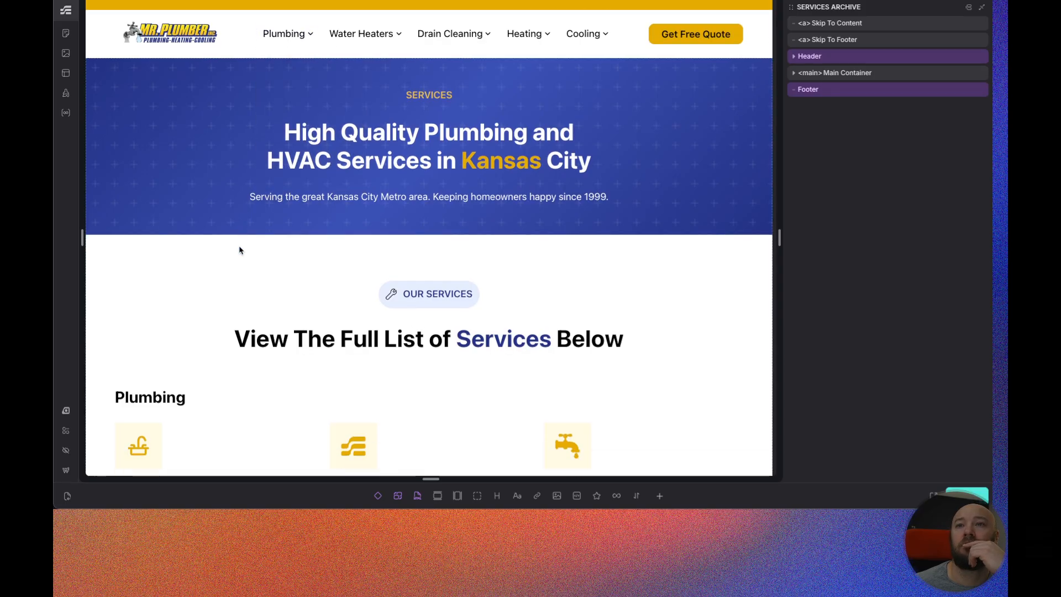
pyautogui.scroll(-20, 240, 248)
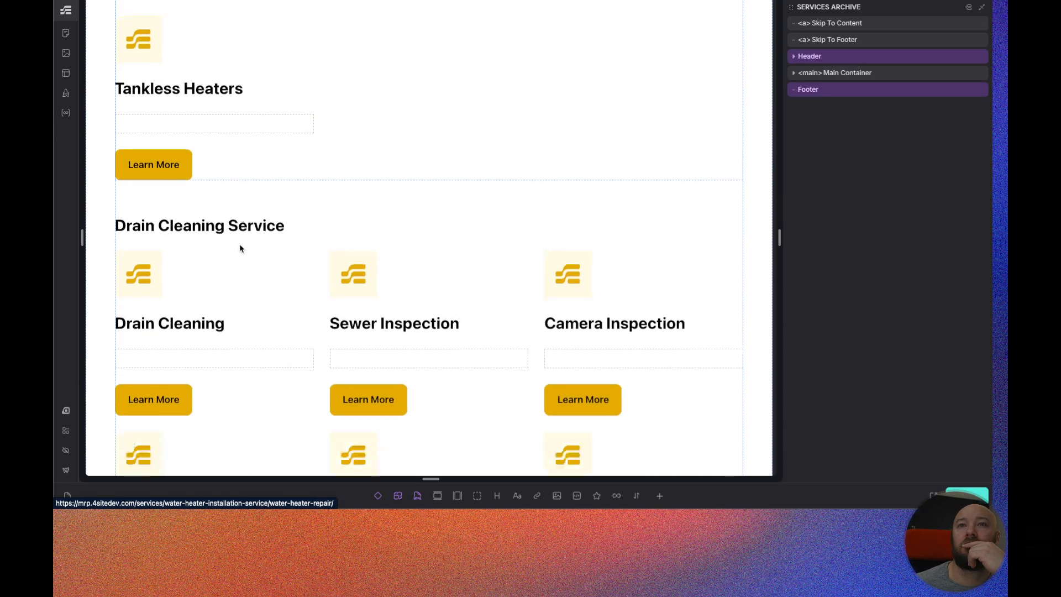
pyautogui.scroll(-7, 240, 247)
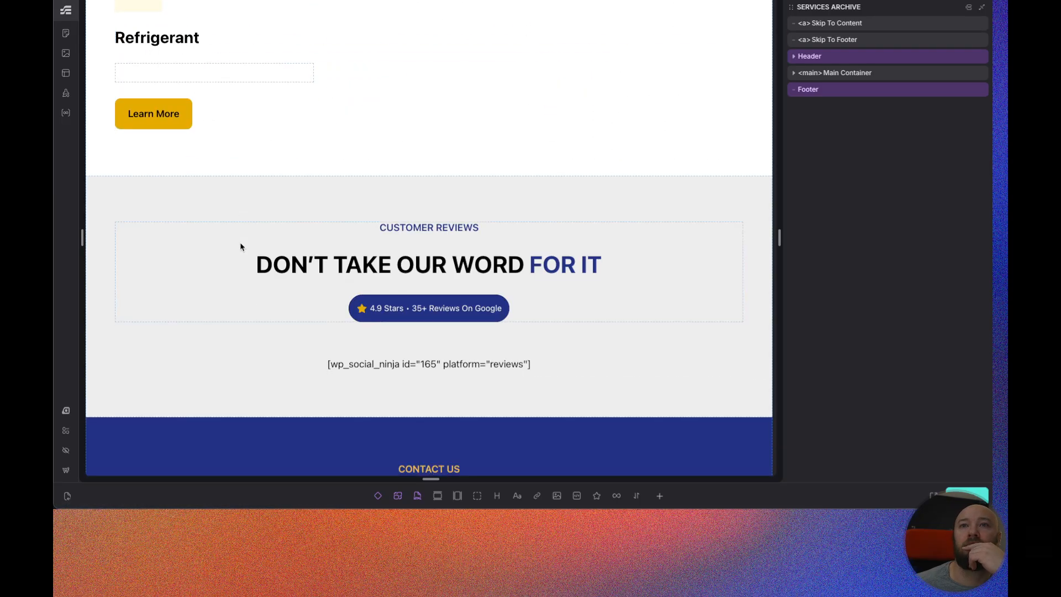
pyautogui.scroll(20, 405, 221)
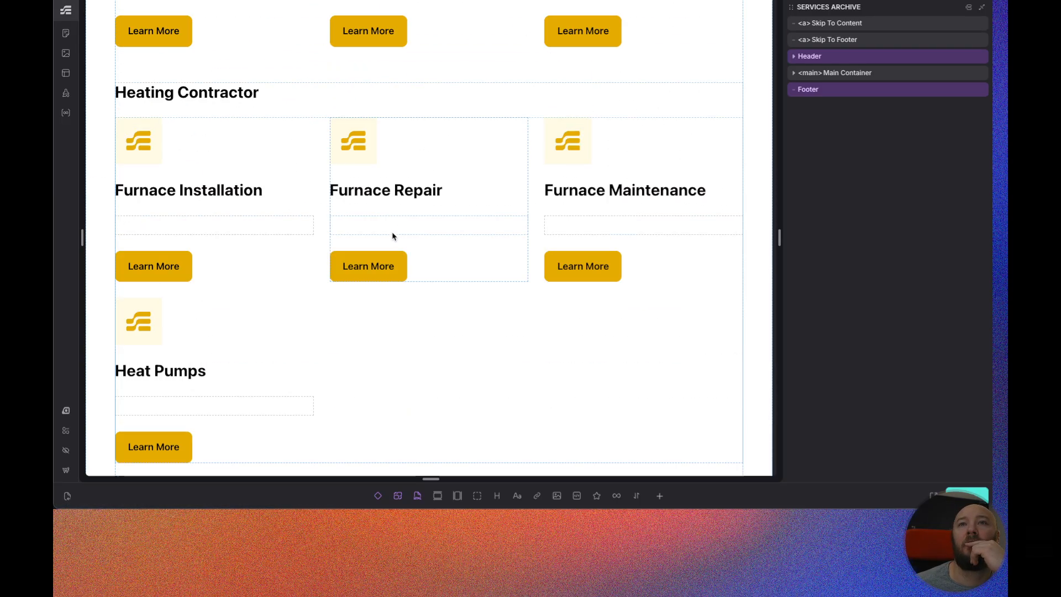
# Expand the Main Container and its Our Services section in the page structure.
pyautogui.scroll(15, 381, 239)
pyautogui.scroll(-5, 343, 253)
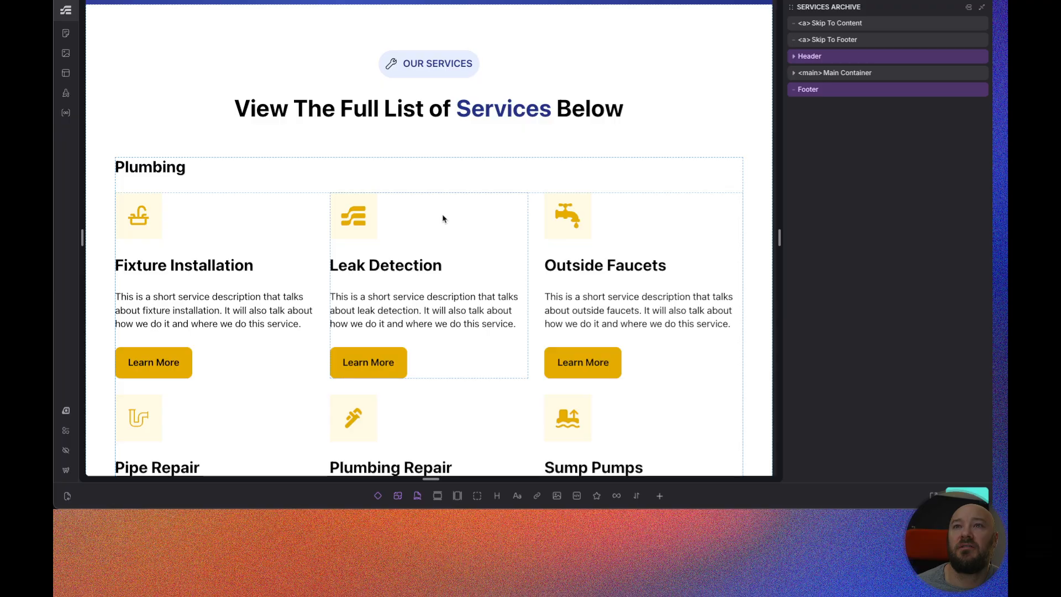
pyautogui.click(793, 73)
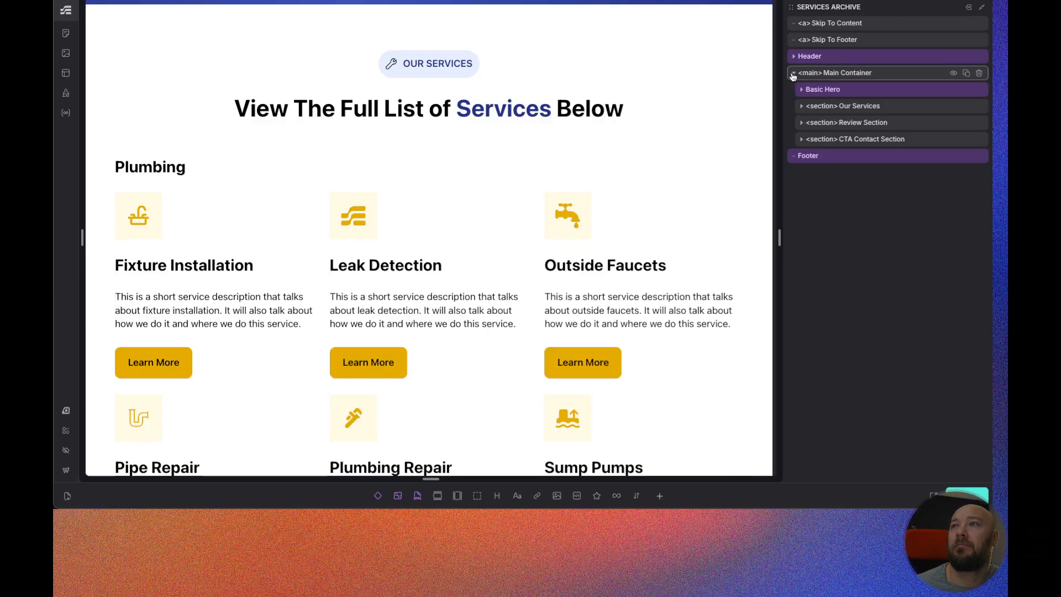
pyautogui.click(801, 124)
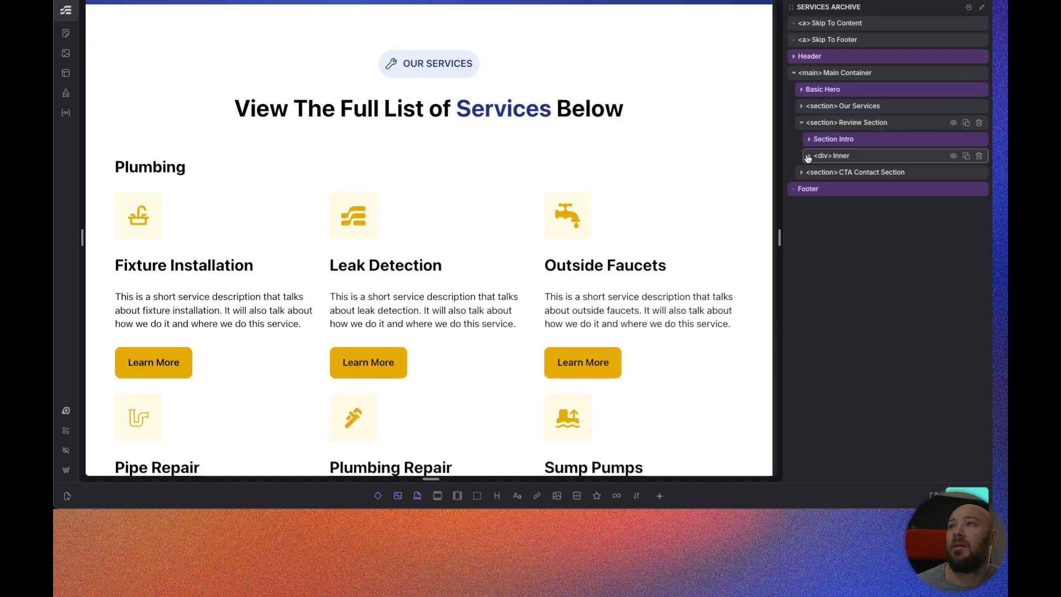
pyautogui.click(801, 122)
pyautogui.click(801, 106)
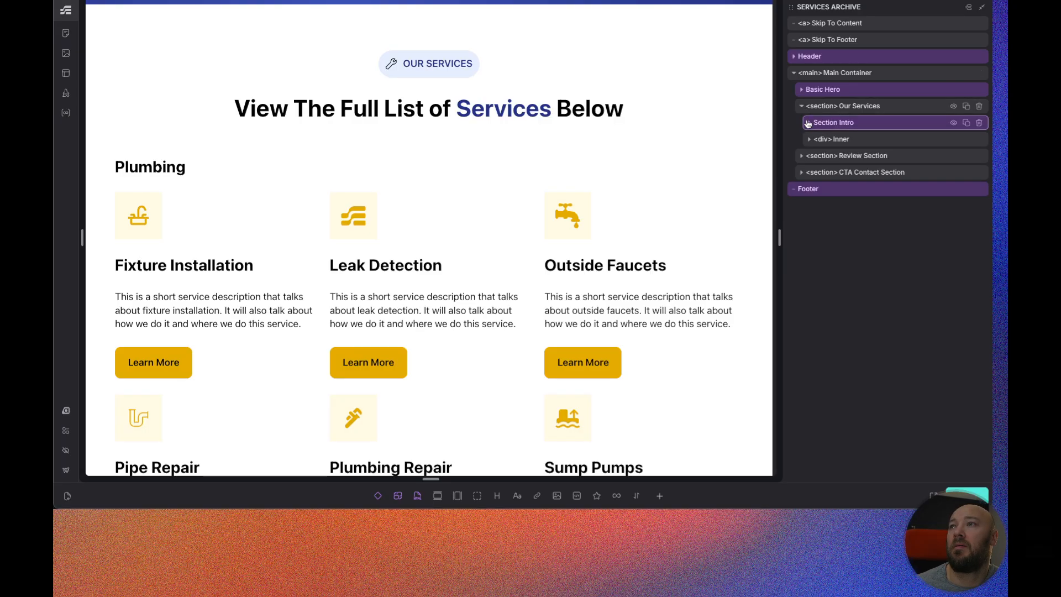
# Expand the Inner div through the parent and child list loops and select the nested Service Card.
pyautogui.click(809, 139)
pyautogui.click(817, 155)
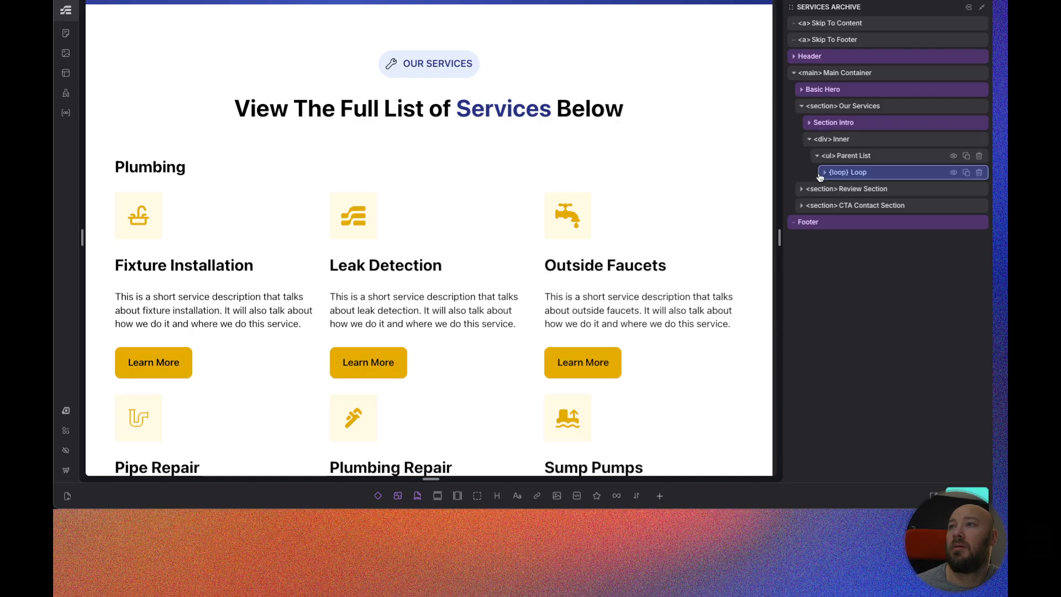
pyautogui.click(824, 173)
pyautogui.click(832, 189)
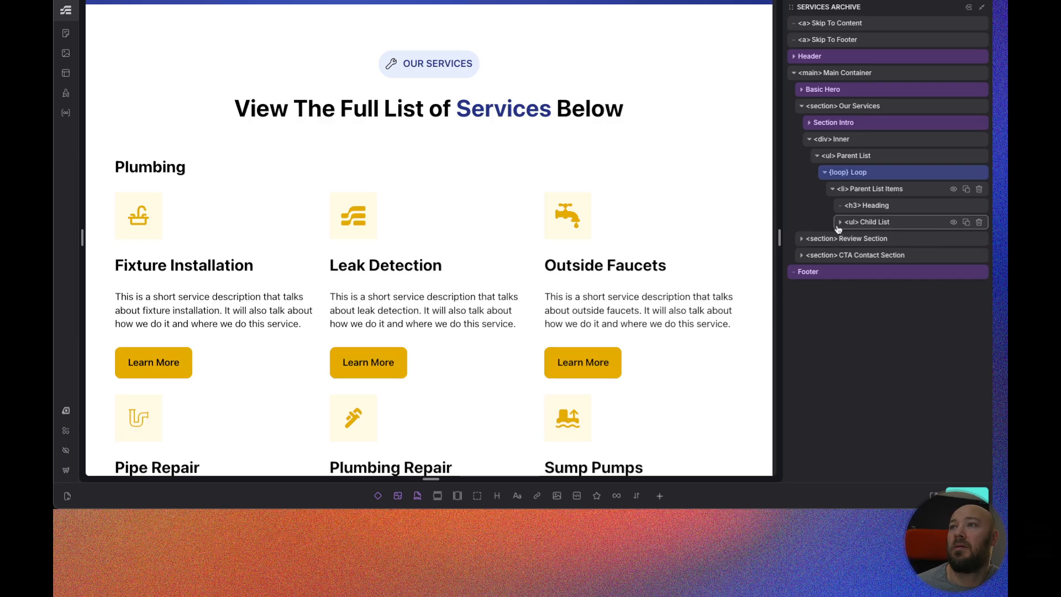
pyautogui.click(840, 222)
pyautogui.click(847, 238)
pyautogui.click(855, 255)
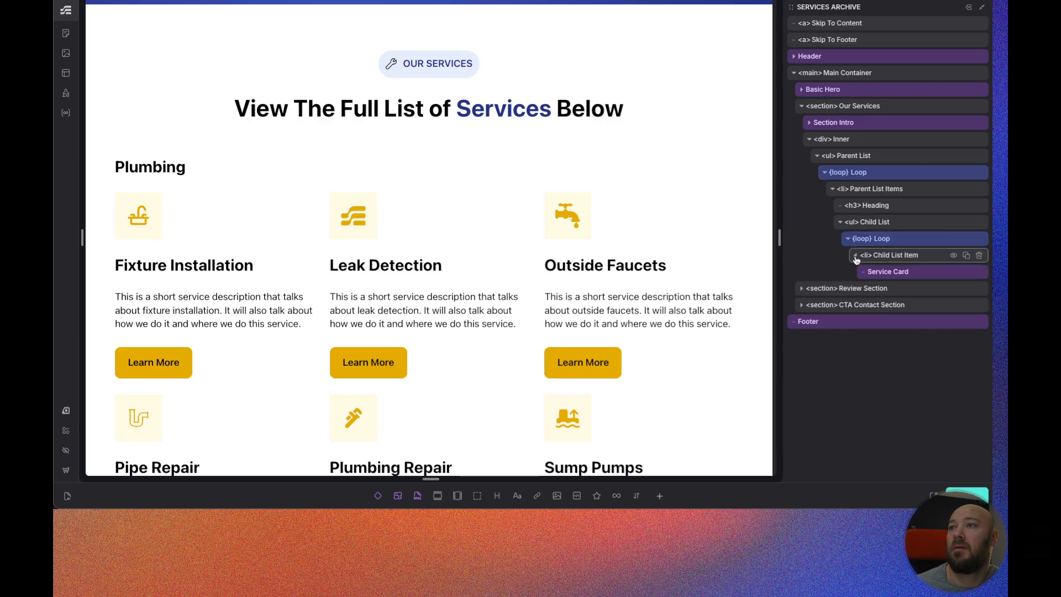
pyautogui.click(894, 272)
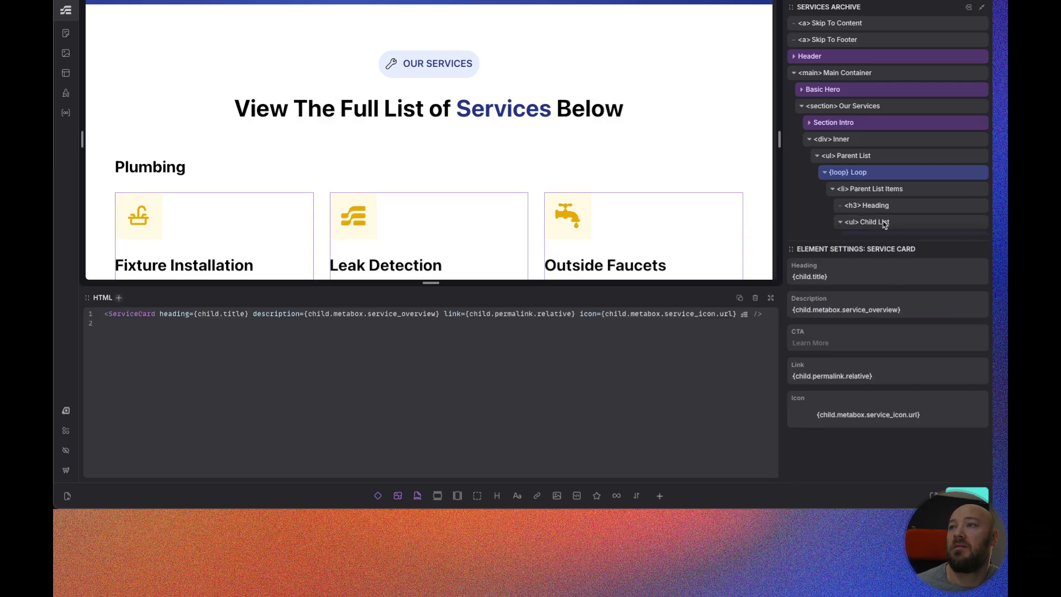
# Select the Child List ul that holds the service cards so its CSS can be edited.
pyautogui.scroll(-2, 640, 160)
pyautogui.scroll(-2, 738, 145)
pyautogui.scroll(-1, 739, 145)
pyautogui.moveTo(779, 138)
pyautogui.mouseDown()
pyautogui.moveTo(721, 138)
pyautogui.moveTo(779, 139)
pyautogui.mouseUp()
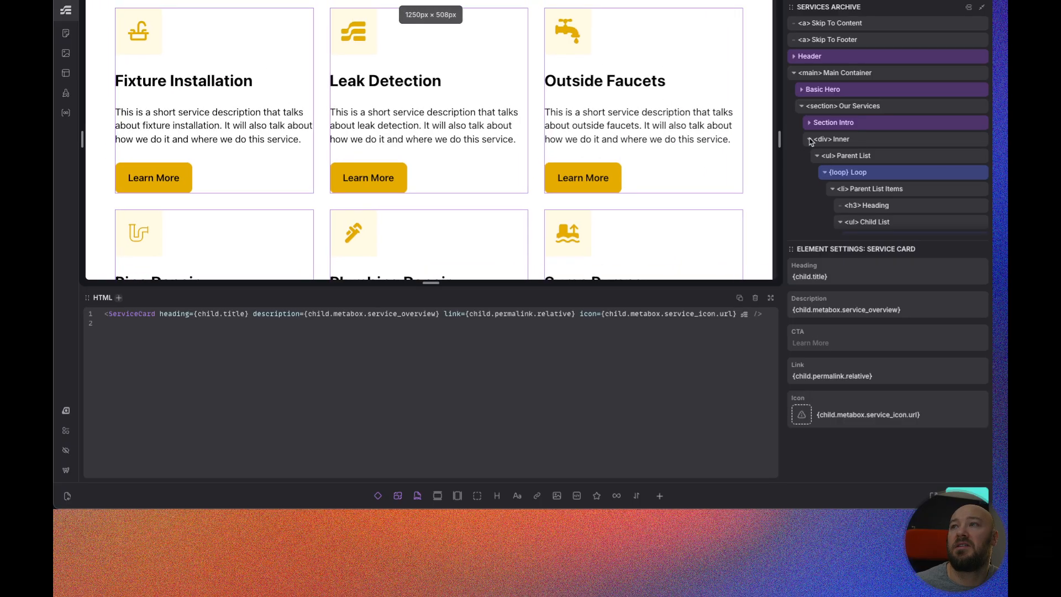
pyautogui.scroll(-1, 904, 204)
pyautogui.scroll(-2, 893, 204)
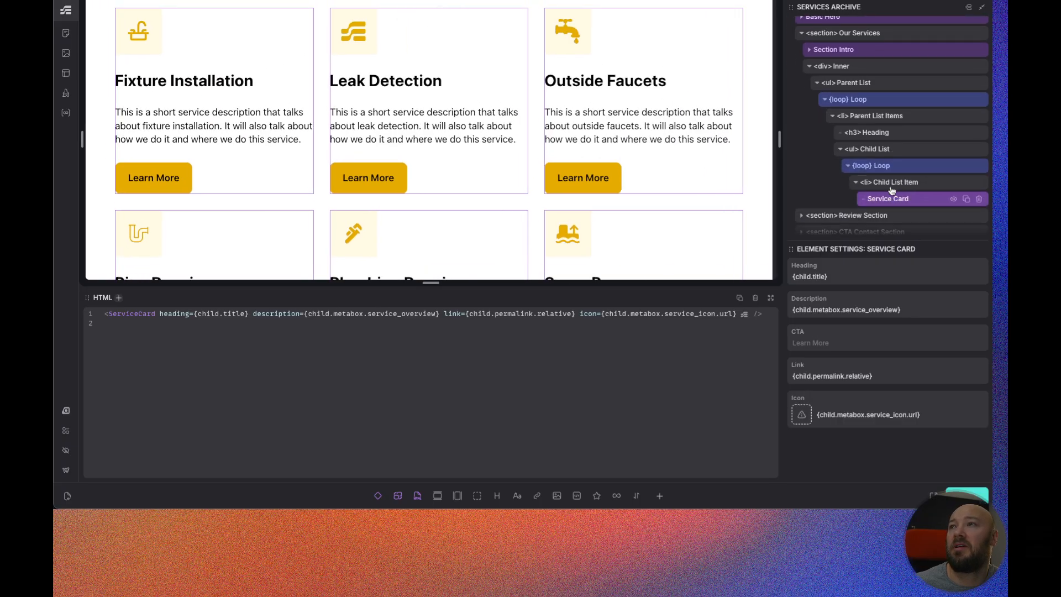
pyautogui.click(898, 156)
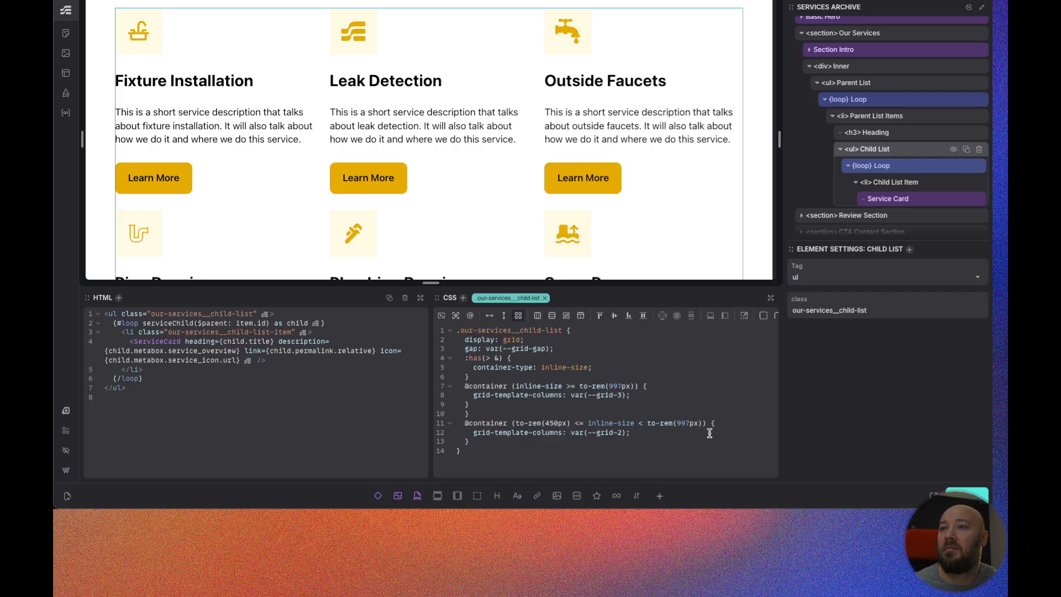
pyautogui.moveTo(702, 424); pyautogui.dragTo(518, 424)
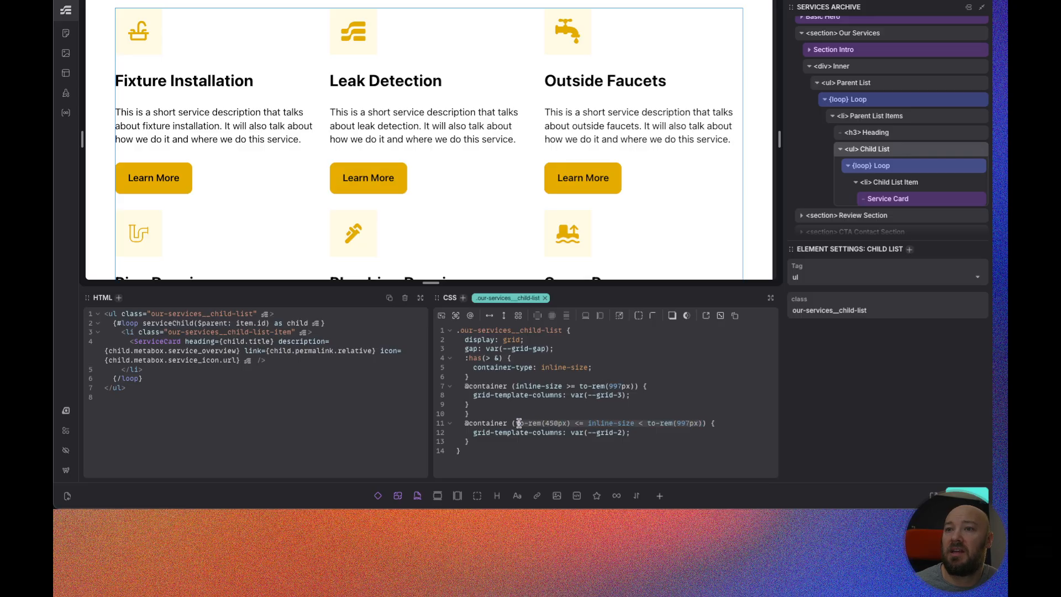
pyautogui.click(699, 439)
pyautogui.moveTo(707, 425); pyautogui.dragTo(465, 423)
pyautogui.hotkey('ctrl', 'c')
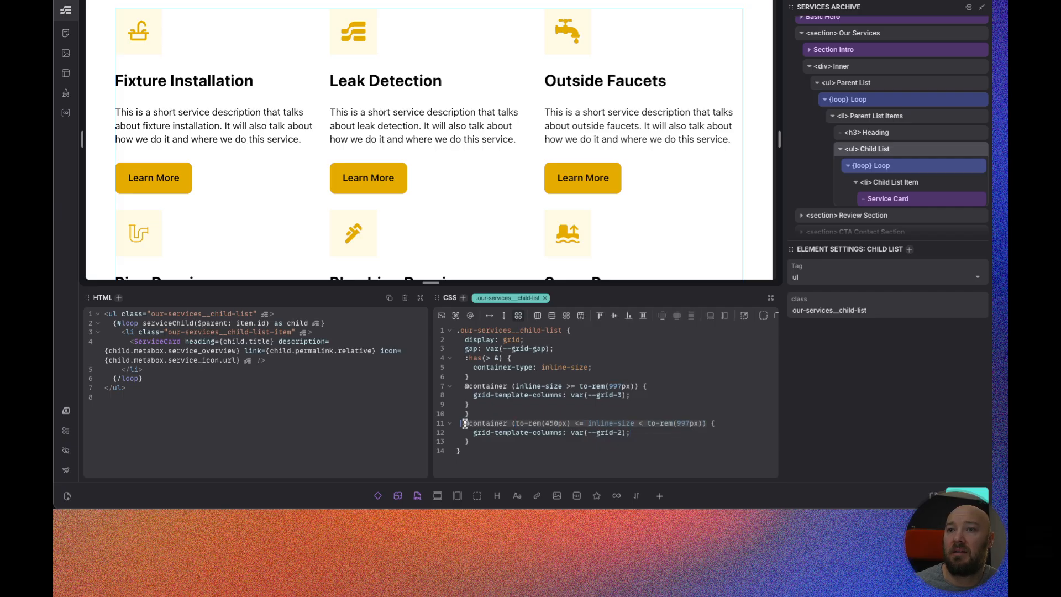
pyautogui.click(710, 423)
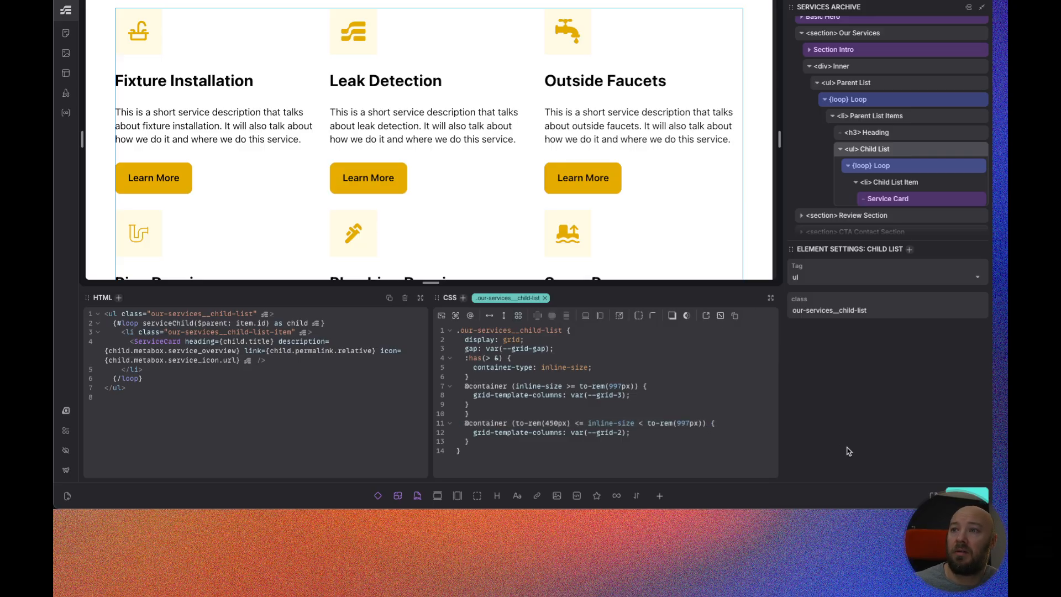
pyautogui.press('Return')
pyautogui.hotkey('ctrl', 'v')
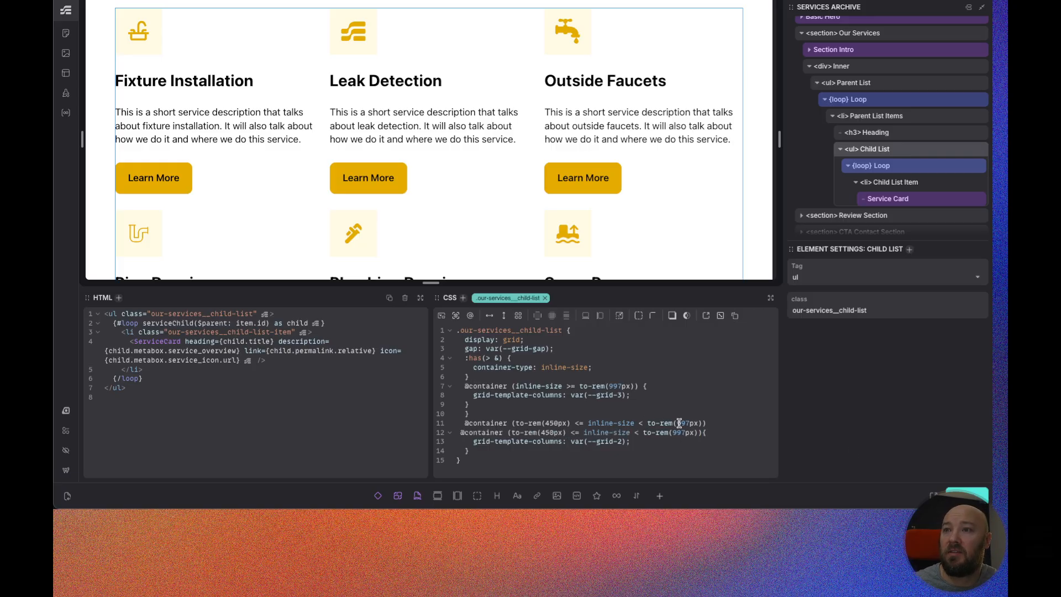
# Rewrite the duplicated container condition as to-rem(997px) > inline-size > to-rem(450px).
pyautogui.moveTo(697, 424); pyautogui.dragTo(676, 422)
pyautogui.hotkey('ctrl', 'c')
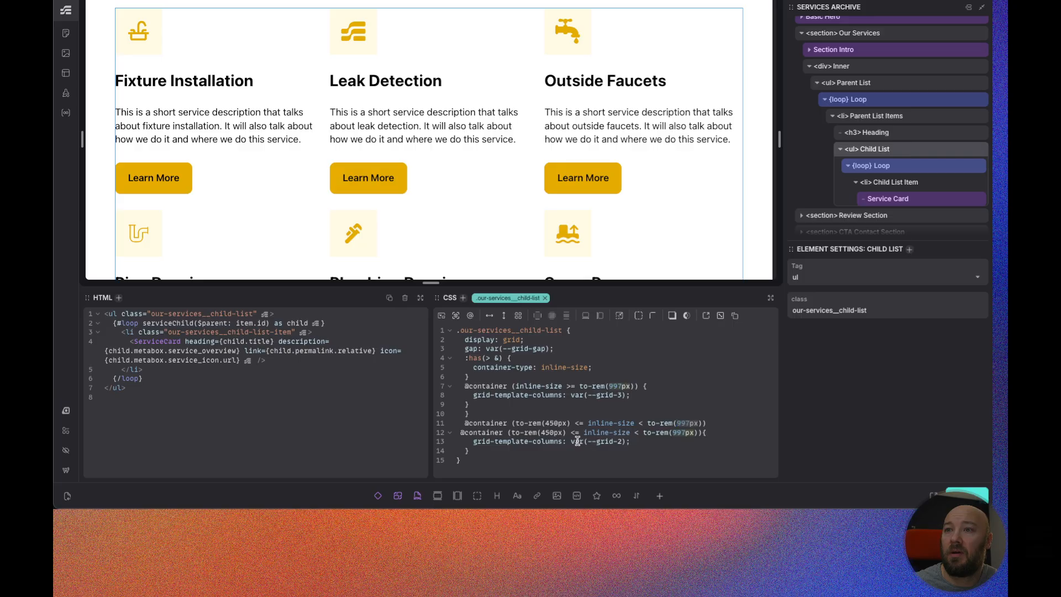
pyautogui.moveTo(564, 434); pyautogui.dragTo(542, 433)
pyautogui.hotkey('ctrl', 'v')
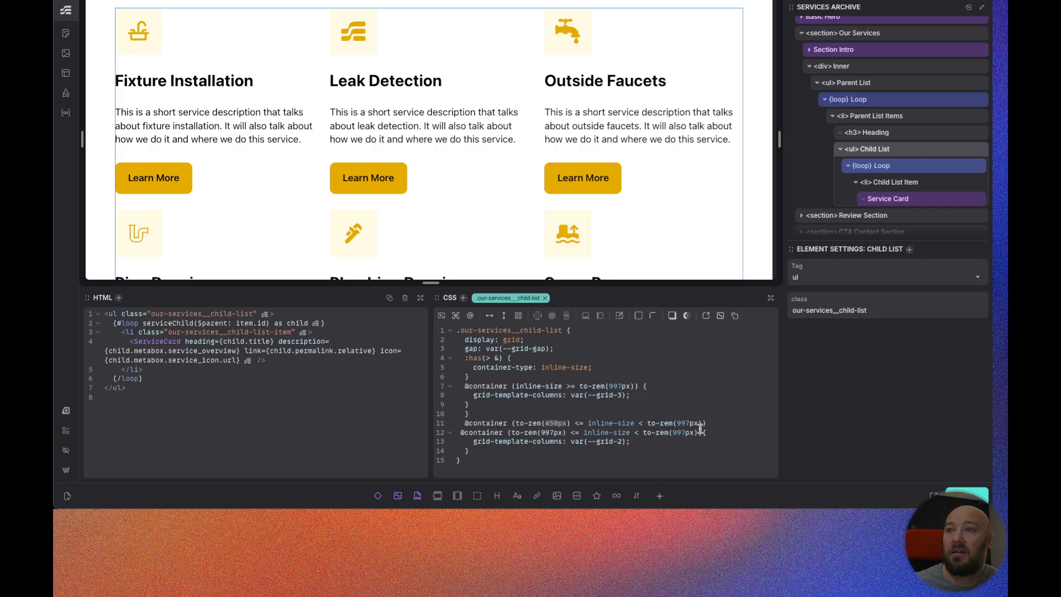
pyautogui.write(')')
pyautogui.write('450')
pyautogui.click(639, 432)
pyautogui.press('BackSpace')
pyautogui.write('>')
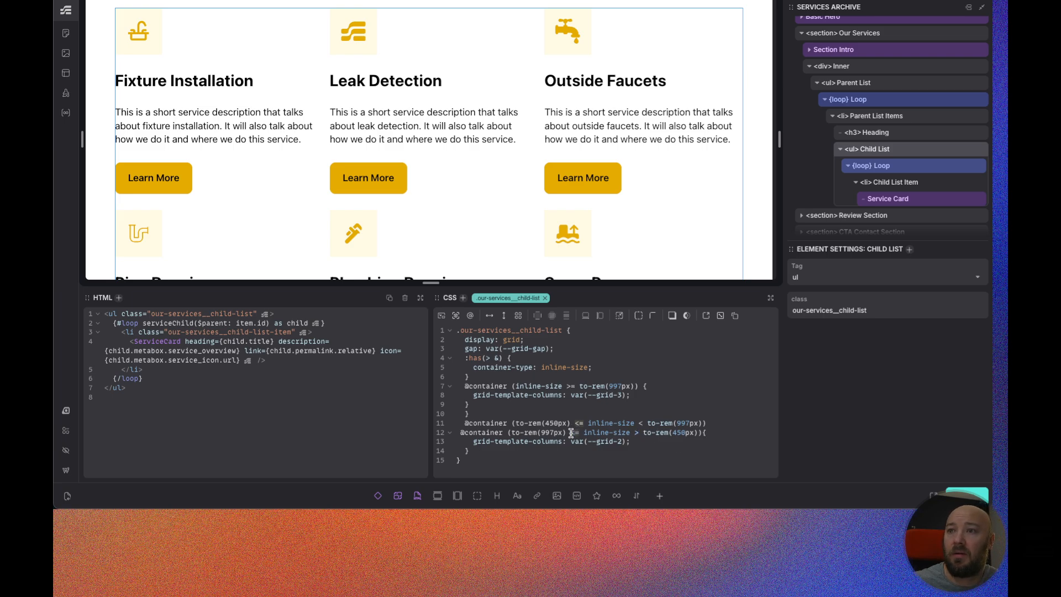
pyautogui.write('>')
# Delete the original 450px to 997px container condition line and the blank line it leaves.
pyautogui.click(686, 405)
pyautogui.moveTo(711, 422); pyautogui.dragTo(460, 422)
pyautogui.press('BackSpace')
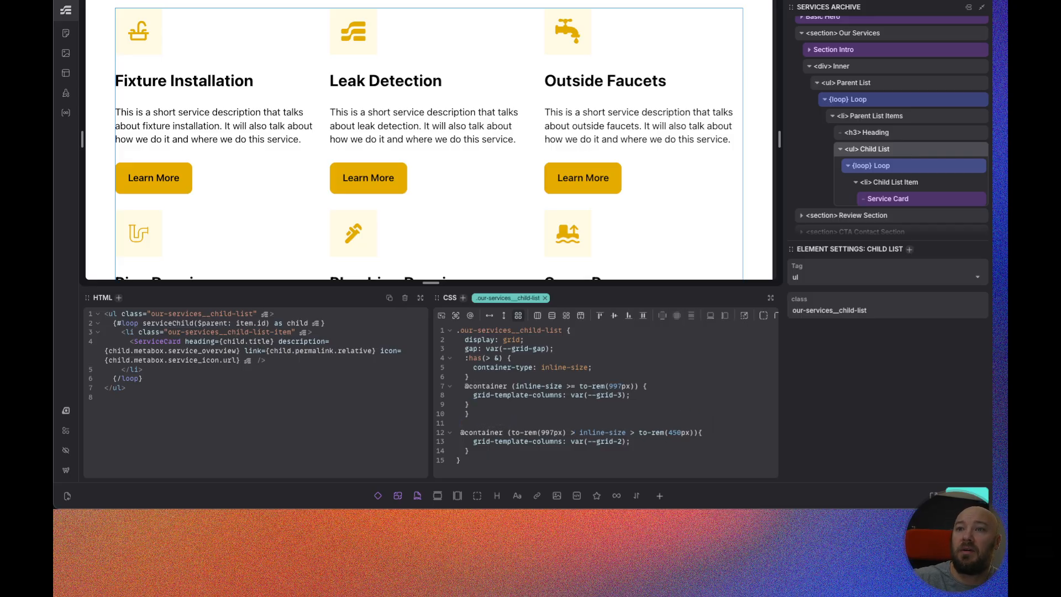
pyautogui.press('Delete')
pyautogui.press('BackSpace')
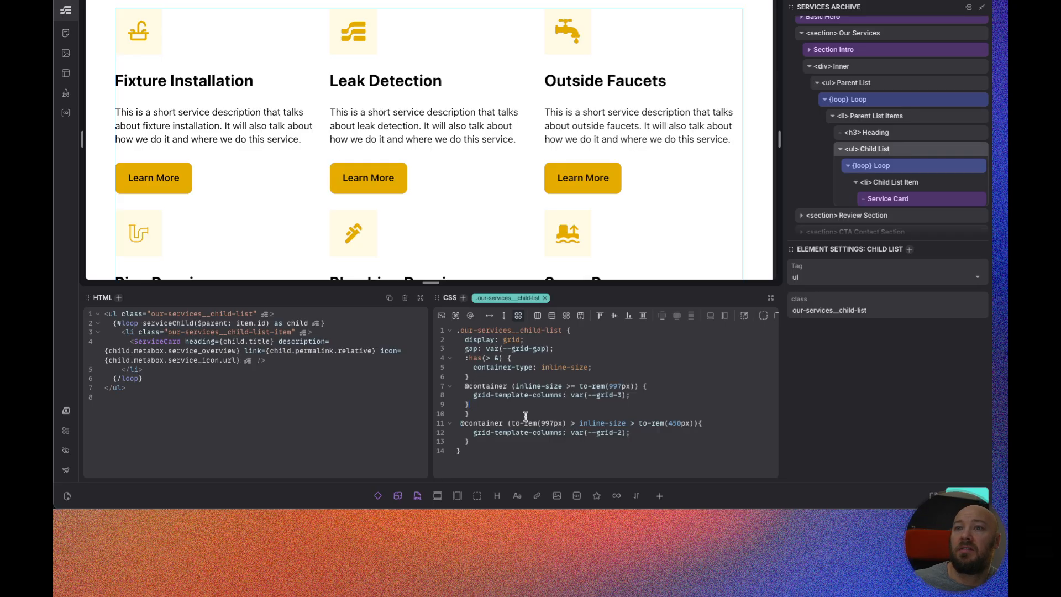
# Remove the extra closing brace after the three-column container query along with its empty line.
pyautogui.click(500, 413)
pyautogui.press('BackSpace')
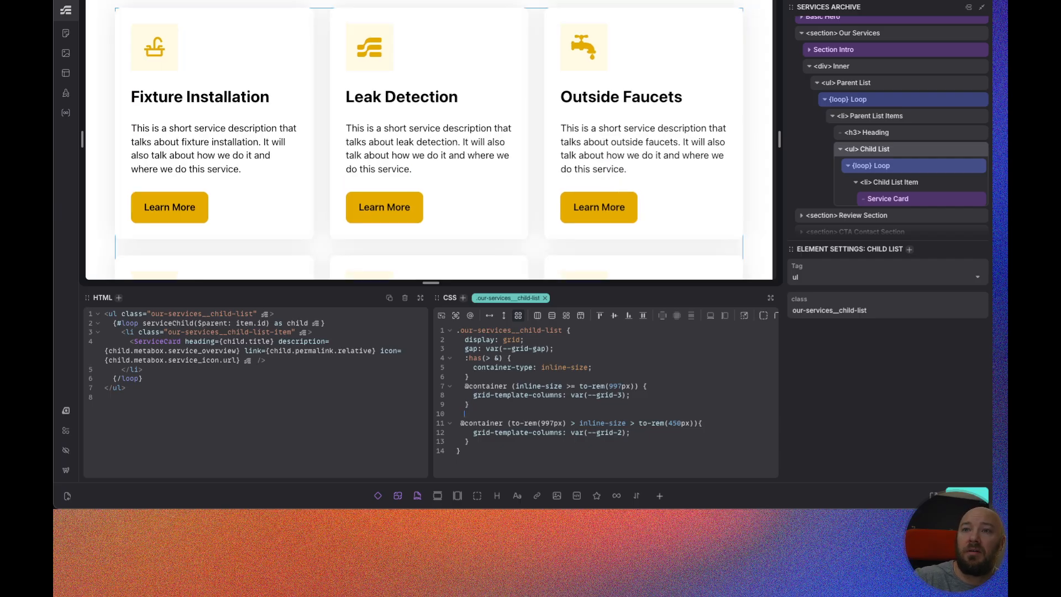
pyautogui.press('BackSpace')
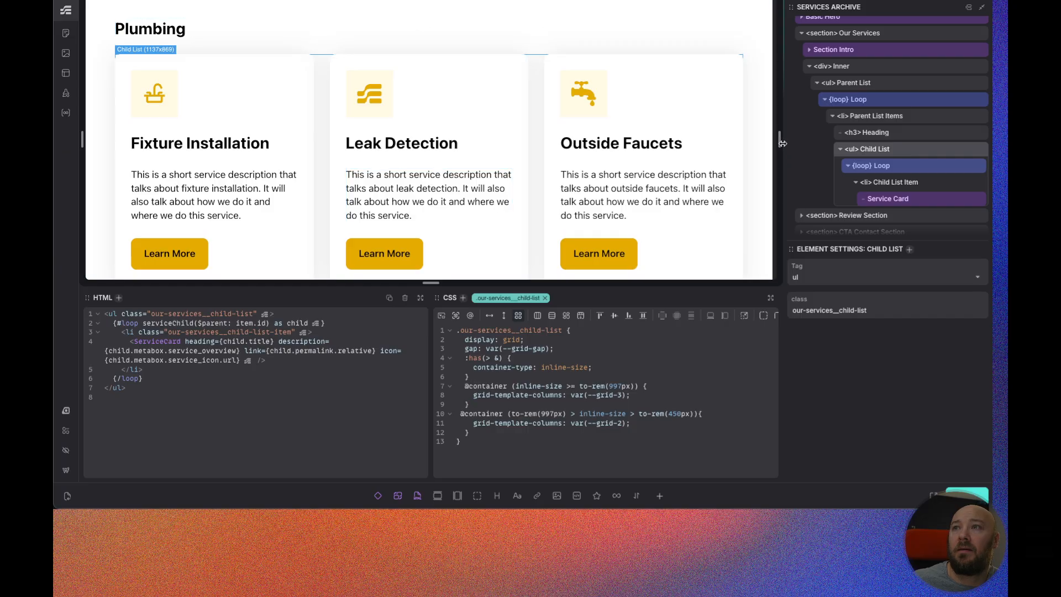
# Preview the service cards grid at canvas widths of about 522 px and 680 px.
pyautogui.moveTo(730, 147); pyautogui.dragTo(576, 145)
pyautogui.scroll(3, 540, 161)
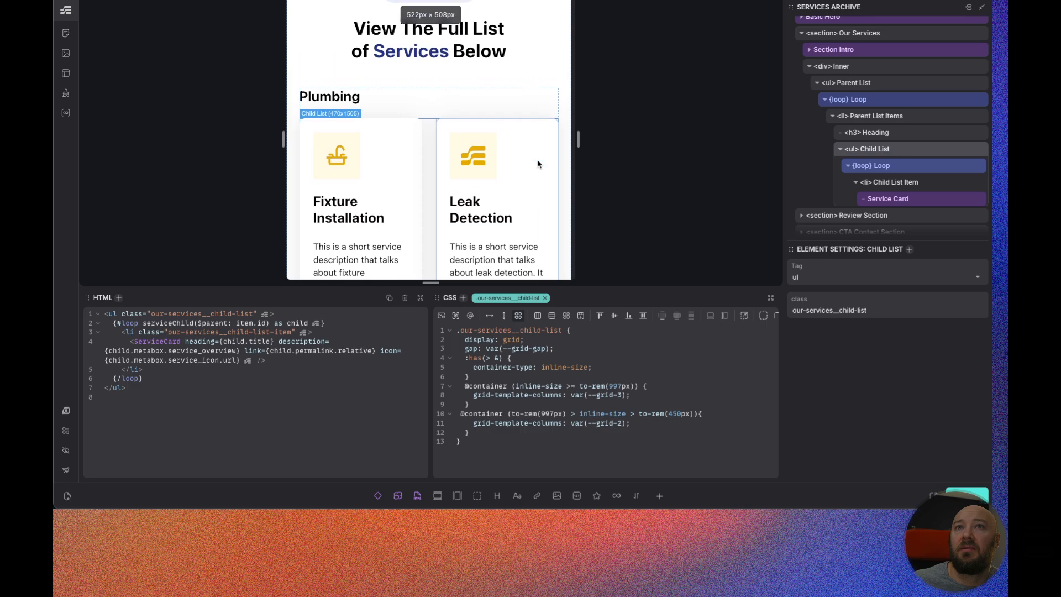
pyautogui.moveTo(578, 137); pyautogui.dragTo(623, 138)
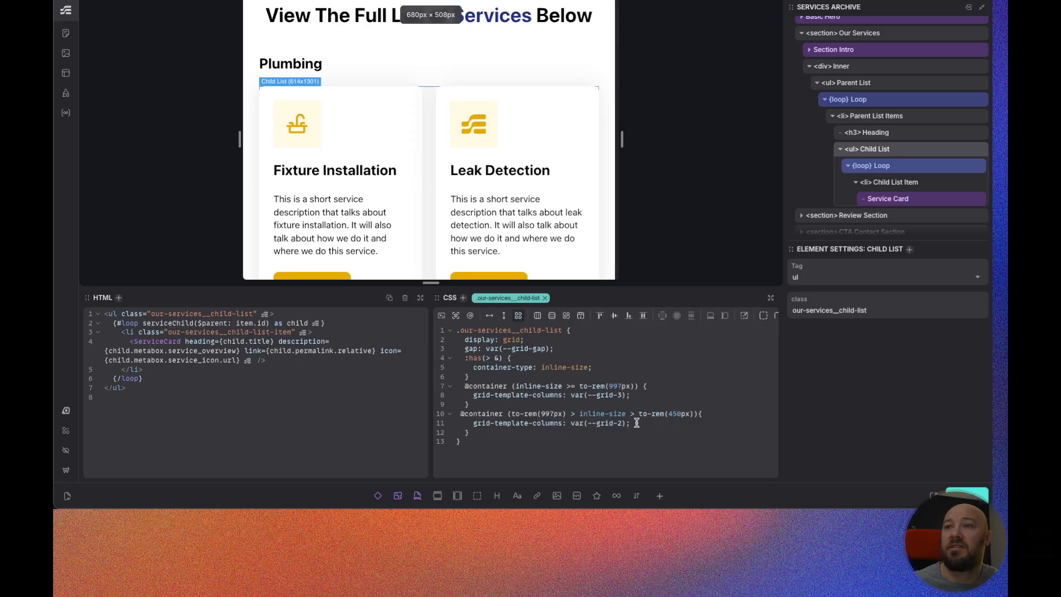
# Set the lower bound of the two-column container query to 600px.
pyautogui.click(676, 414)
pyautogui.press('BackSpace')
pyautogui.press('BackSpace')
pyautogui.write('60')
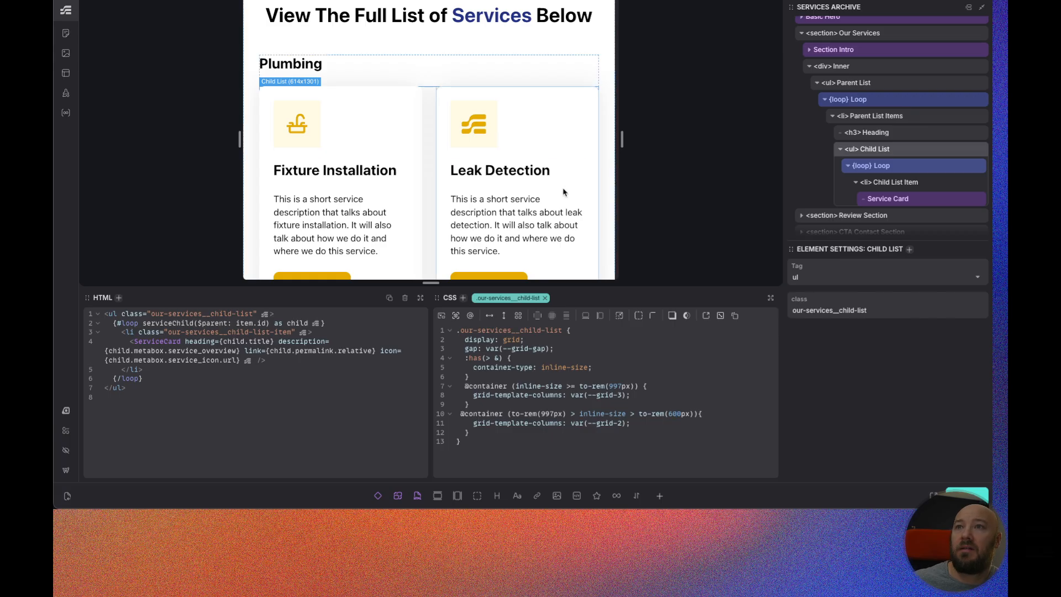
pyautogui.click(667, 379)
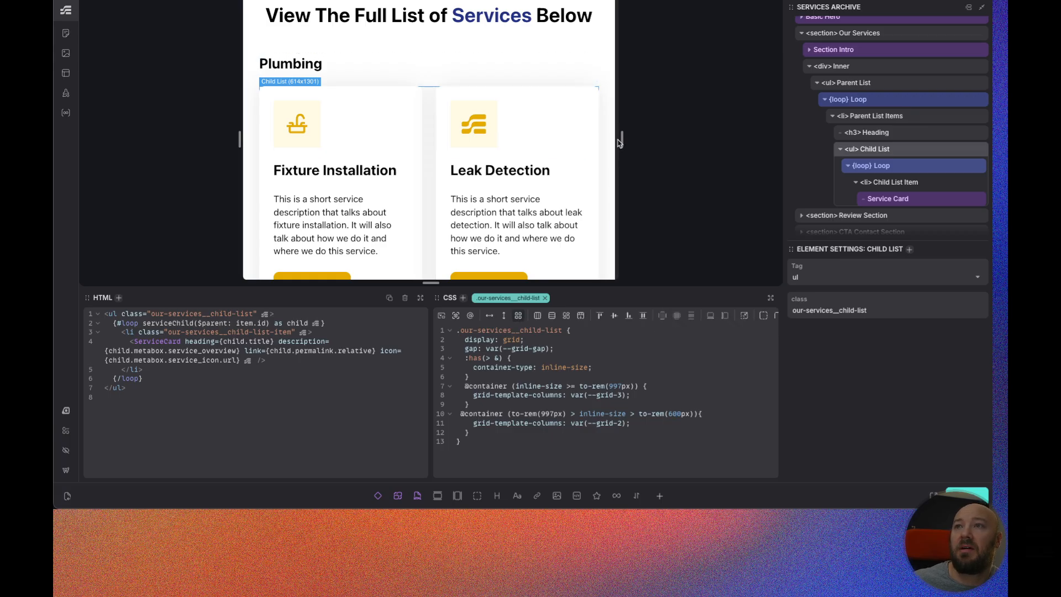
# Widen the preview canvas to 1250 px and examine the card layout in each service group.
pyautogui.moveTo(622, 139); pyautogui.dragTo(834, 153)
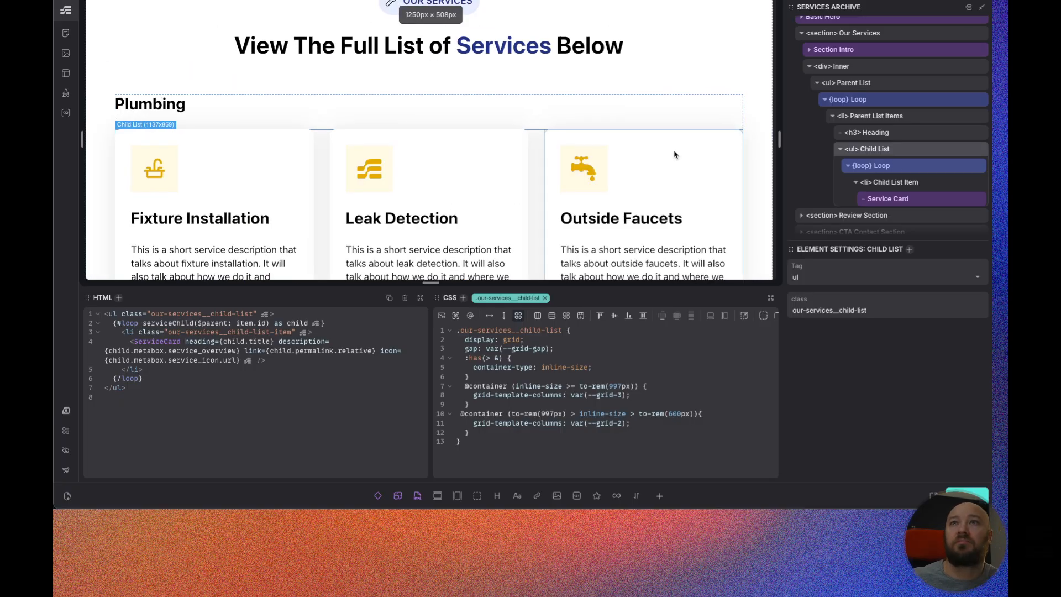
pyautogui.scroll(2, 674, 154)
pyautogui.scroll(-2, 248, 224)
pyautogui.scroll(-10, 267, 217)
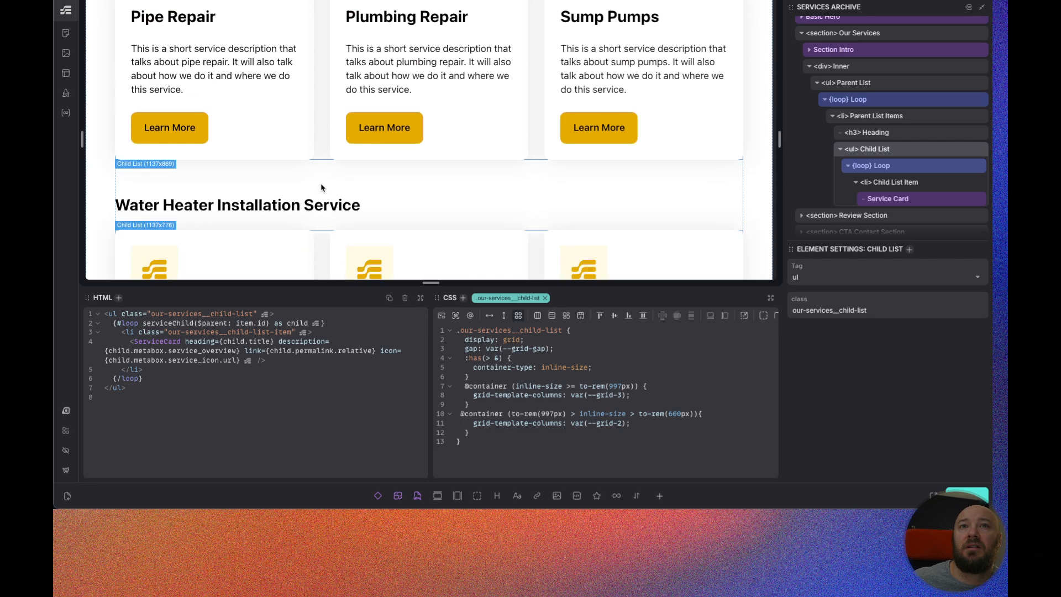
pyautogui.scroll(-2, 318, 181)
pyautogui.scroll(-8, 291, 122)
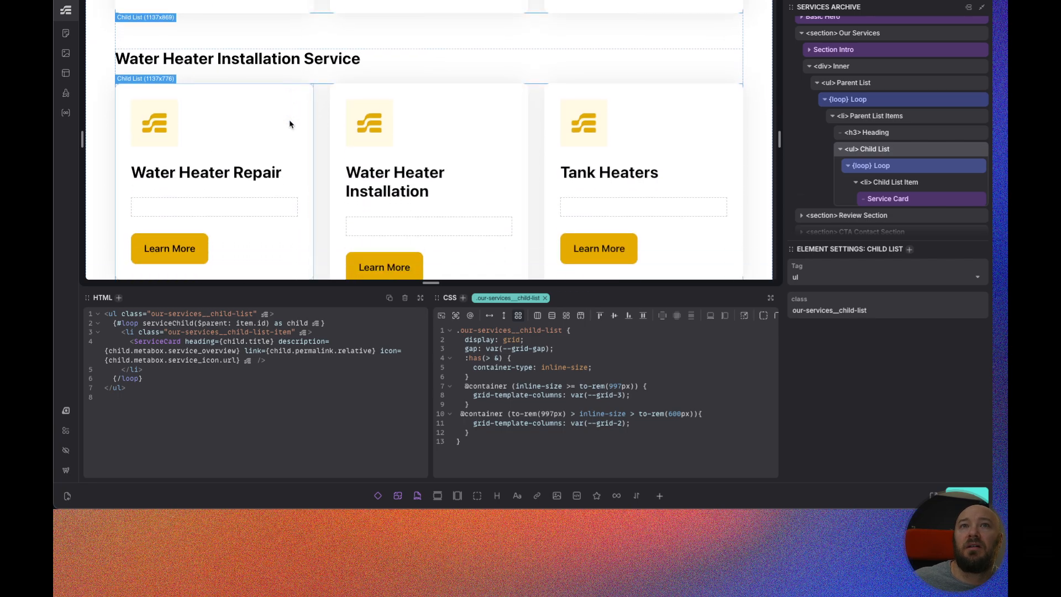
pyautogui.scroll(-8, 293, 135)
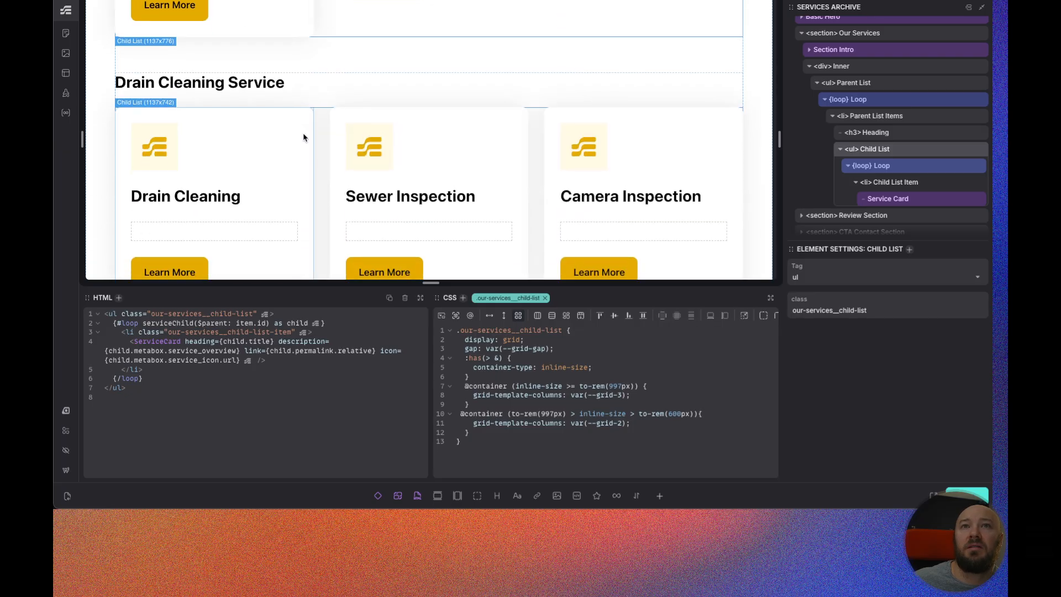
pyautogui.scroll(15, 358, 169)
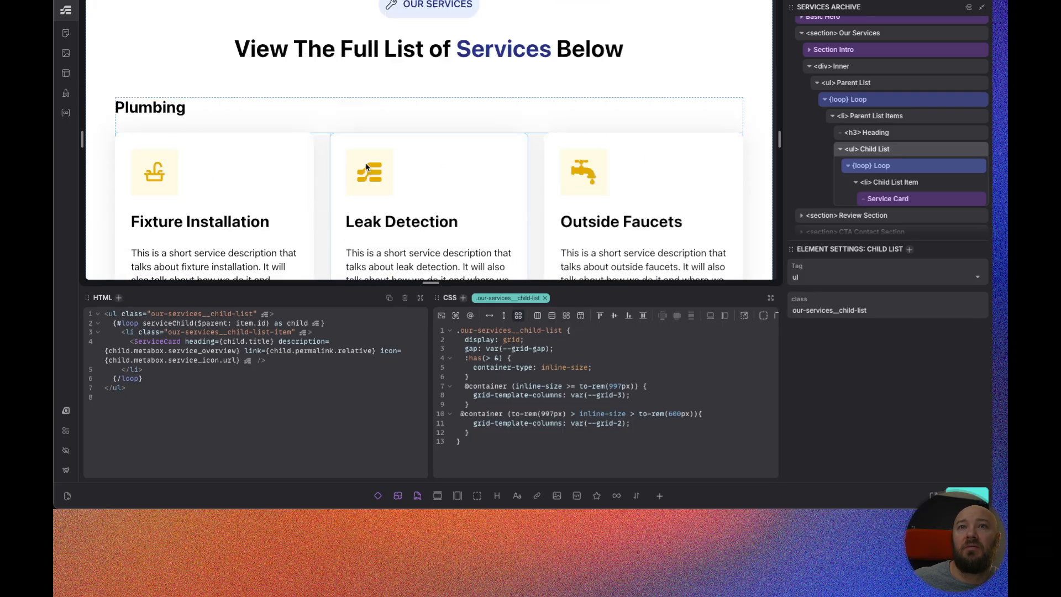
# Add the class our-services__heading to the h3 group heading inside the parent list items.
pyautogui.click(159, 215)
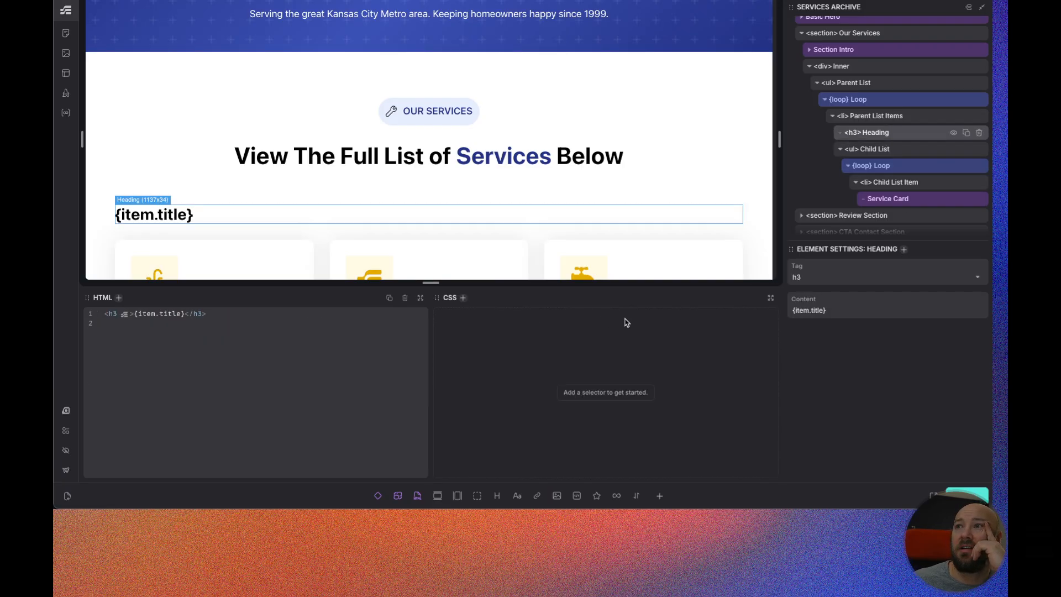
pyautogui.click(463, 300)
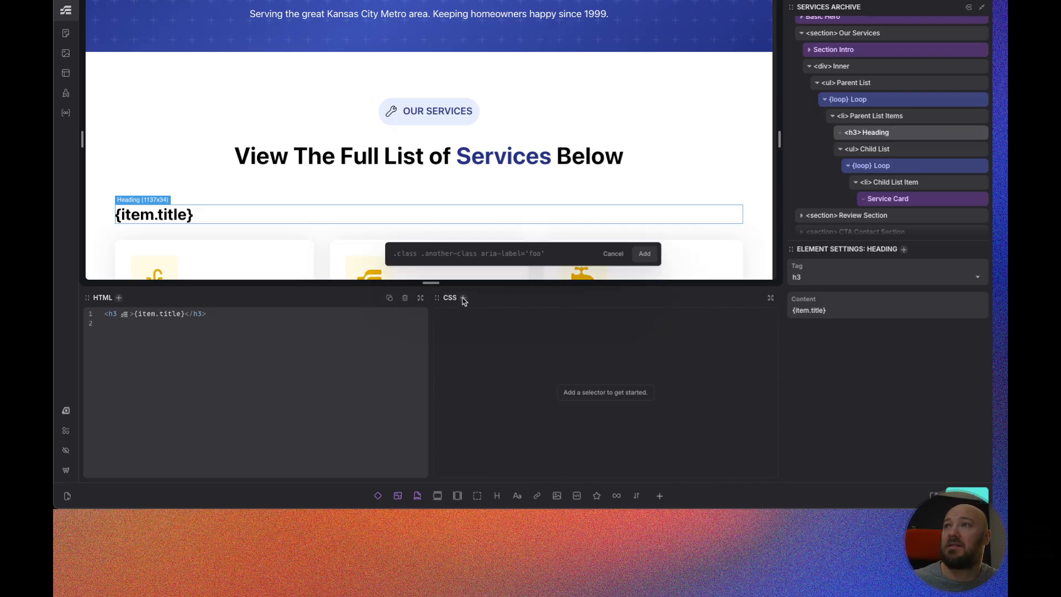
pyautogui.click(879, 34)
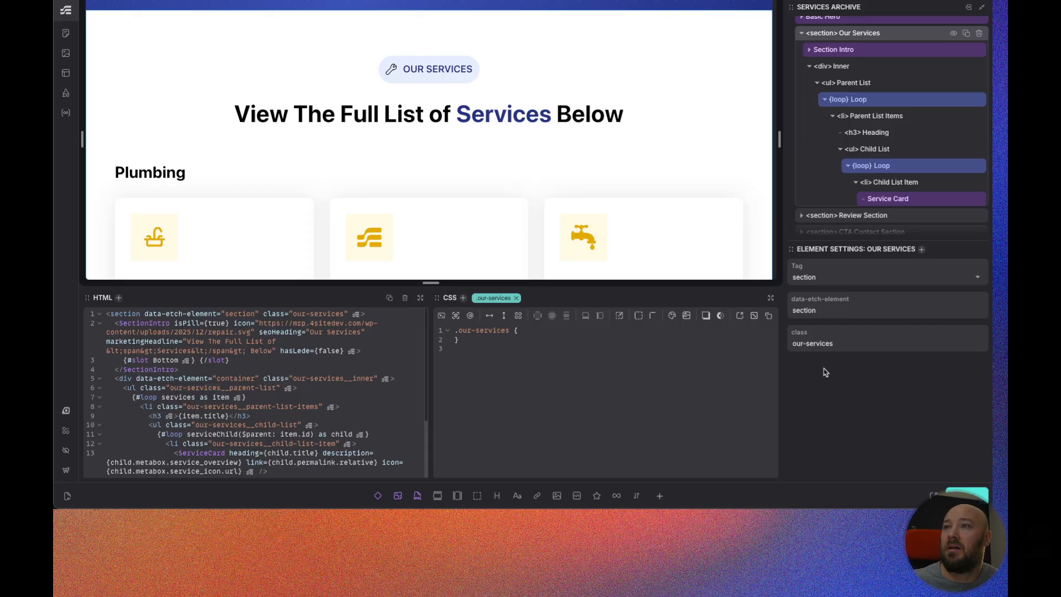
pyautogui.click(889, 135)
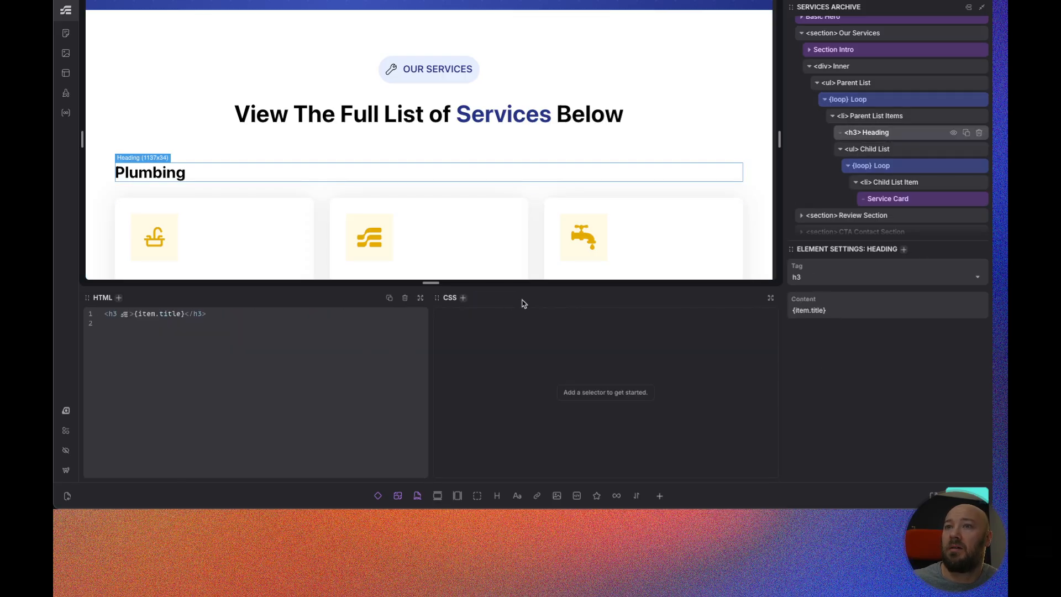
pyautogui.click(462, 298)
pyautogui.write('.our-services__heading')
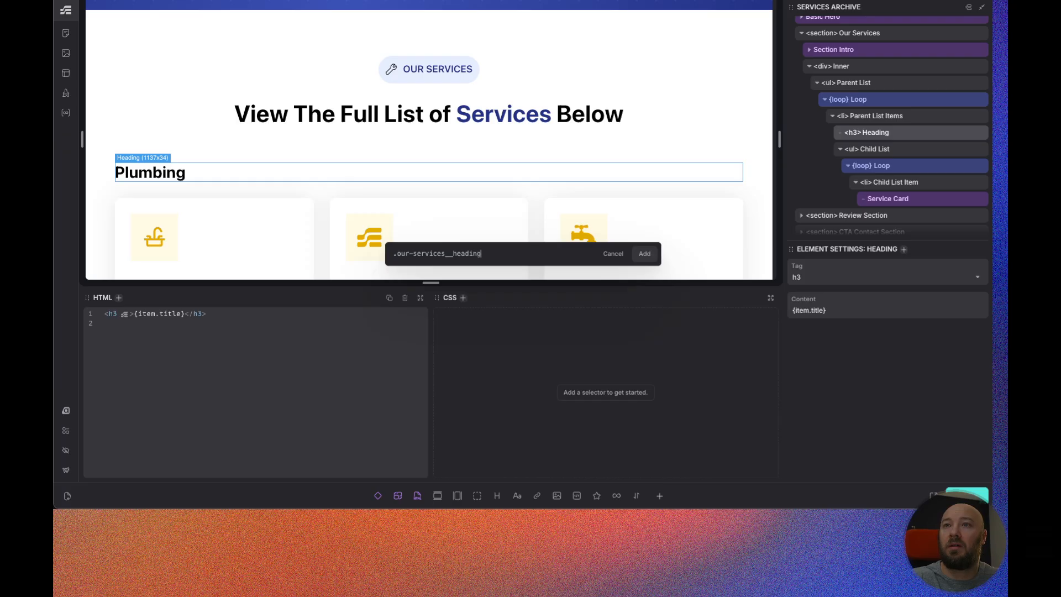
pyautogui.press('Return')
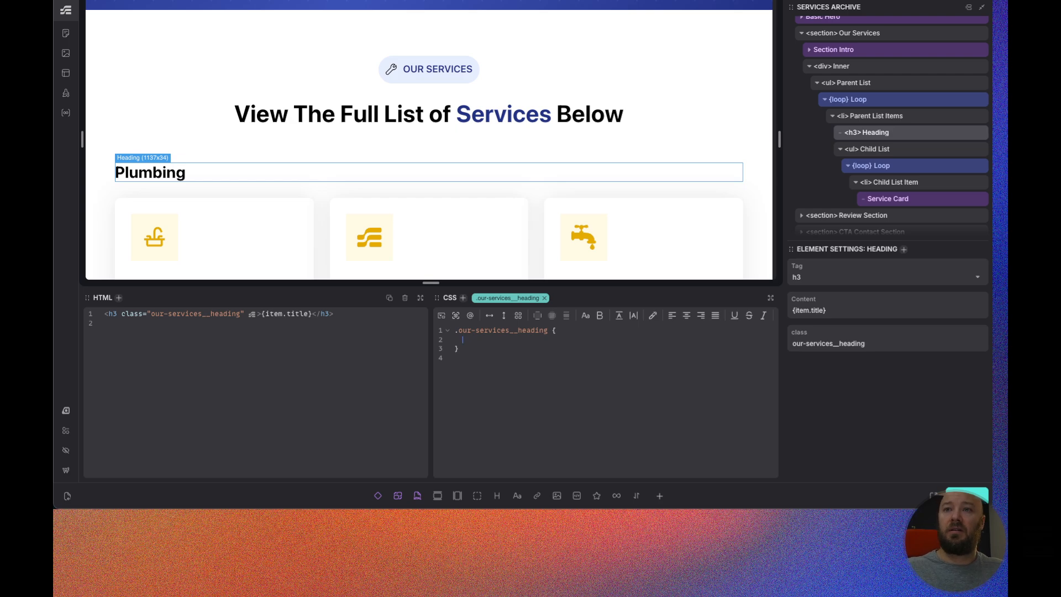
# Set the group heading's font size to var(--h2) in the .our-services__heading rule.
pyautogui.write('font-size')
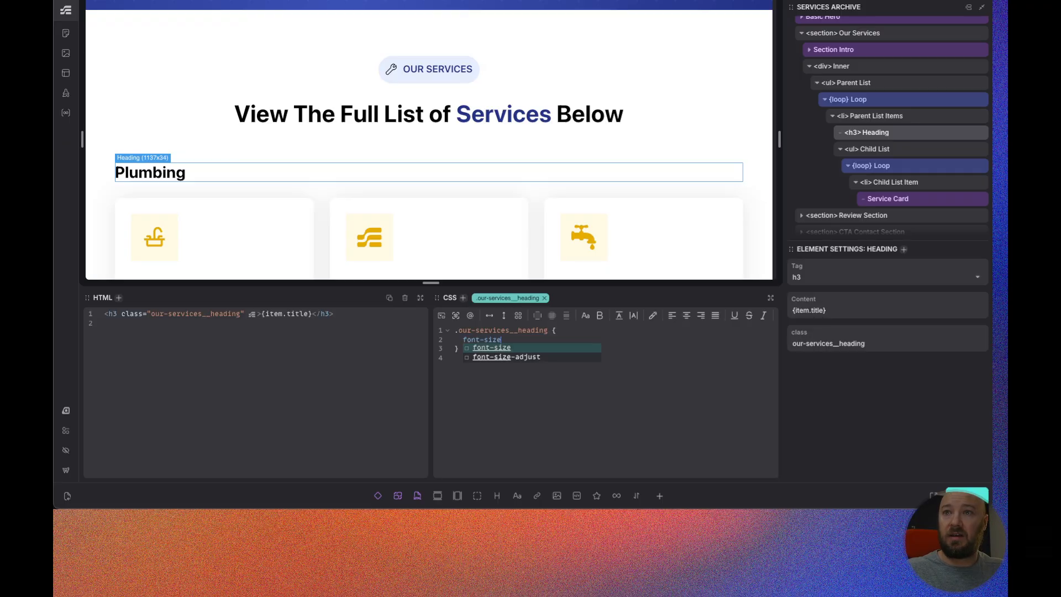
pyautogui.press('Return')
pyautogui.write('--h')
pyautogui.press('Return')
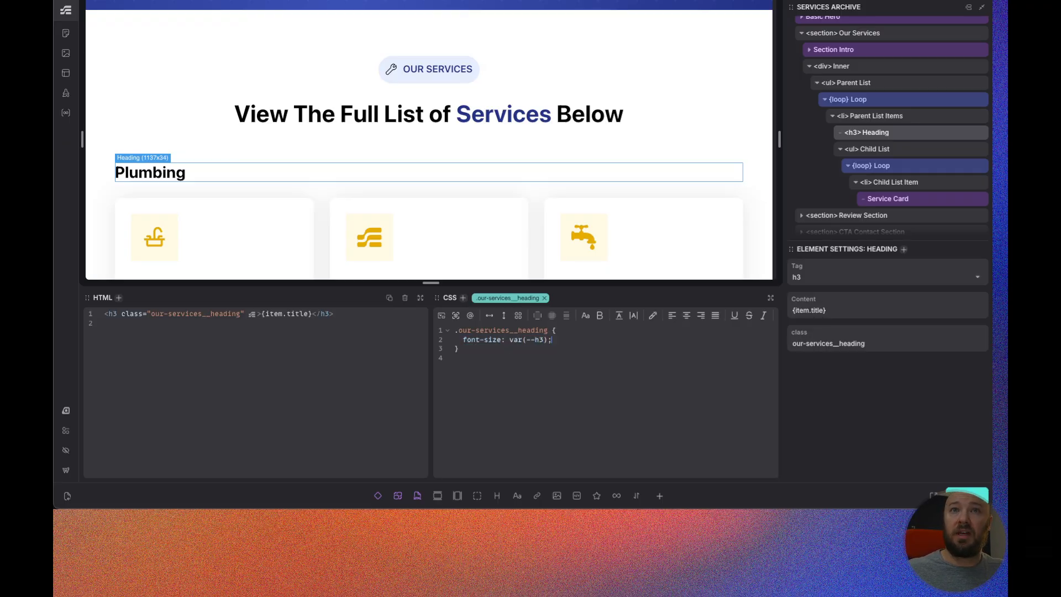
pyautogui.press('BackSpace')
pyautogui.write('2')
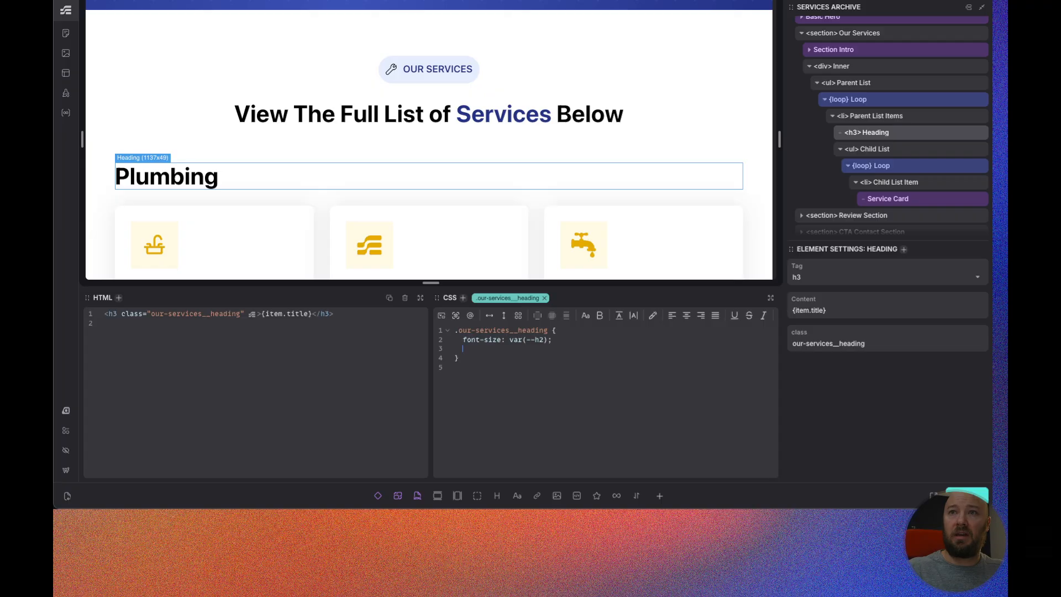
# Set the group heading's text color to var(--secondary) in the .our-services__heading rule.
pyautogui.write('co')
pyautogui.press('Return')
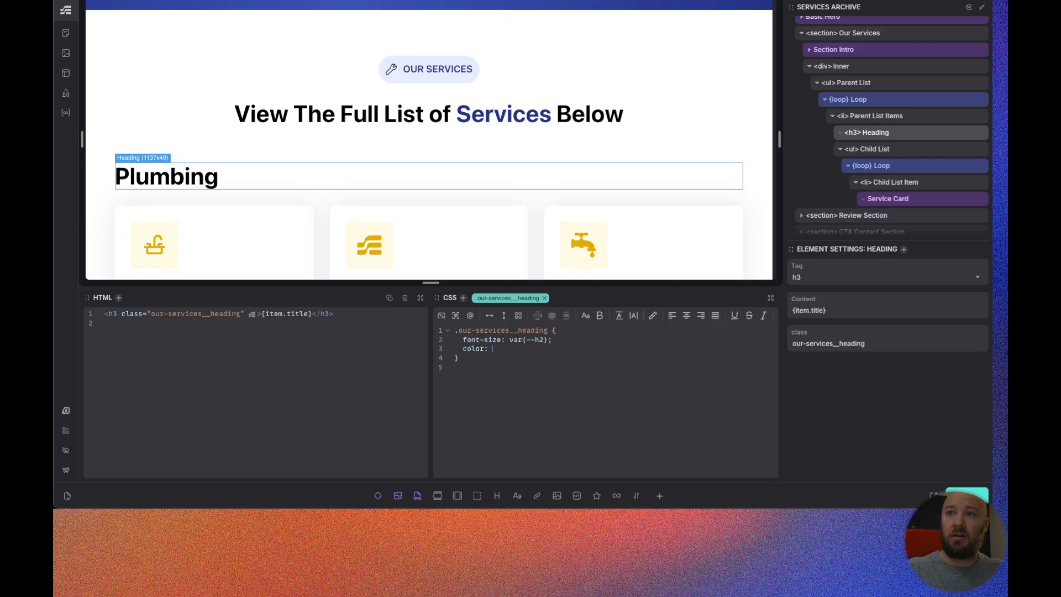
pyautogui.write('--seco')
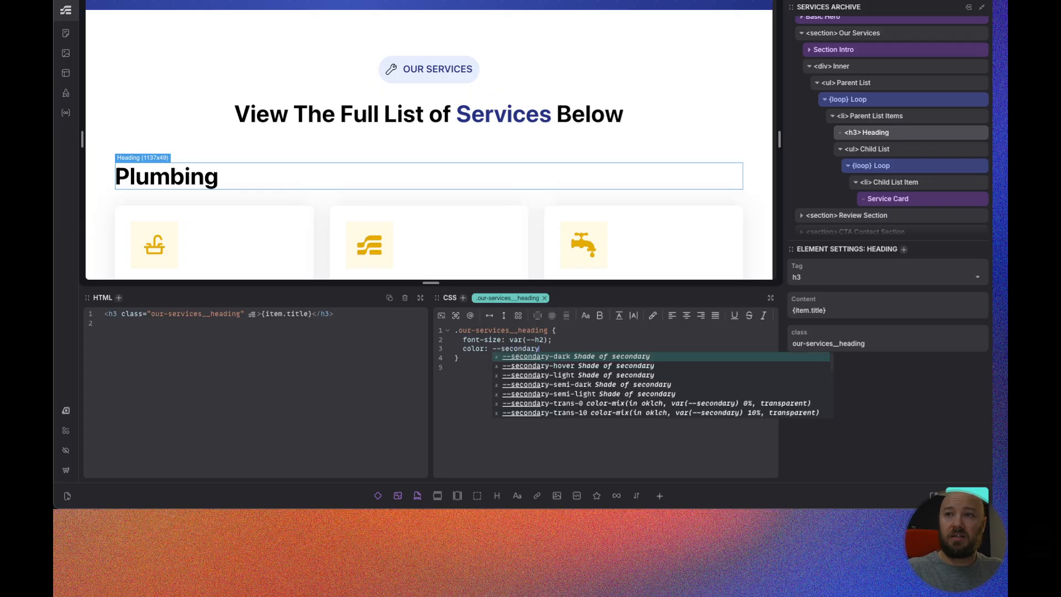
pyautogui.write('ndary')
pyautogui.press('Return')
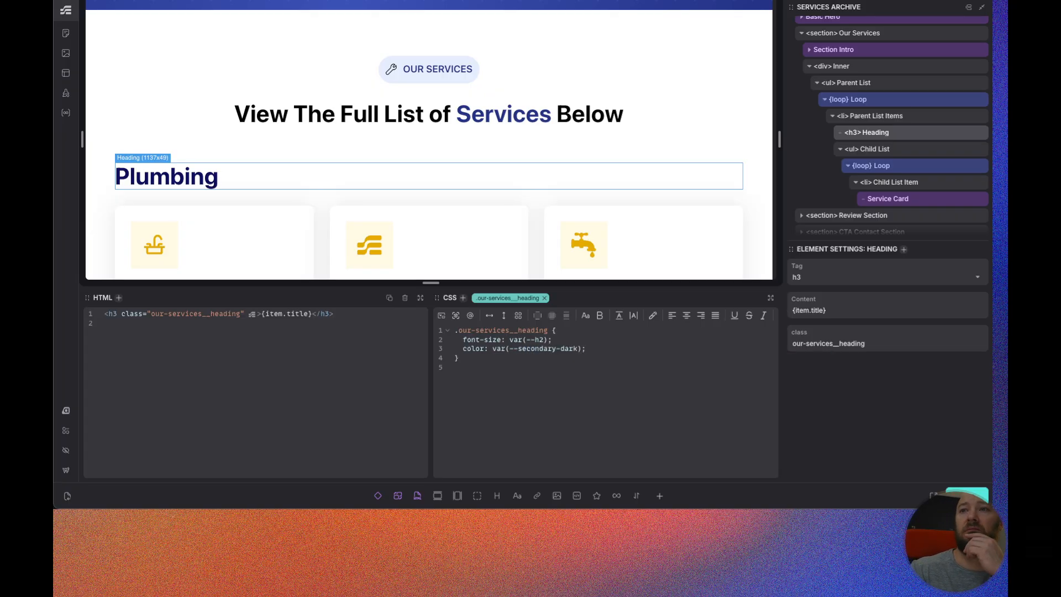
pyautogui.press('Left')
pyautogui.press('BackSpace')
pyautogui.press('BackSpace')
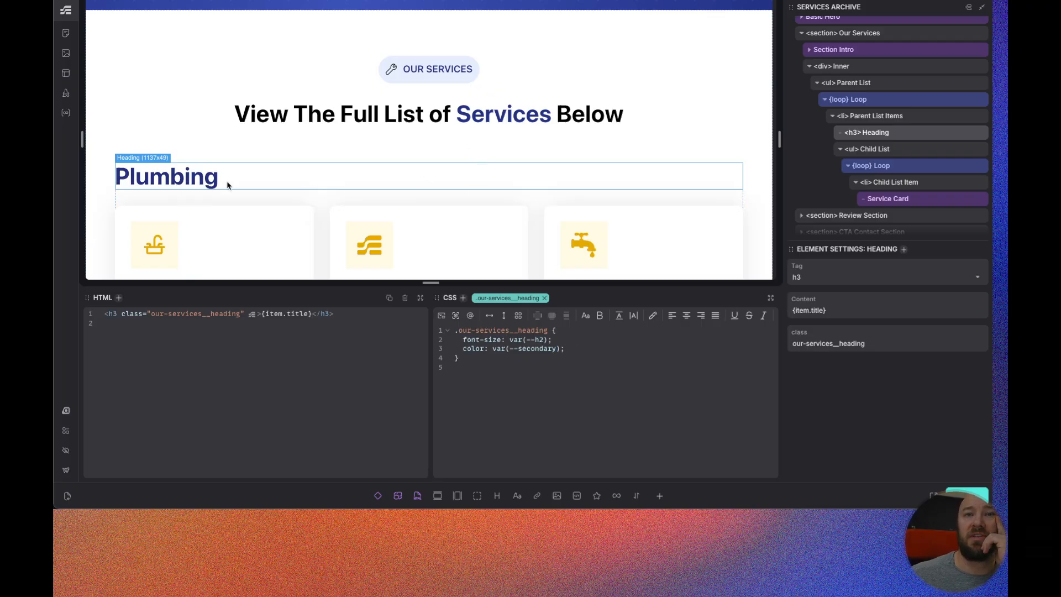
# Examine the restyled group headings in the canvas from Plumbing down to the customer reviews section.
pyautogui.scroll(-1, 343, 165)
pyautogui.scroll(-1, 308, 124)
pyautogui.scroll(3, 280, 146)
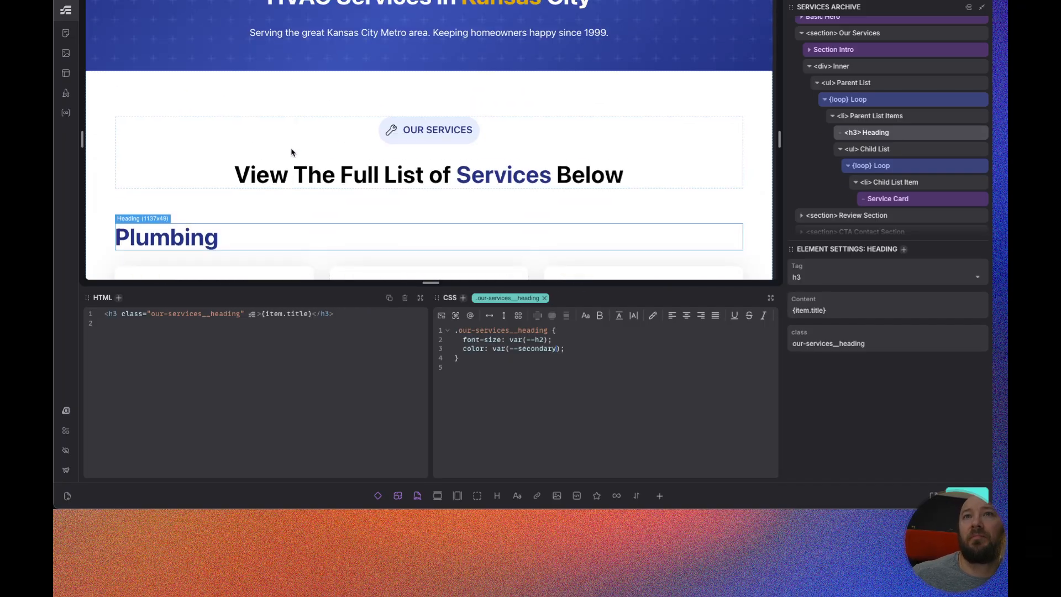
pyautogui.scroll(-3, 190, 171)
pyautogui.scroll(-4, 379, 173)
pyautogui.scroll(-15, 332, 228)
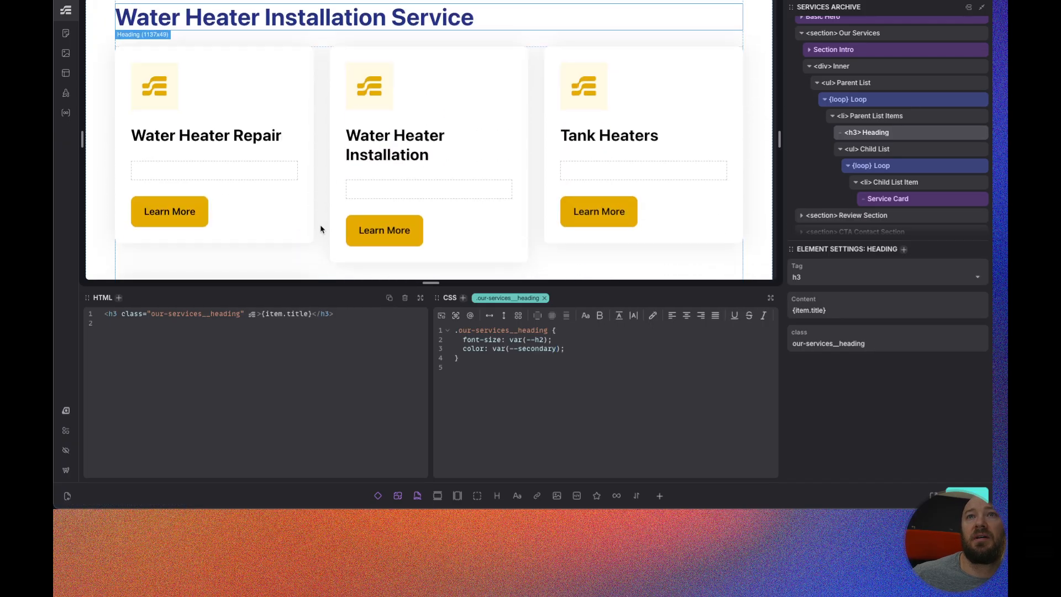
pyautogui.scroll(-10, 320, 226)
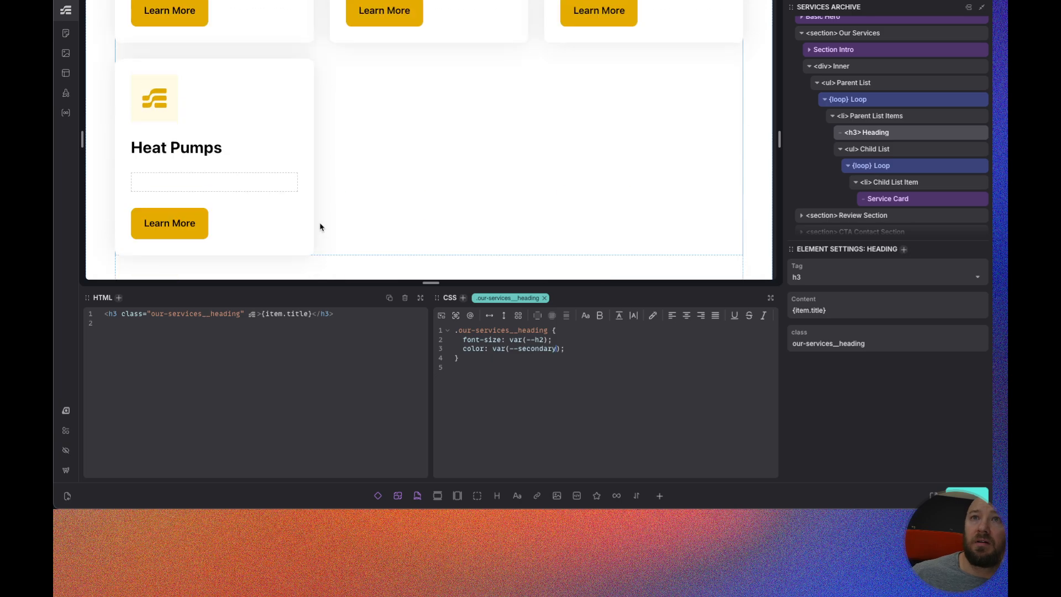
pyautogui.scroll(-10, 330, 224)
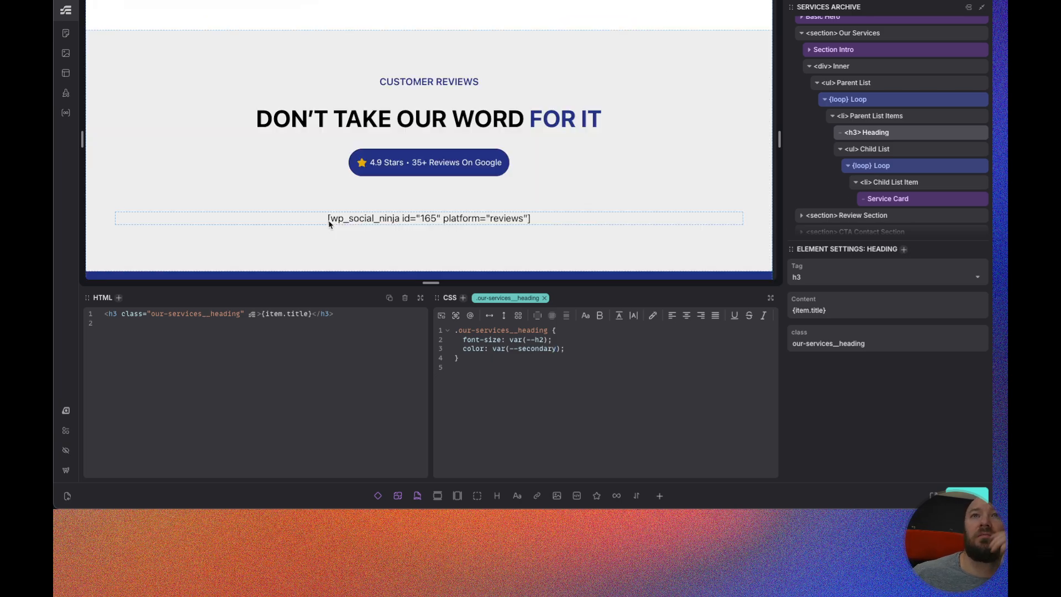
pyautogui.scroll(8, 330, 224)
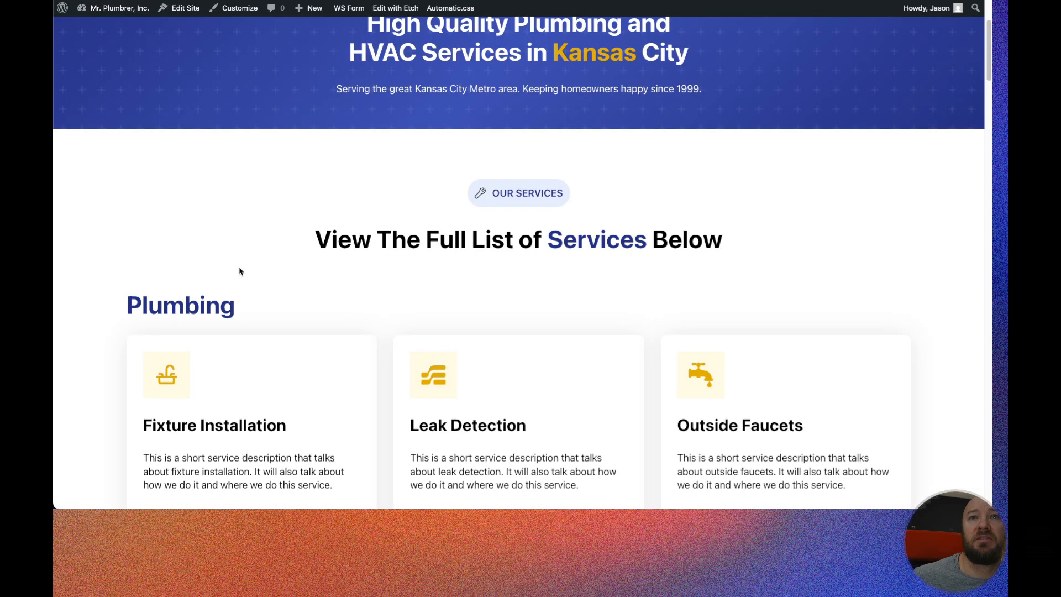
# Review the whole published services page, from the Plumbing cards past the customer reviews and back to the hero.
pyautogui.scroll(-2, 246, 309)
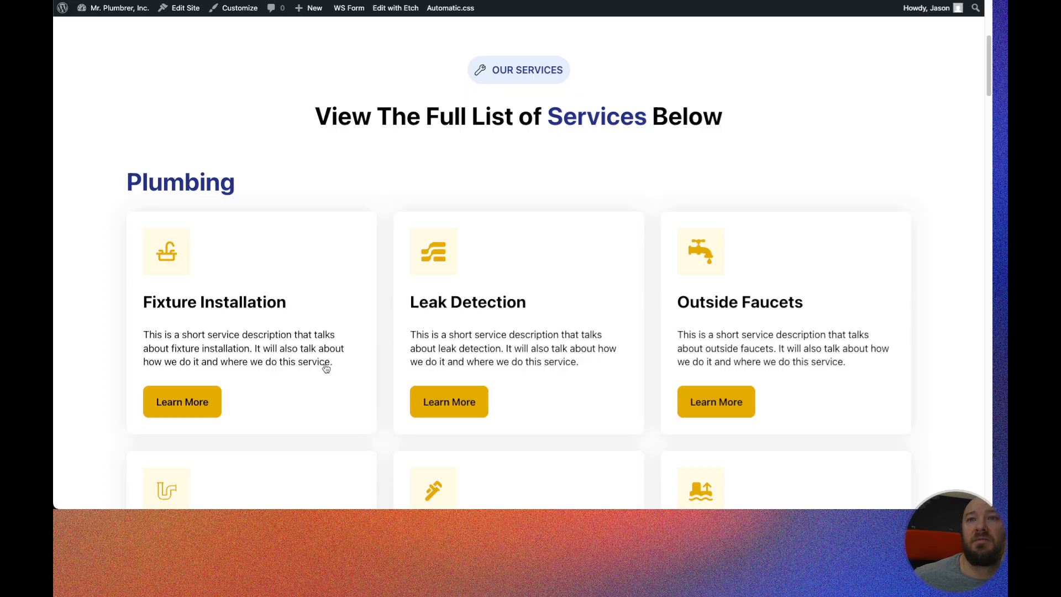
pyautogui.scroll(-2, 387, 293)
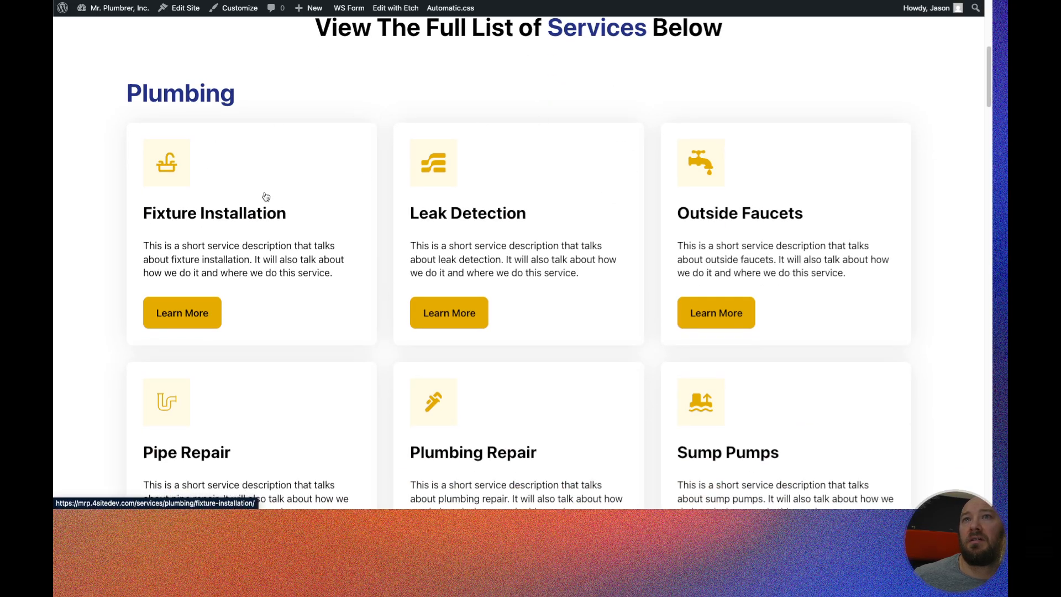
pyautogui.scroll(-3, 101, 334)
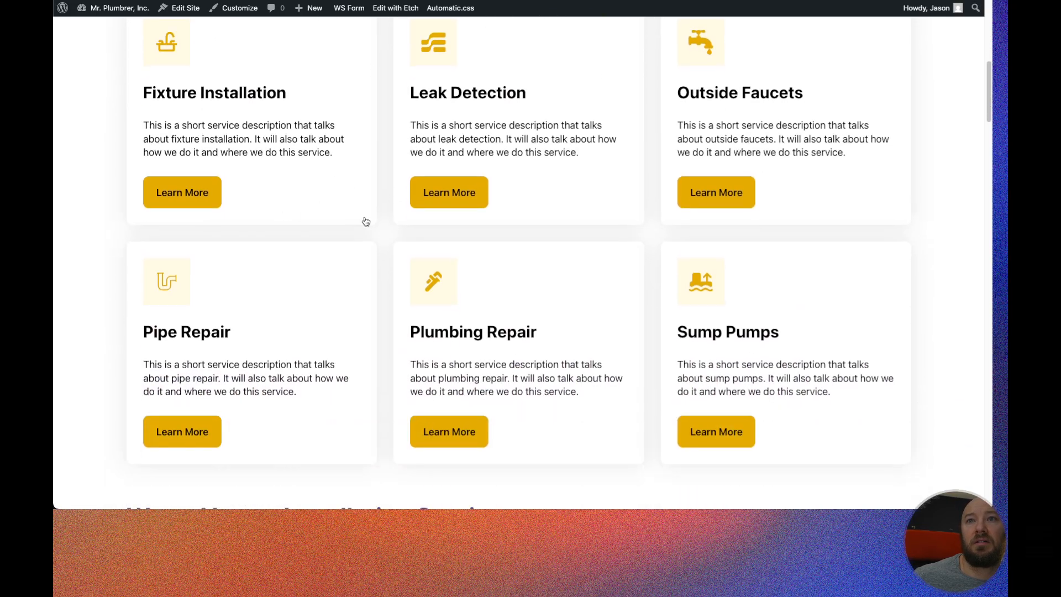
pyautogui.scroll(-15, 379, 241)
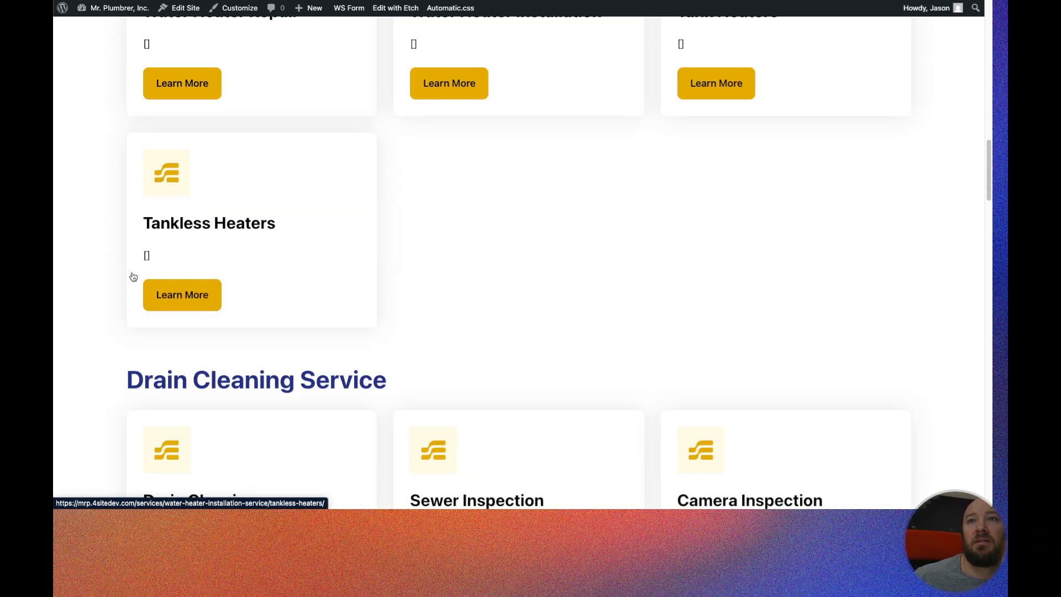
pyautogui.scroll(-15, 131, 277)
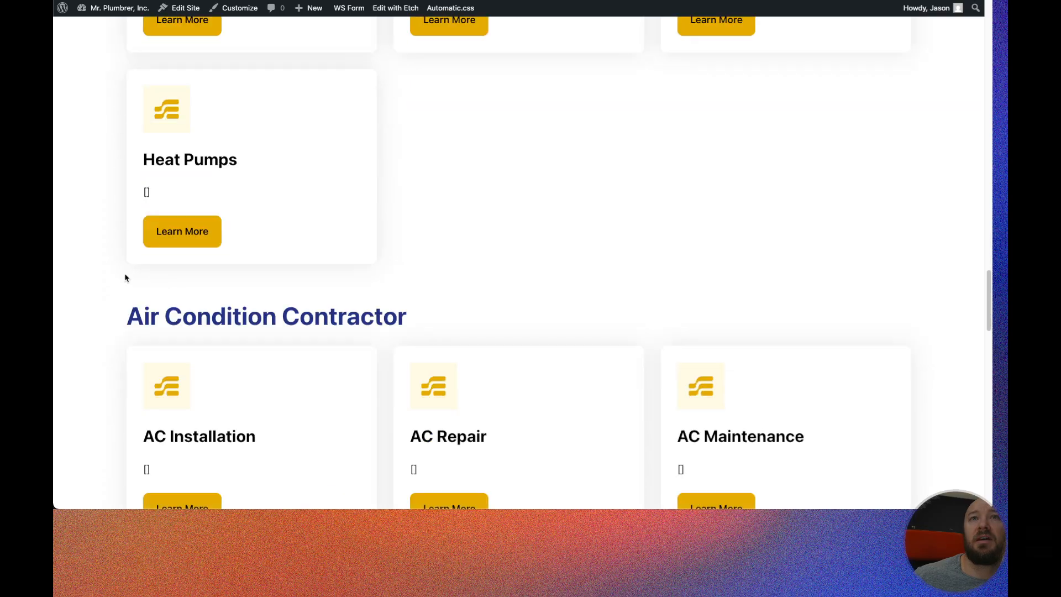
pyautogui.scroll(-11, 124, 277)
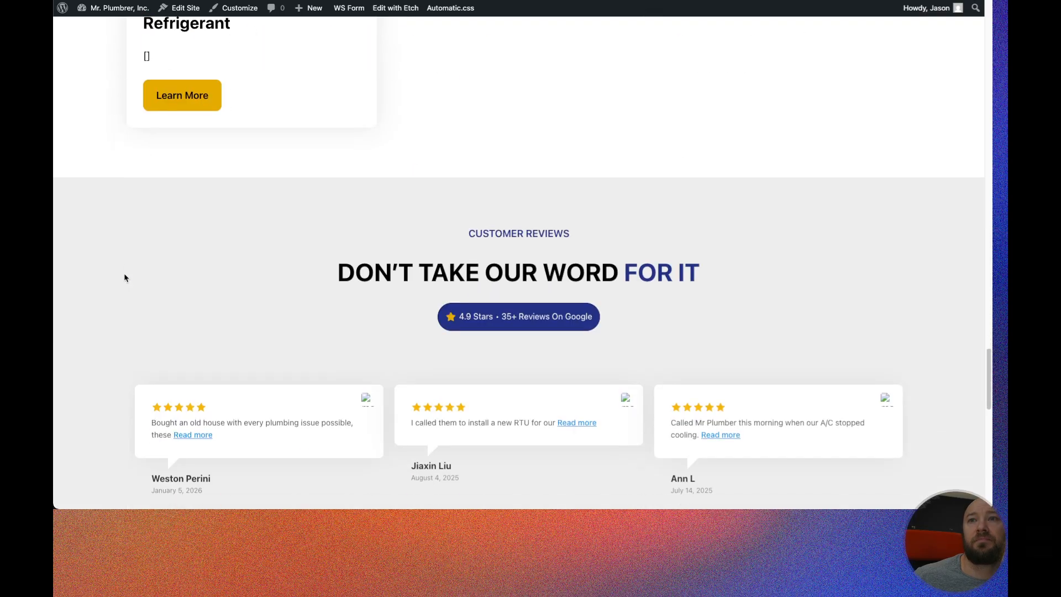
pyautogui.scroll(-9, 124, 276)
pyautogui.scroll(11, 124, 277)
pyautogui.scroll(20, 180, 288)
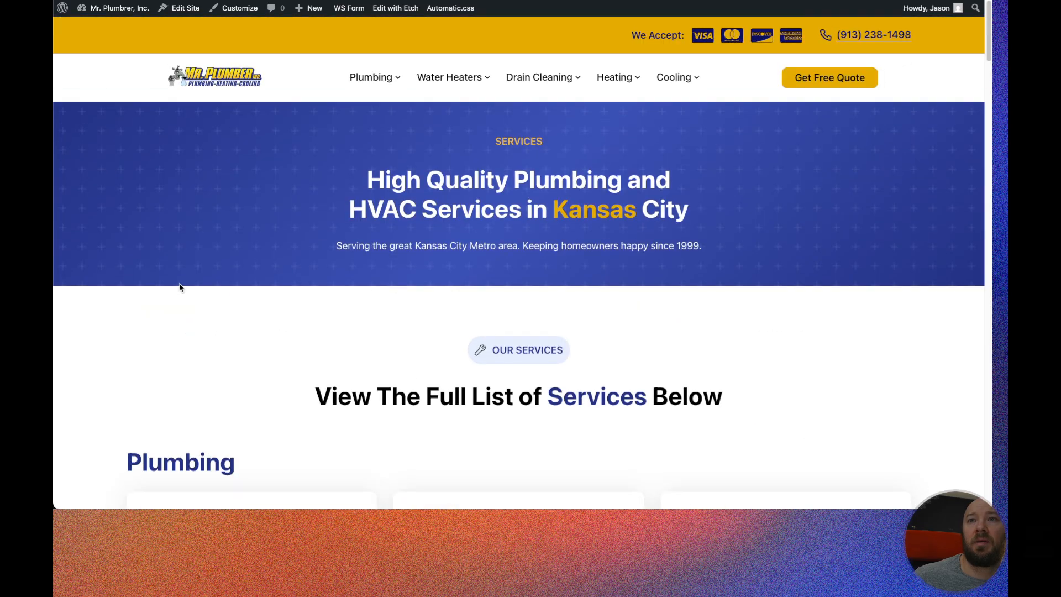
# Examine the group headings, card rows and service descriptions on the published page from Plumbing to Heating Contractor.
pyautogui.scroll(-6, 181, 286)
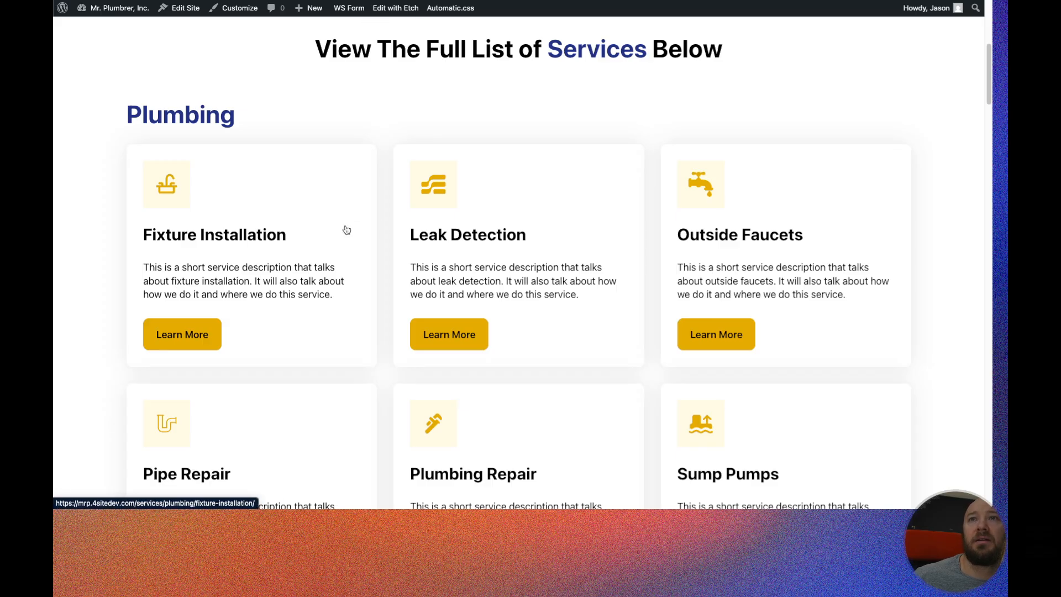
pyautogui.scroll(-1, 381, 221)
pyautogui.scroll(-5, 384, 221)
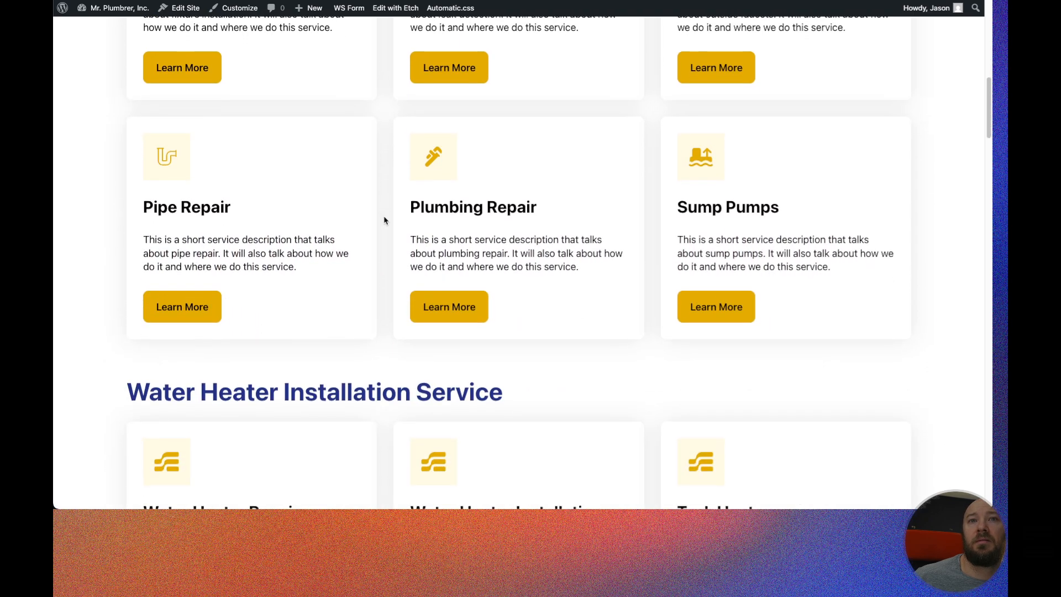
pyautogui.scroll(5, 384, 237)
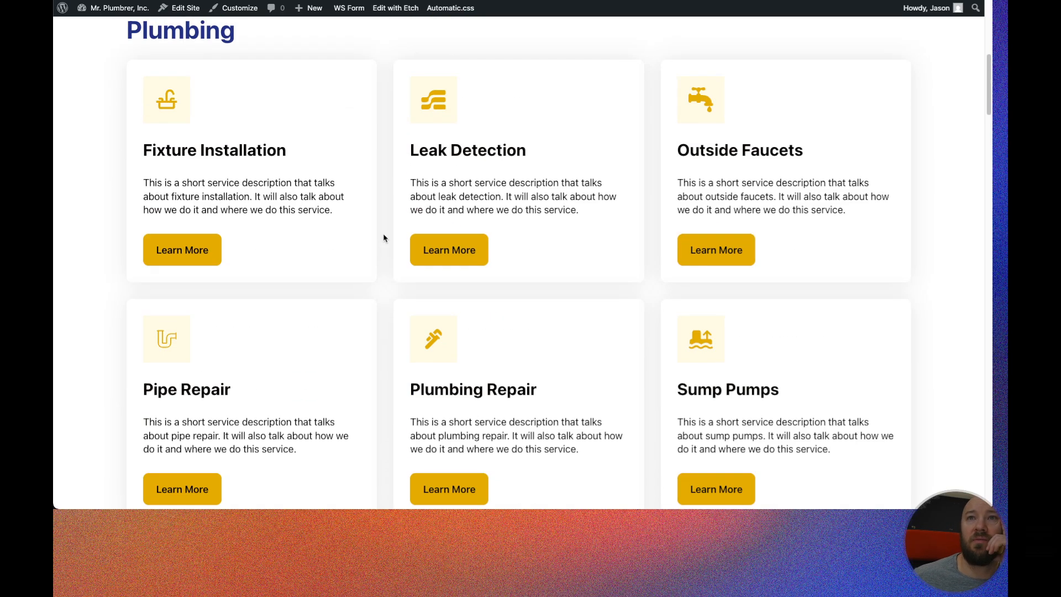
pyautogui.scroll(6, 383, 233)
pyautogui.scroll(-1, 268, 237)
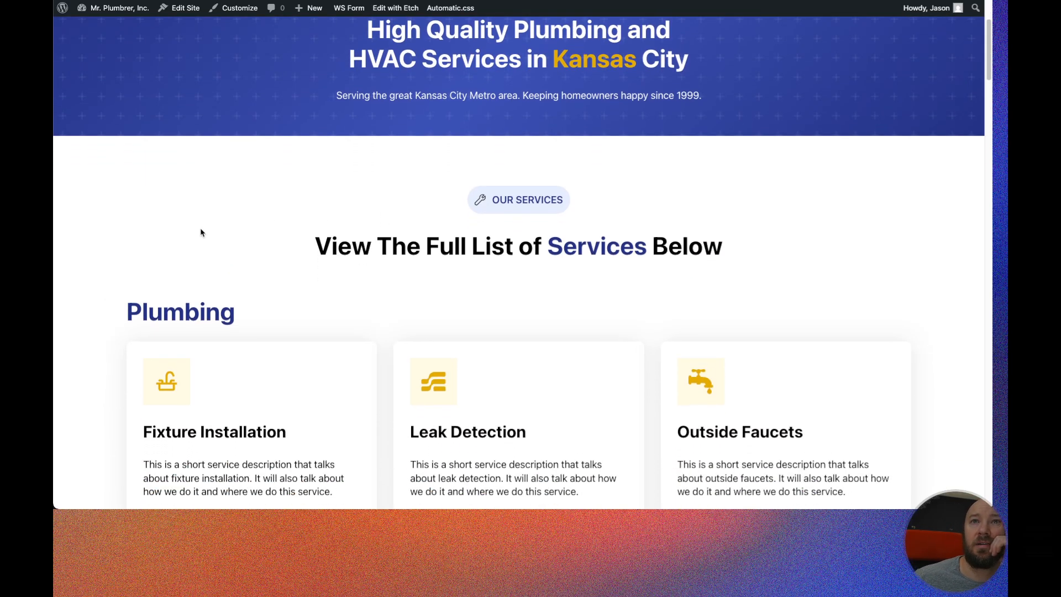
pyautogui.scroll(-1, 200, 232)
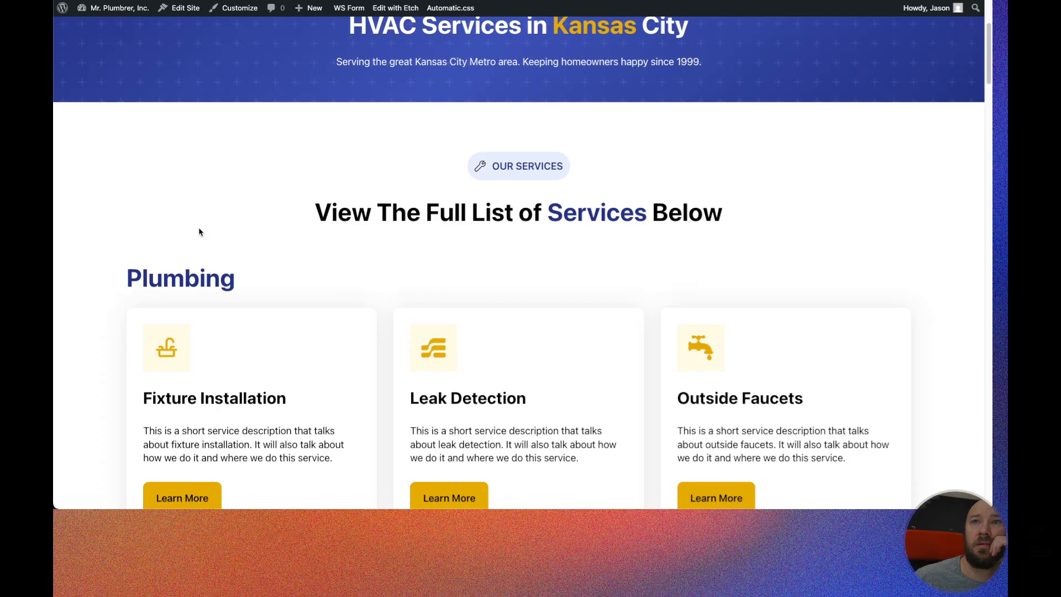
pyautogui.scroll(-3, 224, 165)
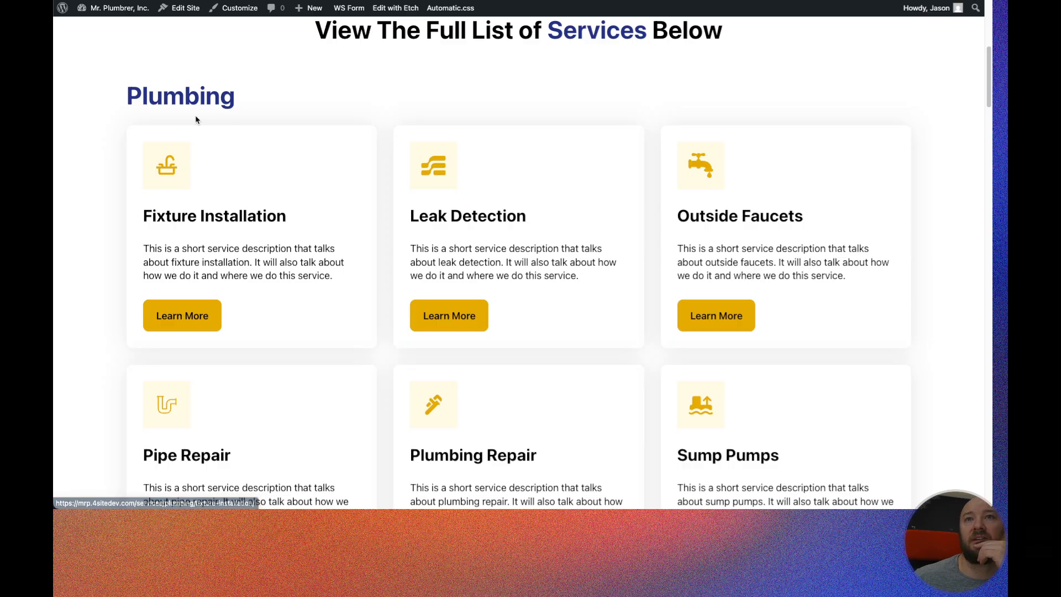
pyautogui.scroll(-4, 325, 206)
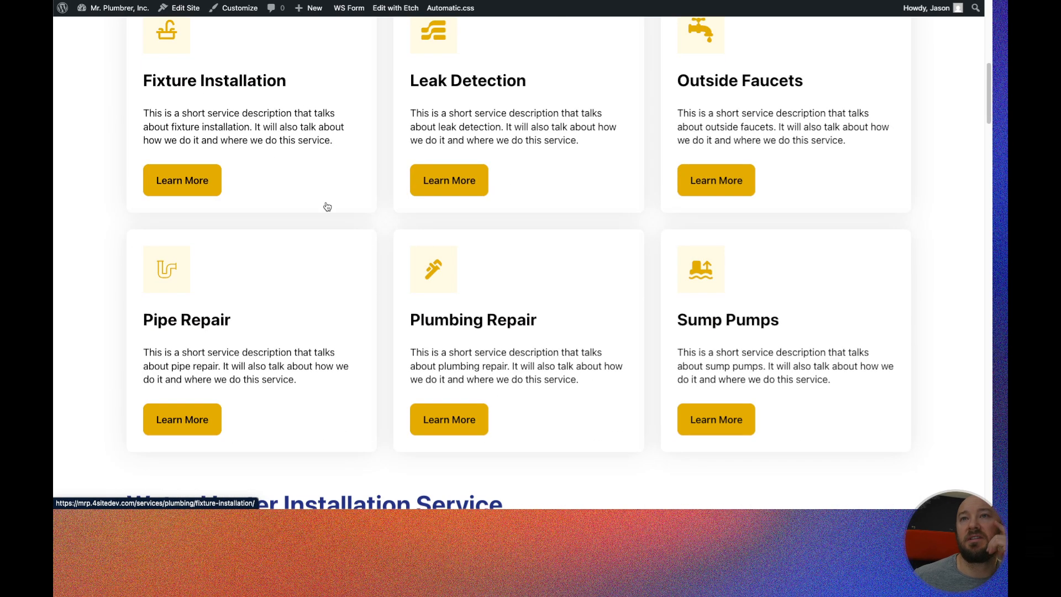
pyautogui.scroll(-2, 327, 206)
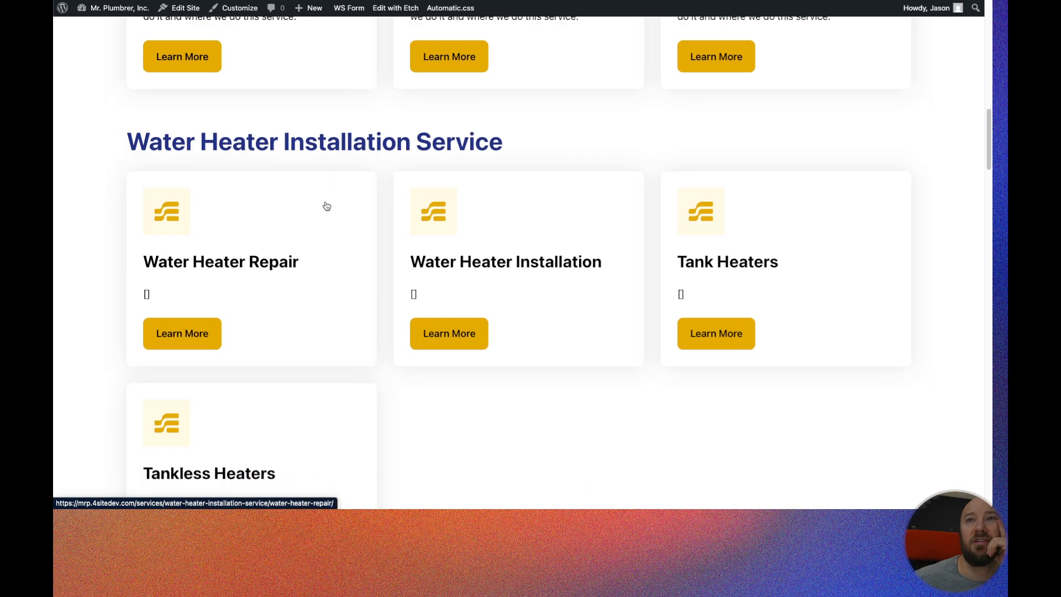
pyautogui.scroll(-3, 327, 198)
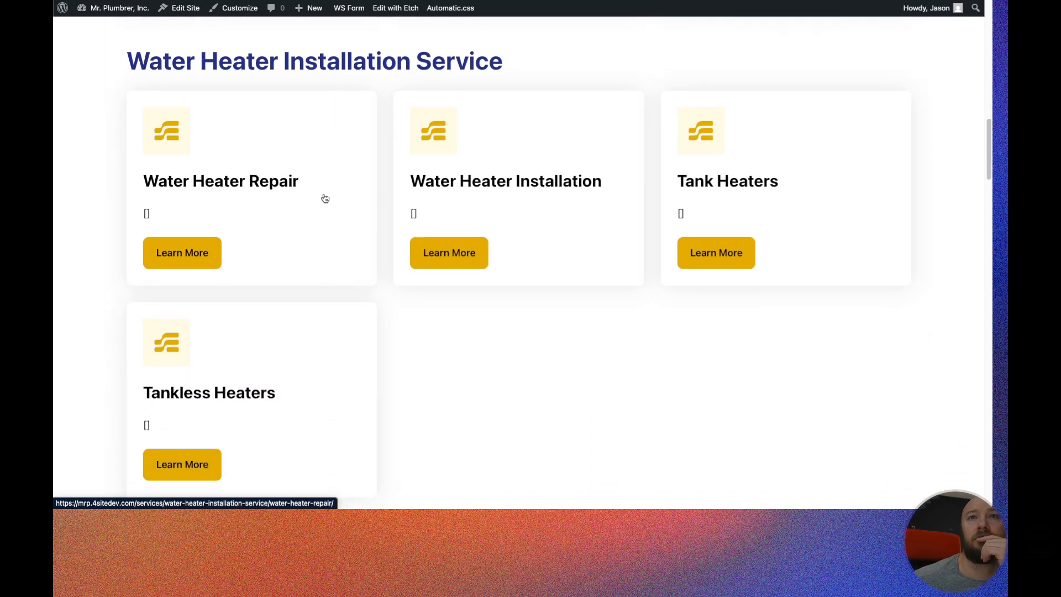
pyautogui.scroll(-10, 326, 199)
pyautogui.scroll(-8, 322, 205)
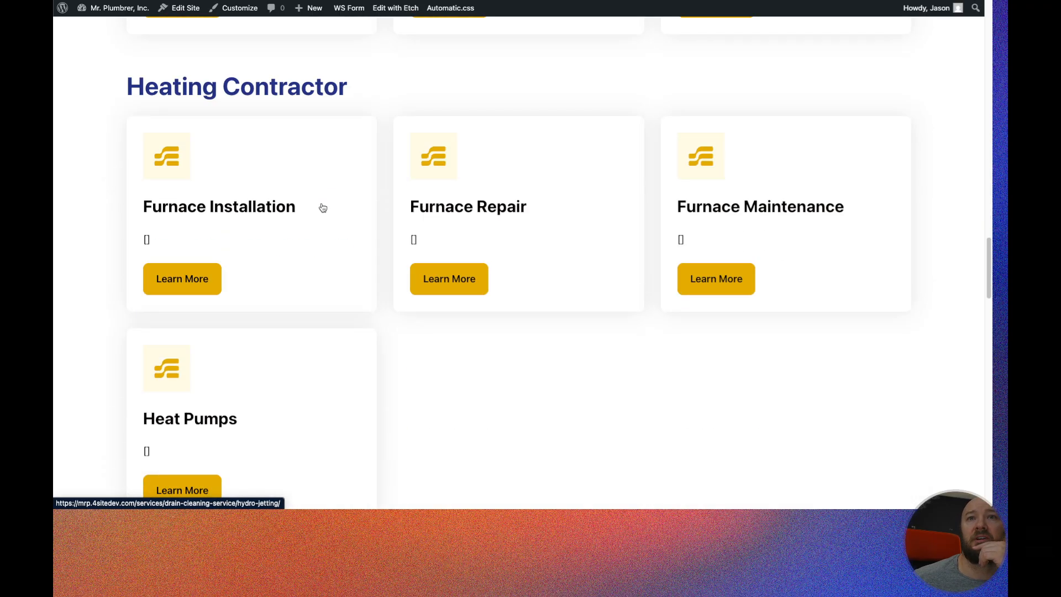
# Compare the Plumbing group heading and its service cards with the Plumbing submenu in the published page's navigation.
pyautogui.scroll(20, 320, 207)
pyautogui.scroll(5, 316, 209)
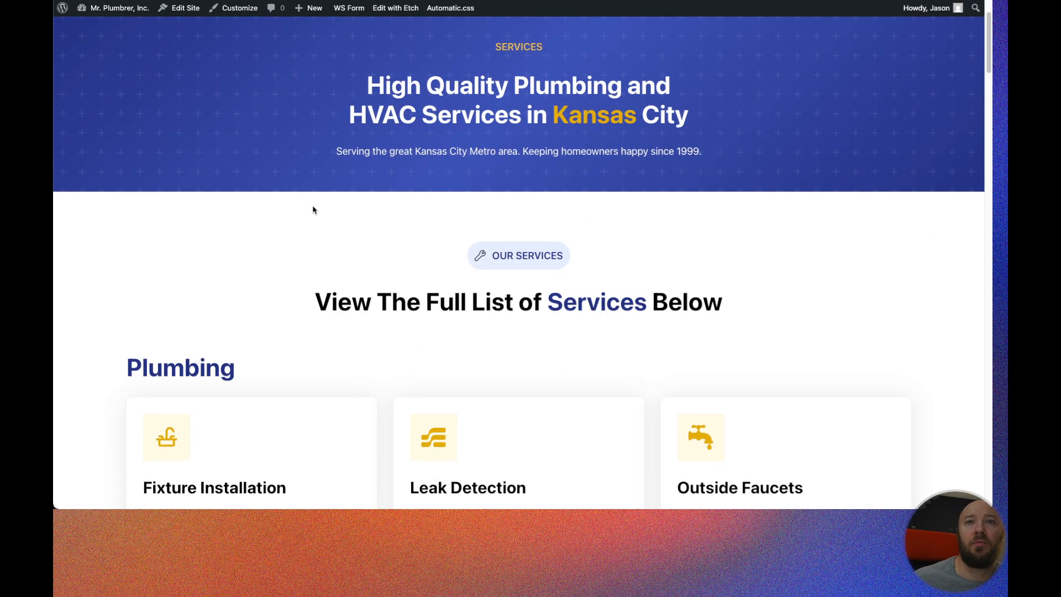
pyautogui.scroll(-1, 210, 243)
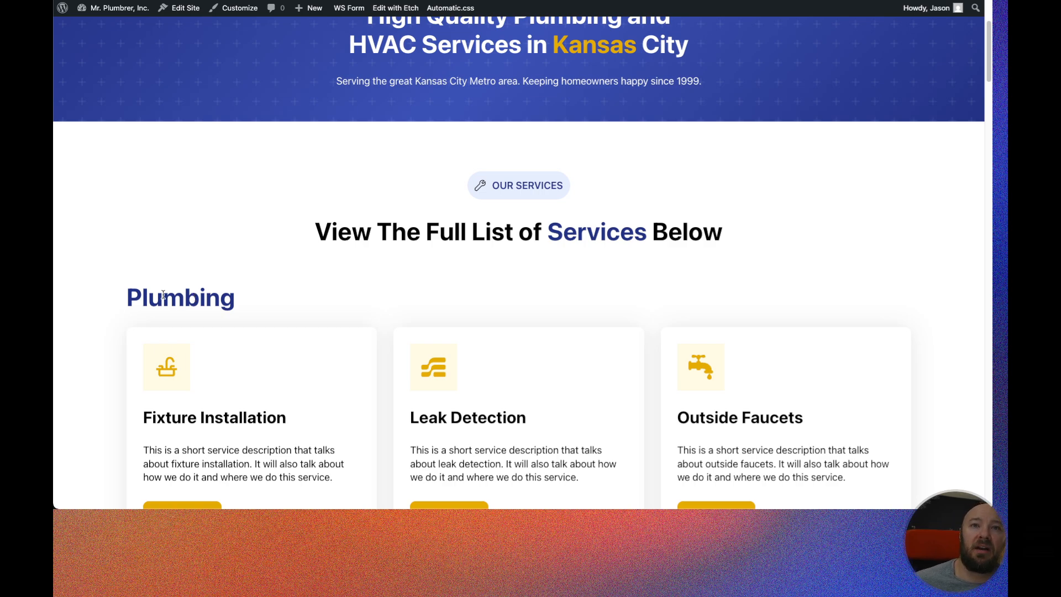
pyautogui.moveTo(127, 296); pyautogui.dragTo(243, 307)
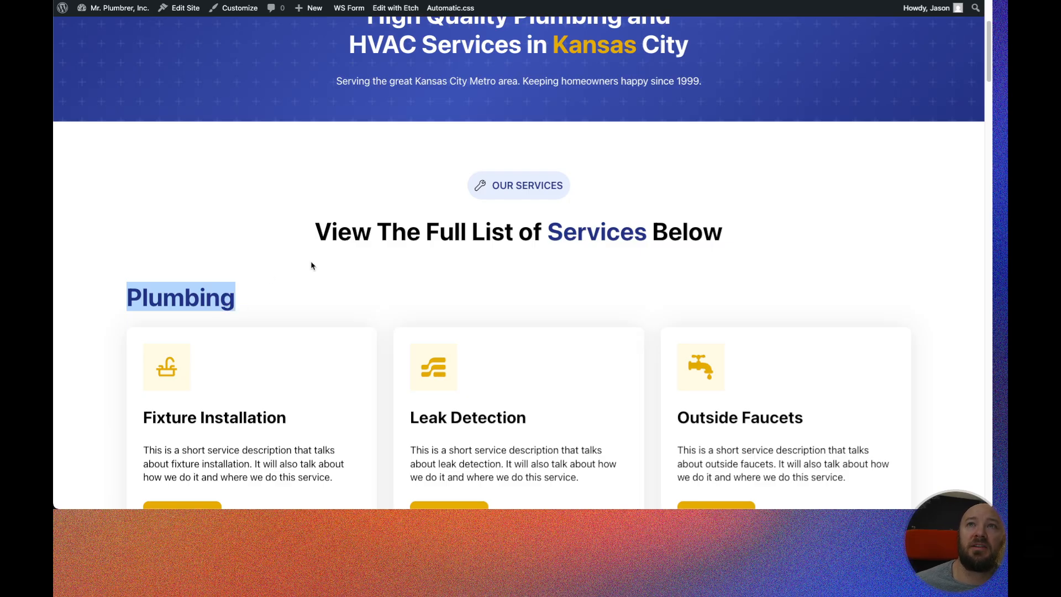
pyautogui.scroll(3, 309, 265)
pyautogui.moveTo(360, 75)
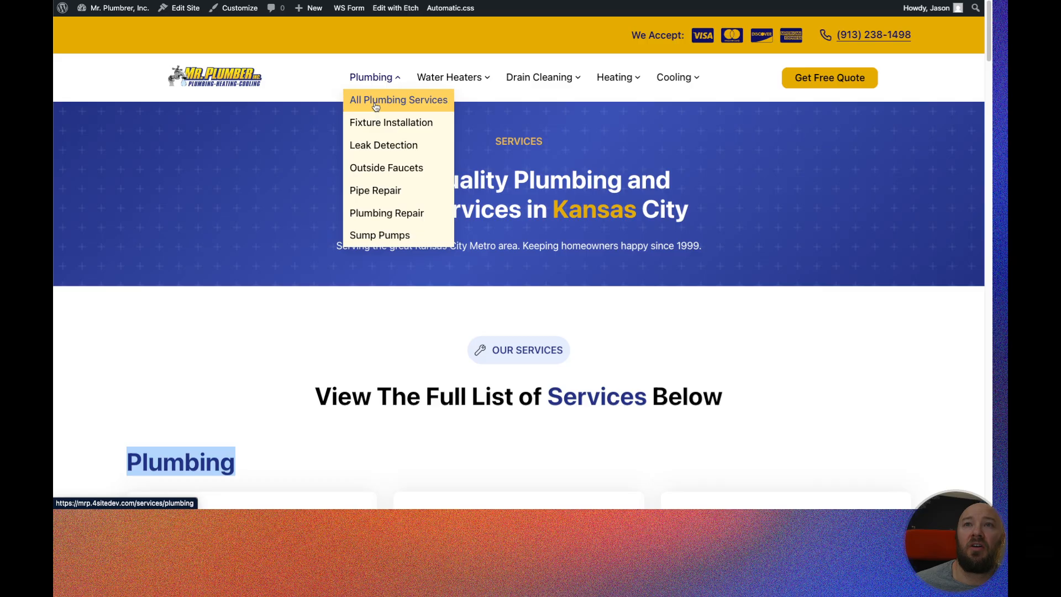
pyautogui.scroll(-4, 204, 326)
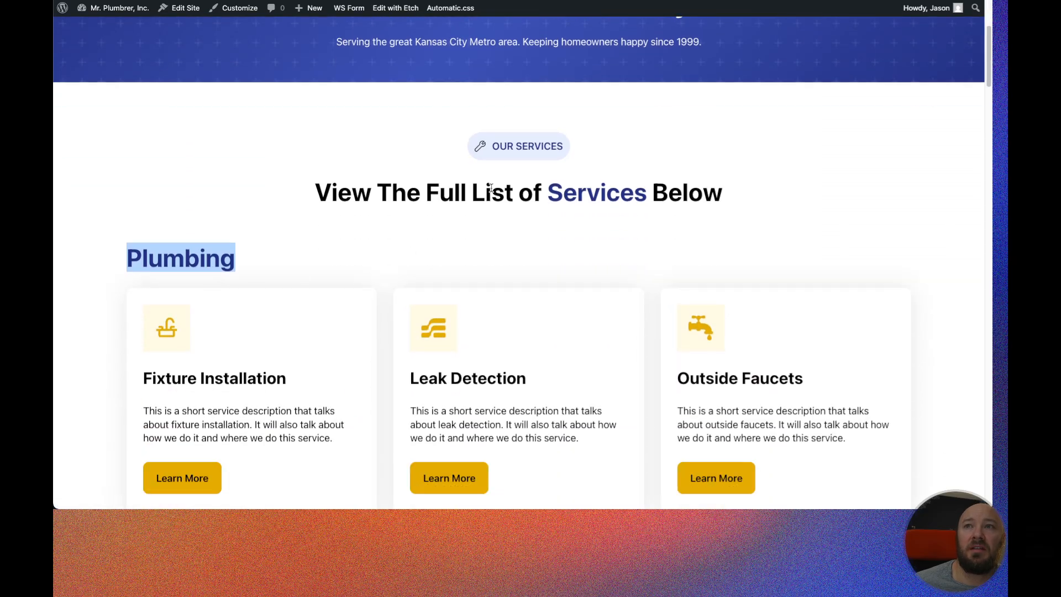
pyautogui.scroll(4, 456, 230)
pyautogui.scroll(-5, 303, 230)
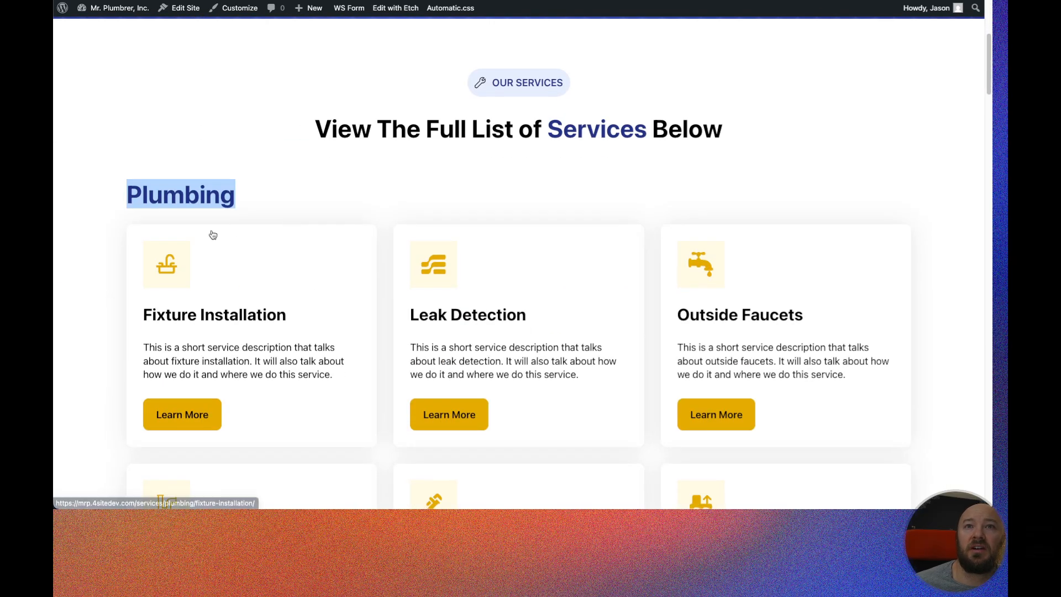
pyautogui.scroll(-1, 213, 241)
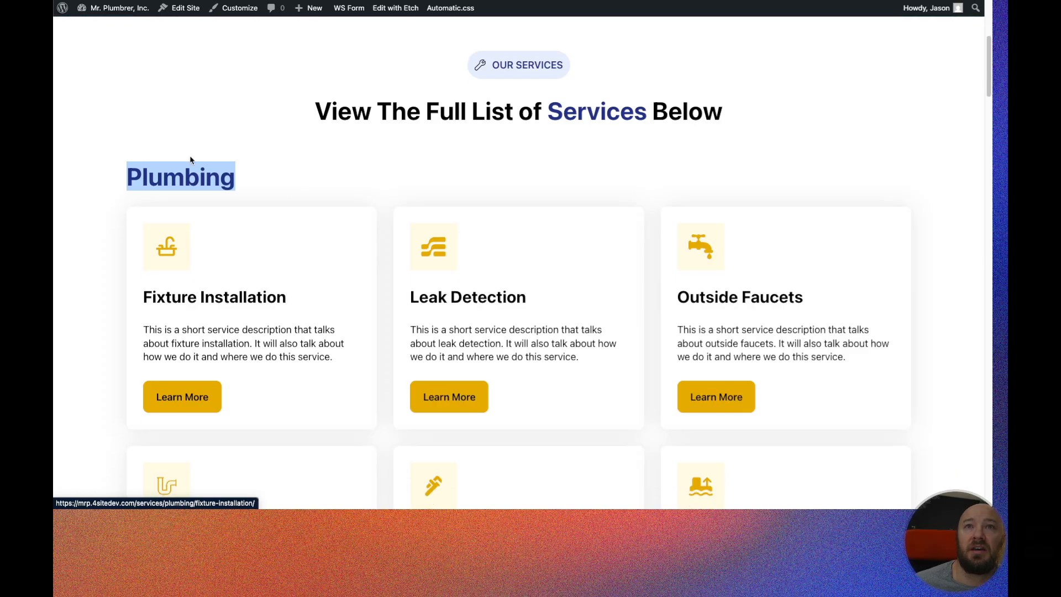
# Examine the group headings and card rows on the published page from Plumbing through Water Heater Installation Service to Heating Contractor.
pyautogui.scroll(-10, 190, 215)
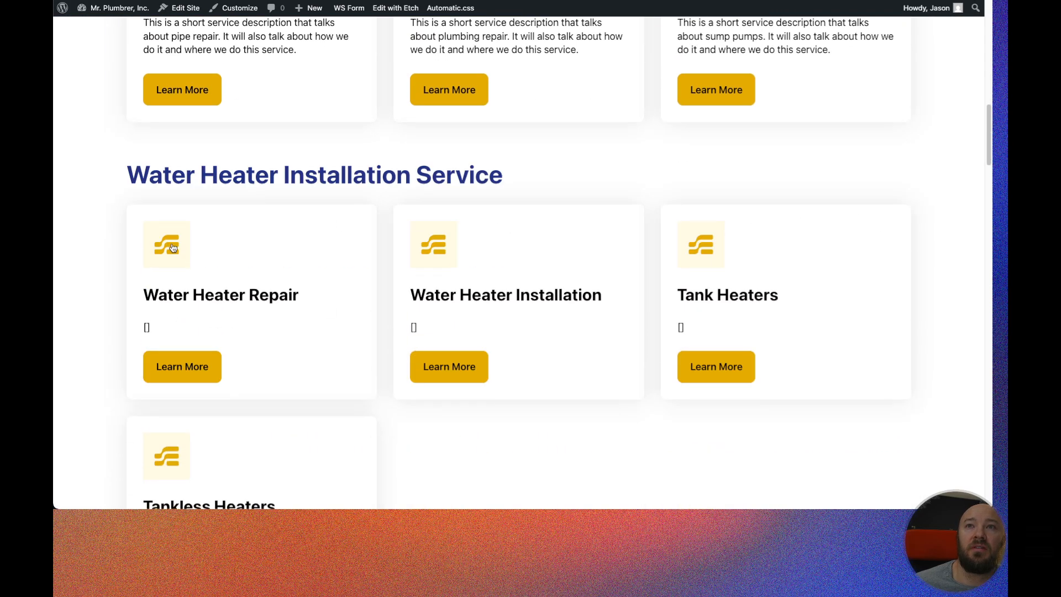
pyautogui.scroll(12, 293, 331)
pyautogui.scroll(-3, 396, 289)
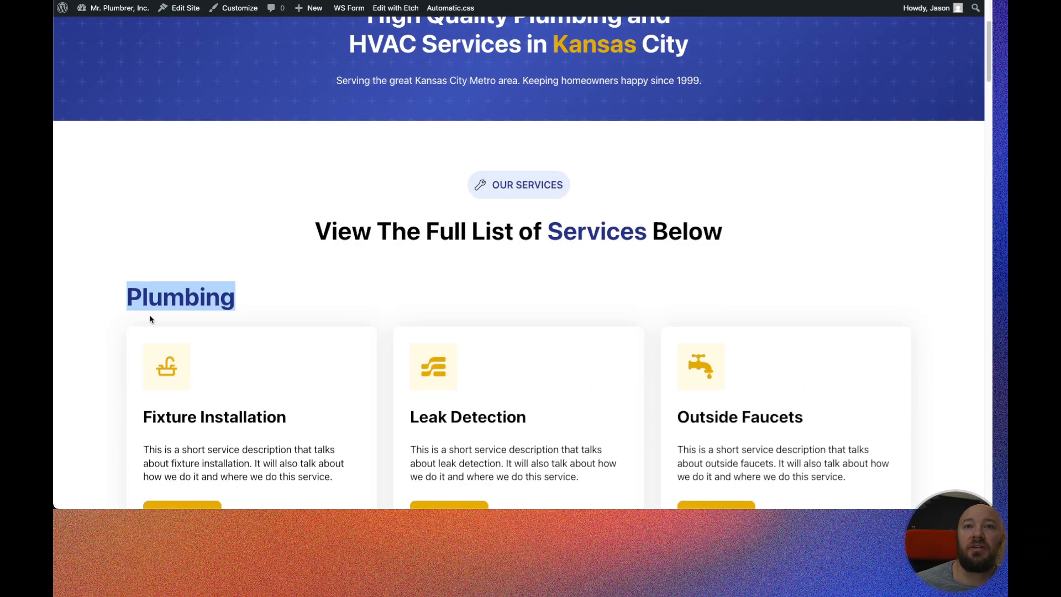
pyautogui.scroll(-3, 166, 310)
pyautogui.scroll(-6, 248, 296)
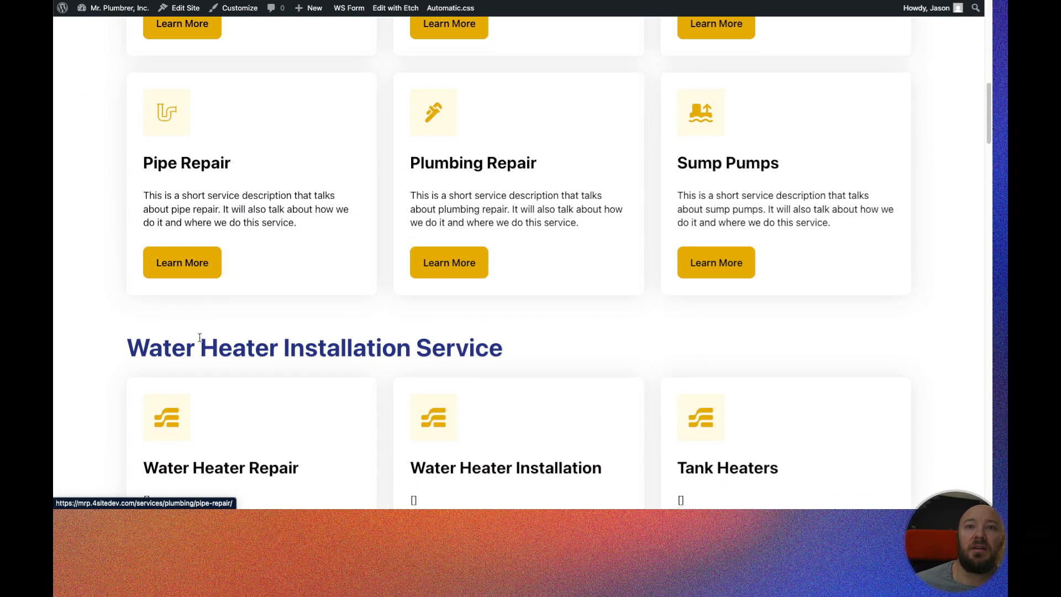
pyautogui.scroll(-20, 223, 330)
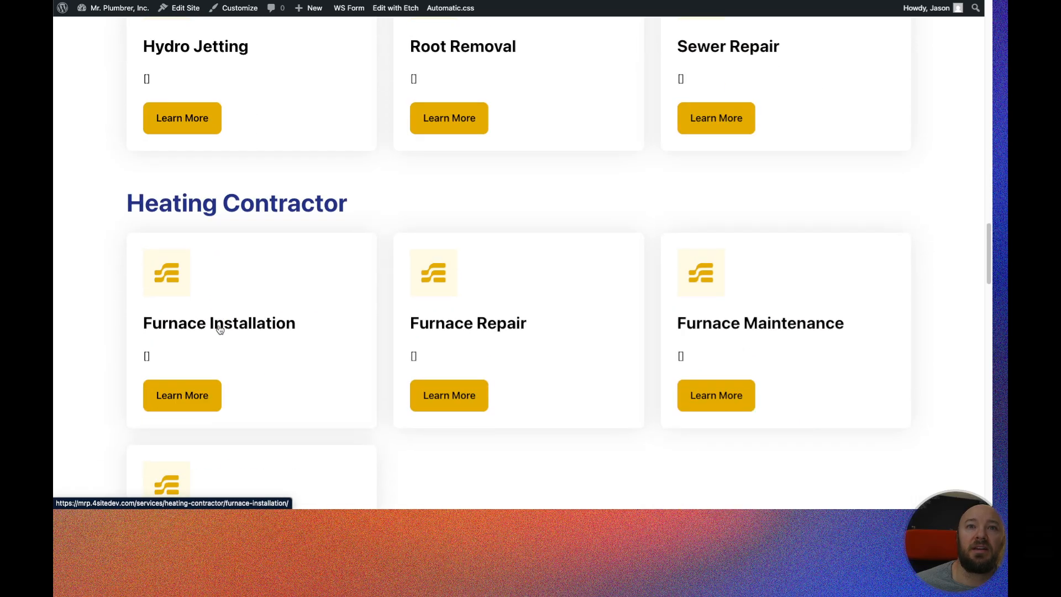
pyautogui.scroll(20, 220, 328)
pyautogui.scroll(10, 218, 320)
# Check the services in the navigation's Plumbing submenu against the cards under the Plumbing group heading.
pyautogui.scroll(4, 217, 320)
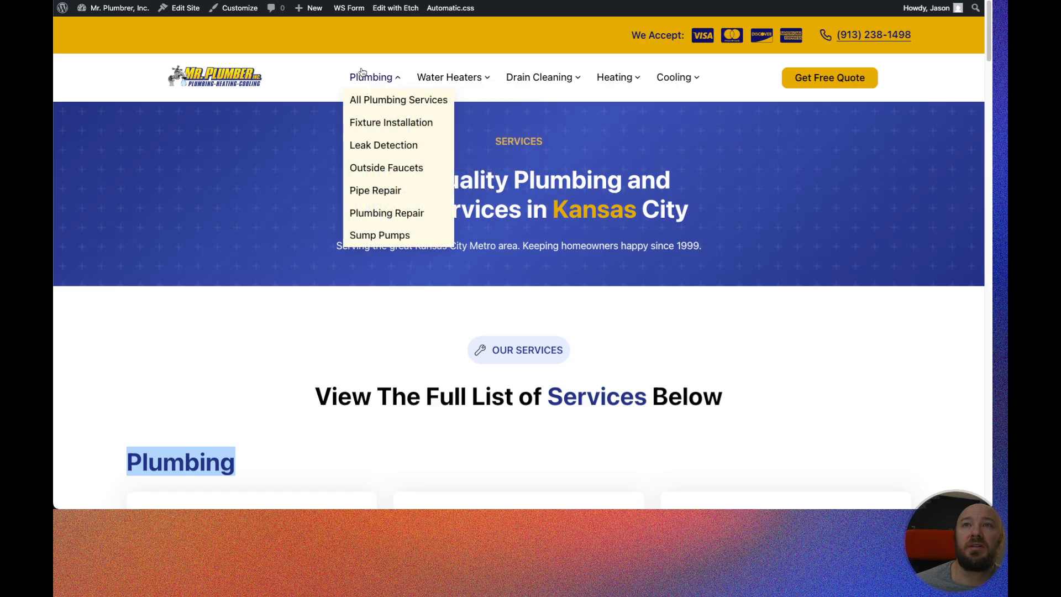
pyautogui.moveTo(433, 75)
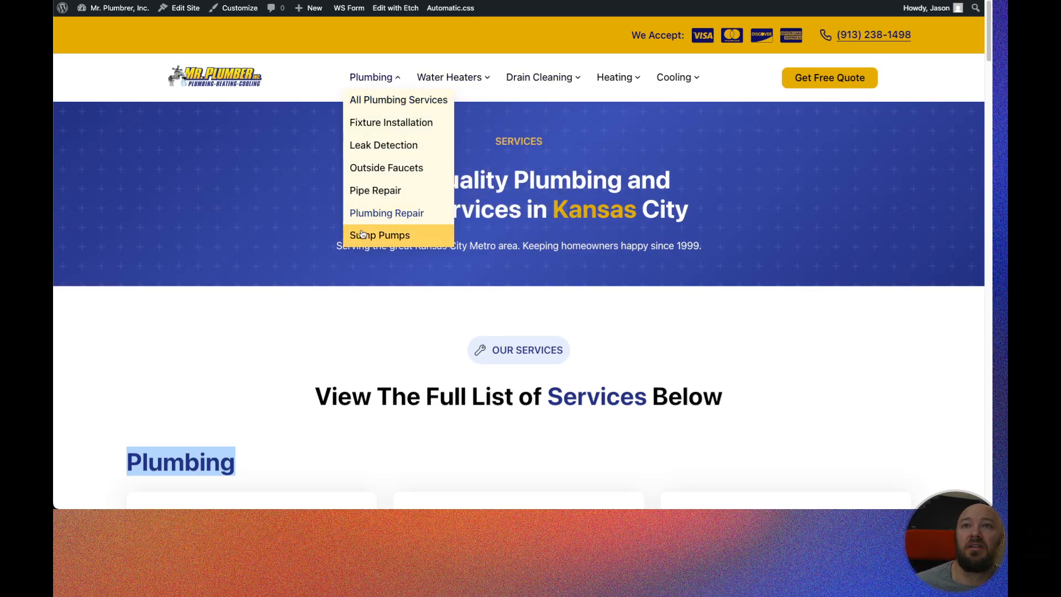
pyautogui.scroll(-5, 243, 293)
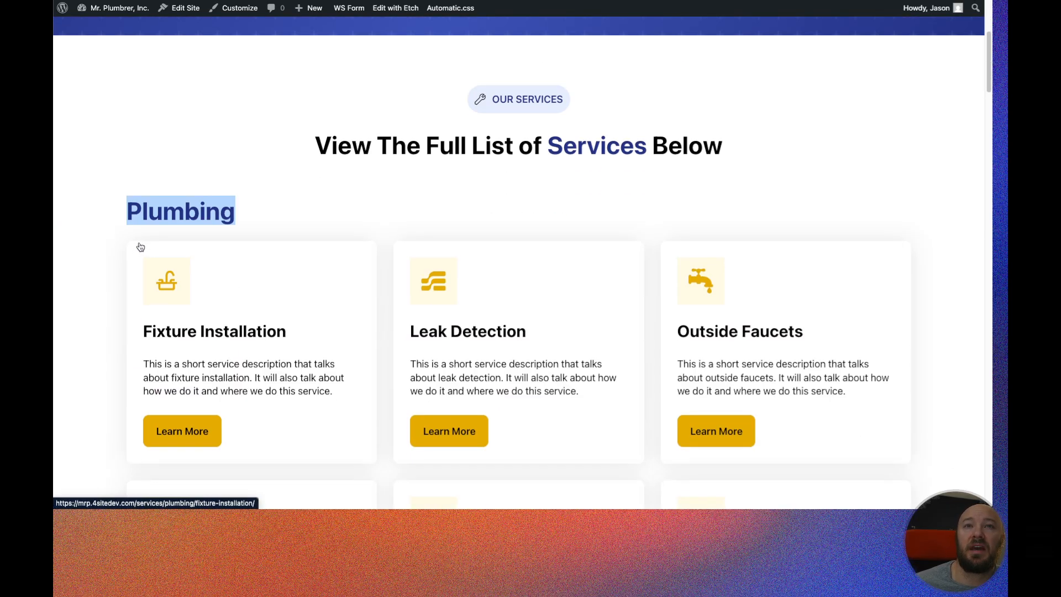
pyautogui.scroll(-8, 308, 225)
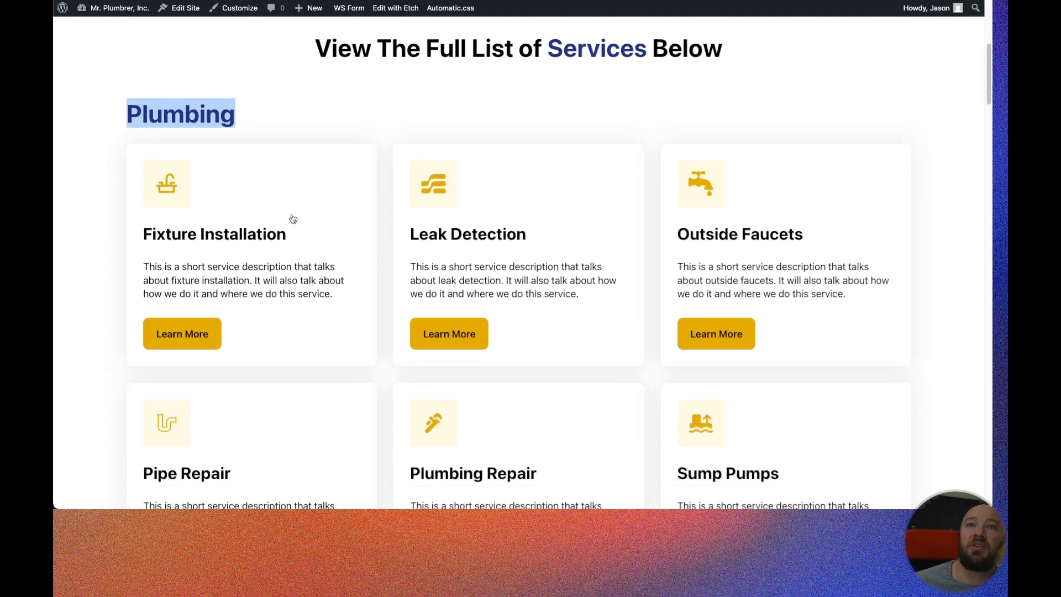
pyautogui.scroll(-3, 246, 245)
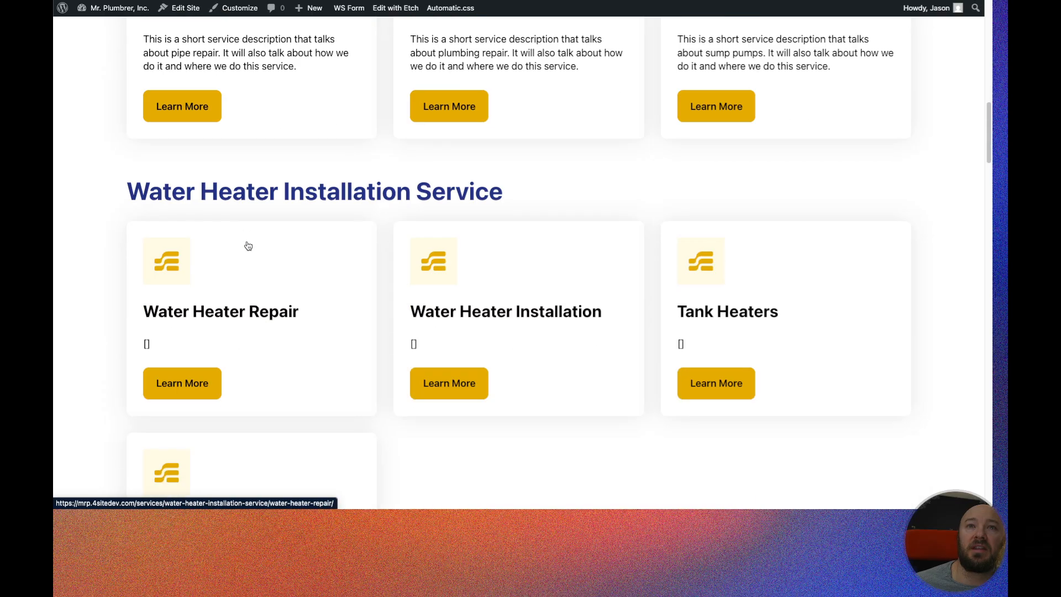
pyautogui.scroll(9, 246, 244)
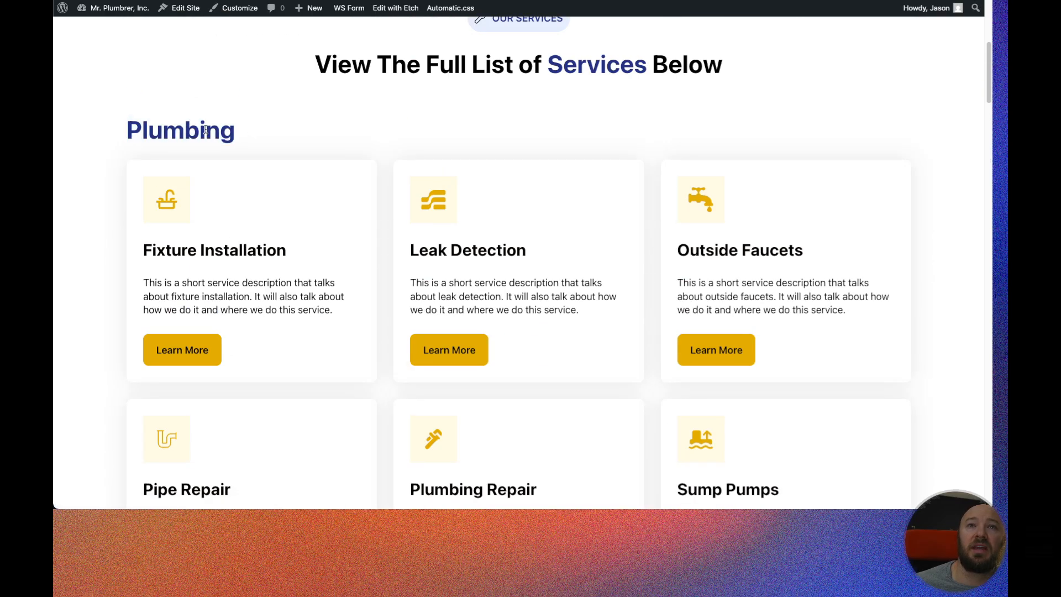
pyautogui.moveTo(132, 135); pyautogui.dragTo(239, 133)
pyautogui.scroll(-3, 182, 242)
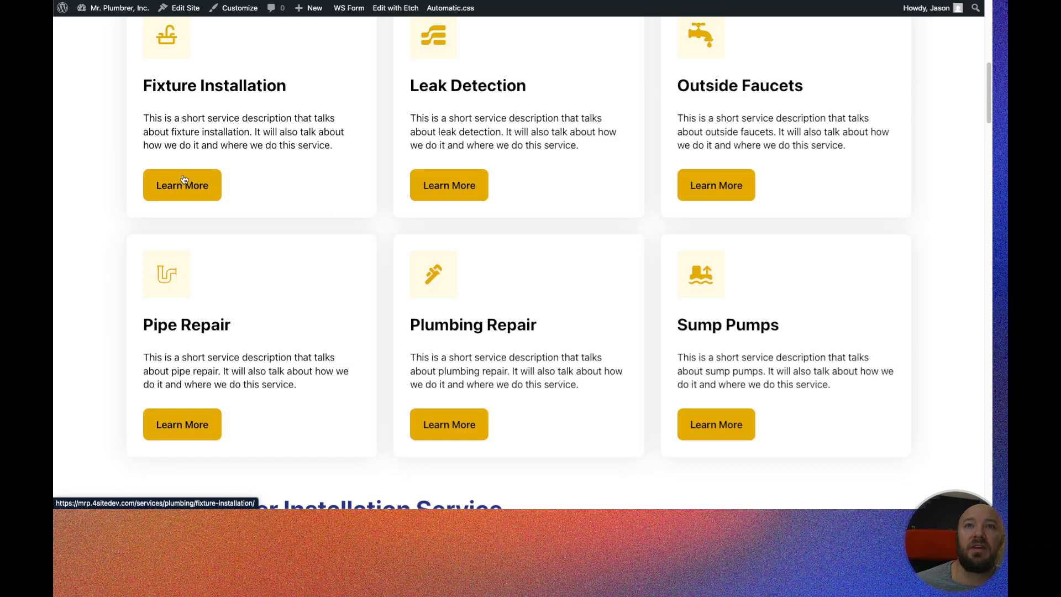
# Review the published page from the Water Heater Installation Service group past the customer reviews to the Contact Us section.
pyautogui.scroll(-4, 442, 241)
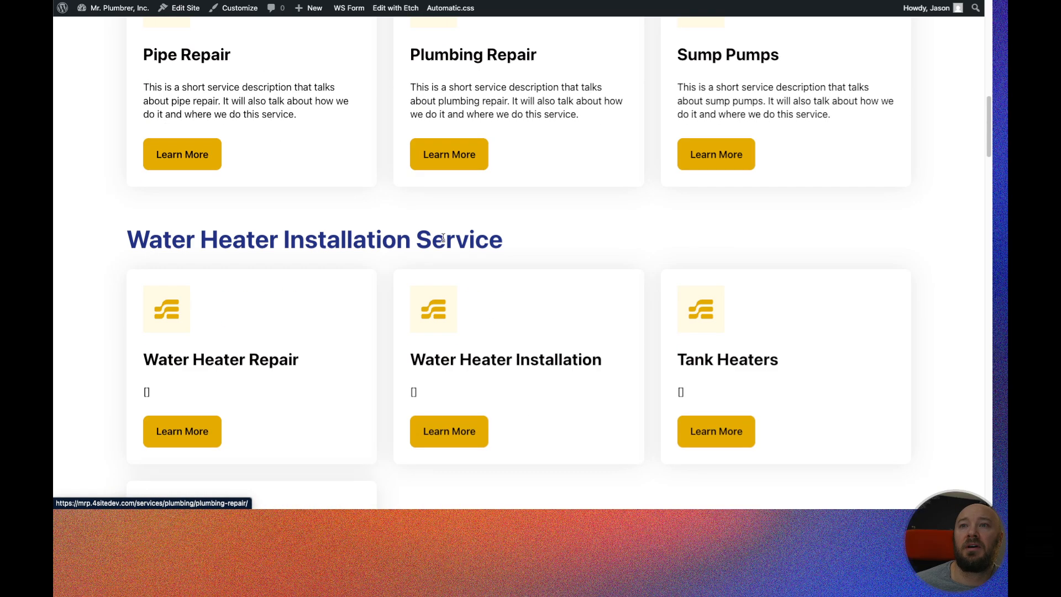
pyautogui.scroll(-3, 404, 239)
pyautogui.scroll(-12, 405, 240)
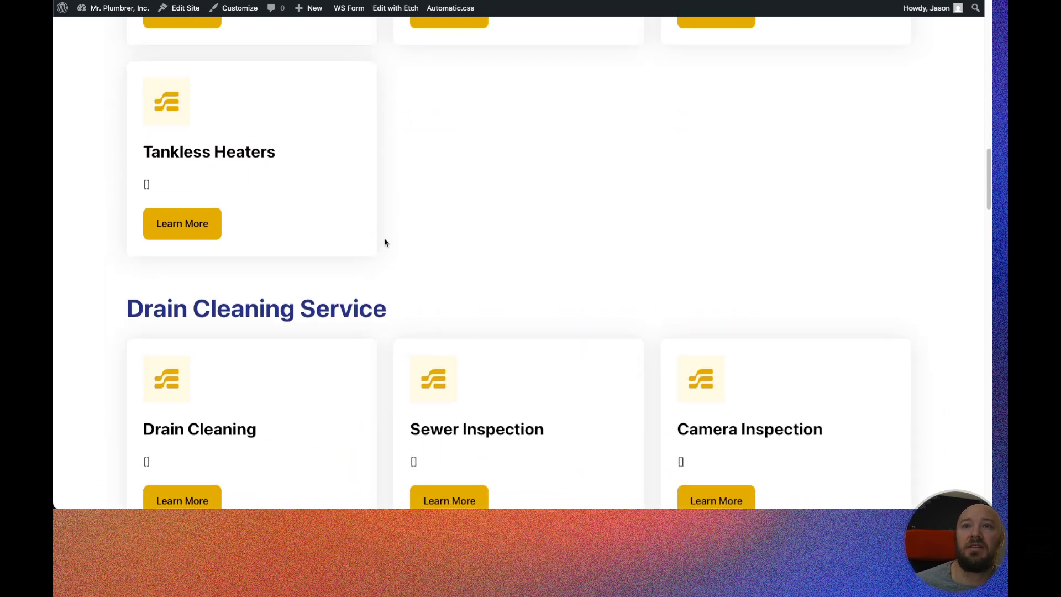
pyautogui.scroll(-15, 388, 241)
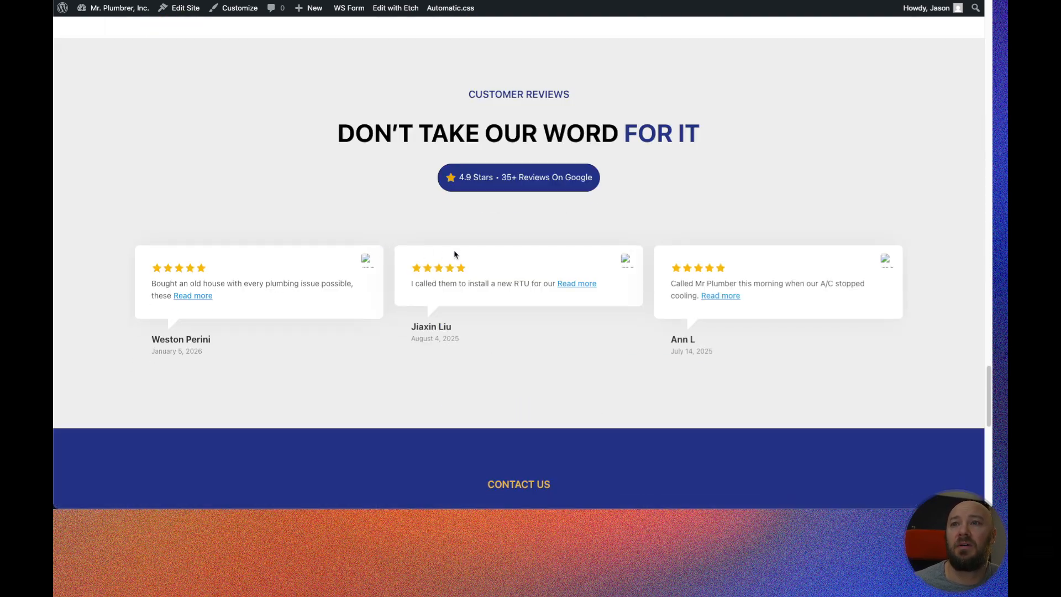
pyautogui.scroll(-10, 433, 258)
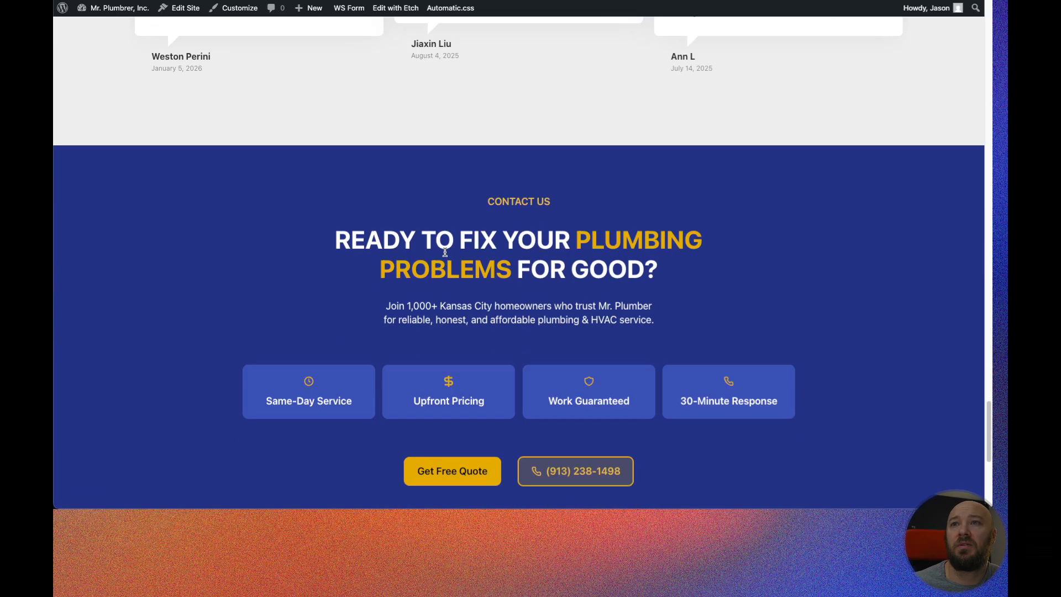
pyautogui.scroll(20, 432, 258)
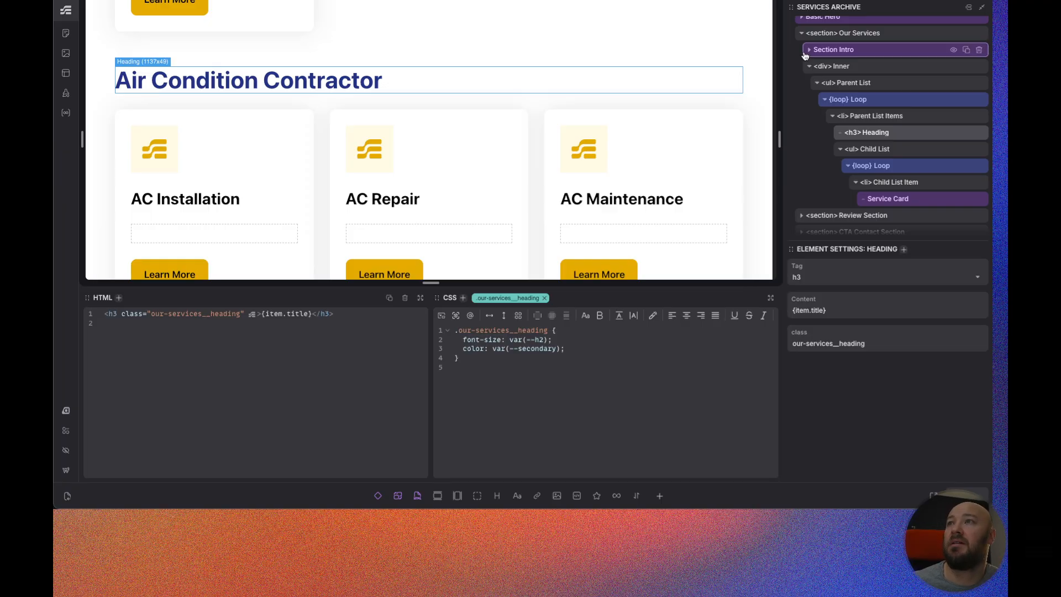
# Switch to the Etch editor, collapse the Our Services section and open the Basic Hero component for editing.
pyautogui.click(801, 34)
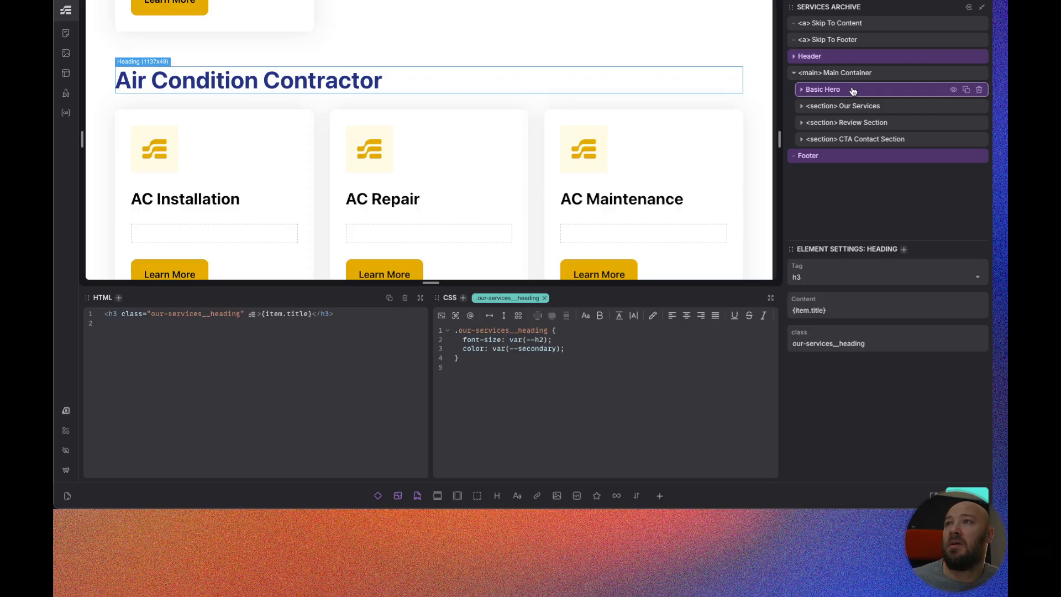
pyautogui.click(852, 91)
pyautogui.click(802, 90)
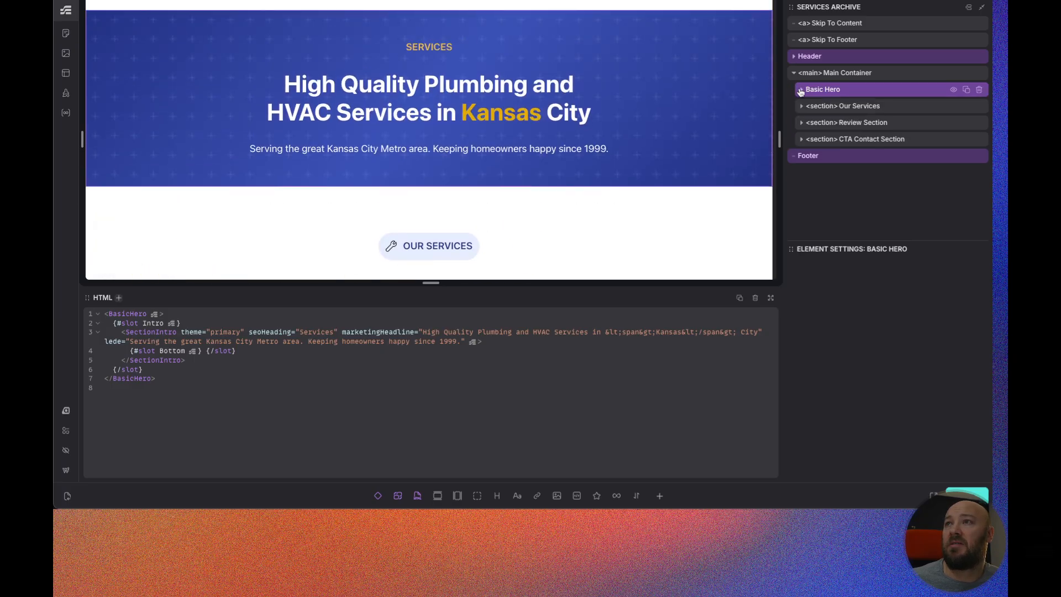
pyautogui.rightClick(860, 94)
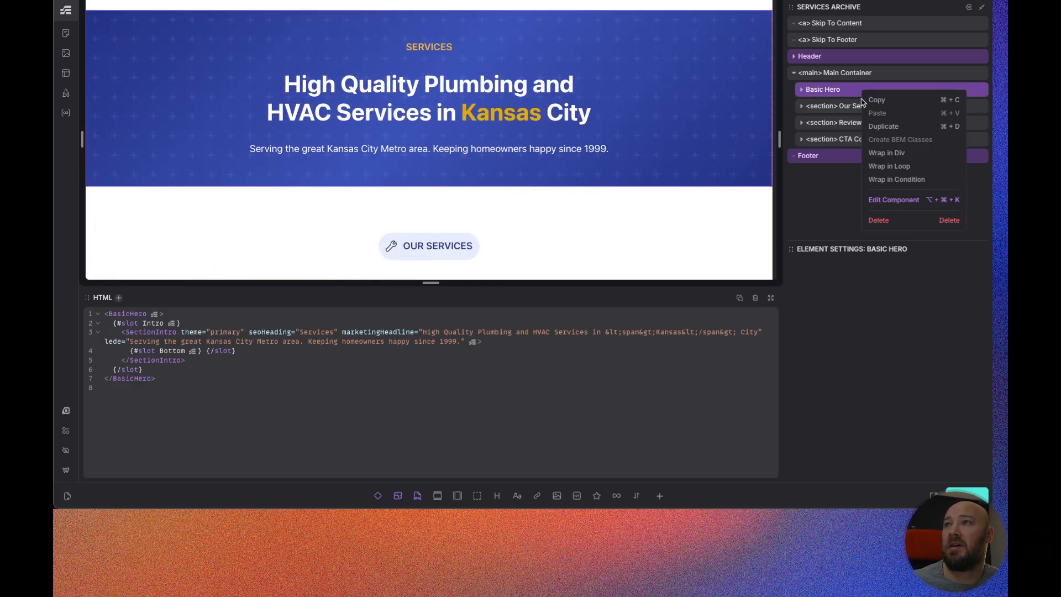
pyautogui.click(891, 200)
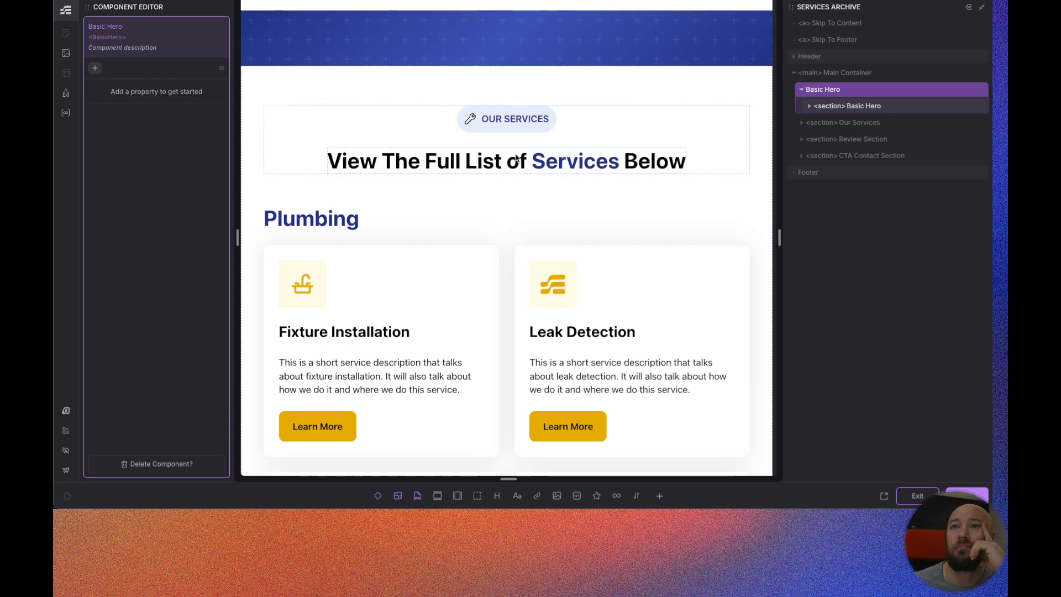
# Add a container holding one heading and two text elements below the Intro slot in the Basic Hero section.
pyautogui.scroll(2, 516, 159)
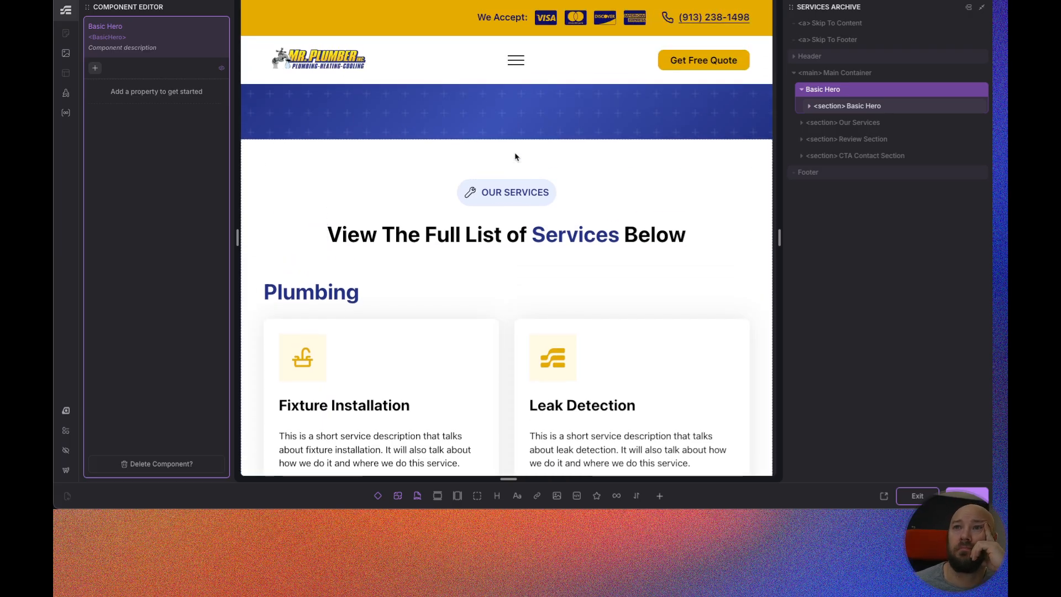
pyautogui.click(865, 107)
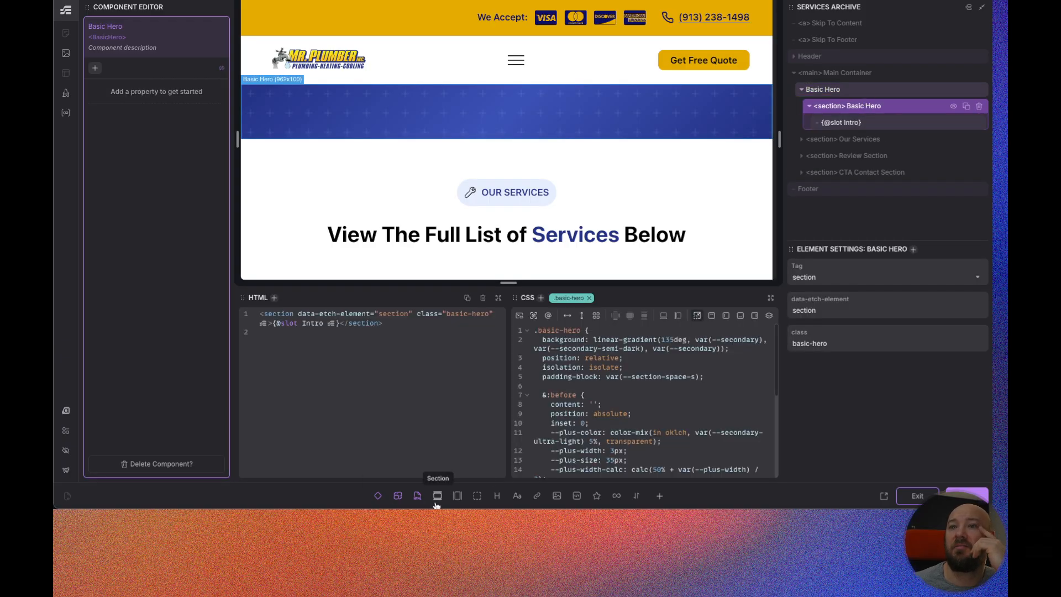
pyautogui.click(458, 496)
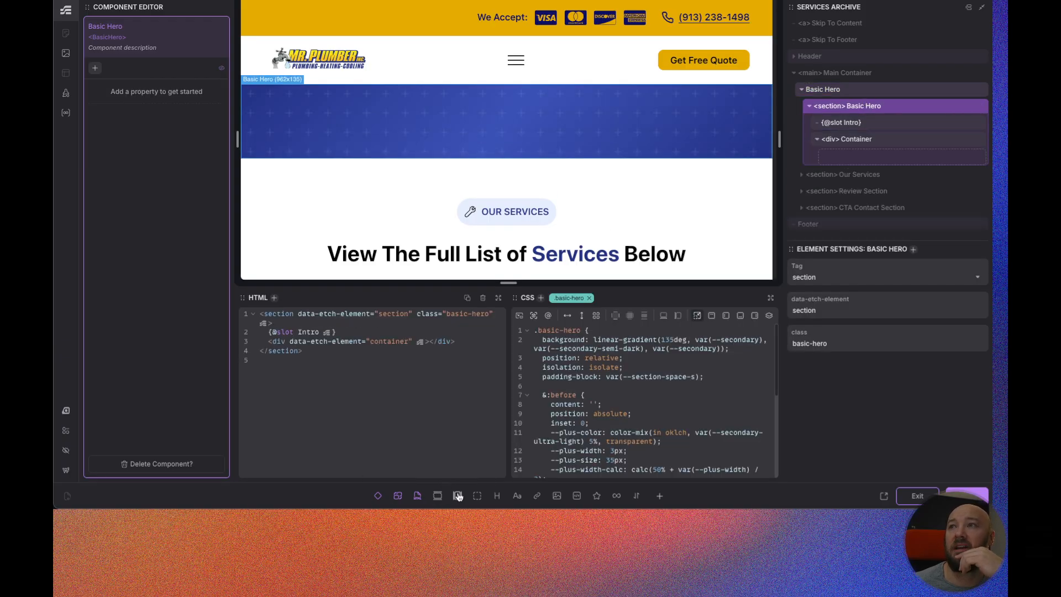
pyautogui.click(892, 138)
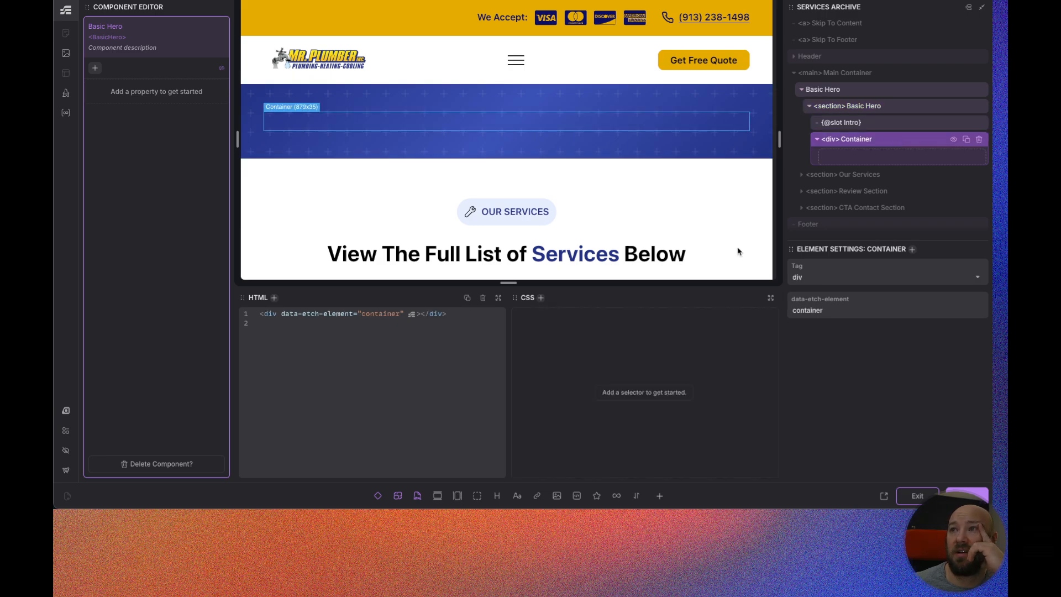
pyautogui.click(497, 495)
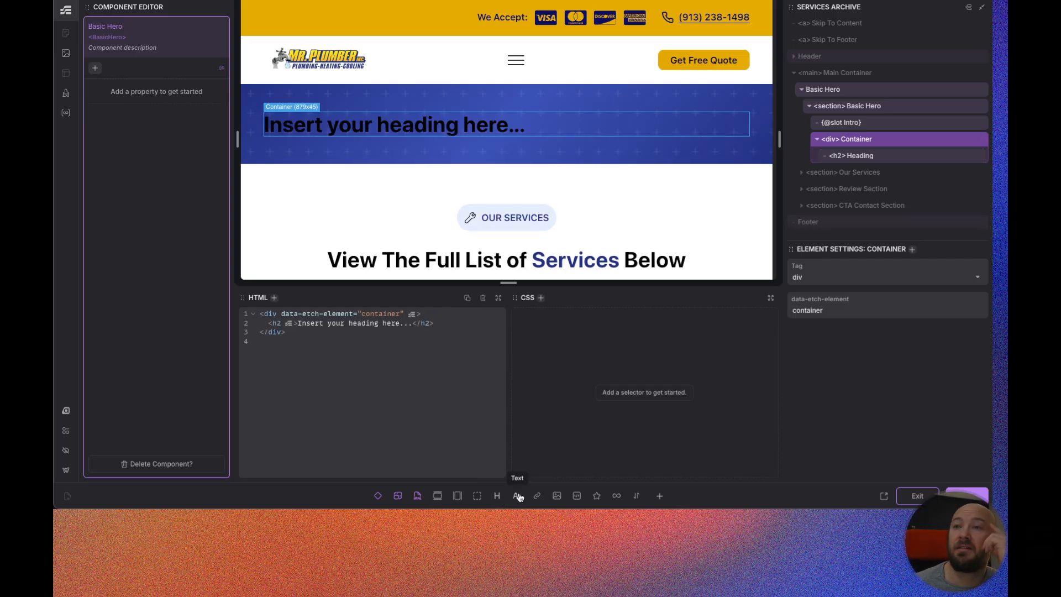
pyautogui.click(518, 495)
pyautogui.click(518, 495)
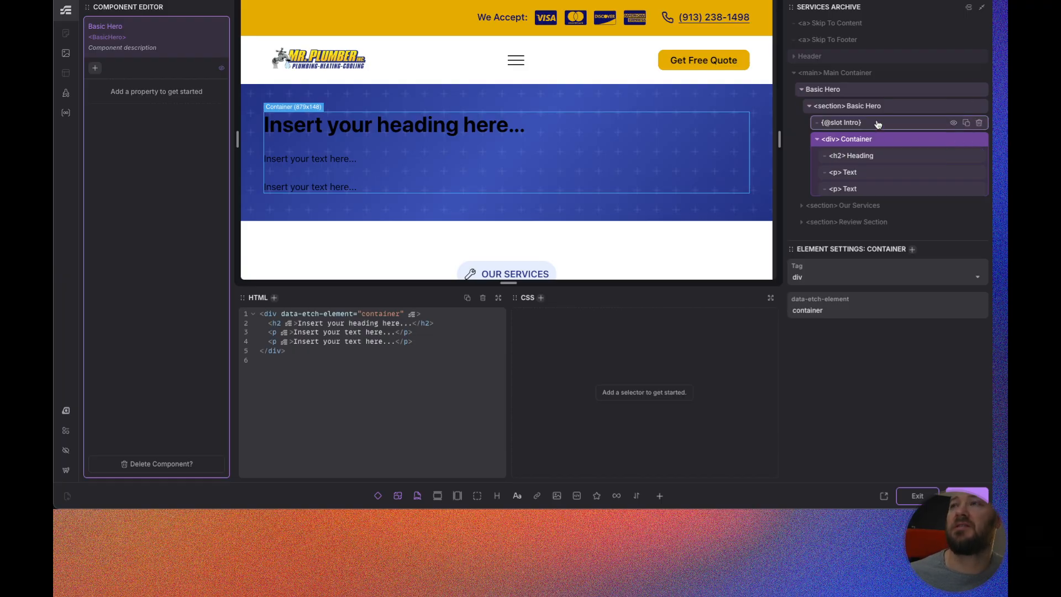
# Convert the h2 heading inside the new Basic Hero container to a dynamic element.
pyautogui.click(863, 156)
pyautogui.rightClick(863, 157)
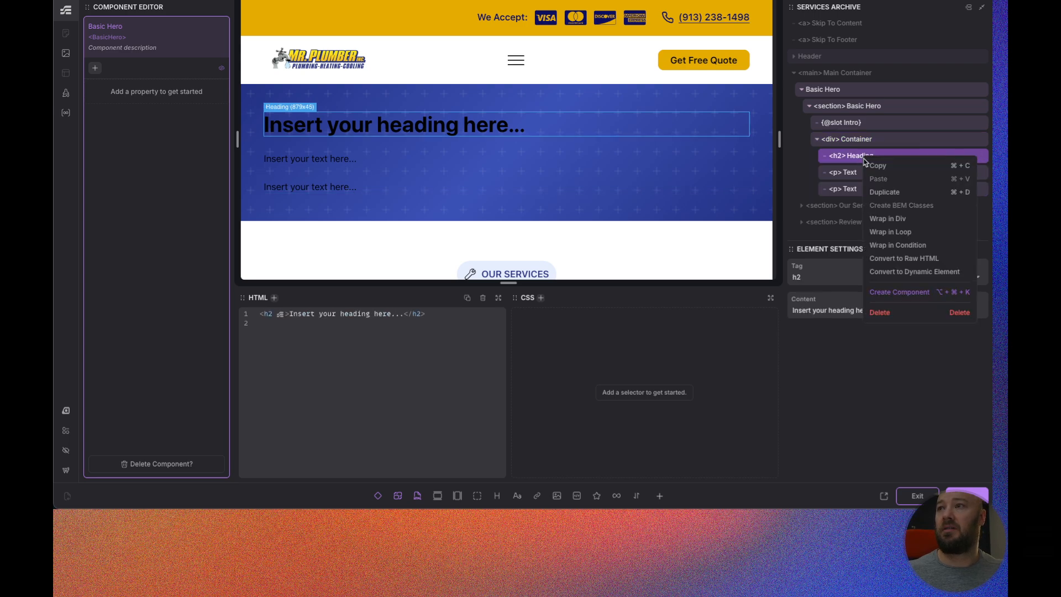
pyautogui.click(910, 272)
# Add a select property named Heading Level to the Basic Hero component with the options "H1 : h1" and "H2 : h2".
pyautogui.click(94, 69)
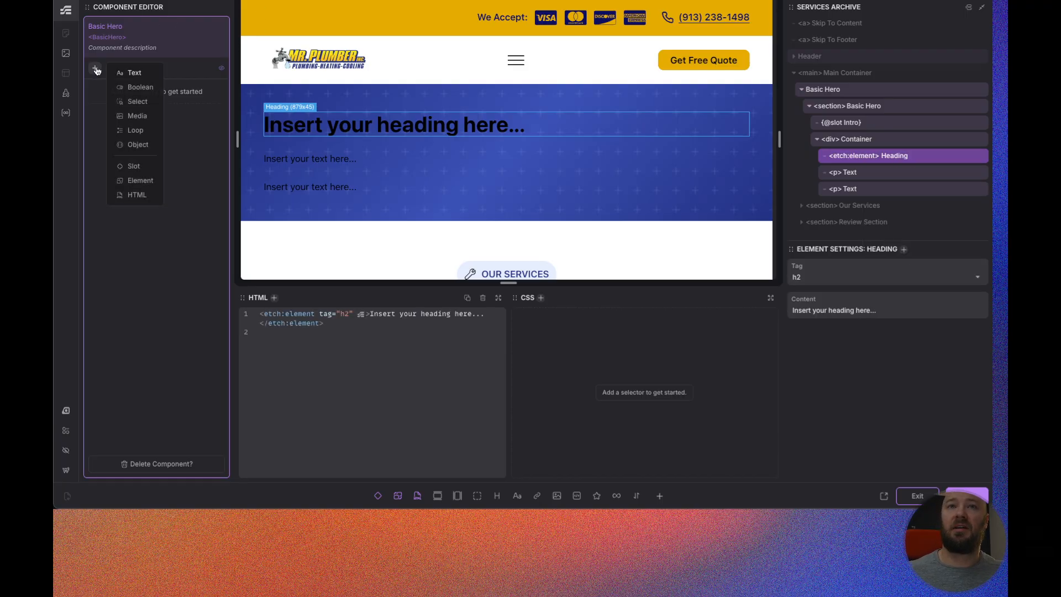
pyautogui.click(137, 101)
pyautogui.doubleClick(105, 88)
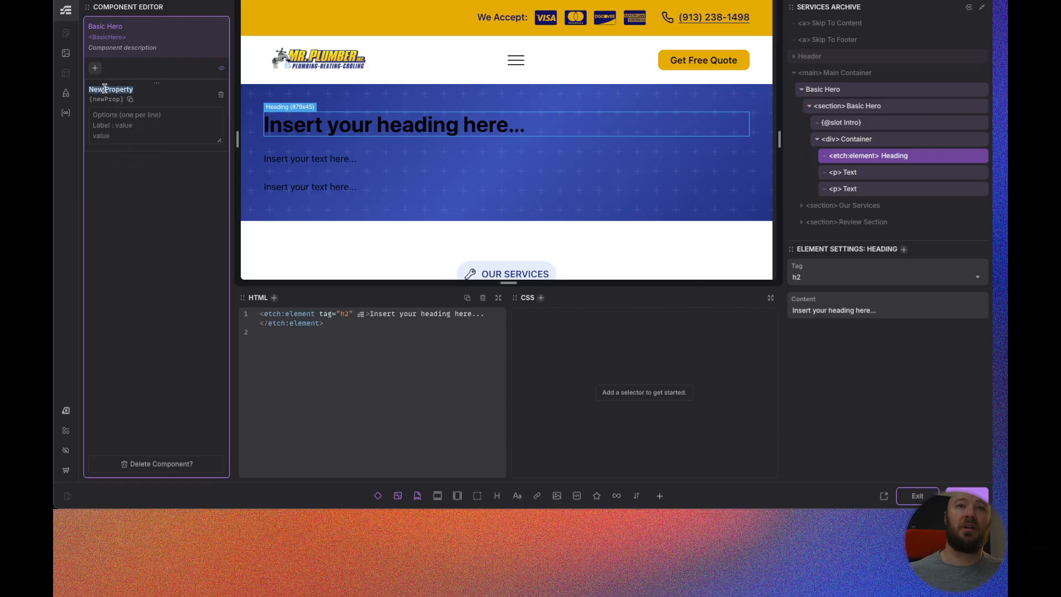
pyautogui.write('Heading Level')
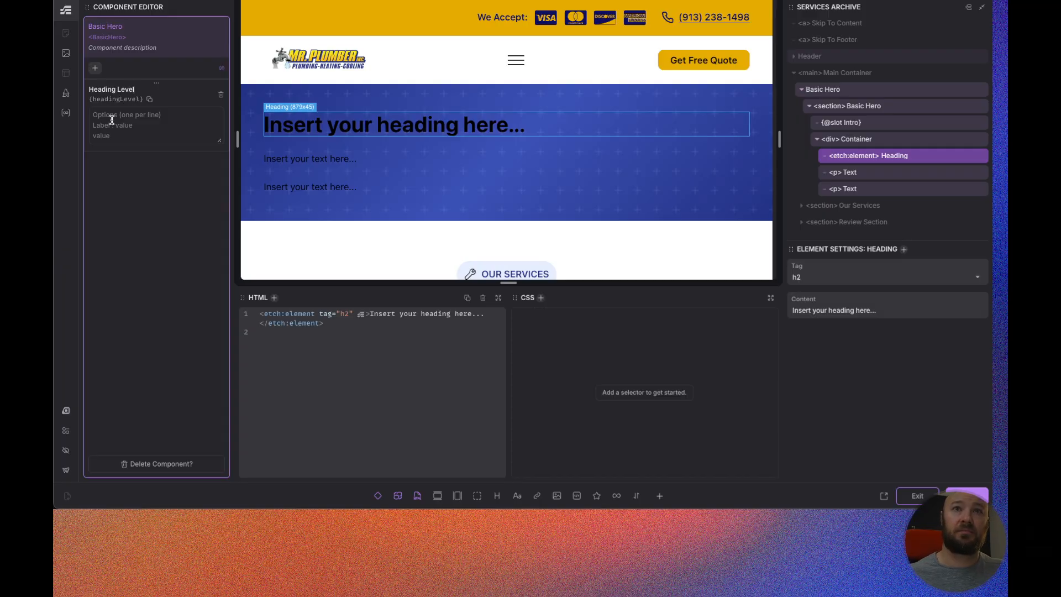
pyautogui.write('H1 : h1')
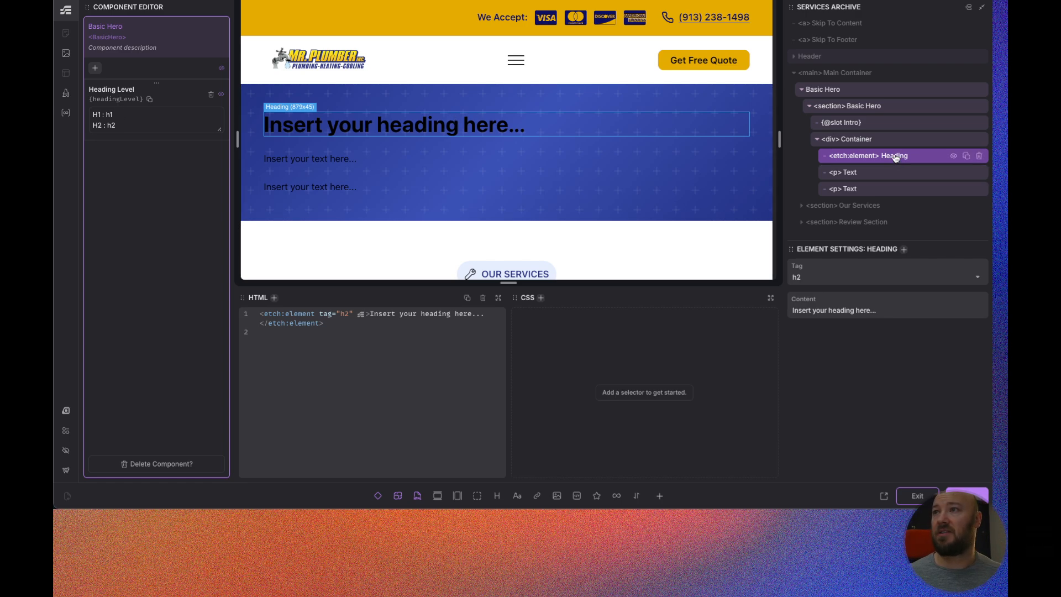
# Bind the dynamic heading's tag to {props.headingLevel}.
pyautogui.click(838, 277)
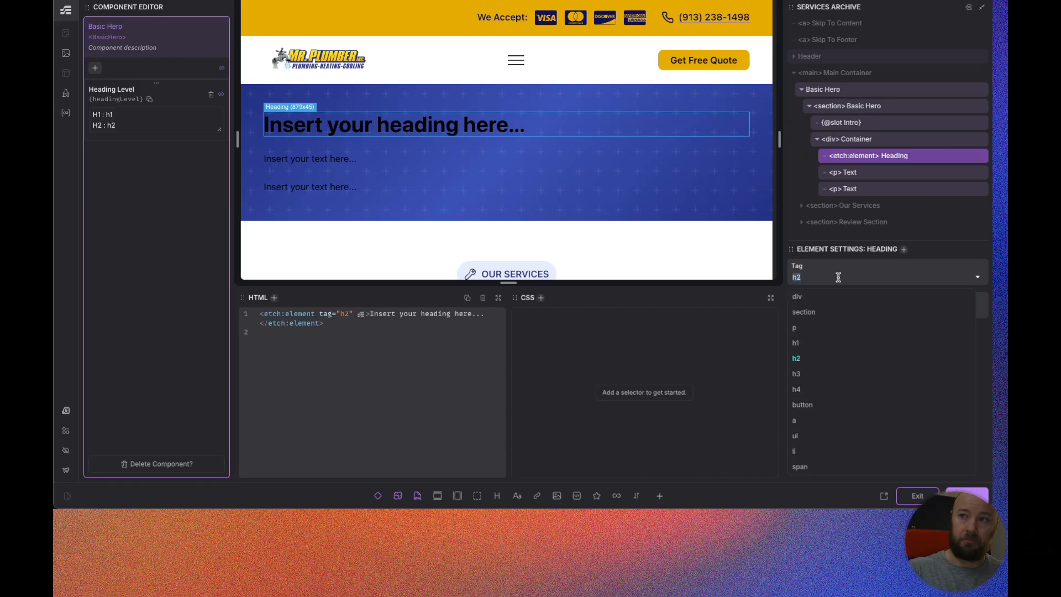
pyautogui.write('{}')
pyautogui.write('po')
pyautogui.press('BackSpace')
pyautogui.write('rops')
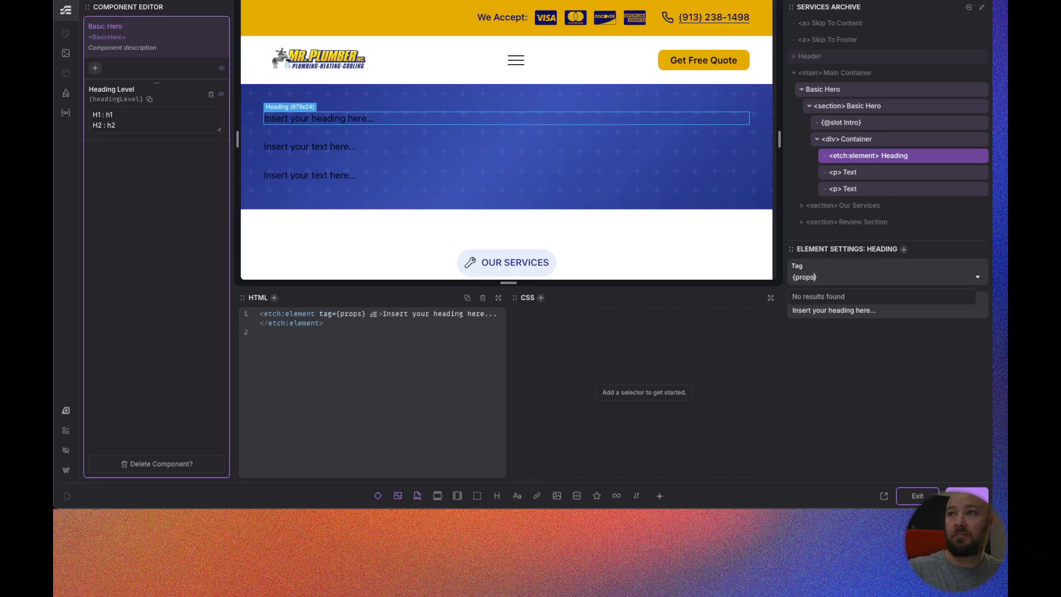
pyautogui.write('.')
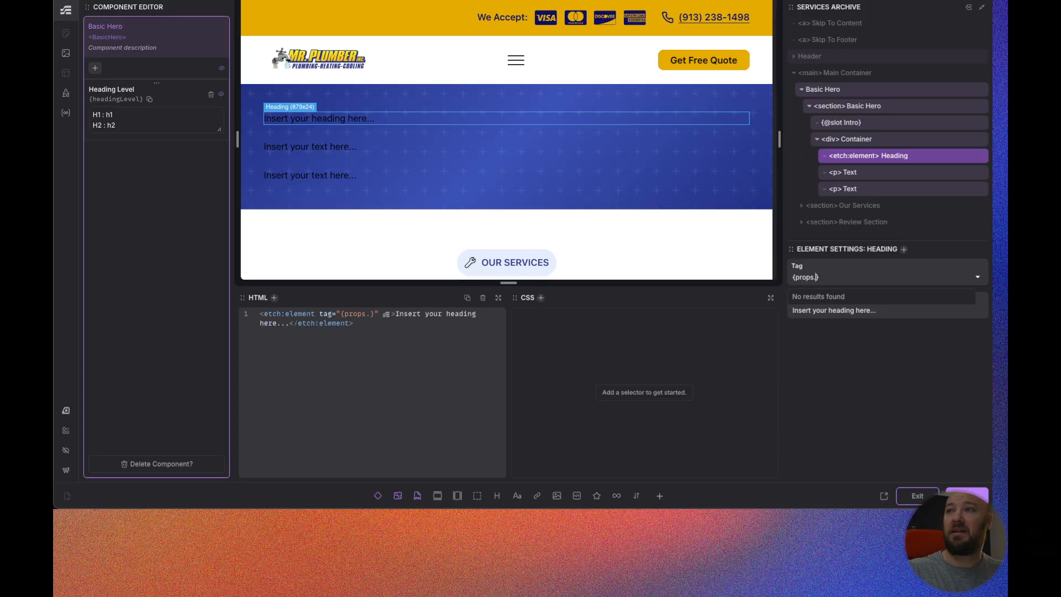
pyautogui.write('headingLeve')
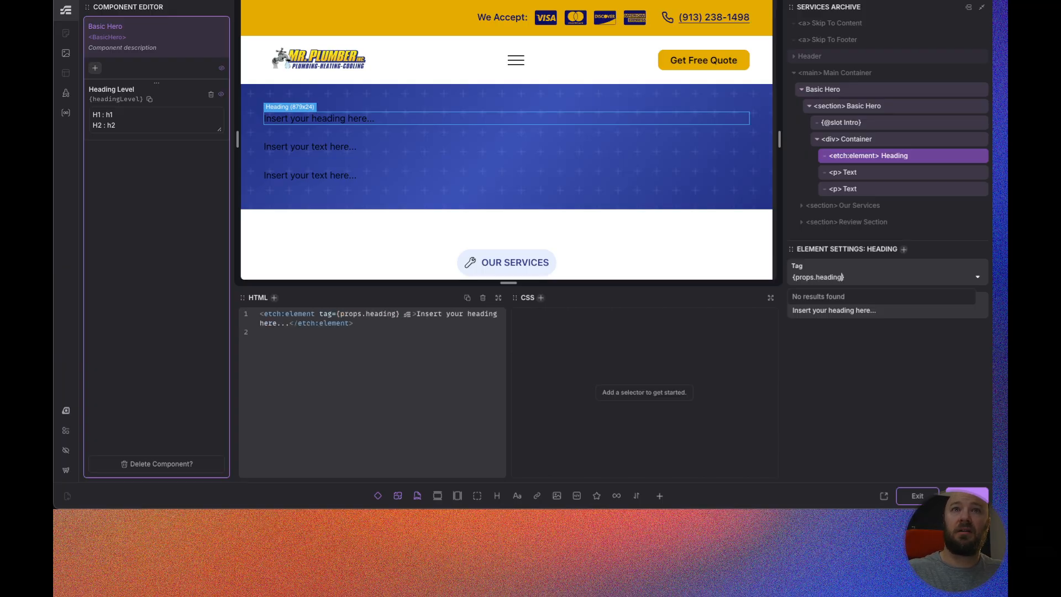
pyautogui.write('l')
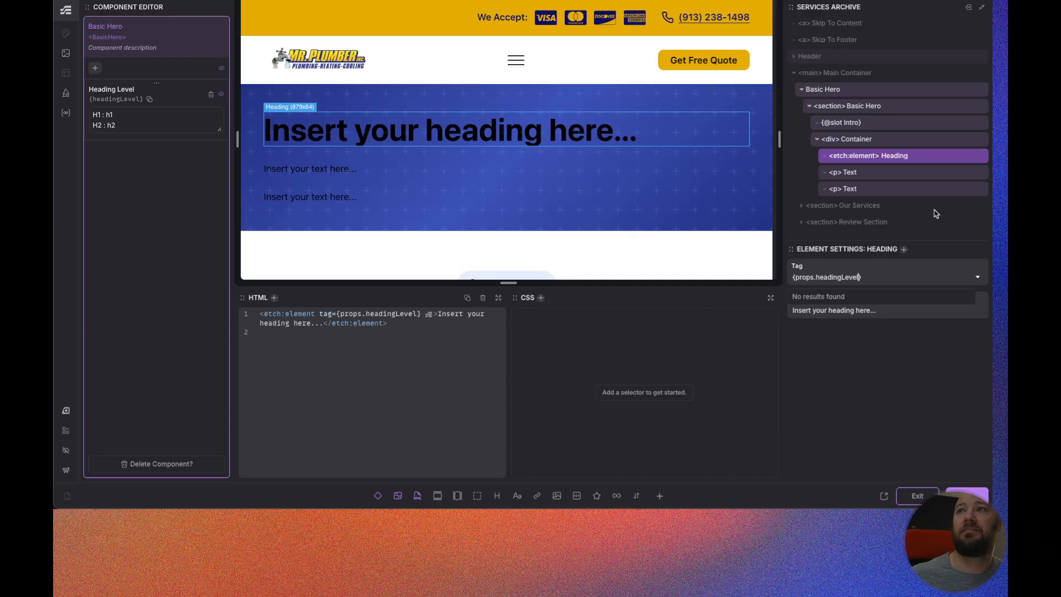
# Rename the container inside the Basic Hero section to Inner.
pyautogui.click(887, 138)
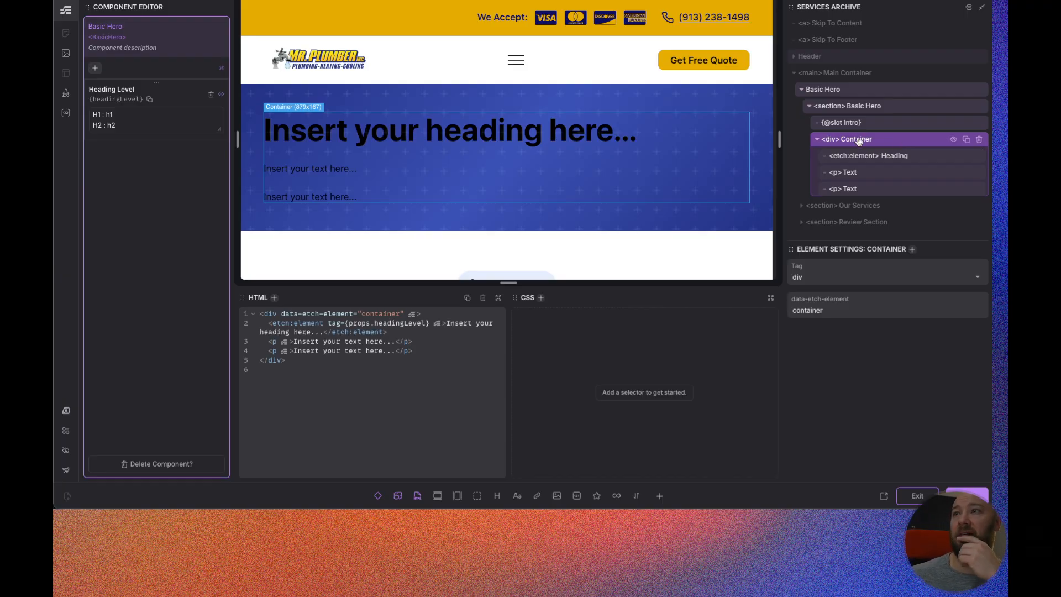
pyautogui.write('Inner')
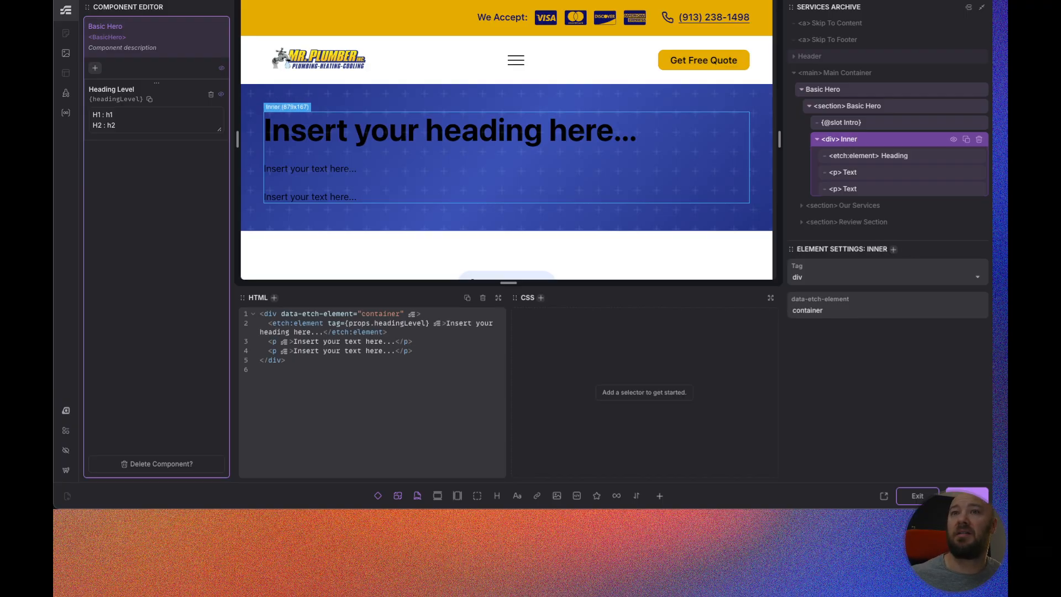
pyautogui.click(875, 92)
pyautogui.rightClick(875, 96)
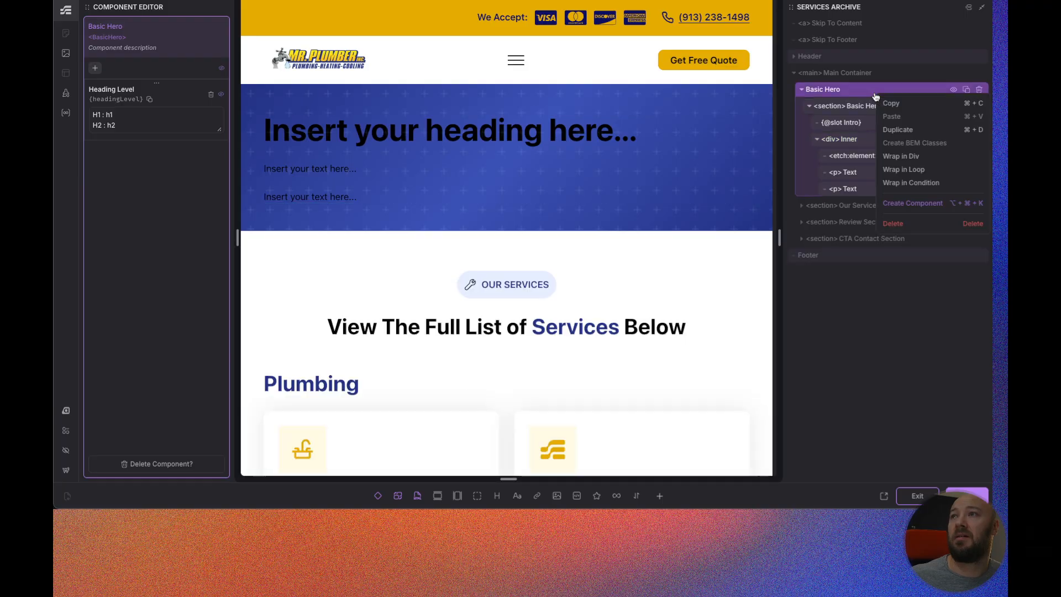
pyautogui.click(867, 94)
# Rename the two text elements to Marketing Headline and Lede, and the dynamic heading to SEO Heading.
pyautogui.doubleClick(849, 174)
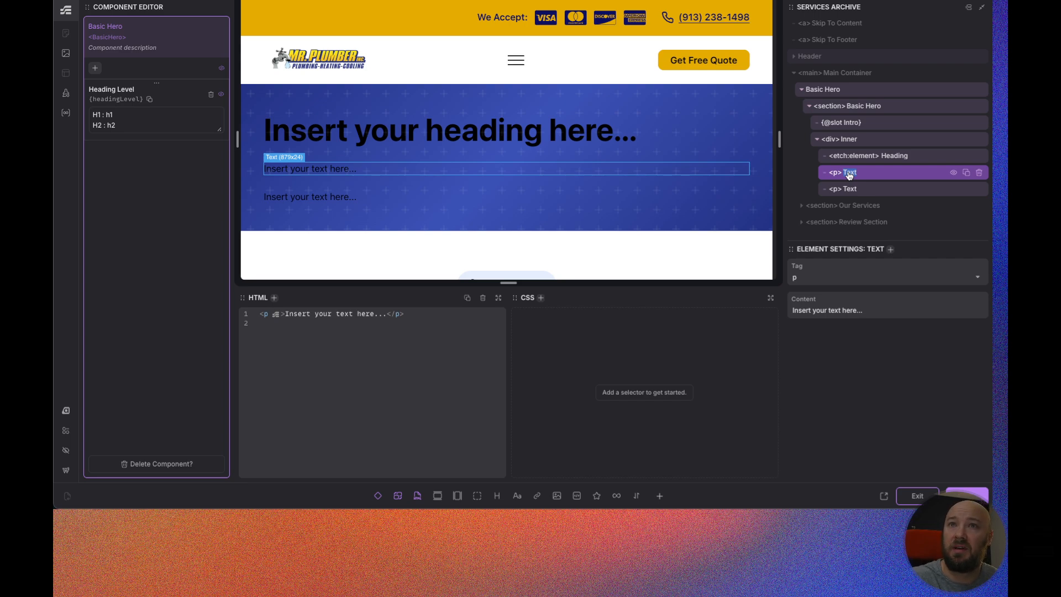
pyautogui.write('Marketing Head')
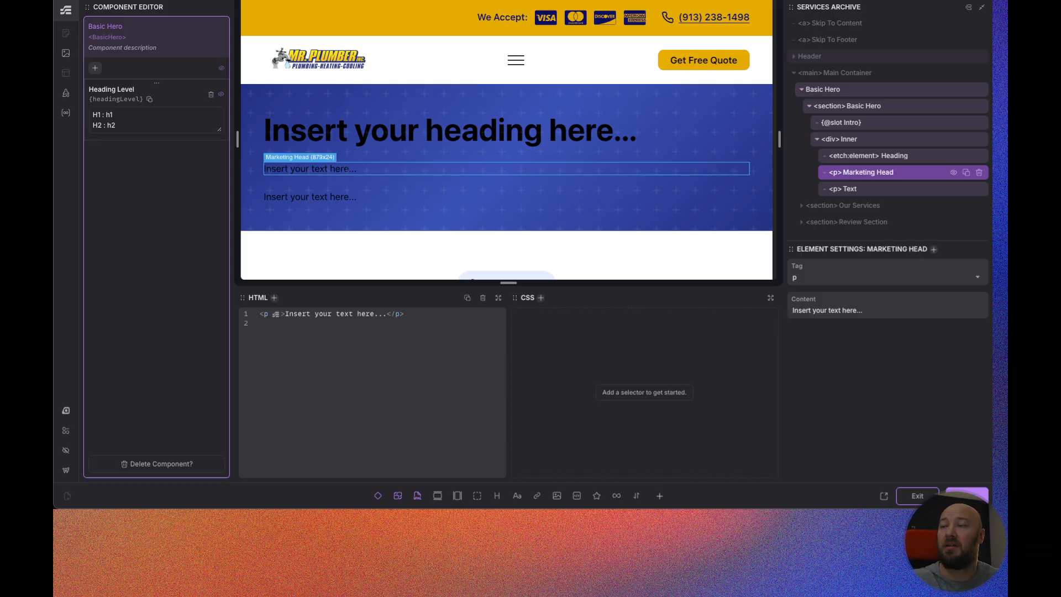
pyautogui.write('line')
pyautogui.doubleClick(849, 190)
pyautogui.write('Lede')
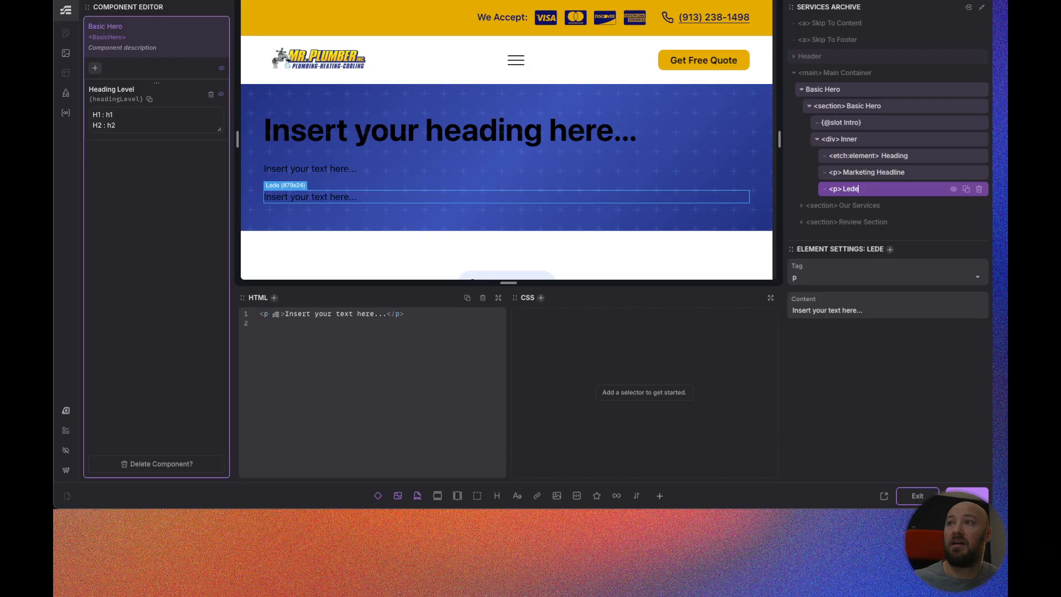
pyautogui.click(898, 159)
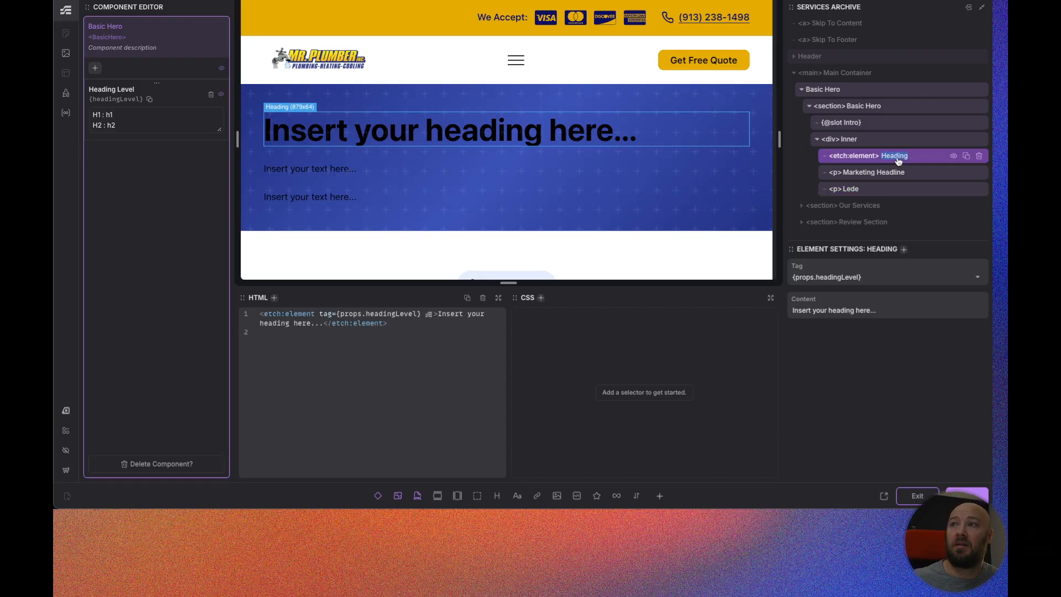
pyautogui.write('SEO Heading')
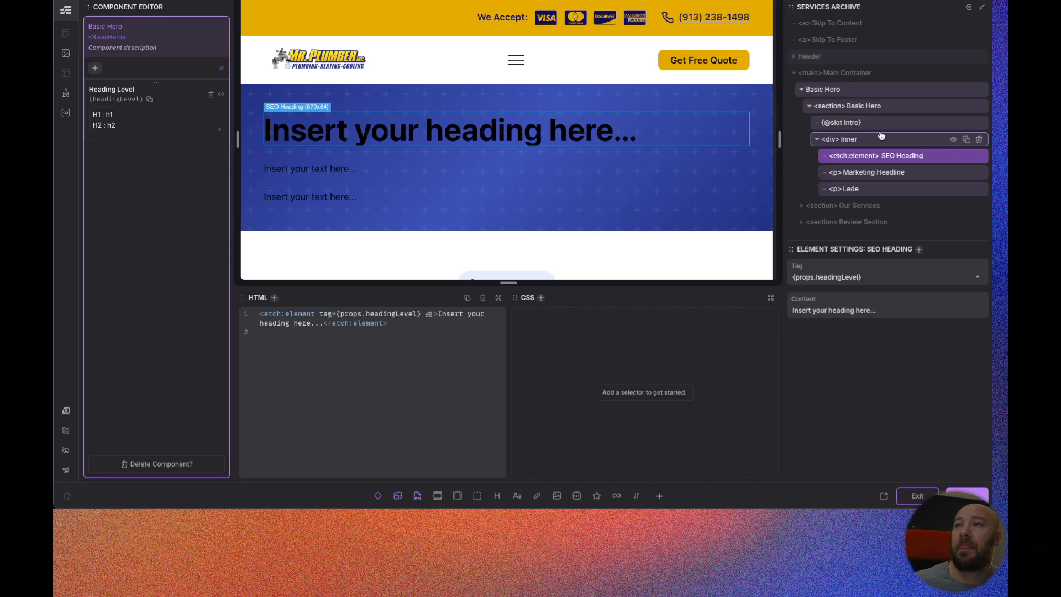
# Generate BEM classes for the Basic Hero section and its nested elements.
pyautogui.click(860, 94)
pyautogui.rightClick(860, 95)
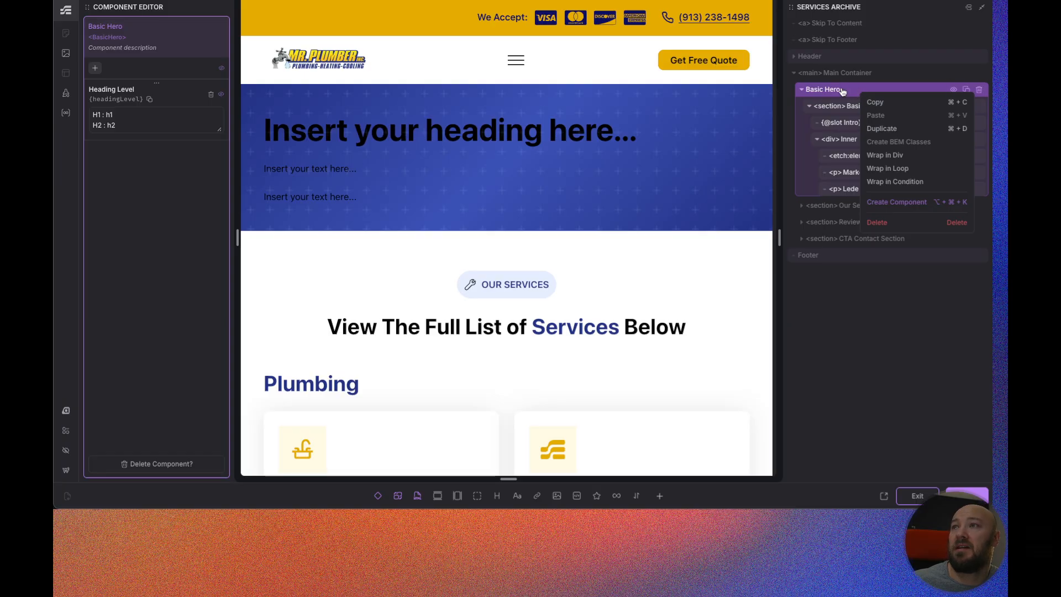
pyautogui.click(849, 107)
pyautogui.rightClick(874, 109)
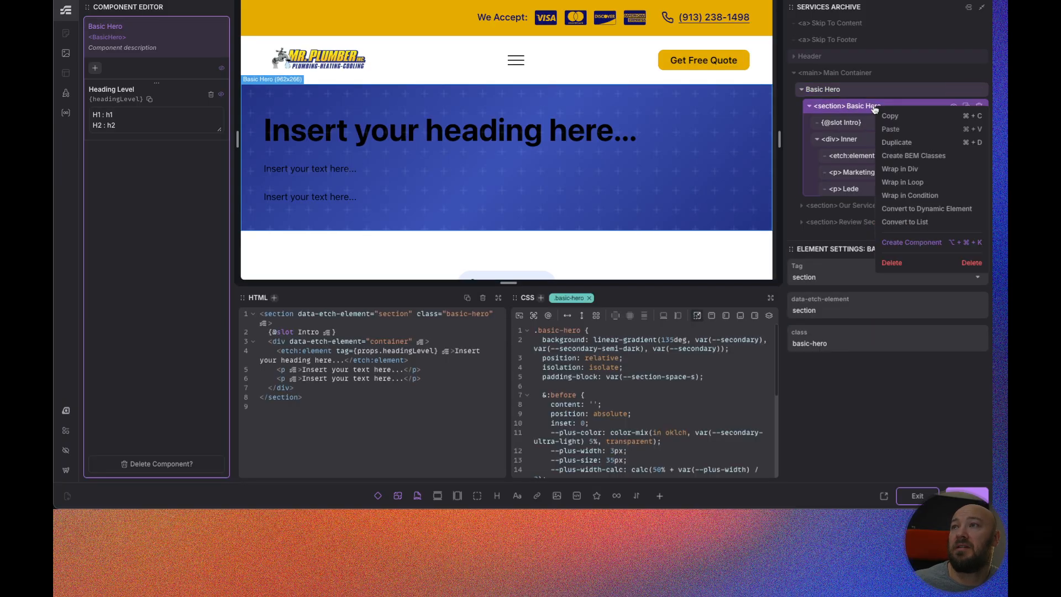
pyautogui.click(925, 158)
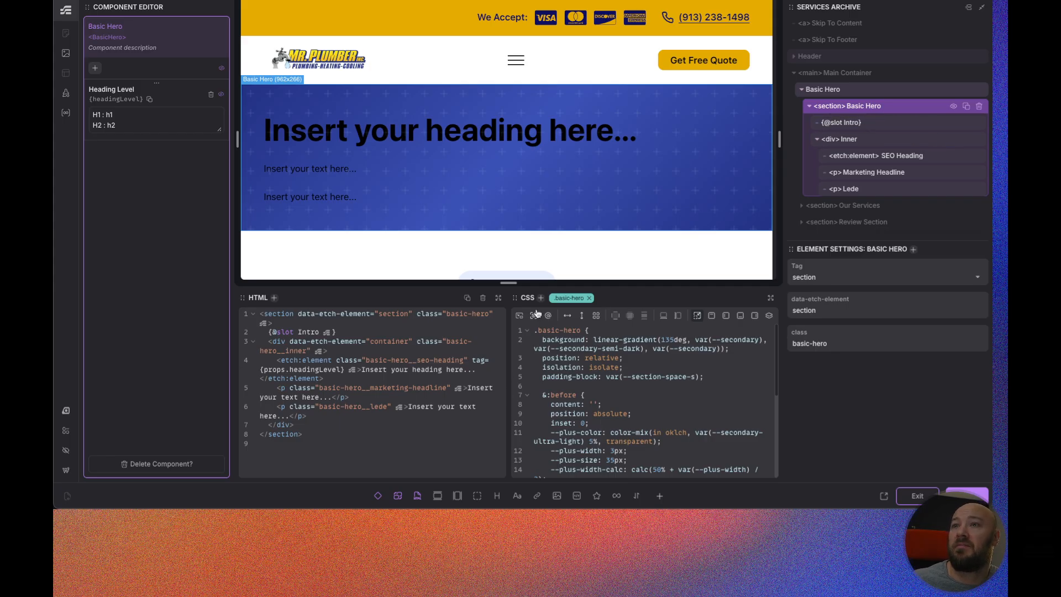
# Style .basic-hero__inner as a column flex layout with justify-content start and align-items center.
pyautogui.click(959, 140)
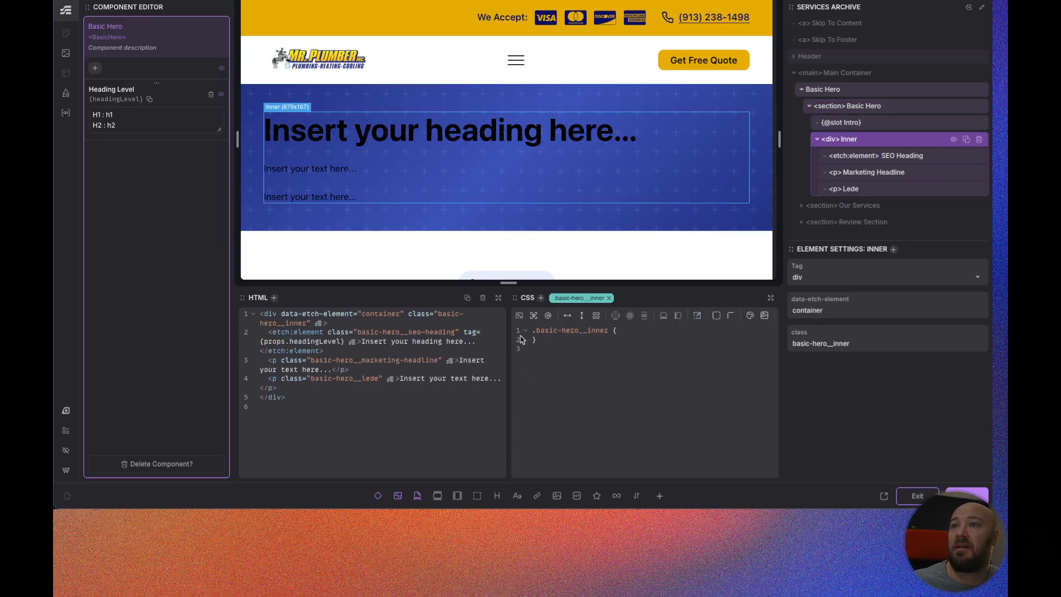
pyautogui.click(582, 315)
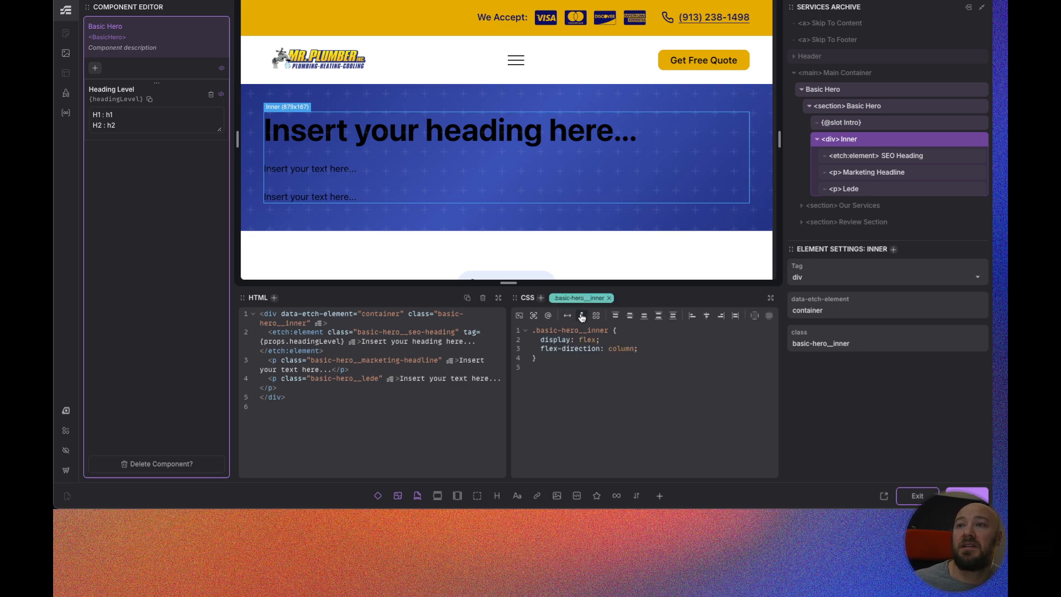
pyautogui.click(615, 315)
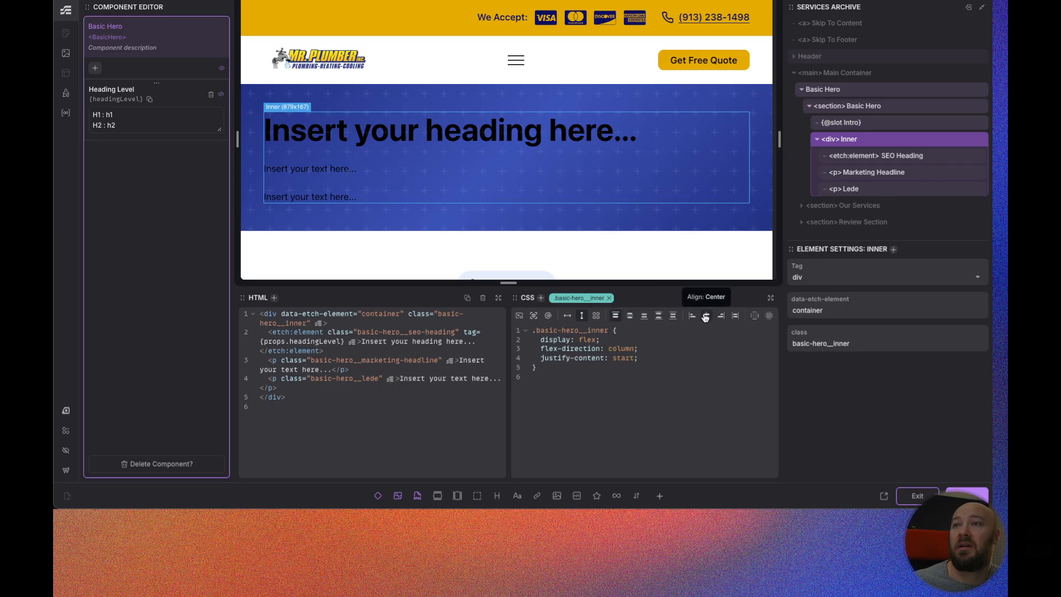
pyautogui.click(705, 316)
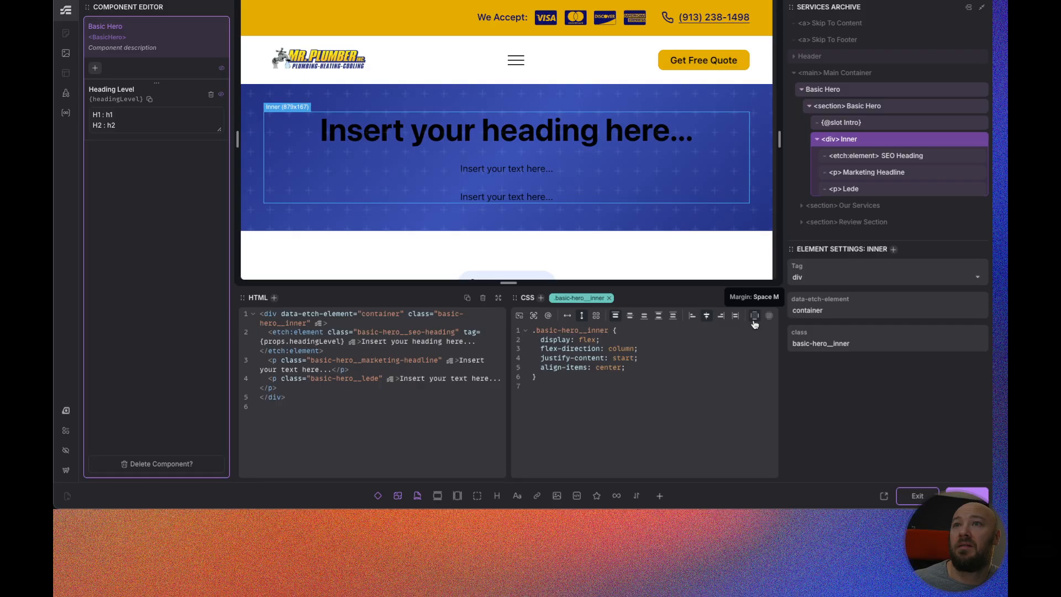
# Set the text color of .basic-hero__seo-heading to var(--white).
pyautogui.click(902, 157)
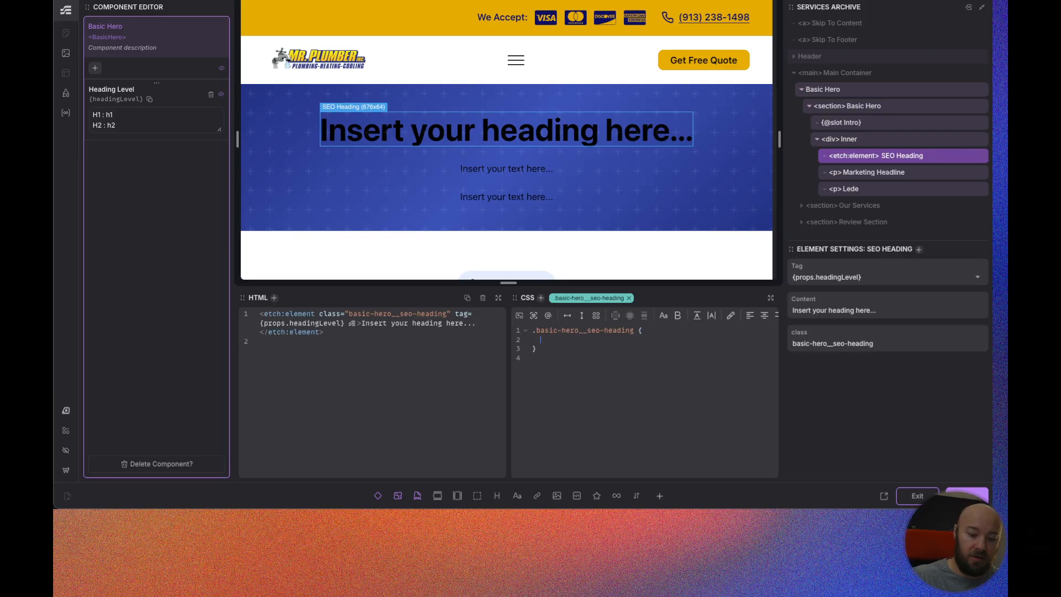
pyautogui.write('color')
pyautogui.press('Return')
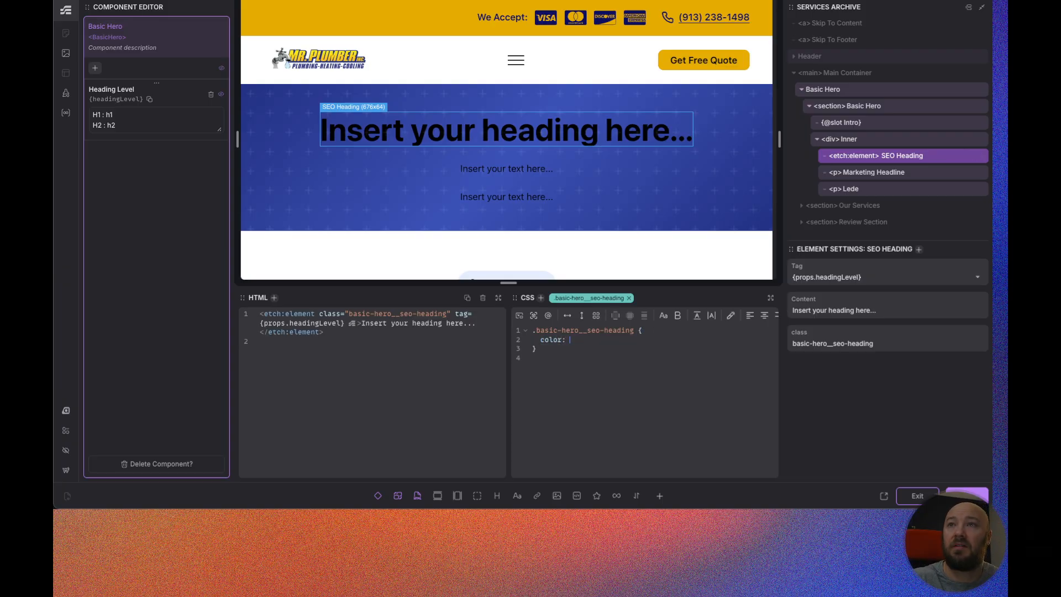
pyautogui.write('--white);')
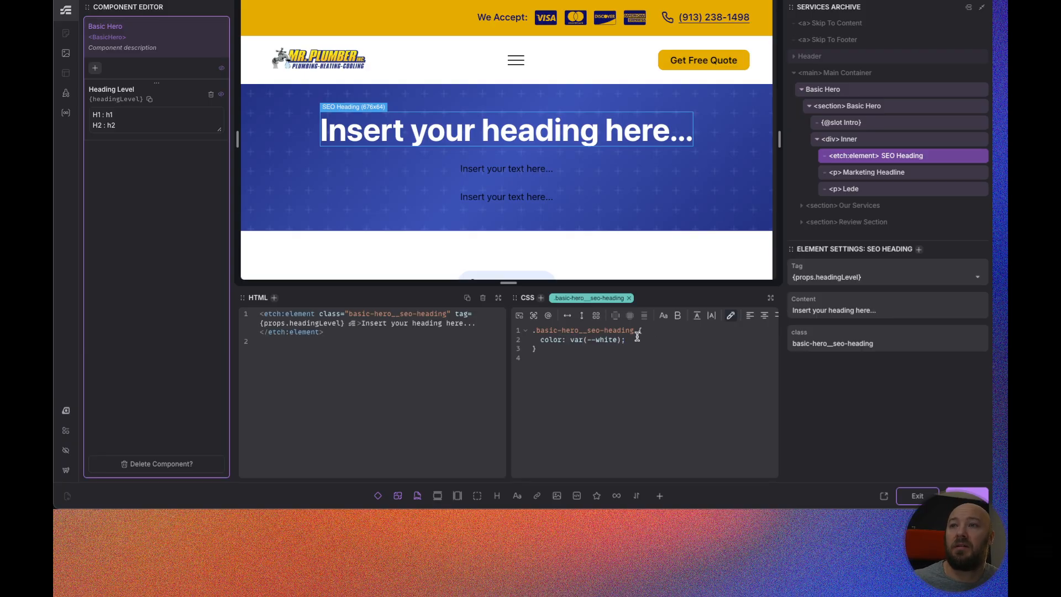
# Copy the SEO Heading's white color declaration into the CSS of the Marketing Headline and Lede classes.
pyautogui.moveTo(626, 339); pyautogui.dragTo(539, 340)
pyautogui.hotkey('ctrl', 'c')
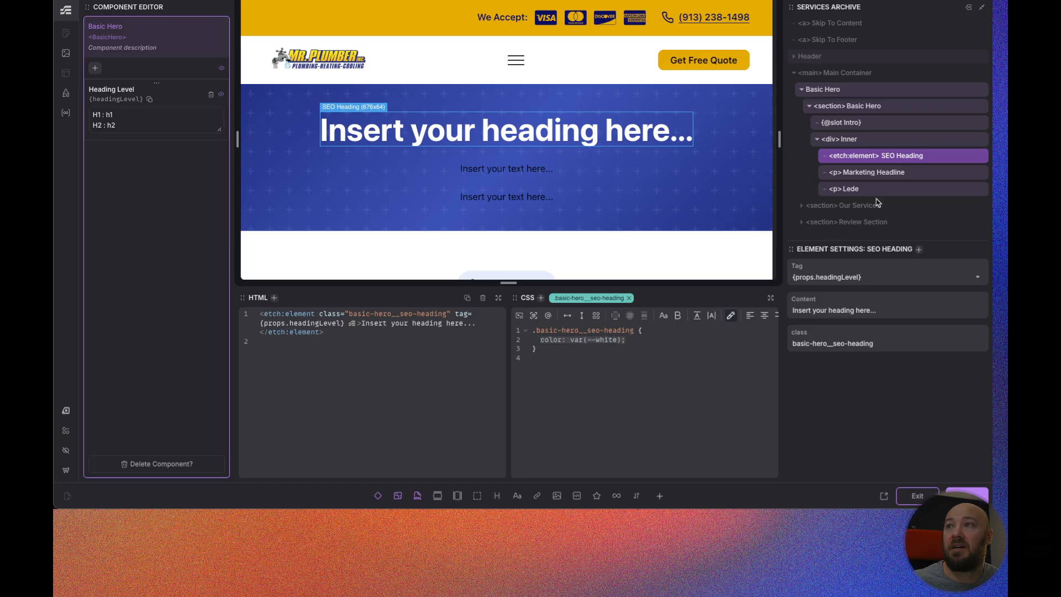
pyautogui.click(883, 173)
pyautogui.hotkey('ctrl', 'v')
pyautogui.click(898, 189)
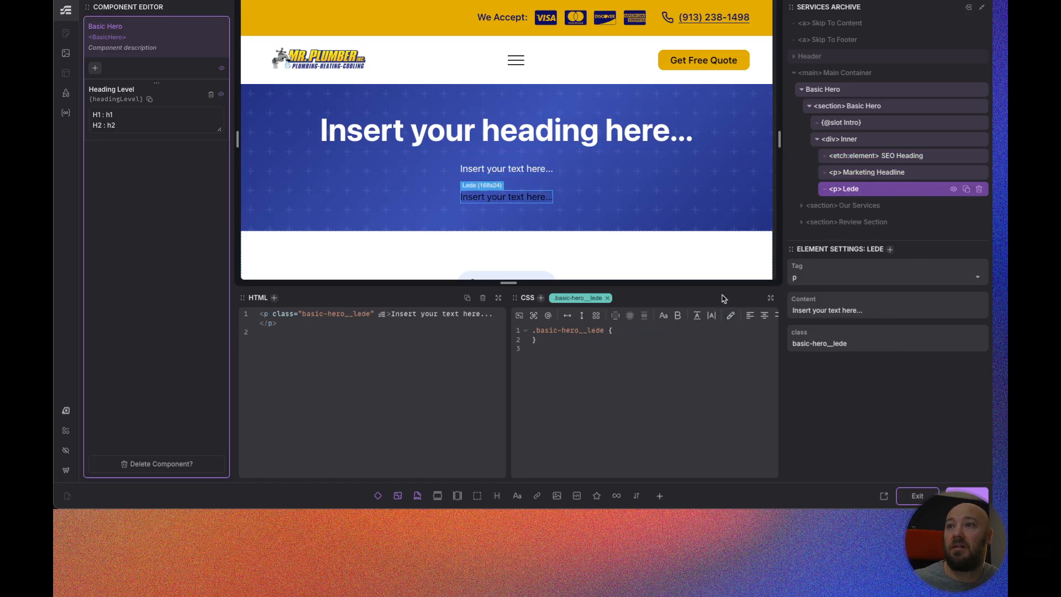
pyautogui.click(628, 331)
pyautogui.press('Return')
pyautogui.hotkey('ctrl', 'v')
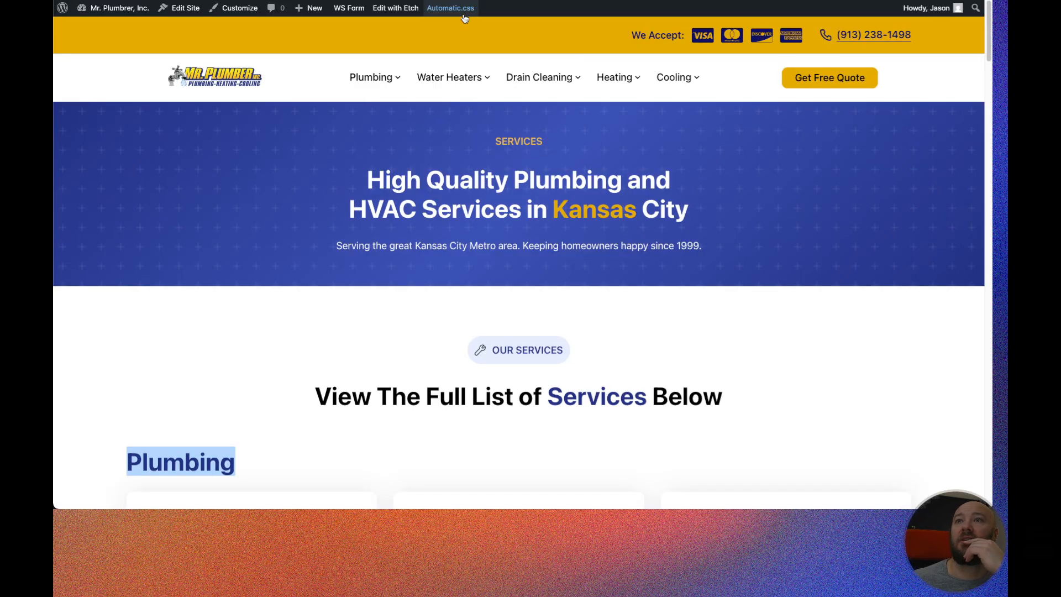
# Switch to the published services page and inspect the CSS of the "Services" h2 in the hero's intro container.
pyautogui.rightClick(573, 178)
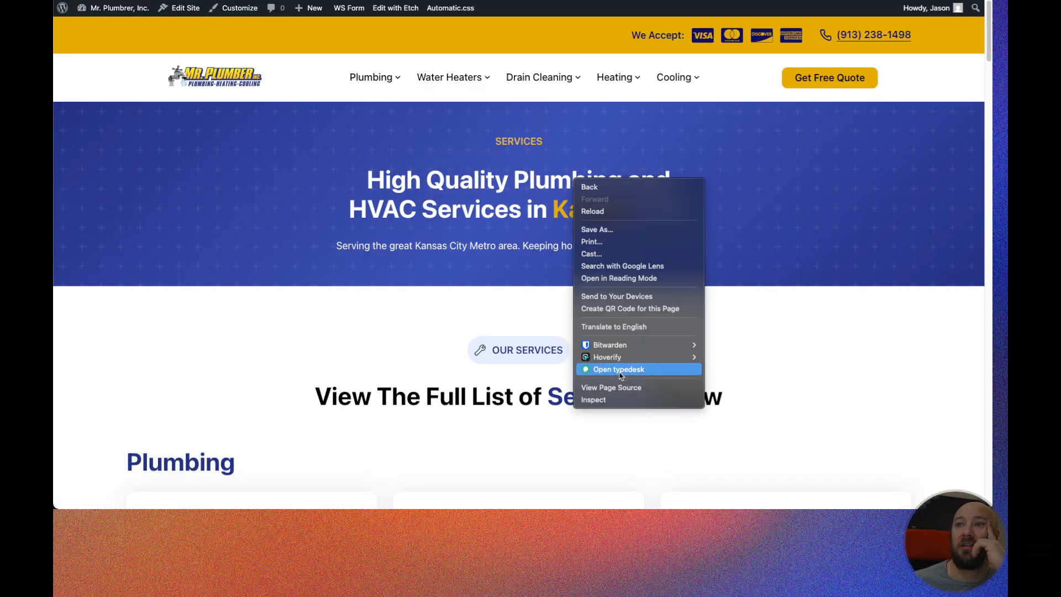
pyautogui.click(611, 399)
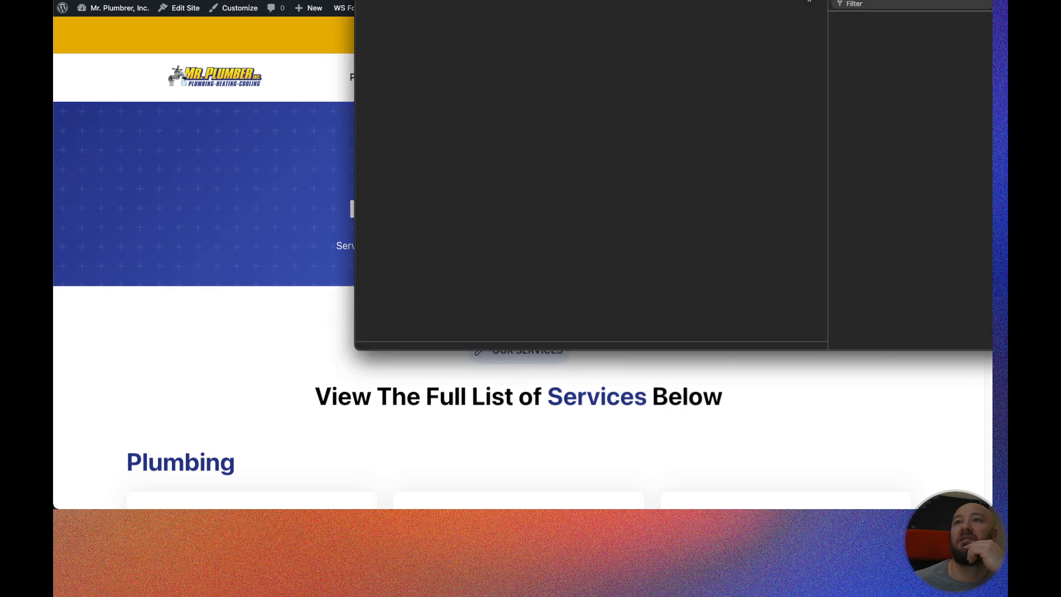
pyautogui.moveTo(633, 4); pyautogui.dragTo(516, 221)
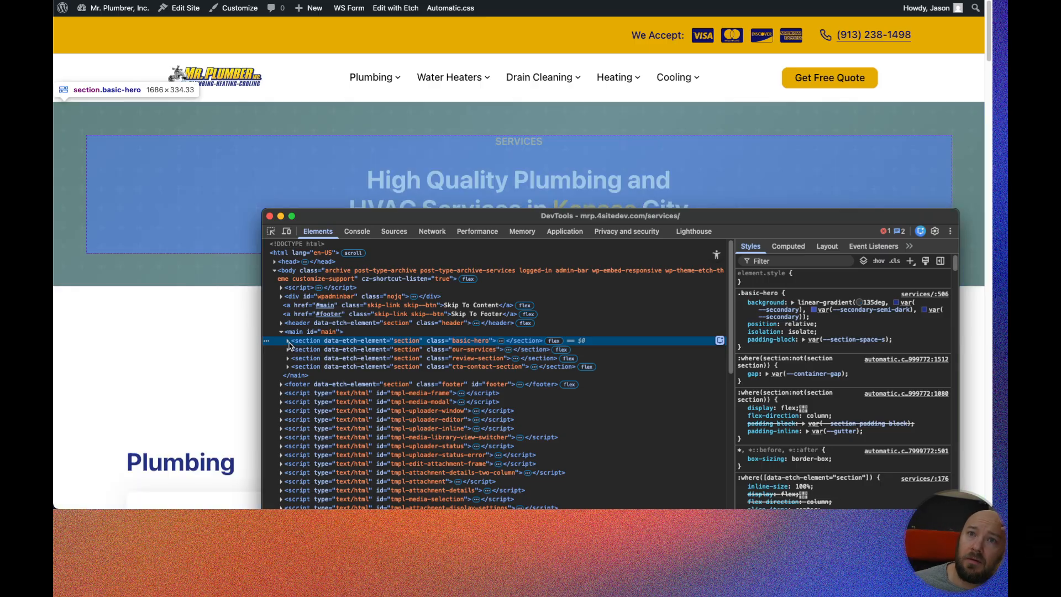
pyautogui.click(288, 341)
pyautogui.click(295, 358)
pyautogui.click(295, 358)
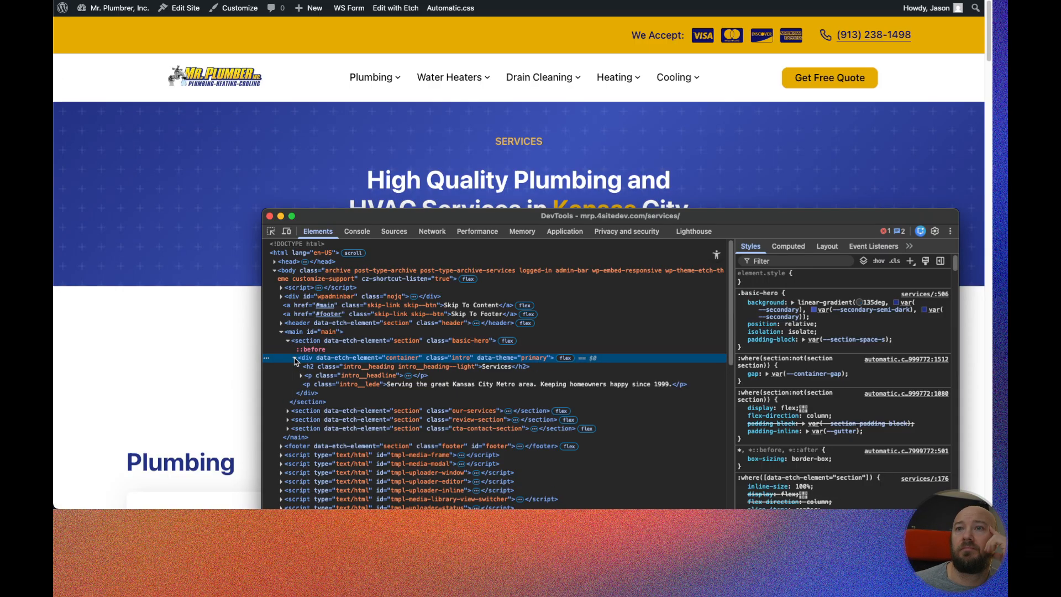
pyautogui.click(333, 368)
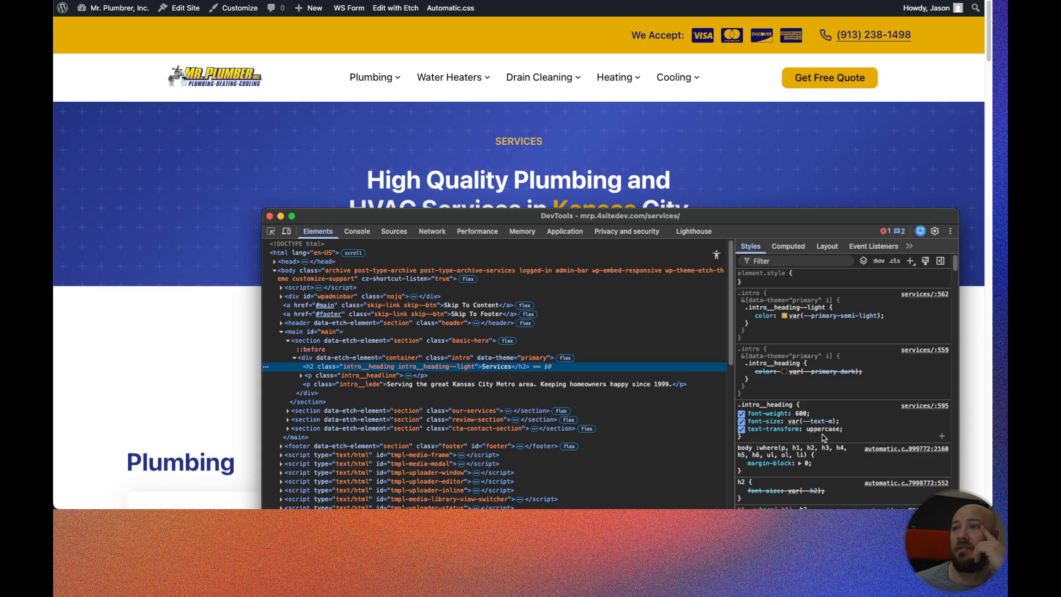
# Examine the remaining CSS rules of the "Services" h2 and select the intro__headline paragraph to inspect its styles.
pyautogui.scroll(-4, 822, 430)
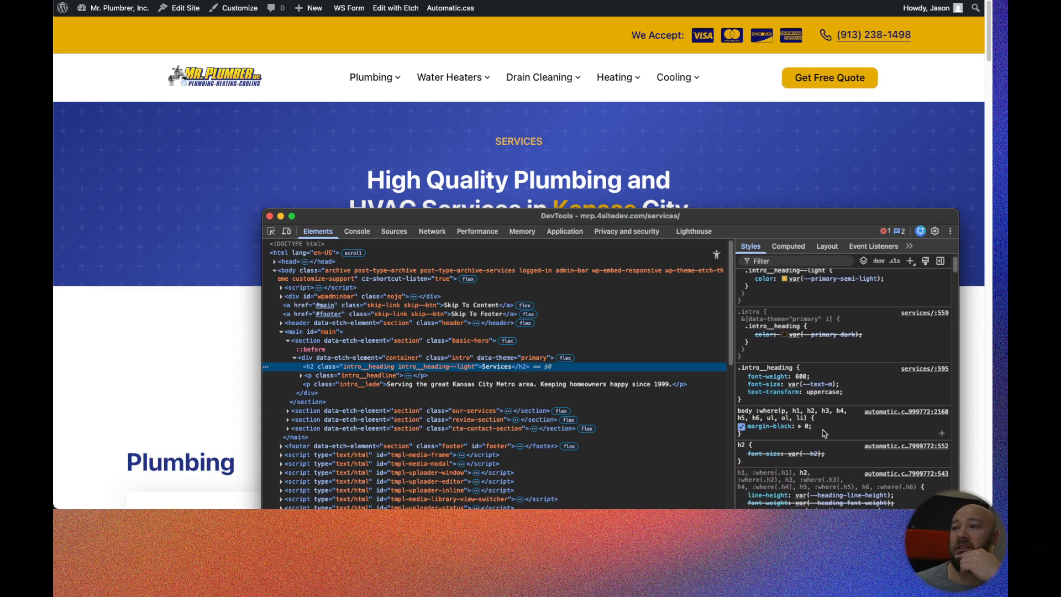
pyautogui.scroll(-7, 823, 430)
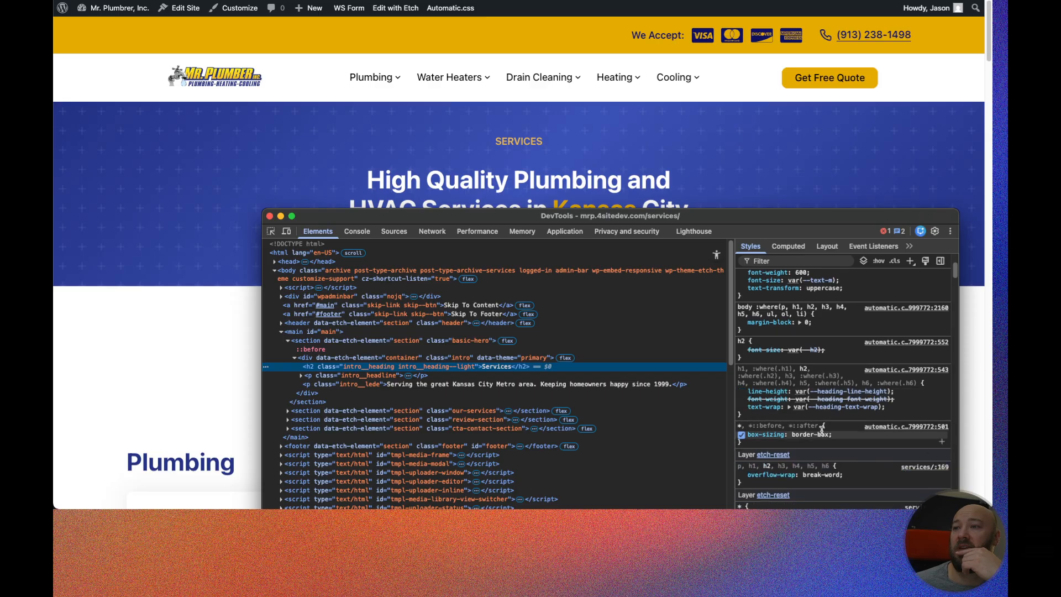
pyautogui.click(417, 376)
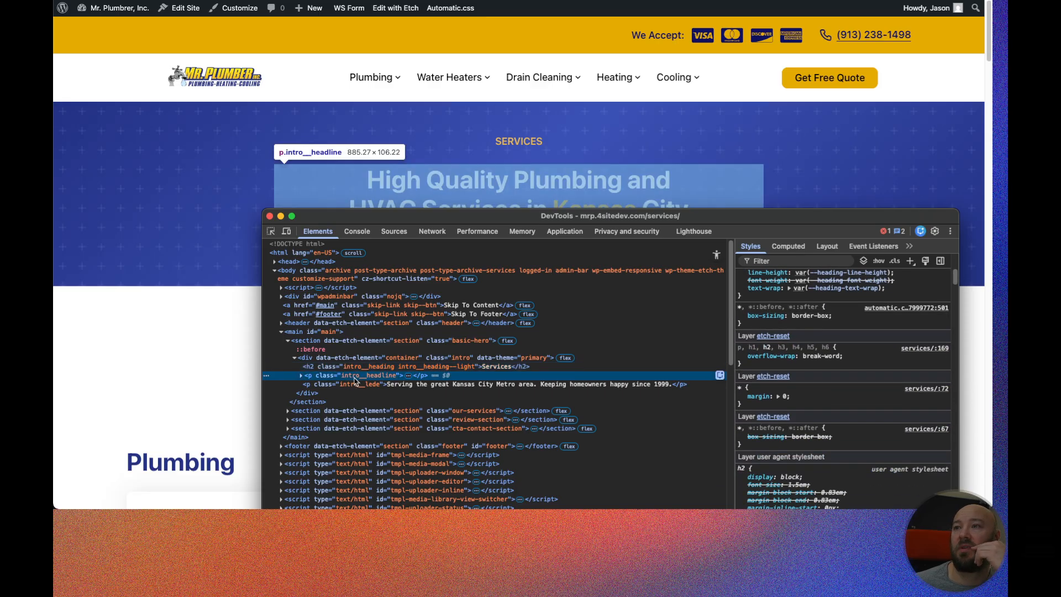
pyautogui.scroll(10, 834, 395)
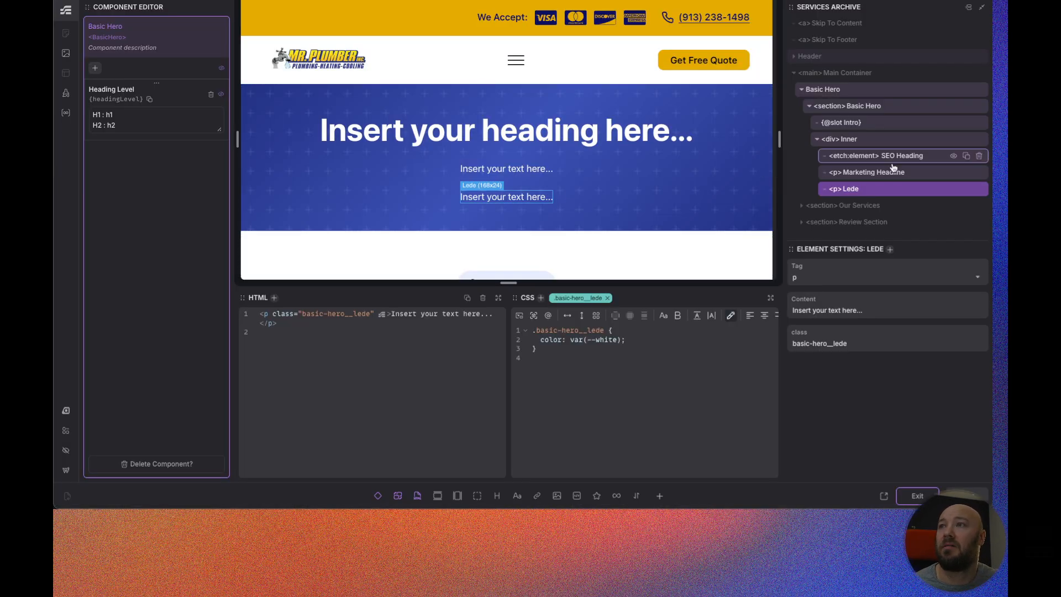
# Give the Marketing Headline's class a max-inline-size of 30ch.
pyautogui.click(901, 172)
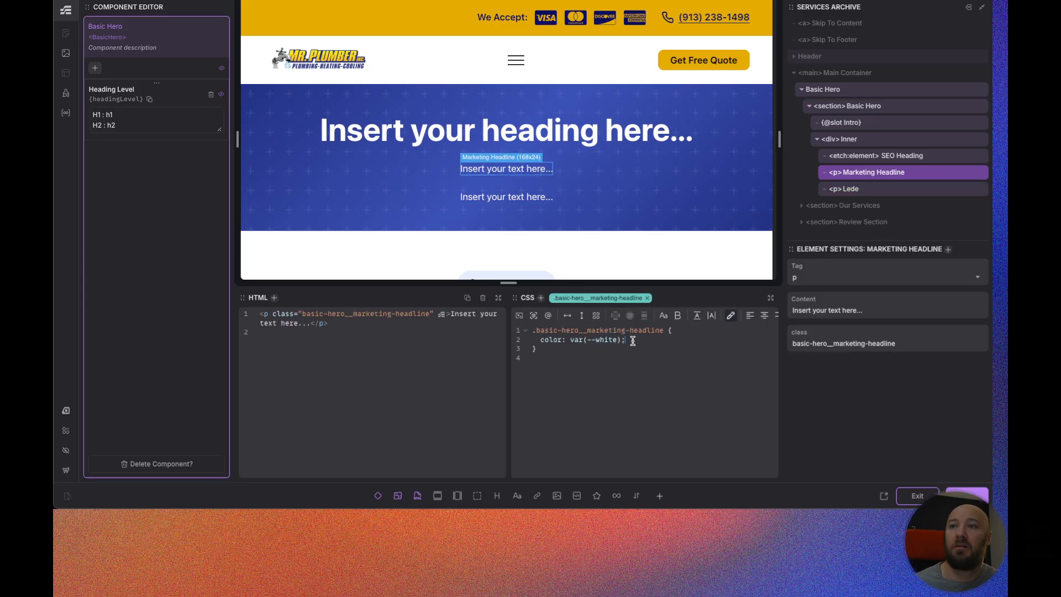
pyautogui.write('max')
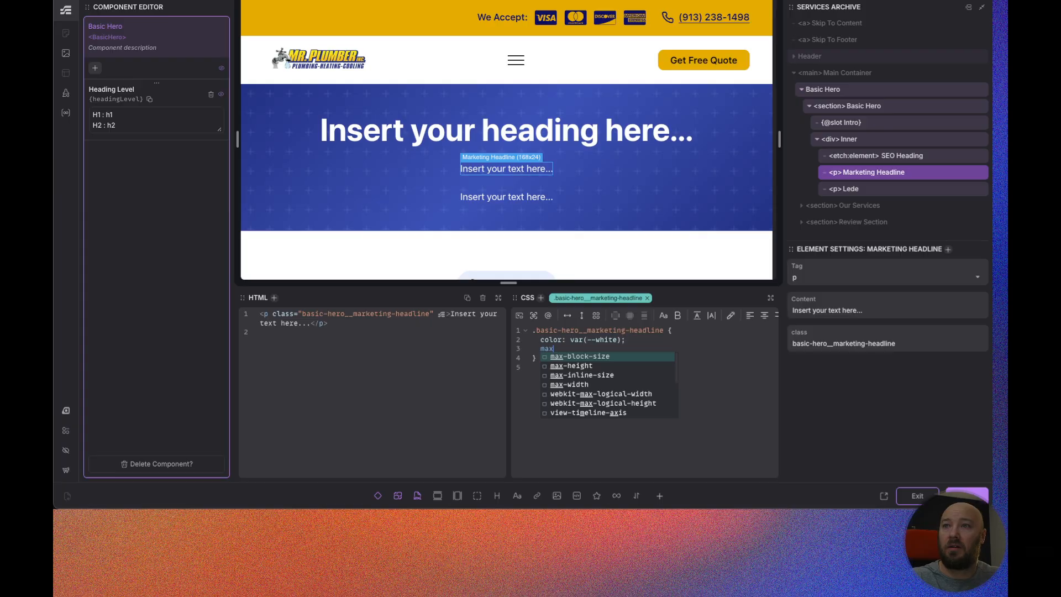
pyautogui.press('Down')
pyautogui.press('Down')
pyautogui.press('Return')
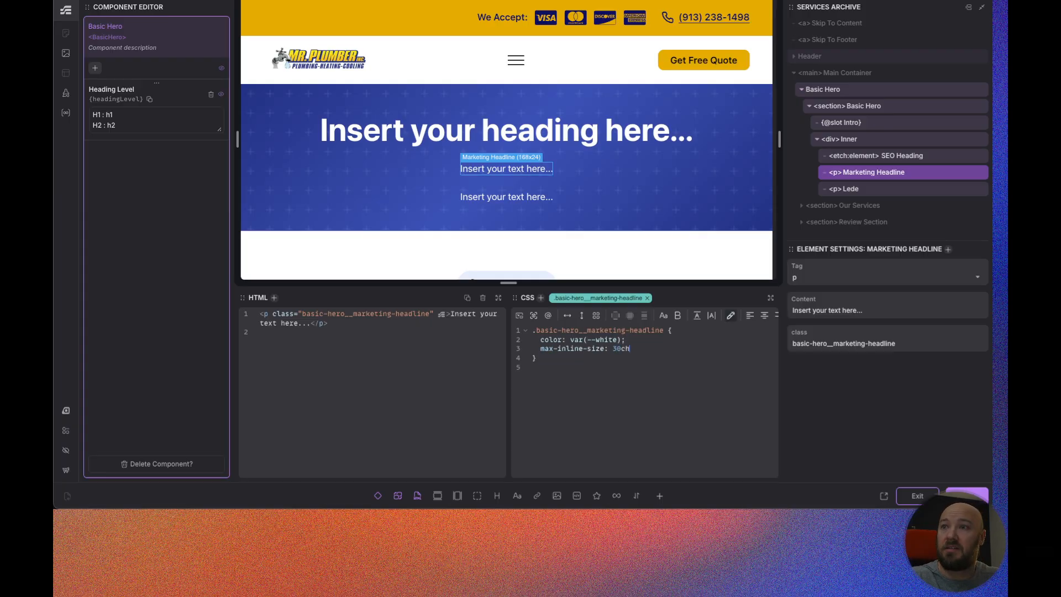
# Set the Marketing Headline's font-size to var(--h1), placing the declaration above max-inline-size.
pyautogui.press('Return')
pyautogui.press('Return')
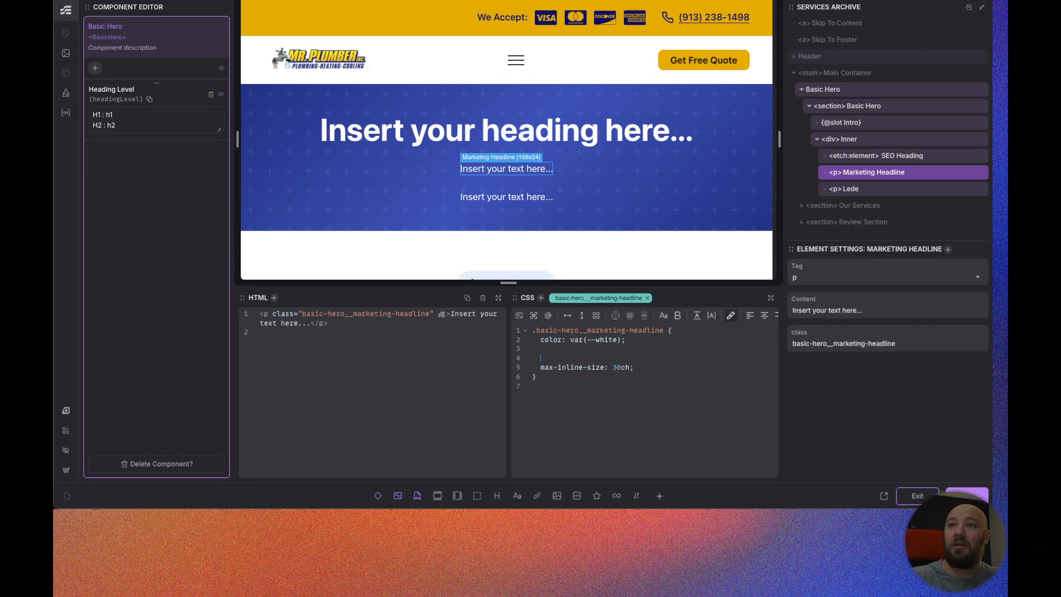
pyautogui.write('font-s')
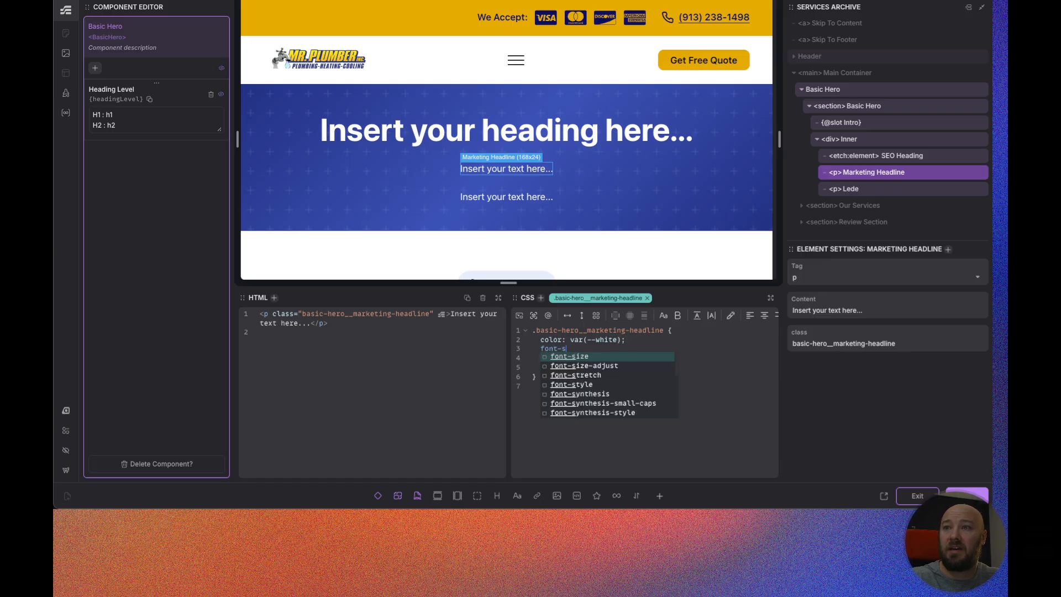
pyautogui.press('Return')
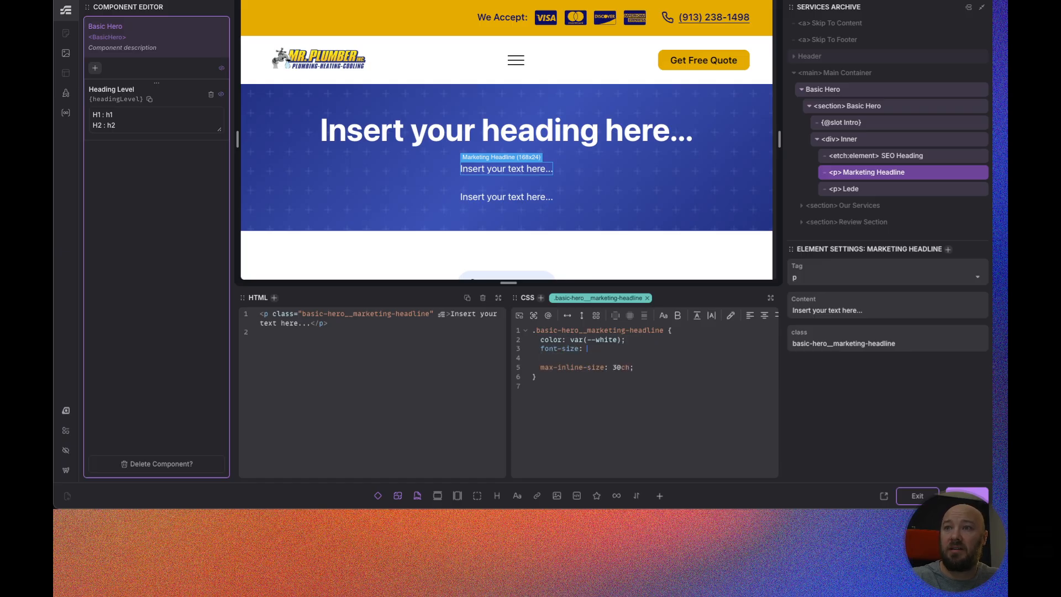
pyautogui.write('h1;')
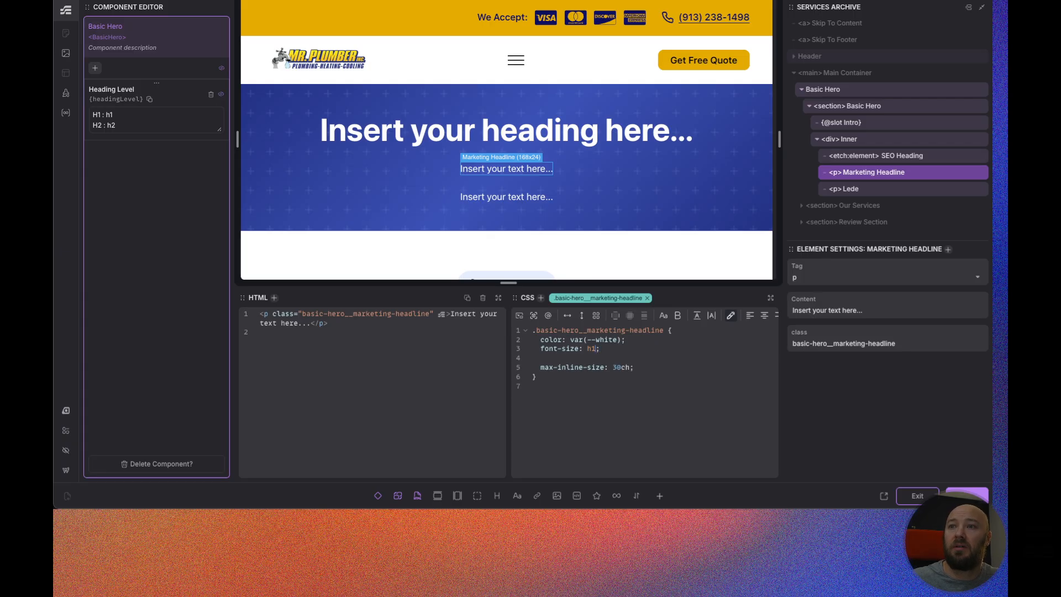
pyautogui.write('--h')
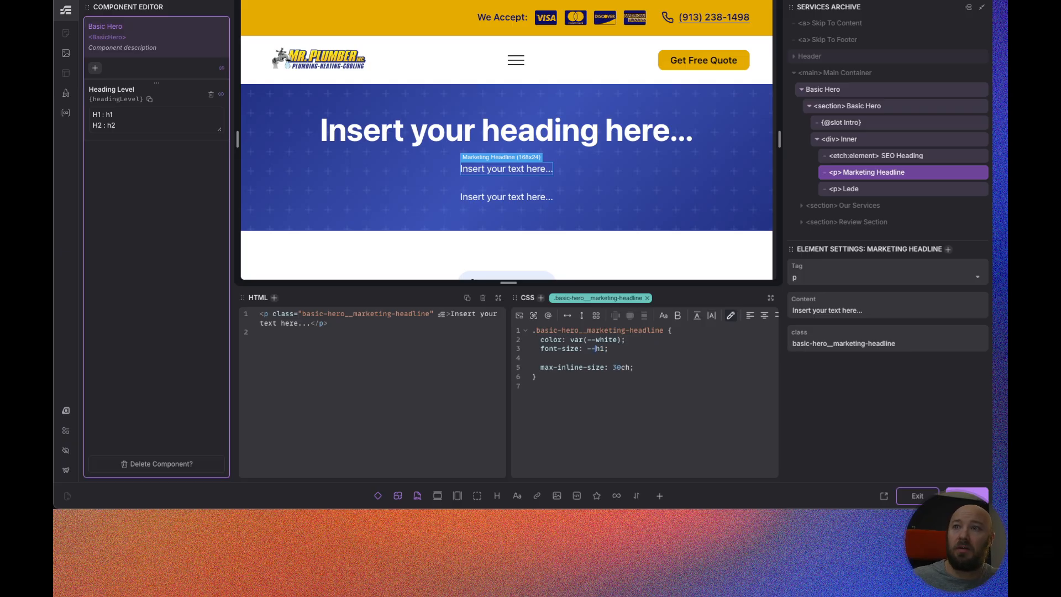
pyautogui.write('1')
pyautogui.press('Return')
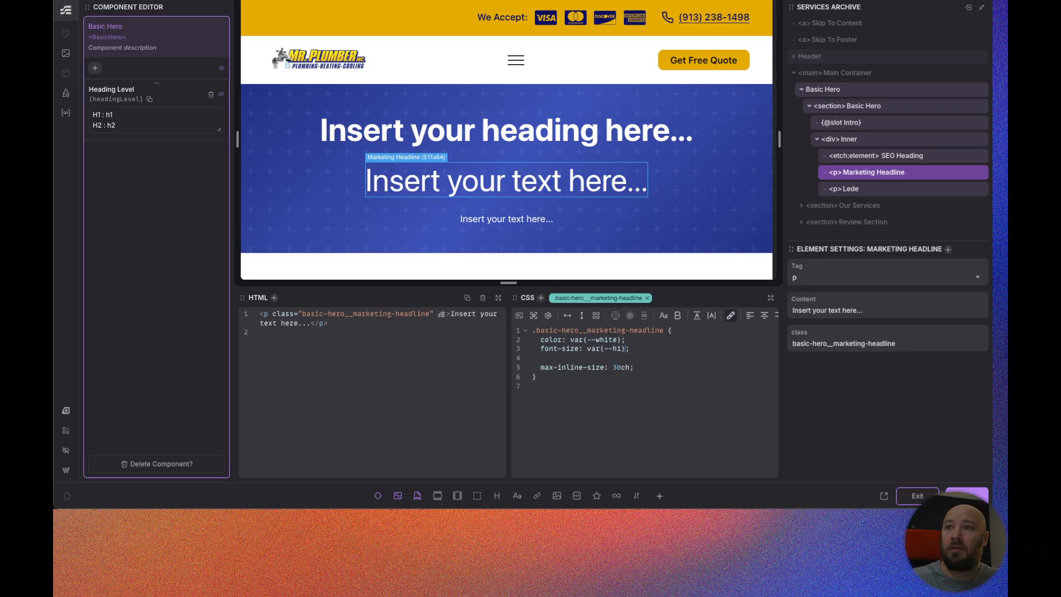
# Set the Marketing Headline's font-weight to var(--heading-font-weight).
pyautogui.press('Return')
pyautogui.write('font-')
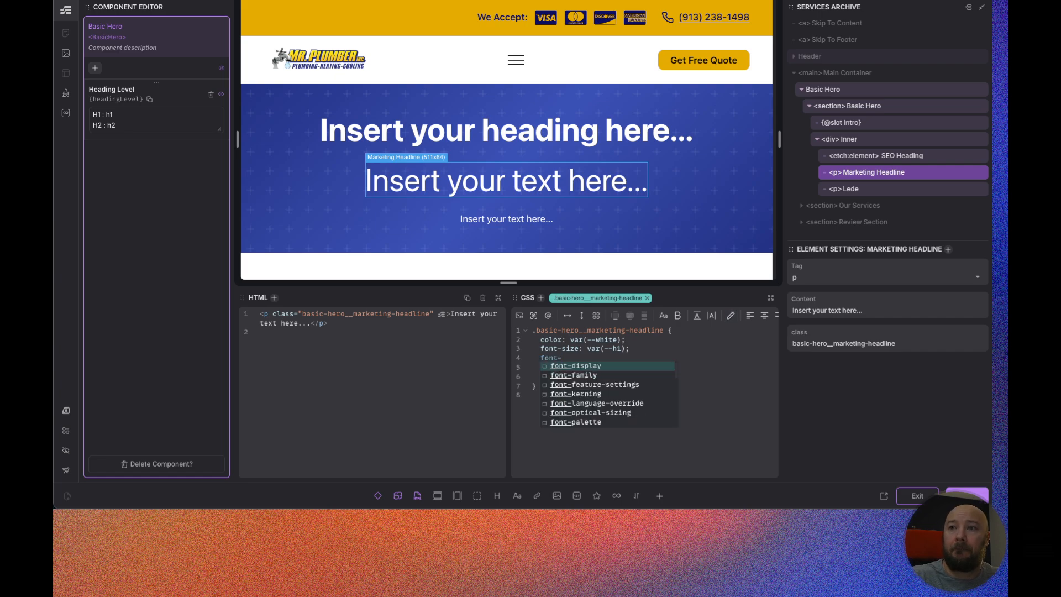
pyautogui.write('we')
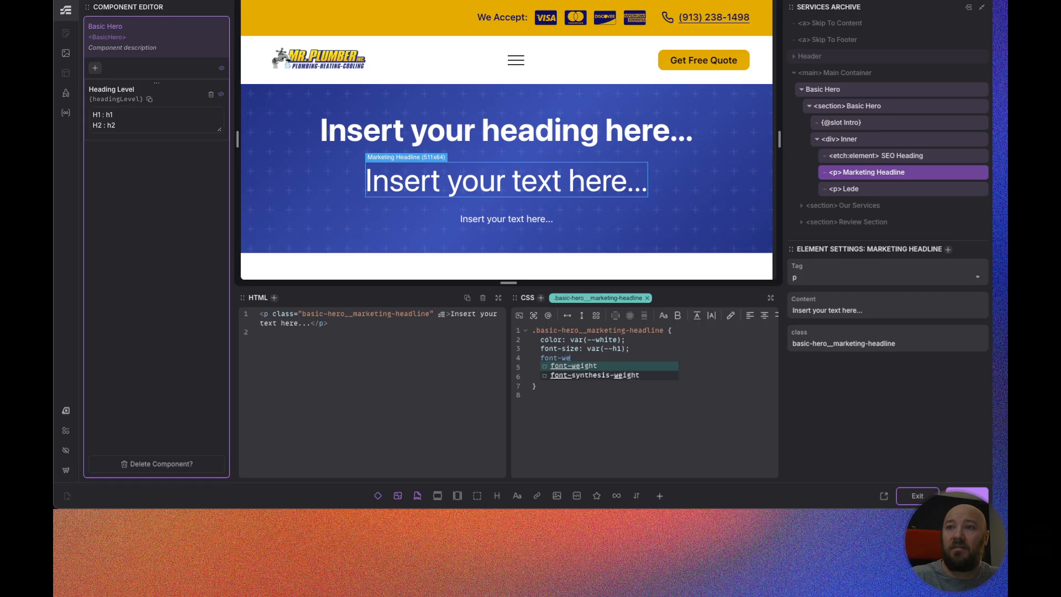
pyautogui.press('Return')
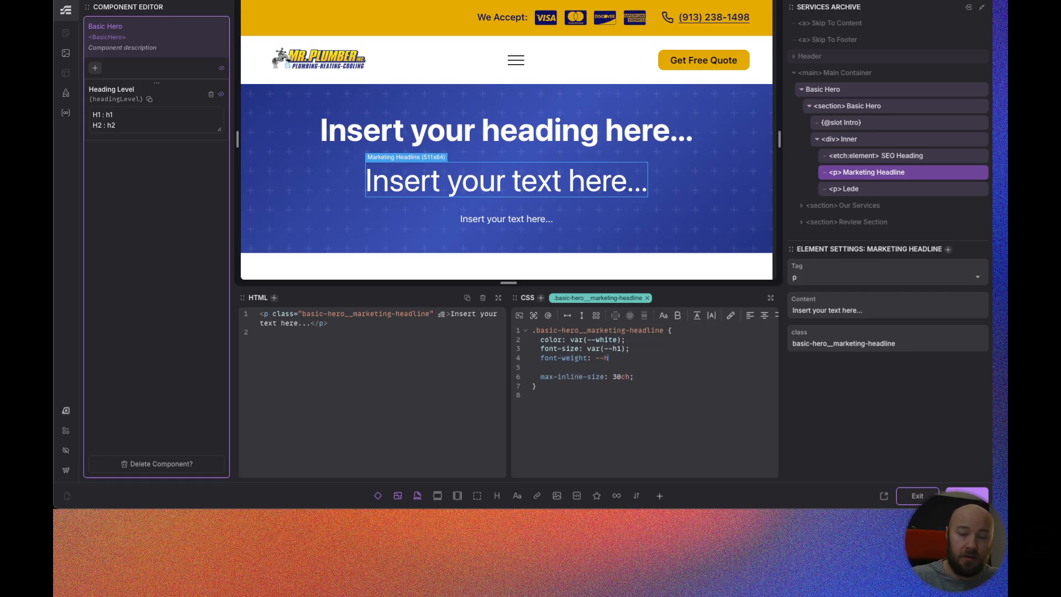
pyautogui.write('--heading-font-weight')
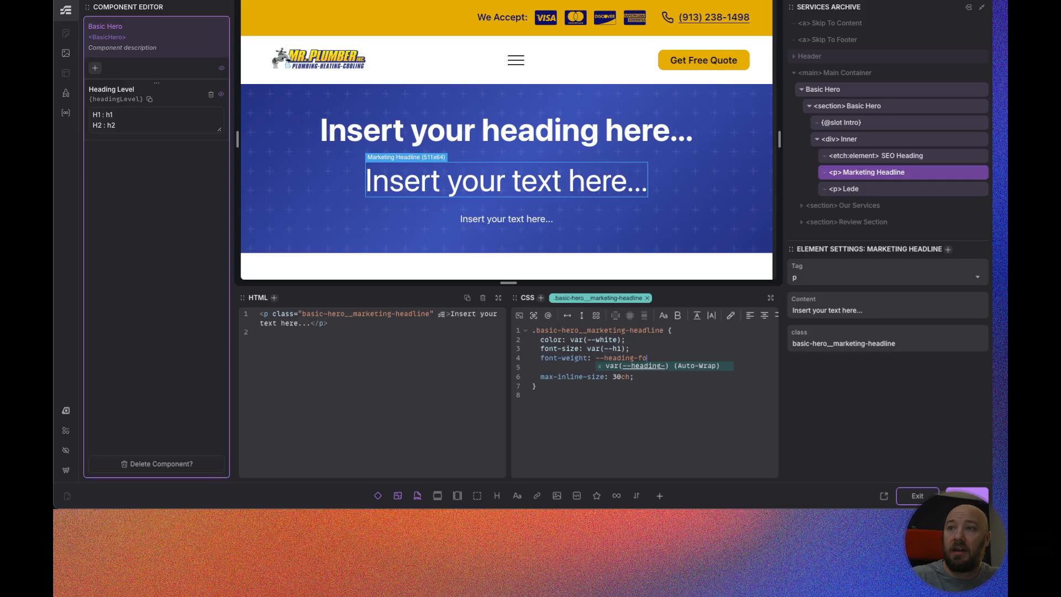
pyautogui.press('Return')
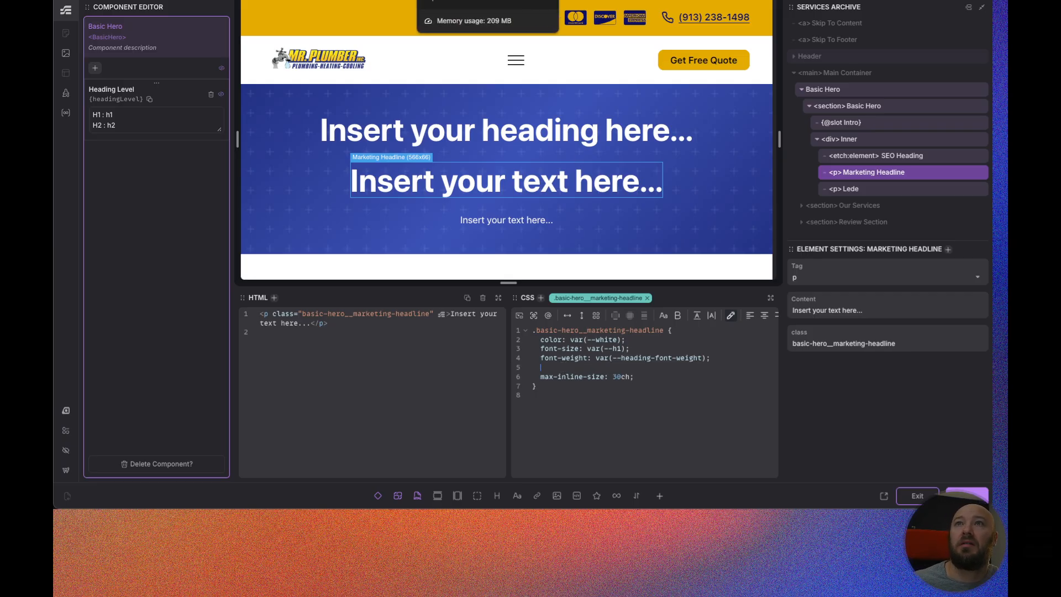
# Check the hero on the published services page and set the SEO Heading's text-transform to uppercase in the component.
pyautogui.click(458, 1)
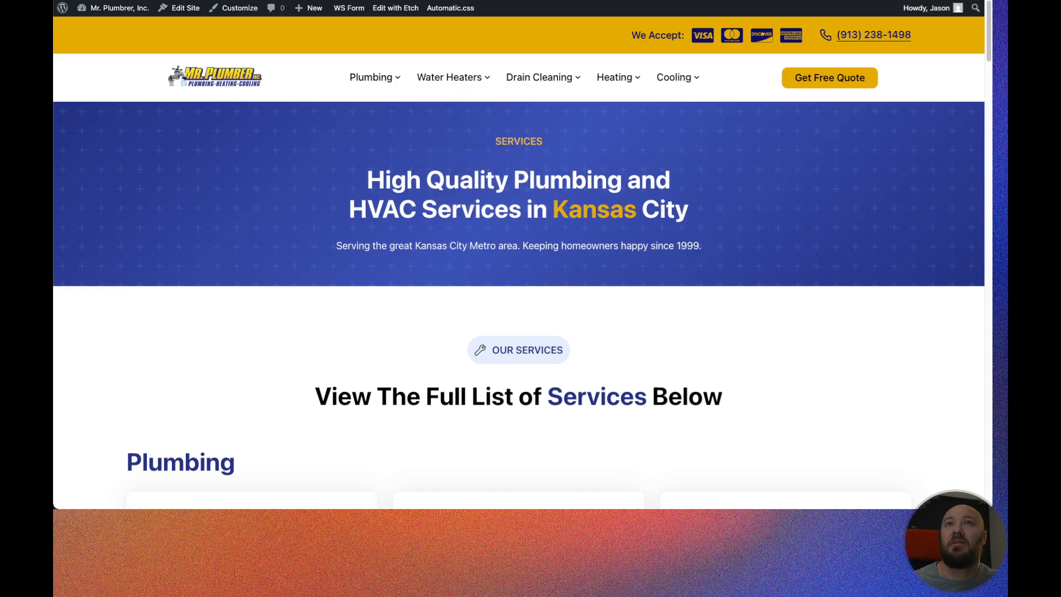
pyautogui.click(365, 1)
pyautogui.click(881, 159)
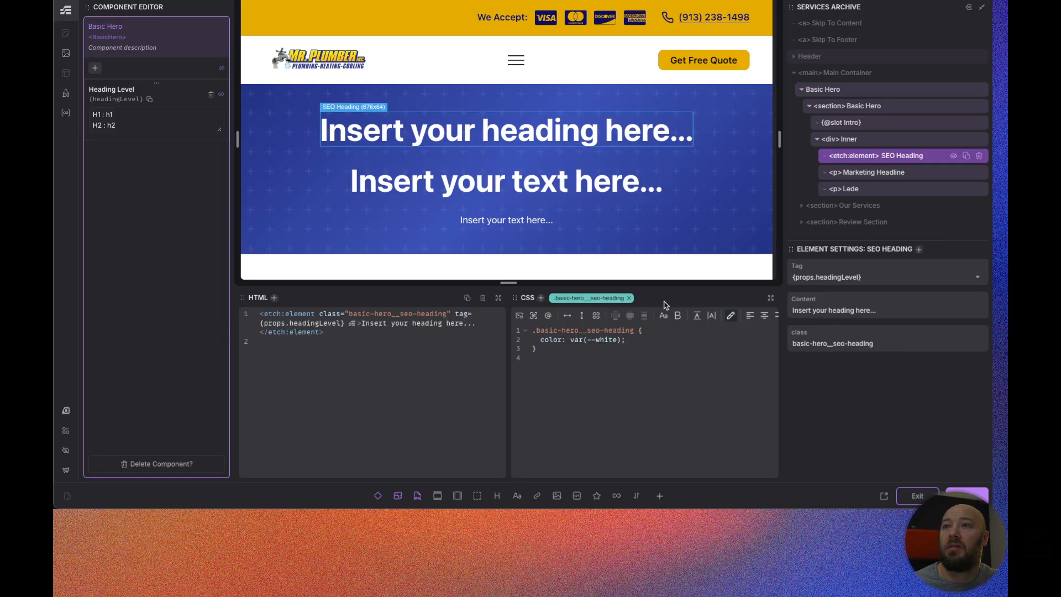
pyautogui.click(638, 341)
pyautogui.write('tex')
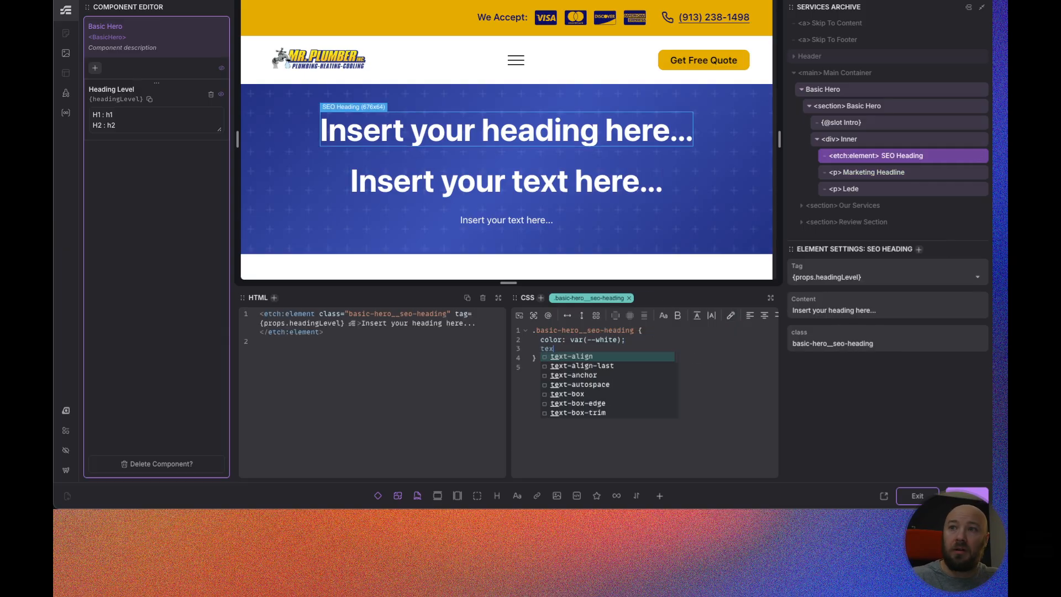
pyautogui.write('t-transform: ')
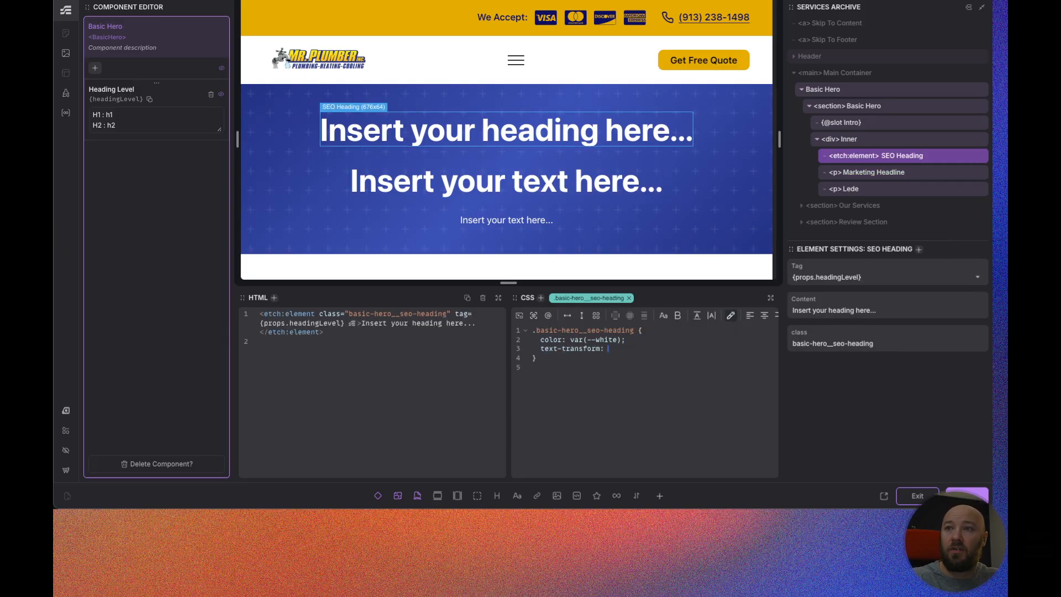
pyautogui.write('uppercas')
pyautogui.press('Return')
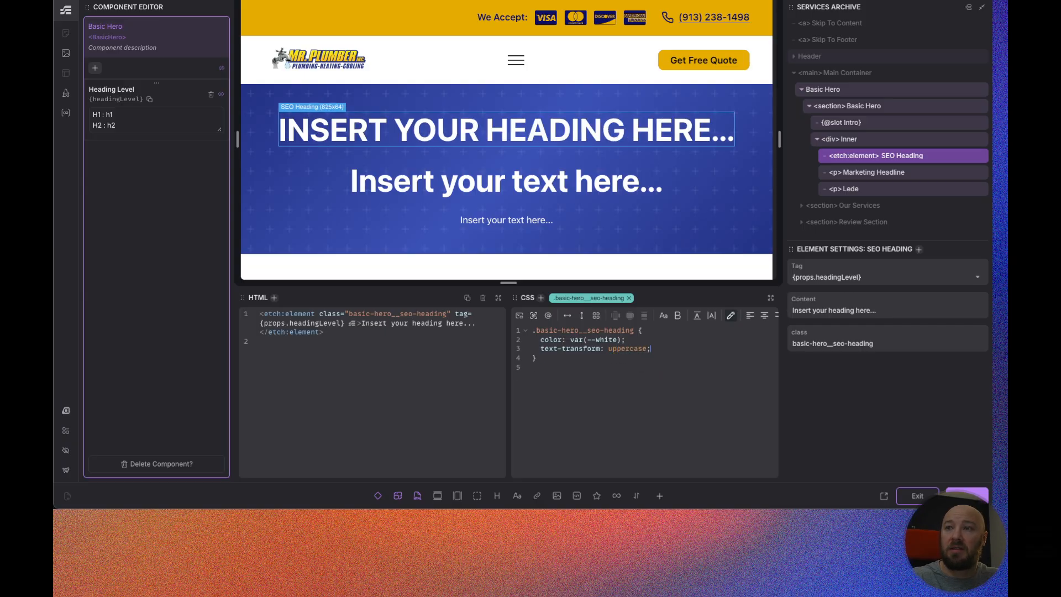
# Set the SEO Heading's font-size to var(--text-m) and its font-weight to 600.
pyautogui.write('font-sie')
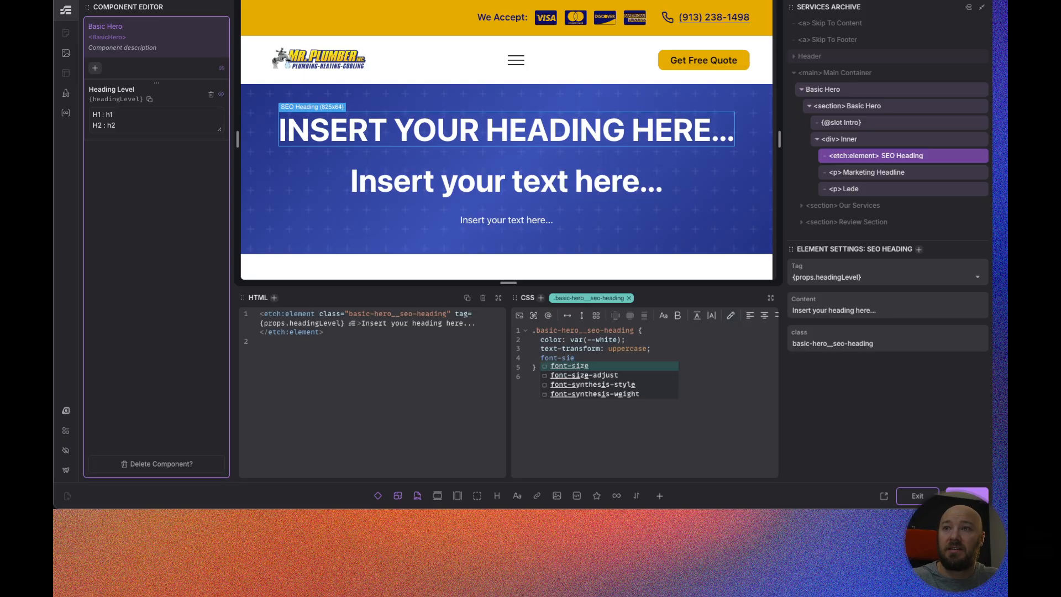
pyautogui.press('BackSpace')
pyautogui.write('ze:')
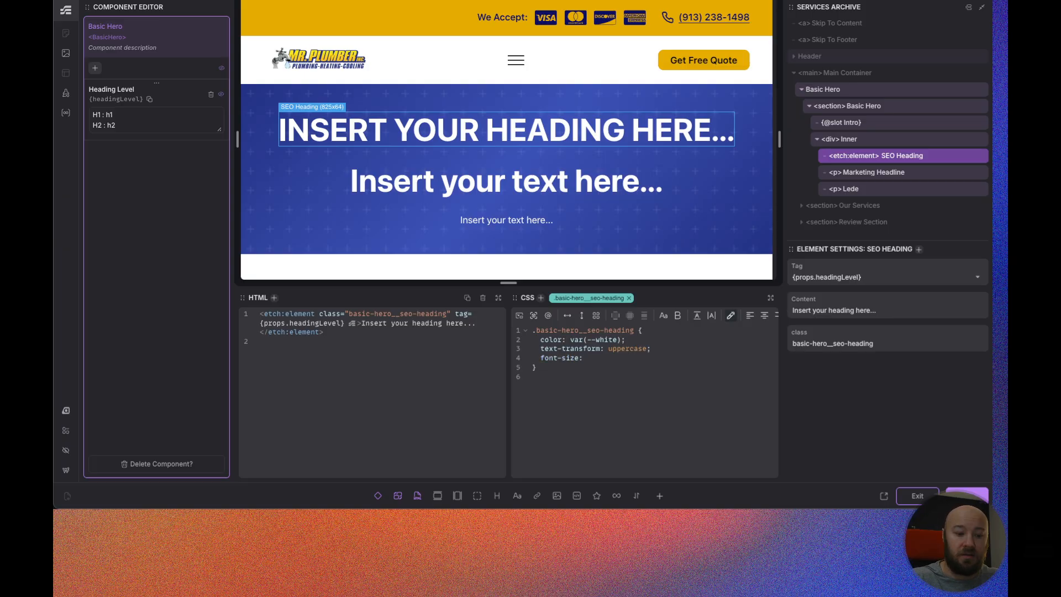
pyautogui.write(' var(--te')
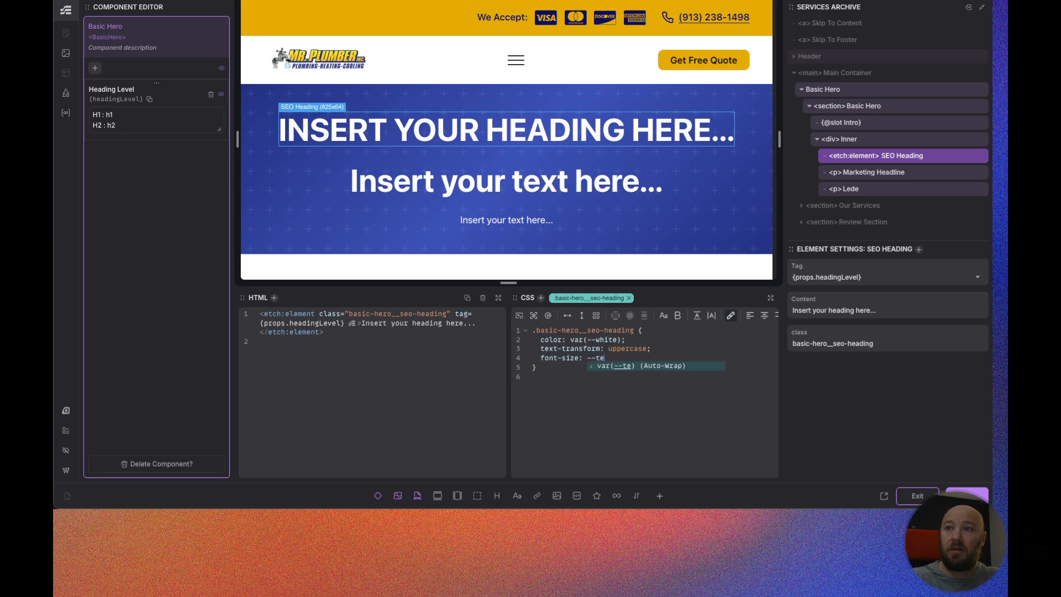
pyautogui.write('xt-m')
pyautogui.press('Return')
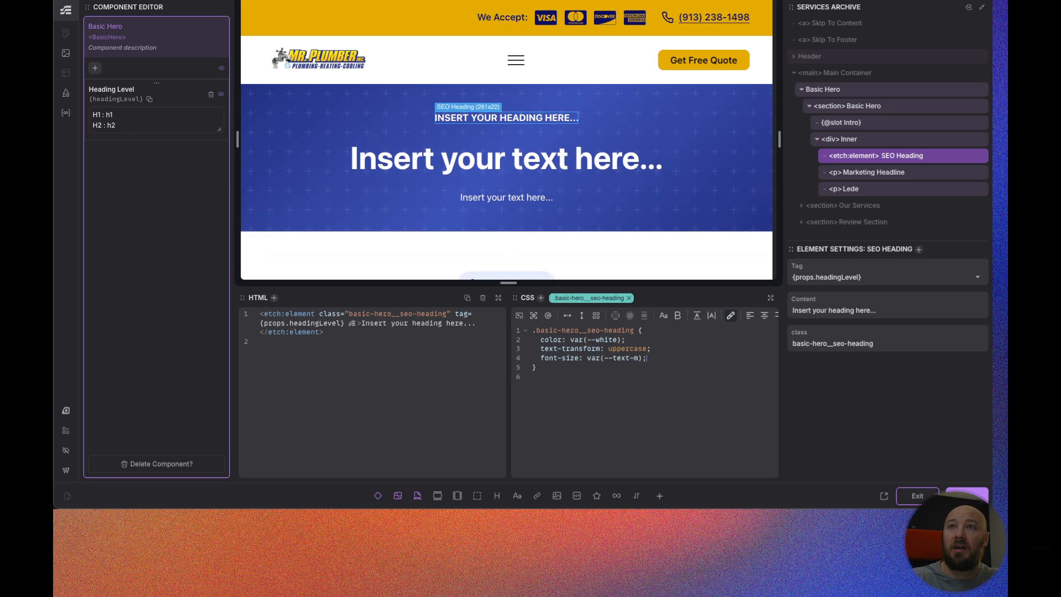
pyautogui.write('font-w')
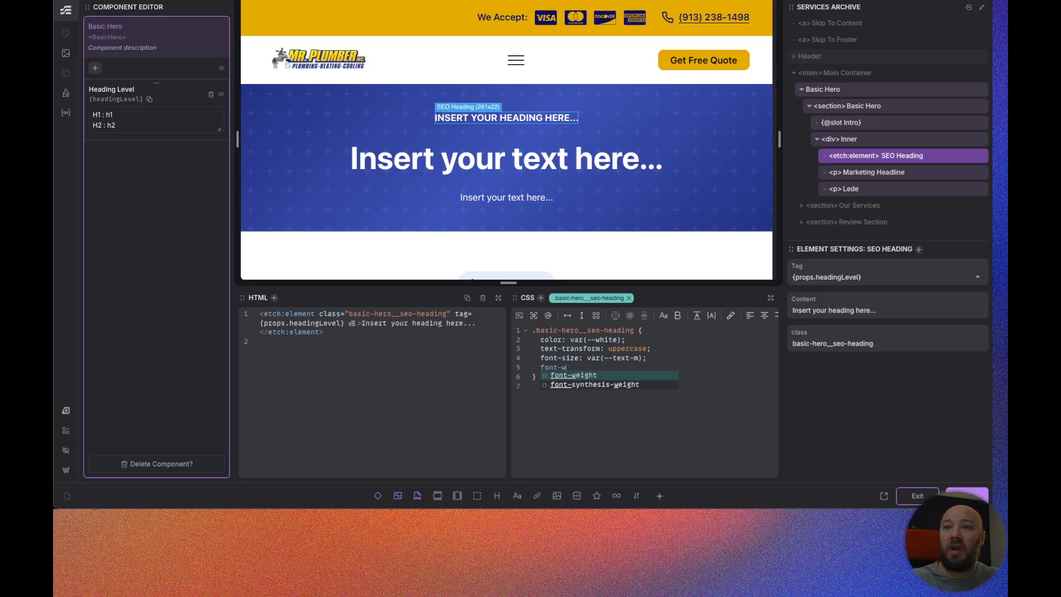
pyautogui.press('Return')
pyautogui.write('600;')
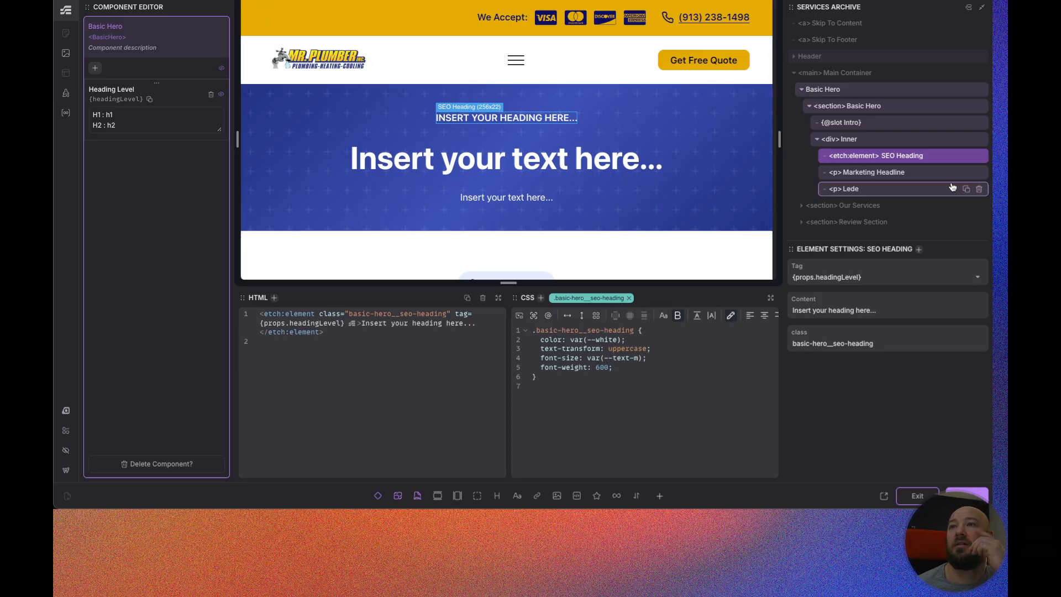
# Give the Lede's class a max-inline-size of 60ch.
pyautogui.click(892, 192)
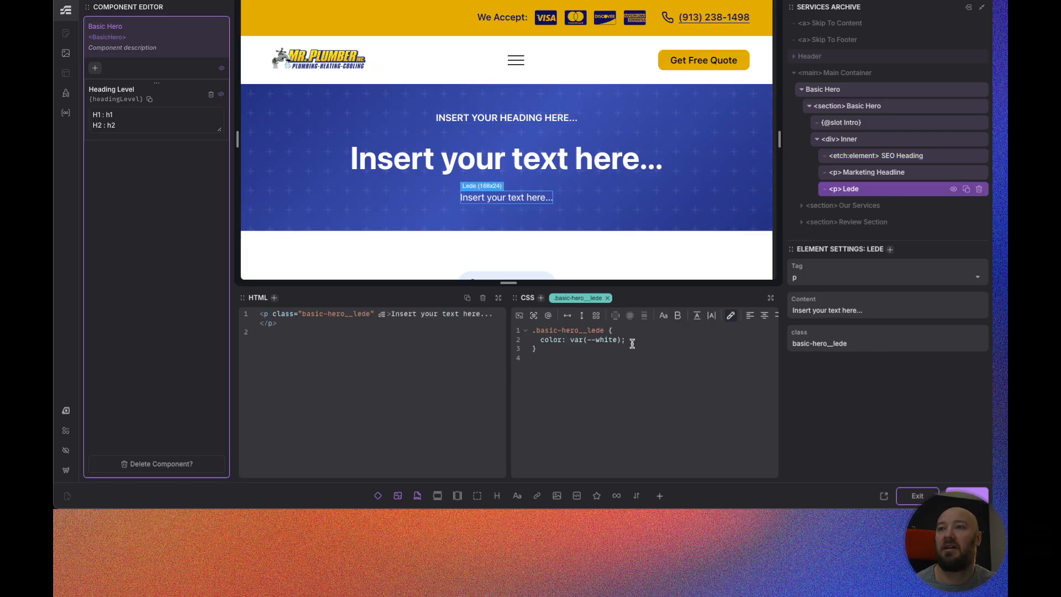
pyautogui.write('x')
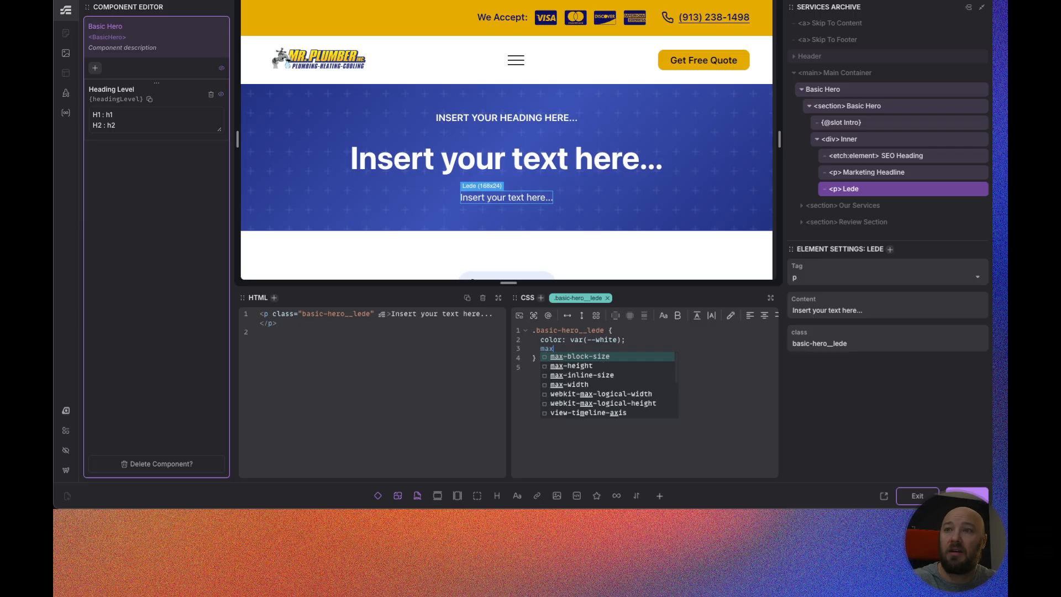
pyautogui.press('Down')
pyautogui.press('Down')
pyautogui.press('Return')
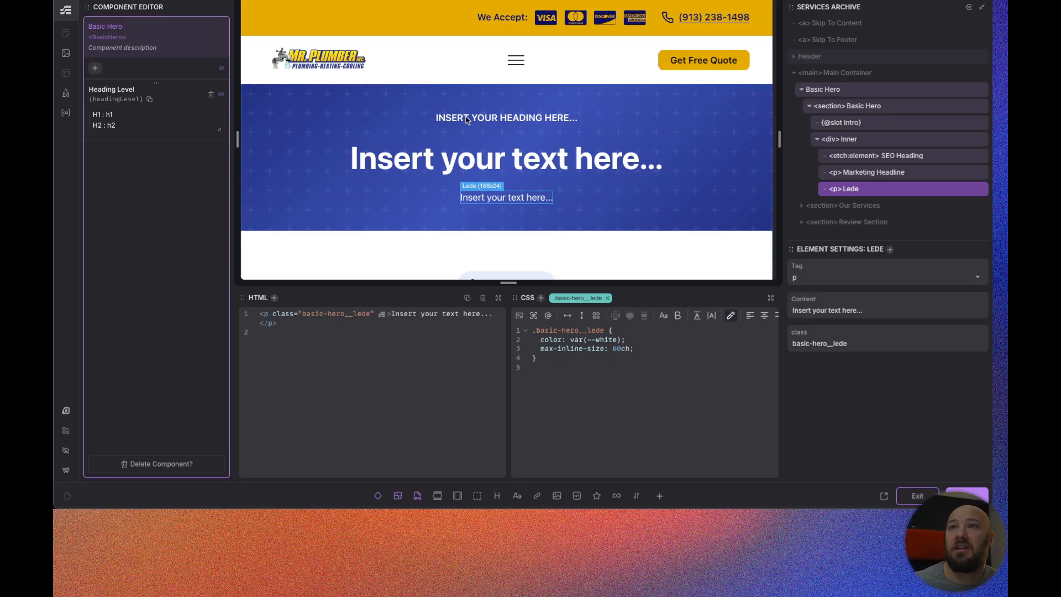
# Add three text properties to the Basic Hero component below Heading Level.
pyautogui.click(95, 68)
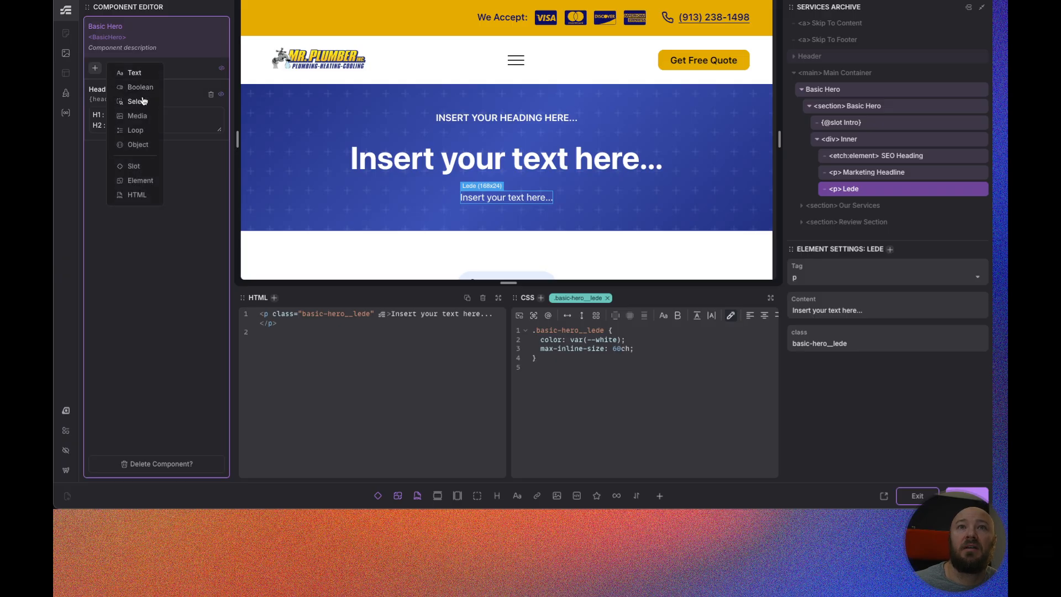
pyautogui.click(139, 78)
pyautogui.click(138, 78)
pyautogui.click(139, 79)
pyautogui.click(126, 397)
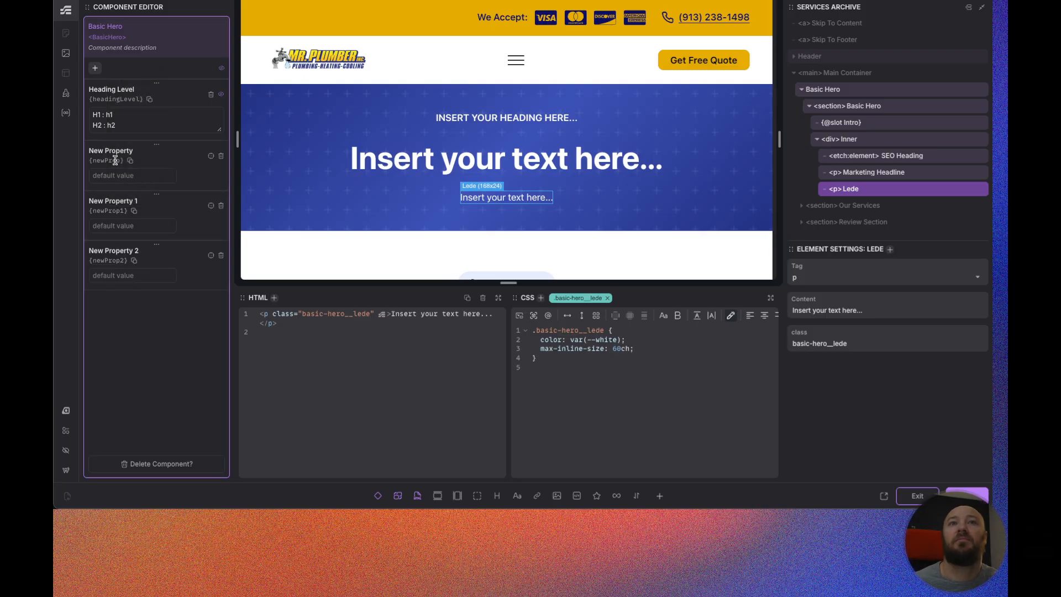
# Name the three new Basic Hero properties SEO Heading, Marketing Headline and Lede, in that order.
pyautogui.tripleClick(117, 151)
pyautogui.write('SE')
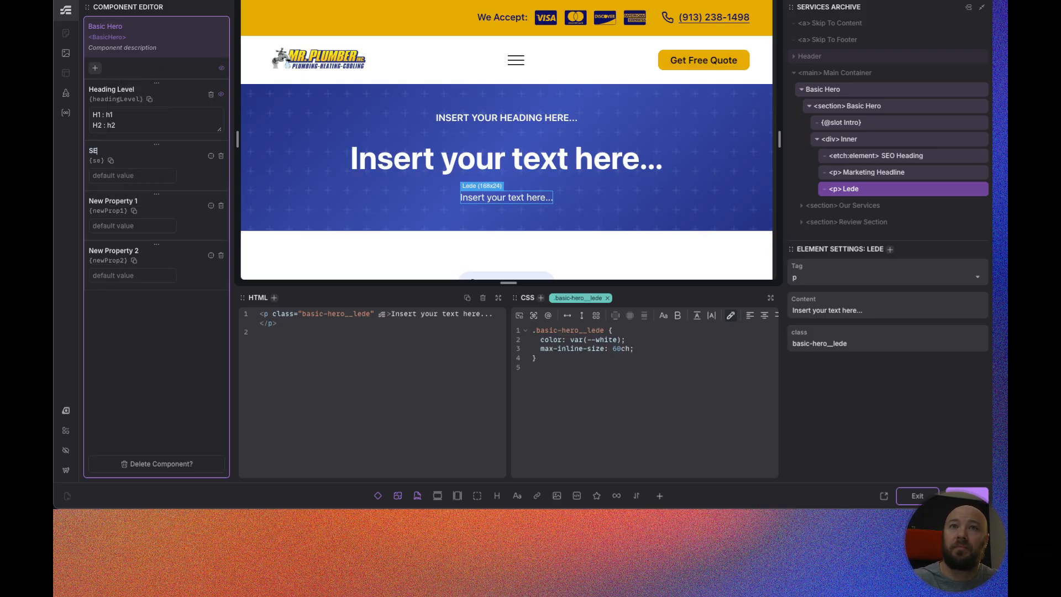
pyautogui.write('O Heading')
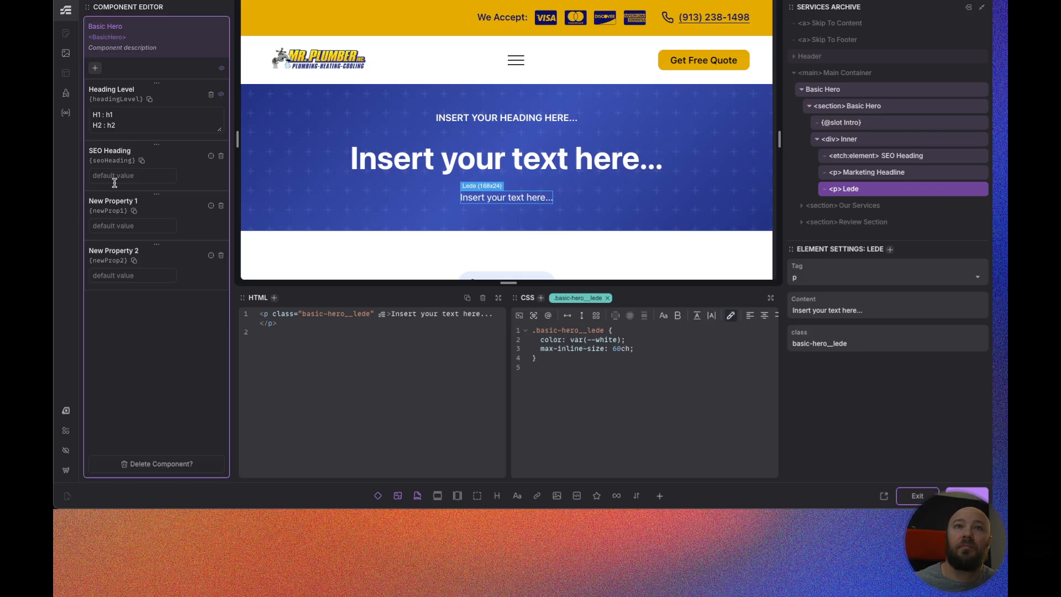
pyautogui.tripleClick(112, 201)
pyautogui.write('Marke')
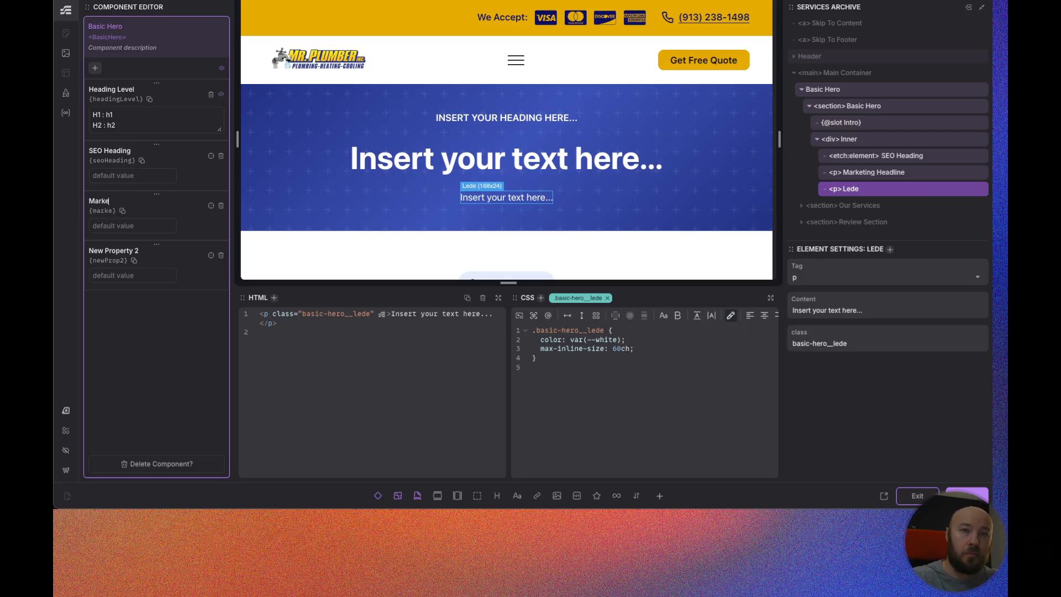
pyautogui.write('ting Headline')
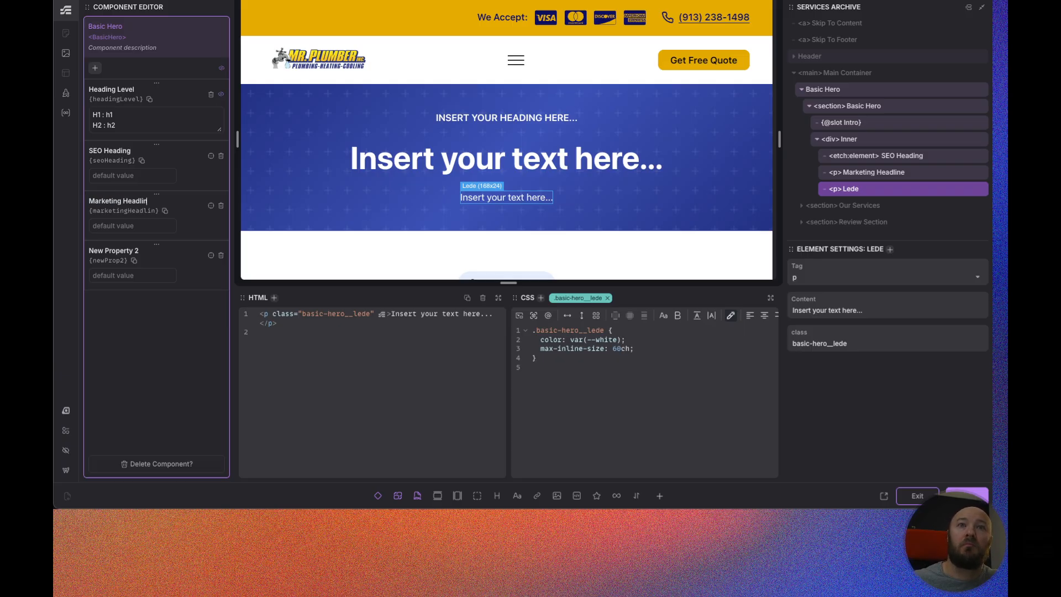
pyautogui.tripleClick(115, 250)
pyautogui.write('Le')
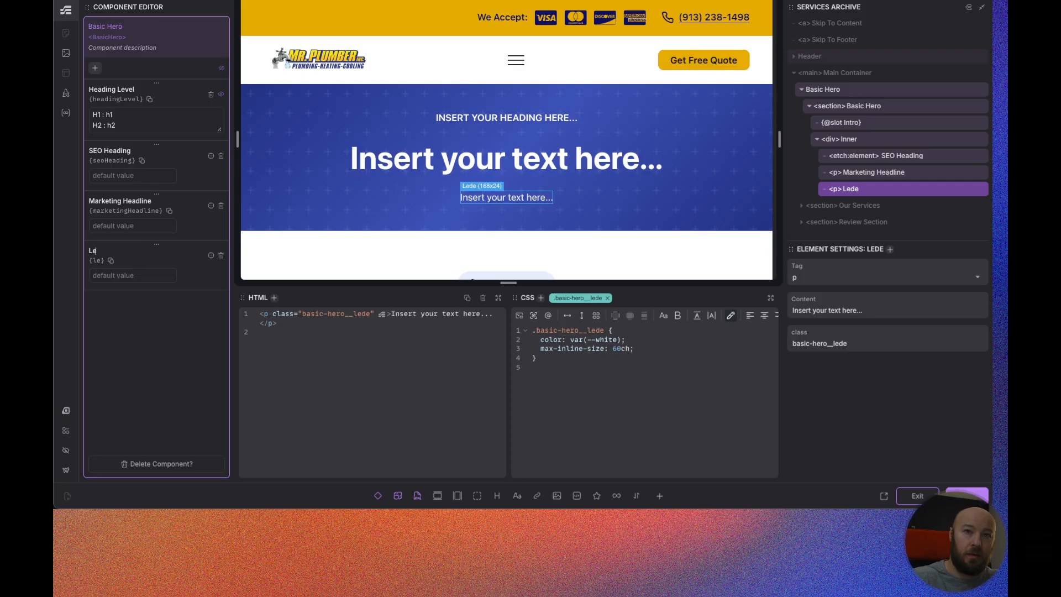
pyautogui.write('de')
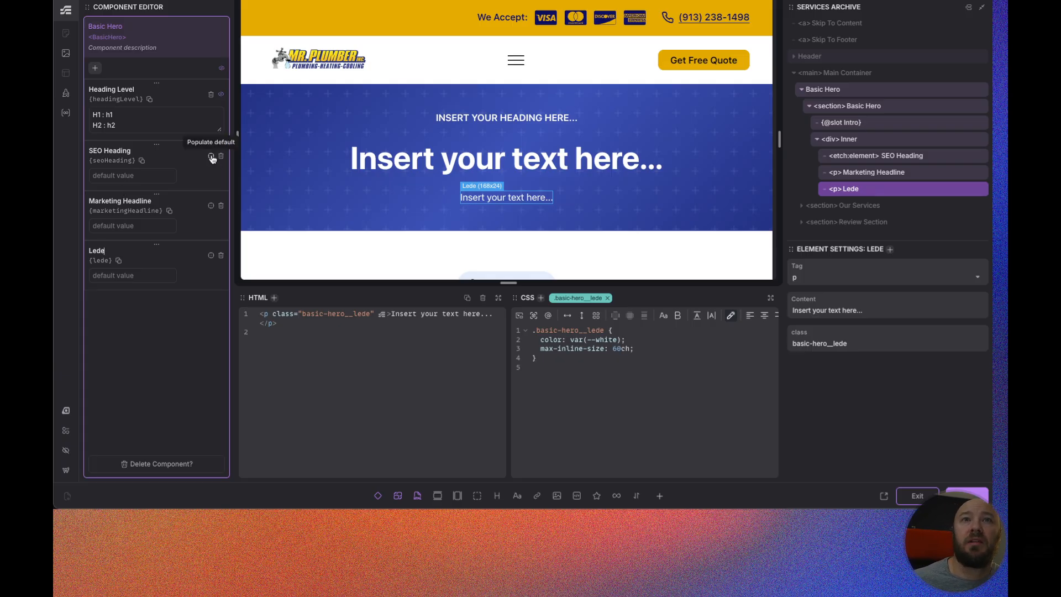
# Populate the SEO Heading property's default from the hero's heading text, and set the Marketing Headline and Lede defaults to "Insert your text here...".
pyautogui.click(483, 116)
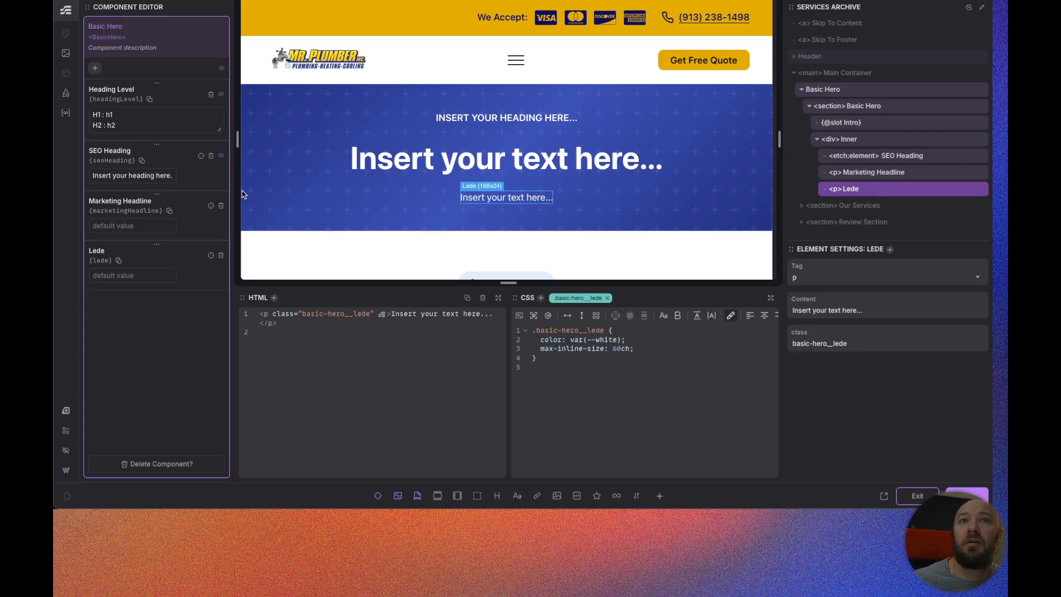
pyautogui.click(210, 206)
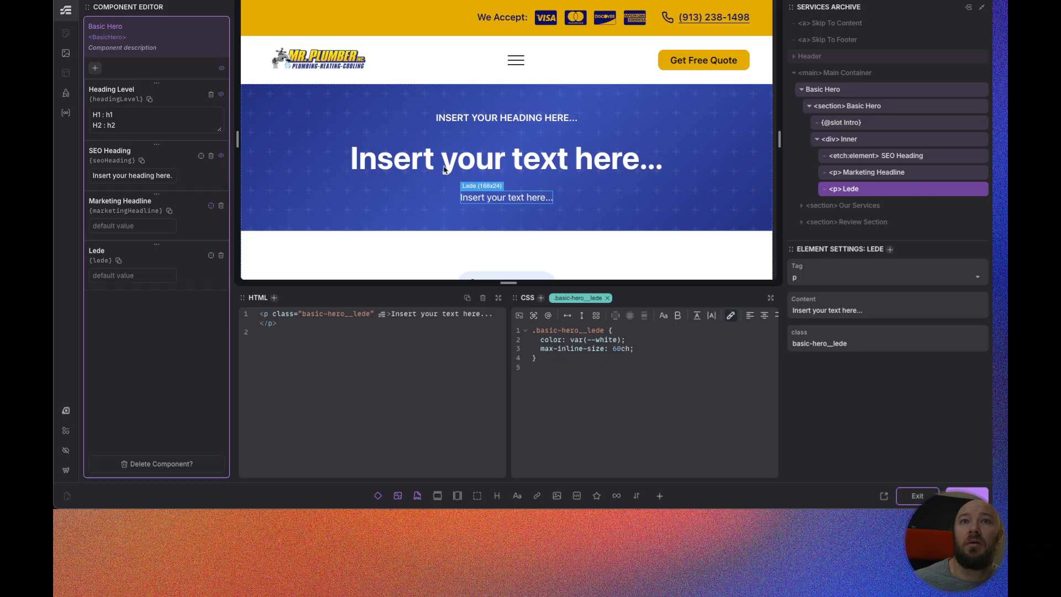
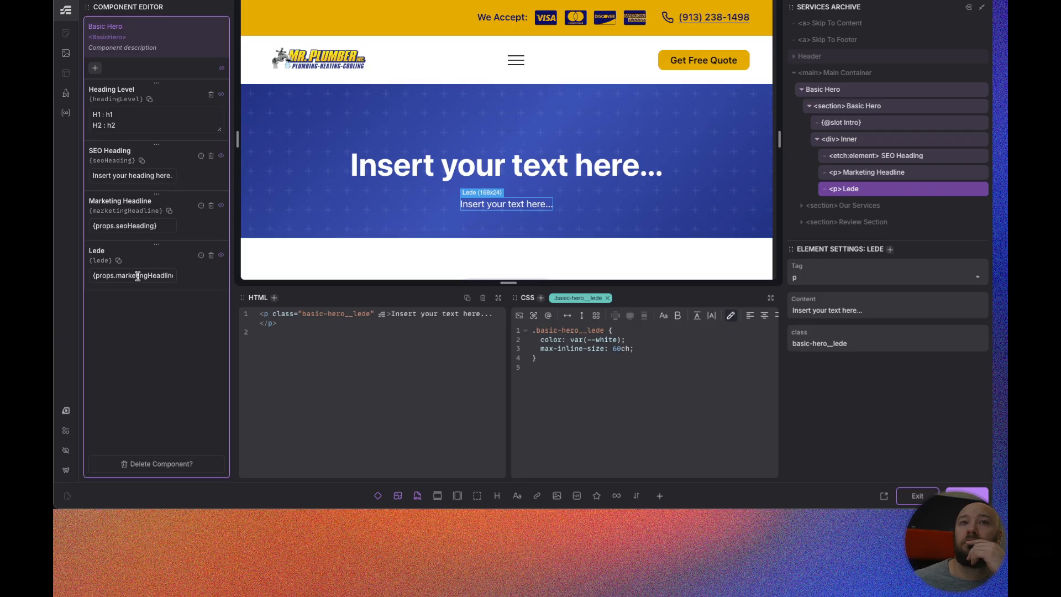
pyautogui.tripleClick(133, 226)
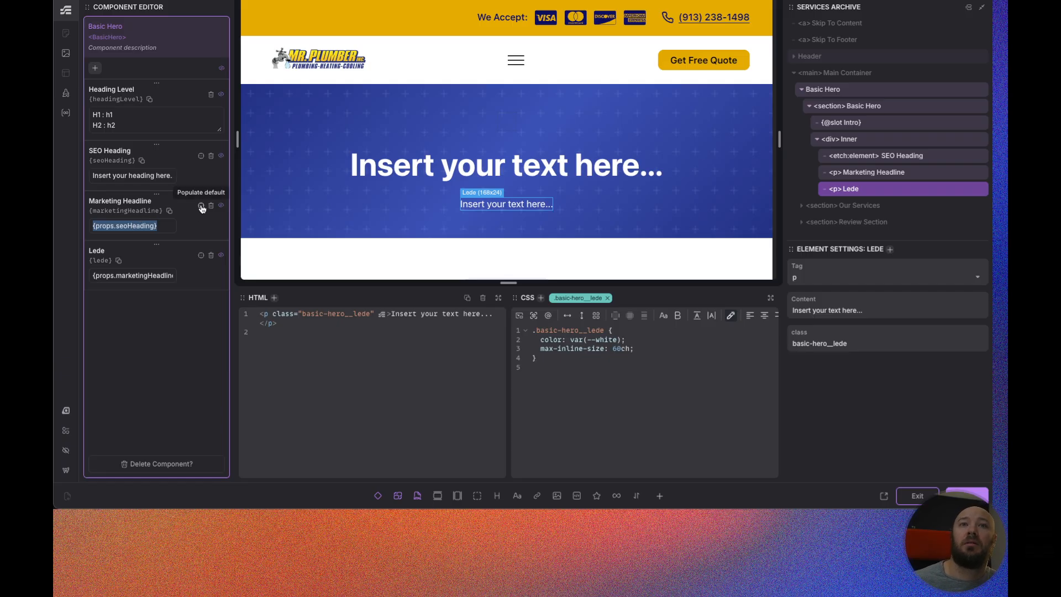
pyautogui.press('BackSpace')
pyautogui.write('Insert your text here...')
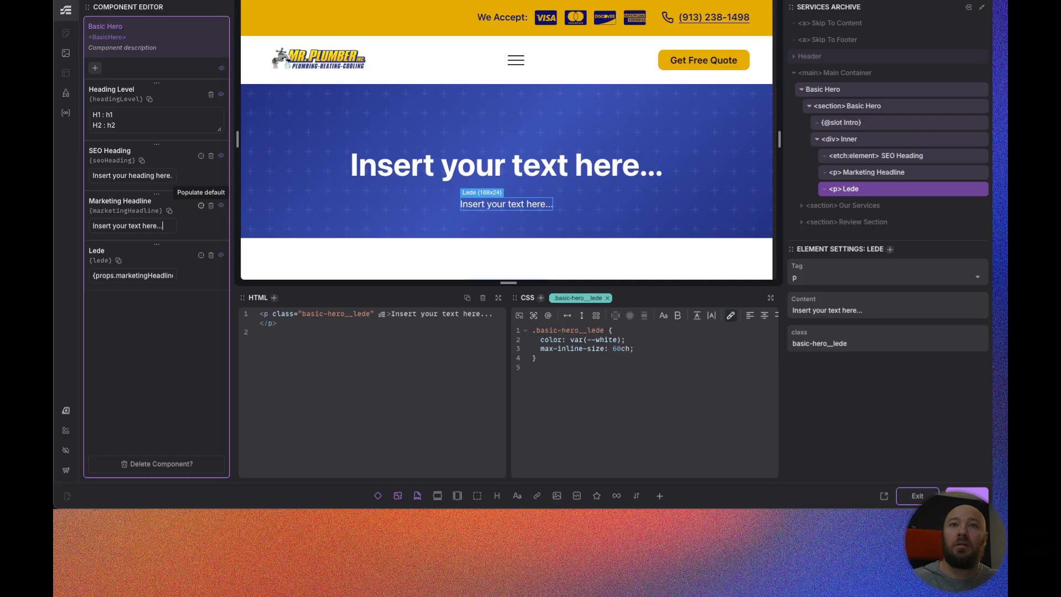
pyautogui.tripleClick(132, 226)
pyautogui.hotkey('ctrl', 'c')
pyautogui.tripleClick(124, 275)
pyautogui.hotkey('ctrl', 'v')
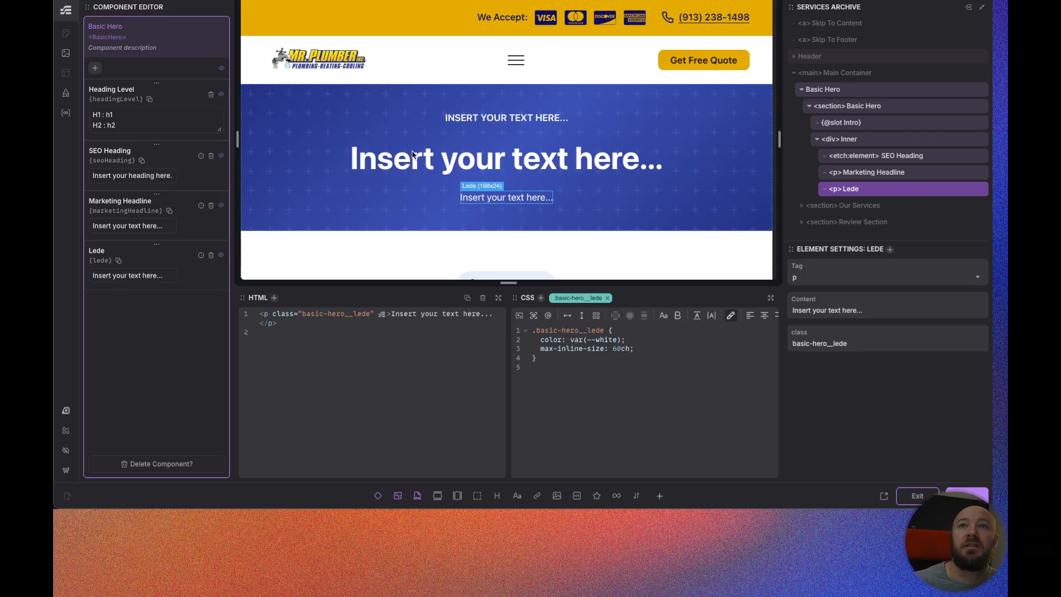
# Set the SEO Heading element's content to {props.seoHeading}.
pyautogui.click(741, 126)
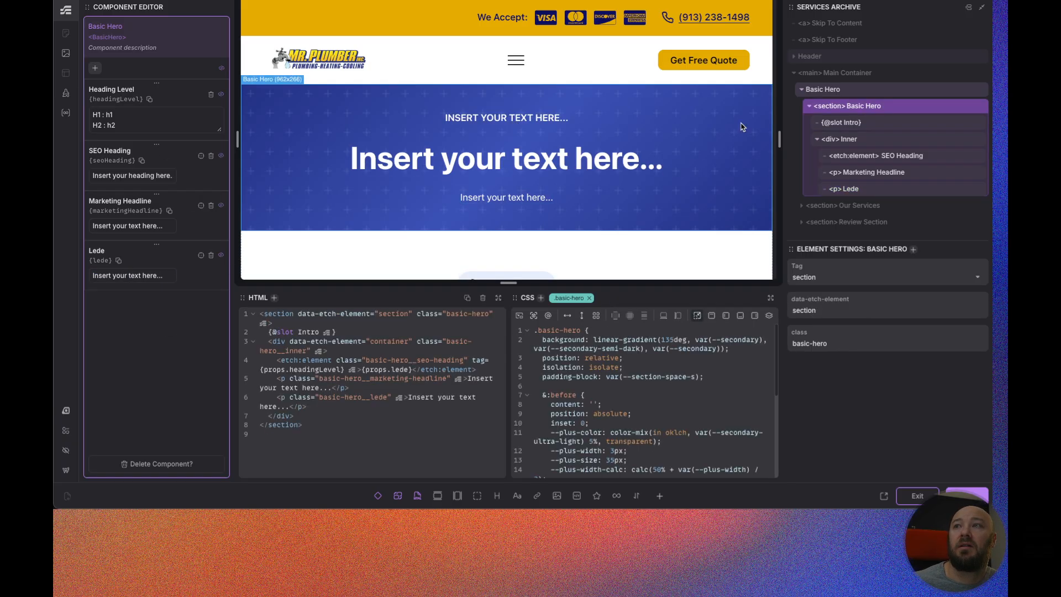
pyautogui.click(905, 158)
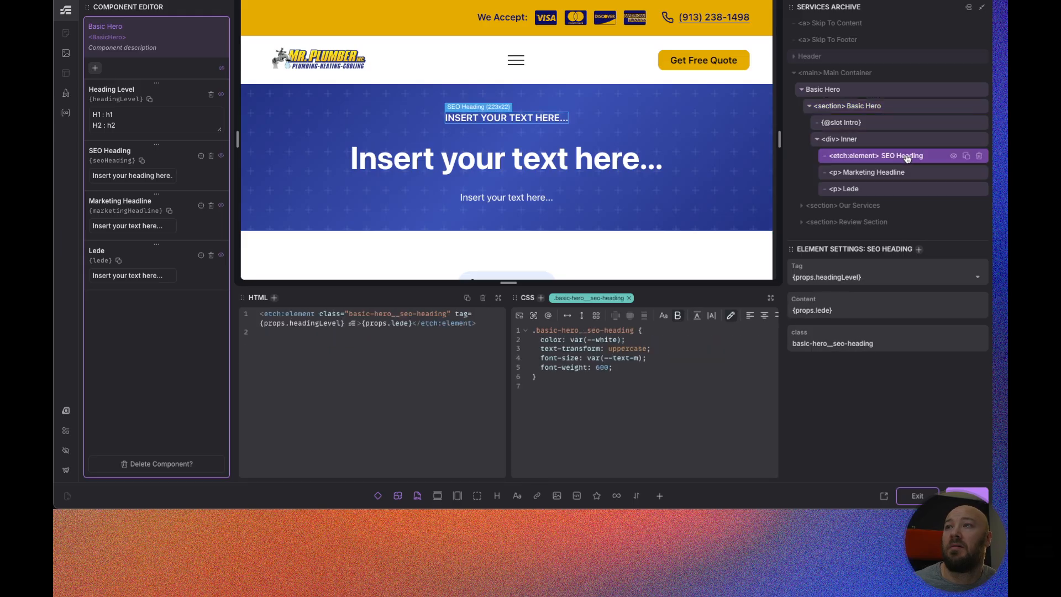
pyautogui.click(847, 312)
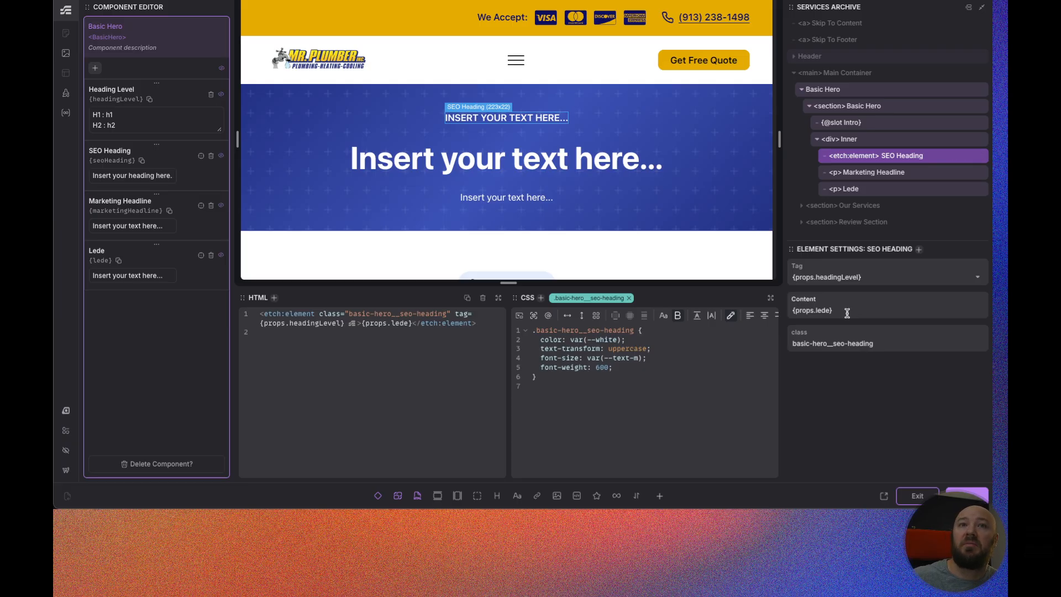
pyautogui.press('BackSpace')
pyautogui.press('BackSpace')
pyautogui.press('BackSpace')
pyautogui.press('BackSpace')
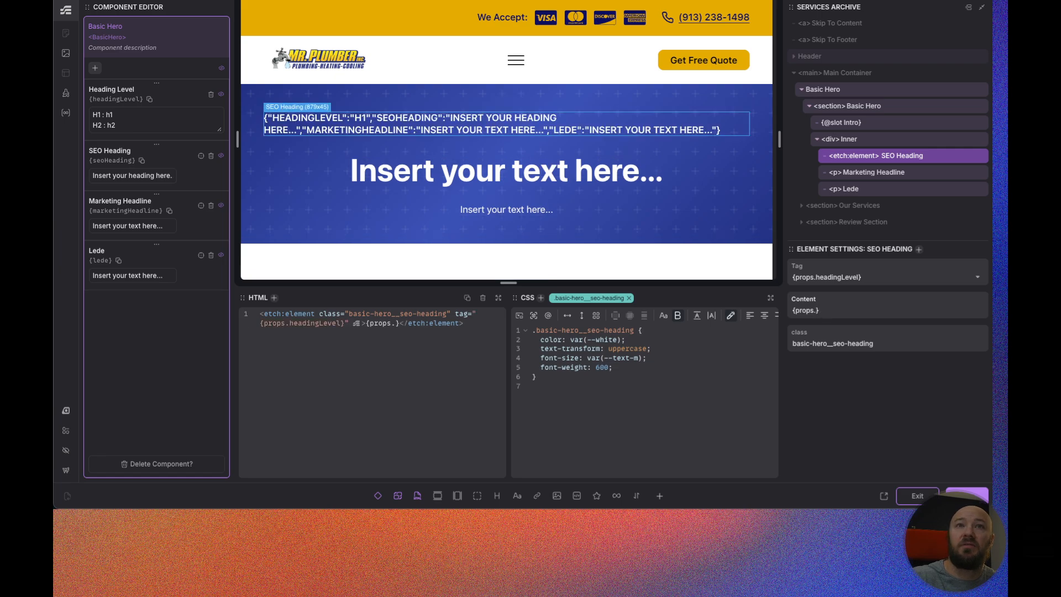
pyautogui.write('seoHeading')
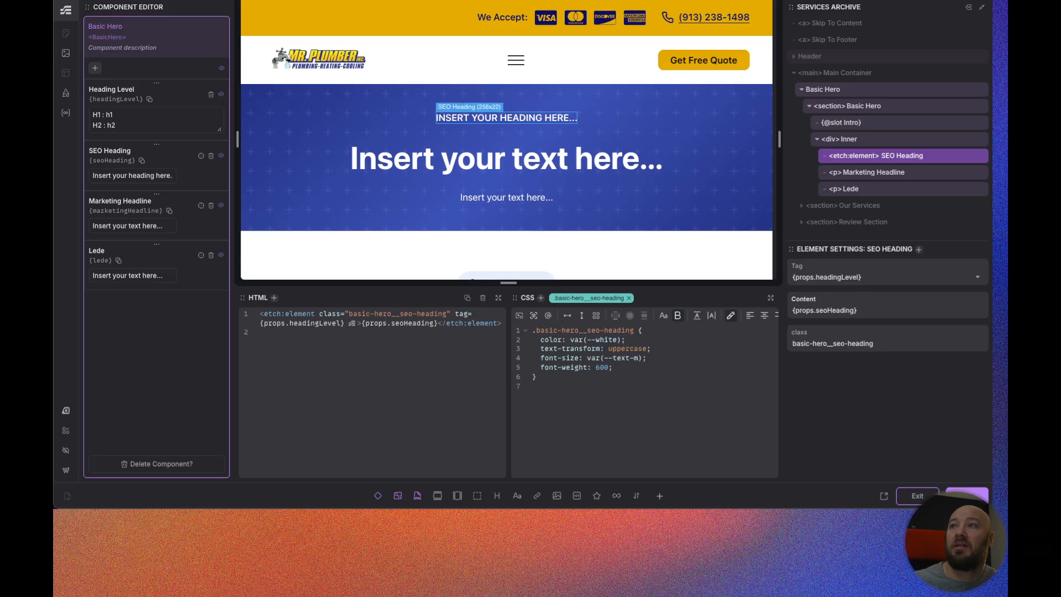
# Bind the Marketing Headline element's content to {props.marketingHeadline}.
pyautogui.click(907, 173)
pyautogui.tripleClick(869, 309)
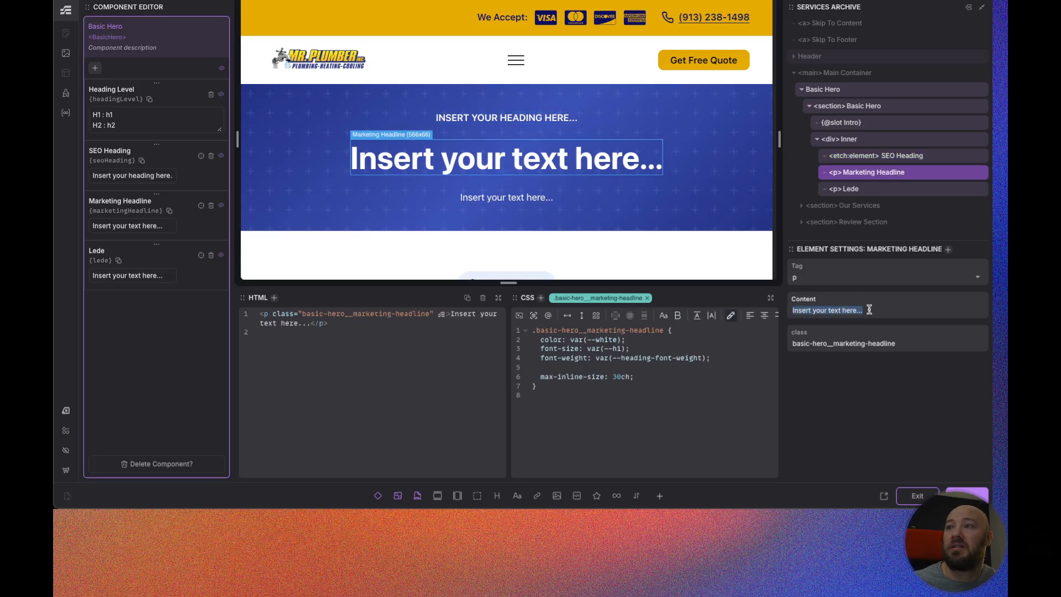
pyautogui.write('{')
pyautogui.write('pro')
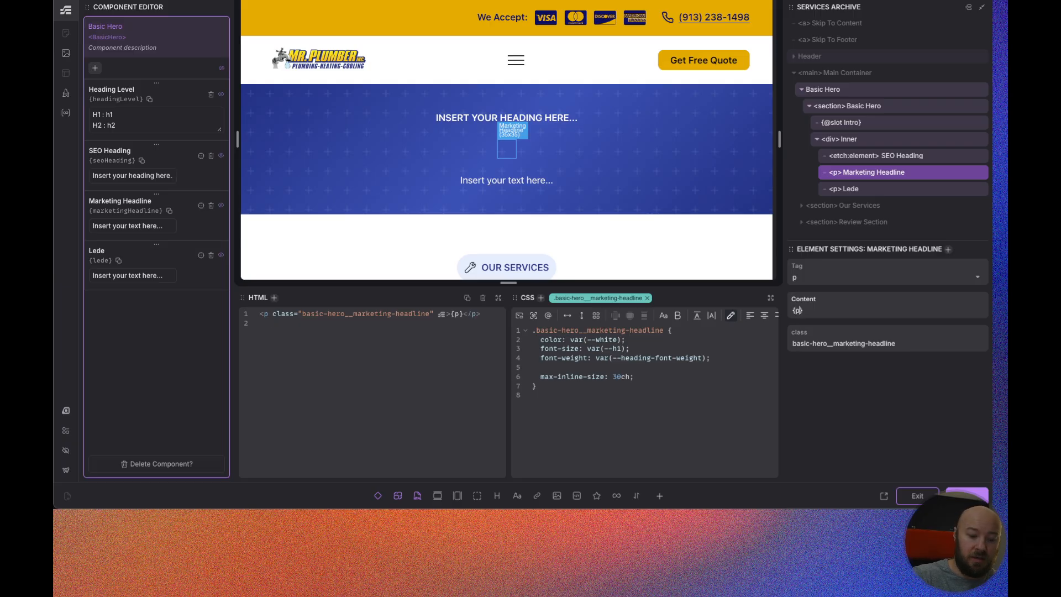
pyautogui.write('ps.')
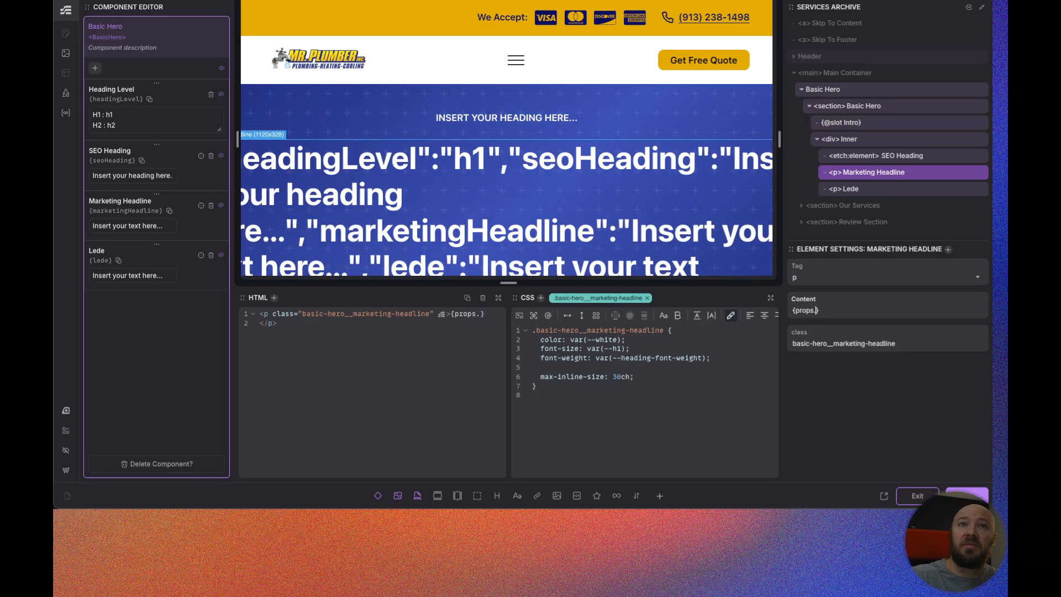
pyautogui.write('marketingHead')
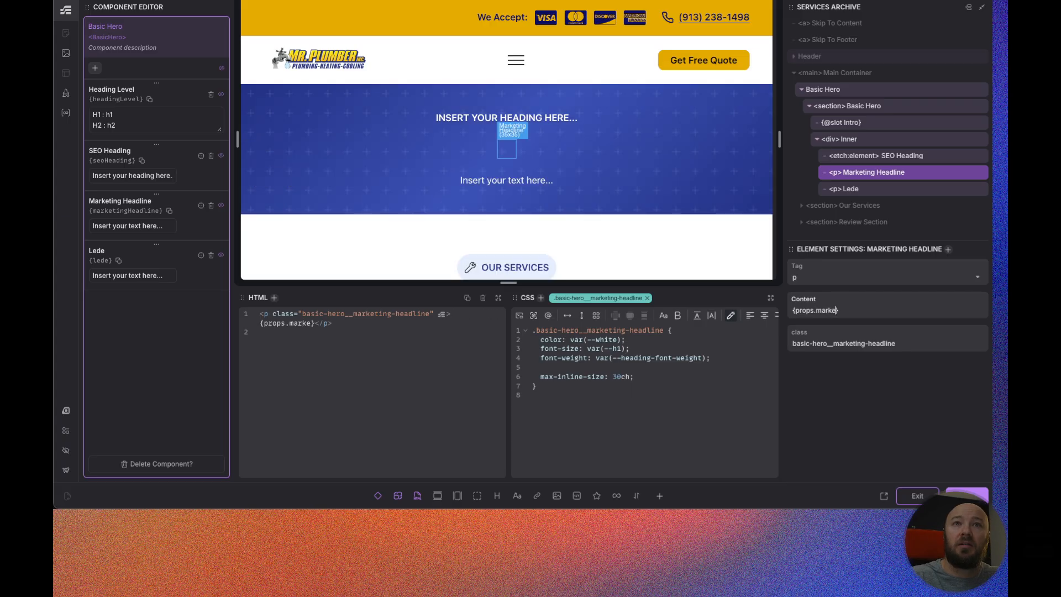
pyautogui.write('line')
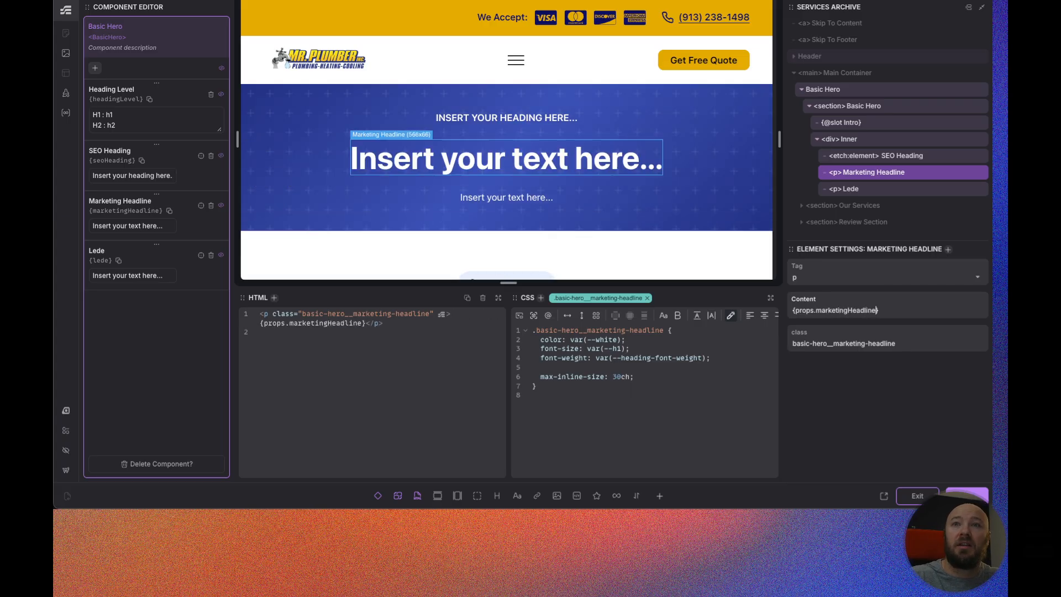
# Replace the Lede element's placeholder content with {props.lede}.
pyautogui.click(894, 191)
pyautogui.click(827, 306)
pyautogui.hotkey('ctrl', 'a')
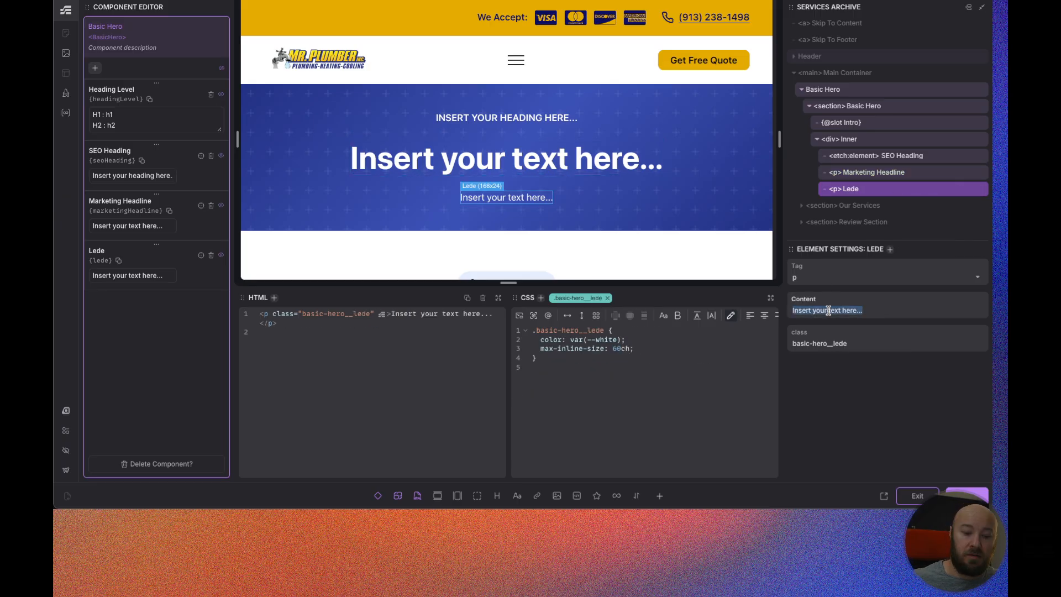
pyautogui.write('{props.')
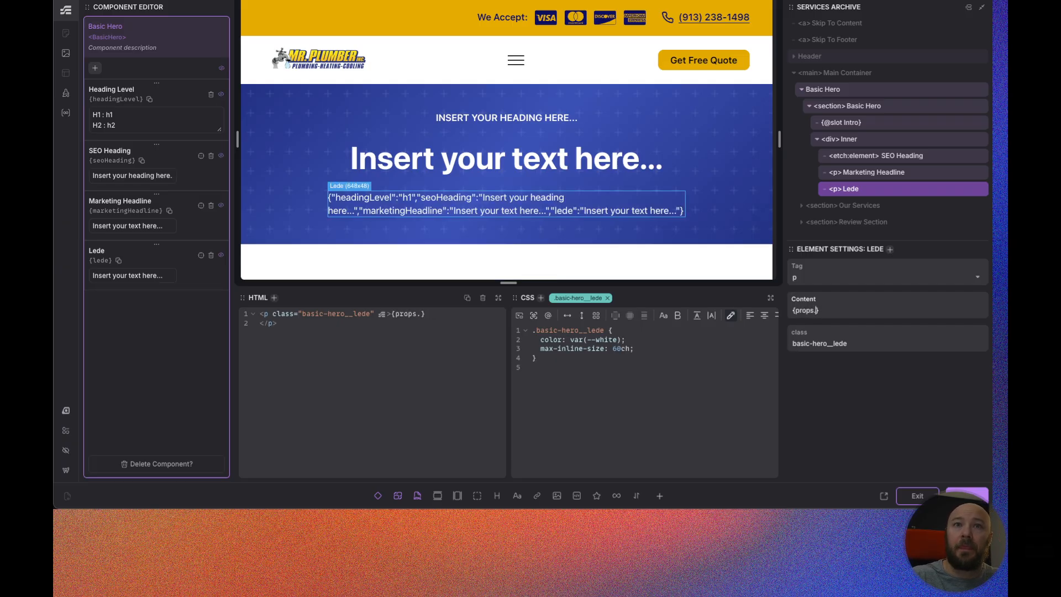
pyautogui.write('lede')
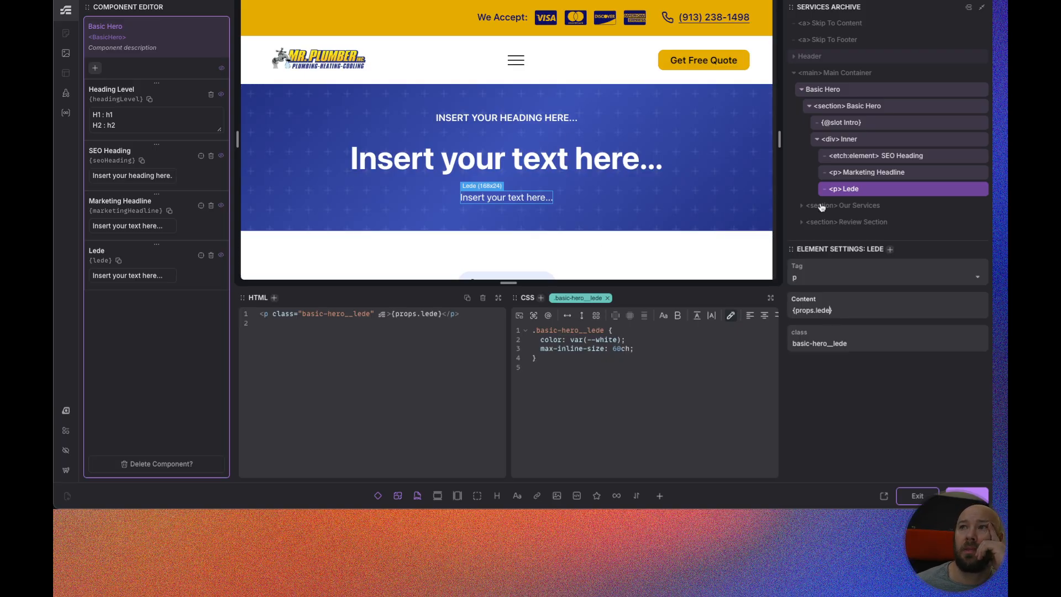
# Change the SEO Heading's color to var(--primary) and leave component editing.
pyautogui.click(908, 159)
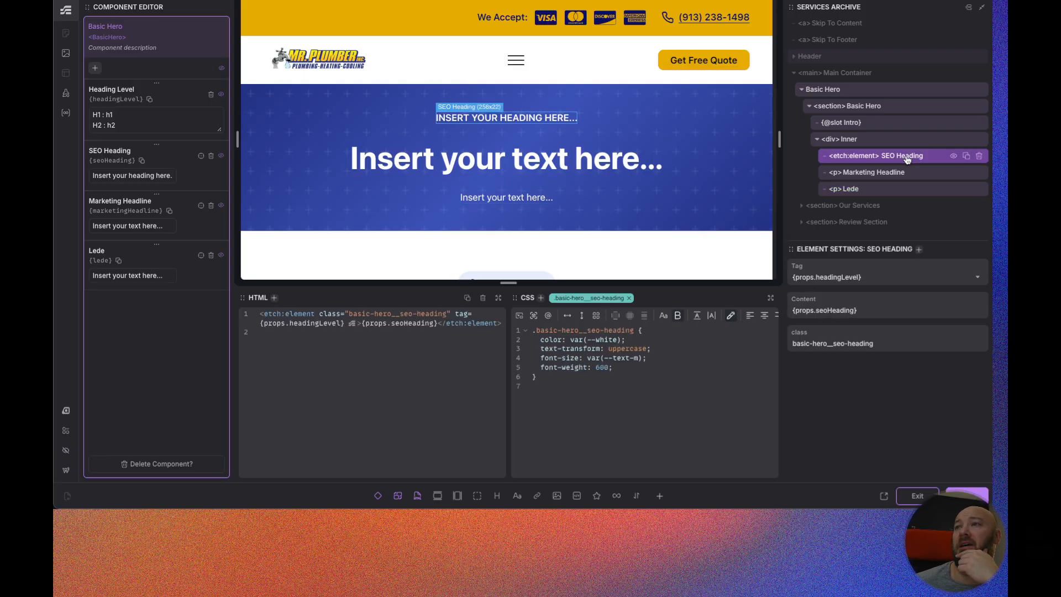
pyautogui.click(617, 341)
pyautogui.press('BackSpace')
pyautogui.press('BackSpace')
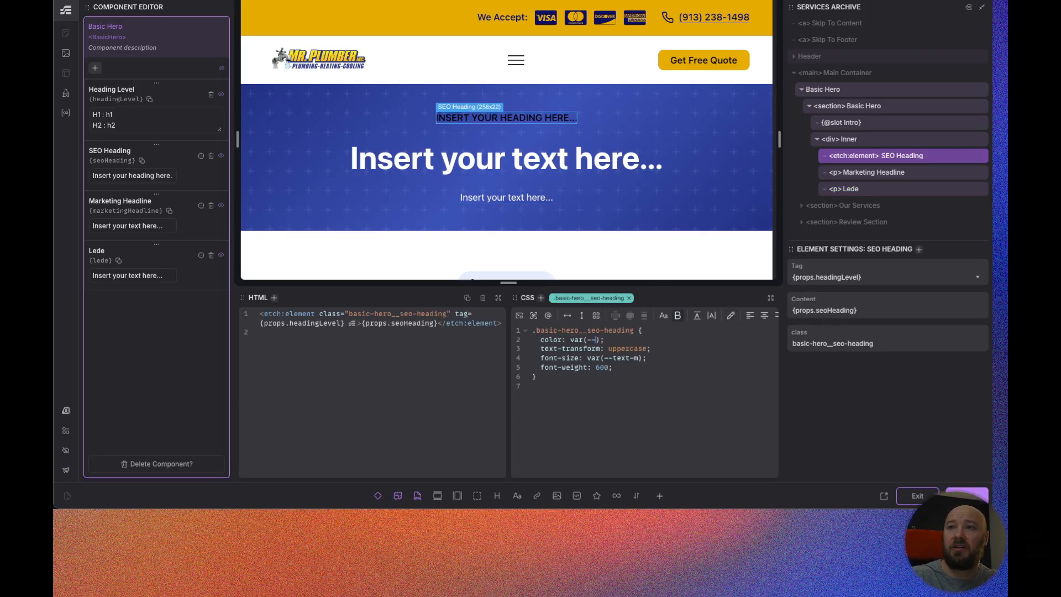
pyautogui.write('primary')
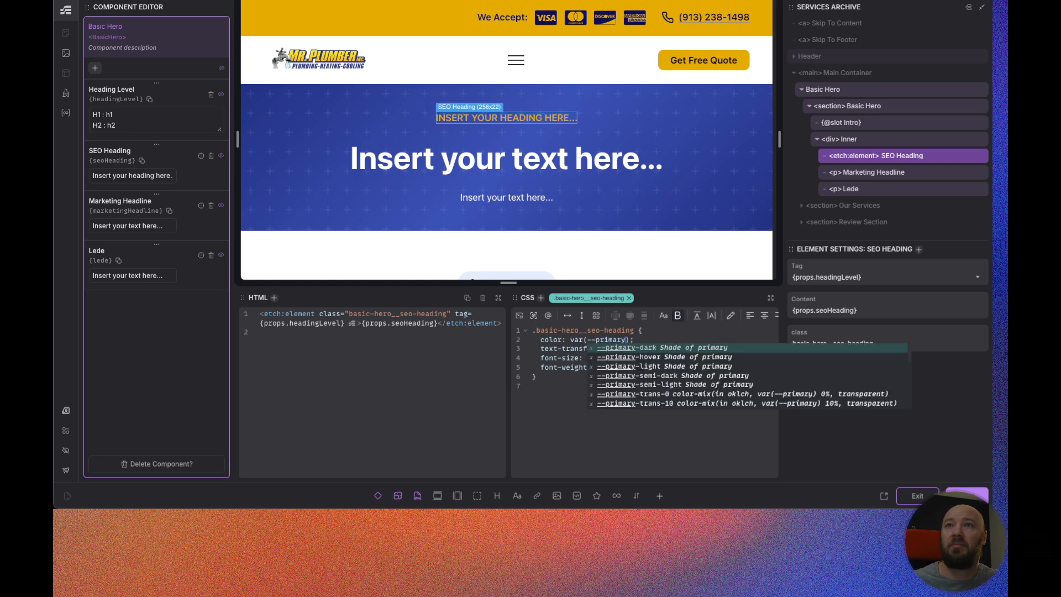
pyautogui.press('Escape')
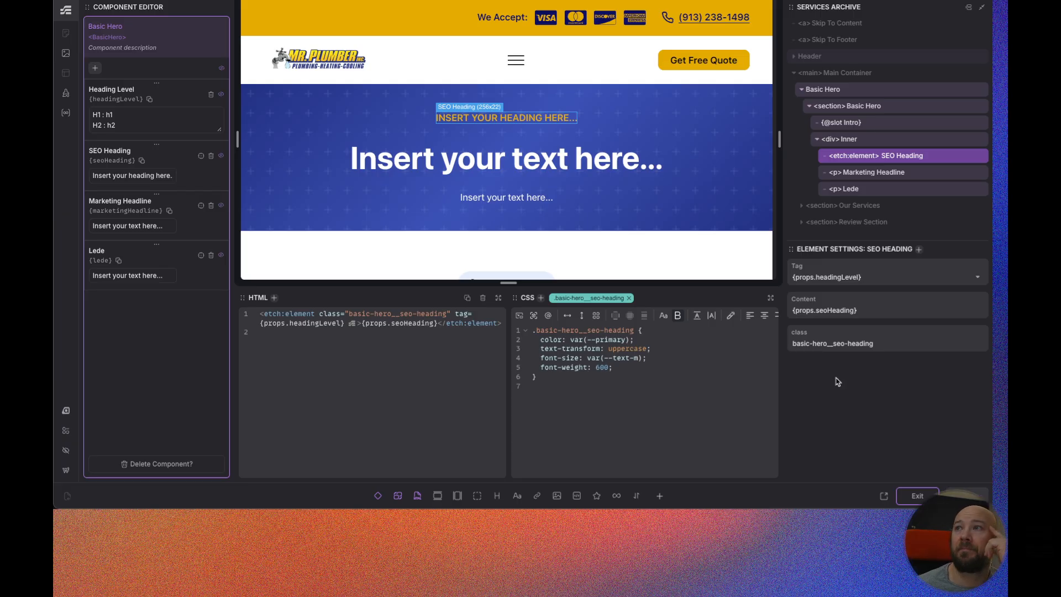
pyautogui.click(918, 496)
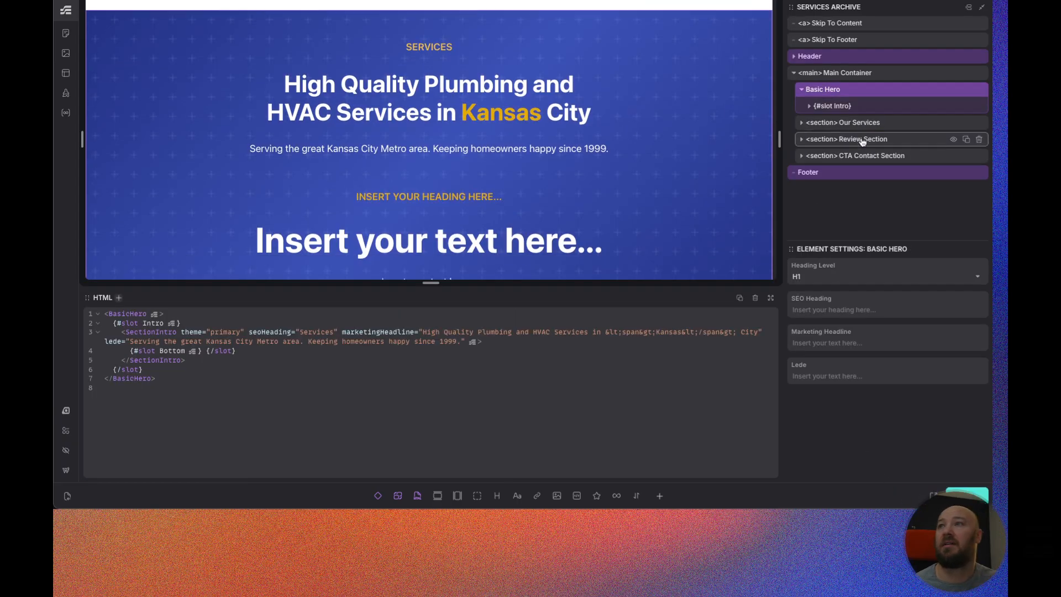
# Copy the SEO heading "Services" from the Section Intro in the Intro slot into the Basic Hero's SEO Heading property.
pyautogui.click(818, 106)
pyautogui.click(877, 124)
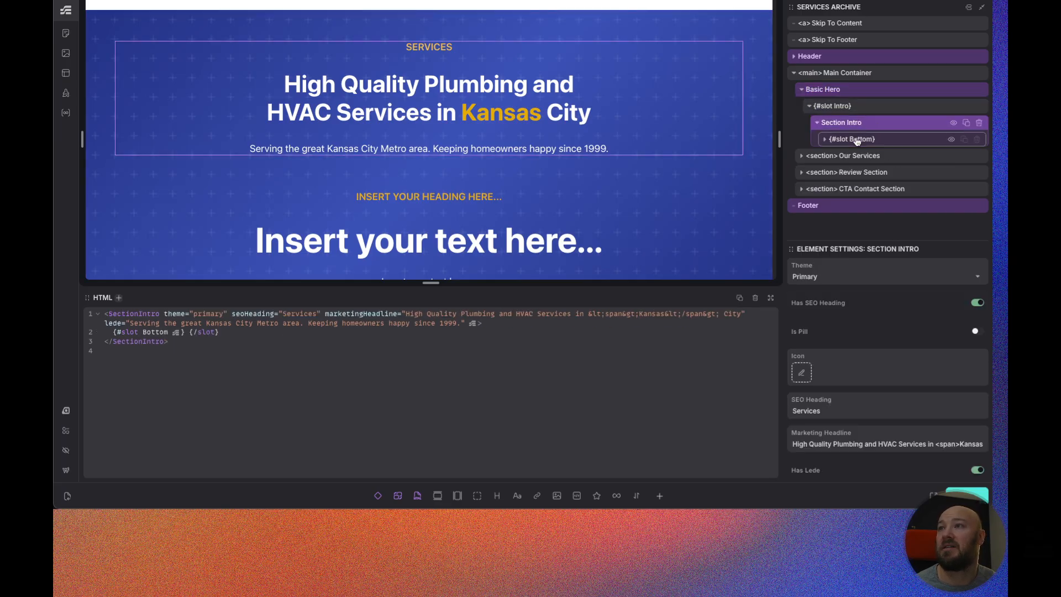
pyautogui.doubleClick(812, 412)
pyautogui.hotkey('ctrl', 'c')
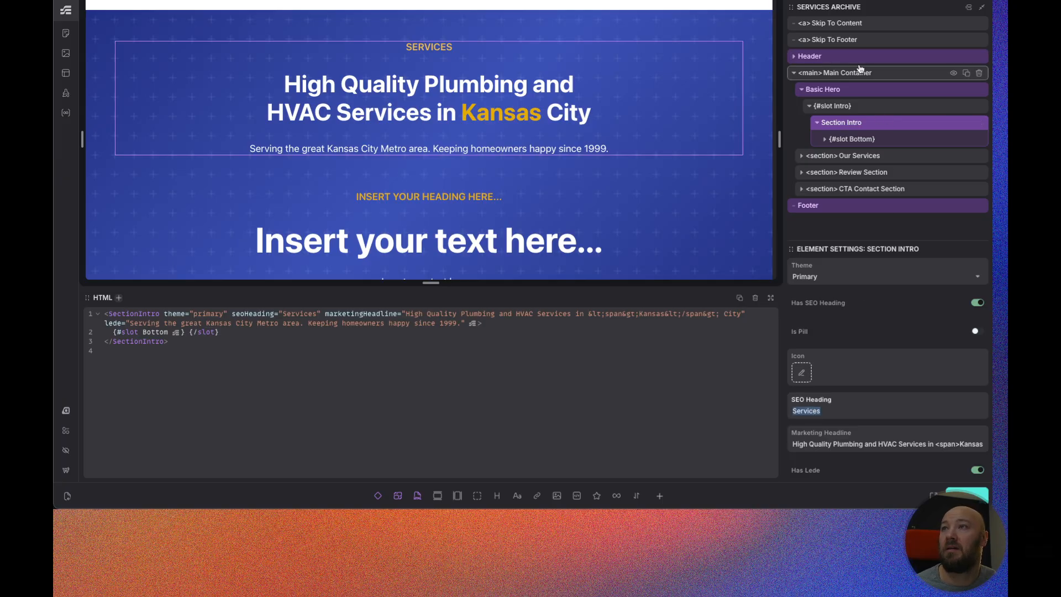
pyautogui.click(862, 89)
pyautogui.click(830, 311)
pyautogui.hotkey('ctrl', 'v')
# Copy the marketing headline from the Section Intro in the Intro slot into the Basic Hero's Marketing Headline property.
pyautogui.click(871, 125)
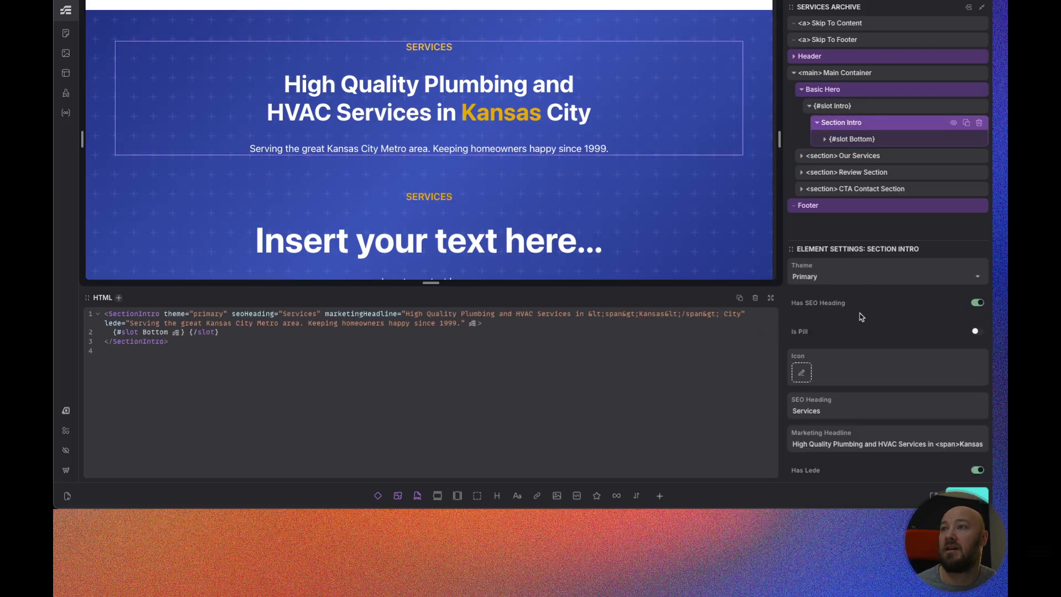
pyautogui.tripleClick(834, 442)
pyautogui.hotkey('ctrl', 'c')
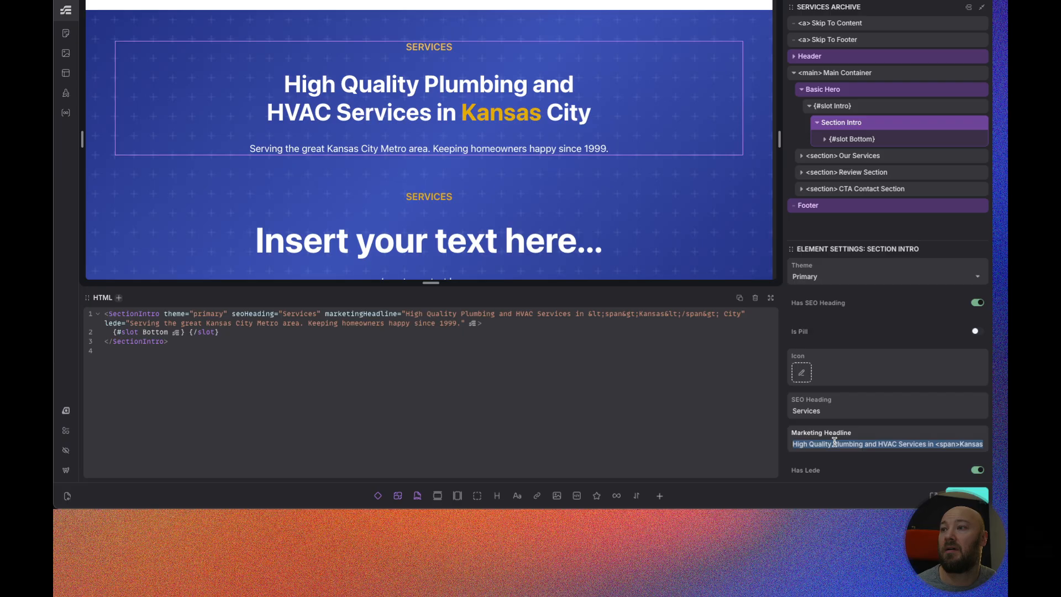
pyautogui.click(851, 93)
pyautogui.click(831, 343)
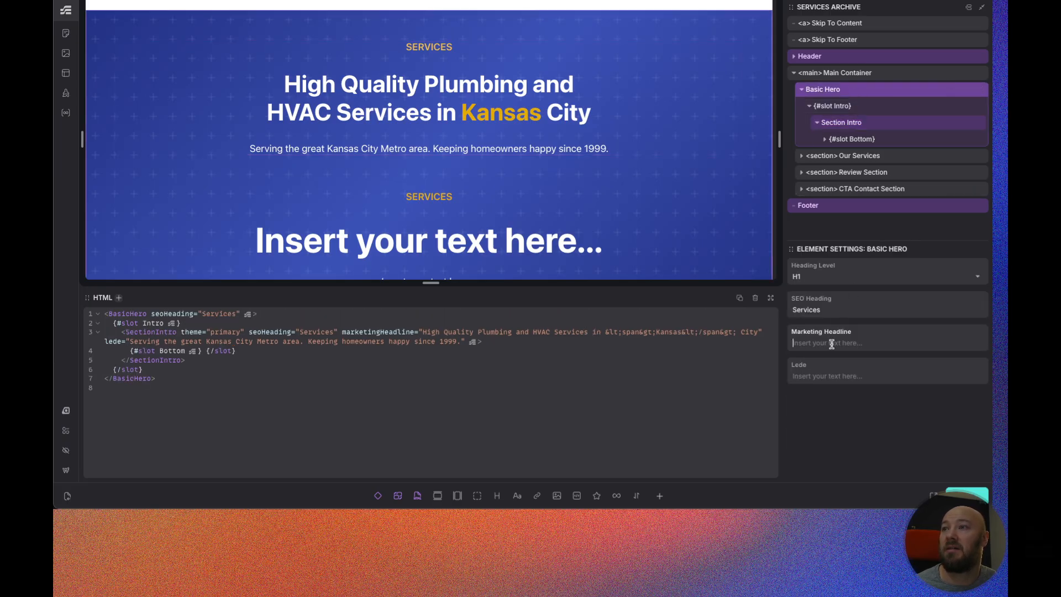
pyautogui.hotkey('ctrl', 'v')
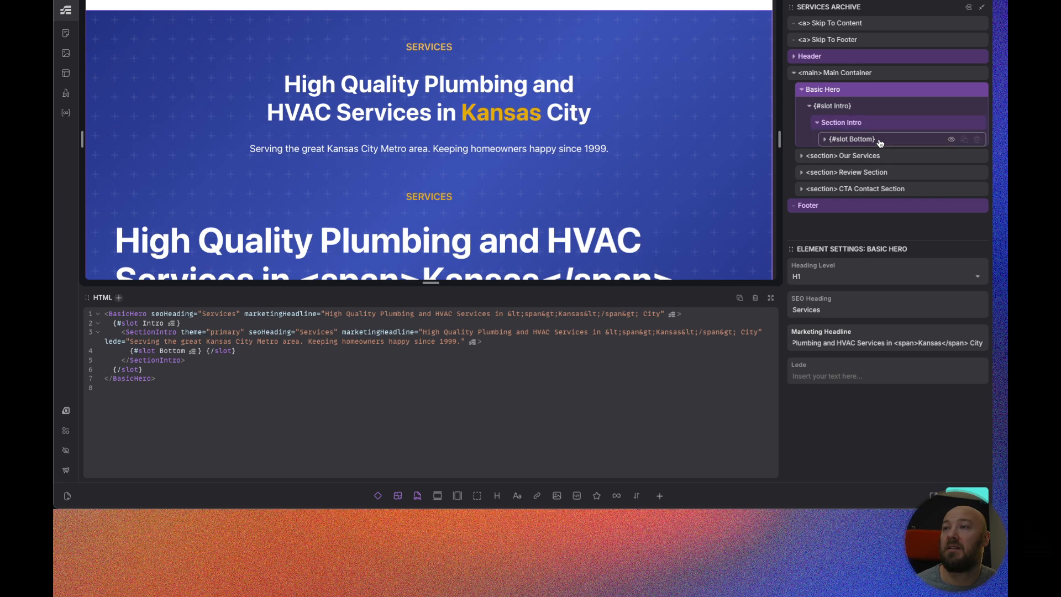
# Try to copy the lede text from the Section Intro into the Basic Hero's Lede property.
pyautogui.click(850, 122)
pyautogui.scroll(-1, 842, 441)
pyautogui.tripleClick(843, 440)
pyautogui.hotkey('ctrl', 'c')
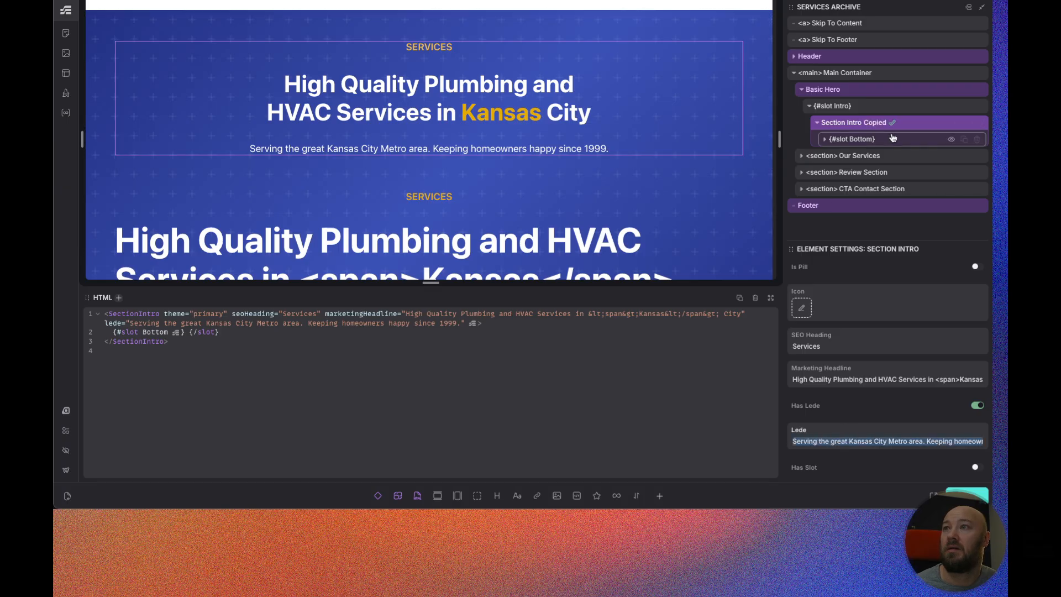
pyautogui.click(850, 89)
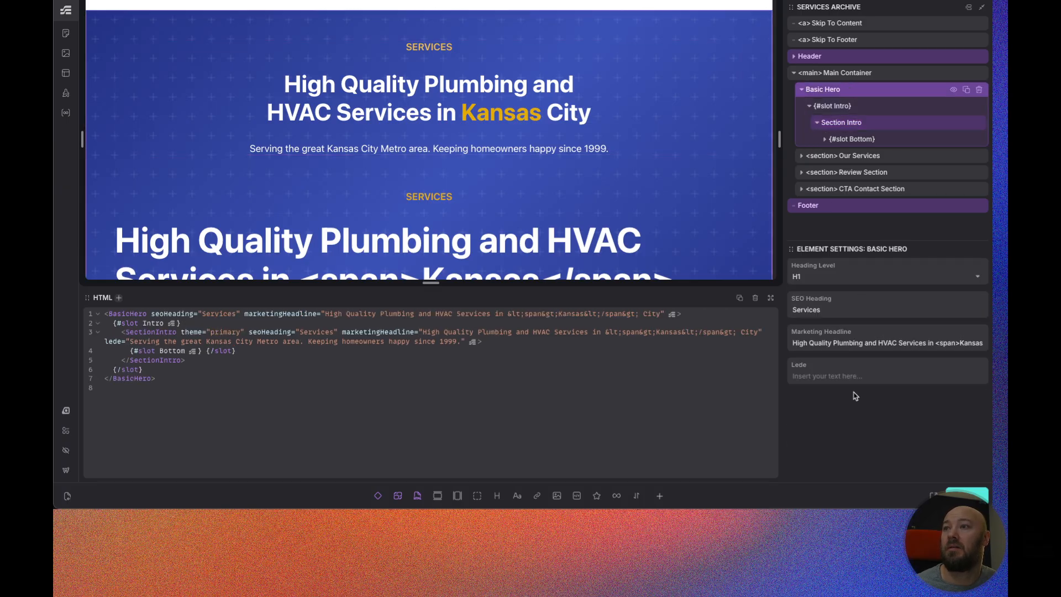
pyautogui.hotkey('ctrl', 'v')
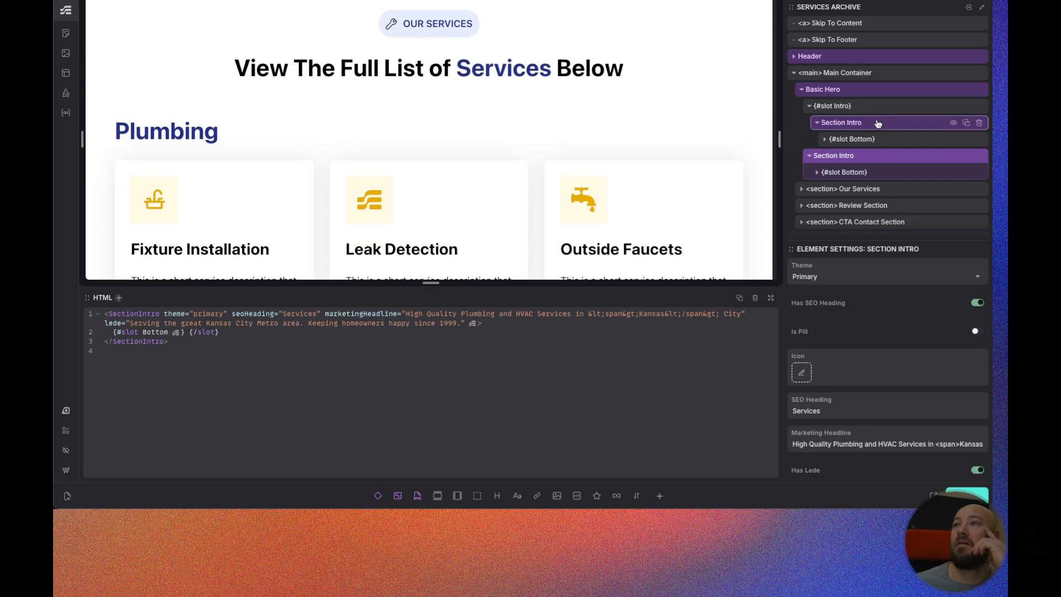
# Delete the Section Intro inside the Basic Hero's Intro slot and save the page.
pyautogui.click(882, 125)
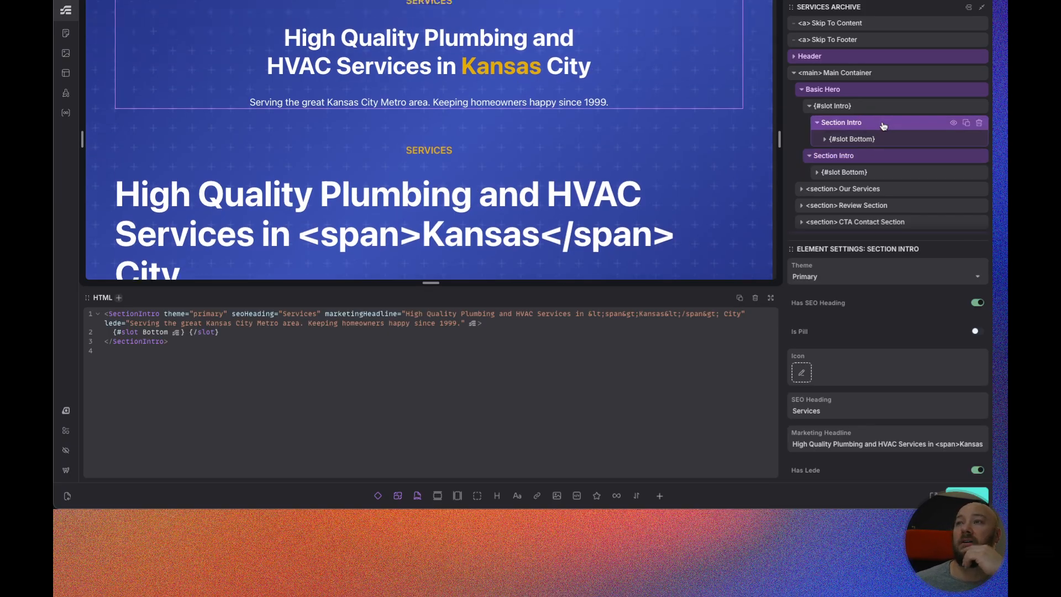
pyautogui.click(979, 123)
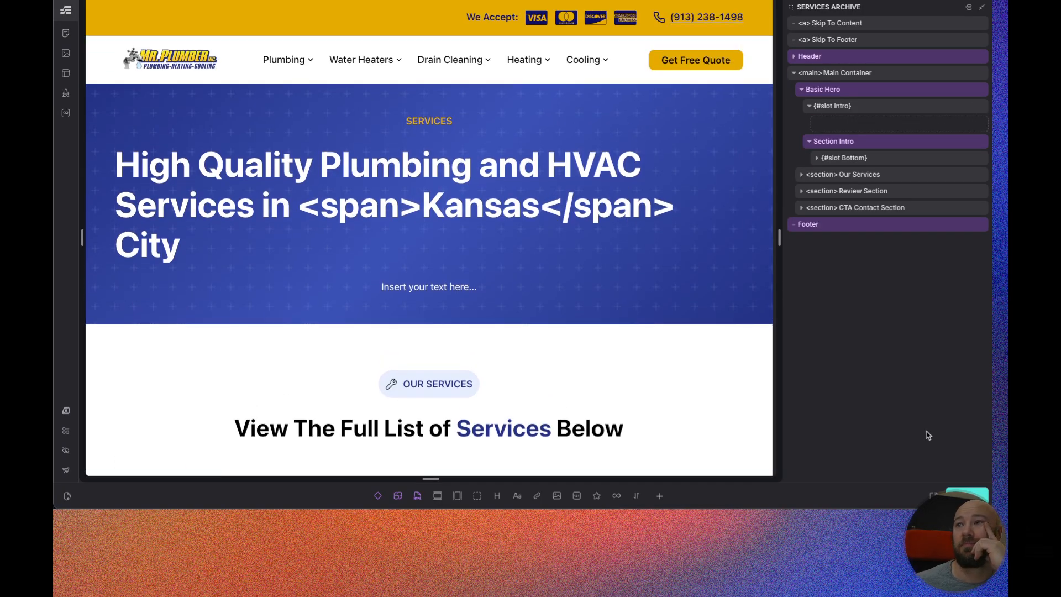
pyautogui.click(966, 494)
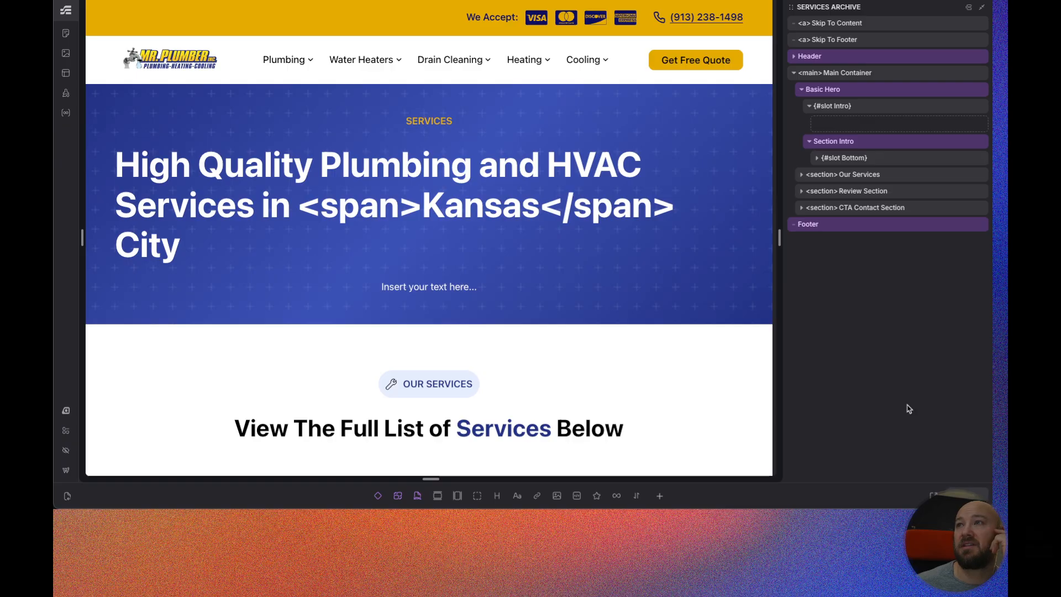
# Examine the hero on the page and the remaining Section Intro beneath the Basic Hero's empty Intro slot.
pyautogui.click(862, 93)
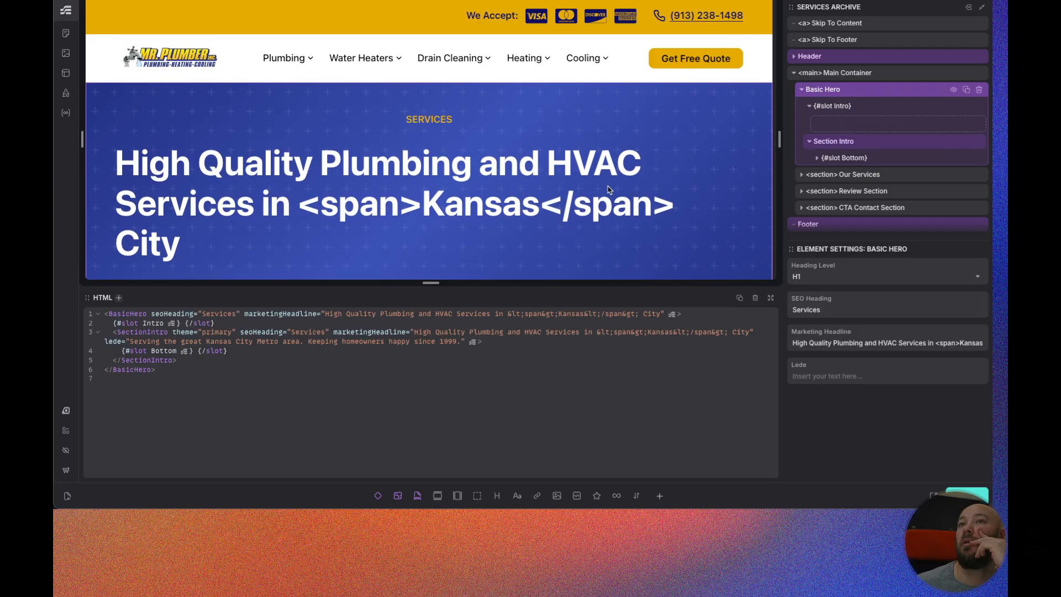
pyautogui.scroll(-3, 610, 186)
pyautogui.scroll(2, 610, 186)
pyautogui.scroll(2, 610, 186)
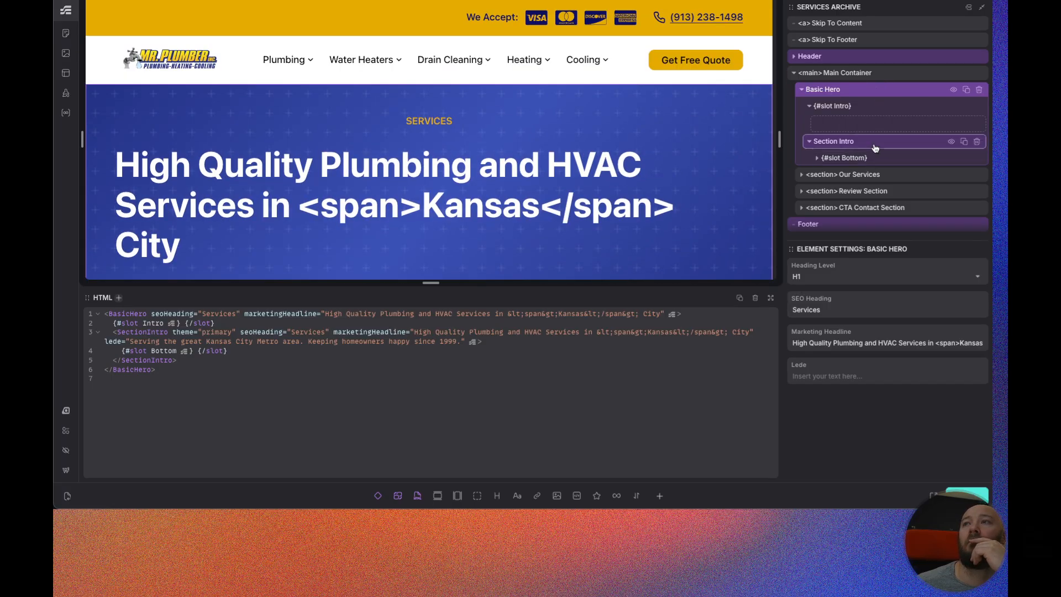
pyautogui.click(810, 142)
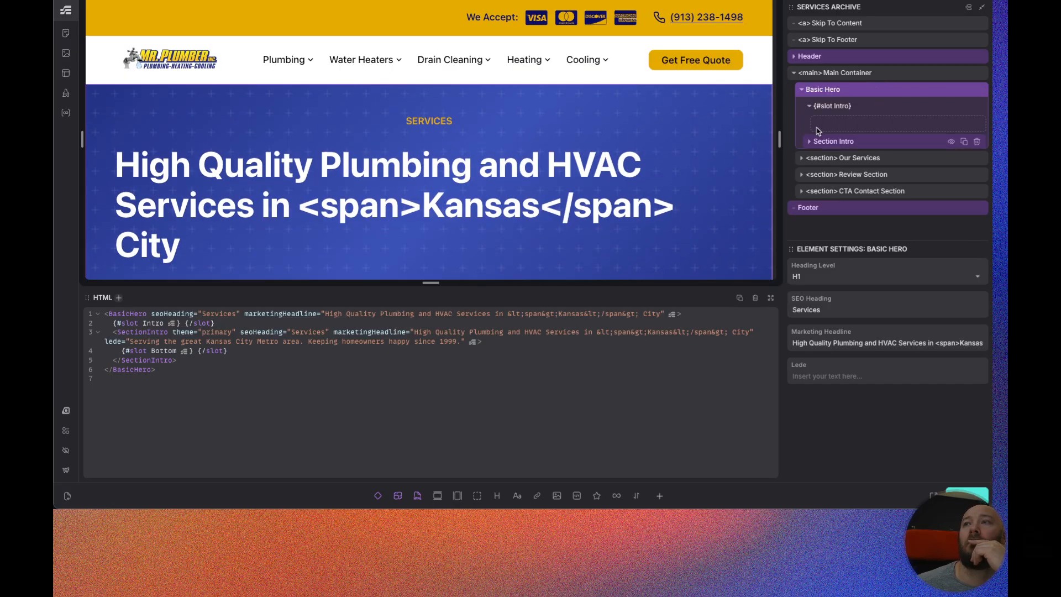
pyautogui.click(876, 142)
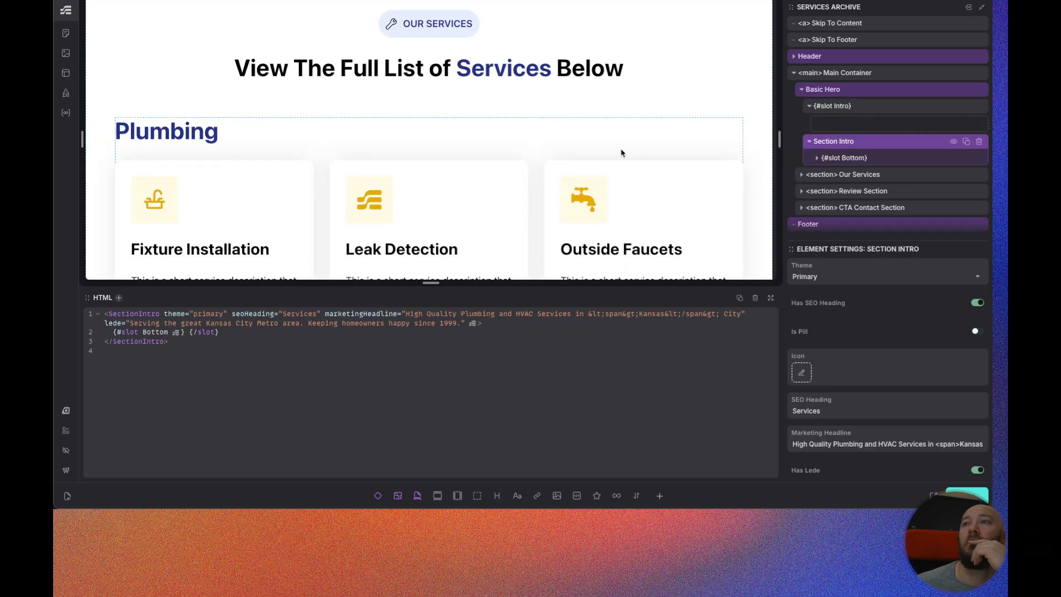
pyautogui.scroll(2, 576, 148)
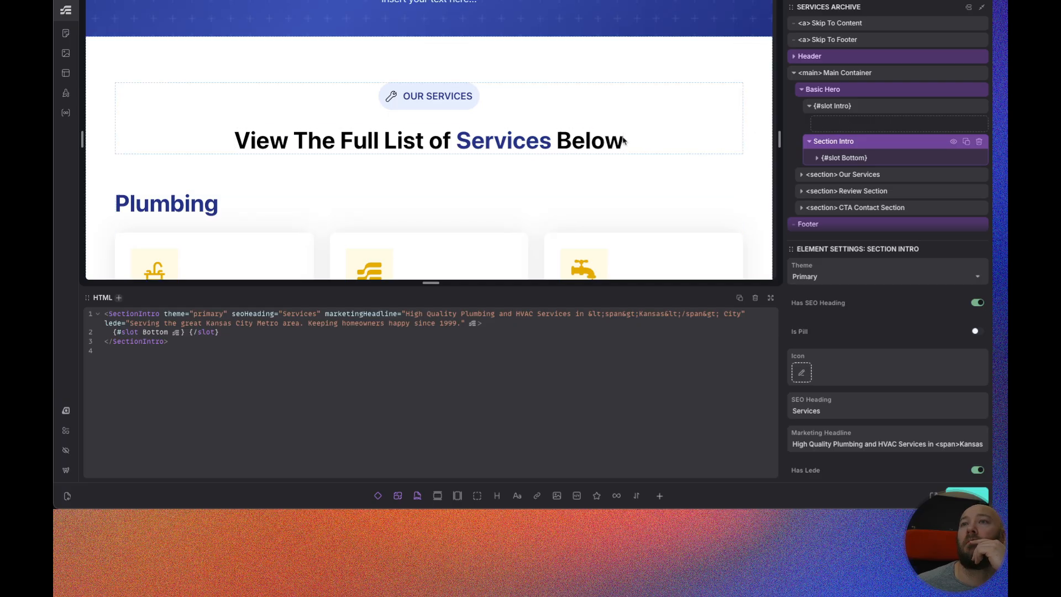
pyautogui.scroll(1, 668, 142)
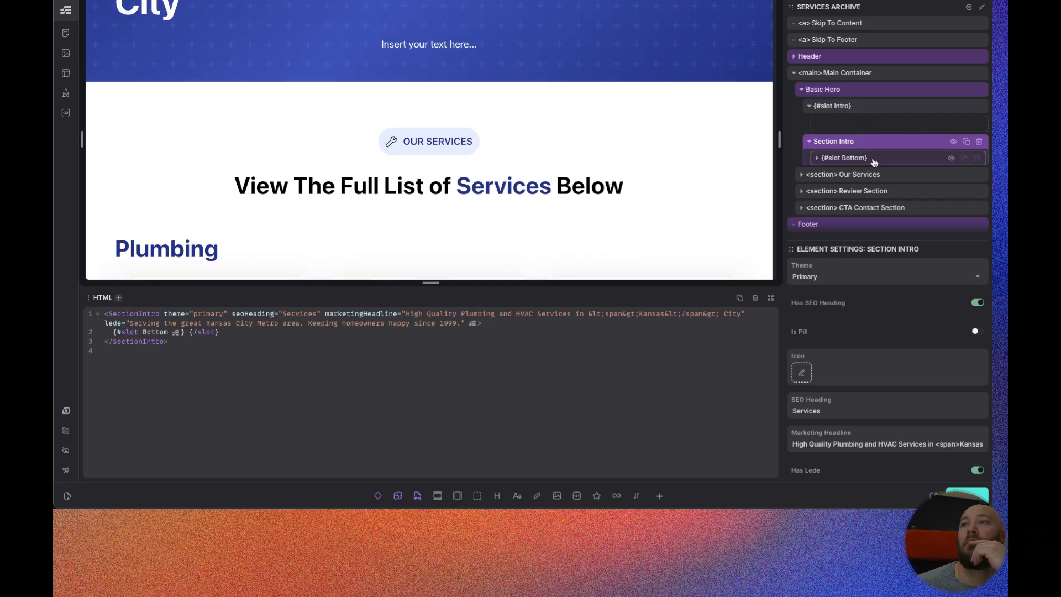
pyautogui.scroll(5, 574, 159)
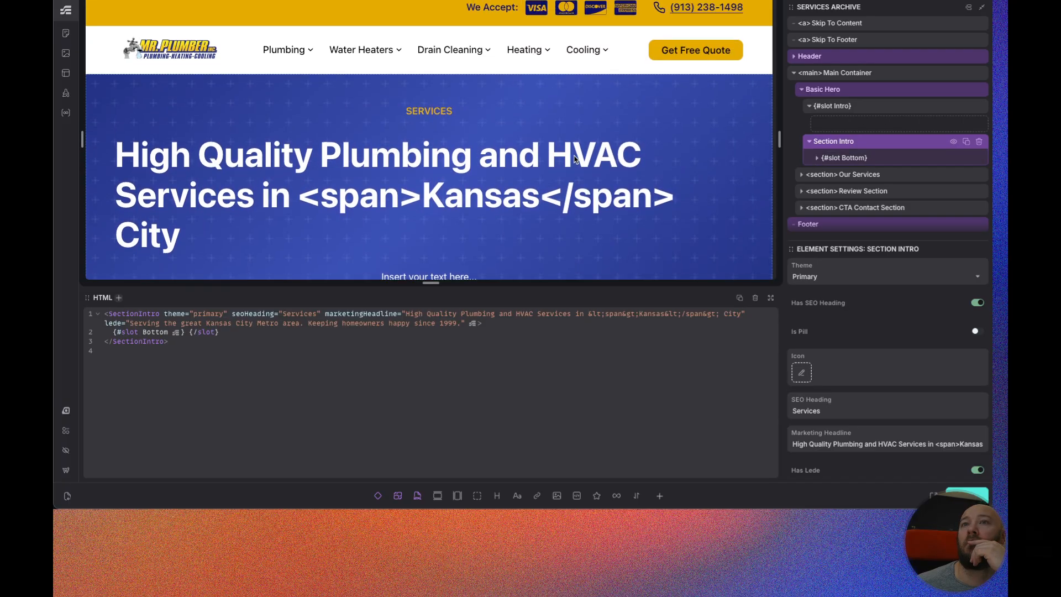
# Open the Basic Hero component for editing and delete its Intro slot.
pyautogui.click(865, 93)
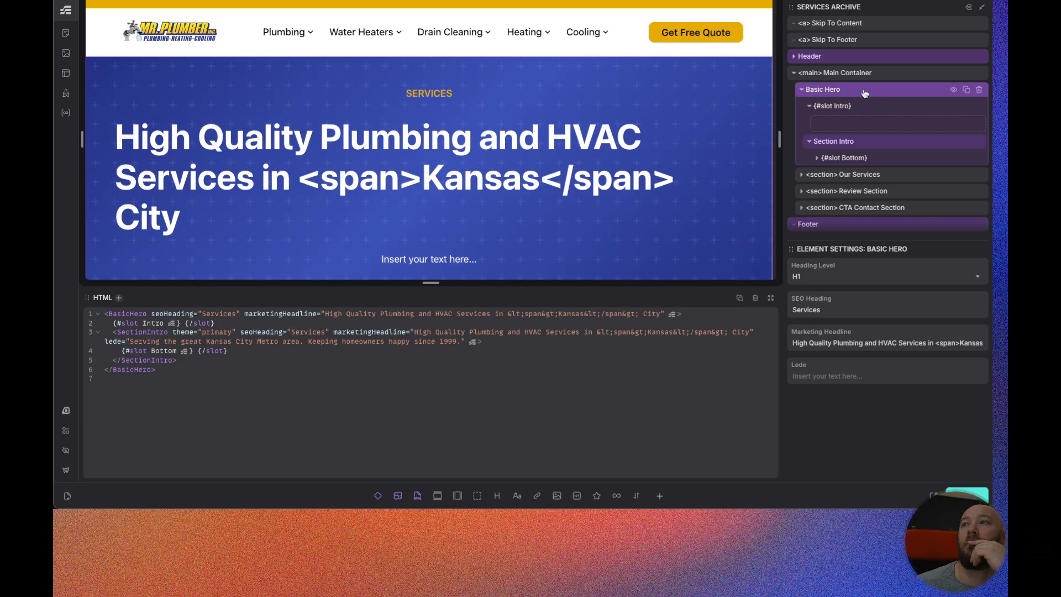
pyautogui.rightClick(864, 92)
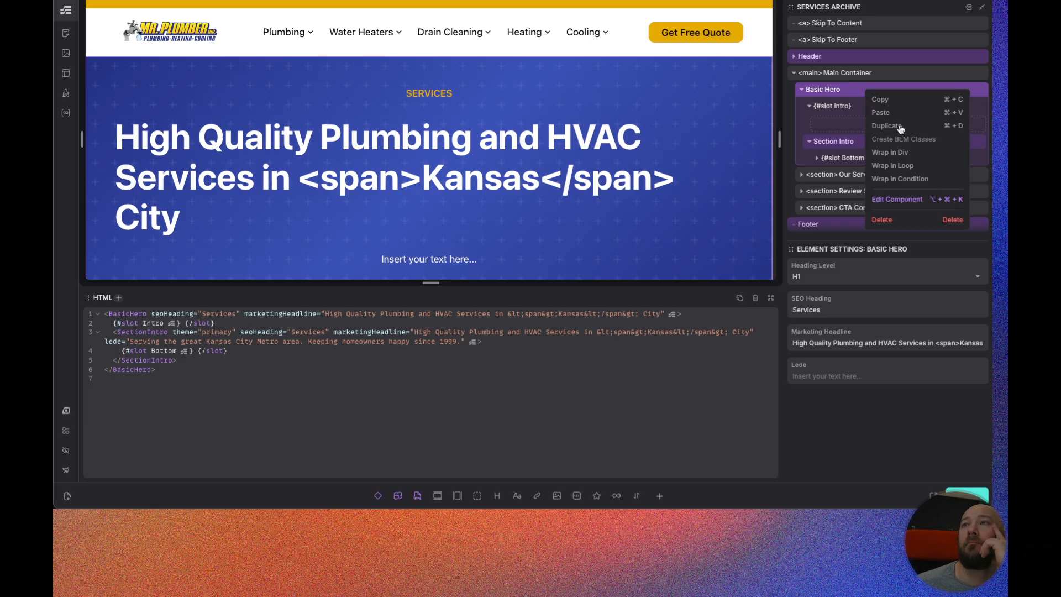
pyautogui.click(915, 200)
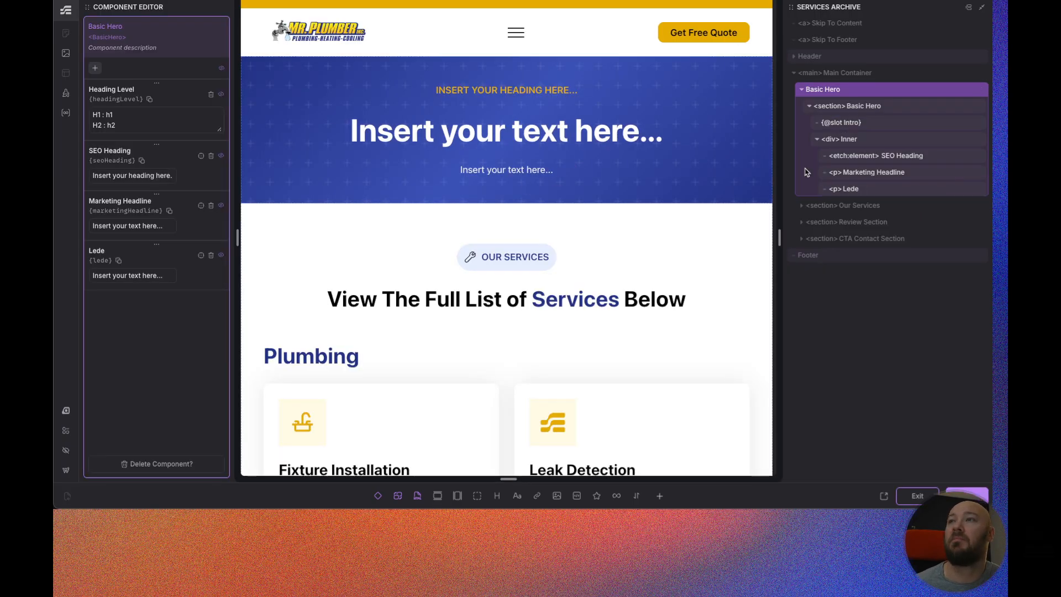
pyautogui.click(875, 129)
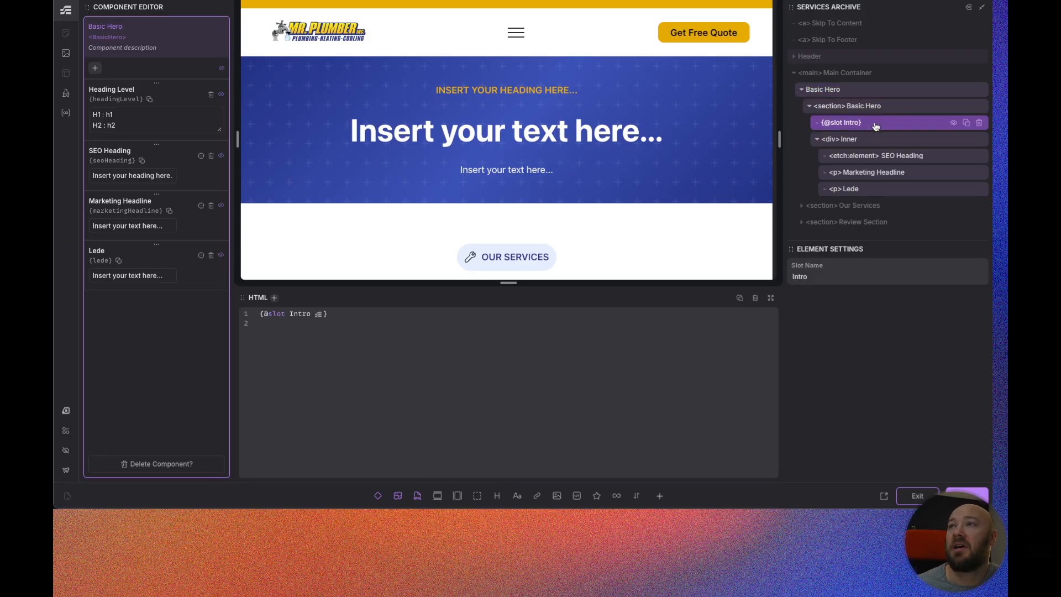
pyautogui.click(979, 123)
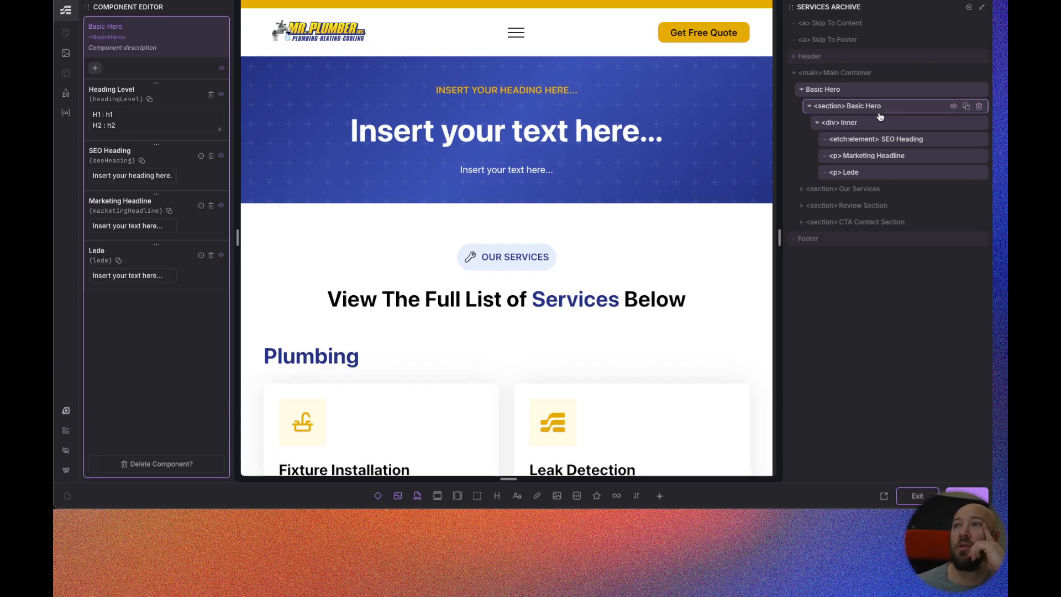
# Convert the component's Marketing Headline element to raw HTML.
pyautogui.click(908, 144)
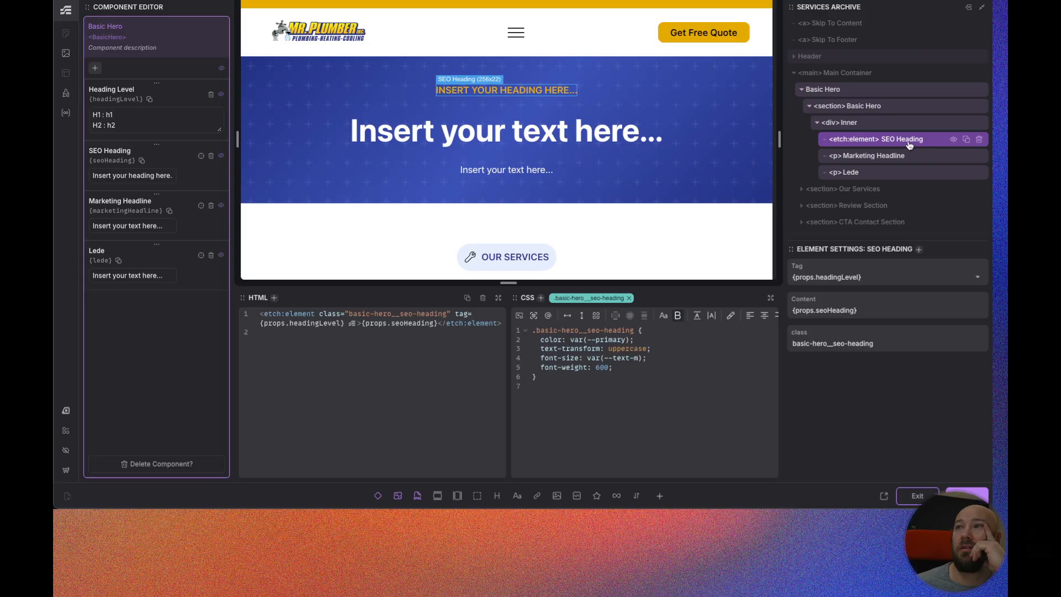
pyautogui.click(902, 157)
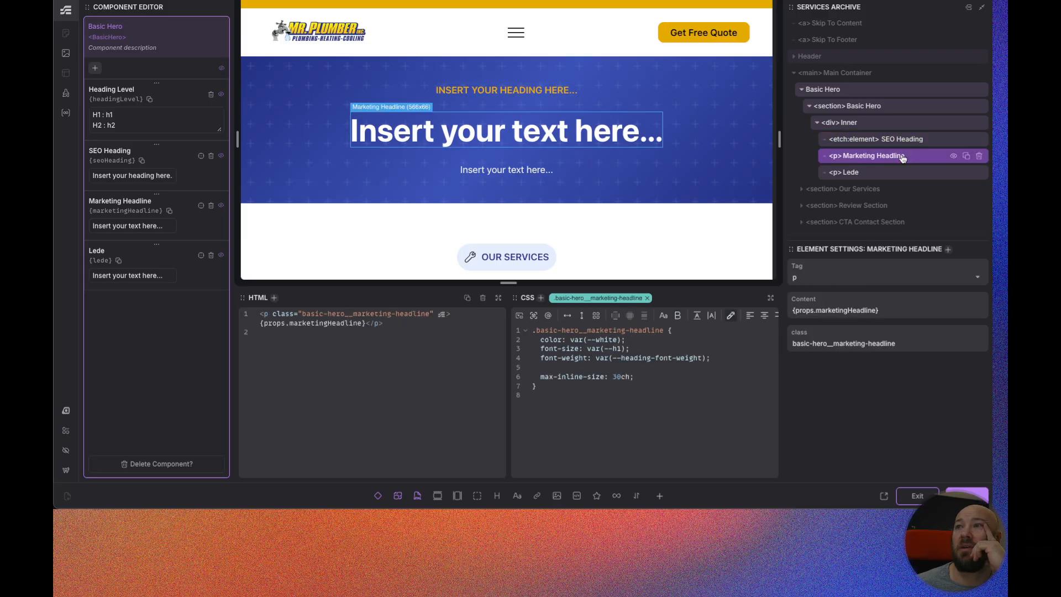
pyautogui.rightClick(902, 158)
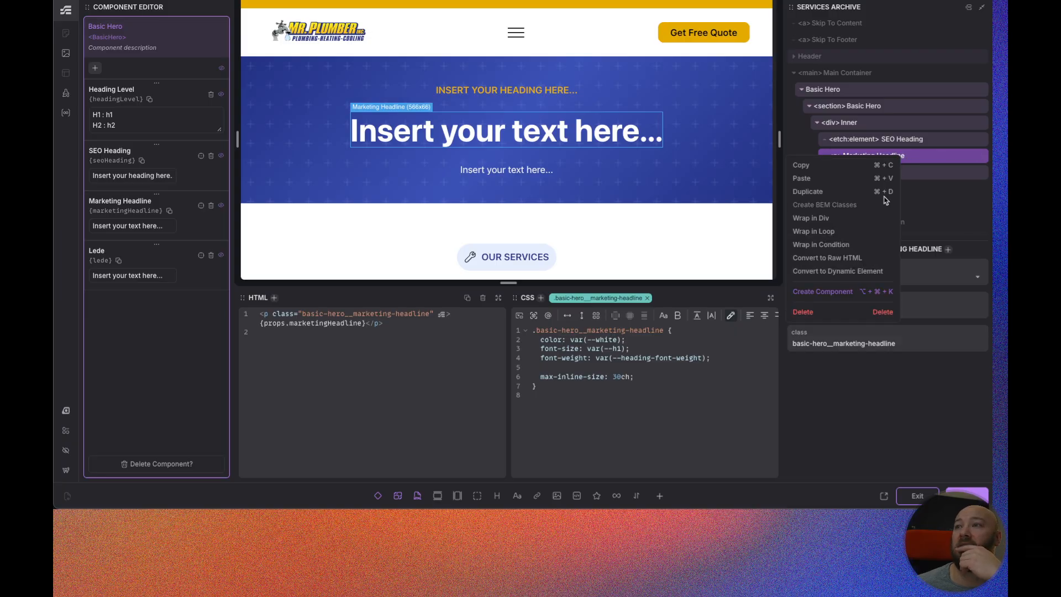
pyautogui.click(823, 260)
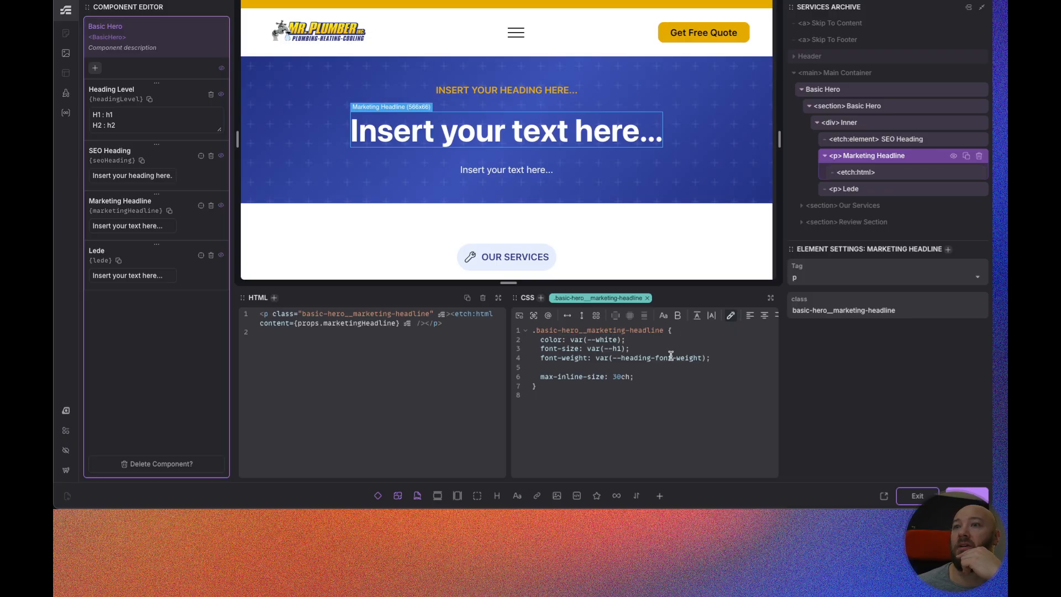
# Add a nested span rule with color var(--primary) to the .basic-hero__marketing-headline CSS, replacing the blank line above max-inline-size.
pyautogui.click(622, 366)
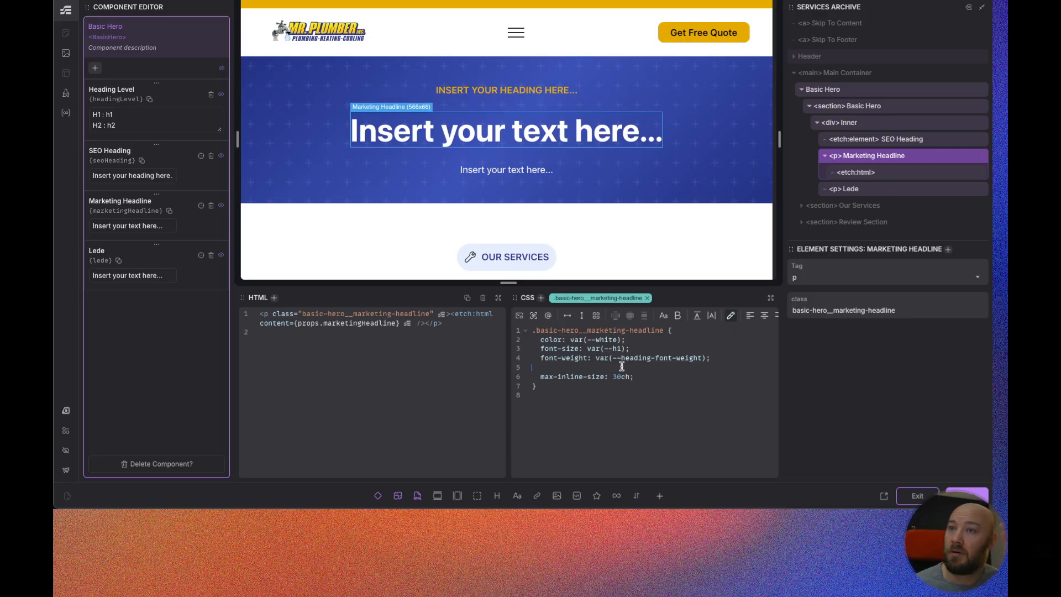
pyautogui.press('Delete')
pyautogui.click(660, 367)
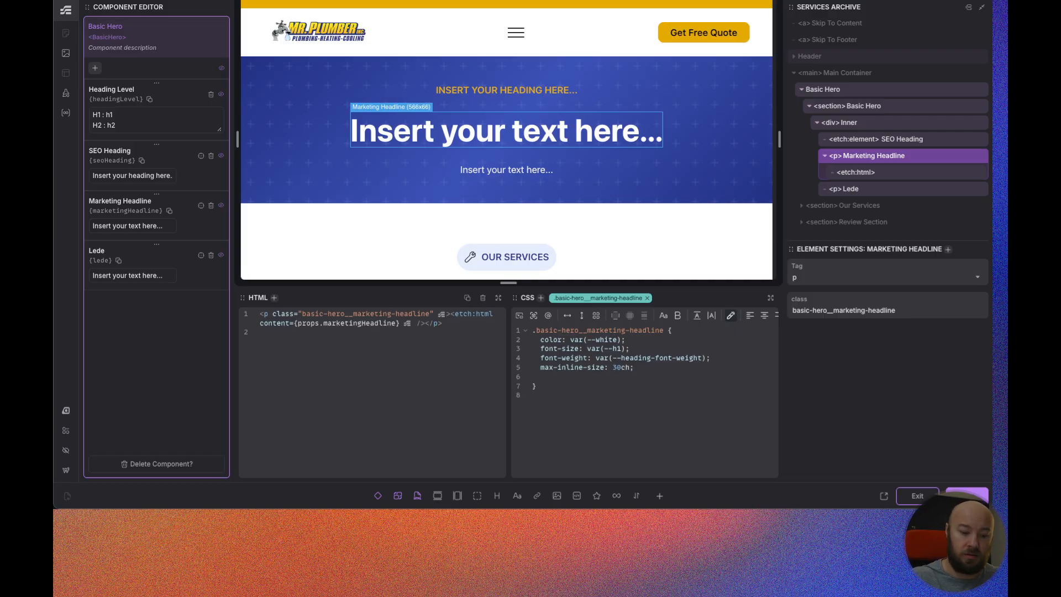
pyautogui.write('span {')
pyautogui.press('Return')
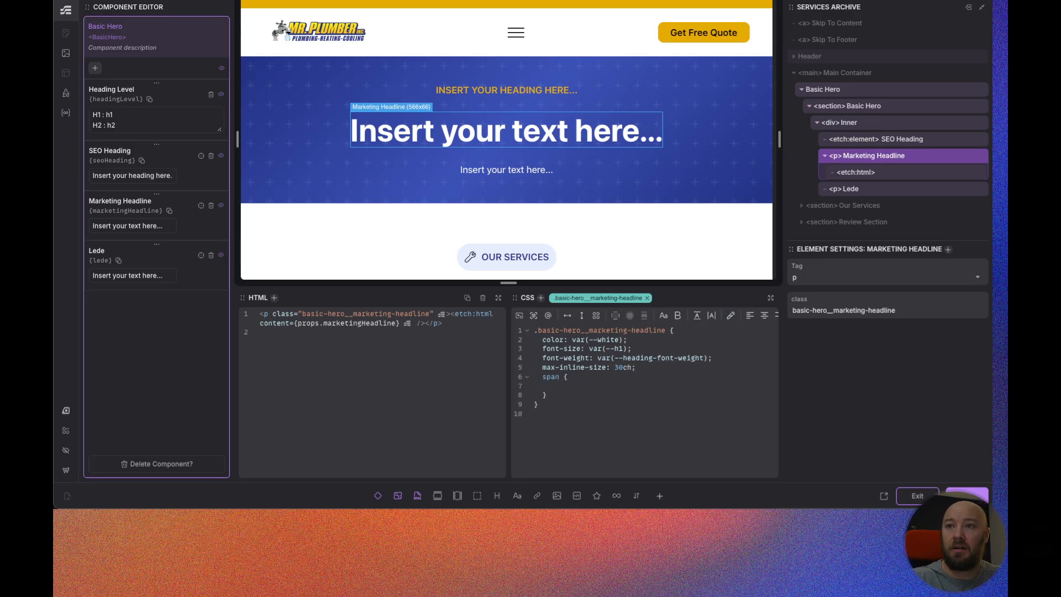
pyautogui.write('color:')
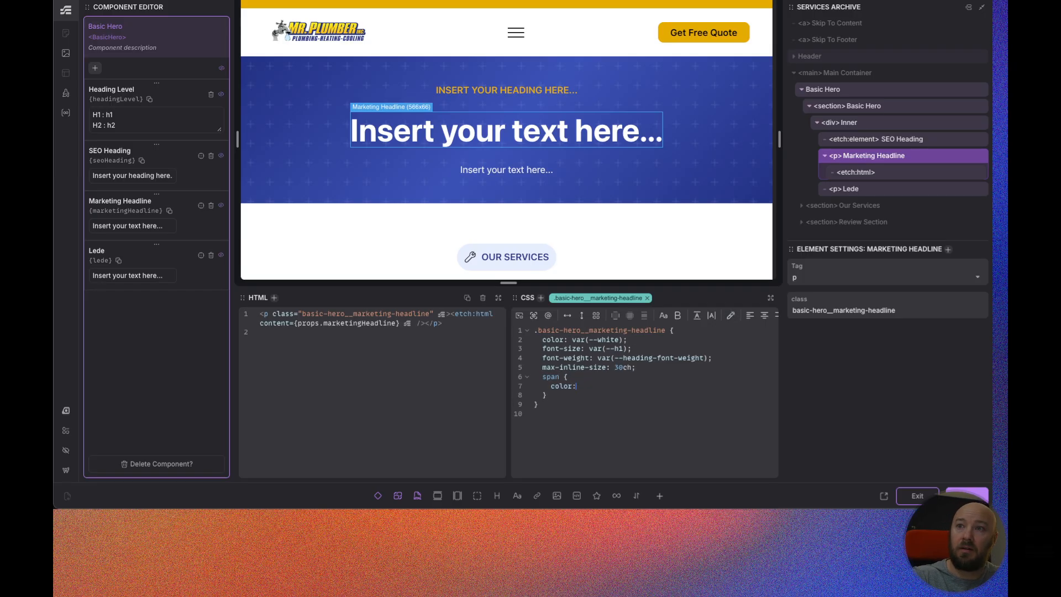
pyautogui.write(' --primary')
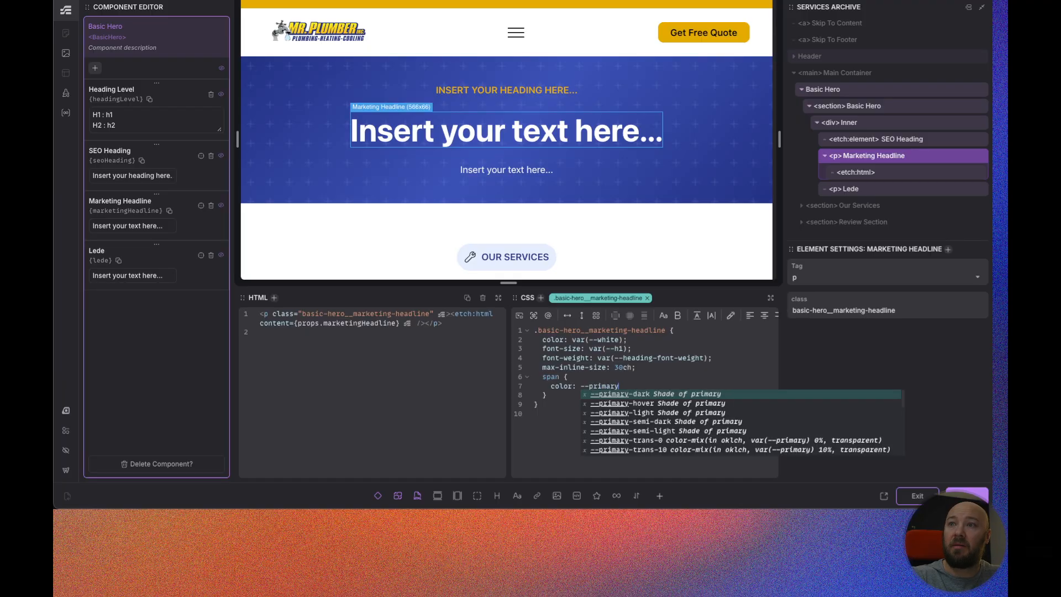
pyautogui.press('Return')
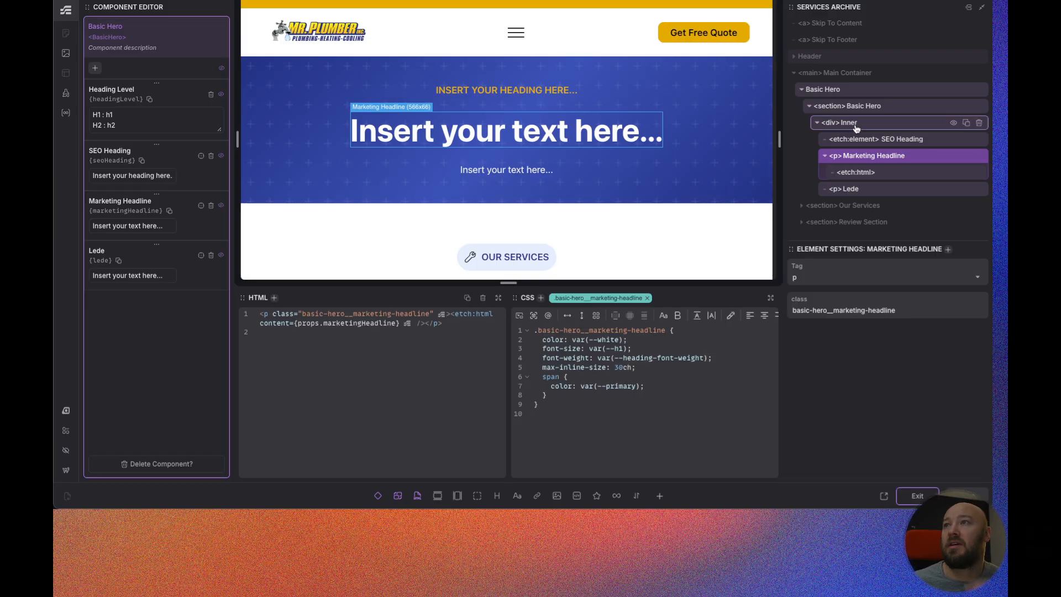
# Centre-align the text of the component's SEO Heading, Marketing Headline and Lede, and leave component editing.
pyautogui.click(893, 143)
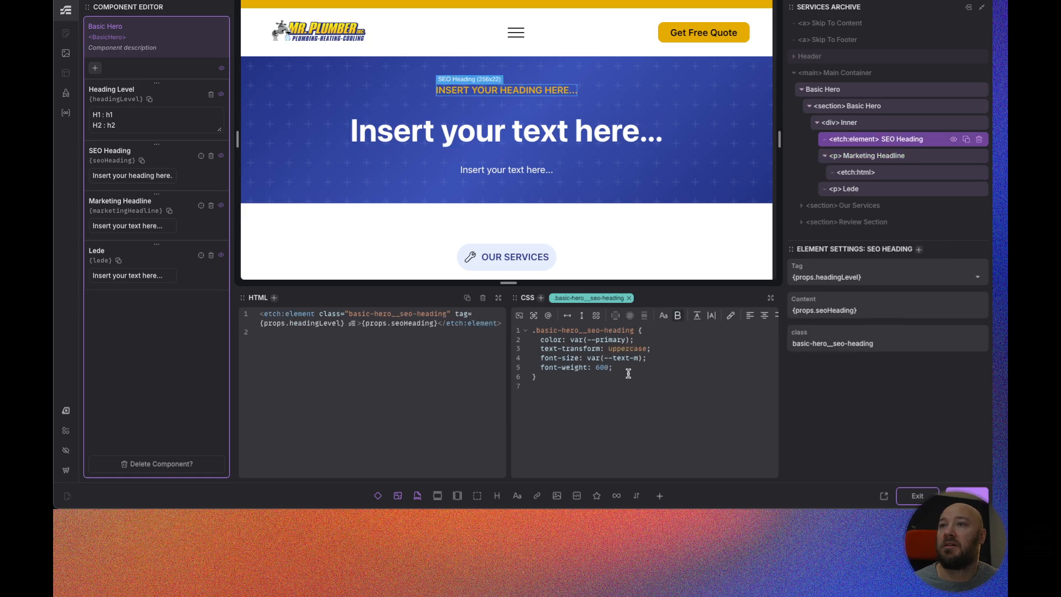
pyautogui.click(765, 315)
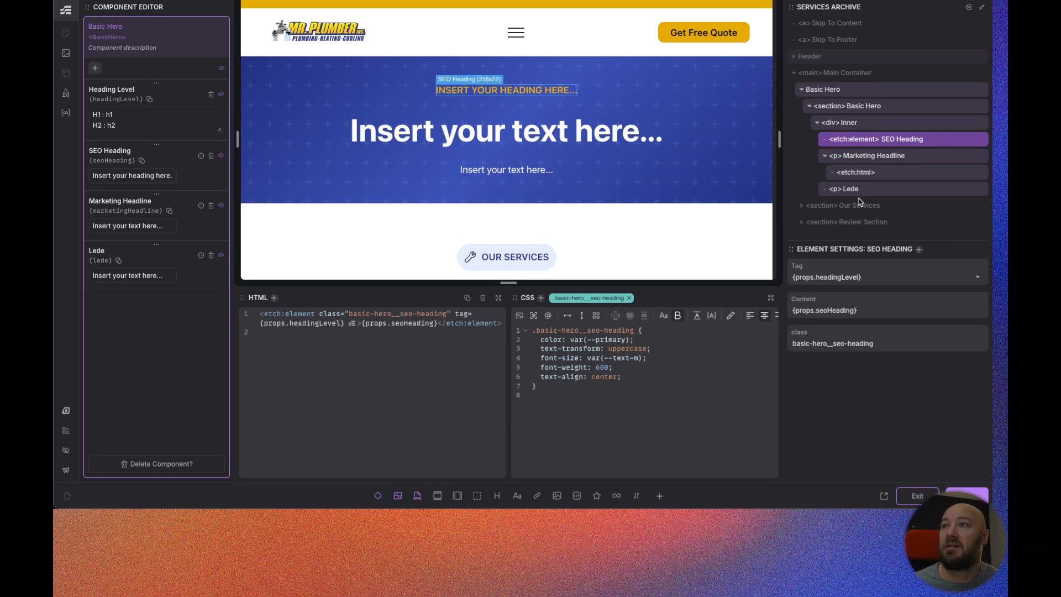
pyautogui.click(895, 159)
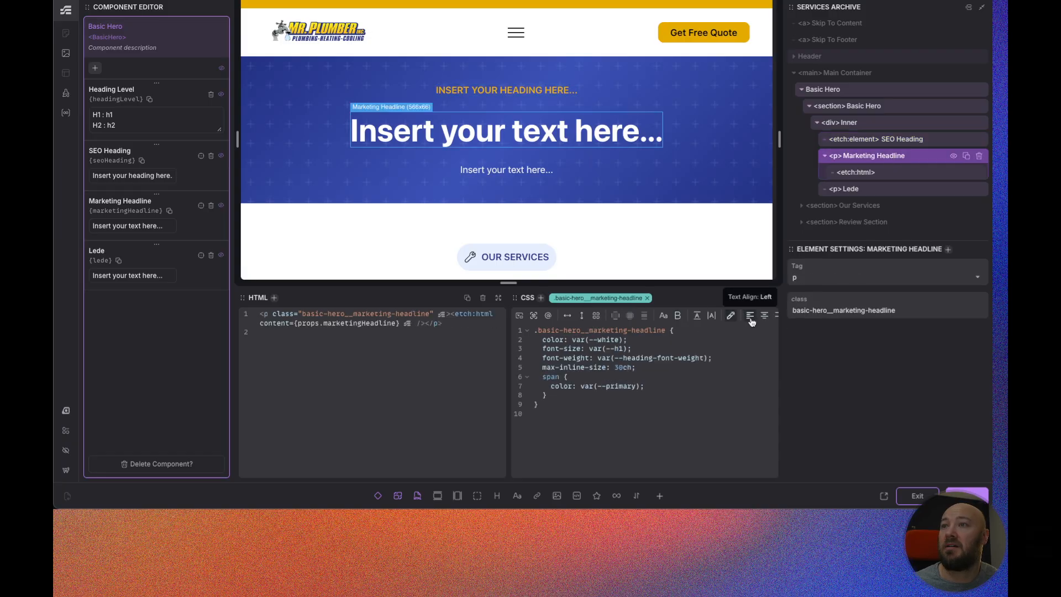
pyautogui.click(862, 189)
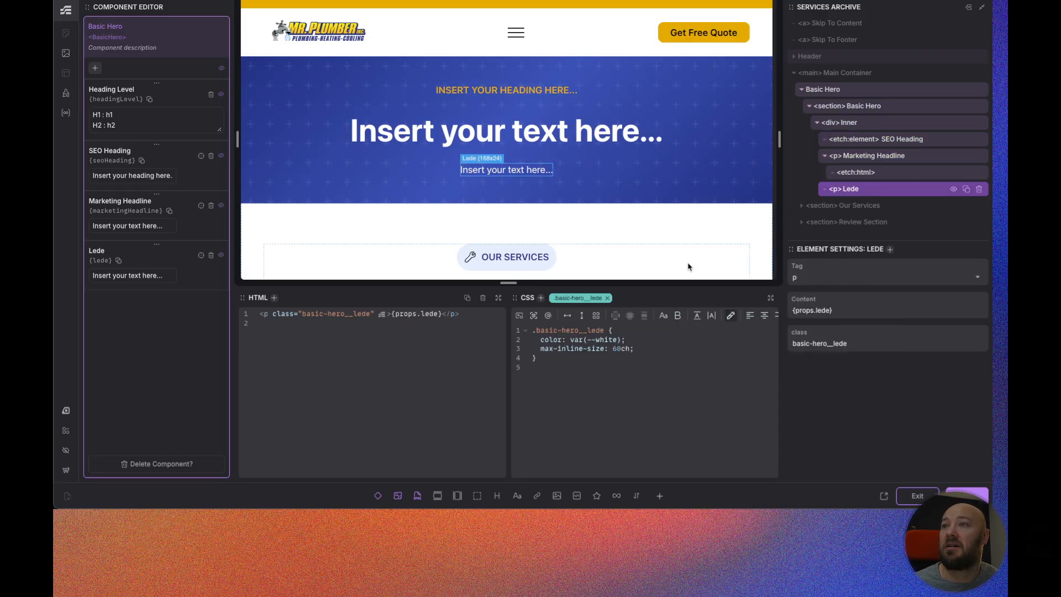
pyautogui.click(764, 315)
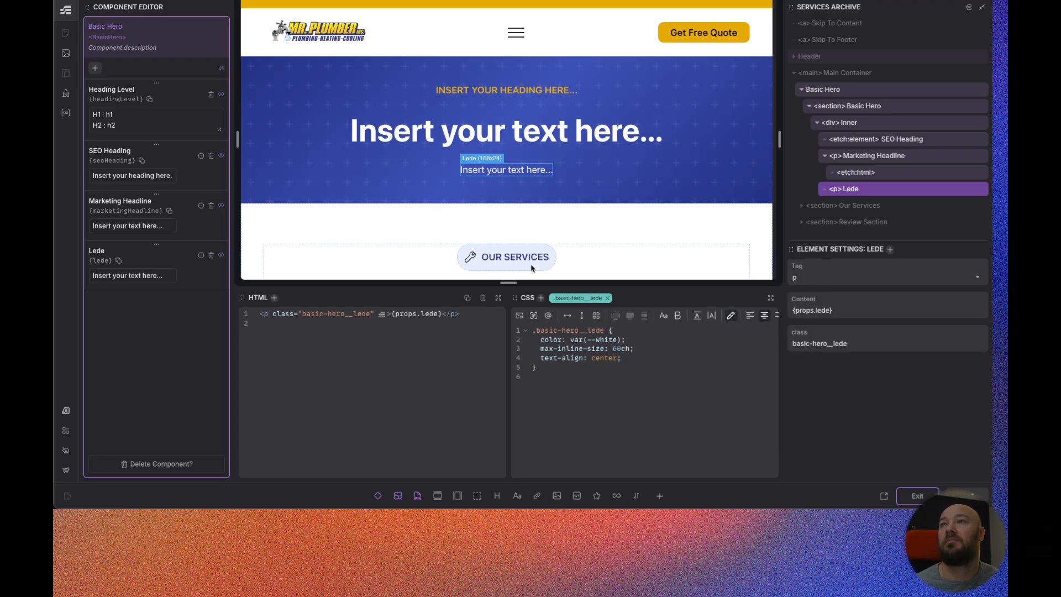
pyautogui.click(916, 496)
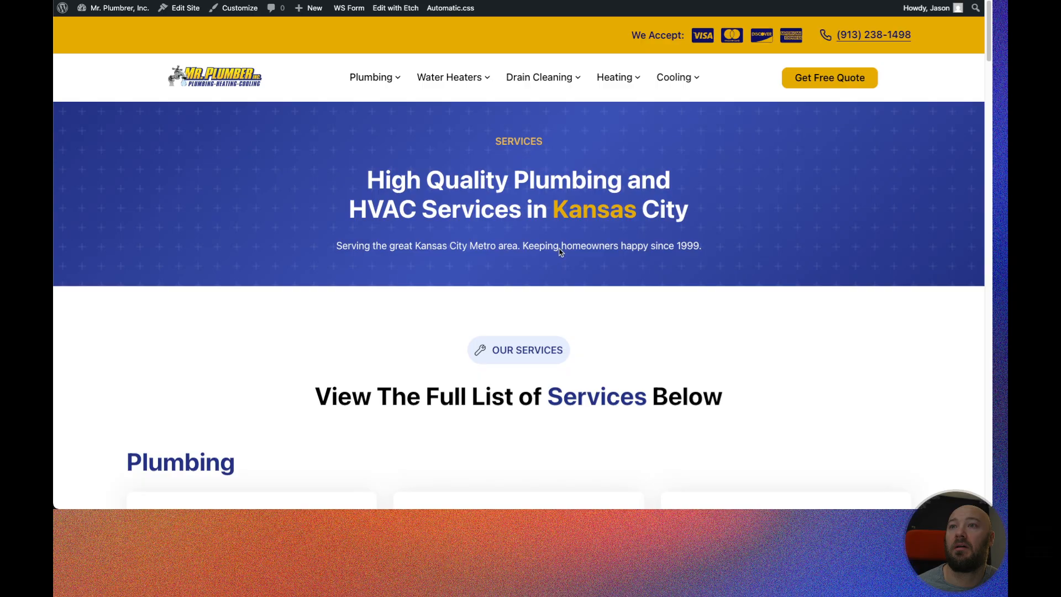
# Copy the lede text "Serving the great Kansas City Metro area. Keeping homeowners happy since 1999." from the live services page's inspected markup.
pyautogui.click(510, 186)
pyautogui.moveTo(492, 390); pyautogui.dragTo(427, 393)
pyautogui.click(435, 242)
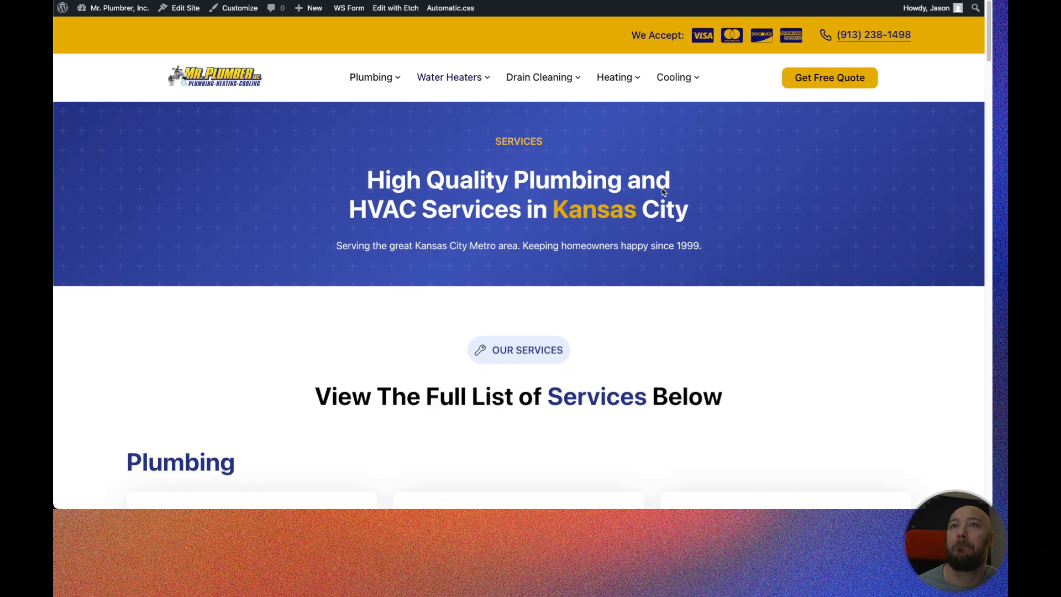
pyautogui.rightClick(663, 254)
pyautogui.click(679, 464)
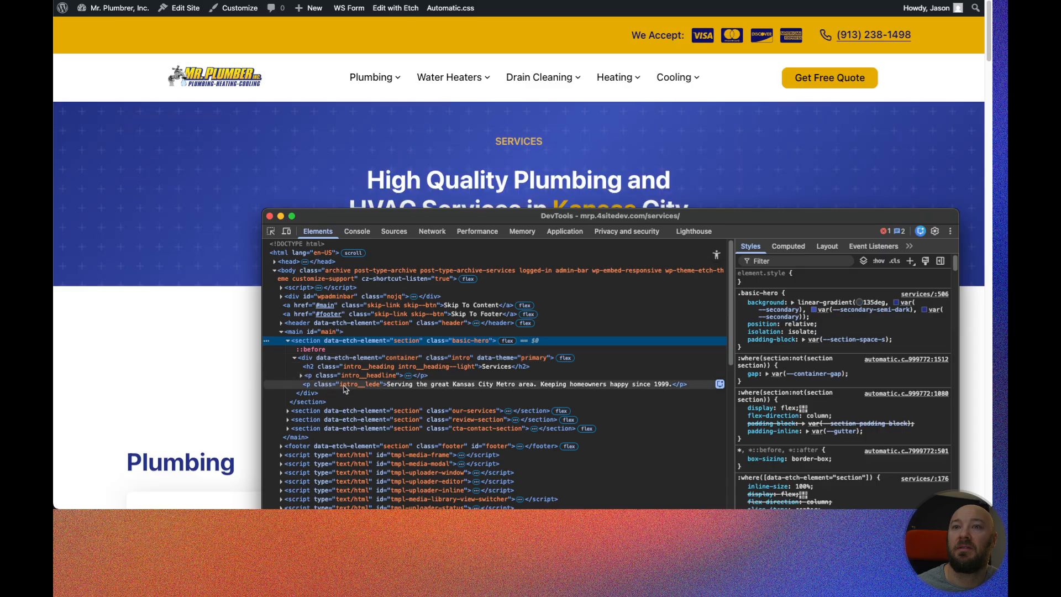
pyautogui.click(411, 389)
pyautogui.doubleClick(557, 389)
pyautogui.press('super+c')
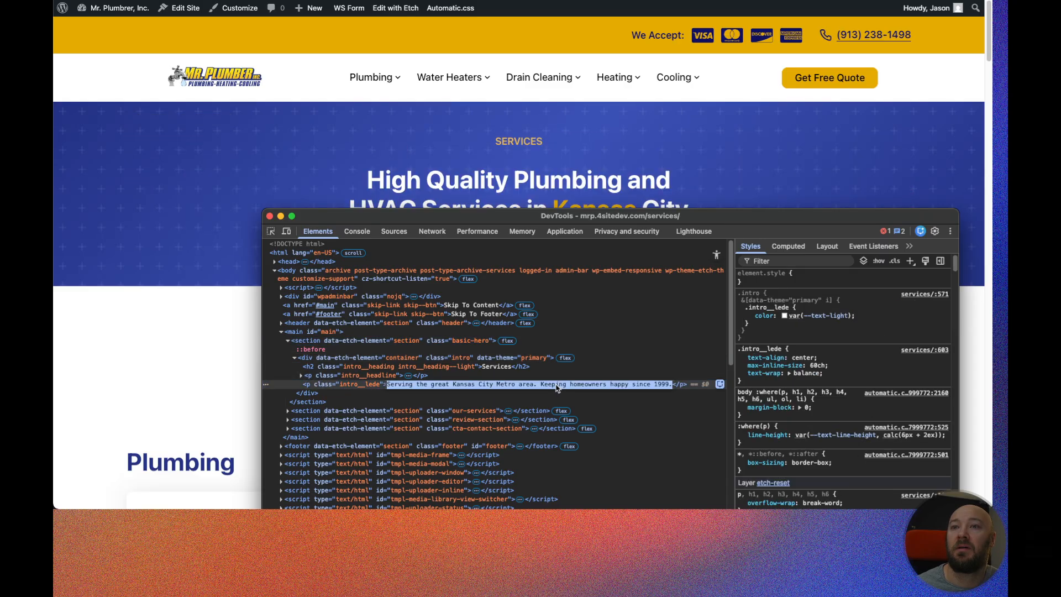
pyautogui.press('super+alt+i')
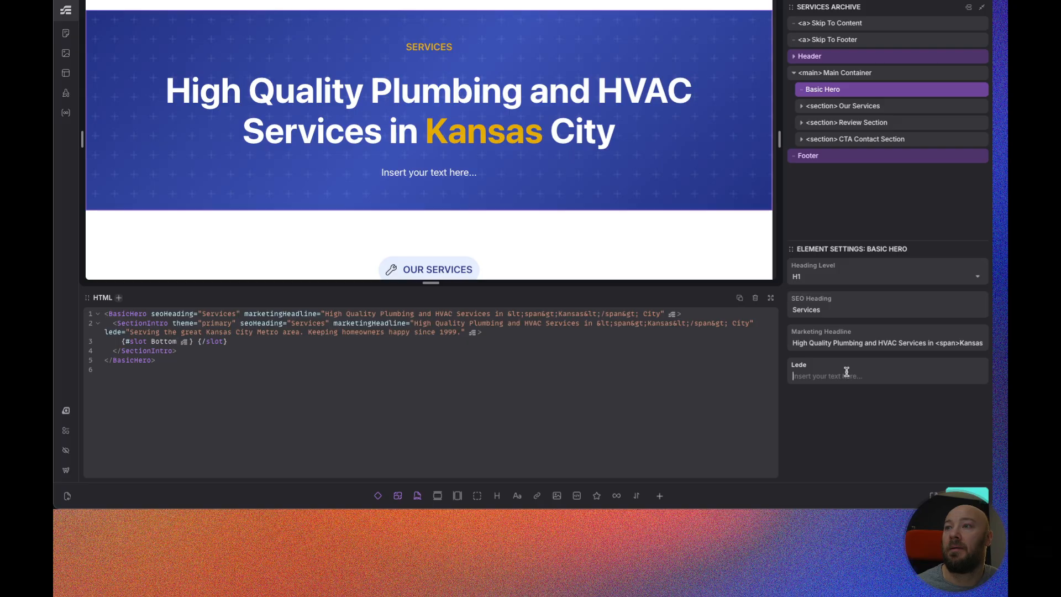
# Fill the Basic Hero's Lede property with the copied Kansas City Metro sentence and save the page.
pyautogui.click(846, 373)
pyautogui.press('super+v')
pyautogui.press('super+s')
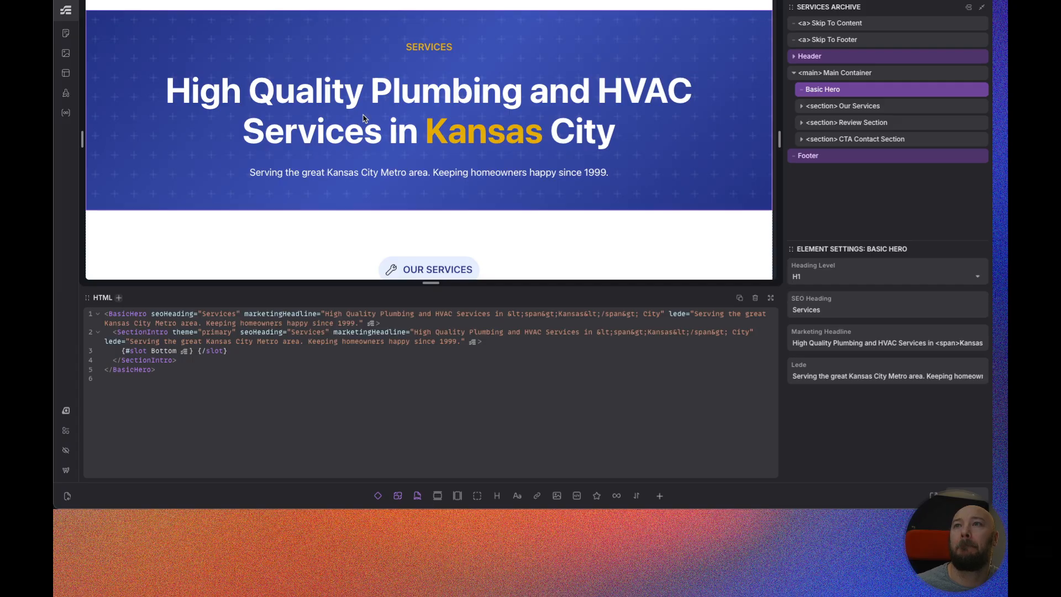
pyautogui.scroll(-2, 360, 119)
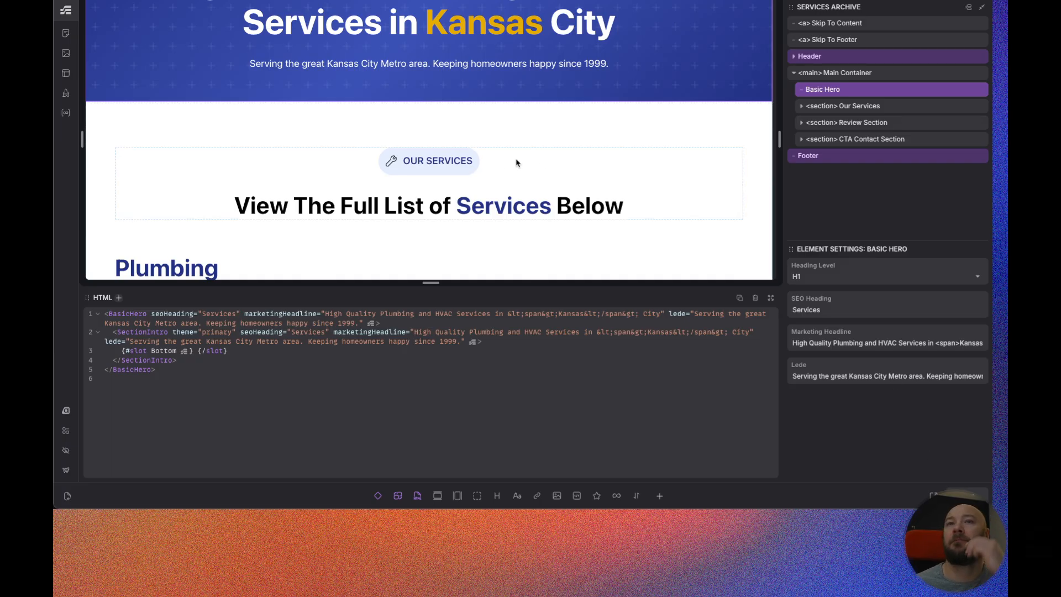
pyautogui.scroll(-2, 514, 162)
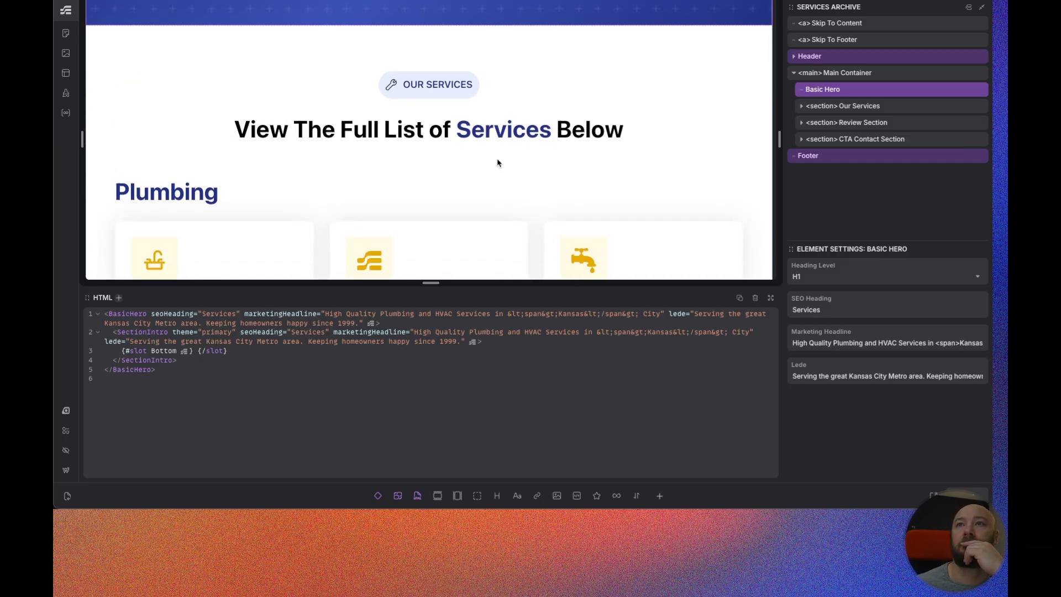
pyautogui.scroll(6, 499, 166)
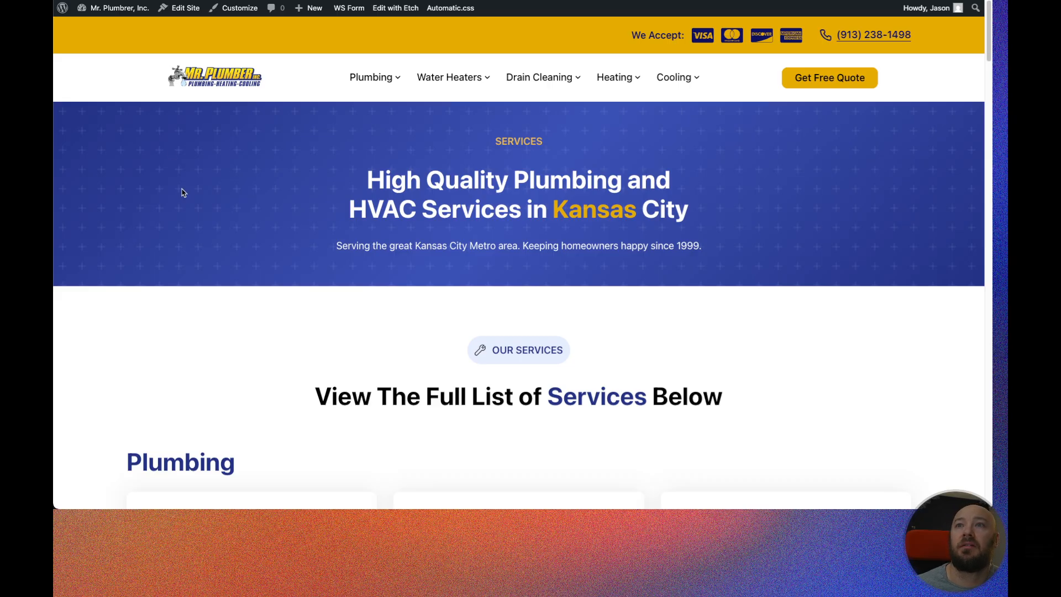
# Reload the live services page and compare its hero with the one in the editor.
pyautogui.press('super+r')
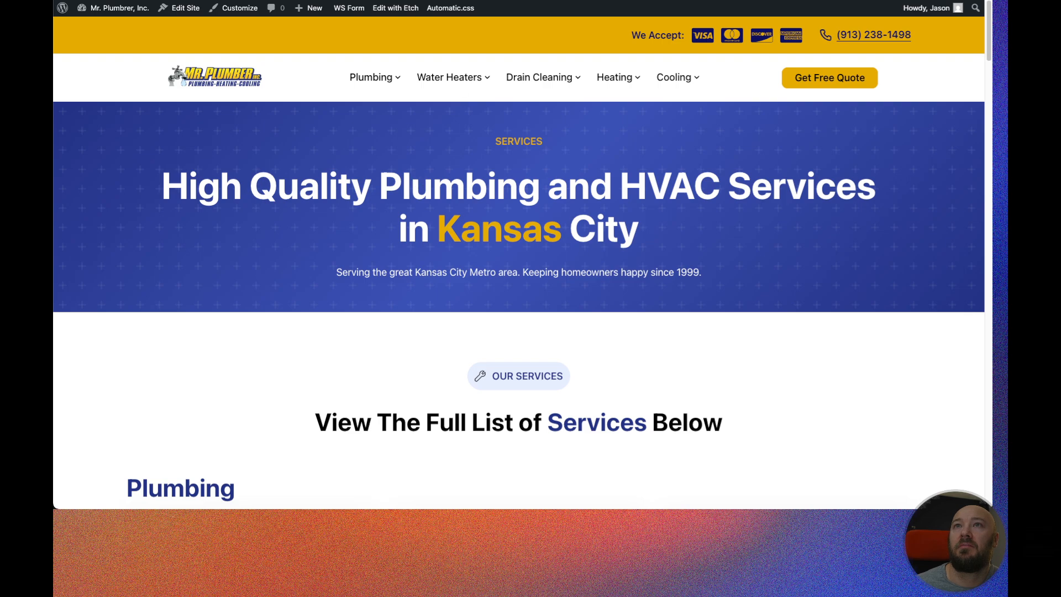
pyautogui.scroll(-15, 519, 237)
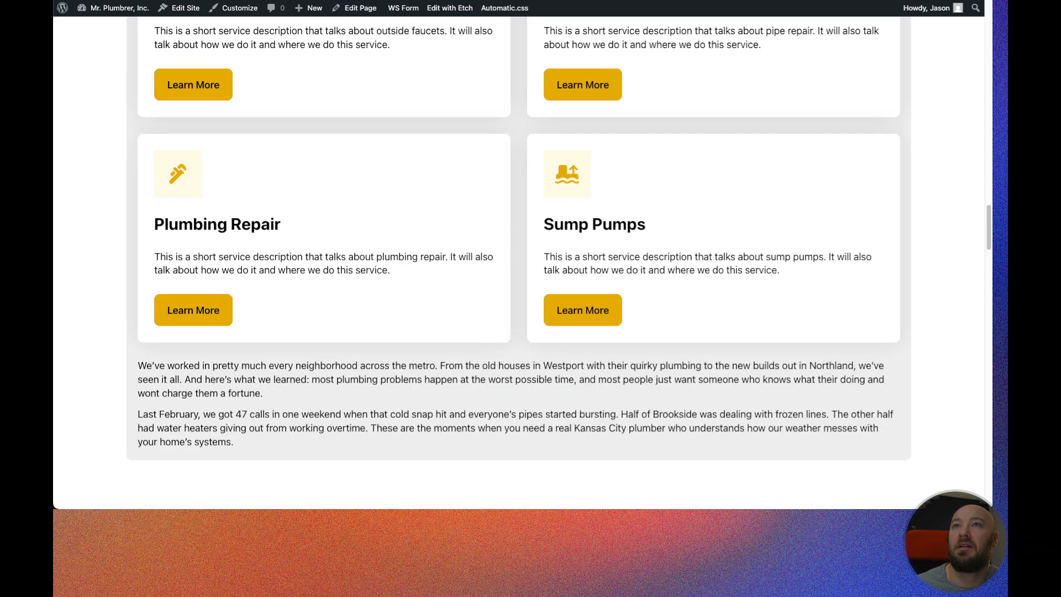
pyautogui.hotkey('ctrl', 'Tab')
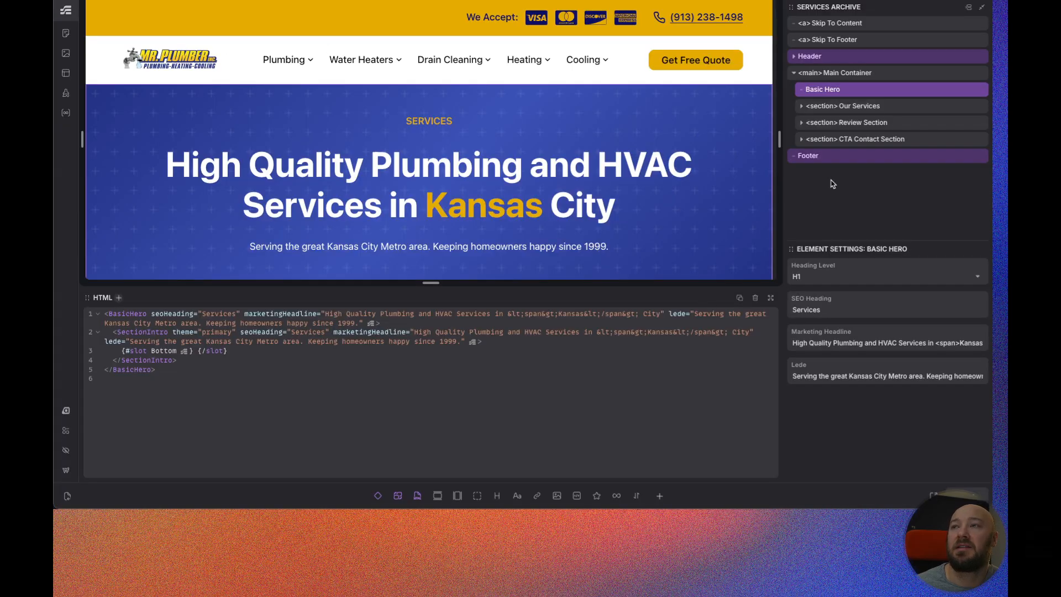
pyautogui.hotkey('ctrl', 'shift', 'Tab')
# Inspect the live hero's marketing headline and try a max-inline-size of 20ch in the developer tools.
pyautogui.rightClick(467, 177)
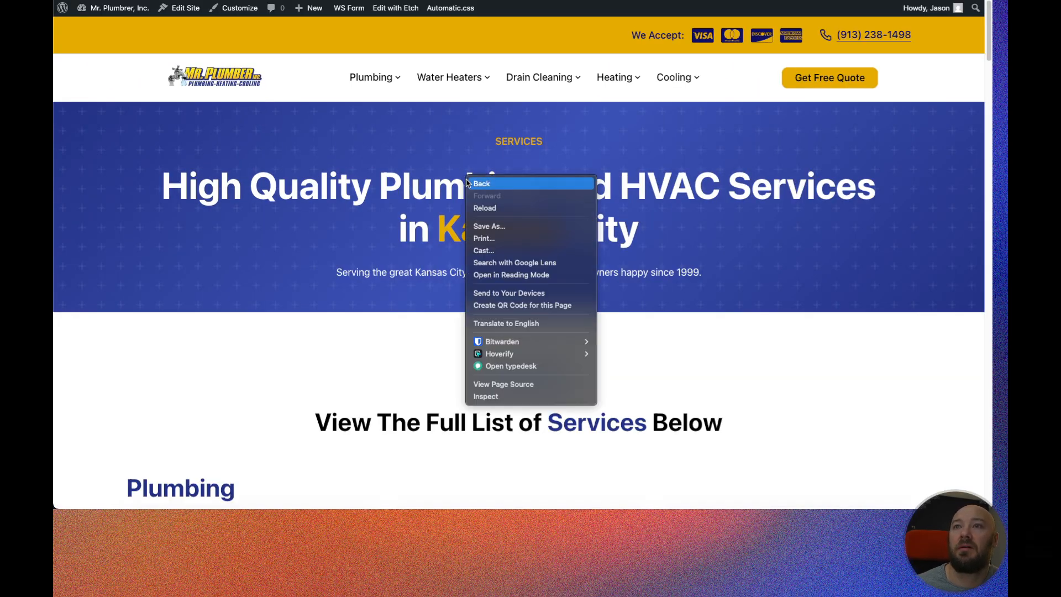
pyautogui.click(509, 395)
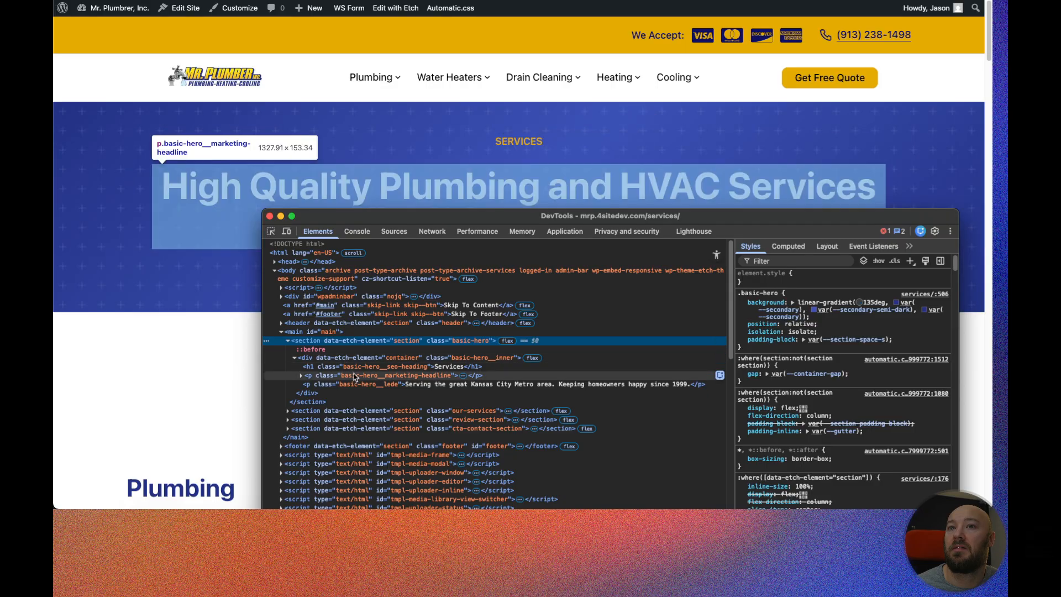
pyautogui.click(356, 376)
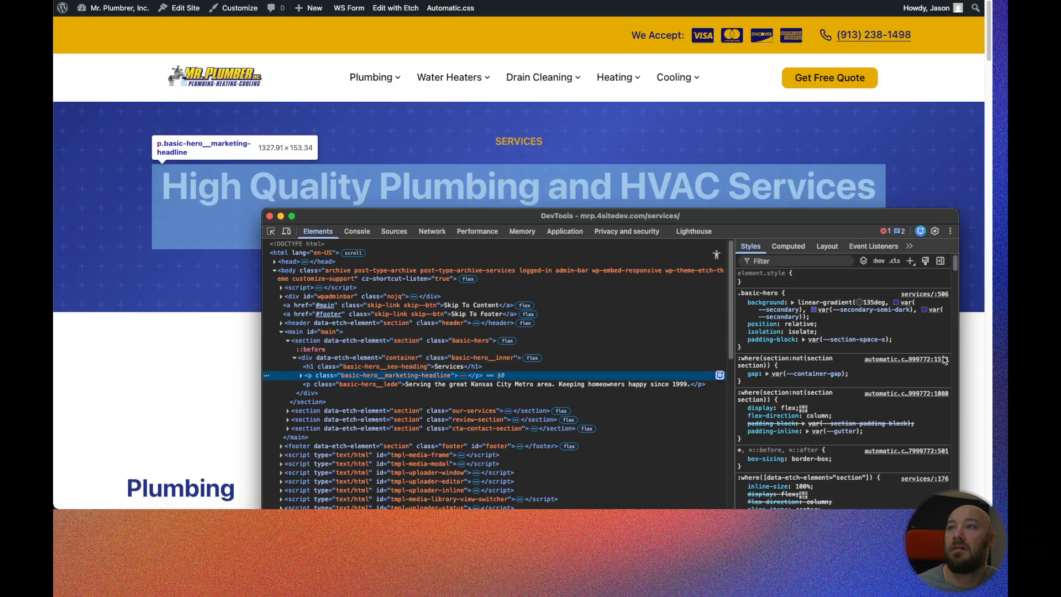
pyautogui.click(817, 324)
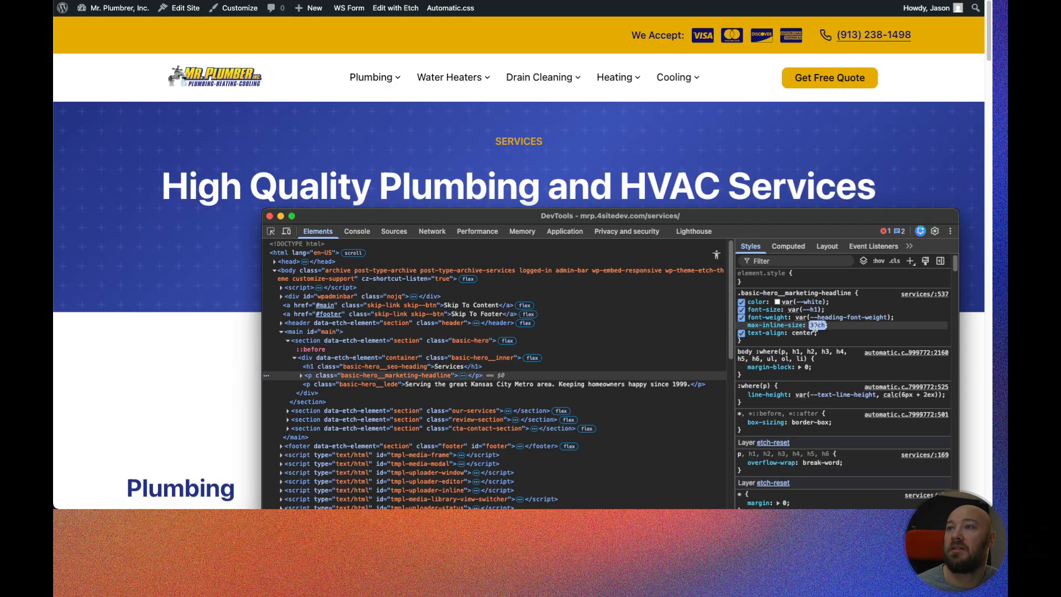
pyautogui.hotkey('shift', 'Down')
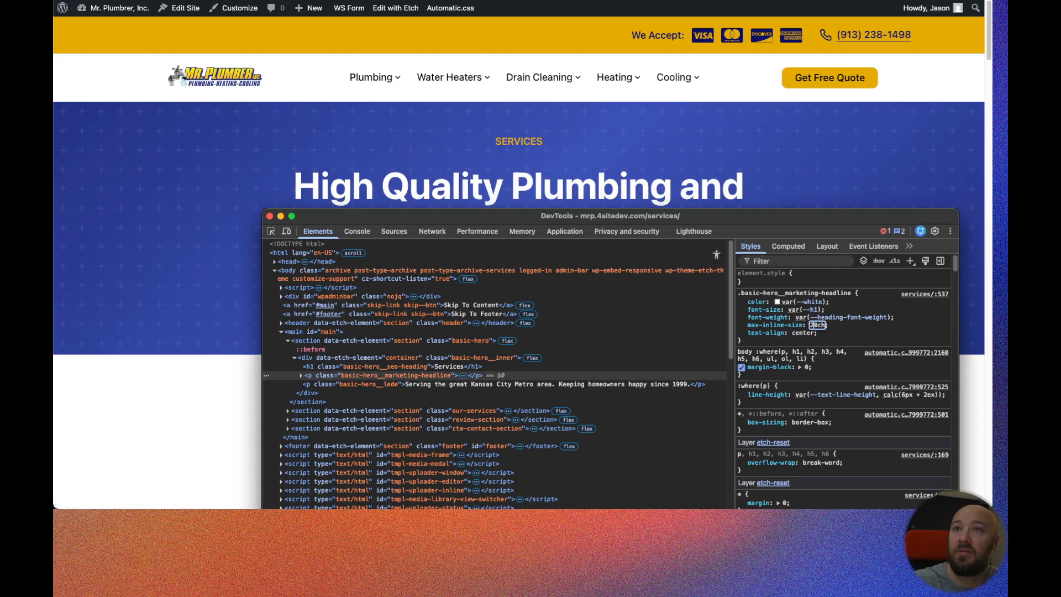
pyautogui.moveTo(748, 221); pyautogui.dragTo(726, 320)
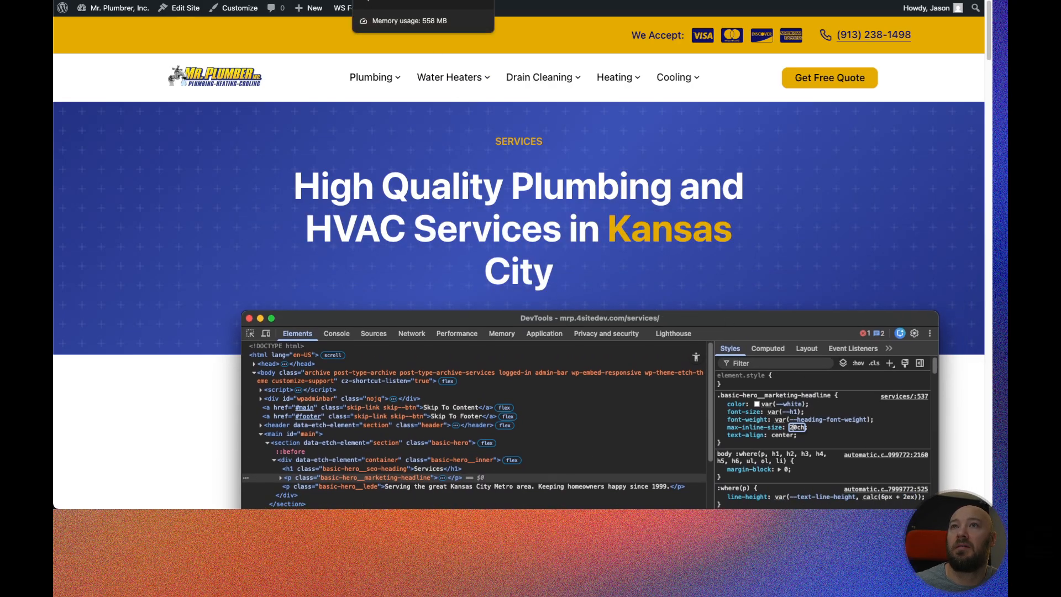
# Try adding text-wrap: balance to the .basic-hero__marketing-headline rule in the developer tools.
pyautogui.click(815, 438)
pyautogui.click(820, 442)
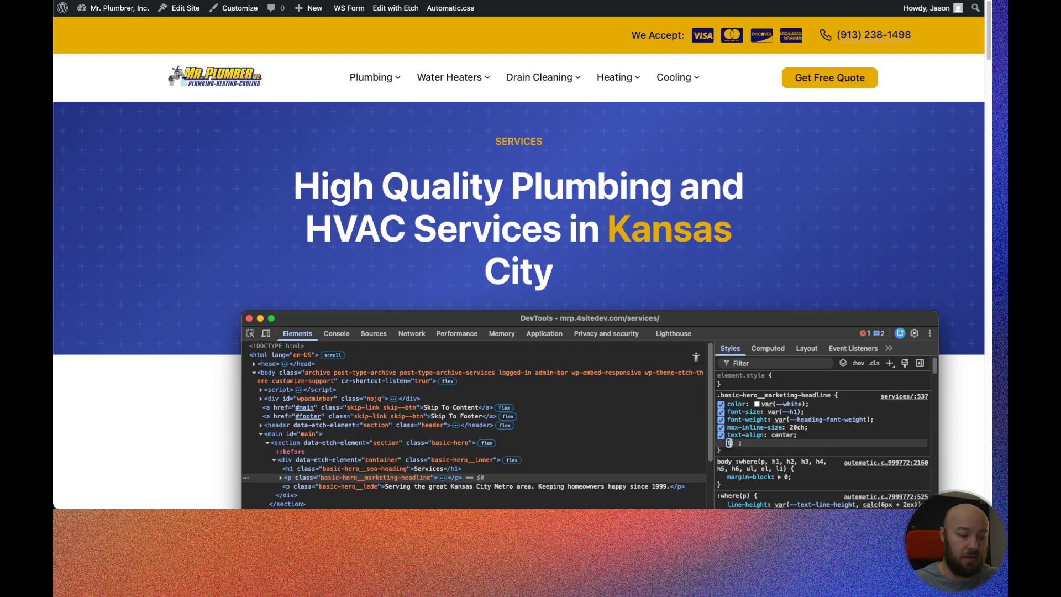
pyautogui.write('text-wrap')
pyautogui.press('Tab')
pyautogui.write('balance')
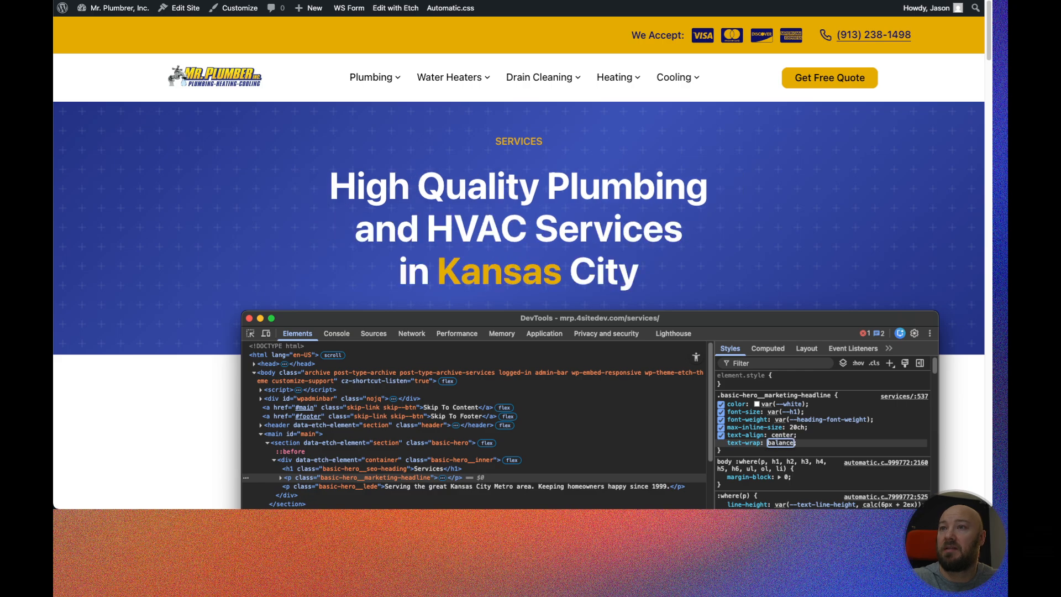
pyautogui.press('Return')
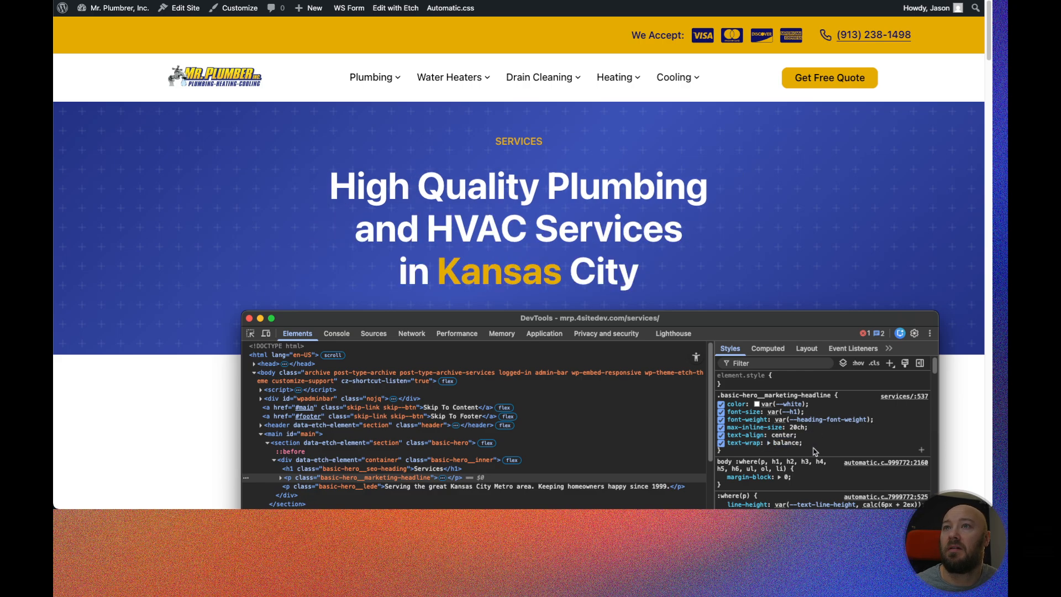
# Try a max-inline-size of 22ch on the marketing headline in the developer tools.
pyautogui.click(794, 427)
pyautogui.click(794, 427)
pyautogui.press('BackSpace')
pyautogui.write('2')
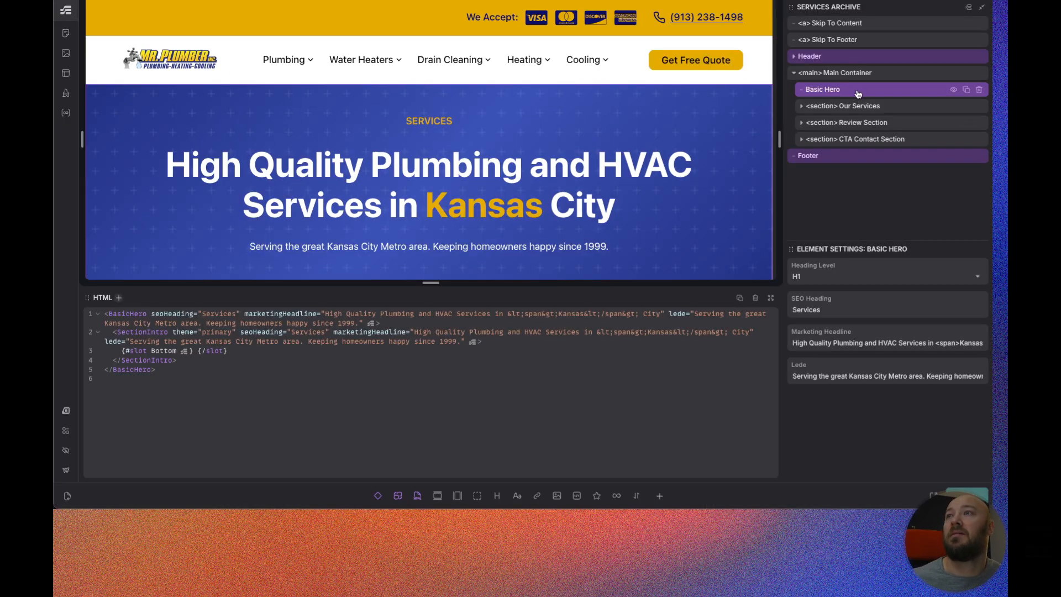
# Open the Basic Hero component for editing and add text-wrap: balance to the .basic-hero__marketing-headline CSS after text-align.
pyautogui.rightClick(856, 92)
pyautogui.click(908, 199)
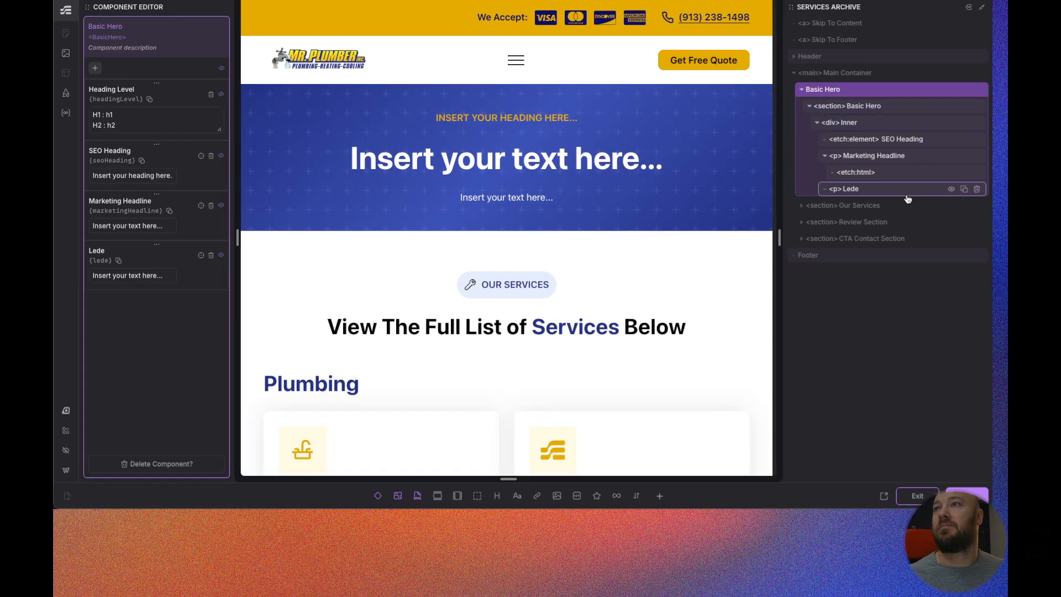
pyautogui.click(895, 160)
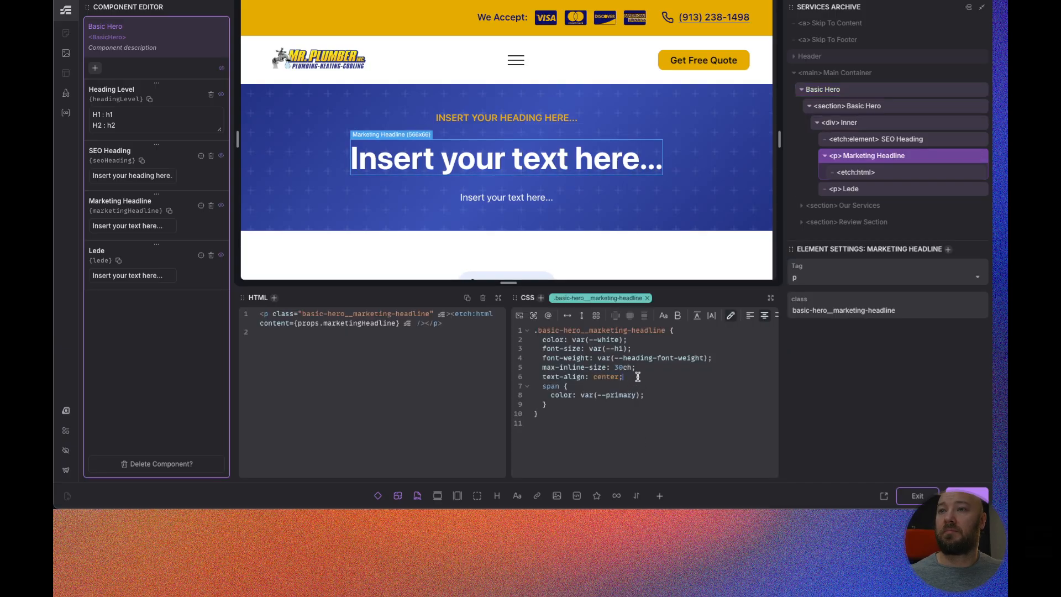
pyautogui.click(687, 375)
pyautogui.press('Return')
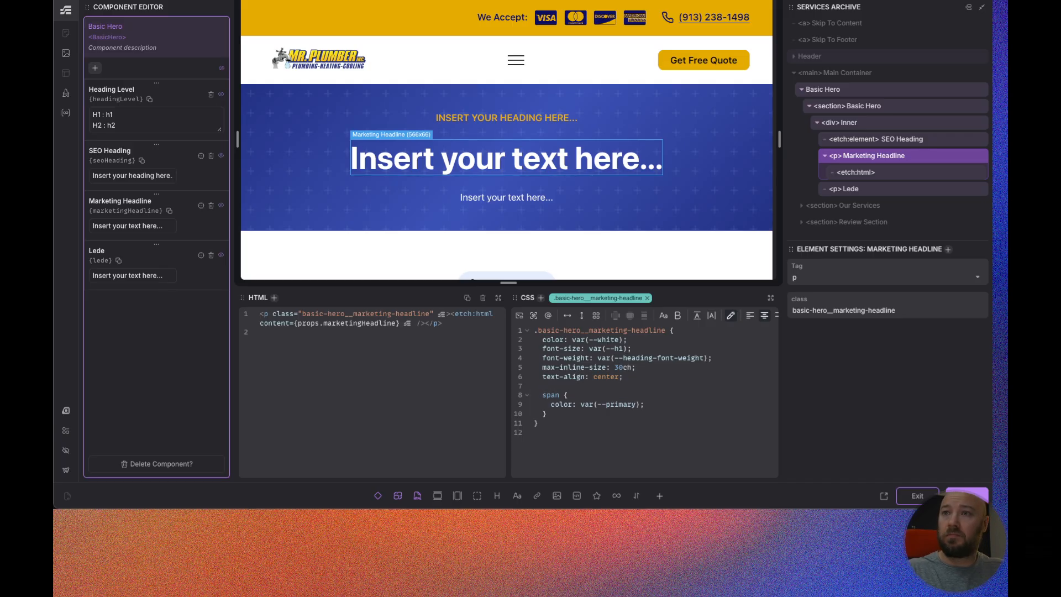
pyautogui.write('texty-')
pyautogui.write('-wr')
pyautogui.write('ap: balance;')
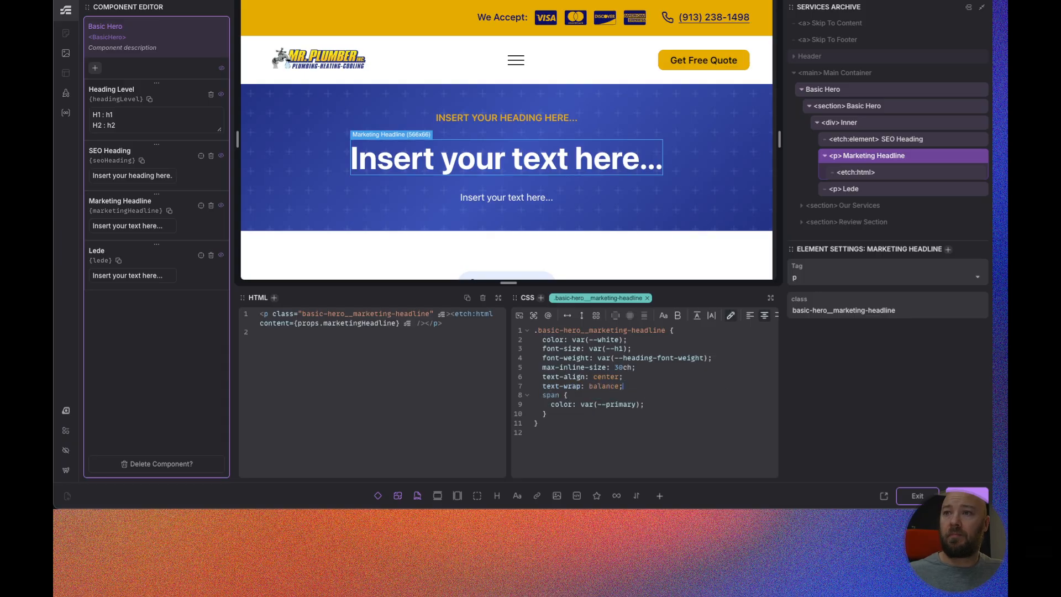
# Set the Marketing Headline's max-inline-size to 22ch in the component's CSS.
pyautogui.click(618, 367)
pyautogui.press('BackSpace')
pyautogui.press('Delete')
pyautogui.write('22')
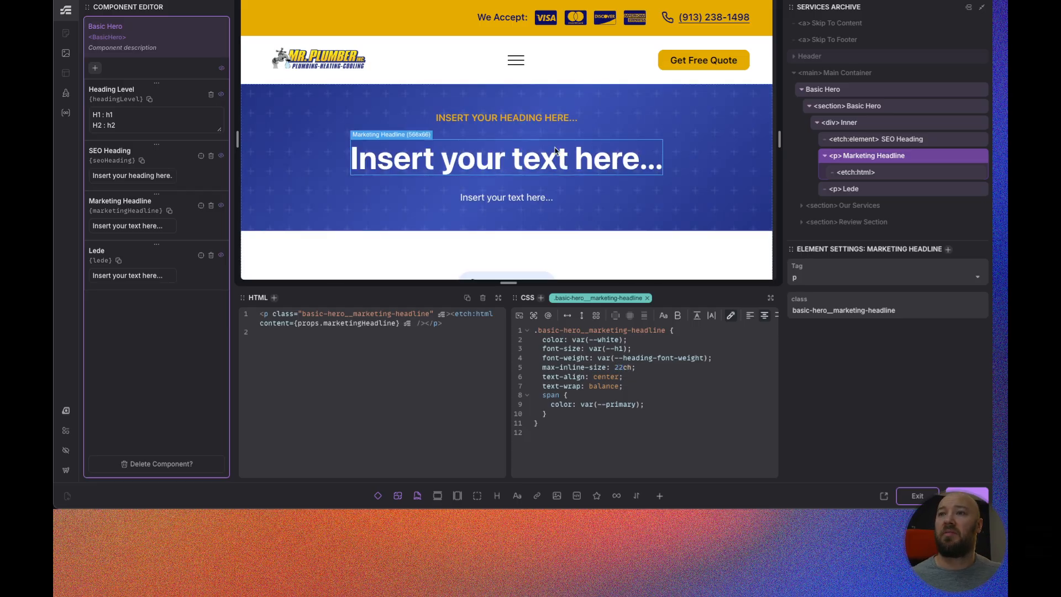
# Add text-wrap: balance to the .basic-hero__lede CSS after its text-align declaration.
pyautogui.moveTo(623, 385); pyautogui.dragTo(560, 388)
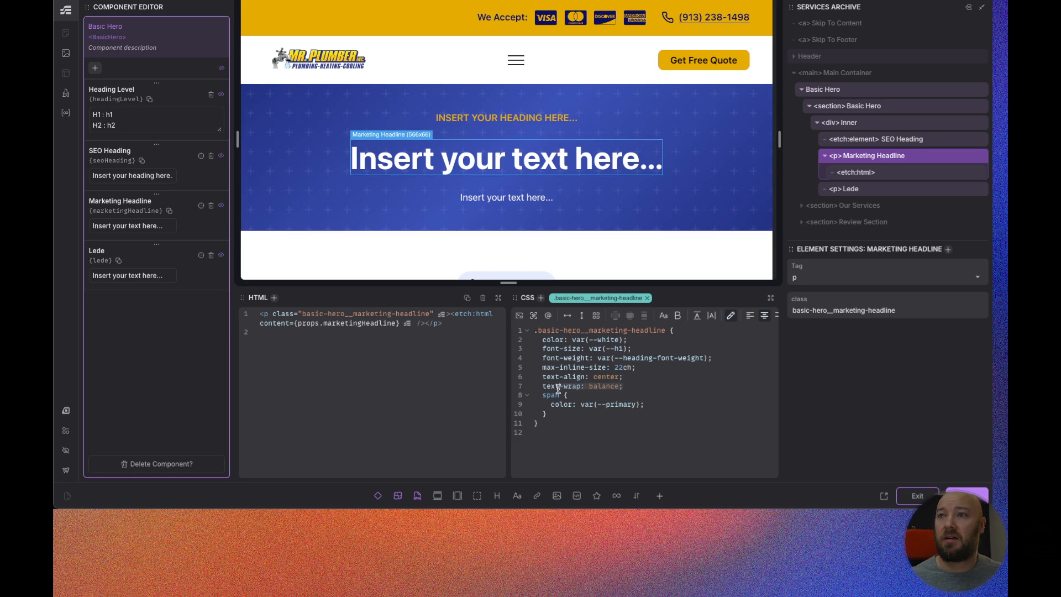
pyautogui.click(856, 191)
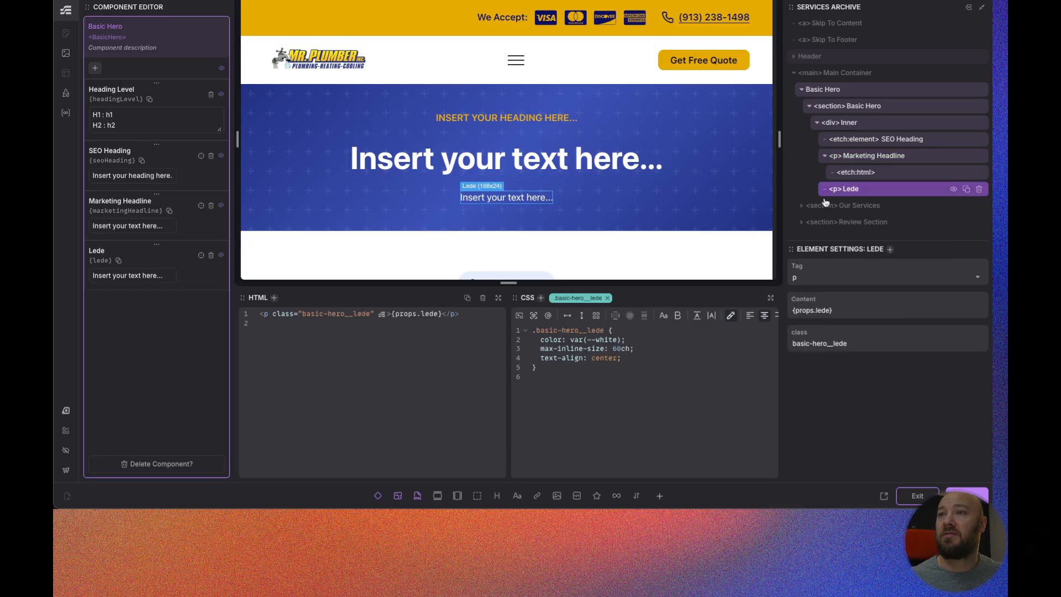
pyautogui.click(641, 358)
pyautogui.press('Return')
pyautogui.write('text-wrap: balance;')
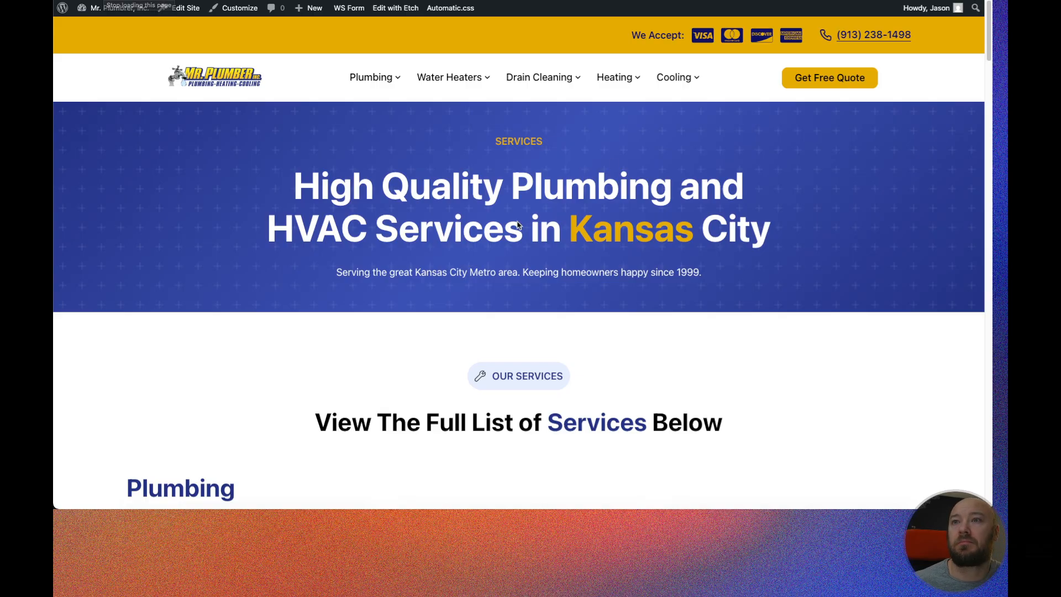
# Check the updated hero on the live services page and test whether its text can be selected.
pyautogui.scroll(-3, 472, 247)
pyautogui.scroll(3, 461, 229)
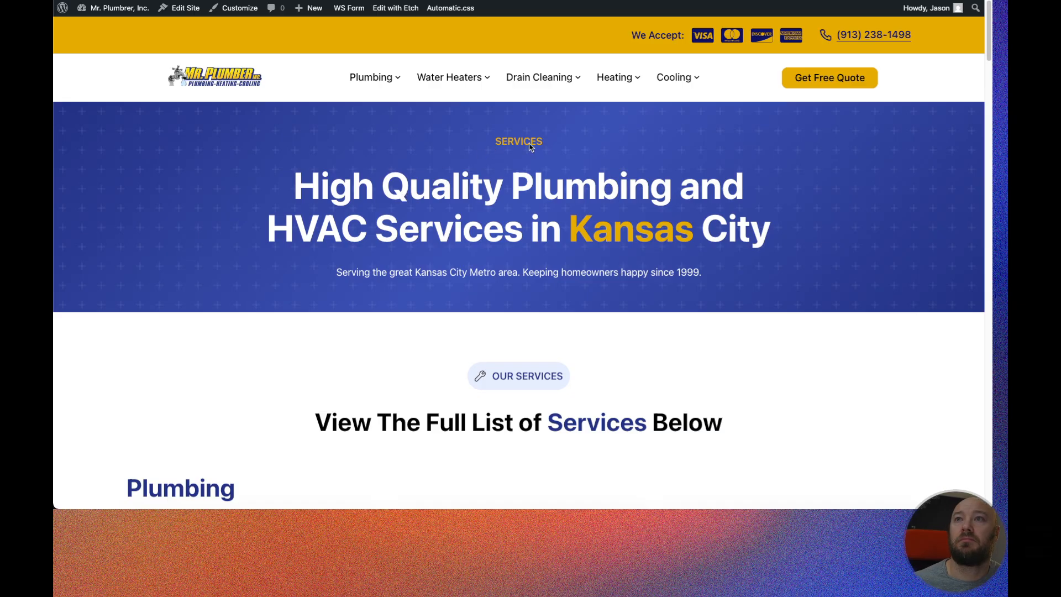
pyautogui.moveTo(499, 423); pyautogui.dragTo(421, 423)
pyautogui.click(333, 227)
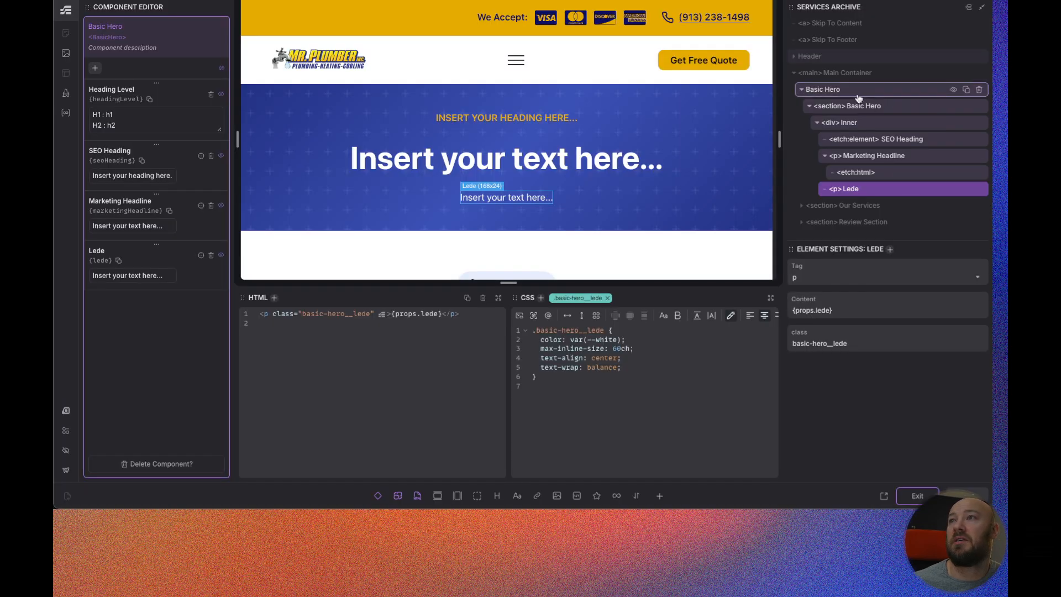
# Add z-index: 1 to the .basic-hero__inner CSS after its align-items declaration.
pyautogui.click(882, 122)
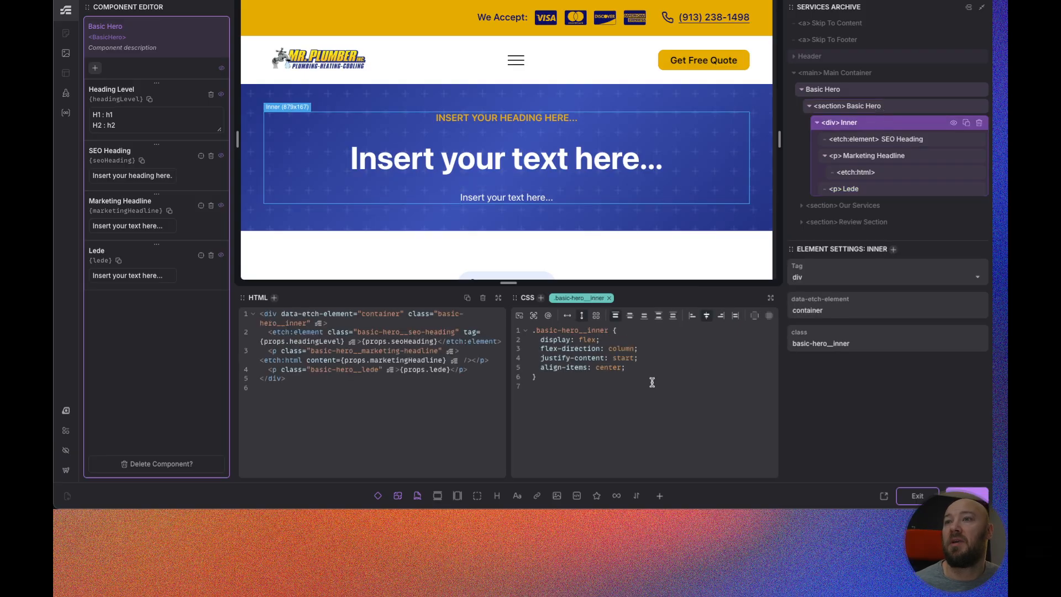
pyautogui.click(654, 364)
pyautogui.press('Return')
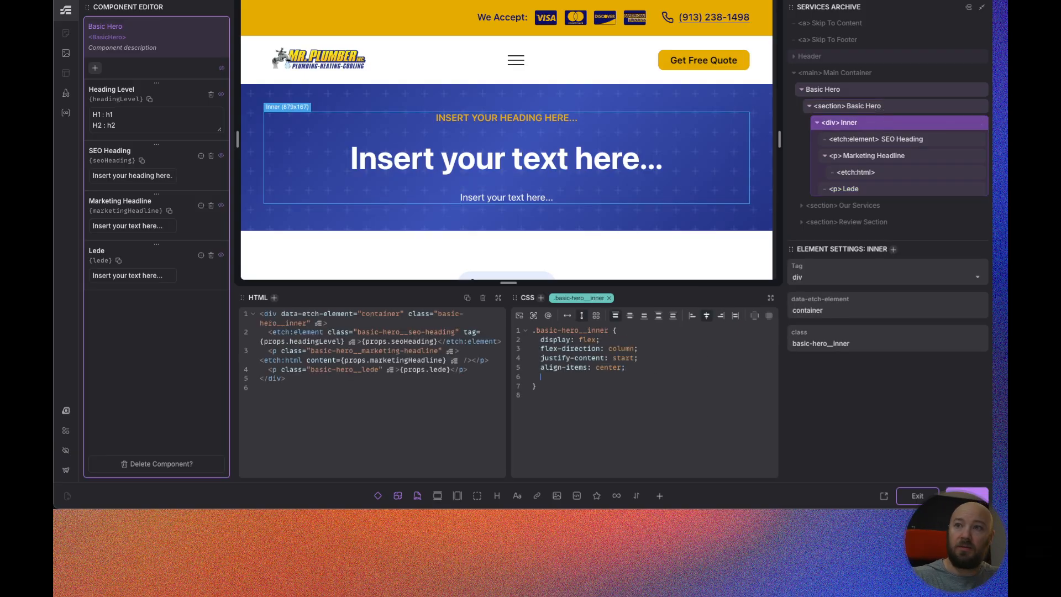
pyautogui.write('z')
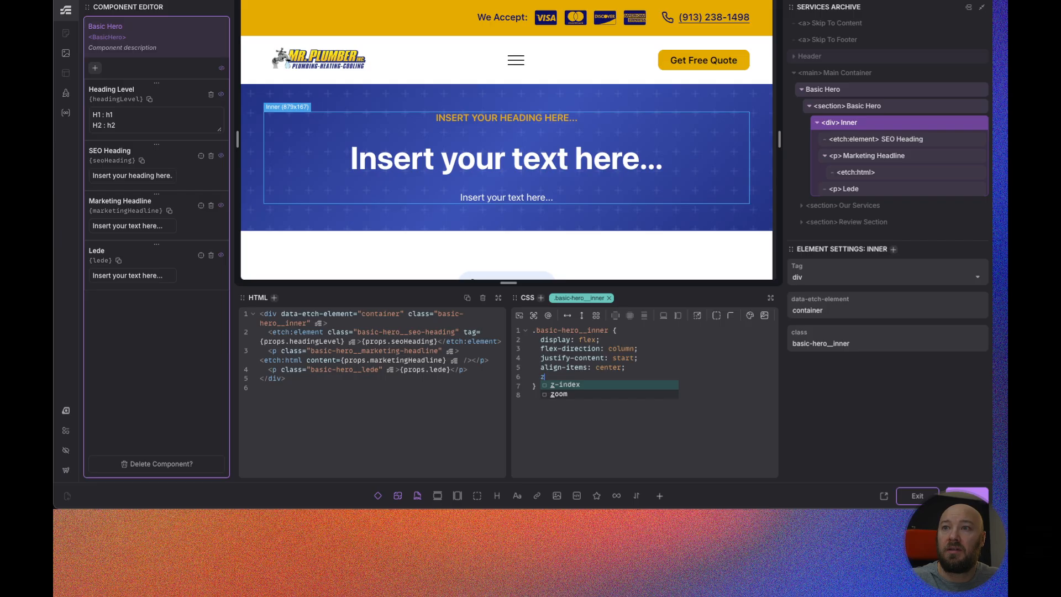
pyautogui.press('Return')
pyautogui.write('1;')
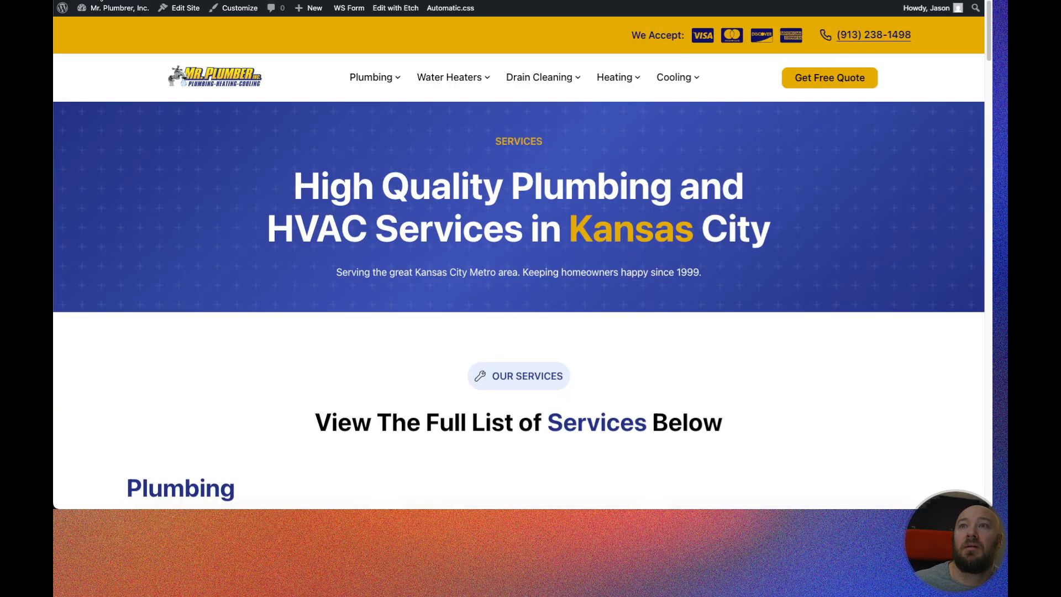
# Test selecting the hero's SEO heading, marketing headline and lede on the live services page.
pyautogui.rightClick(483, 187)
pyautogui.click(412, 234)
pyautogui.moveTo(419, 229); pyautogui.dragTo(482, 232)
pyautogui.moveTo(573, 274); pyautogui.dragTo(468, 274)
pyautogui.click(525, 151)
pyautogui.moveTo(529, 143); pyautogui.dragTo(470, 144)
pyautogui.click(608, 242)
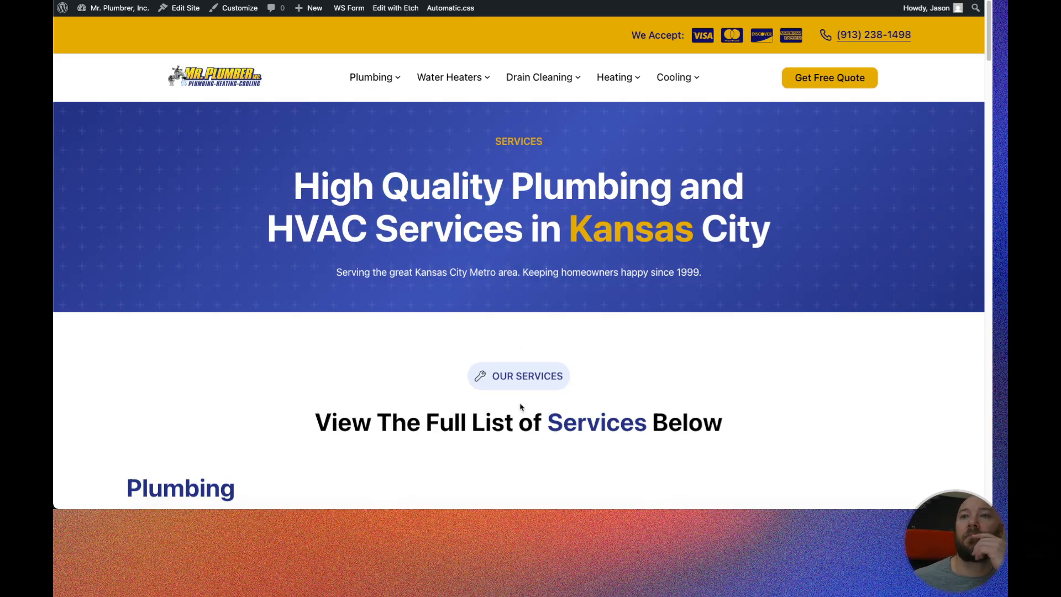
# Review the heading order on the live services page, from the hero down to the Plumbing group and its service cards.
pyautogui.scroll(-1, 533, 276)
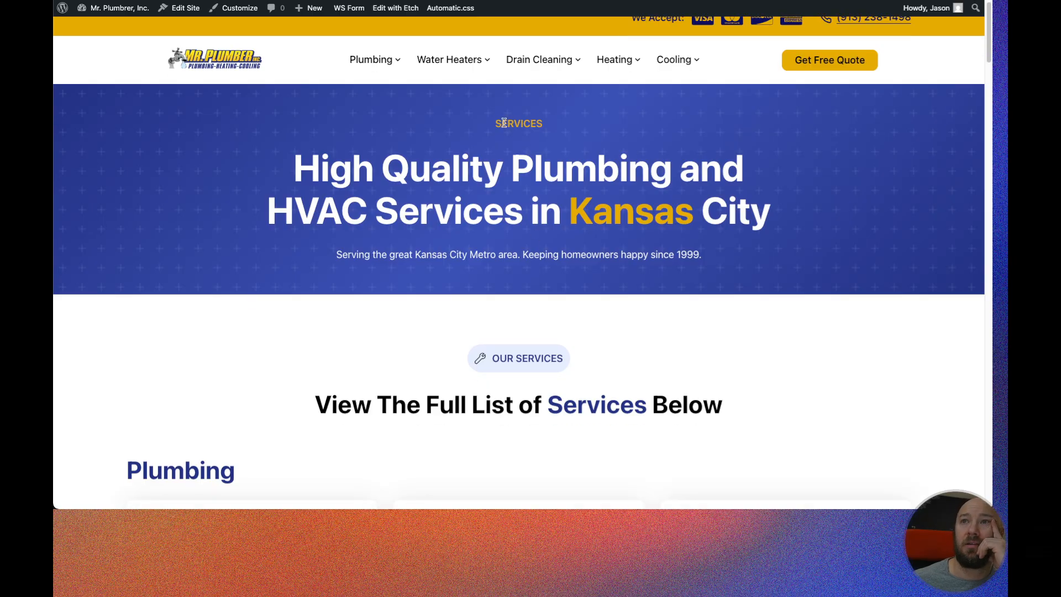
pyautogui.moveTo(497, 124); pyautogui.dragTo(544, 133)
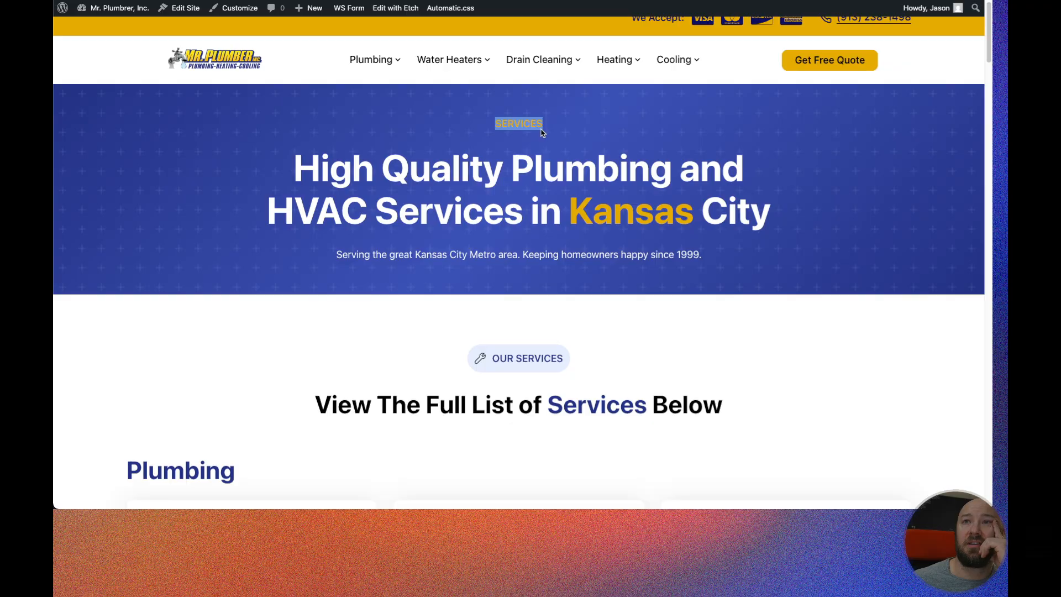
pyautogui.moveTo(381, 167); pyautogui.dragTo(596, 170)
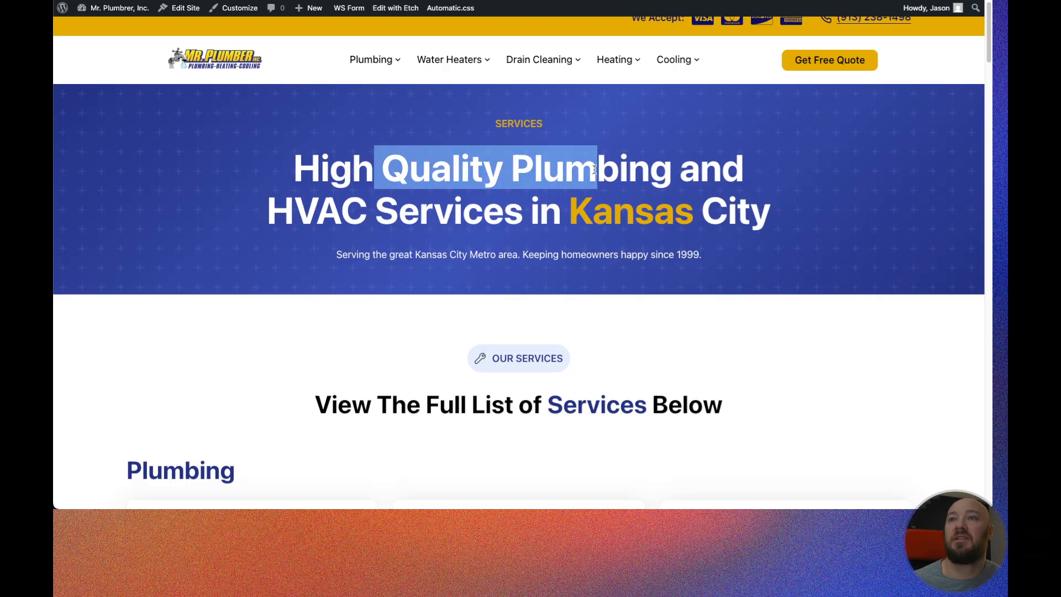
pyautogui.moveTo(404, 254); pyautogui.dragTo(561, 254)
pyautogui.scroll(-5, 503, 264)
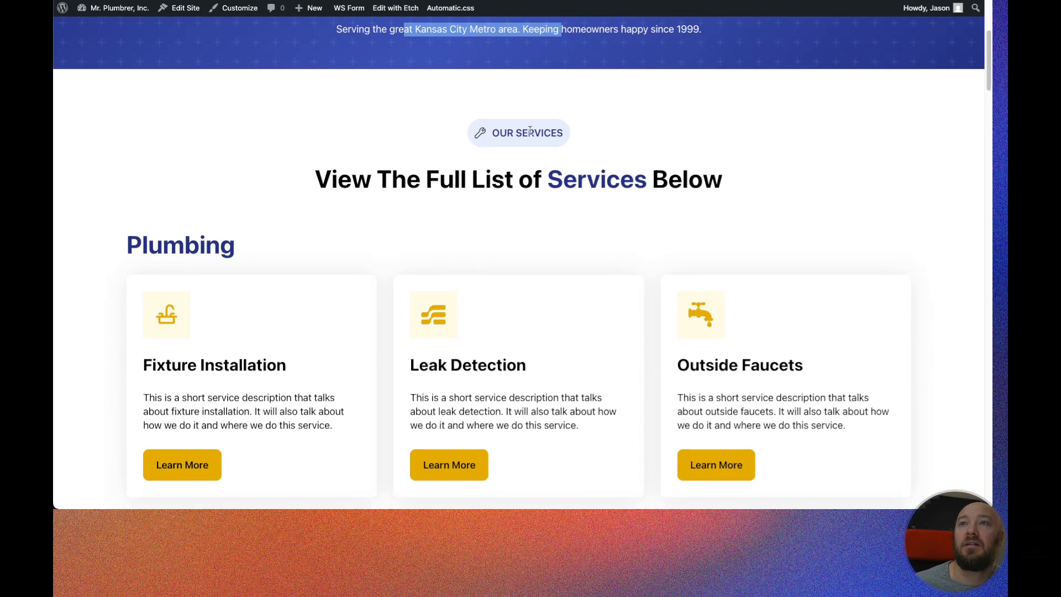
pyautogui.moveTo(491, 134); pyautogui.dragTo(573, 135)
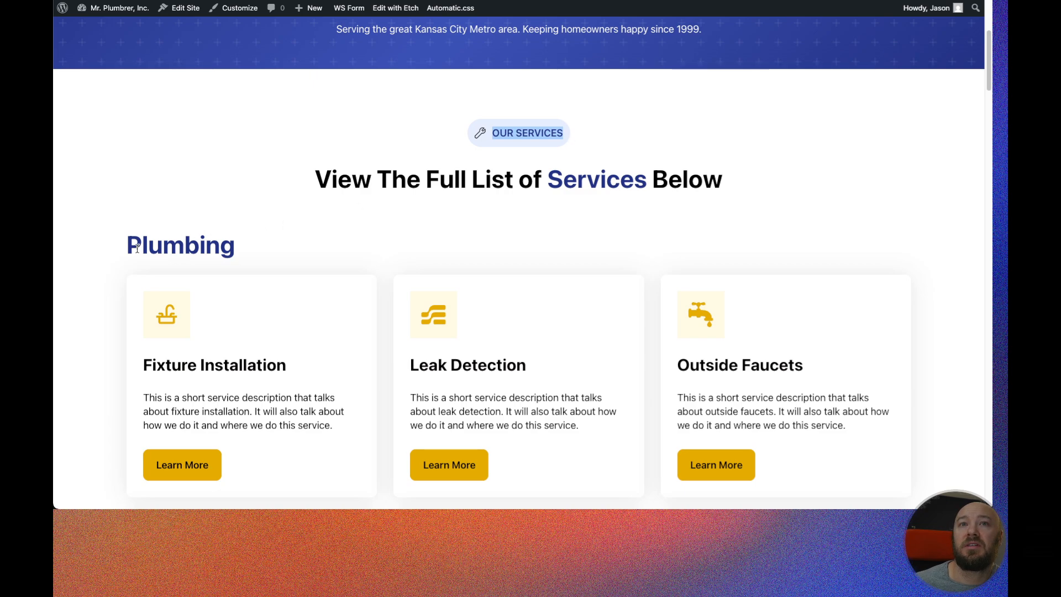
pyautogui.moveTo(142, 247); pyautogui.dragTo(253, 247)
pyautogui.moveTo(234, 308); pyautogui.dragTo(213, 345)
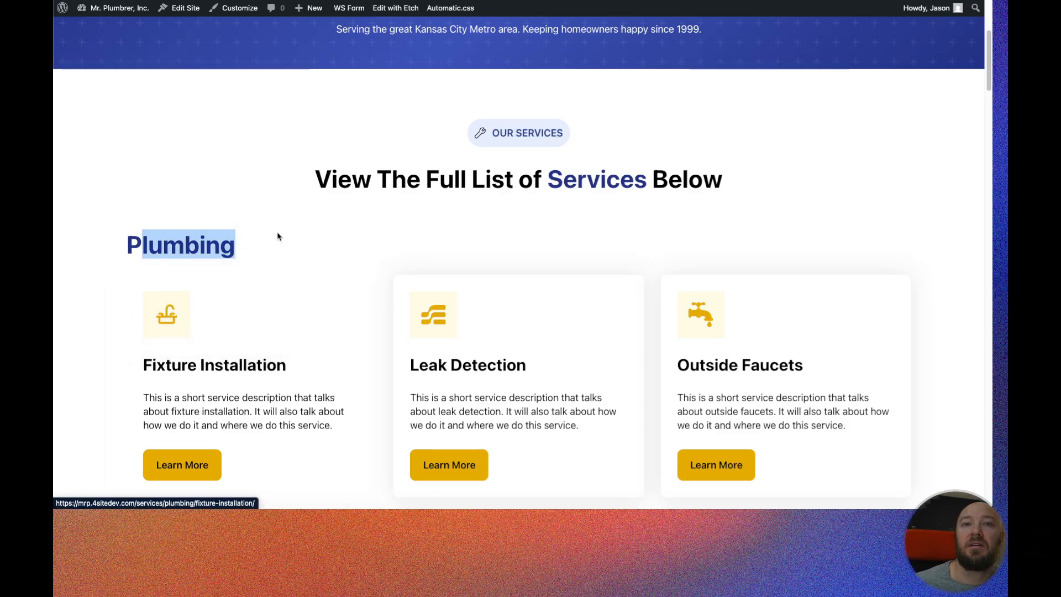
pyautogui.click(317, 185)
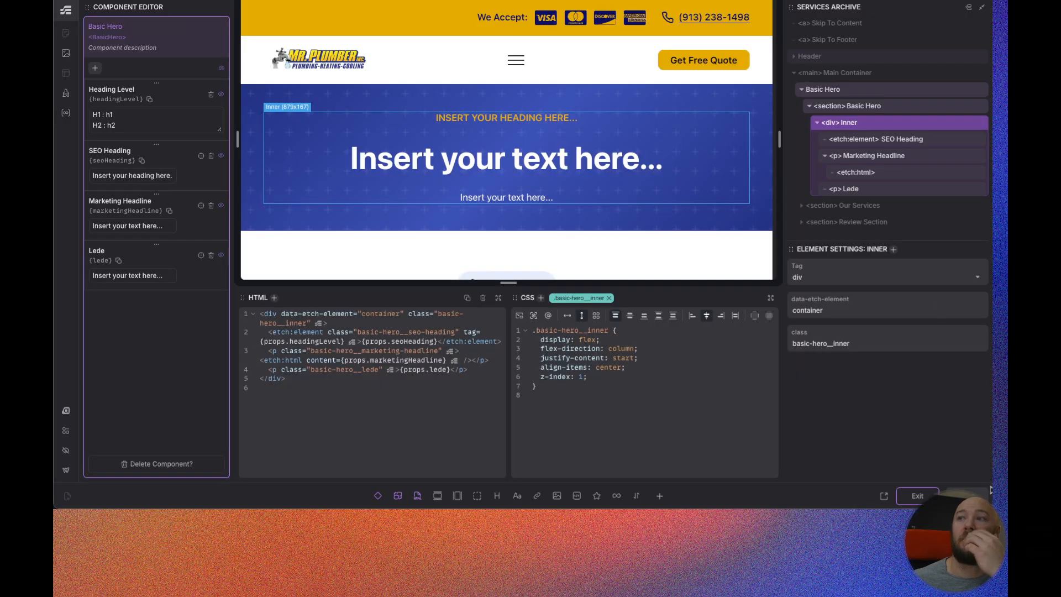
# Leave the Basic Hero component and open the Service Card component in the Our Services section's child list for editing.
pyautogui.click(917, 496)
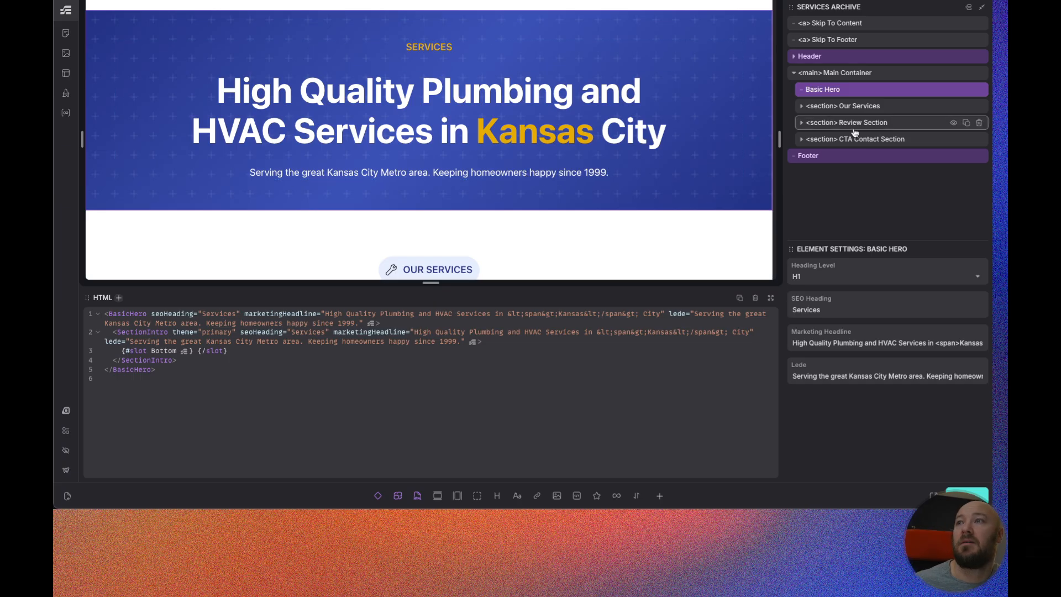
pyautogui.scroll(-5, 632, 123)
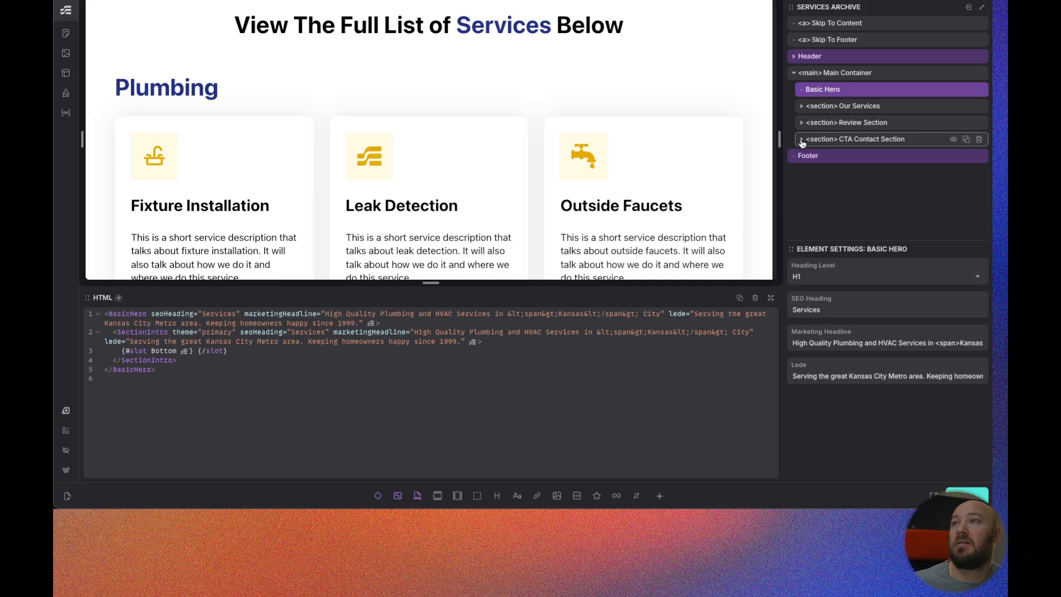
pyautogui.click(802, 105)
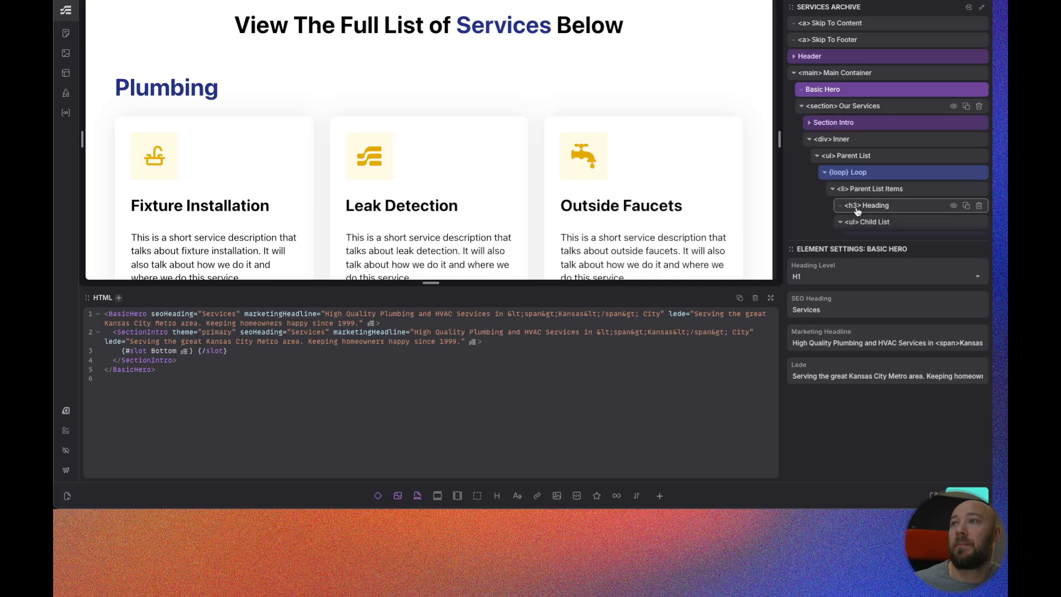
pyautogui.scroll(-3, 857, 204)
pyautogui.click(919, 164)
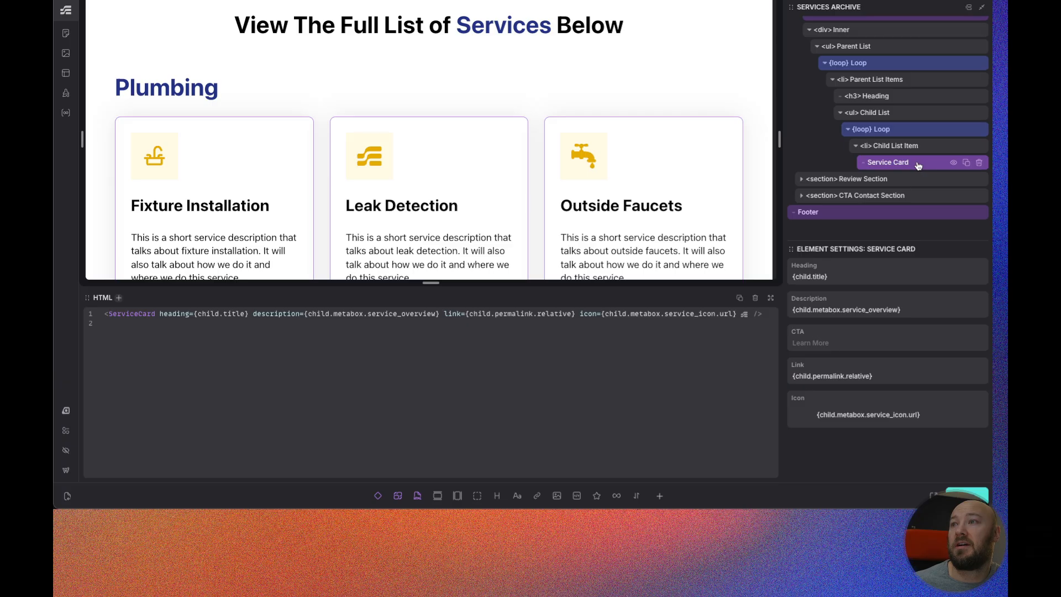
pyautogui.rightClick(919, 165)
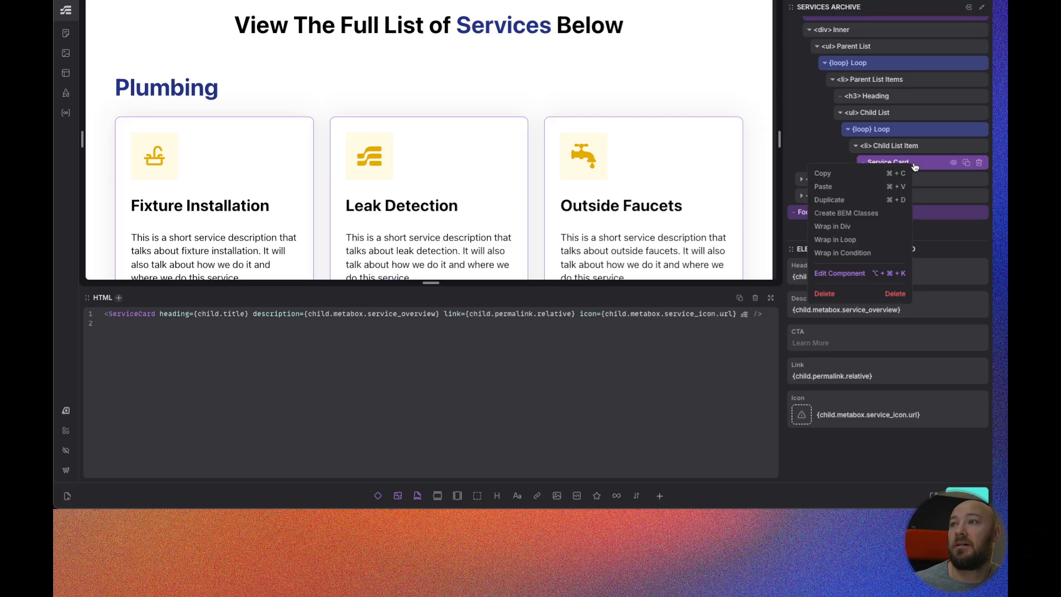
pyautogui.click(839, 274)
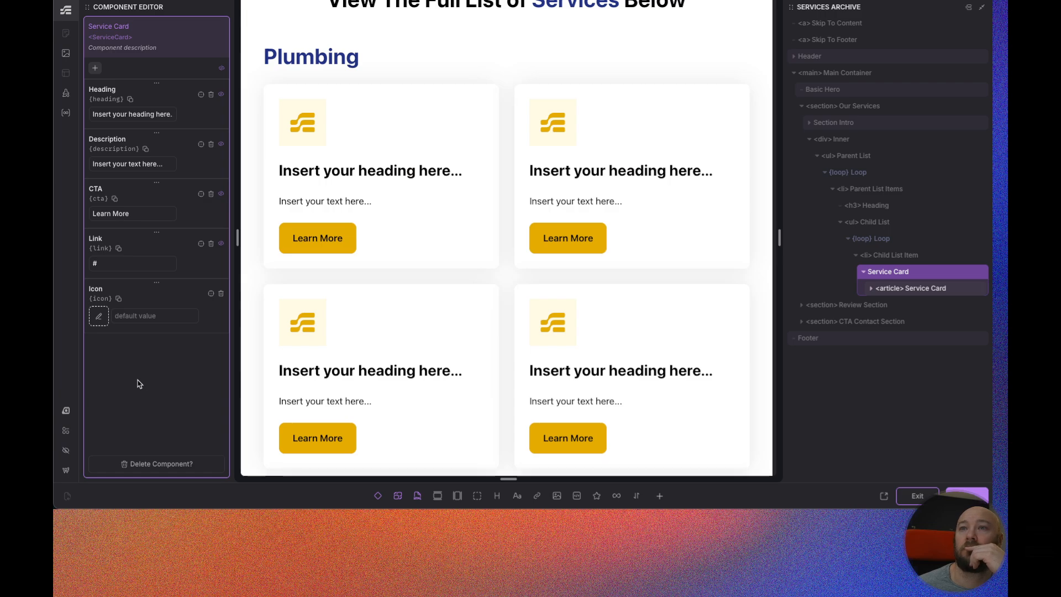
# Add a property with selectable options to the Service Card component and name it Heading Level.
pyautogui.click(95, 68)
pyautogui.click(134, 103)
pyautogui.click(110, 343)
pyautogui.doubleClick(109, 343)
pyautogui.tripleClick(109, 343)
pyautogui.write('Heading')
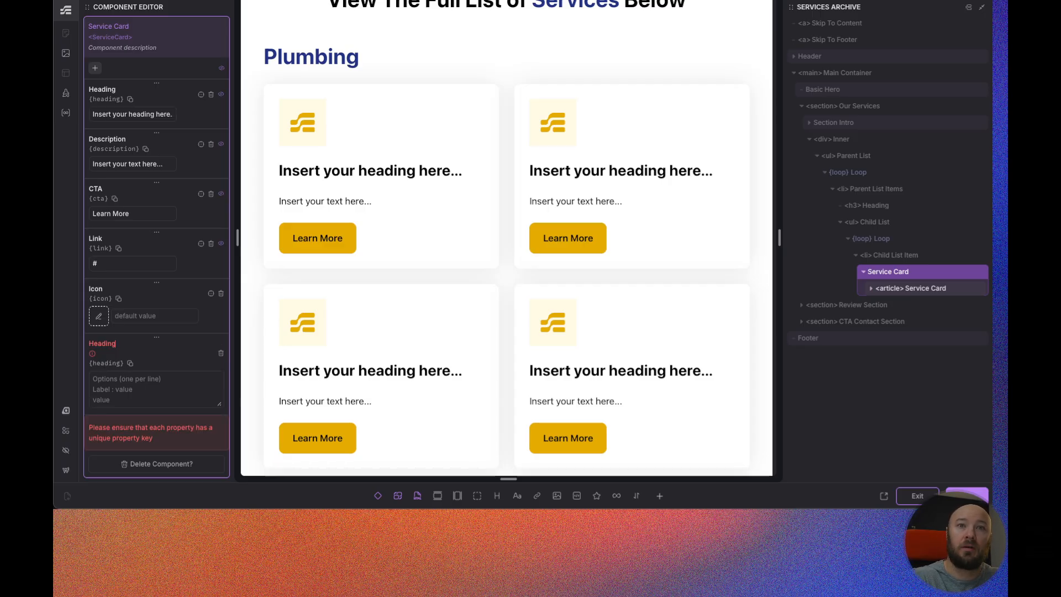
pyautogui.write(' Level')
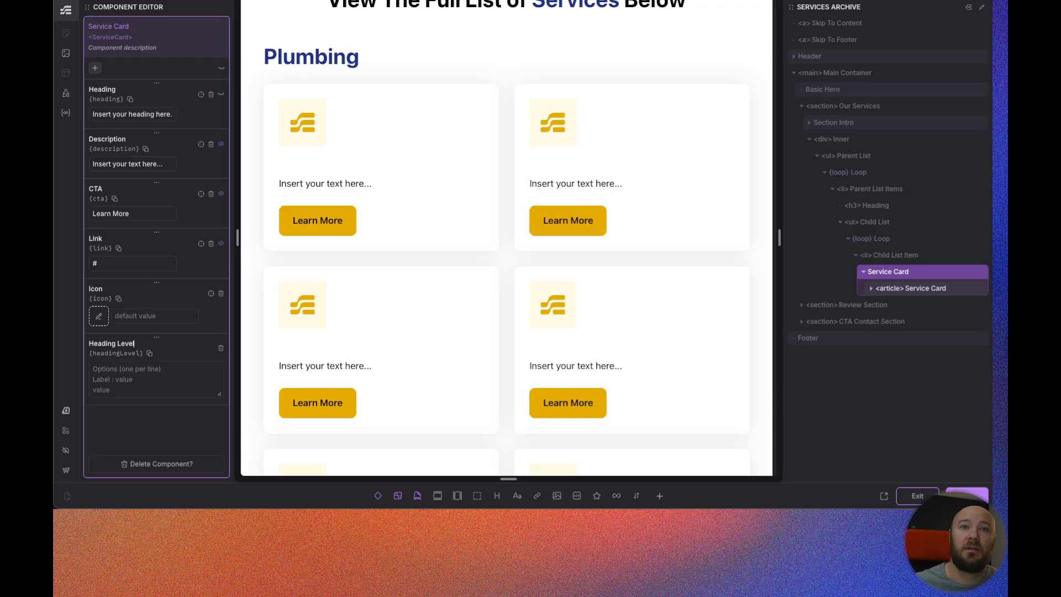
# Define the Heading Level property's options as H3 : h3 and H4 : h4.
pyautogui.click(112, 371)
pyautogui.write('h3')
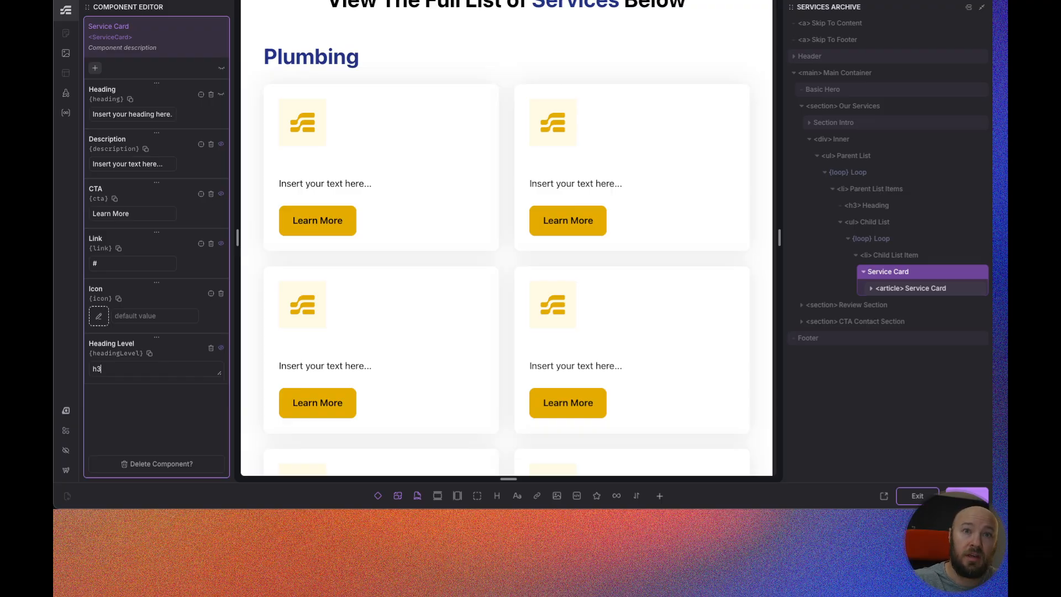
pyautogui.press('BackSpace')
pyautogui.press('BackSpace')
pyautogui.write('H3')
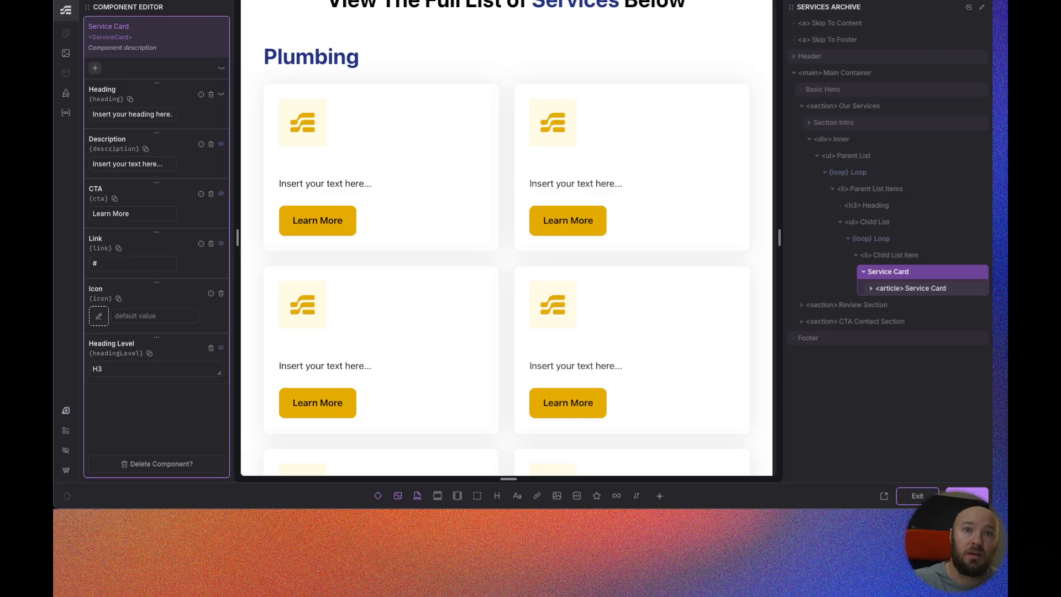
pyautogui.write(' : h3')
pyautogui.press('Return')
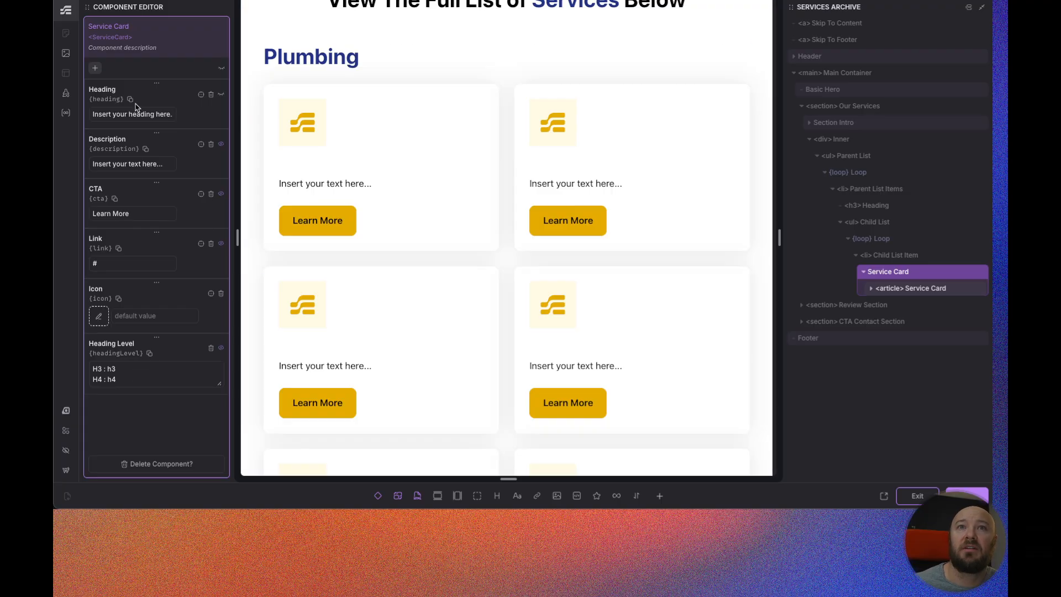
# Convert the h3 Heading inside the Service Card article to a dynamic element.
pyautogui.click(871, 287)
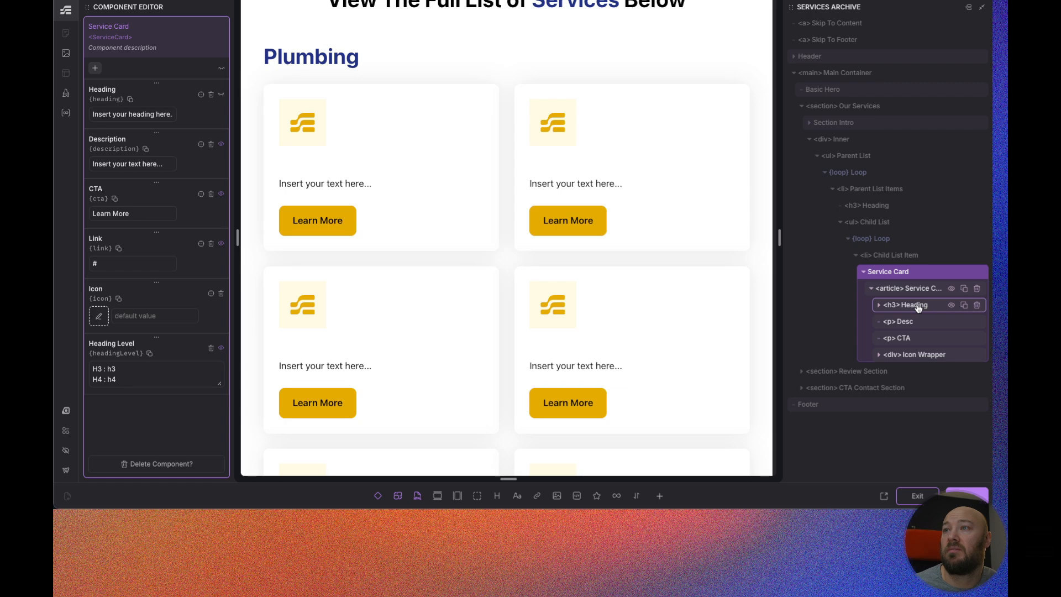
pyautogui.click(918, 306)
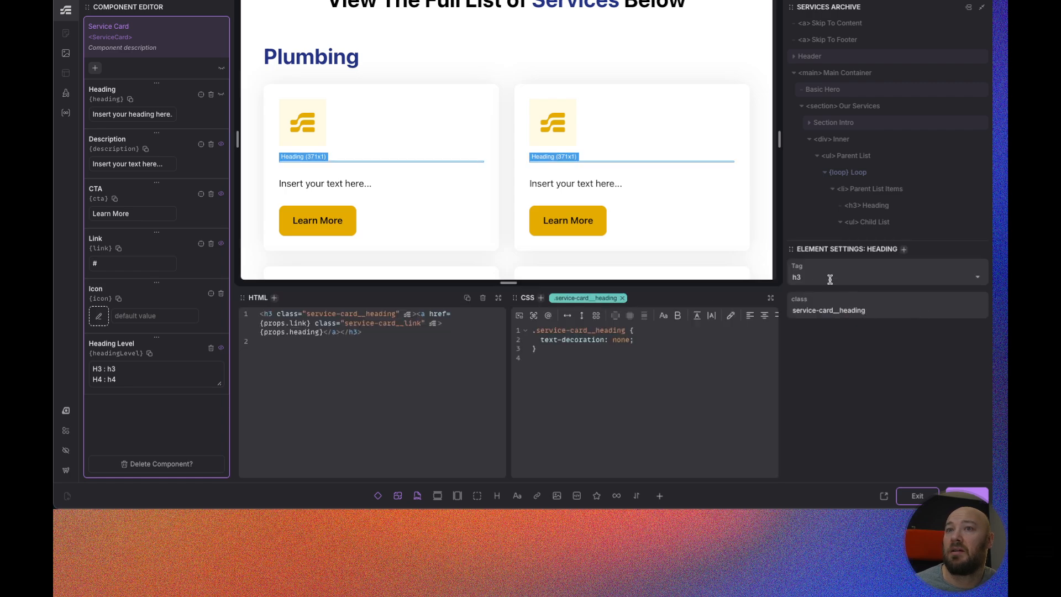
pyautogui.scroll(-5, 857, 139)
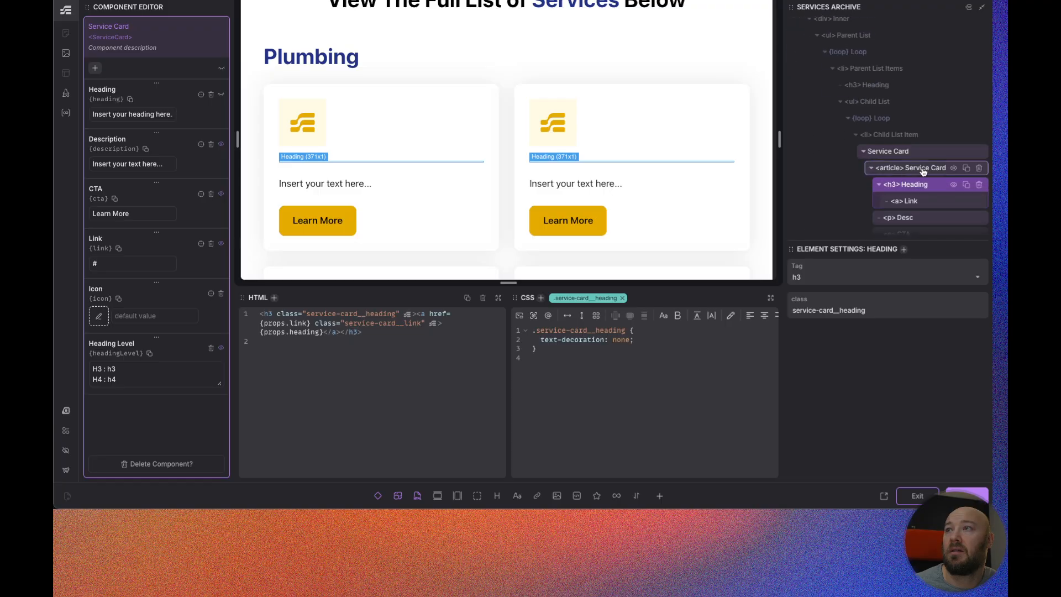
pyautogui.rightClick(919, 187)
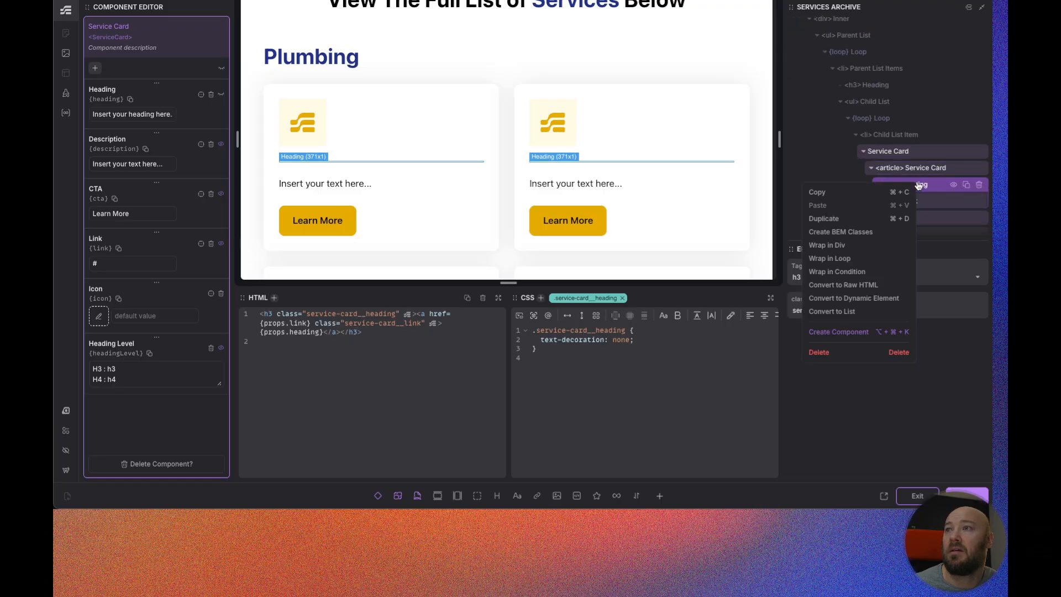
pyautogui.click(846, 297)
# Set the dynamic Heading element's tag to {props.headingLevel}.
pyautogui.click(818, 277)
pyautogui.press('BackSpace')
pyautogui.press('BackSpace')
pyautogui.write('{}props.headingLevel')
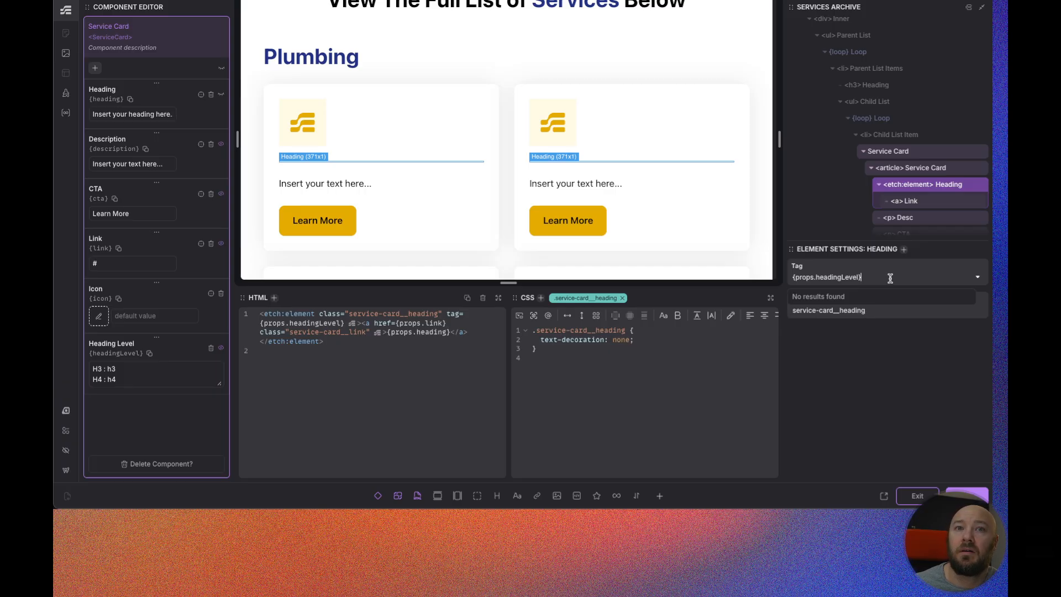
pyautogui.click(927, 172)
pyautogui.click(926, 186)
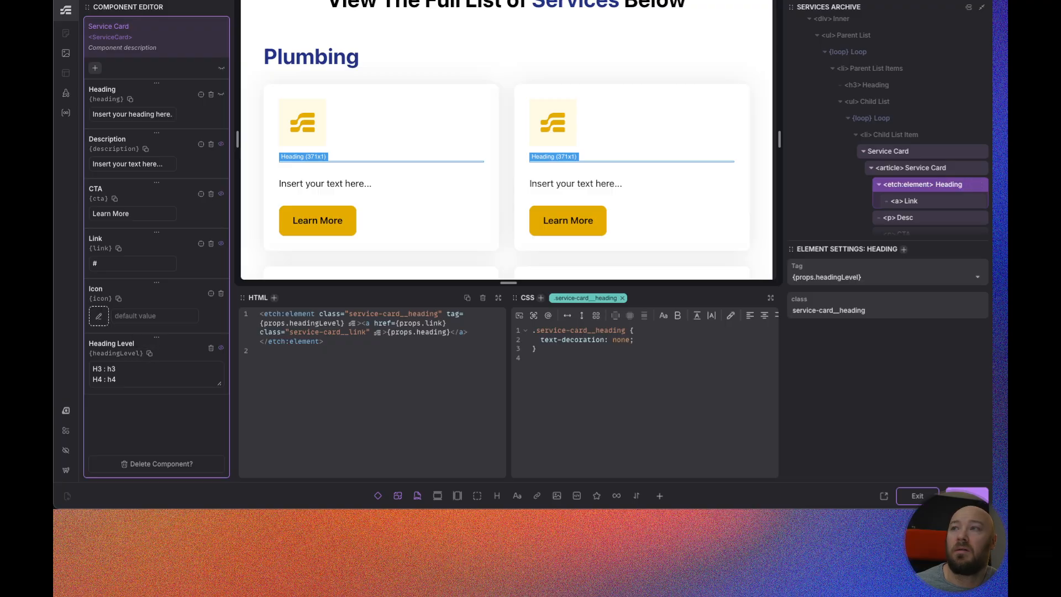
# Re-enter {props.headingLevel} as the Service Card heading's tag and remove the duplicated props prefix.
pyautogui.click(877, 273)
pyautogui.moveTo(859, 278); pyautogui.dragTo(816, 279)
pyautogui.write('props.headingLevel')
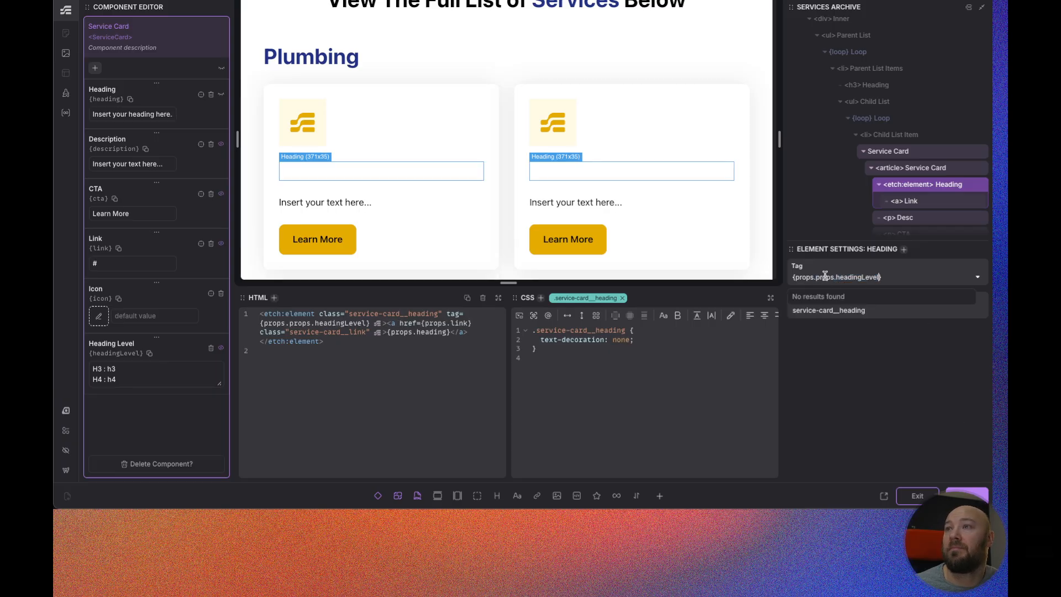
pyautogui.press('BackSpace')
pyautogui.press('BackSpace')
pyautogui.press('BackSpace')
pyautogui.press('BackSpace')
pyautogui.press('BackSpace')
pyautogui.press('BackSpace')
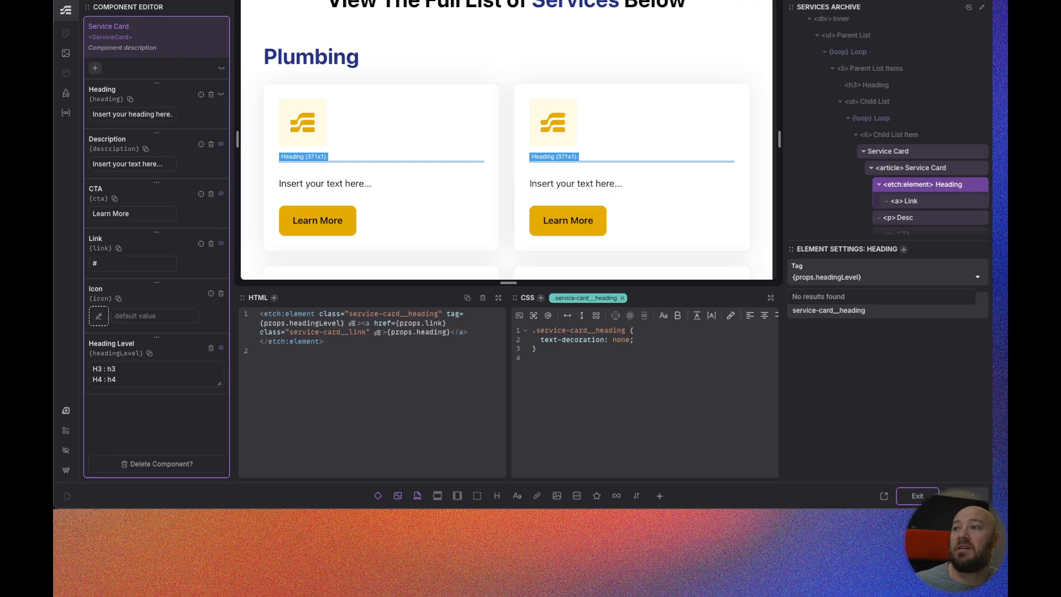
# Toggle the preview of all the Service Card's property defaults to check how the heading renders.
pyautogui.click(221, 69)
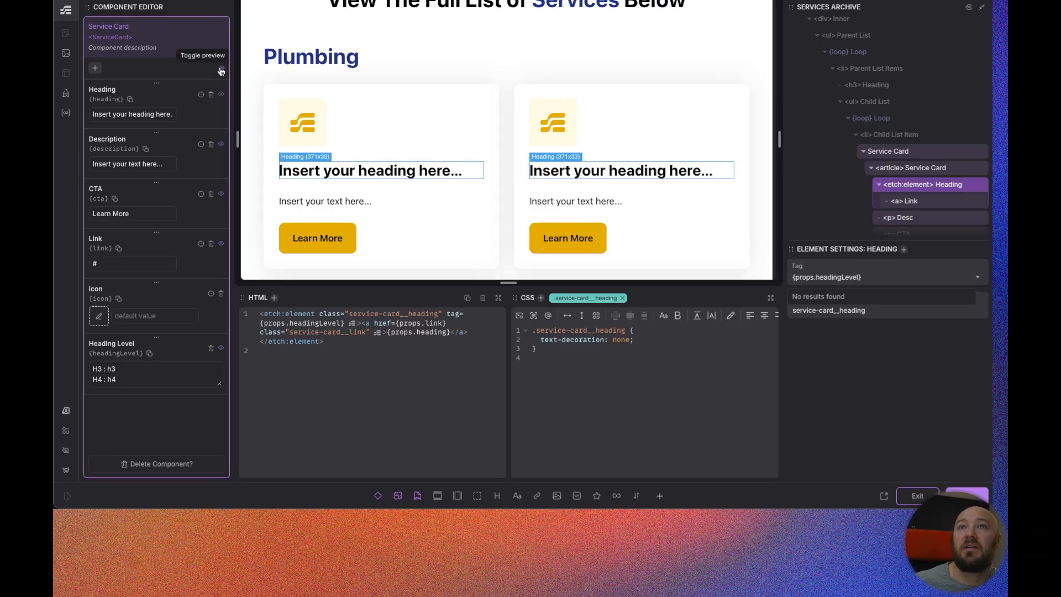
pyautogui.click(221, 70)
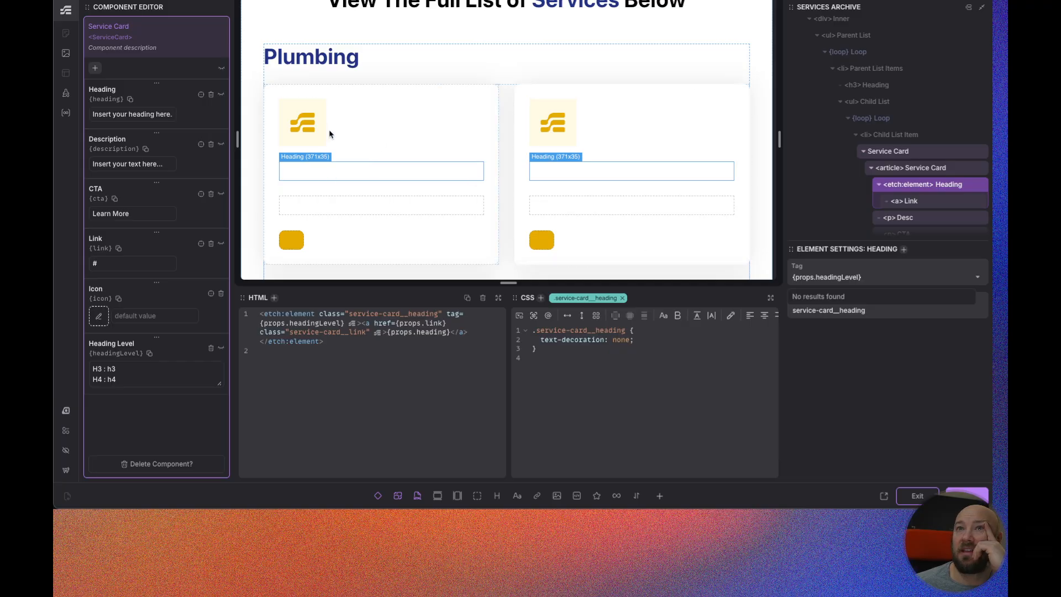
# Save the Service Card component and return to editing the services archive template.
pyautogui.click(966, 493)
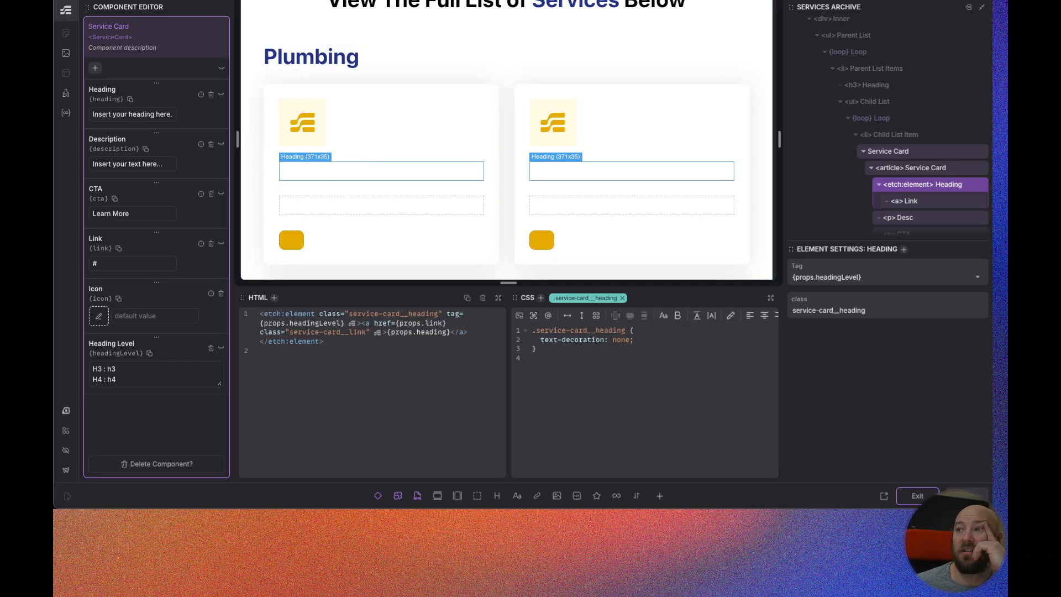
pyautogui.click(916, 496)
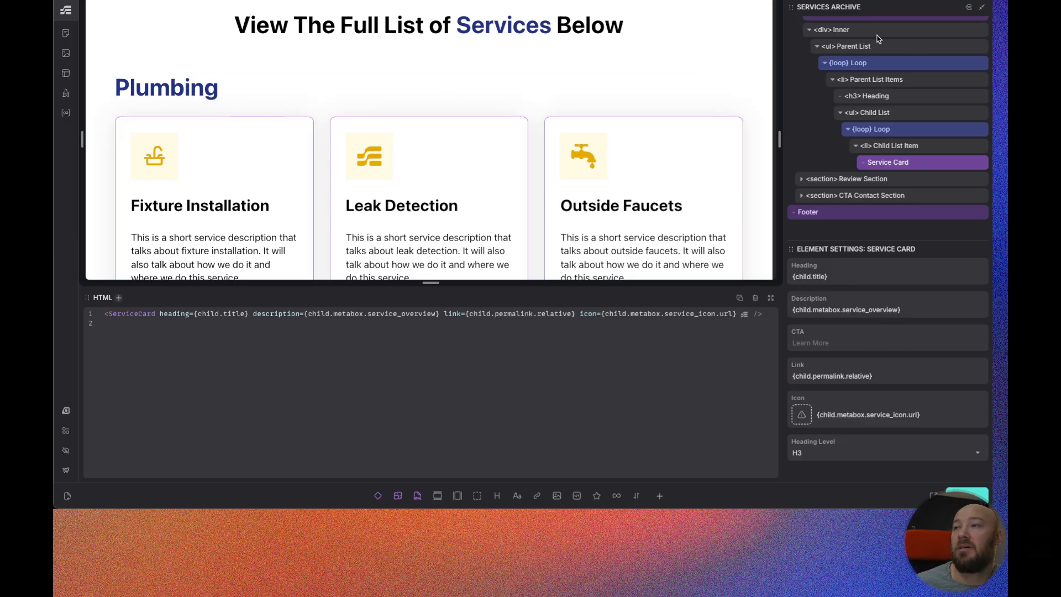
# Set the heading level of the Service Card in the child loop to H4 and save the template.
pyautogui.click(823, 455)
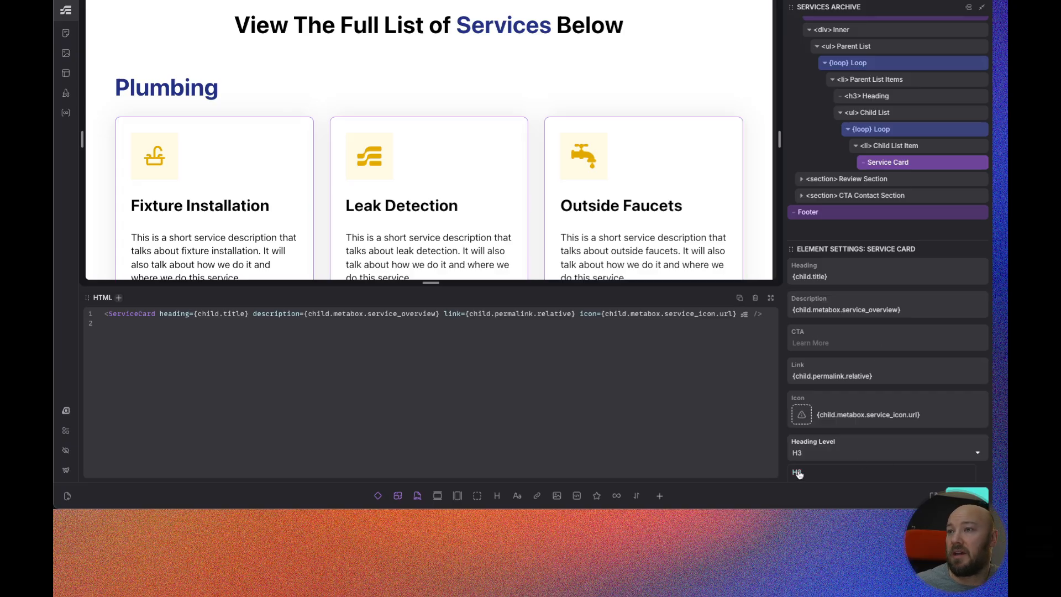
pyautogui.click(804, 473)
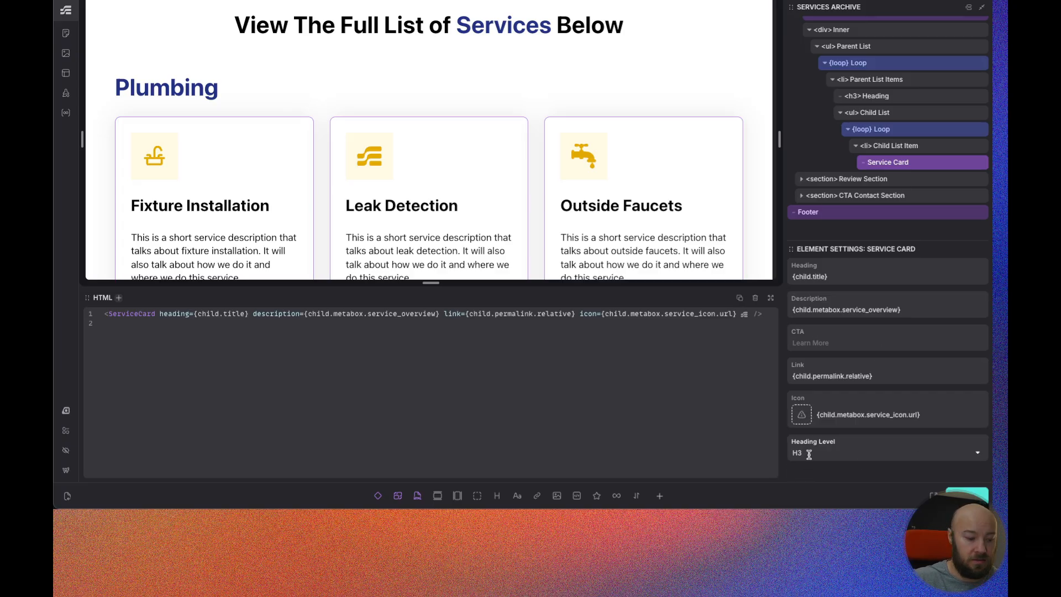
pyautogui.press('BackSpace')
pyautogui.write('4')
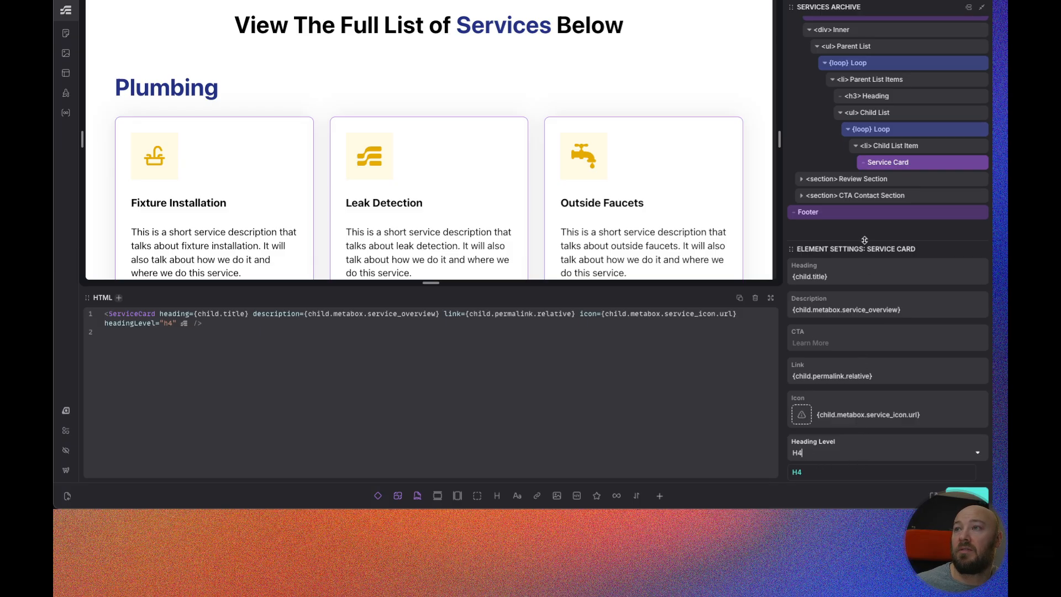
pyautogui.moveTo(863, 241); pyautogui.dragTo(862, 201)
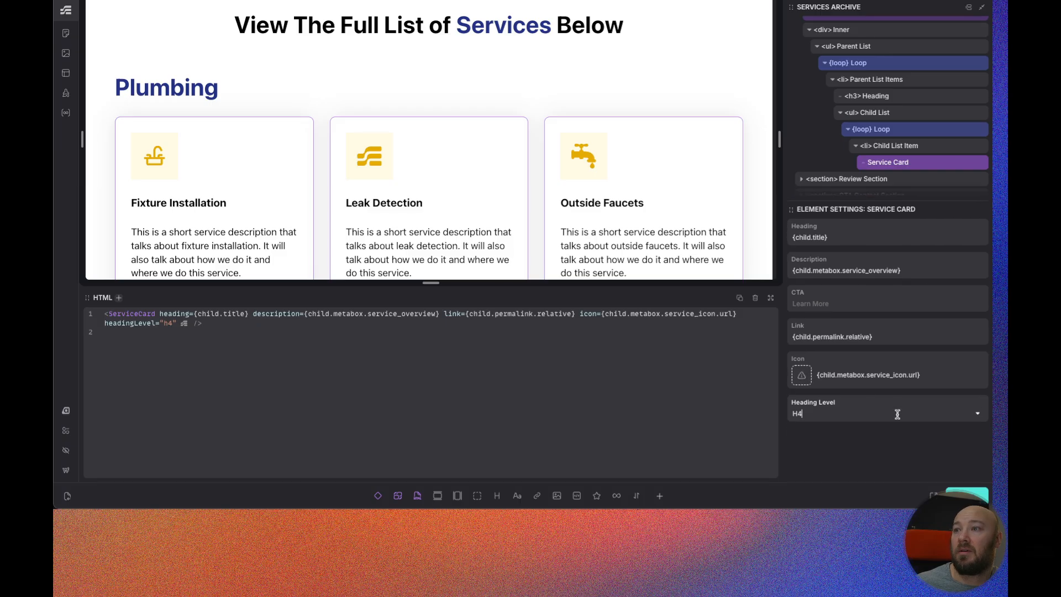
pyautogui.click(976, 415)
pyautogui.scroll(1, 462, 177)
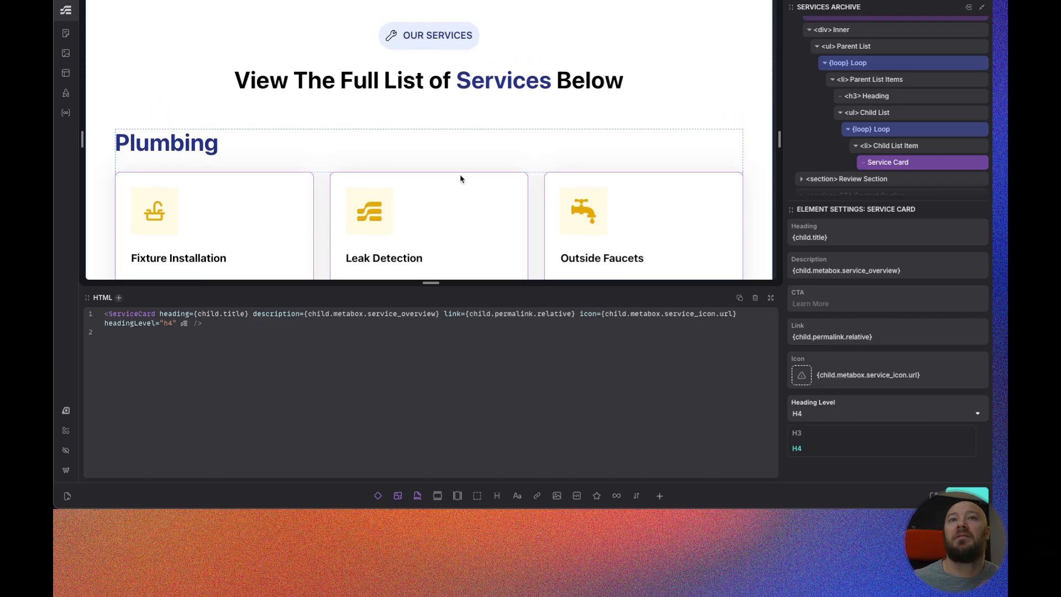
pyautogui.scroll(-3, 462, 178)
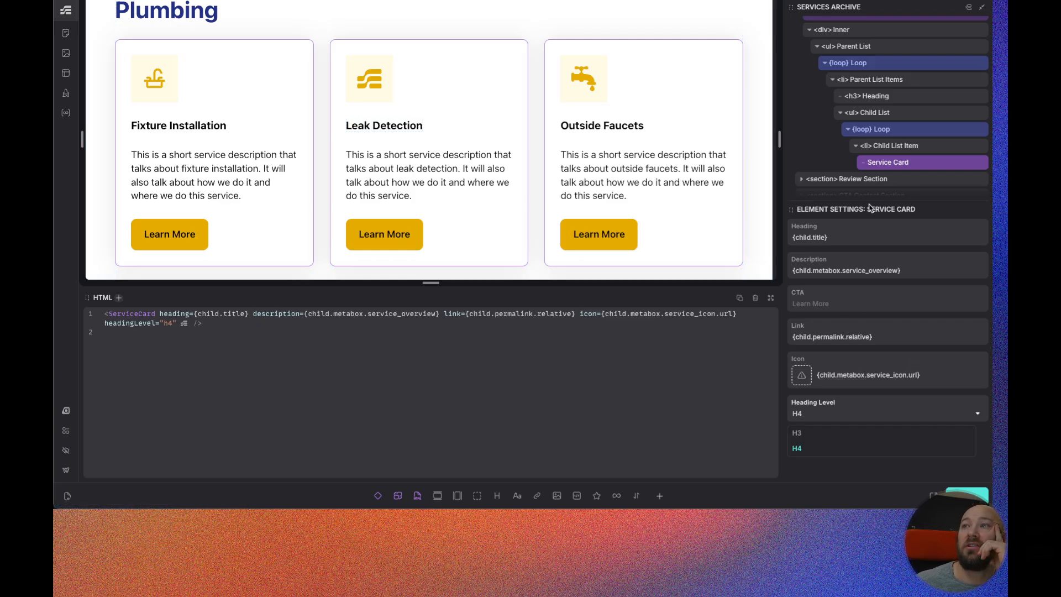
pyautogui.click(966, 494)
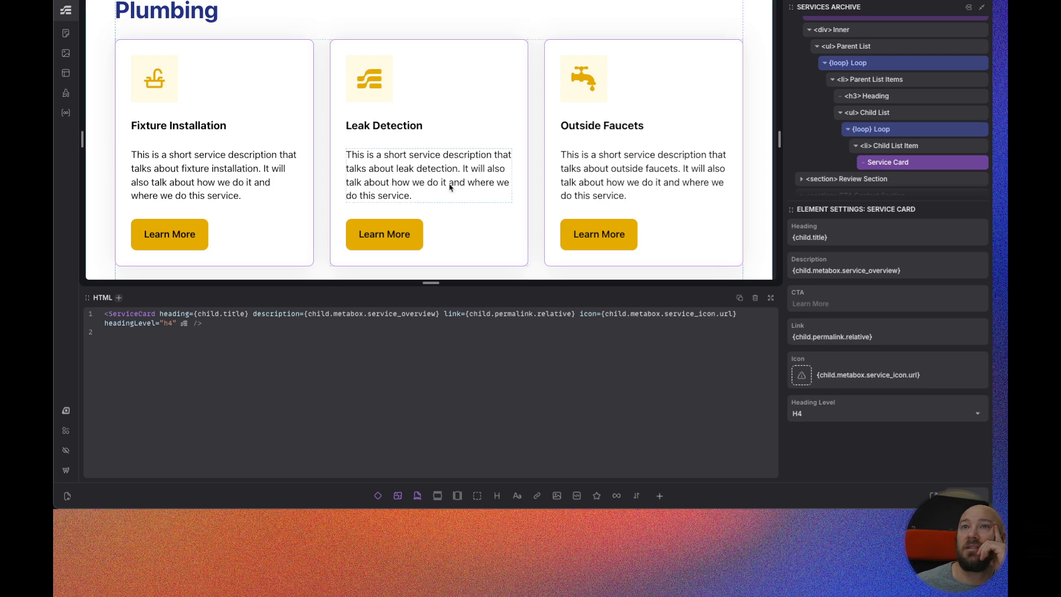
# Edit the Service Card component so its .service-card__heading class has a font-size of var(--h3), and return to the template.
pyautogui.scroll(2, 398, 182)
pyautogui.scroll(-2, 370, 168)
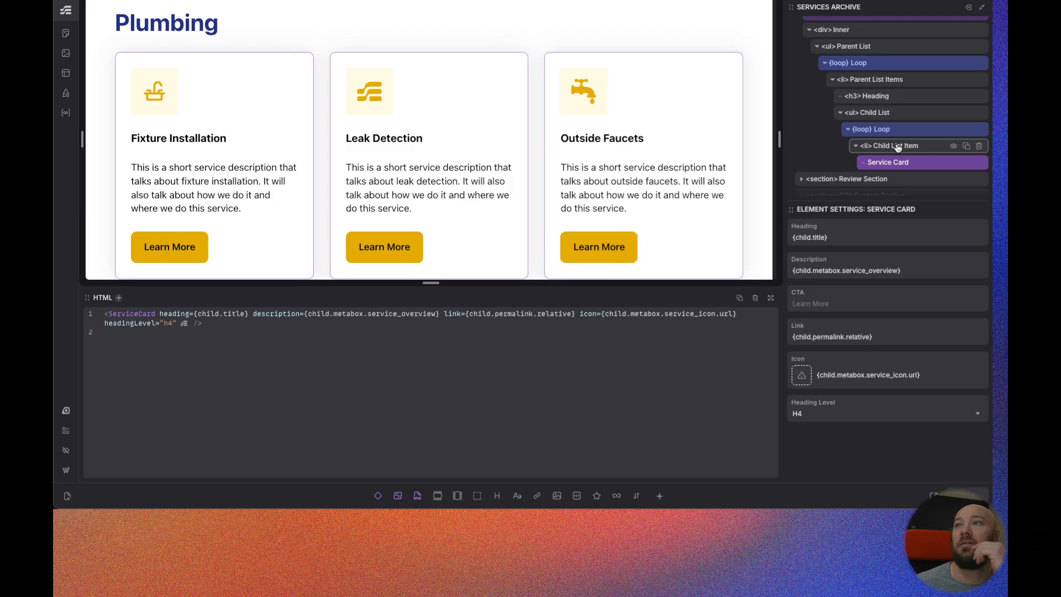
pyautogui.rightClick(901, 163)
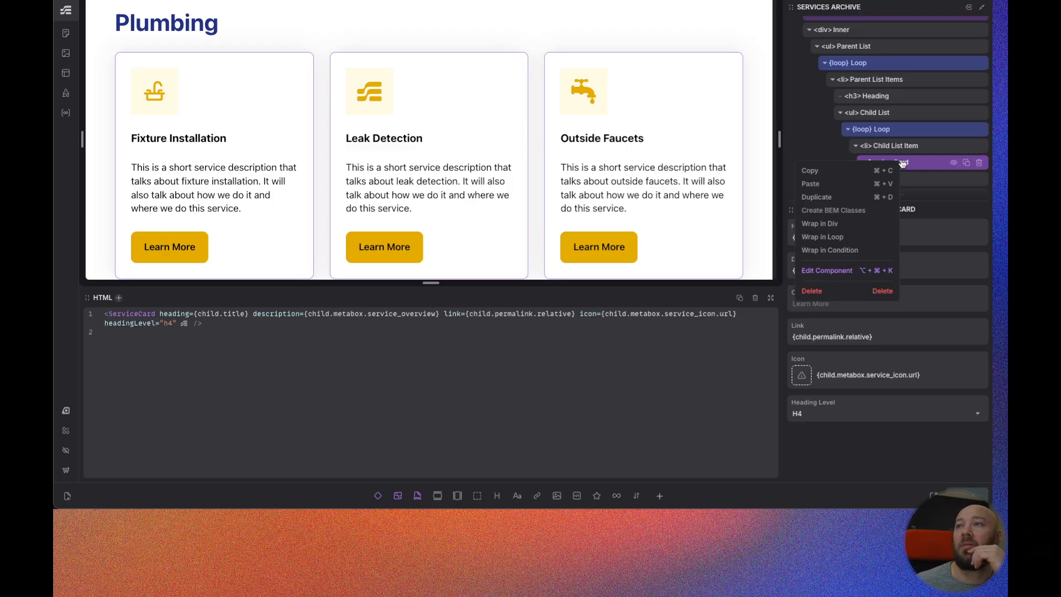
pyautogui.click(825, 271)
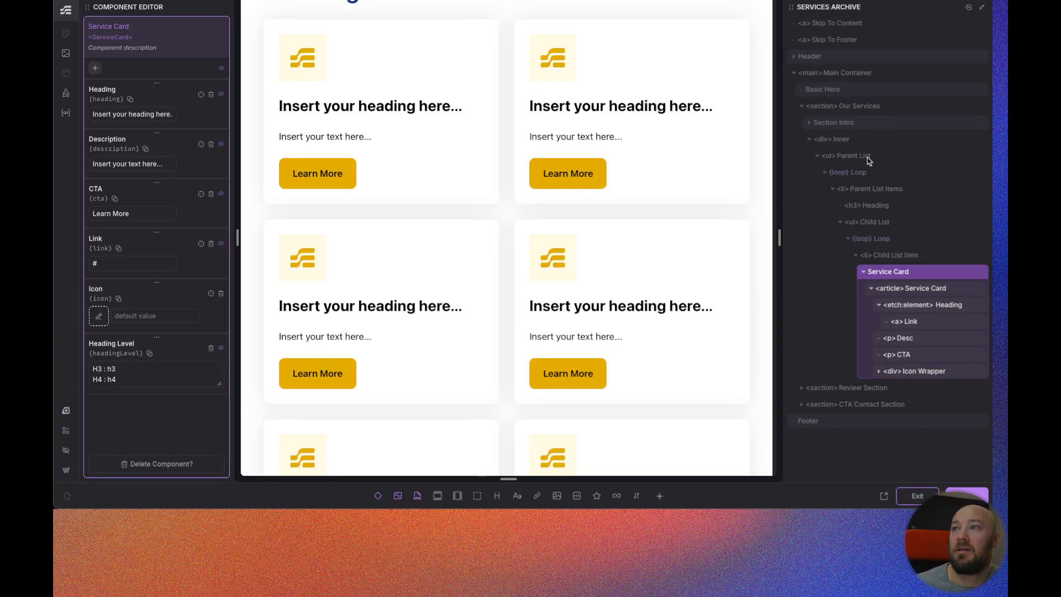
pyautogui.click(919, 305)
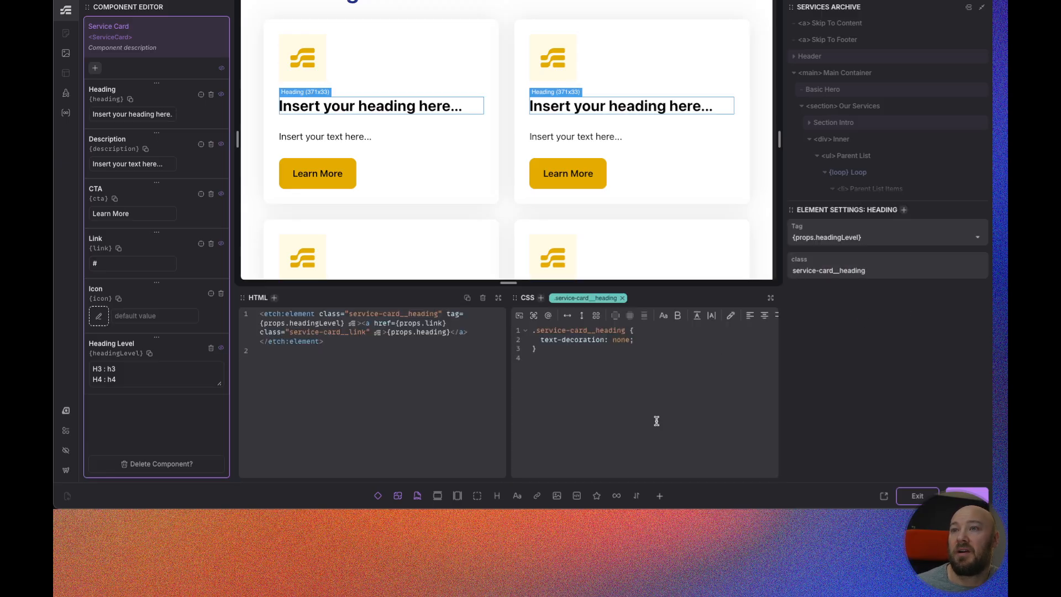
pyautogui.write('nt-s')
pyautogui.press('Return')
pyautogui.write('--')
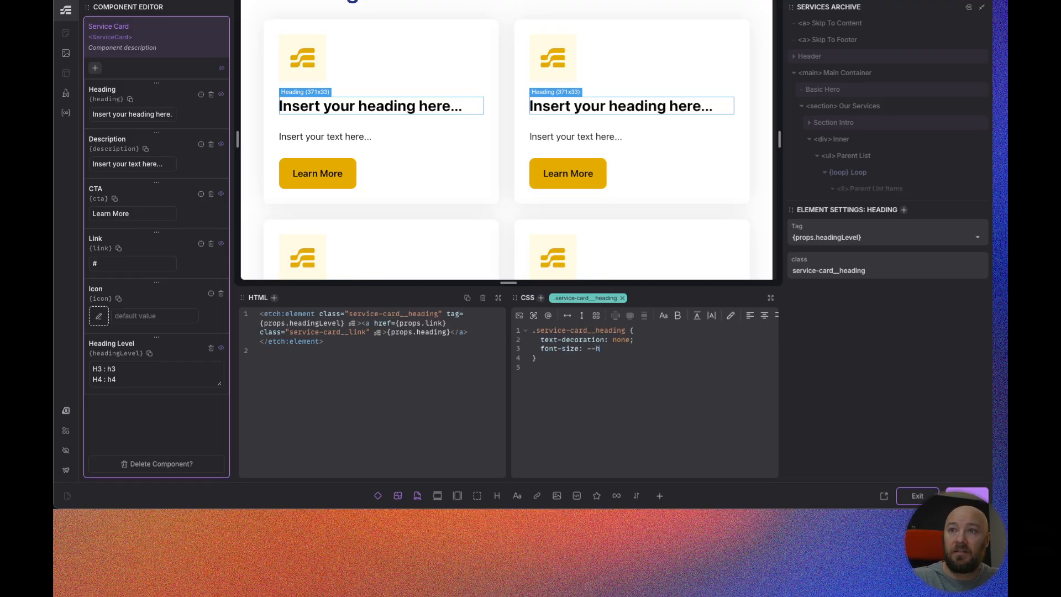
pyautogui.write('h3')
pyautogui.press('Return')
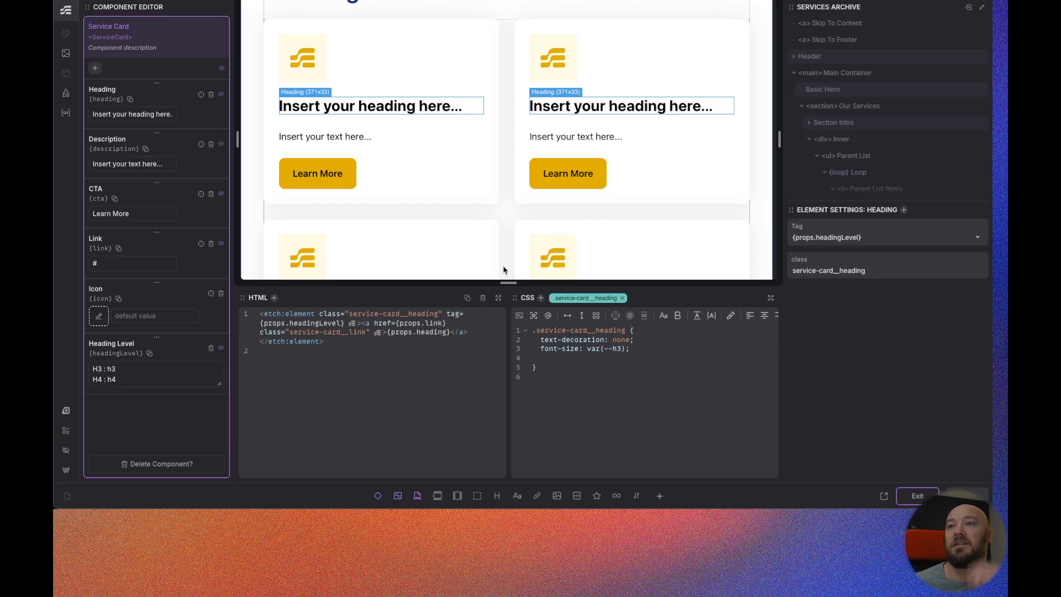
pyautogui.click(917, 496)
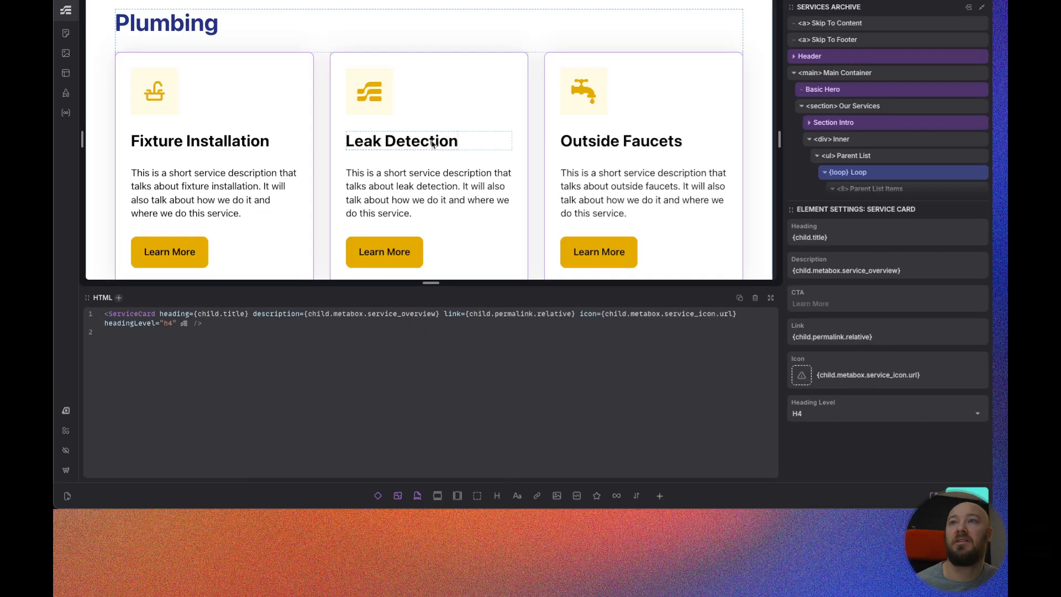
# Check the service card headings against the section and category headings in the template preview.
pyautogui.scroll(-5, 432, 143)
pyautogui.scroll(2, 516, 159)
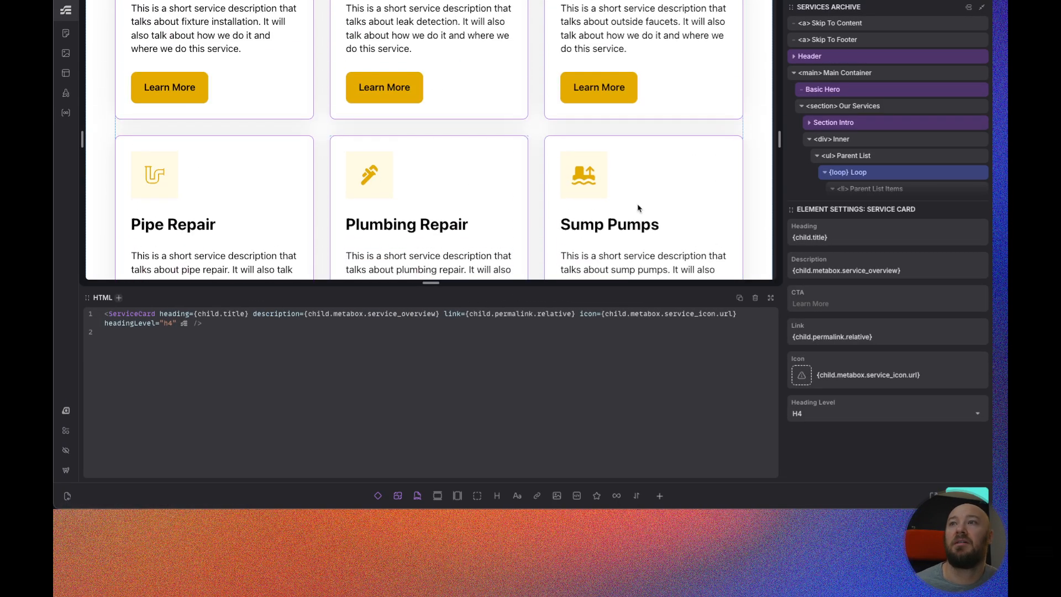
pyautogui.scroll(6, 519, 237)
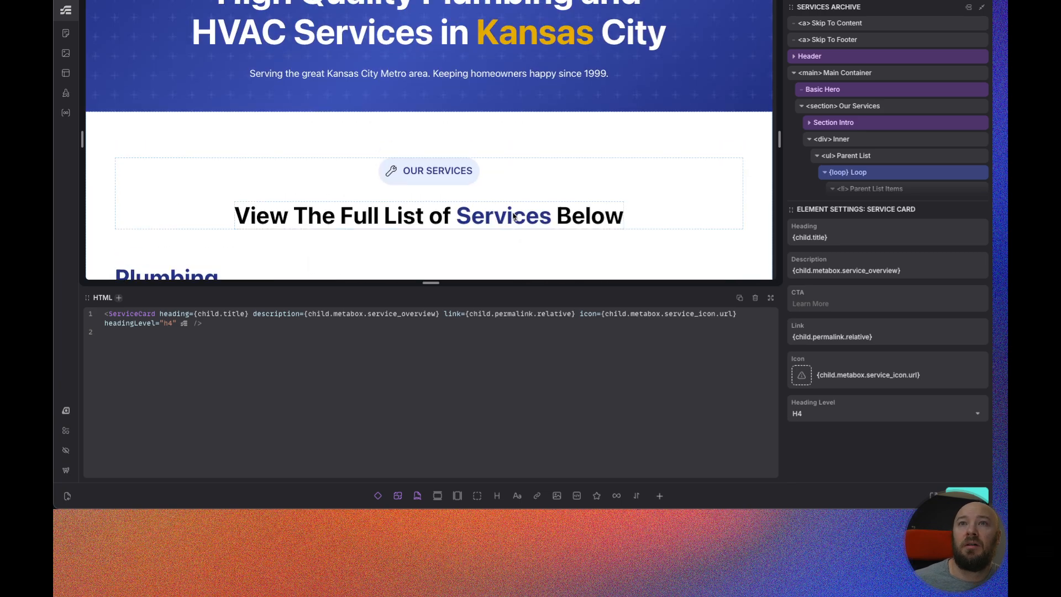
pyautogui.scroll(-3, 514, 217)
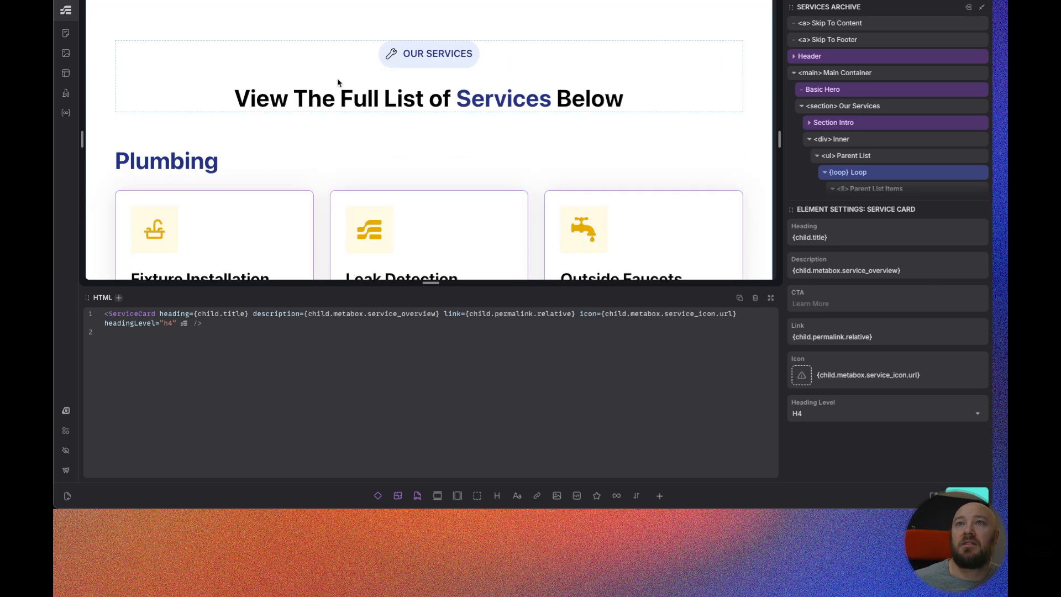
pyautogui.scroll(-2, 334, 93)
pyautogui.scroll(3, 329, 128)
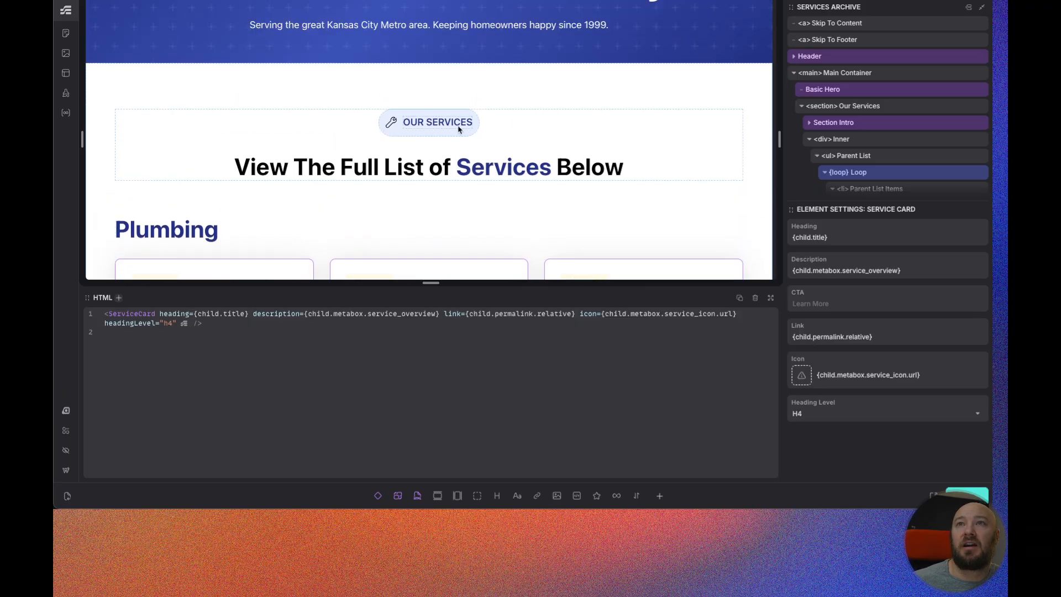
pyautogui.scroll(5, 458, 127)
# Review the live services page on the front end, from the hero through the service groups, reviews and contact section.
pyautogui.click(113, 1)
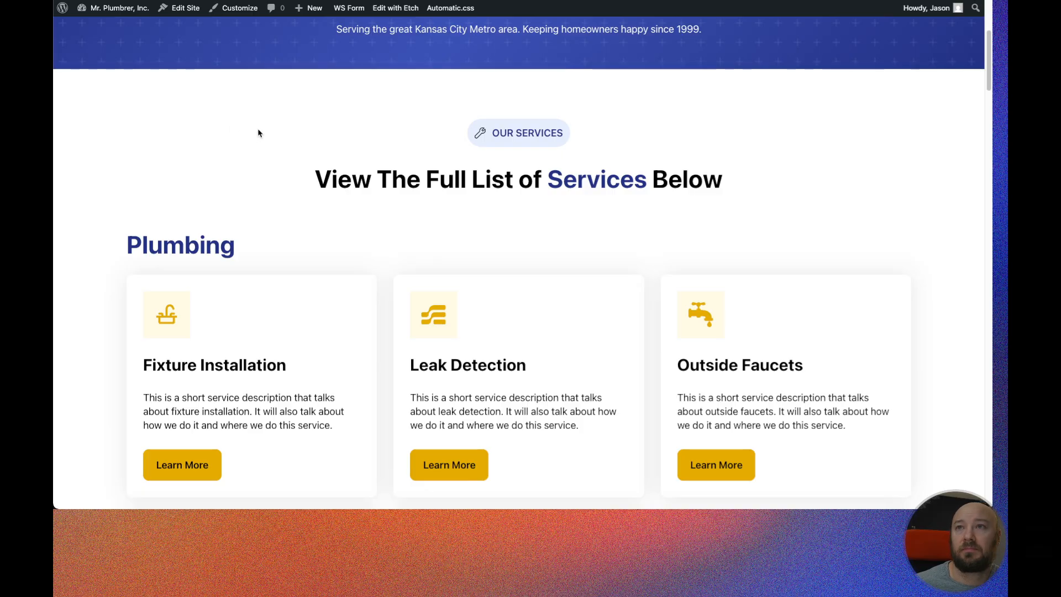
pyautogui.scroll(5, 217, 153)
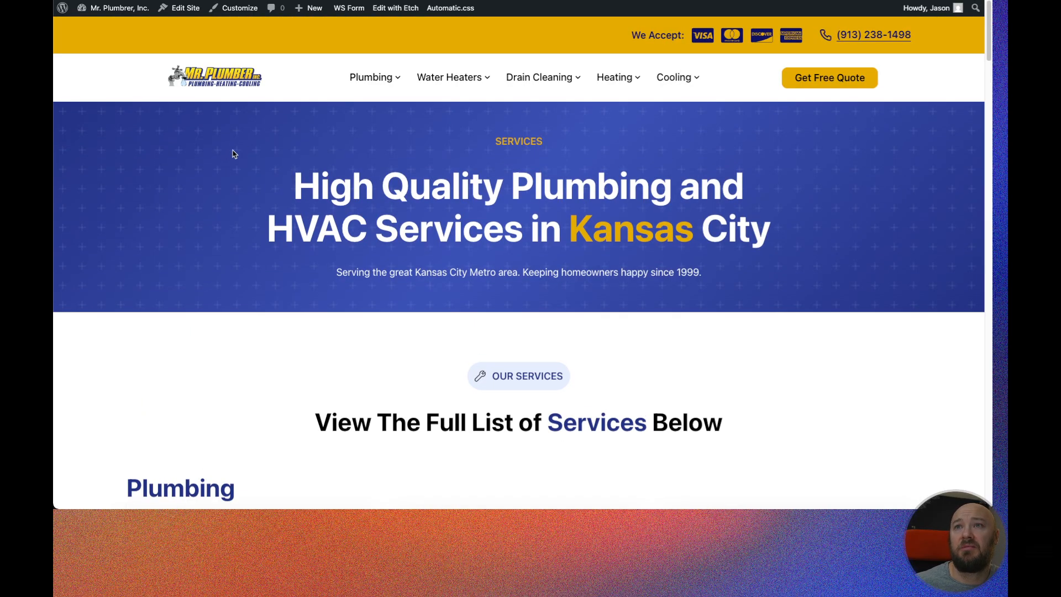
pyautogui.scroll(-20, 226, 148)
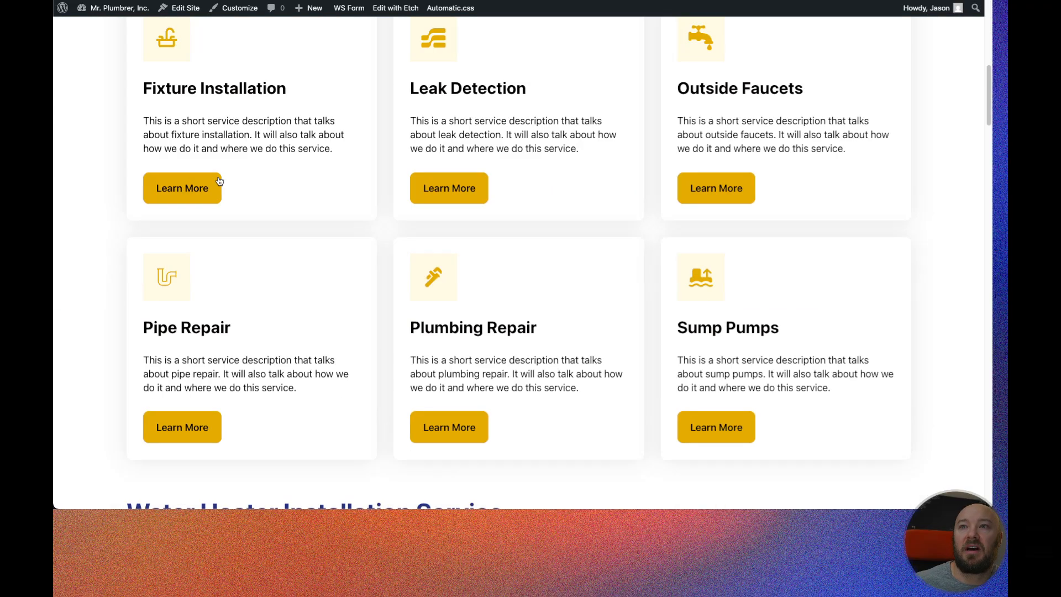
pyautogui.scroll(-9, 110, 233)
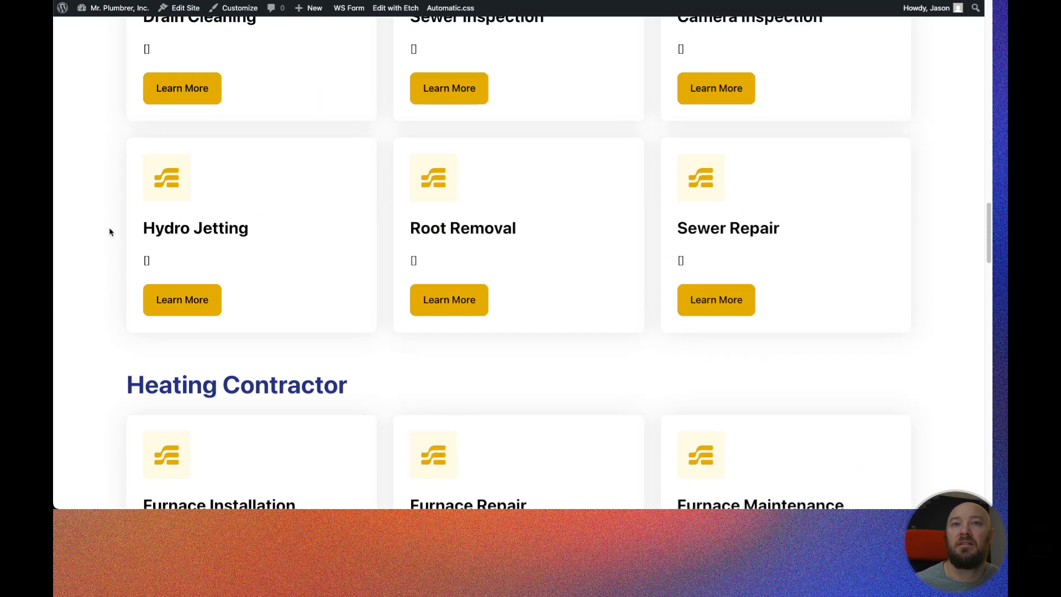
pyautogui.scroll(-2, 210, 202)
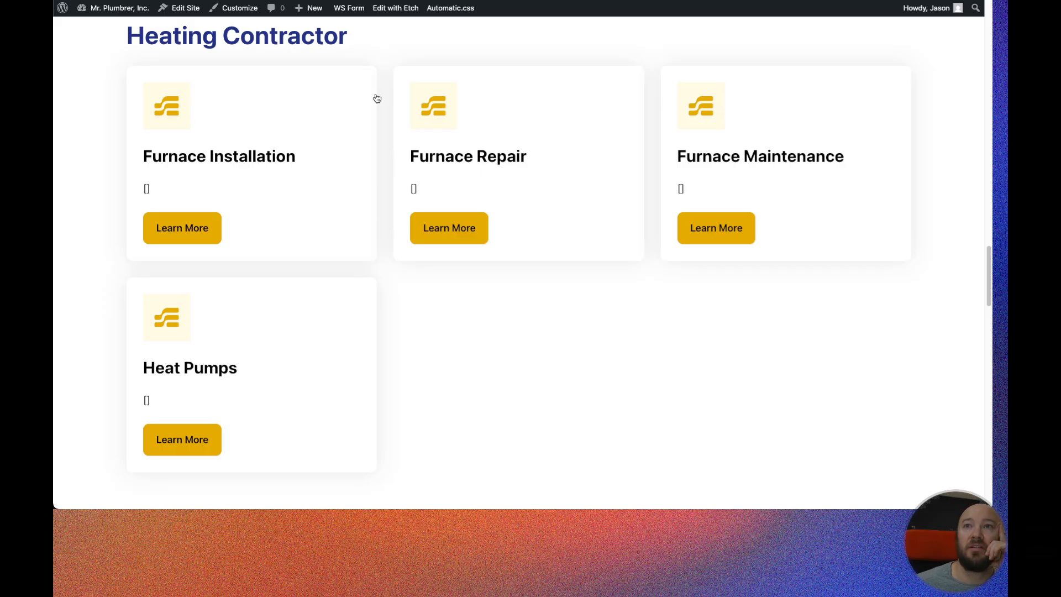
pyautogui.scroll(-3, 166, 270)
pyautogui.scroll(-12, 173, 270)
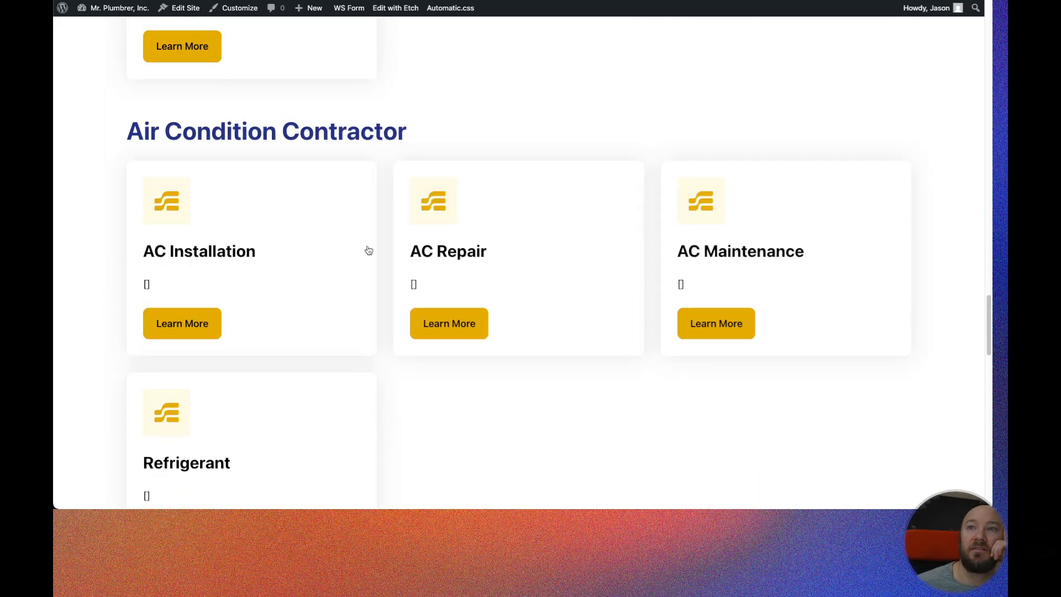
pyautogui.scroll(-2, 370, 236)
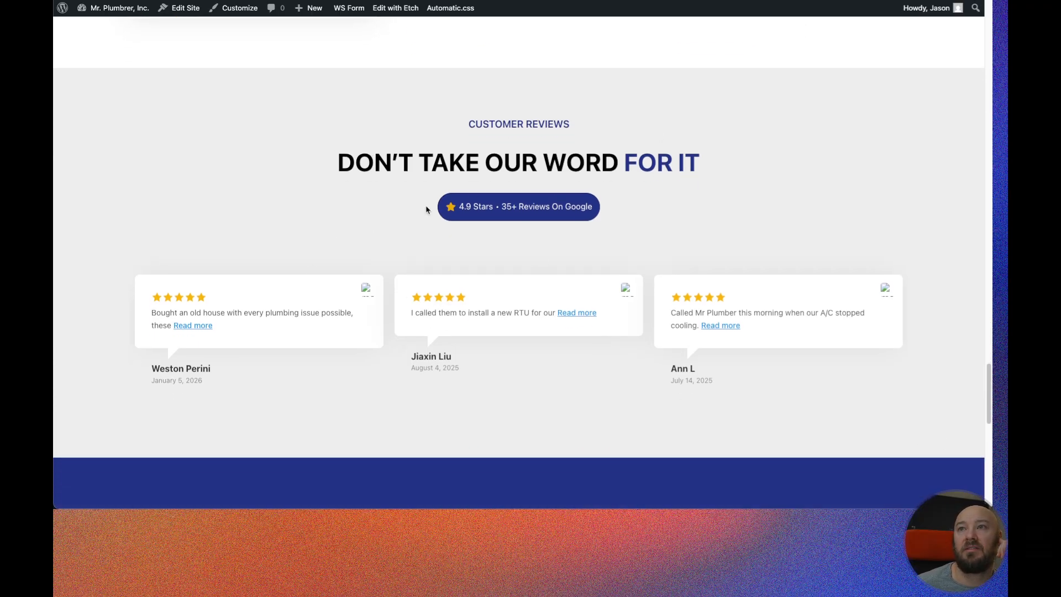
pyautogui.scroll(-4, 387, 193)
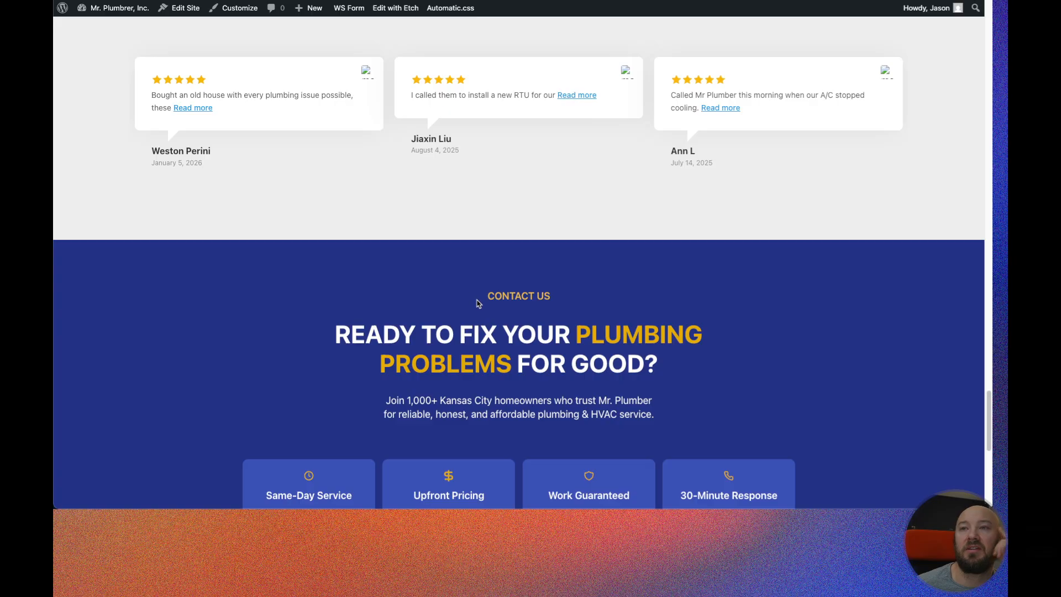
pyautogui.scroll(-4, 470, 298)
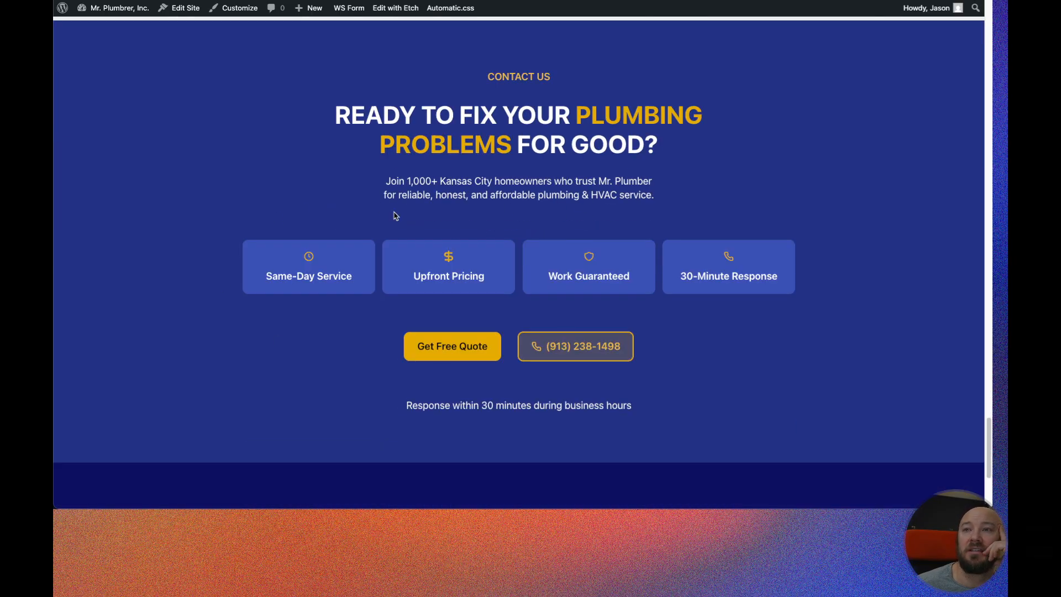
pyautogui.scroll(-4, 332, 270)
pyautogui.scroll(20, 268, 284)
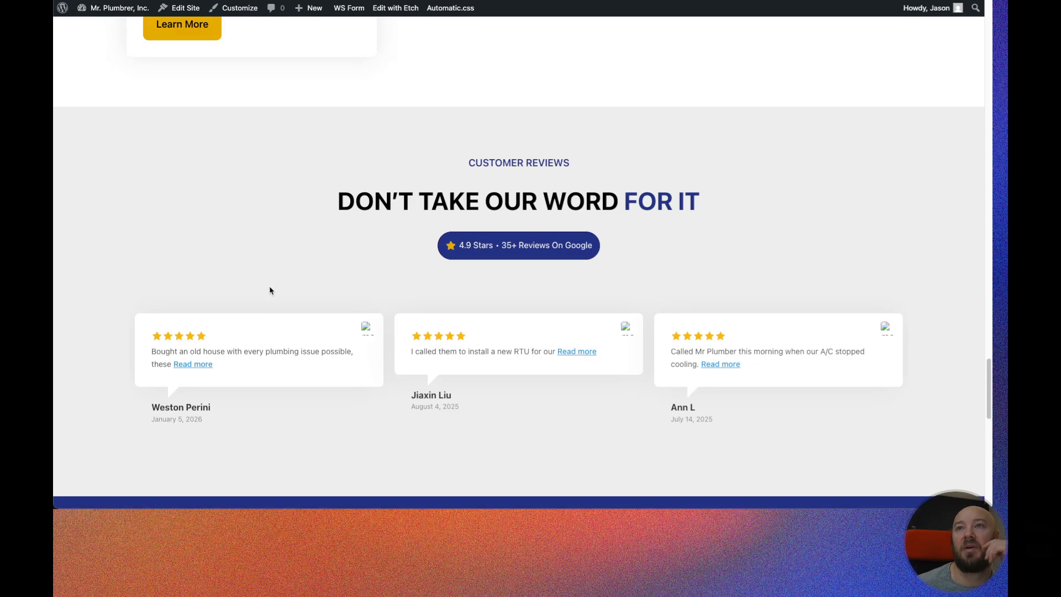
pyautogui.scroll(20, 269, 291)
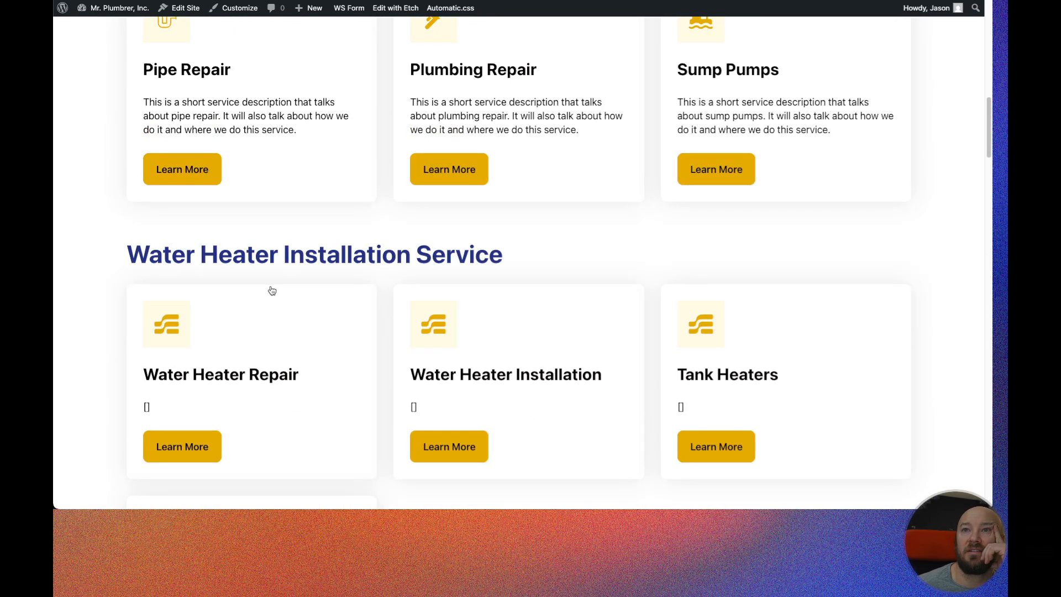
pyautogui.scroll(7, 273, 290)
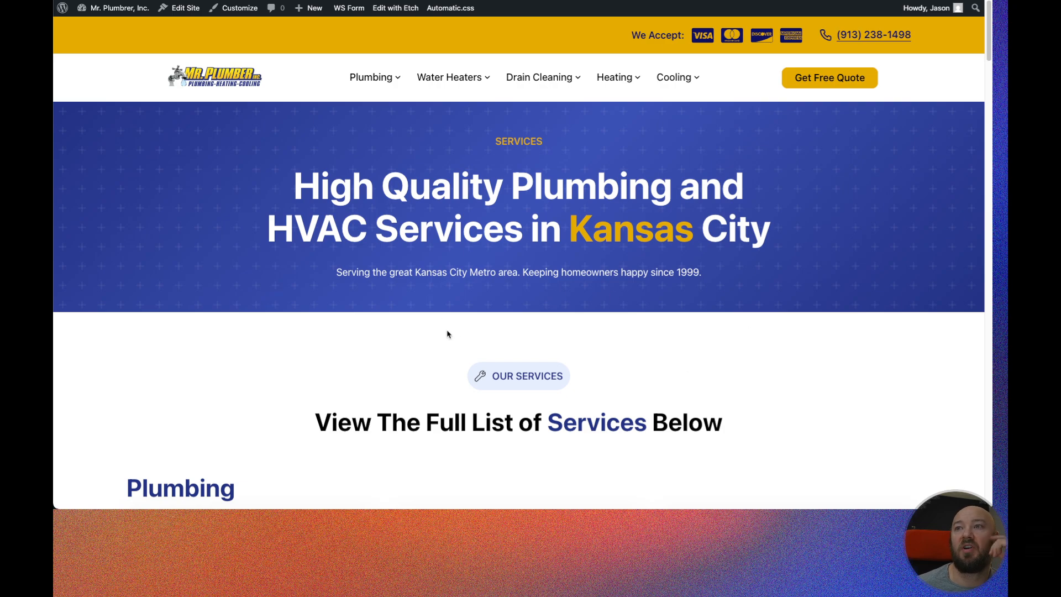
pyautogui.scroll(-1, 558, 326)
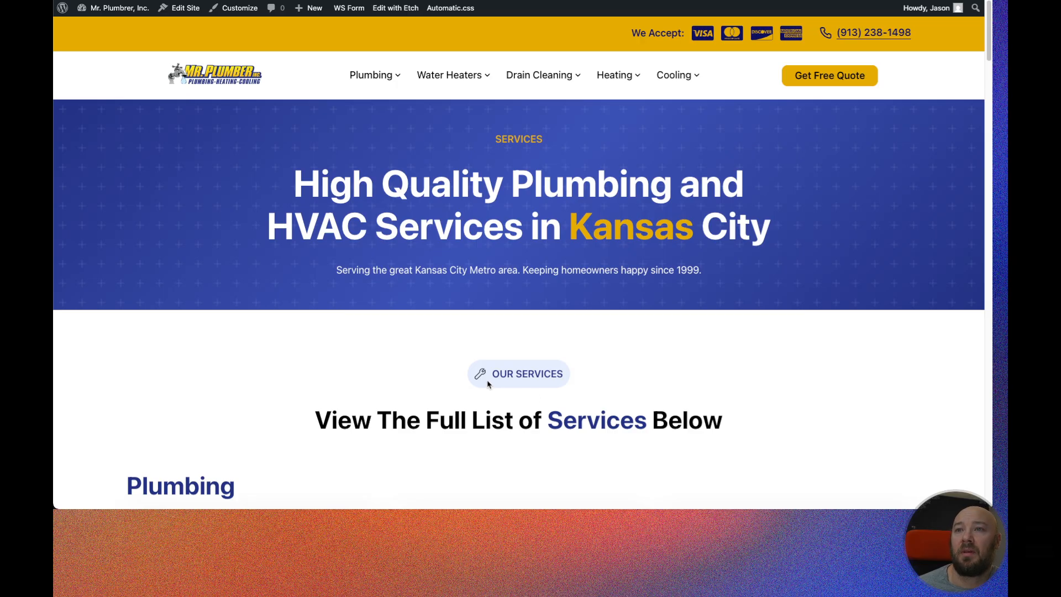
pyautogui.scroll(-3, 458, 391)
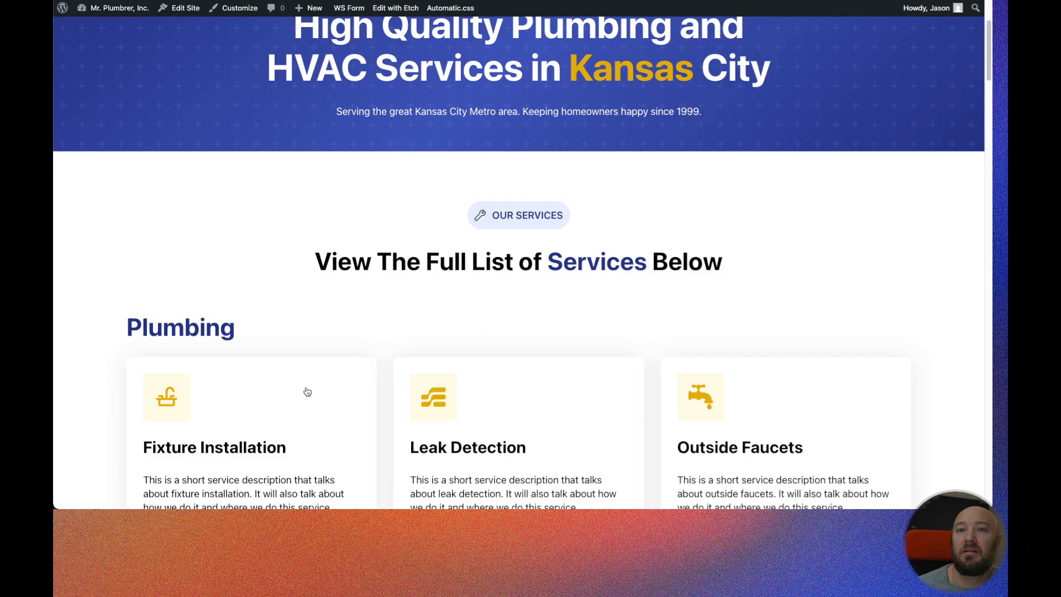
pyautogui.scroll(3, 434, 166)
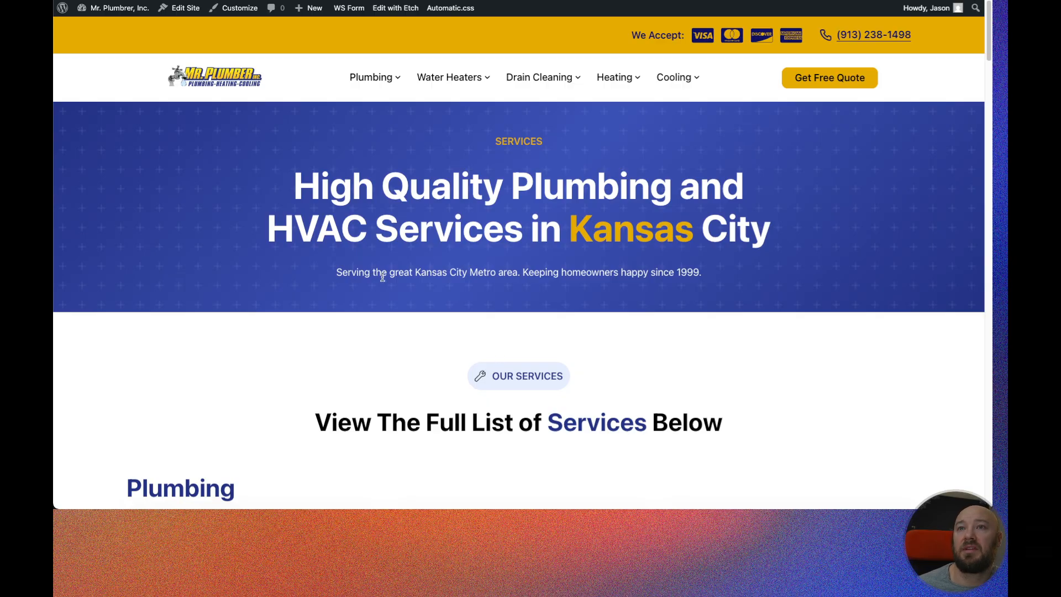
# Open the Fixture Installation service page from its card in the Plumbing group of the live services page.
pyautogui.scroll(-5, 366, 284)
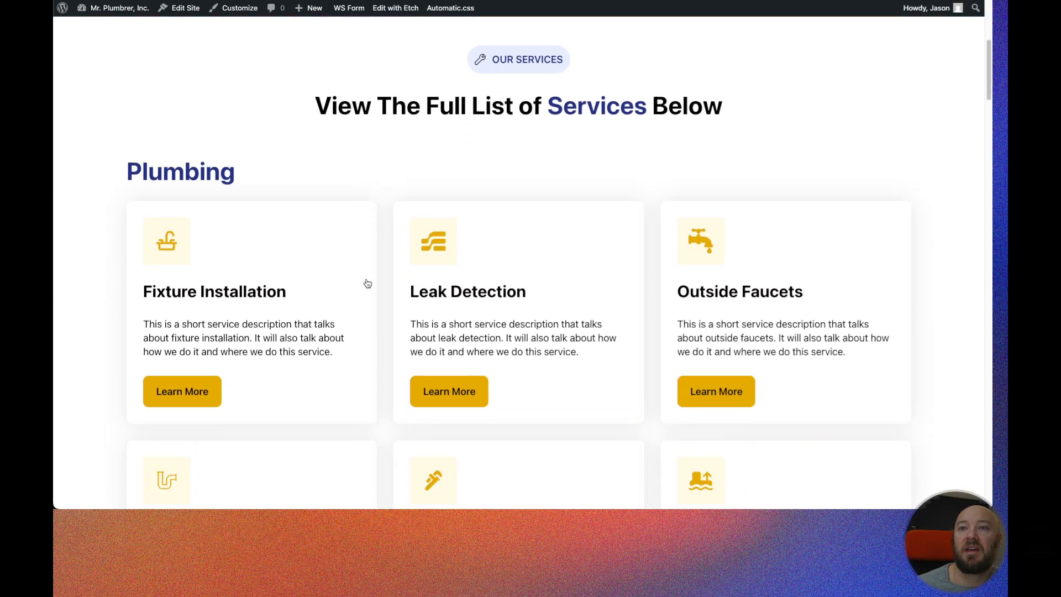
pyautogui.scroll(5, 369, 321)
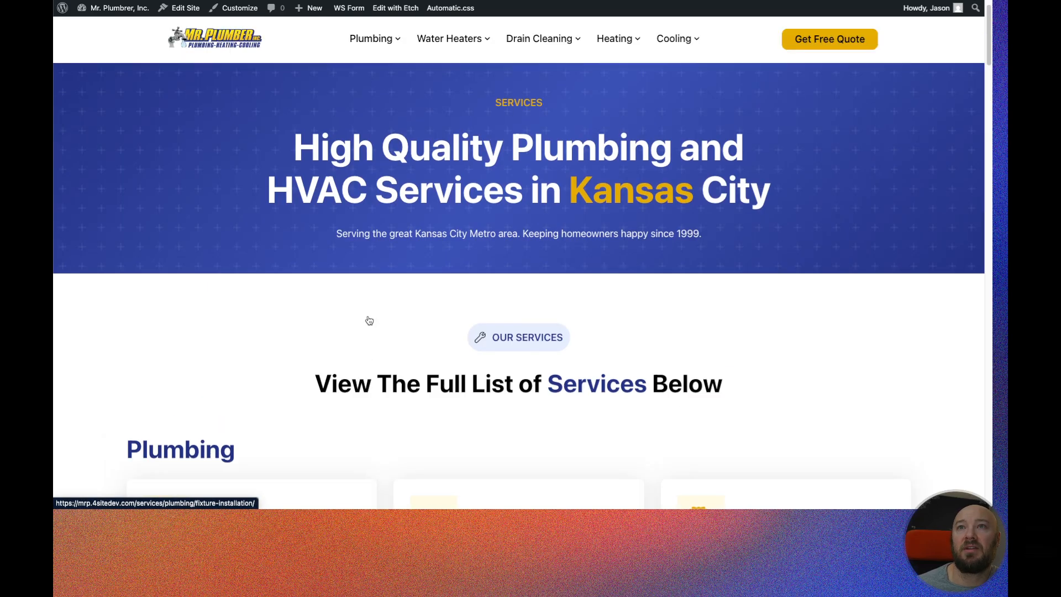
pyautogui.scroll(-5, 369, 320)
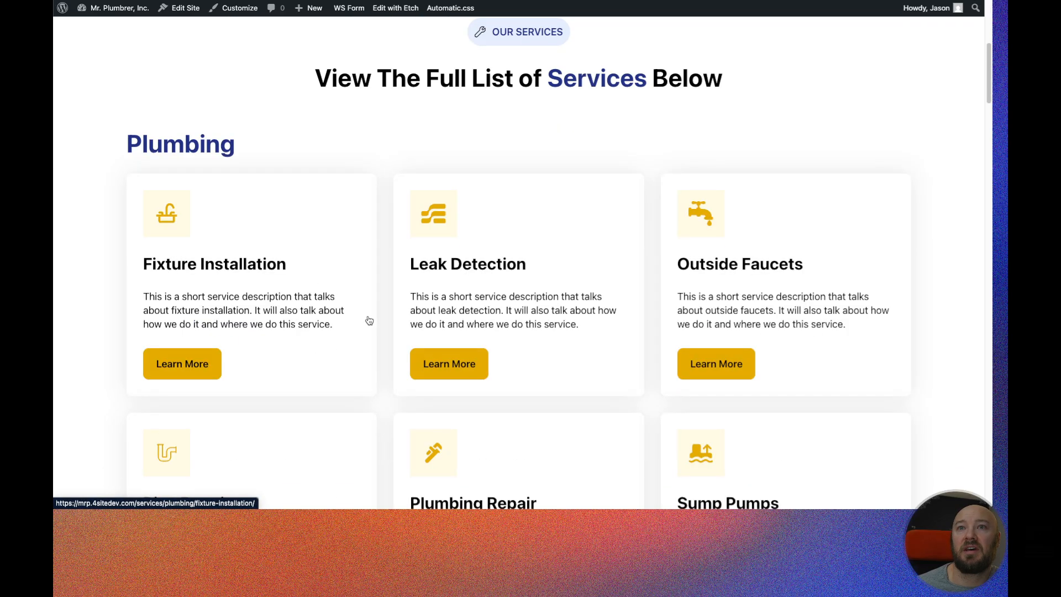
pyautogui.click(296, 309)
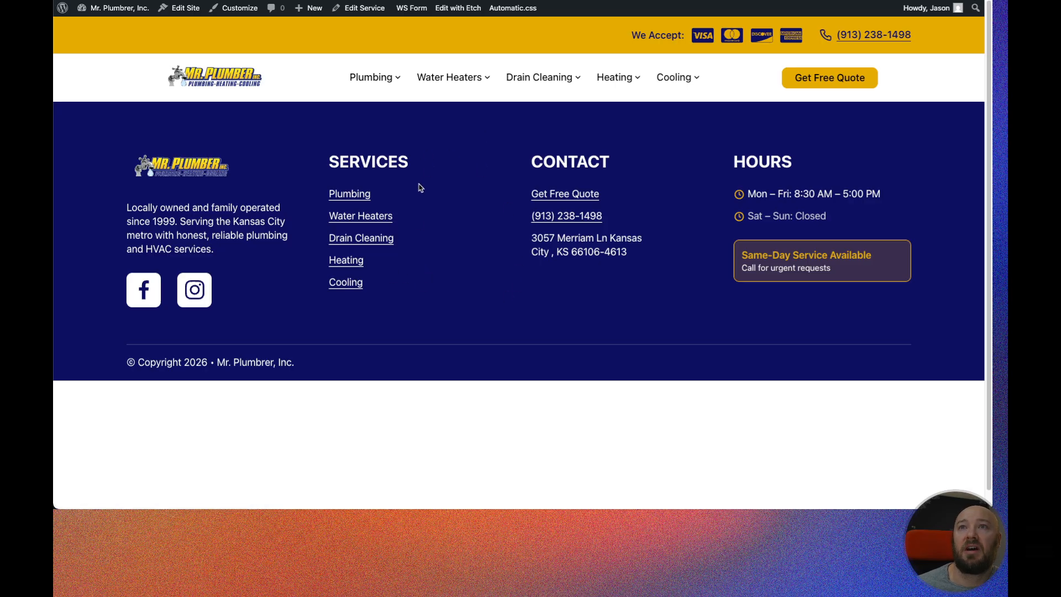
# Review the home page's service cards and hero, and return to the Fixture Installation page to inspect its Plumbing submenu.
pyautogui.moveTo(372, 78)
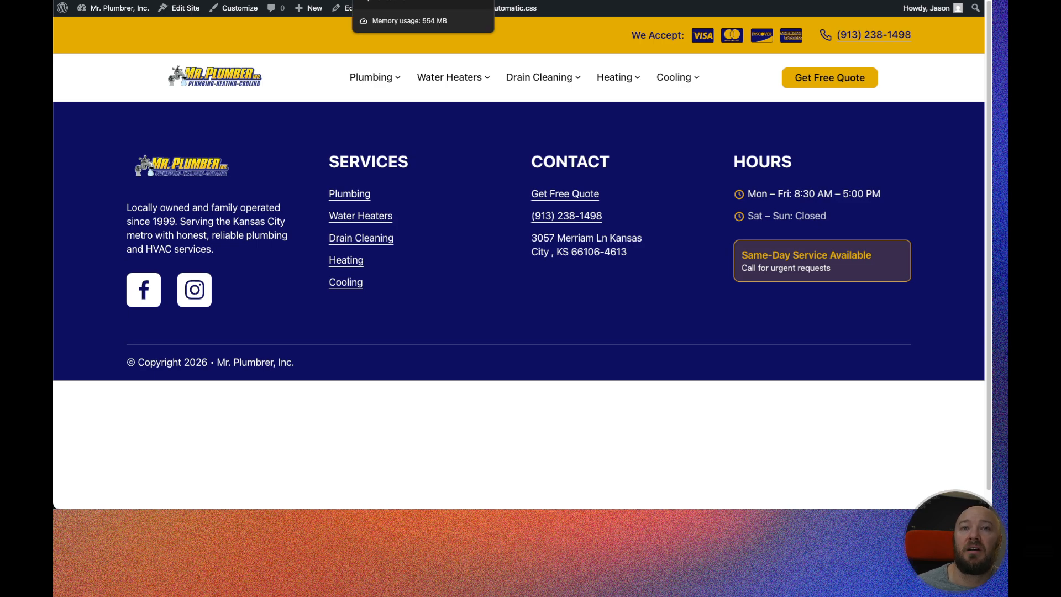
pyautogui.scroll(10, 518, 249)
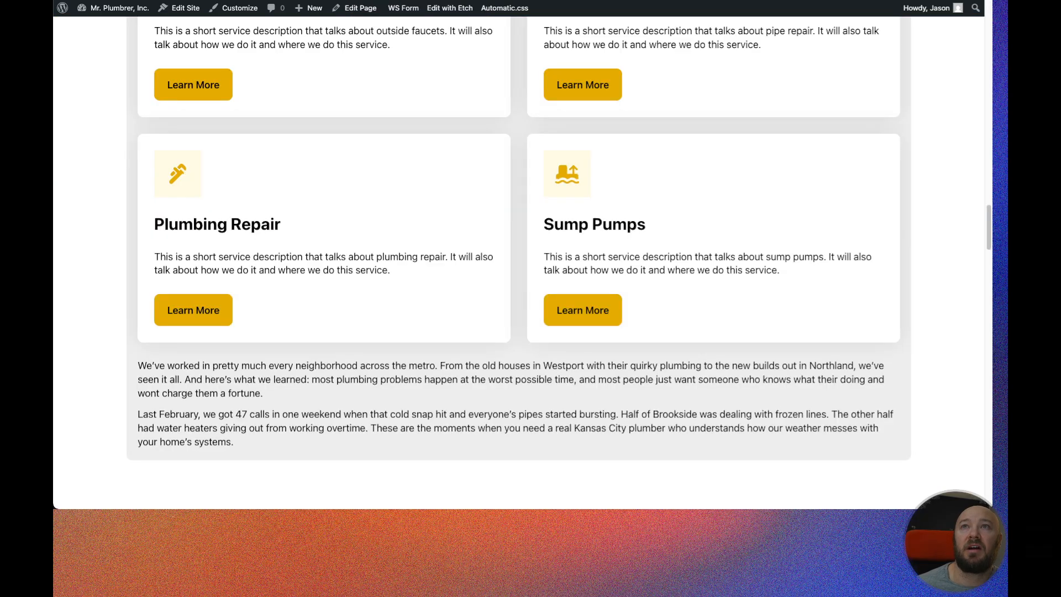
pyautogui.scroll(15, 450, 194)
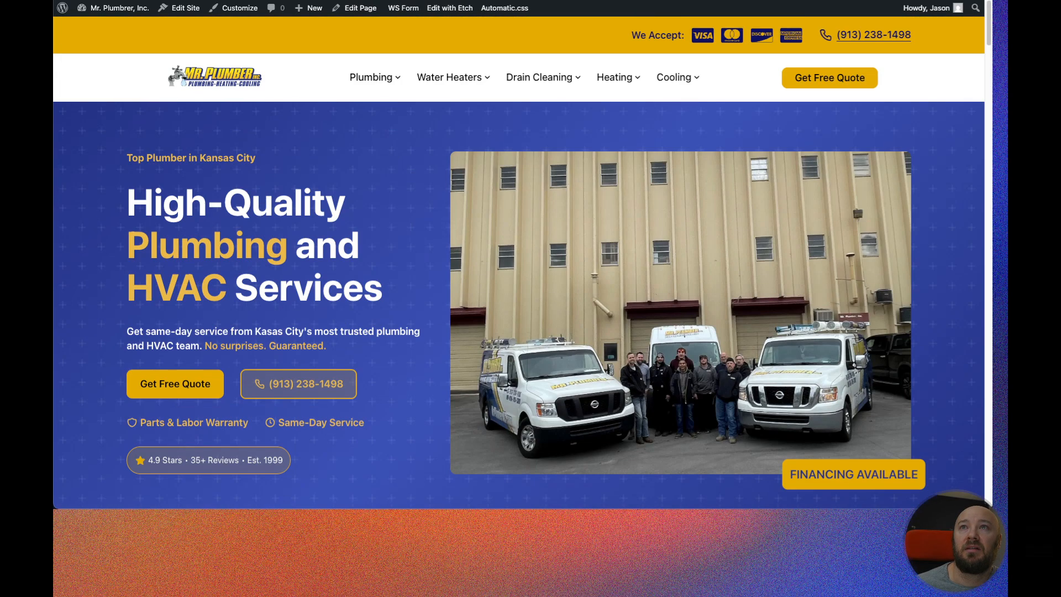
pyautogui.hotkey('ctrl', 'Tab')
pyautogui.moveTo(445, 79)
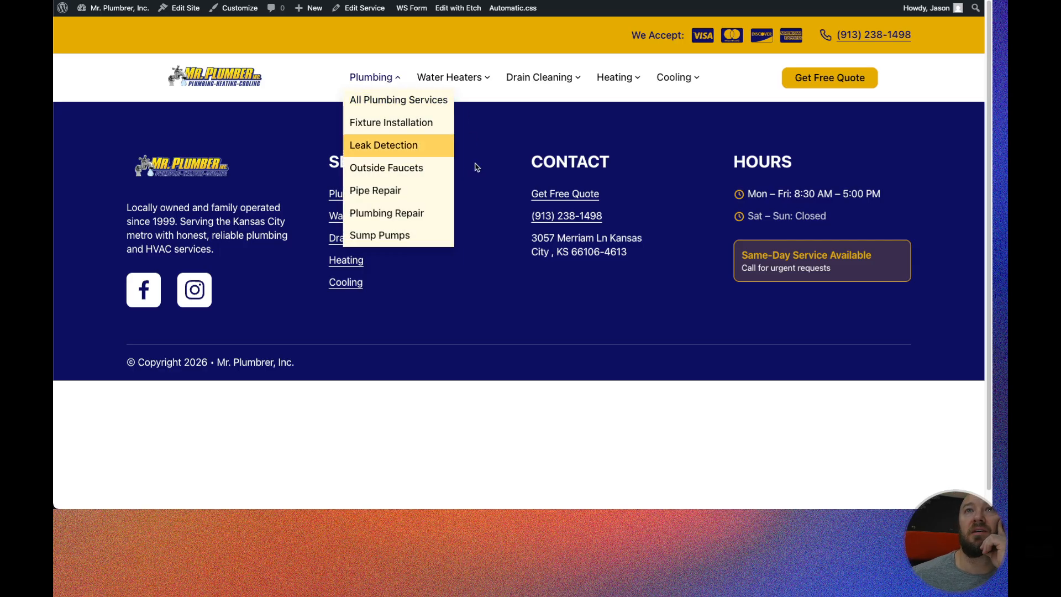
# Return to the services archive and examine the category headings and service cards in each group.
pyautogui.press('super+Left')
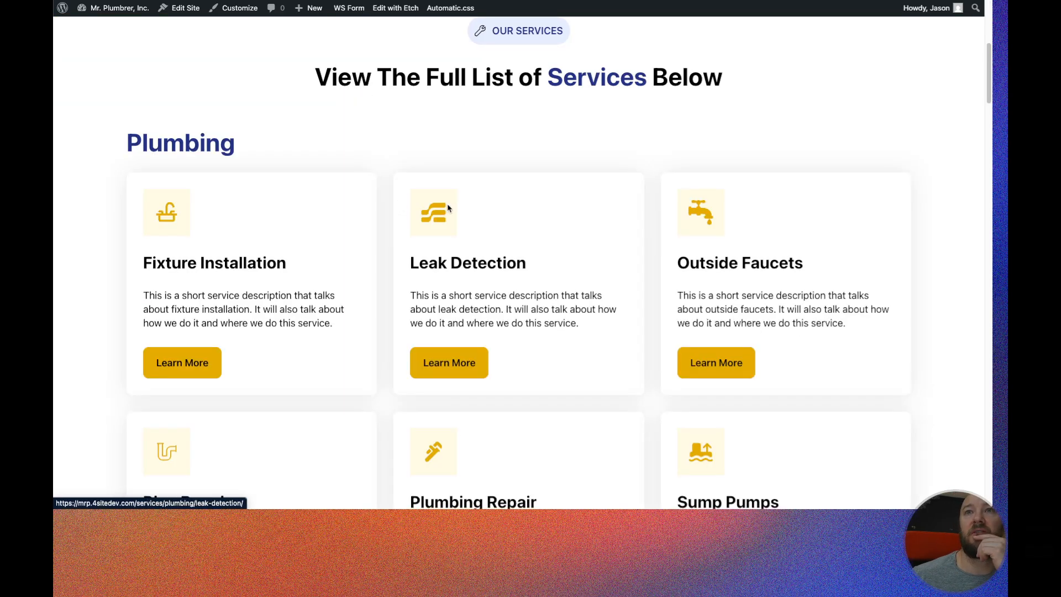
pyautogui.scroll(-4, 447, 206)
pyautogui.scroll(4, 447, 205)
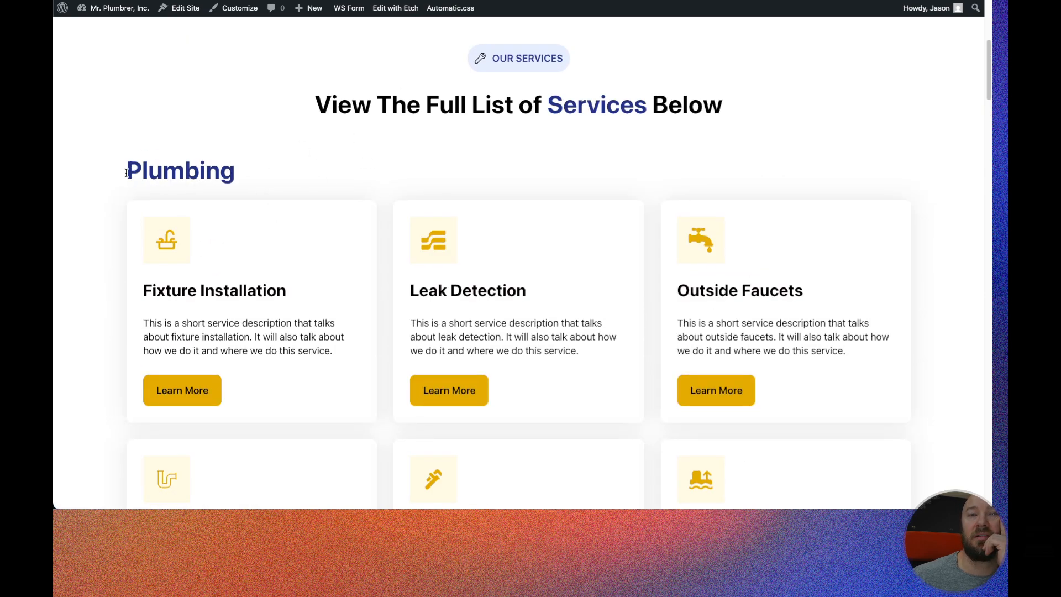
pyautogui.scroll(-12, 420, 354)
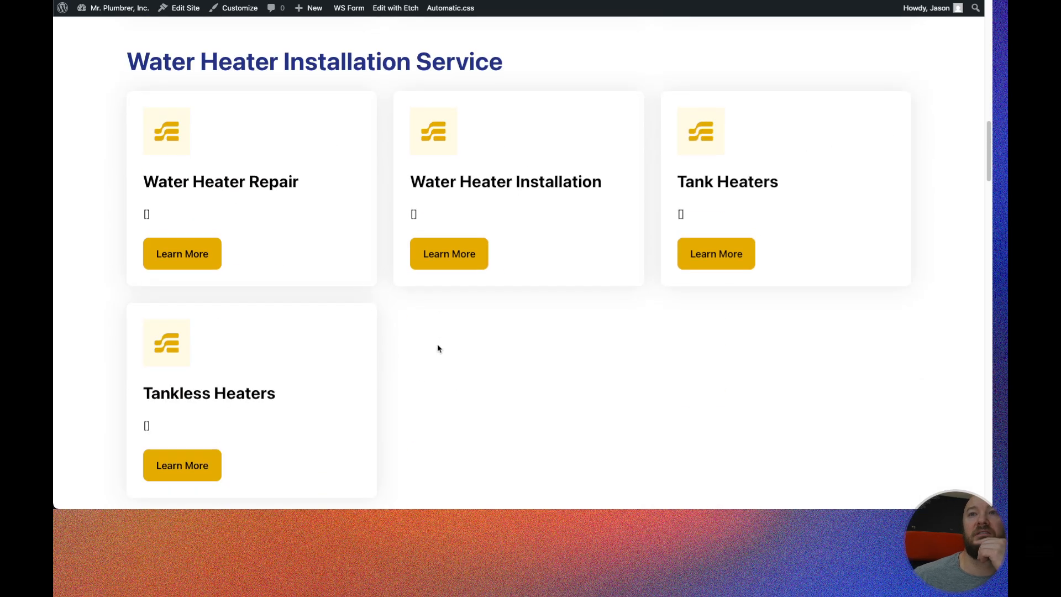
pyautogui.scroll(-20, 420, 339)
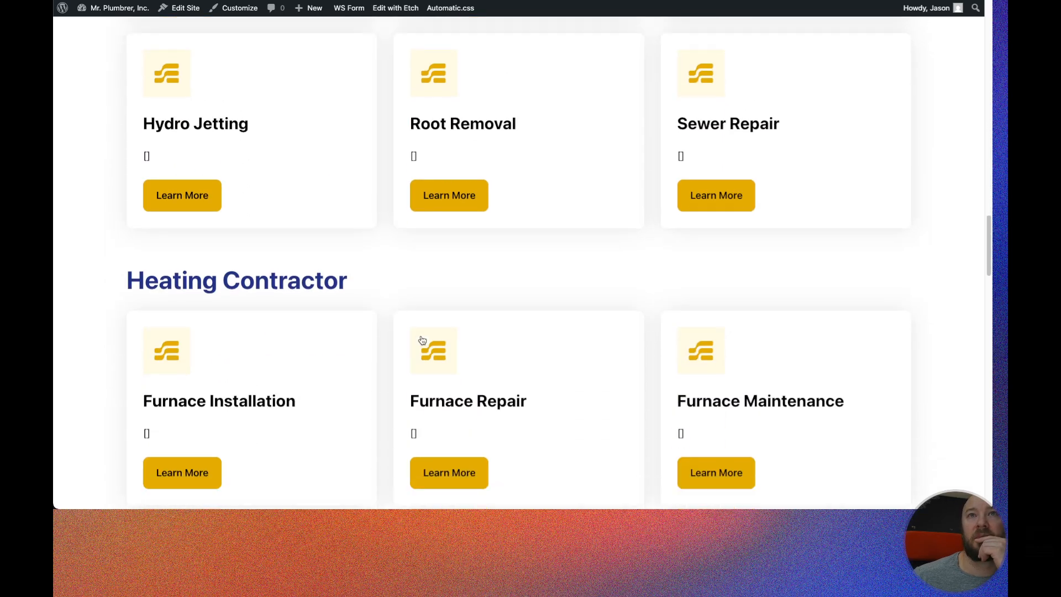
pyautogui.scroll(-10, 447, 338)
pyautogui.scroll(20, 355, 355)
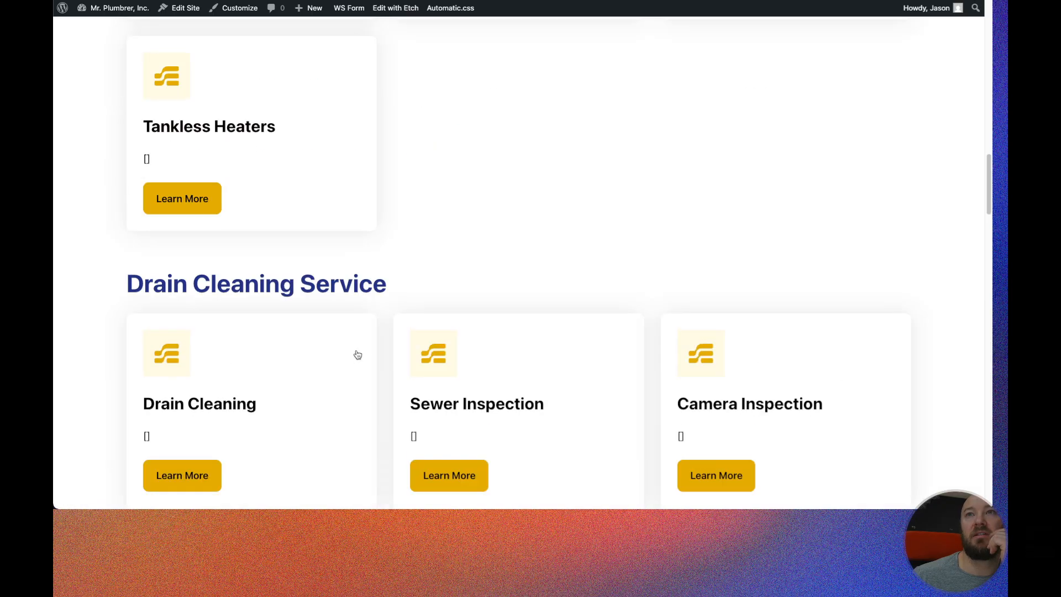
pyautogui.scroll(5, 361, 350)
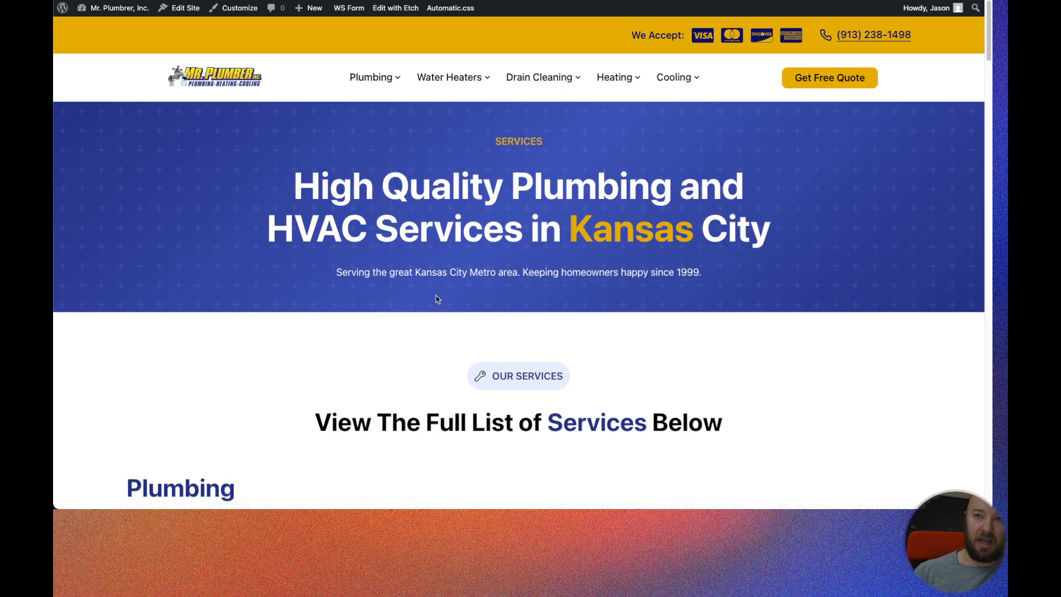
pyautogui.scroll(-2, 430, 295)
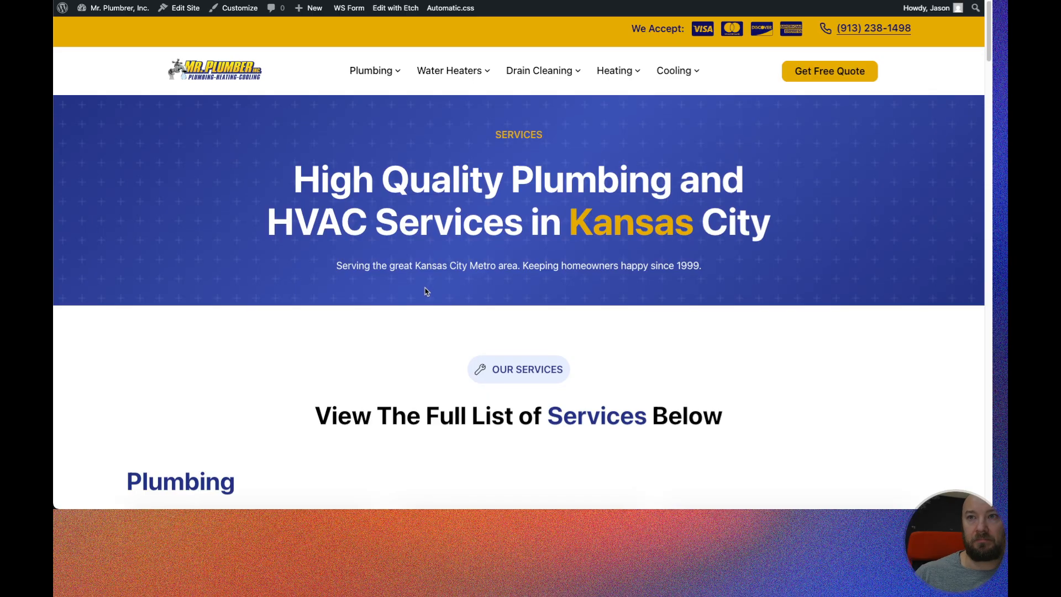
pyautogui.scroll(-3, 428, 276)
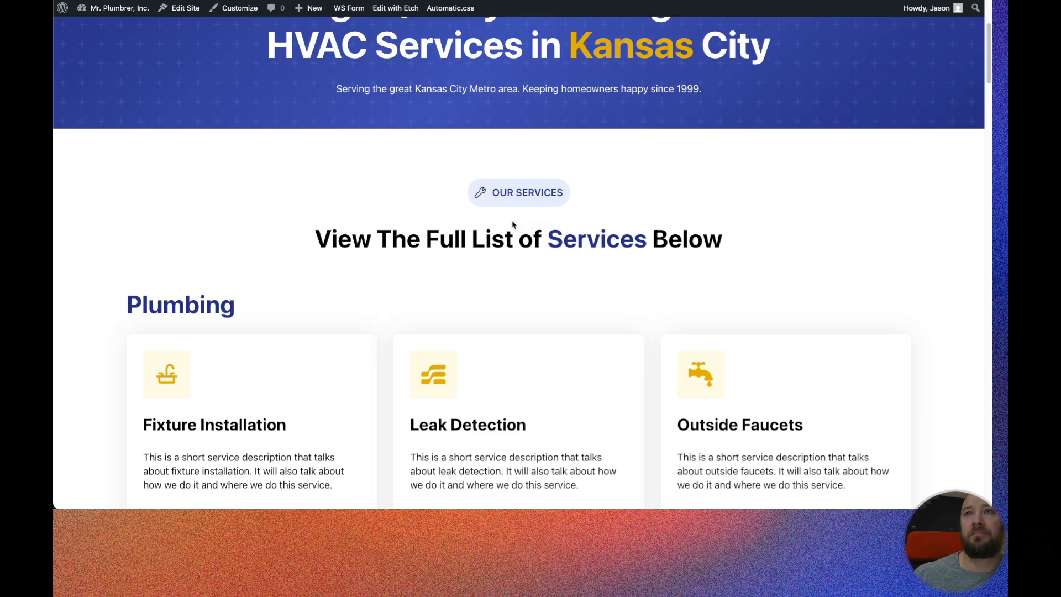
pyautogui.scroll(1, 513, 225)
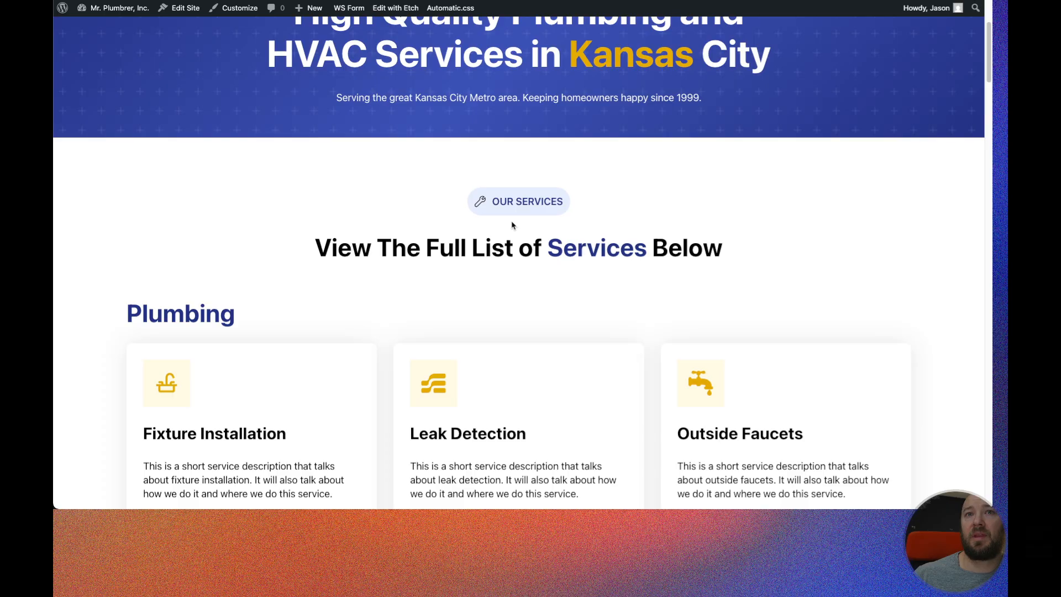
pyautogui.scroll(5, 511, 225)
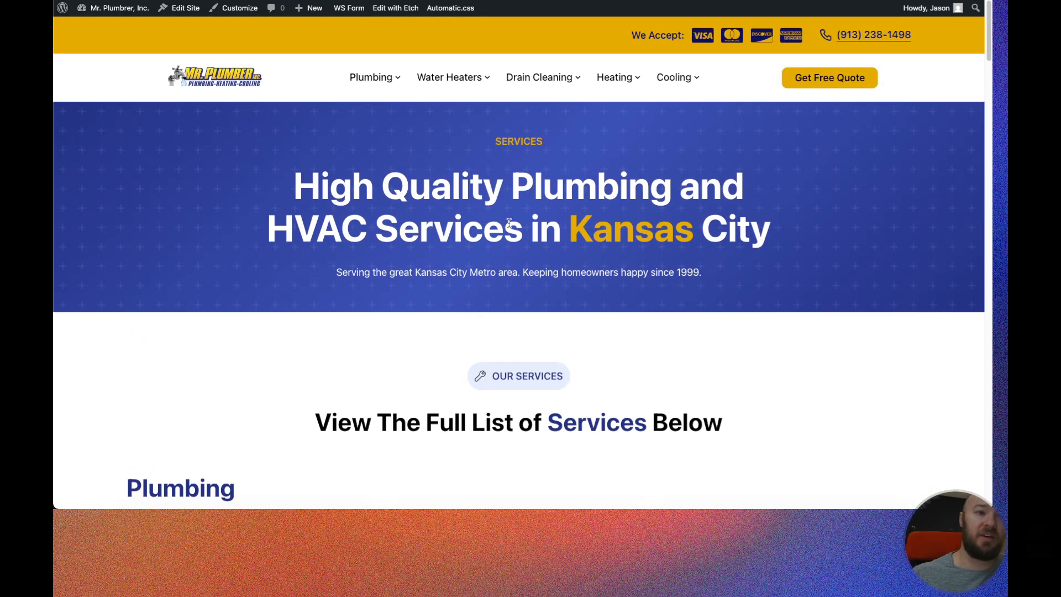